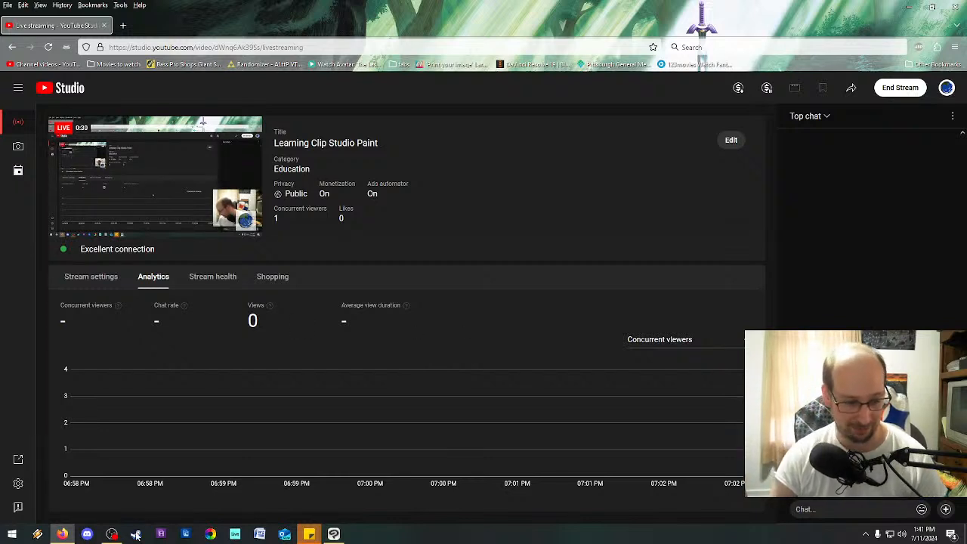
# Switch to Clip Studio Paint and paint brown strokes with the Caligraphy 1 brush at size 150 on the left cliff.
pyautogui.click(112, 534)
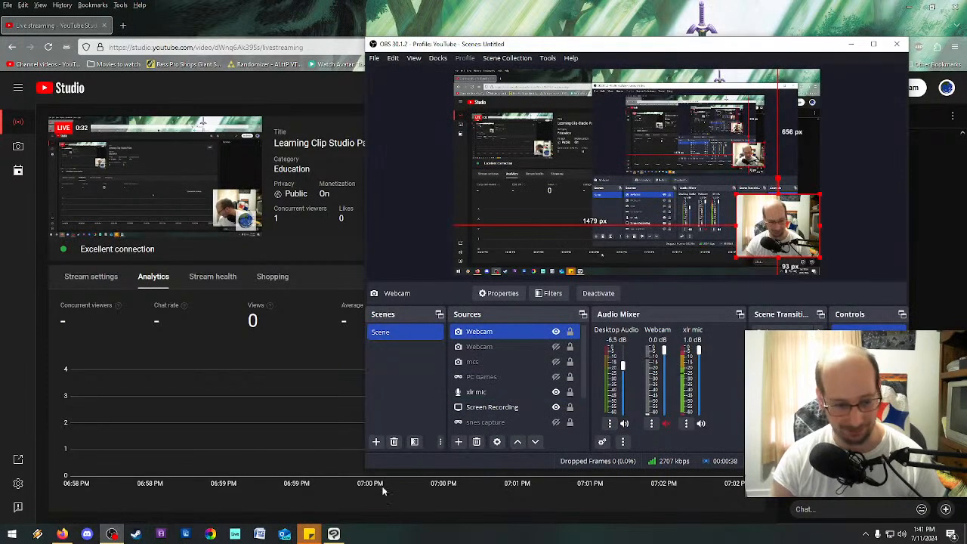
pyautogui.click(333, 534)
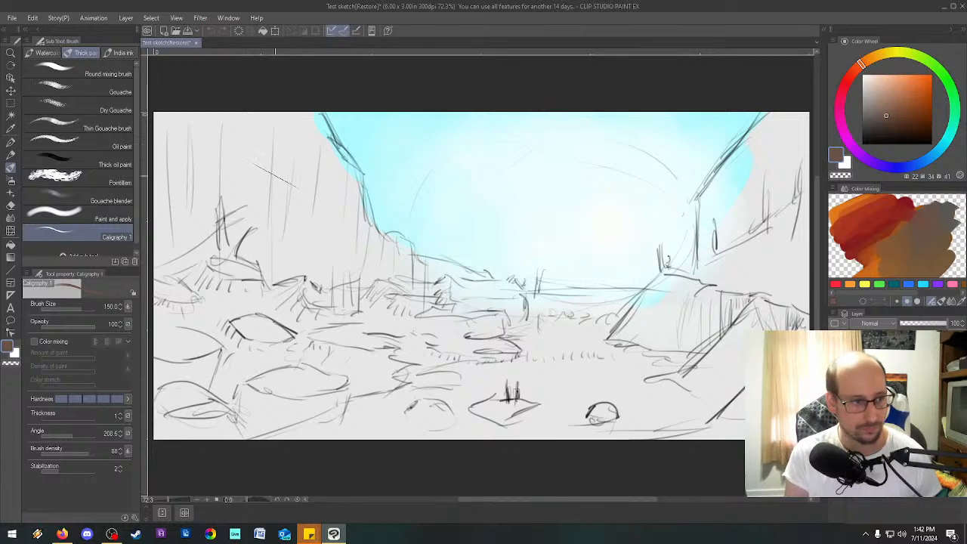
pyautogui.moveTo(290, 153); pyautogui.dragTo(298, 220)
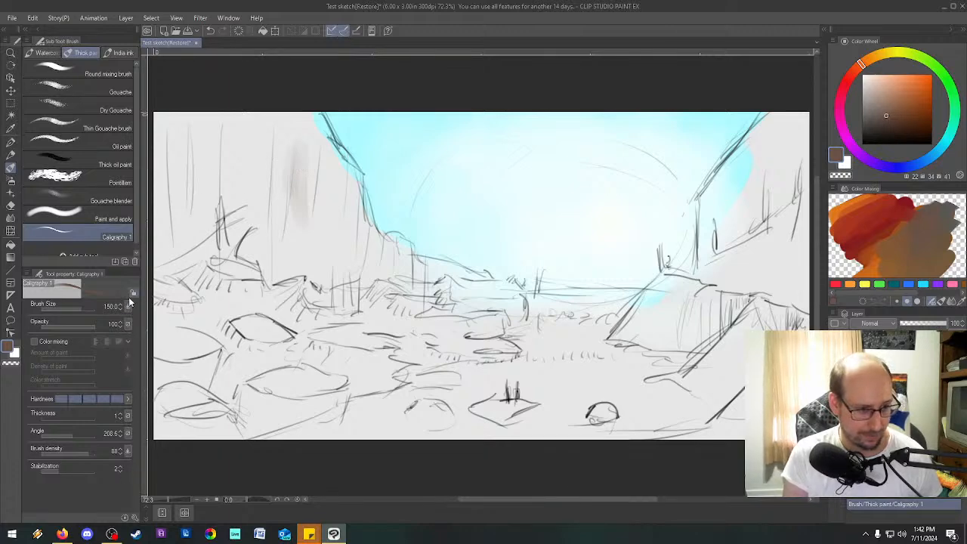
pyautogui.moveTo(314, 102)
pyautogui.mouseDown()
pyautogui.moveTo(267, 127)
pyautogui.moveTo(303, 101)
pyautogui.moveTo(308, 144)
pyautogui.mouseUp()
pyautogui.moveTo(309, 99); pyautogui.dragTo(310, 143)
pyautogui.click(12, 17)
pyautogui.click(12, 17)
pyautogui.click(12, 18)
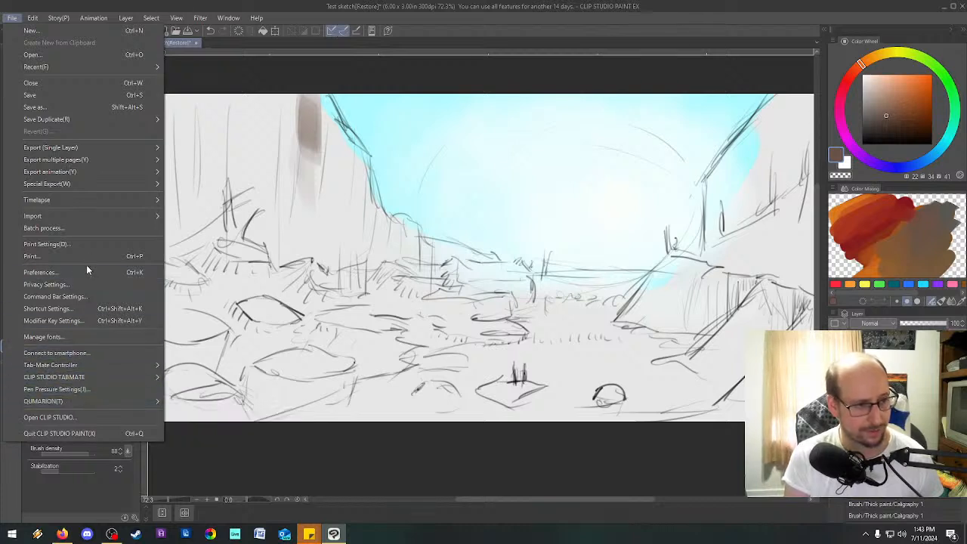
pyautogui.click(468, 6)
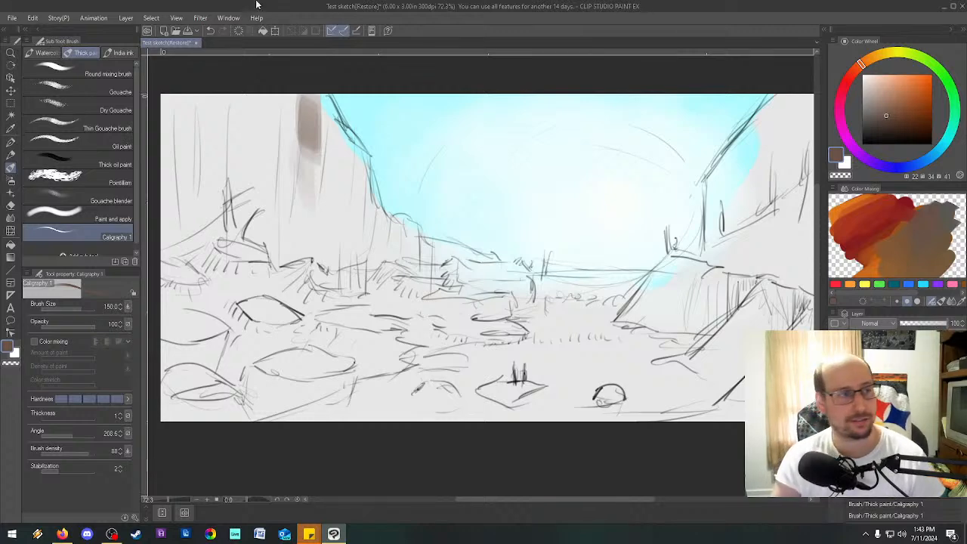
# Set the single-swipe touch gesture in the preferences to use different tools with fingers and pen.
pyautogui.click(12, 17)
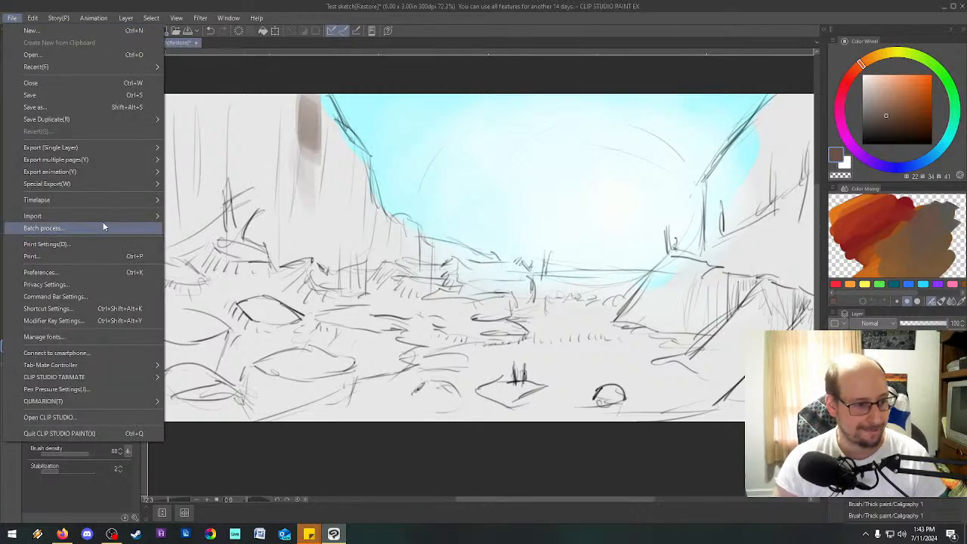
pyautogui.click(42, 272)
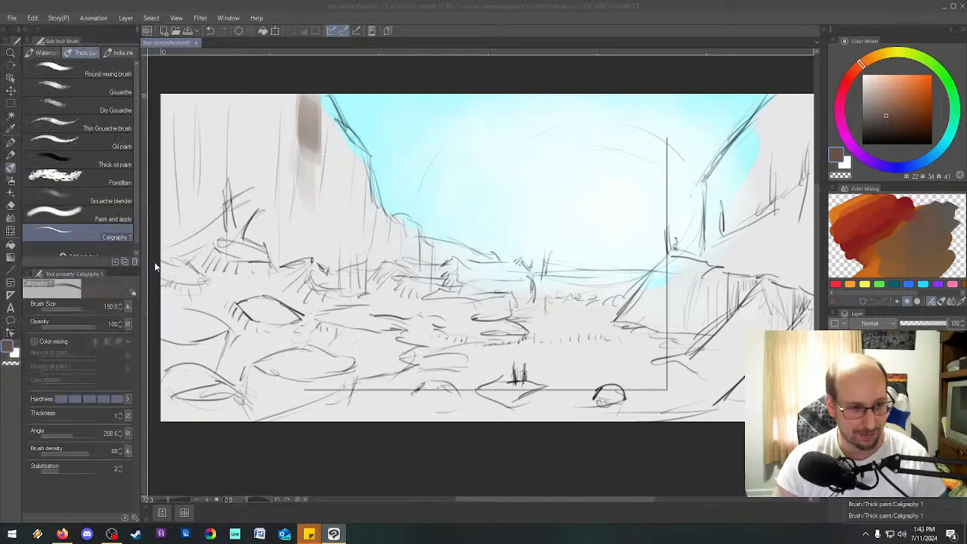
pyautogui.click(336, 176)
pyautogui.click(335, 186)
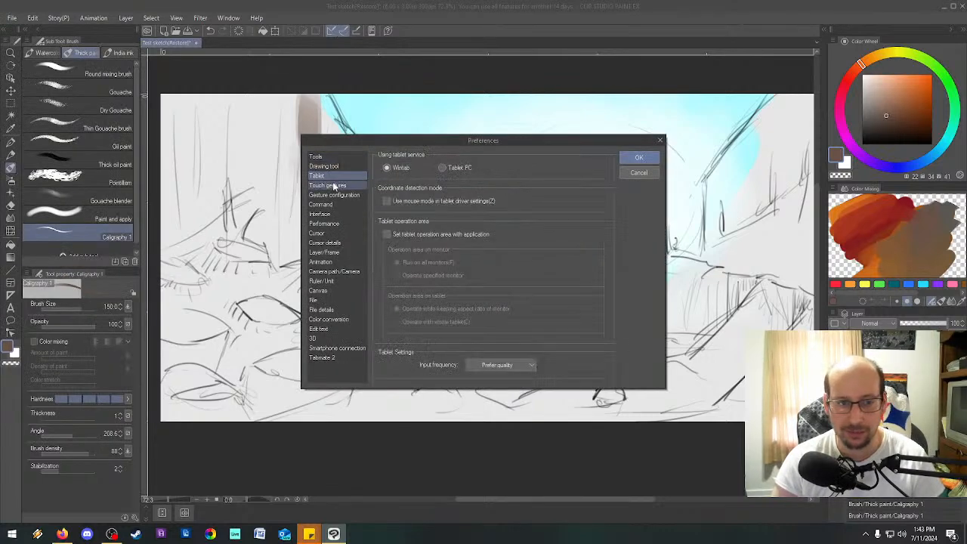
pyautogui.click(511, 179)
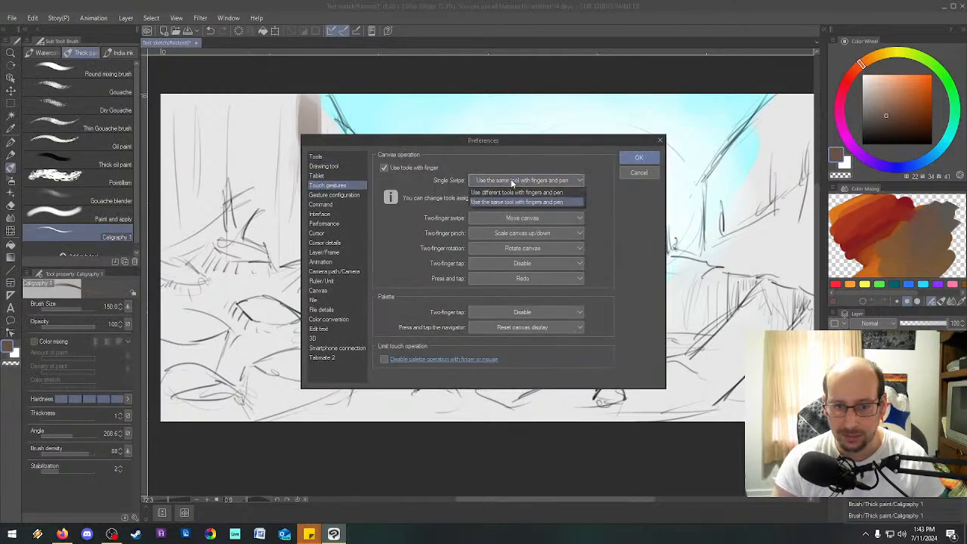
pyautogui.click(514, 195)
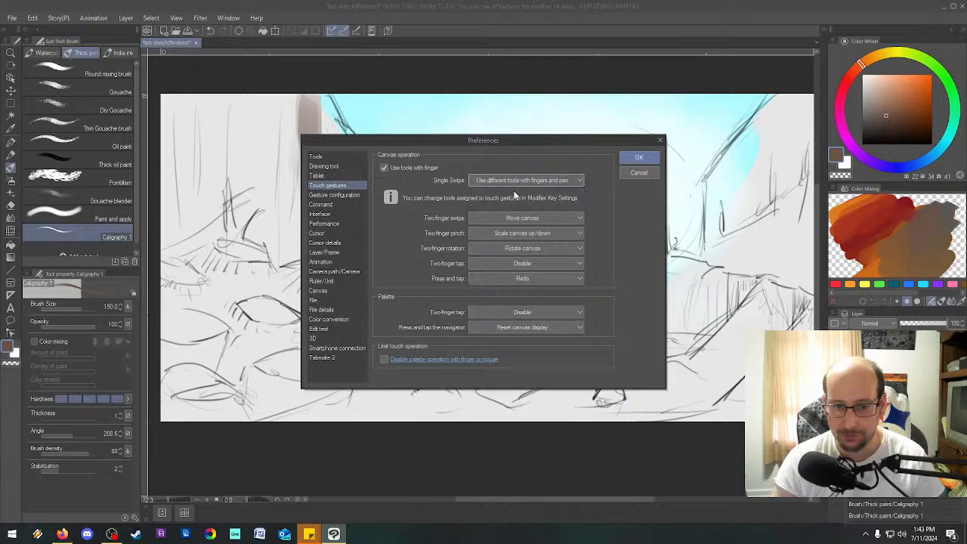
pyautogui.click(639, 158)
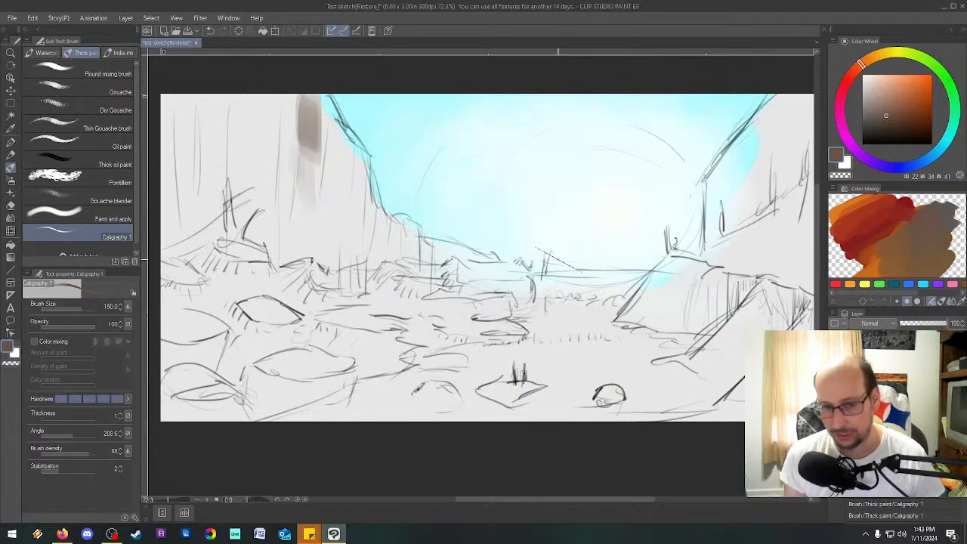
# Paint the left cliff and its ridge sloping down toward the horizon solid brown with the Caligraphy 1 brush.
pyautogui.moveTo(304, 123)
pyautogui.mouseDown()
pyautogui.moveTo(303, 184)
pyautogui.moveTo(311, 128)
pyautogui.moveTo(323, 226)
pyautogui.mouseUp()
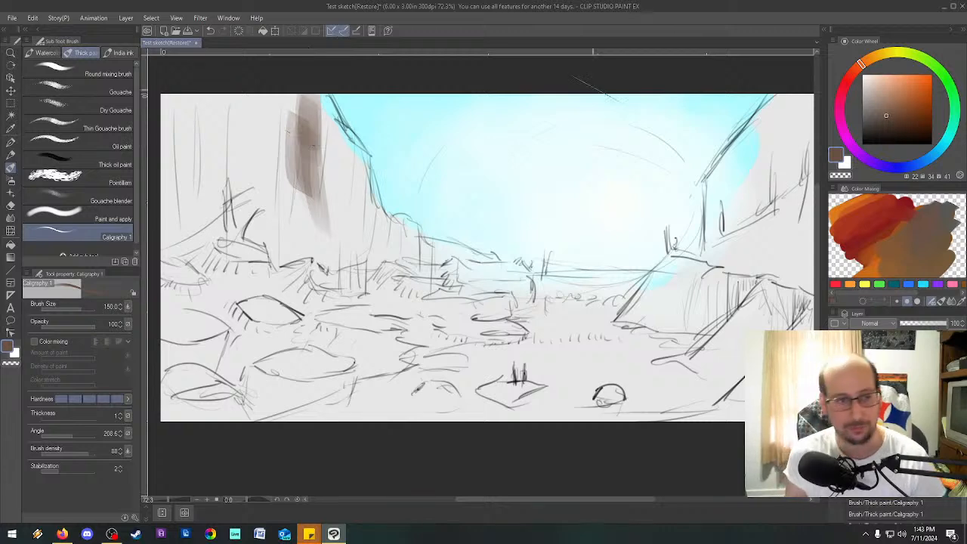
pyautogui.moveTo(318, 87)
pyautogui.mouseDown()
pyautogui.moveTo(315, 126)
pyautogui.moveTo(321, 89)
pyautogui.moveTo(323, 117)
pyautogui.moveTo(320, 99)
pyautogui.moveTo(337, 130)
pyautogui.moveTo(330, 98)
pyautogui.moveTo(311, 89)
pyautogui.moveTo(320, 108)
pyautogui.moveTo(314, 84)
pyautogui.moveTo(370, 168)
pyautogui.moveTo(331, 249)
pyautogui.mouseUp()
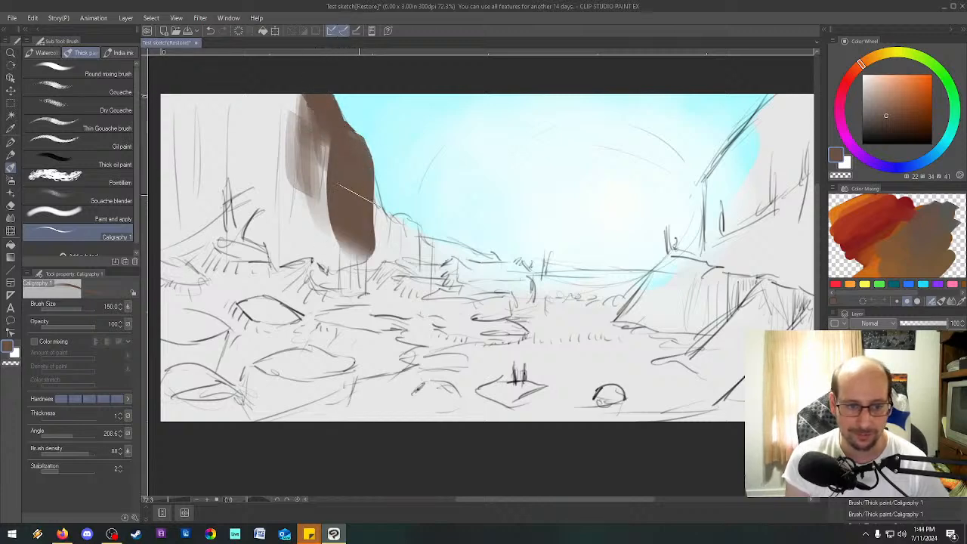
pyautogui.moveTo(359, 178); pyautogui.dragTo(400, 266)
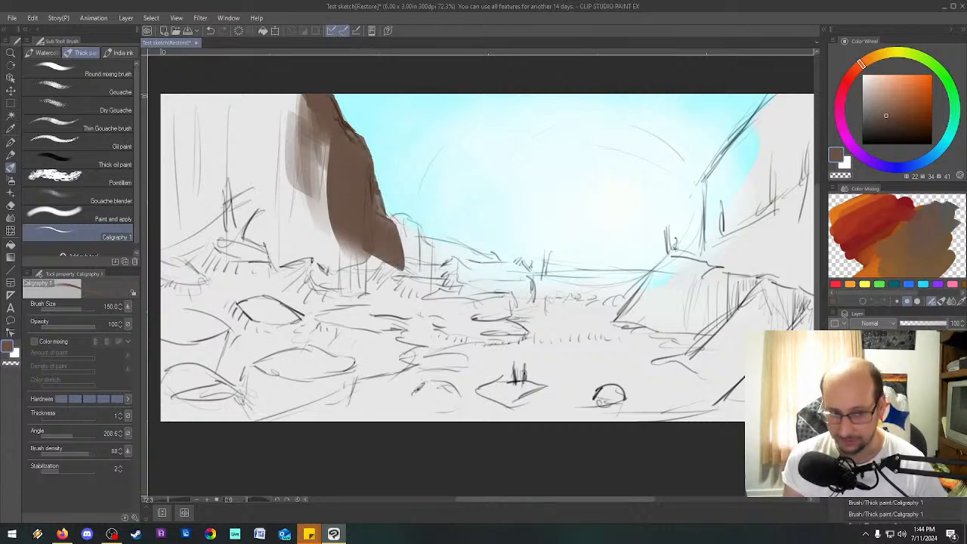
pyautogui.moveTo(332, 147)
pyautogui.mouseDown()
pyautogui.moveTo(306, 136)
pyautogui.moveTo(244, 138)
pyautogui.moveTo(200, 173)
pyautogui.moveTo(170, 151)
pyautogui.moveTo(182, 260)
pyautogui.moveTo(219, 279)
pyautogui.moveTo(287, 260)
pyautogui.moveTo(355, 280)
pyautogui.mouseUp()
pyautogui.moveTo(224, 187)
pyautogui.mouseDown()
pyautogui.moveTo(227, 281)
pyautogui.moveTo(333, 276)
pyautogui.moveTo(370, 227)
pyautogui.mouseUp()
pyautogui.moveTo(355, 184)
pyautogui.mouseDown()
pyautogui.moveTo(402, 240)
pyautogui.moveTo(417, 236)
pyautogui.moveTo(402, 253)
pyautogui.moveTo(427, 279)
pyautogui.mouseUp()
pyautogui.moveTo(406, 228)
pyautogui.mouseDown()
pyautogui.moveTo(423, 264)
pyautogui.moveTo(390, 212)
pyautogui.moveTo(431, 254)
pyautogui.moveTo(429, 242)
pyautogui.moveTo(442, 241)
pyautogui.moveTo(480, 260)
pyautogui.moveTo(434, 242)
pyautogui.moveTo(446, 275)
pyautogui.moveTo(450, 245)
pyautogui.moveTo(472, 279)
pyautogui.moveTo(468, 261)
pyautogui.moveTo(502, 265)
pyautogui.moveTo(499, 306)
pyautogui.mouseUp()
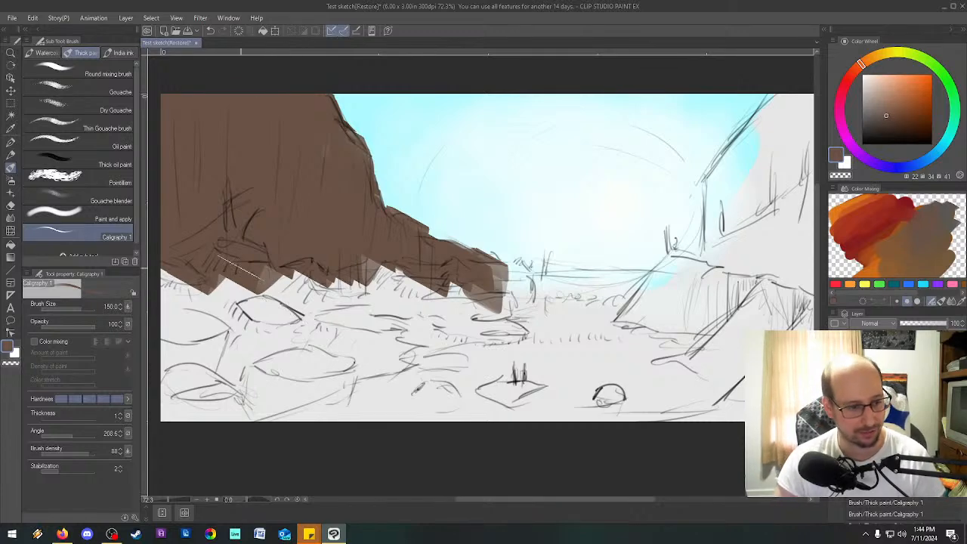
# Examine the brush tip settings of Caligraphy 1, including the inputs affecting its angle and the angle's indicator settings.
pyautogui.click(58, 18)
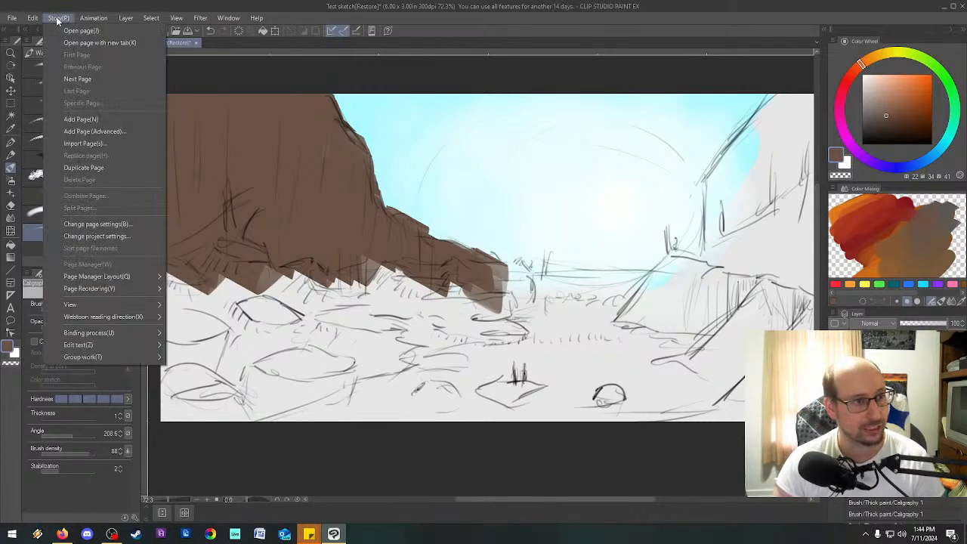
pyautogui.click(21, 469)
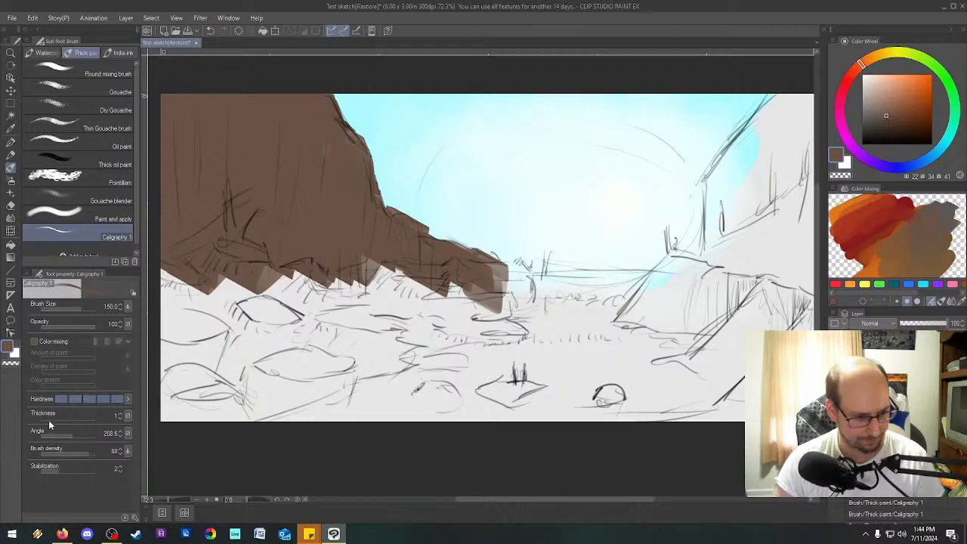
pyautogui.click(134, 517)
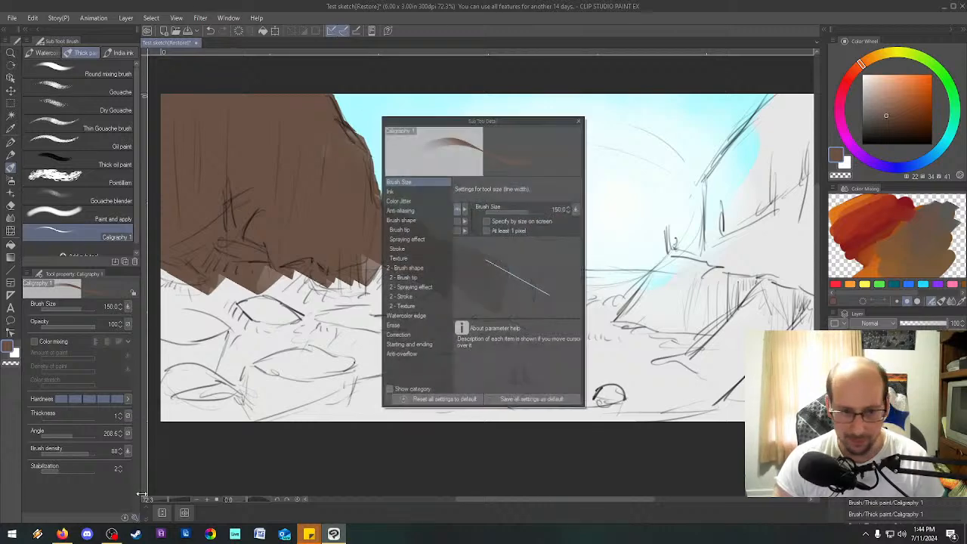
pyautogui.click(412, 230)
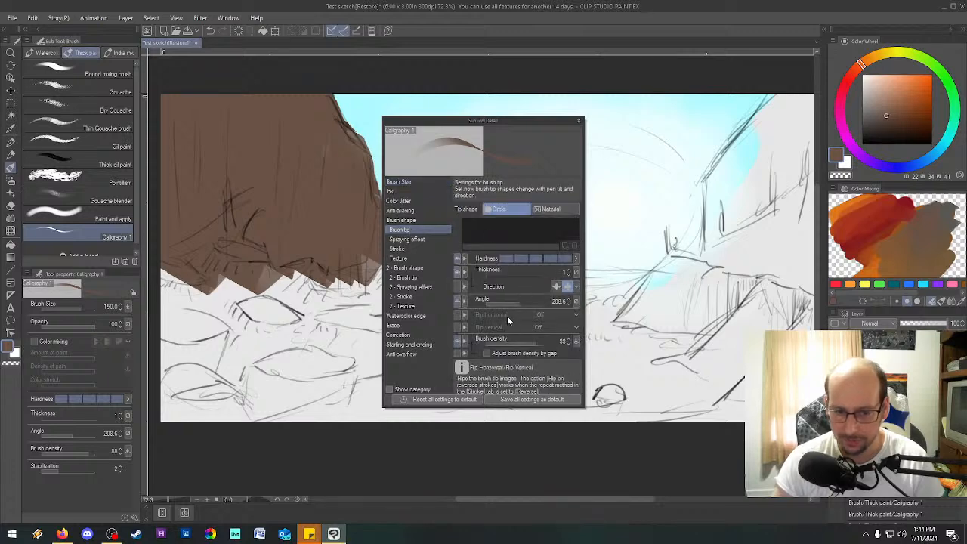
pyautogui.click(577, 302)
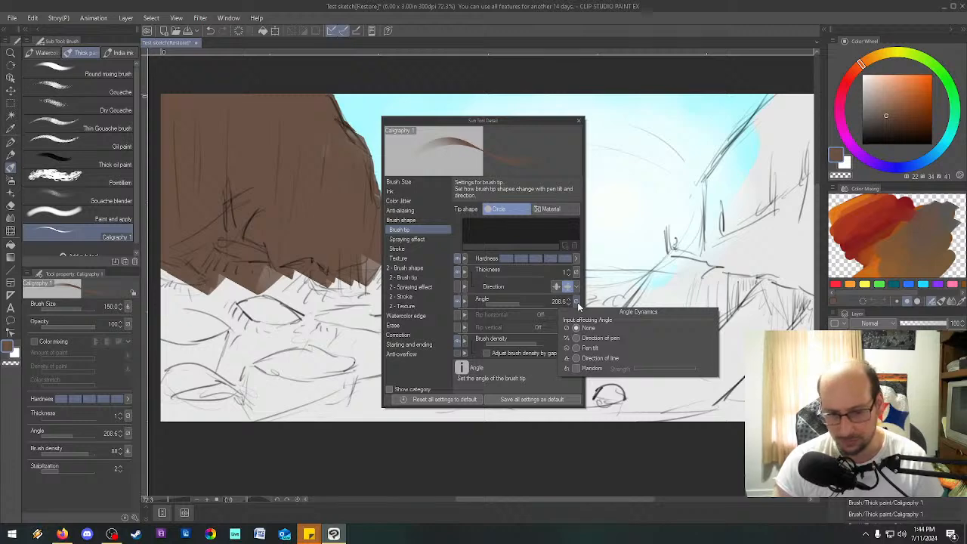
pyautogui.click(578, 302)
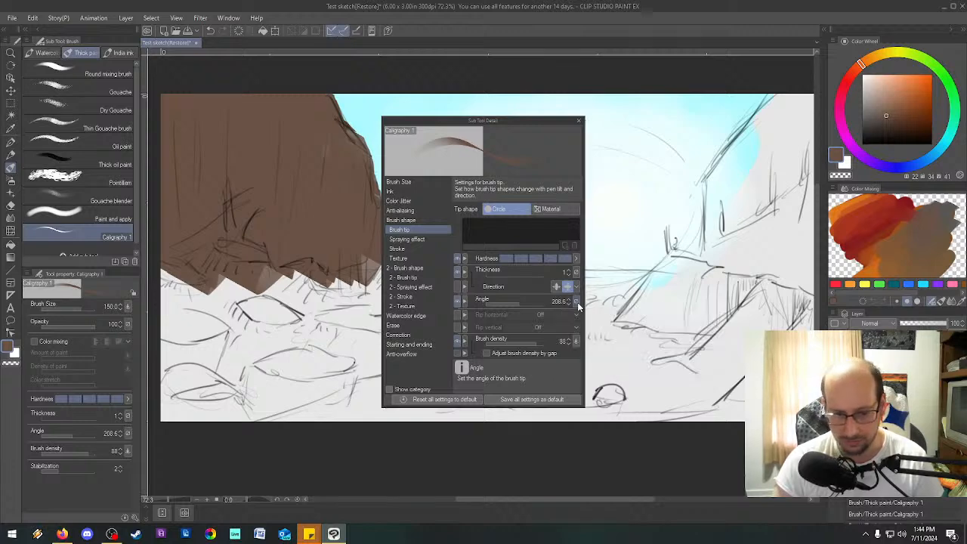
pyautogui.rightClick(466, 308)
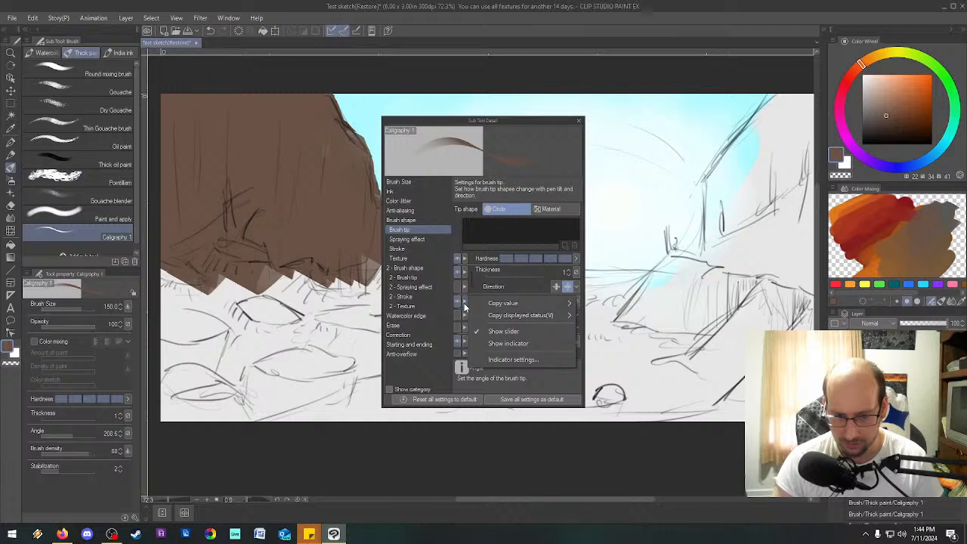
pyautogui.click(507, 362)
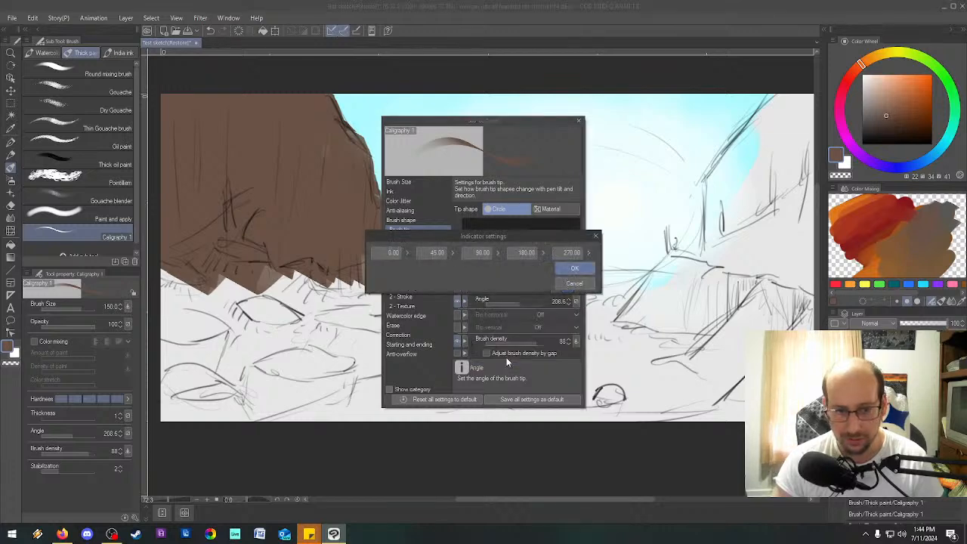
pyautogui.click(571, 283)
# Try out several preset brush tip angles with the indicator display and switch the angle back to a slider.
pyautogui.rightClick(466, 304)
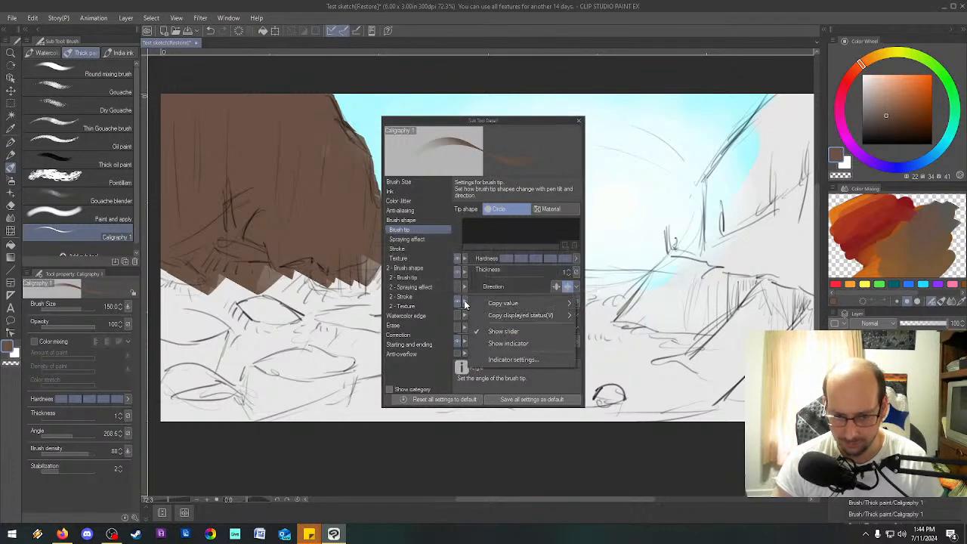
pyautogui.moveTo(511, 305)
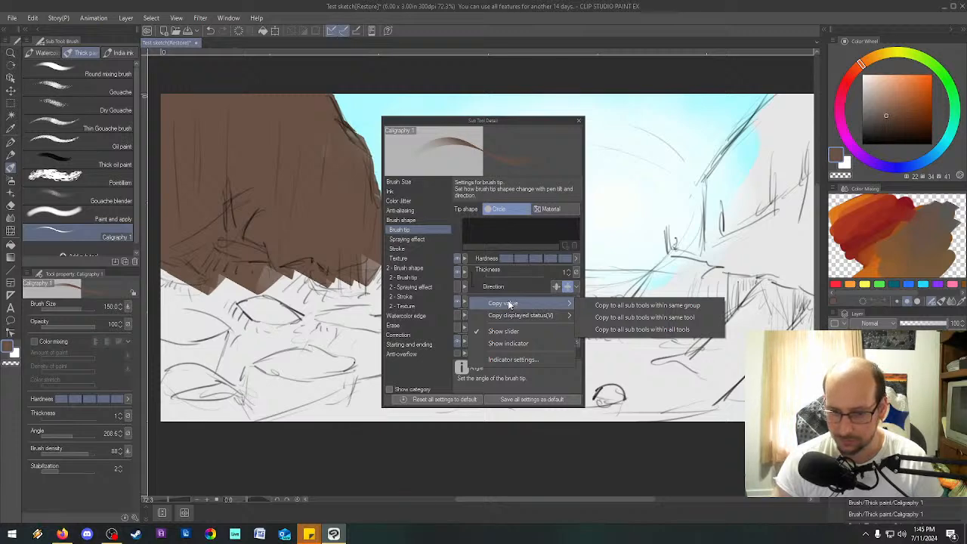
pyautogui.click(517, 345)
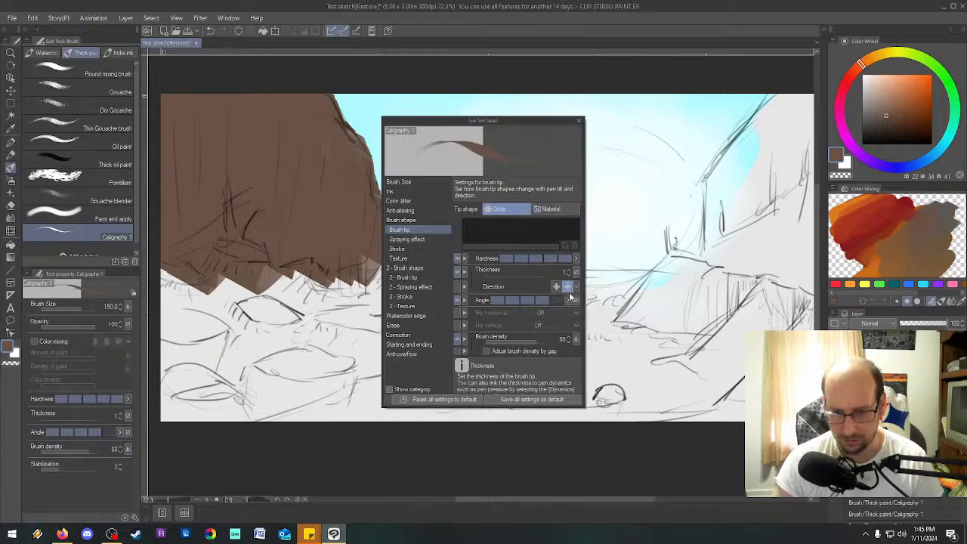
pyautogui.click(527, 299)
pyautogui.click(508, 301)
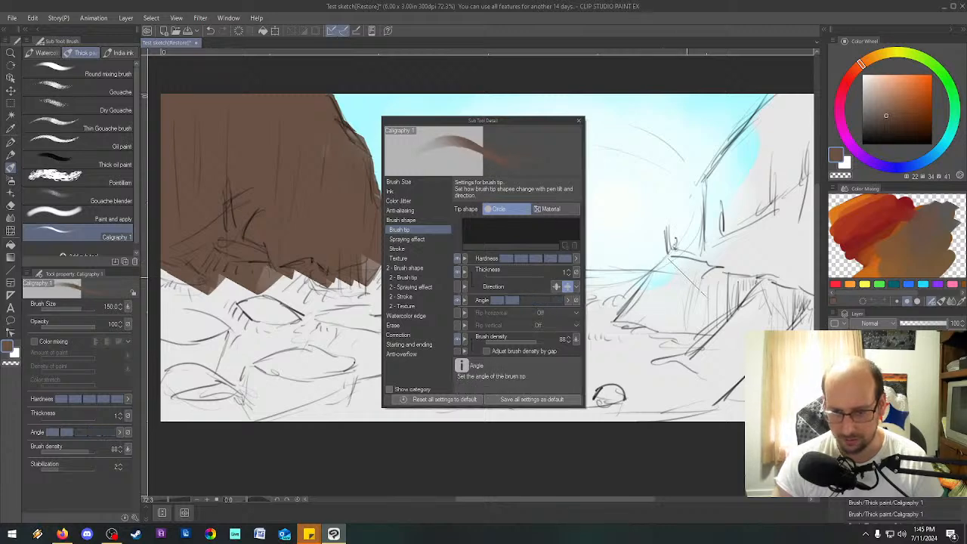
pyautogui.click(505, 301)
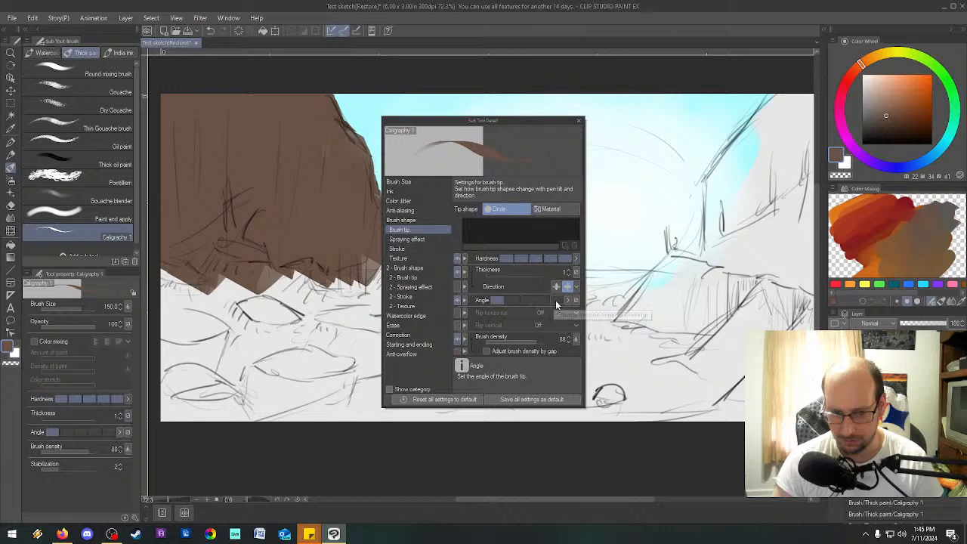
pyautogui.click(557, 302)
pyautogui.click(465, 301)
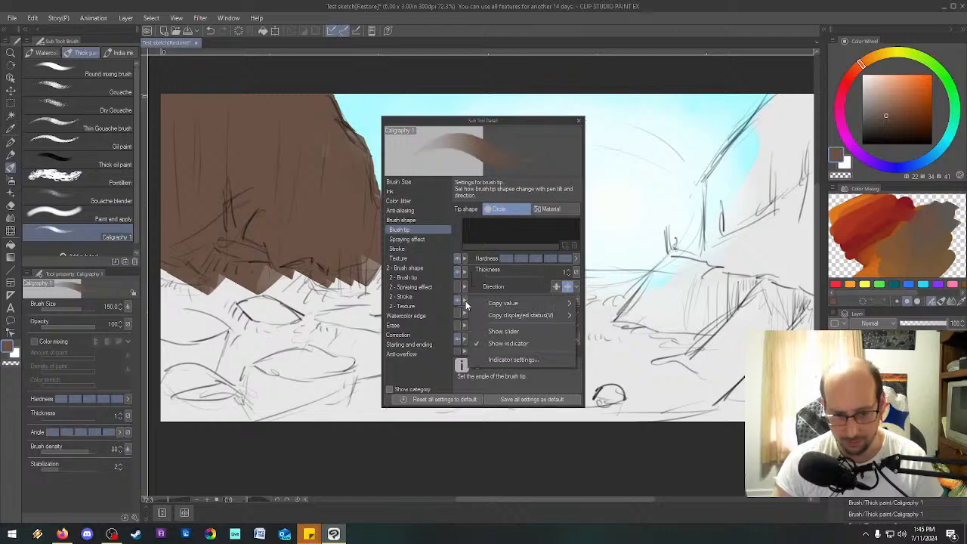
pyautogui.click(503, 332)
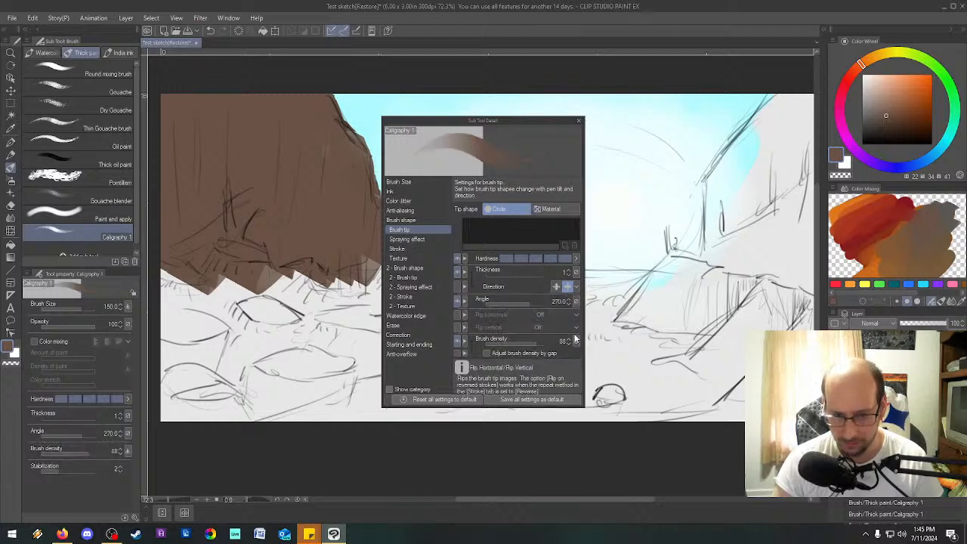
# Set the Caligraphy 1 brush tip angle to 214.7 and close the sub tool details.
pyautogui.click(521, 303)
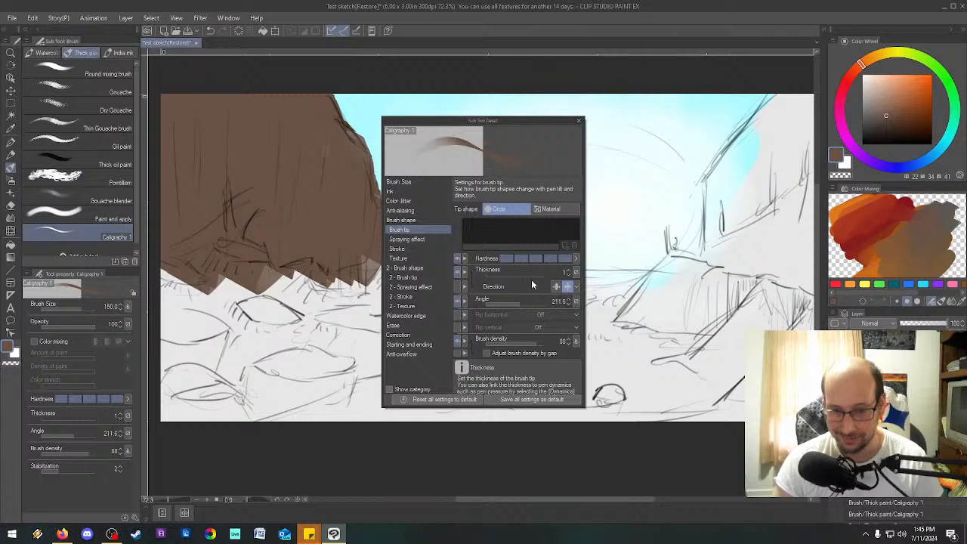
pyautogui.click(515, 303)
pyautogui.click(513, 303)
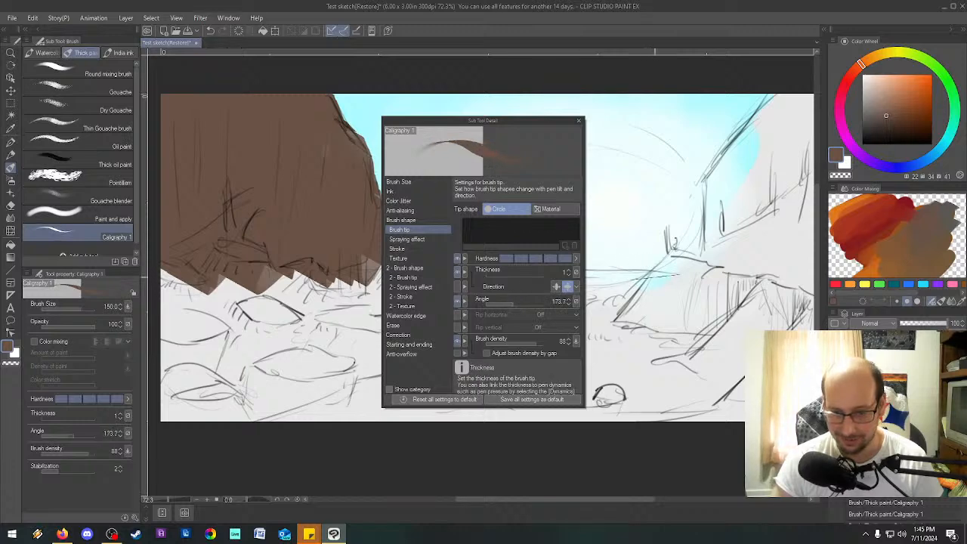
pyautogui.click(520, 302)
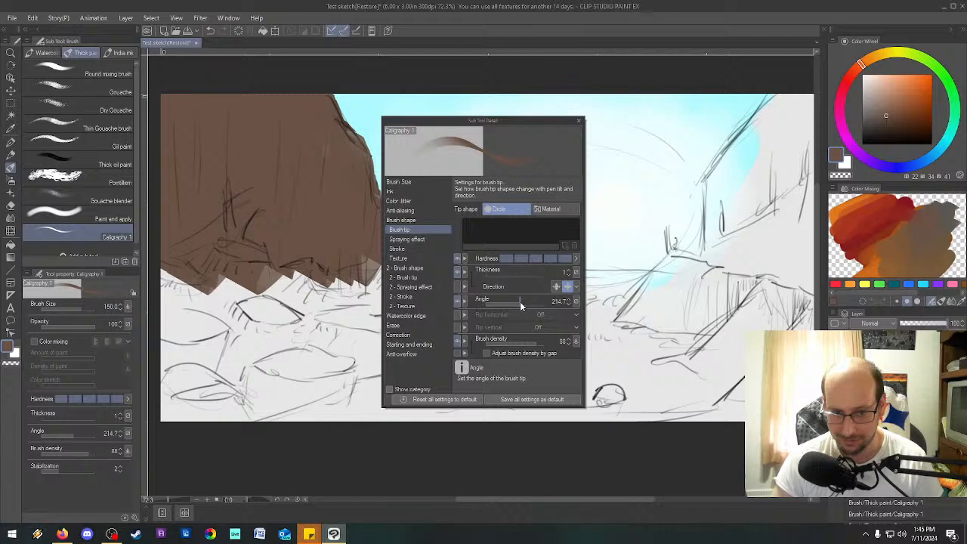
pyautogui.click(579, 121)
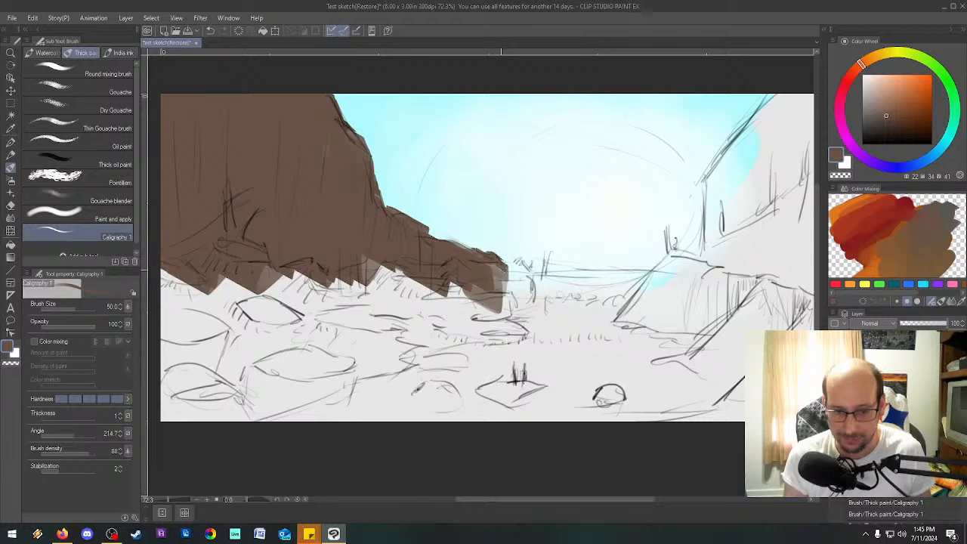
# Paint the rocks at the ridge's far end near the horizon brown with the brush at size 50.
pyautogui.moveTo(519, 269)
pyautogui.mouseDown()
pyautogui.moveTo(523, 260)
pyautogui.moveTo(511, 270)
pyautogui.moveTo(528, 284)
pyautogui.moveTo(490, 305)
pyautogui.mouseUp()
pyautogui.moveTo(515, 276); pyautogui.dragTo(525, 283)
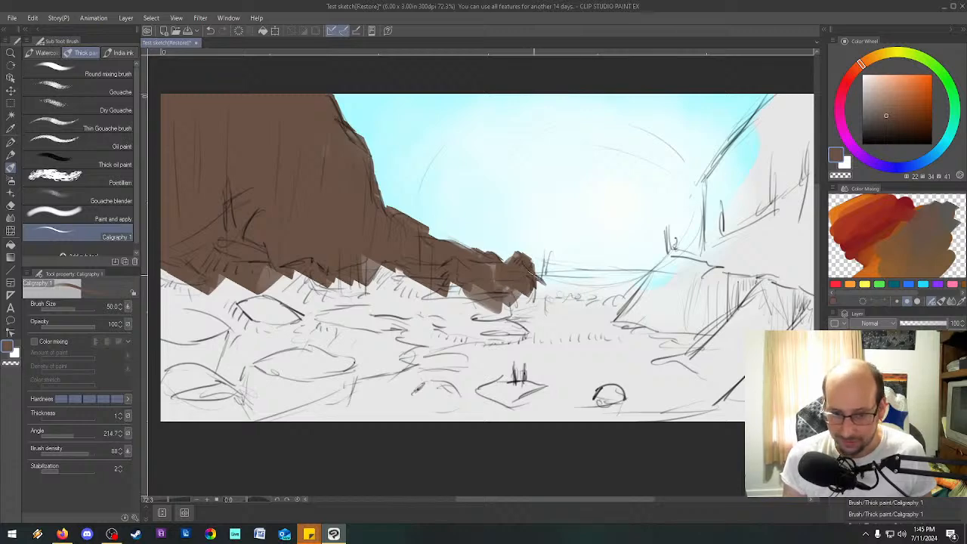
# Finish the ridge's far end, then paint the right cliff's edge brown with brush size 80 and angle 164.9.
pyautogui.moveTo(478, 286); pyautogui.dragTo(485, 315)
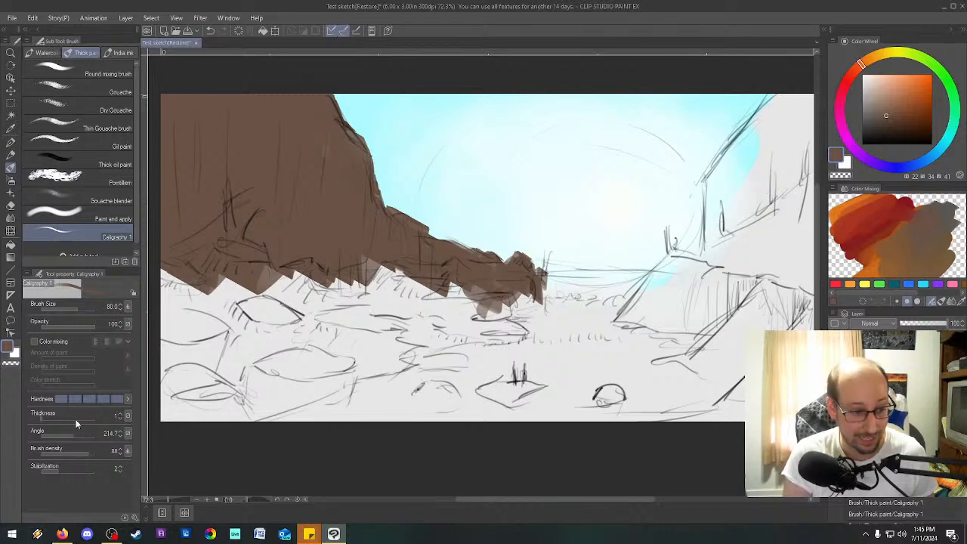
pyautogui.moveTo(69, 435); pyautogui.dragTo(65, 434)
pyautogui.moveTo(581, 283); pyautogui.dragTo(604, 278)
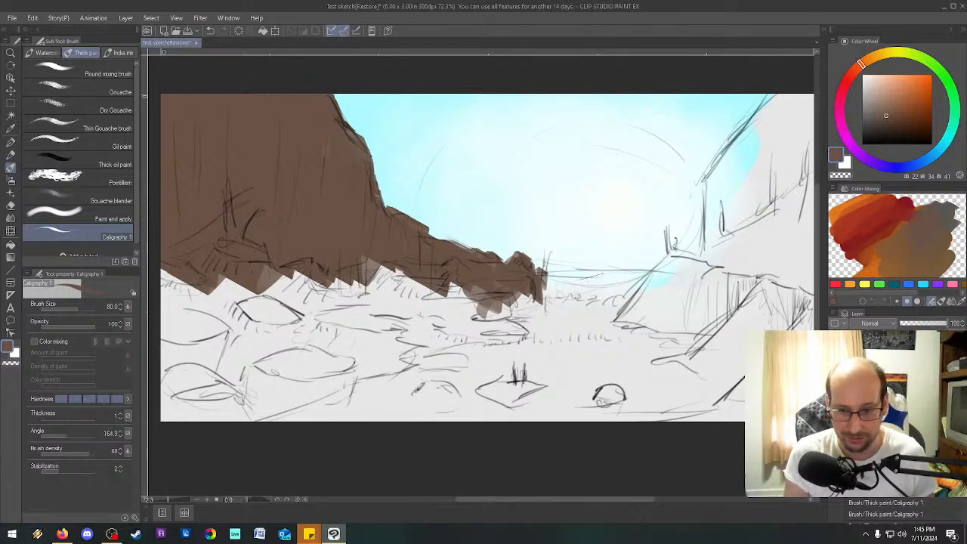
pyautogui.moveTo(746, 165); pyautogui.dragTo(743, 189)
pyautogui.moveTo(787, 98)
pyautogui.mouseDown()
pyautogui.moveTo(759, 116)
pyautogui.moveTo(778, 91)
pyautogui.moveTo(713, 165)
pyautogui.moveTo(710, 245)
pyautogui.mouseUp()
pyautogui.moveTo(711, 165)
pyautogui.mouseDown()
pyautogui.moveTo(692, 249)
pyautogui.moveTo(696, 214)
pyautogui.mouseUp()
pyautogui.moveTo(699, 176)
pyautogui.mouseDown()
pyautogui.moveTo(707, 223)
pyautogui.moveTo(654, 255)
pyautogui.moveTo(660, 248)
pyautogui.moveTo(658, 280)
pyautogui.mouseUp()
pyautogui.moveTo(717, 194); pyautogui.dragTo(713, 228)
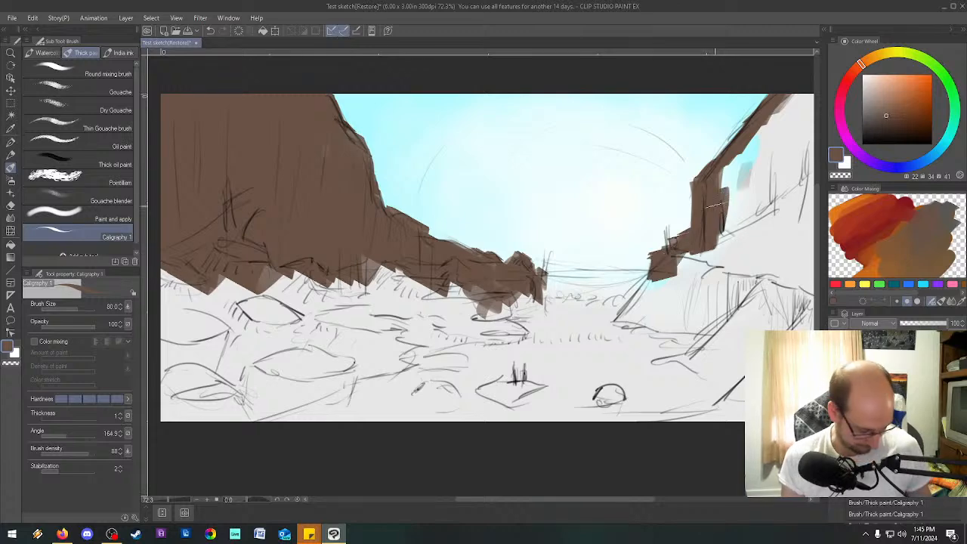
# Fill the upper right cliff and the gaps along the left cliff's base with brown at brush size 200.
pyautogui.press(']')
pyautogui.press(']')
pyautogui.press(']')
pyautogui.press(']')
pyautogui.press(']')
pyautogui.moveTo(782, 142)
pyautogui.mouseDown()
pyautogui.moveTo(787, 98)
pyautogui.moveTo(748, 171)
pyautogui.moveTo(748, 231)
pyautogui.moveTo(794, 156)
pyautogui.mouseUp()
pyautogui.moveTo(736, 197)
pyautogui.mouseDown()
pyautogui.moveTo(769, 185)
pyautogui.moveTo(794, 173)
pyautogui.mouseUp()
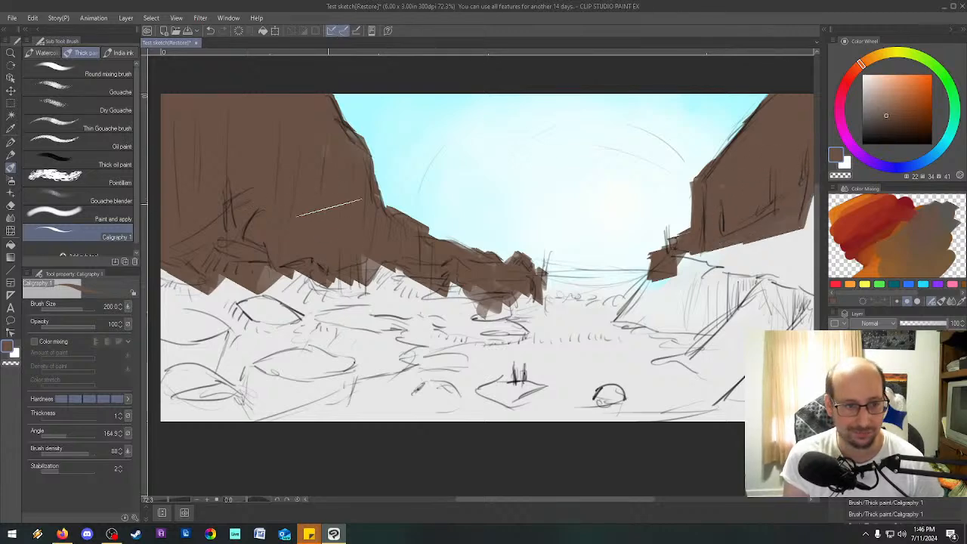
pyautogui.moveTo(374, 265); pyautogui.dragTo(190, 285)
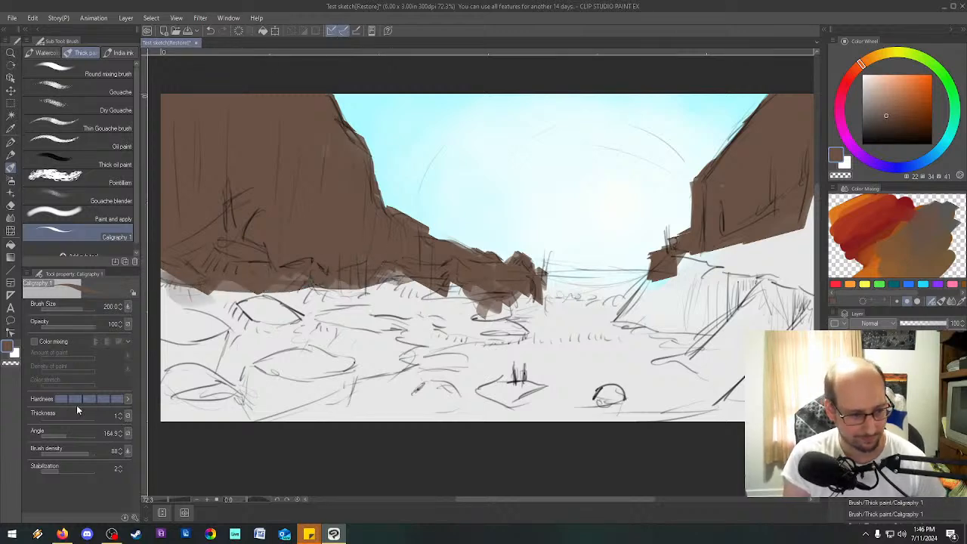
# Set the brush angle to 215.3 and paint the lower slopes on both sides of the canyon brown.
pyautogui.moveTo(66, 433); pyautogui.dragTo(73, 433)
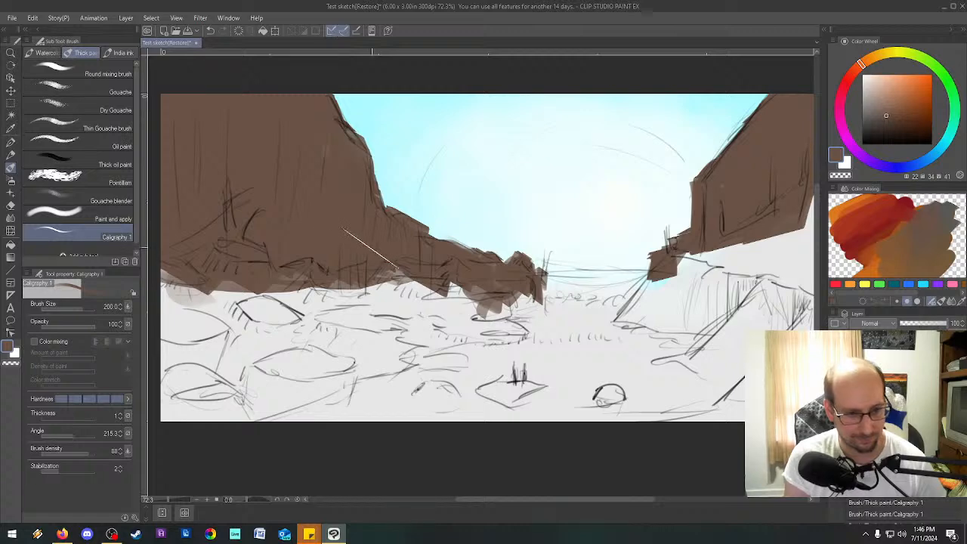
pyautogui.moveTo(208, 276)
pyautogui.mouseDown()
pyautogui.moveTo(247, 263)
pyautogui.moveTo(380, 272)
pyautogui.moveTo(457, 264)
pyautogui.moveTo(377, 278)
pyautogui.moveTo(400, 296)
pyautogui.moveTo(490, 283)
pyautogui.moveTo(487, 306)
pyautogui.moveTo(513, 287)
pyautogui.moveTo(377, 278)
pyautogui.moveTo(349, 291)
pyautogui.moveTo(216, 262)
pyautogui.moveTo(245, 246)
pyautogui.moveTo(295, 329)
pyautogui.mouseUp()
pyautogui.moveTo(763, 242)
pyautogui.mouseDown()
pyautogui.moveTo(633, 327)
pyautogui.moveTo(657, 332)
pyautogui.moveTo(521, 318)
pyautogui.moveTo(468, 329)
pyautogui.moveTo(459, 366)
pyautogui.mouseUp()
pyautogui.moveTo(702, 249)
pyautogui.mouseDown()
pyautogui.moveTo(725, 280)
pyautogui.moveTo(672, 272)
pyautogui.moveTo(786, 242)
pyautogui.moveTo(769, 235)
pyautogui.mouseUp()
pyautogui.moveTo(725, 289)
pyautogui.mouseDown()
pyautogui.moveTo(781, 263)
pyautogui.moveTo(794, 291)
pyautogui.moveTo(725, 333)
pyautogui.moveTo(755, 321)
pyautogui.moveTo(665, 325)
pyautogui.moveTo(536, 351)
pyautogui.mouseUp()
# Enlarge the brush to 500 and block in the right foreground and part of the left foreground rocks in brown.
pyautogui.press(']')
pyautogui.press(']')
pyautogui.press(']')
pyautogui.press(']')
pyautogui.hscroll(1, 650, 336)
pyautogui.moveTo(722, 370)
pyautogui.mouseDown()
pyautogui.moveTo(680, 387)
pyautogui.moveTo(777, 288)
pyautogui.moveTo(785, 319)
pyautogui.moveTo(761, 375)
pyautogui.moveTo(680, 400)
pyautogui.moveTo(650, 340)
pyautogui.moveTo(710, 321)
pyautogui.mouseUp()
pyautogui.moveTo(711, 390); pyautogui.dragTo(570, 364)
pyautogui.moveTo(299, 324); pyautogui.dragTo(355, 329)
# Set the brush angle to 191.8 and cover the remaining left and right foreground rocks with brown.
pyautogui.moveTo(518, 500); pyautogui.dragTo(501, 498)
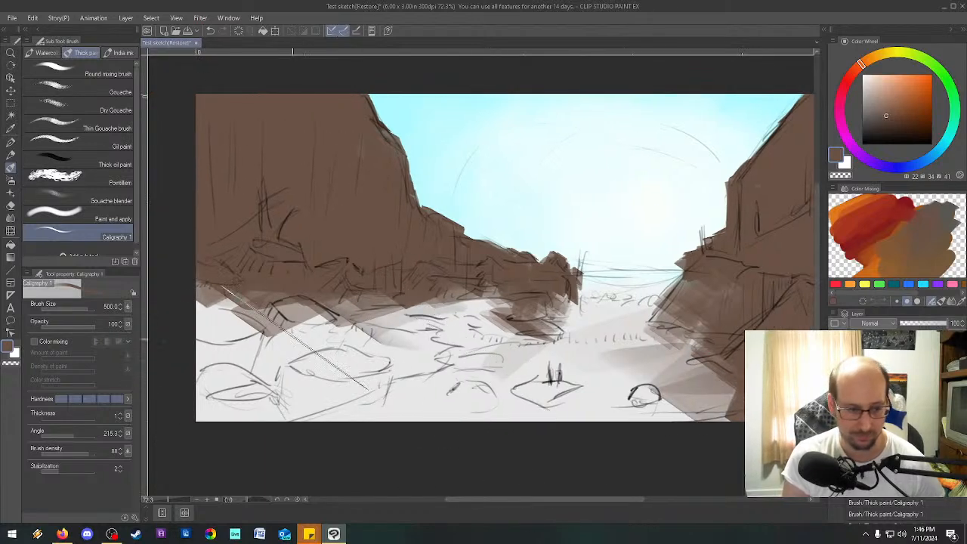
pyautogui.click(70, 436)
pyautogui.moveTo(408, 322)
pyautogui.mouseDown()
pyautogui.moveTo(391, 304)
pyautogui.moveTo(410, 313)
pyautogui.moveTo(478, 286)
pyautogui.moveTo(508, 334)
pyautogui.moveTo(384, 376)
pyautogui.moveTo(464, 345)
pyautogui.moveTo(452, 358)
pyautogui.moveTo(340, 372)
pyautogui.moveTo(239, 421)
pyautogui.moveTo(212, 411)
pyautogui.moveTo(302, 331)
pyautogui.moveTo(255, 384)
pyautogui.moveTo(258, 327)
pyautogui.mouseUp()
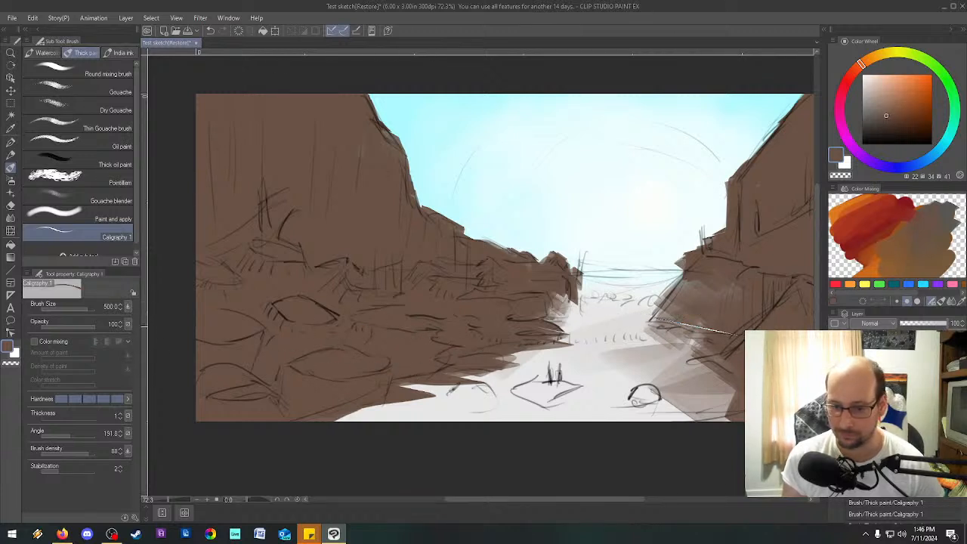
pyautogui.moveTo(747, 334)
pyautogui.mouseDown()
pyautogui.moveTo(764, 351)
pyautogui.moveTo(748, 362)
pyautogui.moveTo(772, 362)
pyautogui.moveTo(762, 387)
pyautogui.moveTo(699, 384)
pyautogui.moveTo(699, 406)
pyautogui.moveTo(639, 444)
pyautogui.mouseUp()
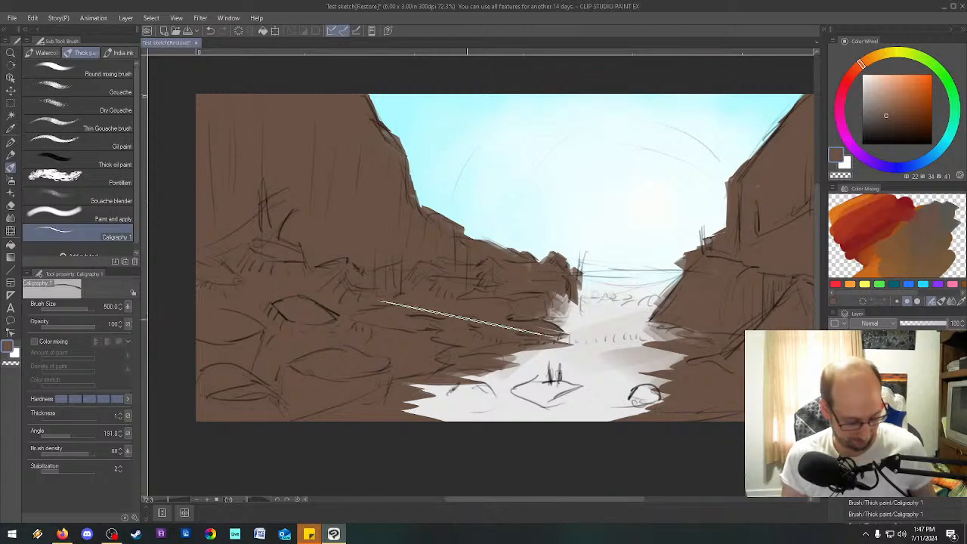
# Reduce the brush size to 120, choose a lighter brown of HSV 22, 27, 69 and blend it into the color mixing palette.
pyautogui.press('[')
pyautogui.press('[')
pyautogui.press('[')
pyautogui.press('[')
pyautogui.press('[')
pyautogui.press('[')
pyautogui.press('[')
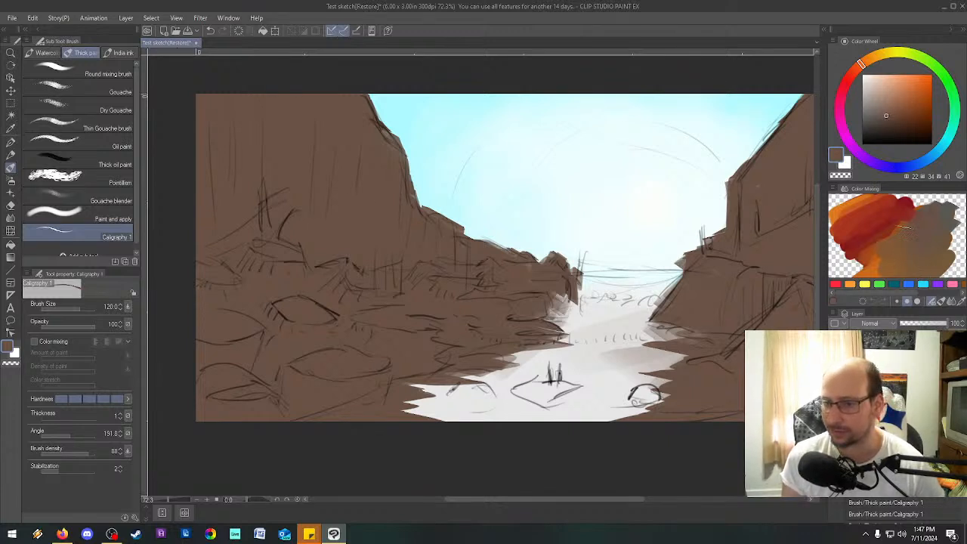
pyautogui.click(879, 106)
pyautogui.moveTo(881, 101); pyautogui.dragTo(883, 93)
pyautogui.moveTo(895, 247)
pyautogui.mouseDown()
pyautogui.moveTo(900, 237)
pyautogui.moveTo(909, 243)
pyautogui.moveTo(908, 225)
pyautogui.moveTo(918, 242)
pyautogui.moveTo(911, 236)
pyautogui.moveTo(907, 247)
pyautogui.moveTo(905, 230)
pyautogui.mouseUp()
pyautogui.click(951, 300)
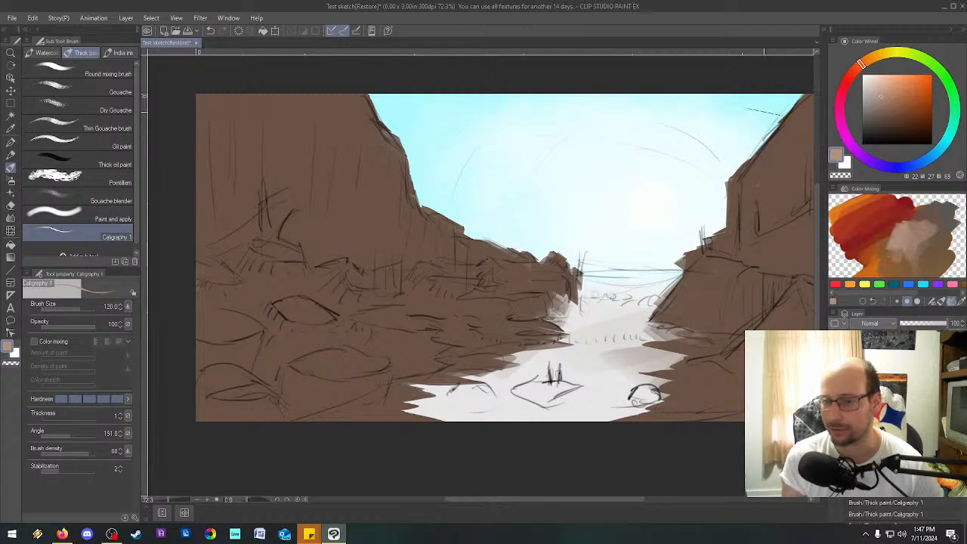
pyautogui.click(963, 303)
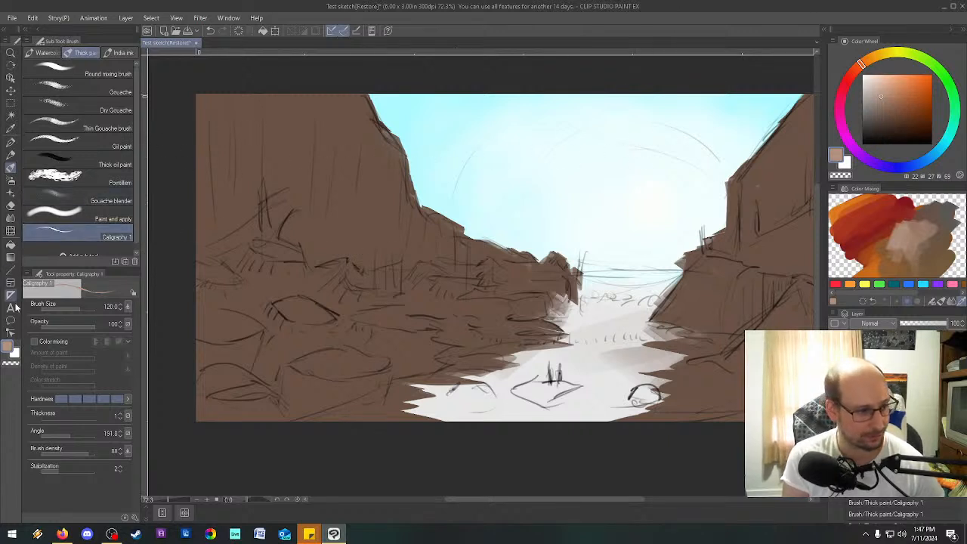
# Sample the pale sky color, blend it into the mixing palette with Caligraphy 1 and pick a gray-brown of HSV 25, 19, 53.
pyautogui.click(12, 128)
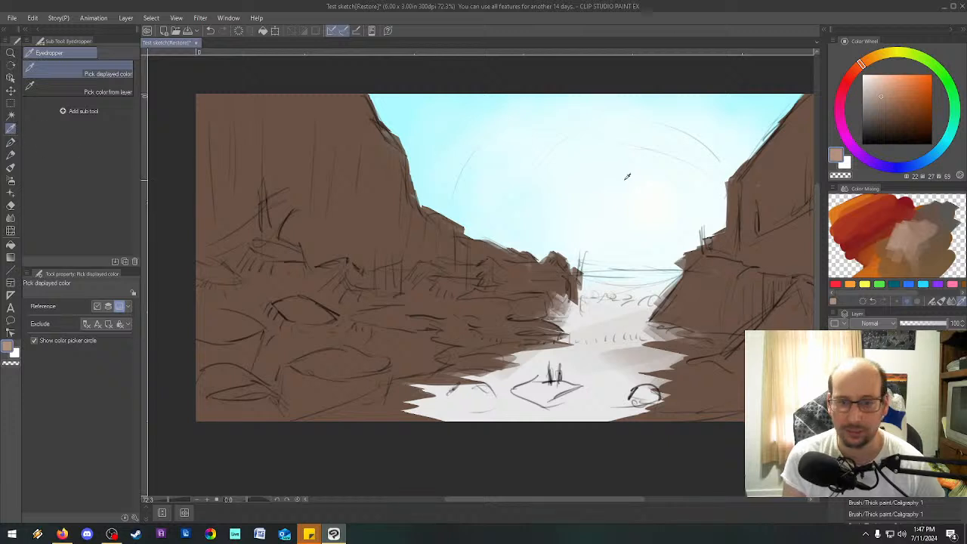
pyautogui.click(633, 141)
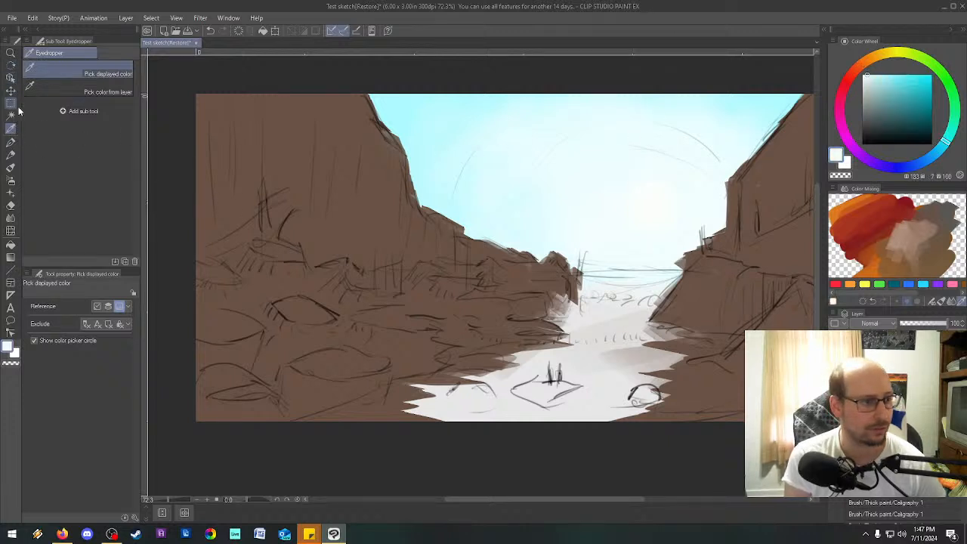
pyautogui.click(11, 167)
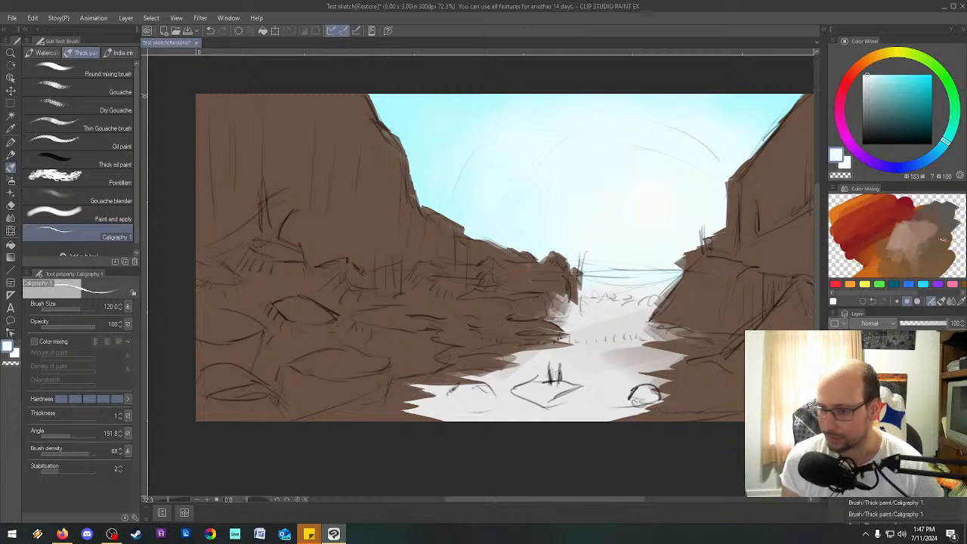
pyautogui.moveTo(937, 243)
pyautogui.mouseDown()
pyautogui.moveTo(938, 258)
pyautogui.moveTo(938, 231)
pyautogui.moveTo(925, 228)
pyautogui.mouseUp()
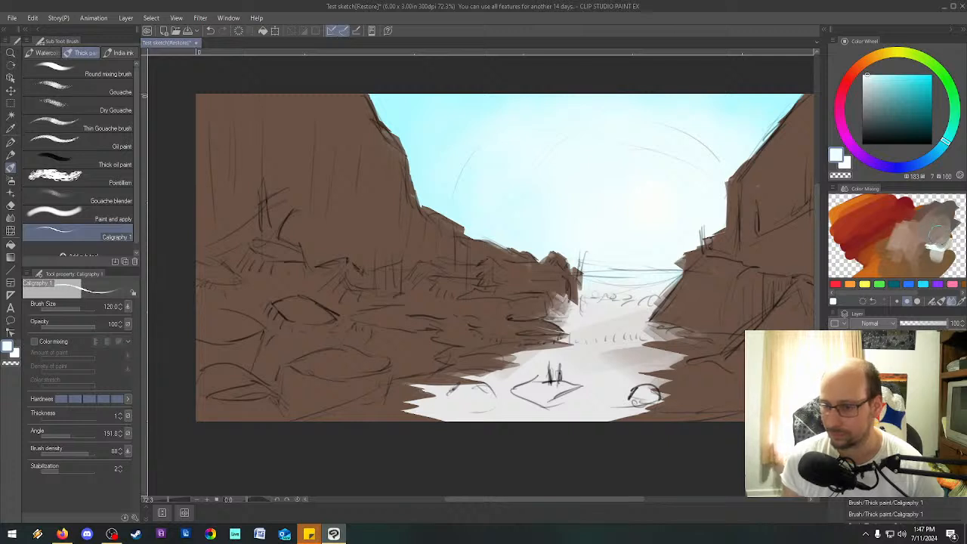
pyautogui.click(962, 302)
pyautogui.click(944, 219)
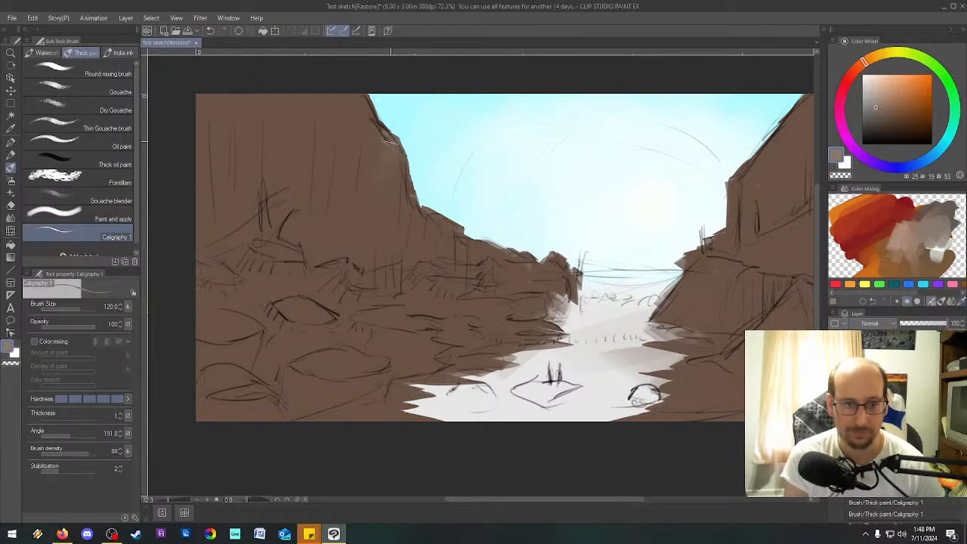
# Paint vertical gray-brown highlight streaks down the sunlit face of the left cliff at brush size 120.
pyautogui.moveTo(395, 146)
pyautogui.mouseDown()
pyautogui.moveTo(397, 191)
pyautogui.moveTo(383, 222)
pyautogui.mouseUp()
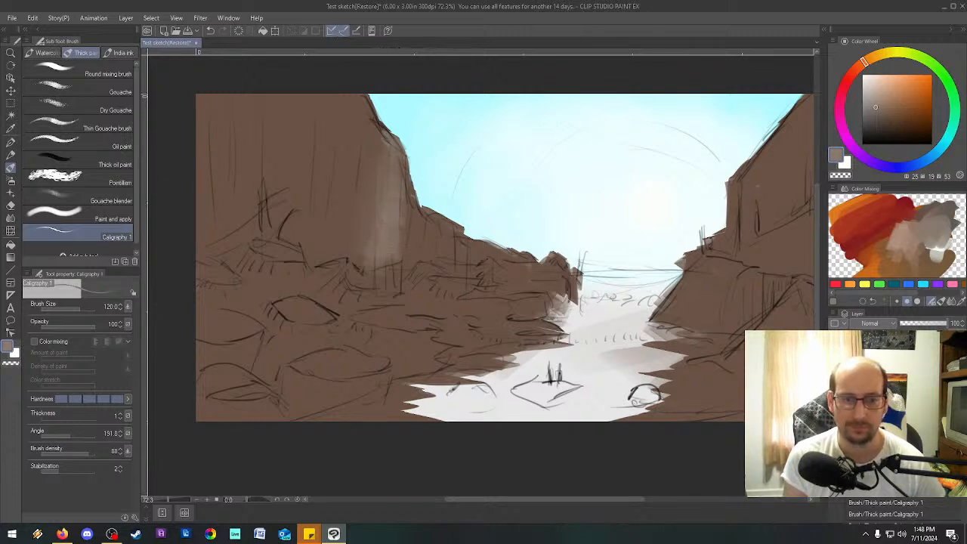
pyautogui.moveTo(403, 219); pyautogui.dragTo(401, 261)
pyautogui.moveTo(373, 137); pyautogui.dragTo(374, 159)
pyautogui.moveTo(357, 103)
pyautogui.mouseDown()
pyautogui.moveTo(374, 155)
pyautogui.moveTo(324, 310)
pyautogui.moveTo(314, 291)
pyautogui.mouseUp()
pyautogui.moveTo(302, 120); pyautogui.dragTo(290, 215)
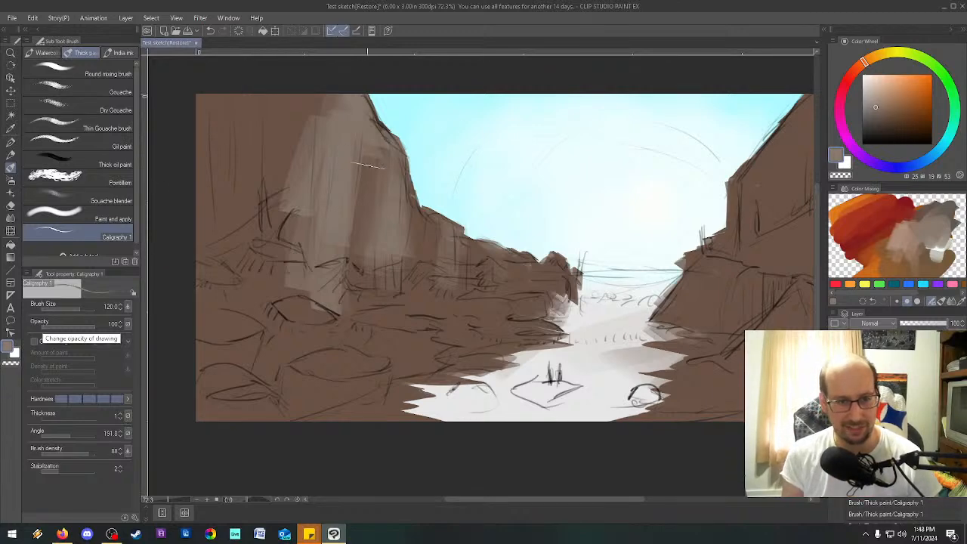
pyautogui.scroll(1, 352, 176)
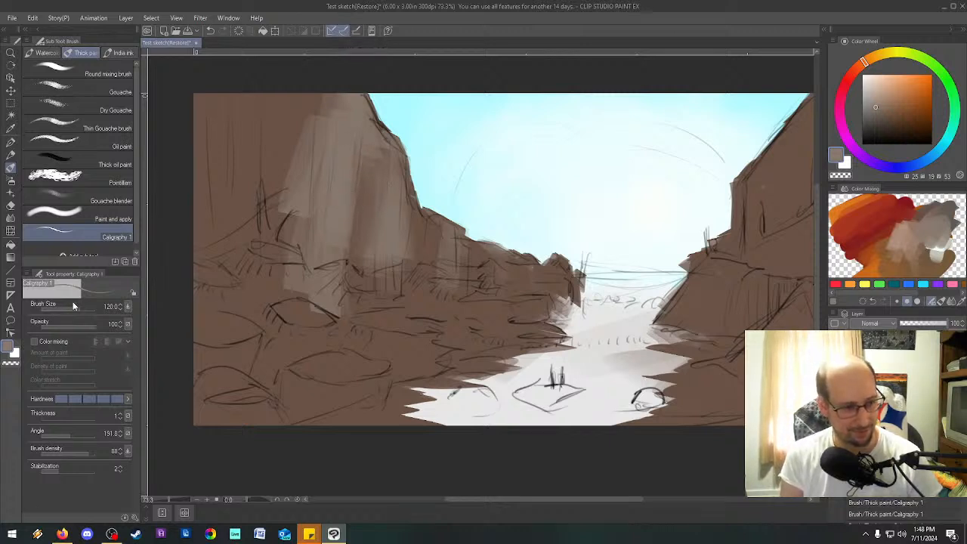
# Examine the brush size and dual brush settings in the sub tool details of Caligraphy 1, then close them.
pyautogui.click(136, 519)
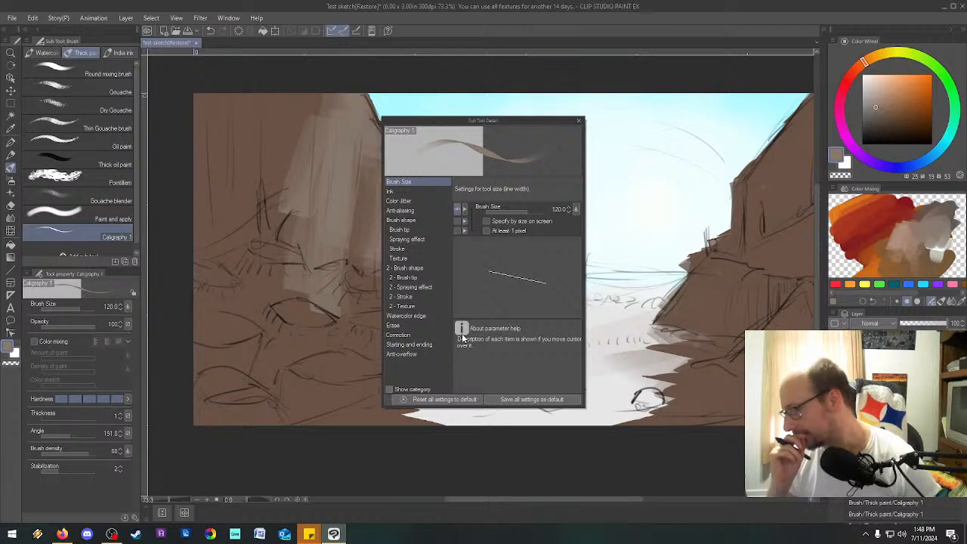
pyautogui.moveTo(562, 232)
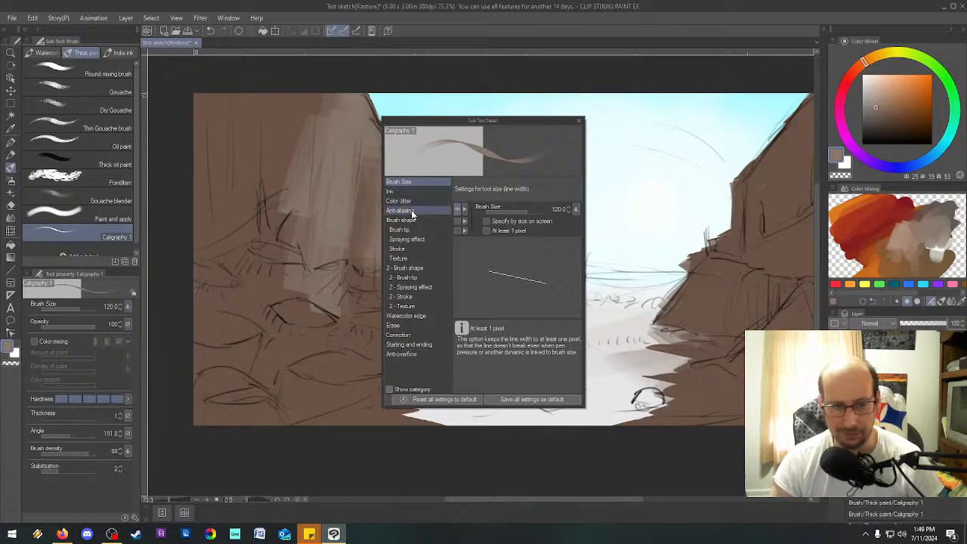
pyautogui.click(411, 270)
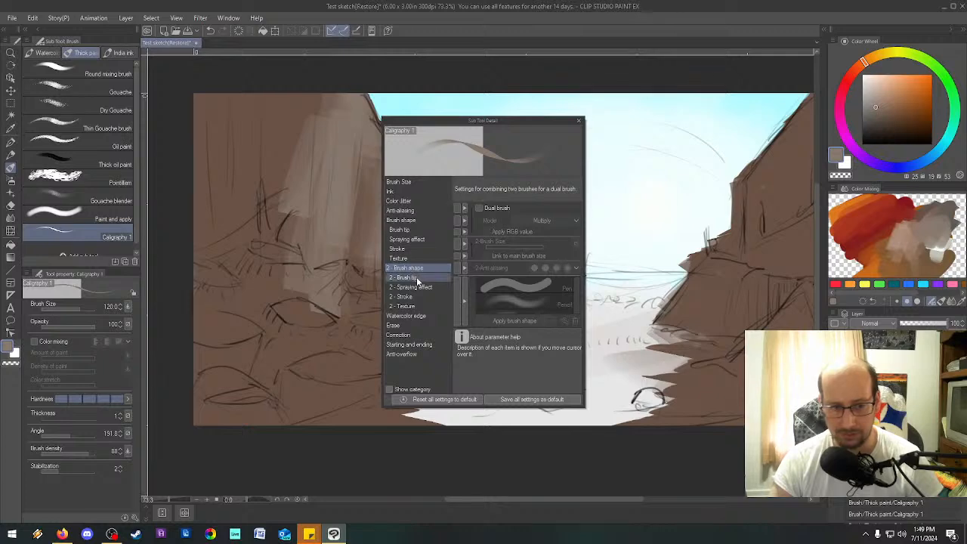
pyautogui.click(416, 277)
pyautogui.click(417, 269)
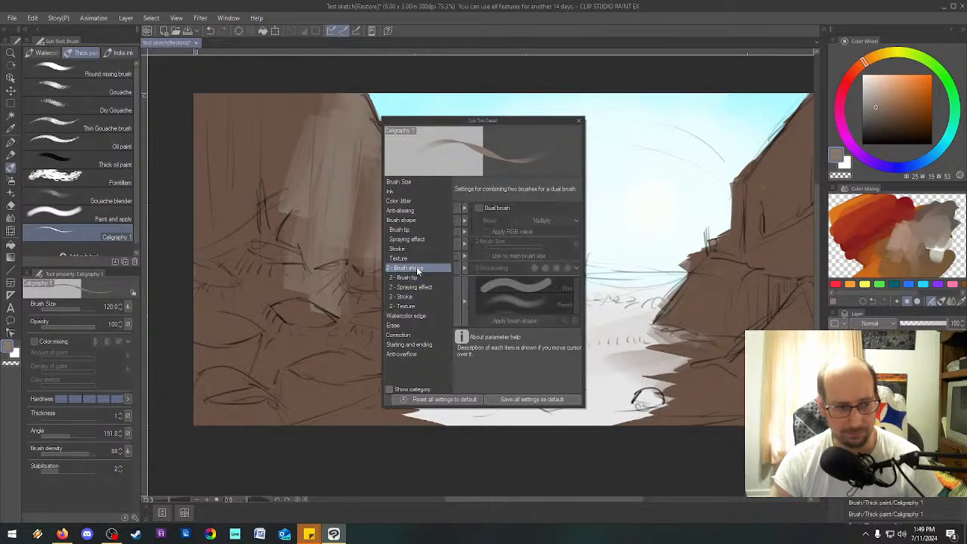
pyautogui.click(579, 121)
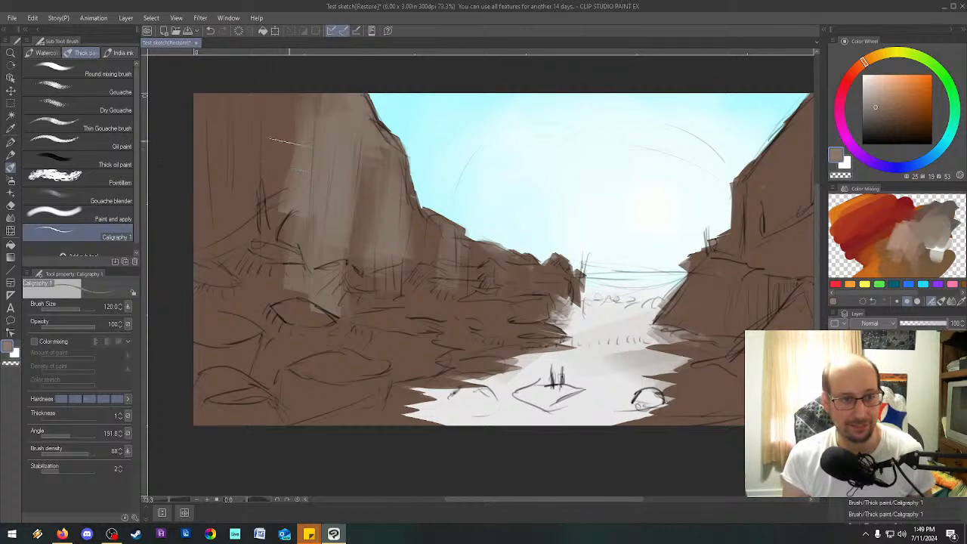
# Extend the gray-brown streaks across the left cliff at brush size 170, then reduce the brush to 50.
pyautogui.press('[')
pyautogui.press('[')
pyautogui.press('[')
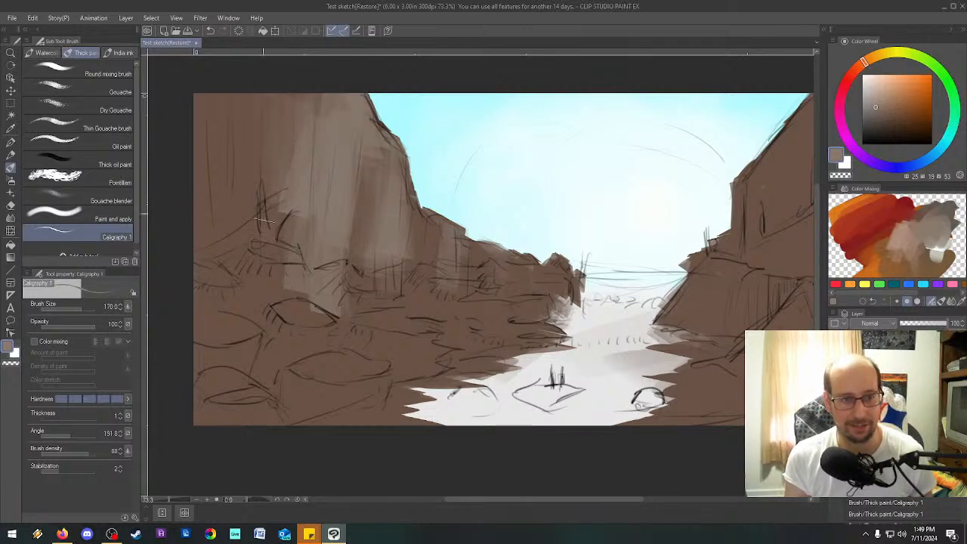
pyautogui.press('[')
pyautogui.press('[')
pyautogui.press('[')
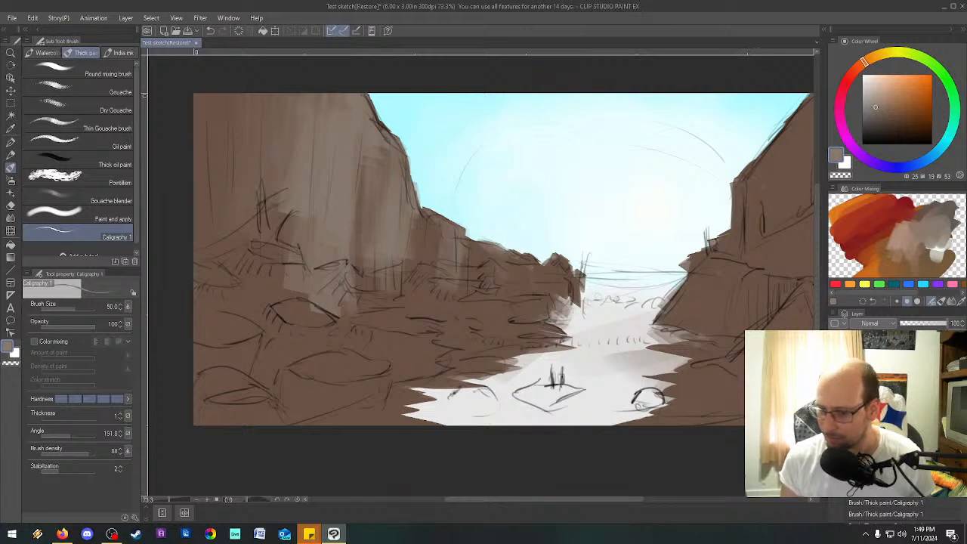
# Hide the sketch lines and paint gray-brown highlights along the top of the ridge beside the left cliff.
pyautogui.click(834, 359)
pyautogui.moveTo(397, 221); pyautogui.dragTo(374, 185)
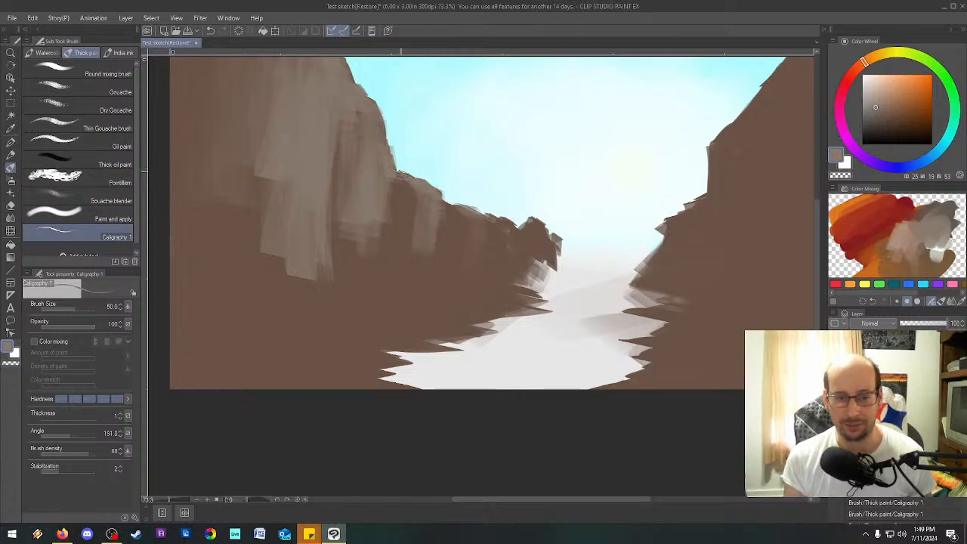
pyautogui.moveTo(397, 172); pyautogui.dragTo(449, 198)
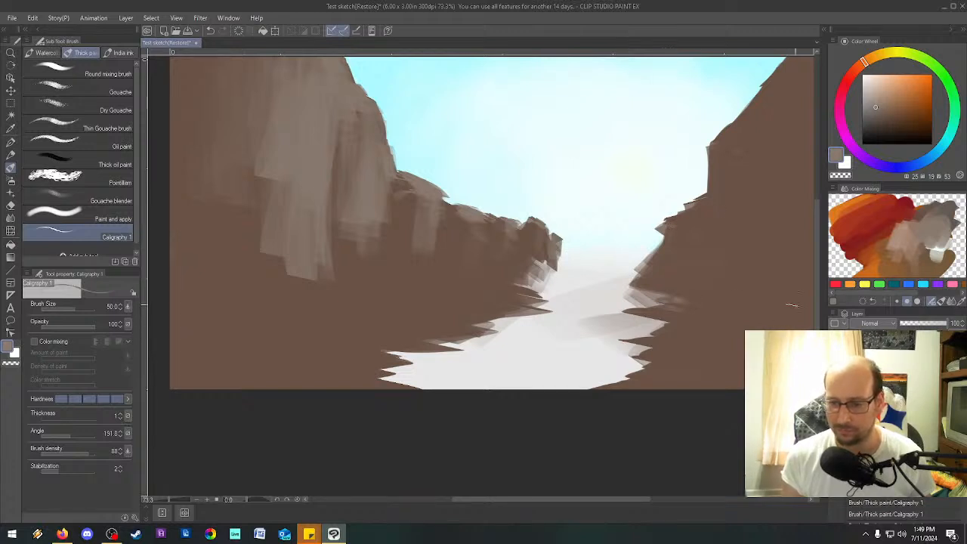
# Set the secondary color to a gray-brown of HSV 26, 16, 39 from the mixing palette and add a stroke at the ridge's far tip.
pyautogui.click(845, 161)
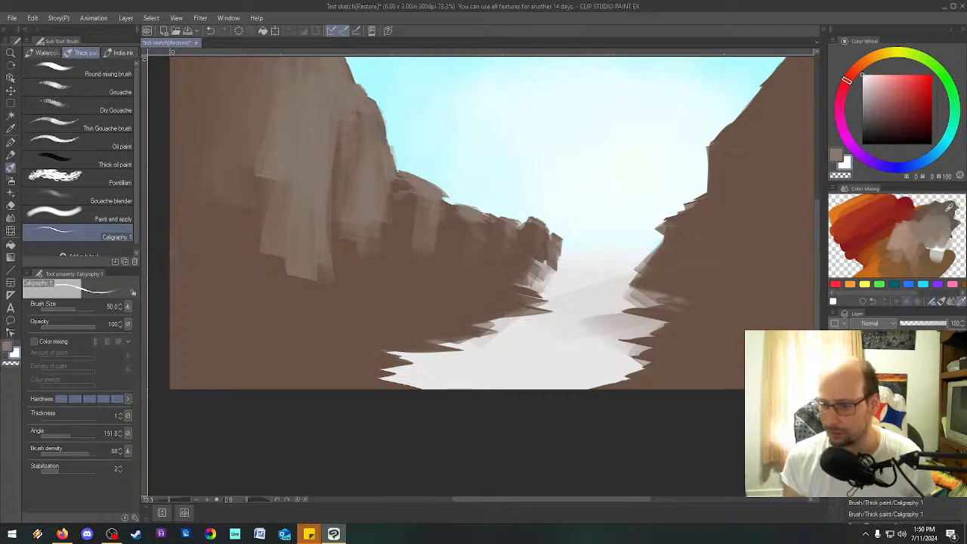
pyautogui.click(925, 227)
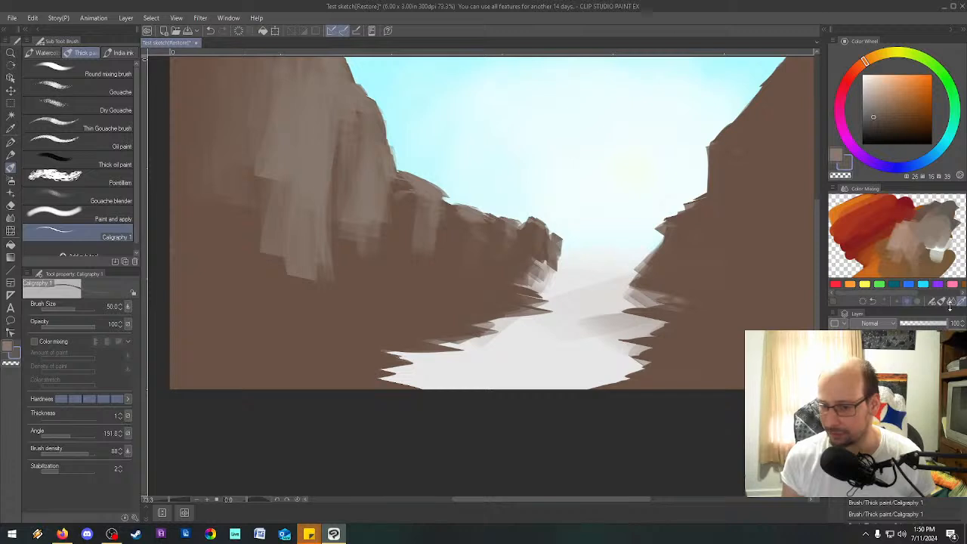
pyautogui.moveTo(560, 246)
pyautogui.mouseDown()
pyautogui.moveTo(563, 271)
pyautogui.moveTo(570, 246)
pyautogui.mouseUp()
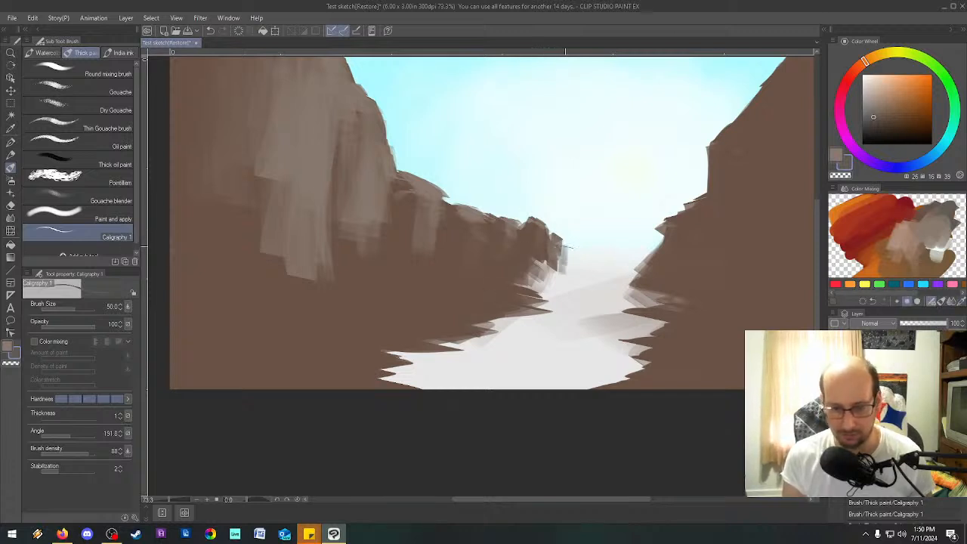
pyautogui.press('-')
pyautogui.press('-')
pyautogui.press('-')
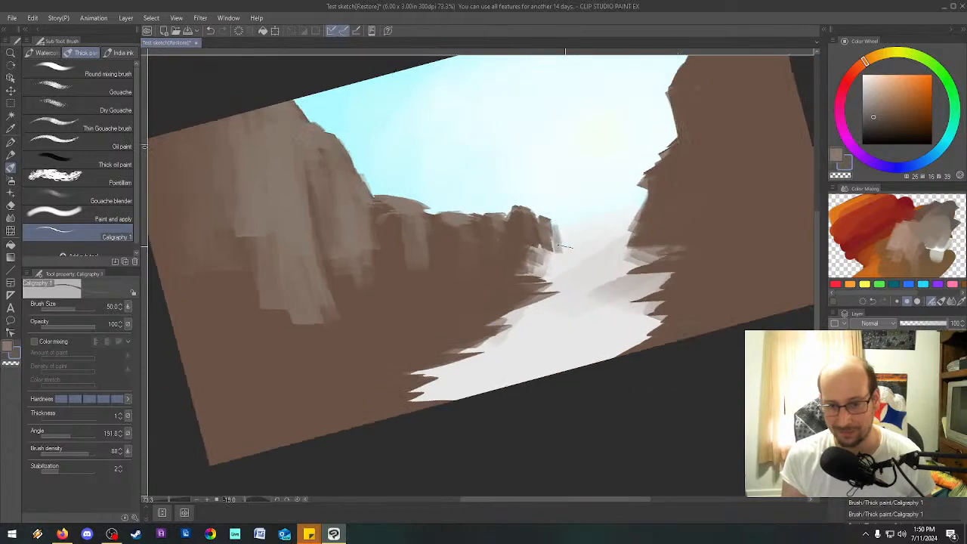
pyautogui.scroll(-5, 565, 247)
pyautogui.press('^')
pyautogui.press('^')
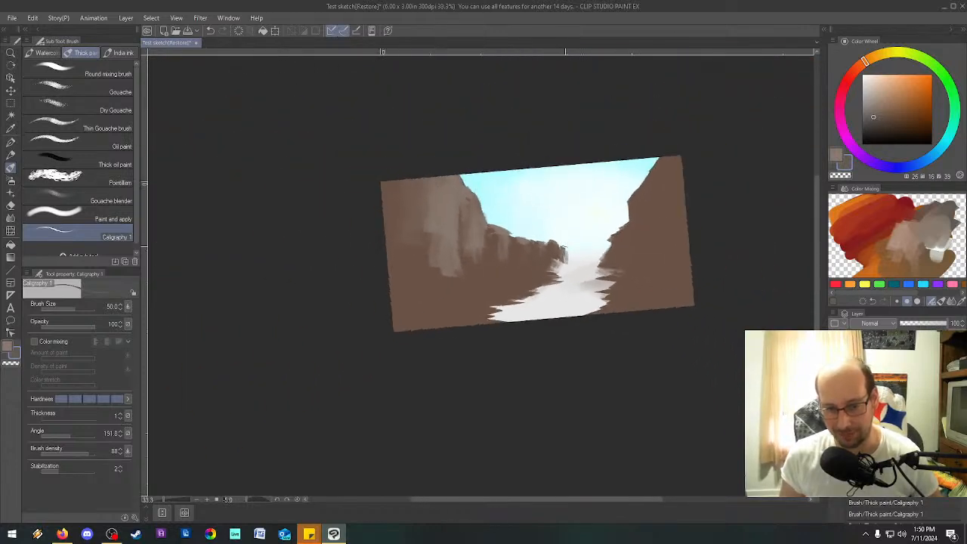
pyautogui.press('-')
pyautogui.scroll(6, 565, 247)
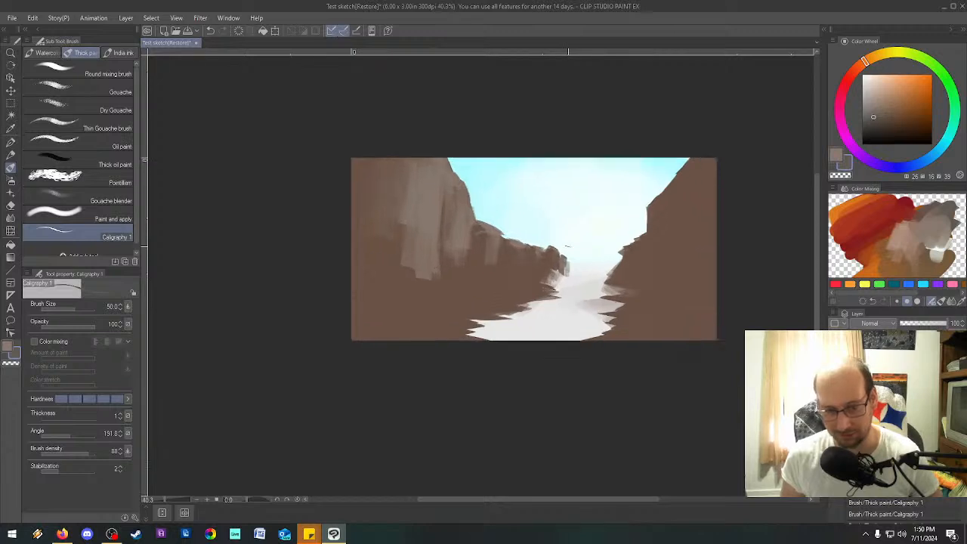
# Paint gray-brown distant terrain across the gap at the canyon's far end, raising the brush size from 50 to 100.
pyautogui.moveTo(561, 302)
pyautogui.mouseDown()
pyautogui.moveTo(585, 280)
pyautogui.moveTo(618, 304)
pyautogui.moveTo(623, 278)
pyautogui.moveTo(653, 297)
pyautogui.moveTo(694, 286)
pyautogui.mouseUp()
pyautogui.press(']')
pyautogui.press(']')
pyautogui.press(']')
pyautogui.press(']')
pyautogui.moveTo(570, 284)
pyautogui.mouseDown()
pyautogui.moveTo(578, 310)
pyautogui.moveTo(593, 279)
pyautogui.moveTo(601, 298)
pyautogui.moveTo(612, 286)
pyautogui.moveTo(661, 304)
pyautogui.moveTo(678, 323)
pyautogui.moveTo(669, 281)
pyautogui.moveTo(591, 326)
pyautogui.moveTo(642, 316)
pyautogui.moveTo(668, 335)
pyautogui.moveTo(664, 299)
pyautogui.moveTo(548, 321)
pyautogui.moveTo(536, 300)
pyautogui.moveTo(578, 274)
pyautogui.moveTo(680, 286)
pyautogui.moveTo(648, 270)
pyautogui.moveTo(613, 285)
pyautogui.moveTo(575, 279)
pyautogui.mouseUp()
pyautogui.moveTo(639, 302)
pyautogui.mouseDown()
pyautogui.moveTo(696, 289)
pyautogui.moveTo(621, 282)
pyautogui.moveTo(657, 323)
pyautogui.moveTo(628, 296)
pyautogui.moveTo(605, 316)
pyautogui.mouseUp()
pyautogui.moveTo(555, 291)
pyautogui.mouseDown()
pyautogui.moveTo(575, 326)
pyautogui.moveTo(571, 303)
pyautogui.moveTo(663, 318)
pyautogui.mouseUp()
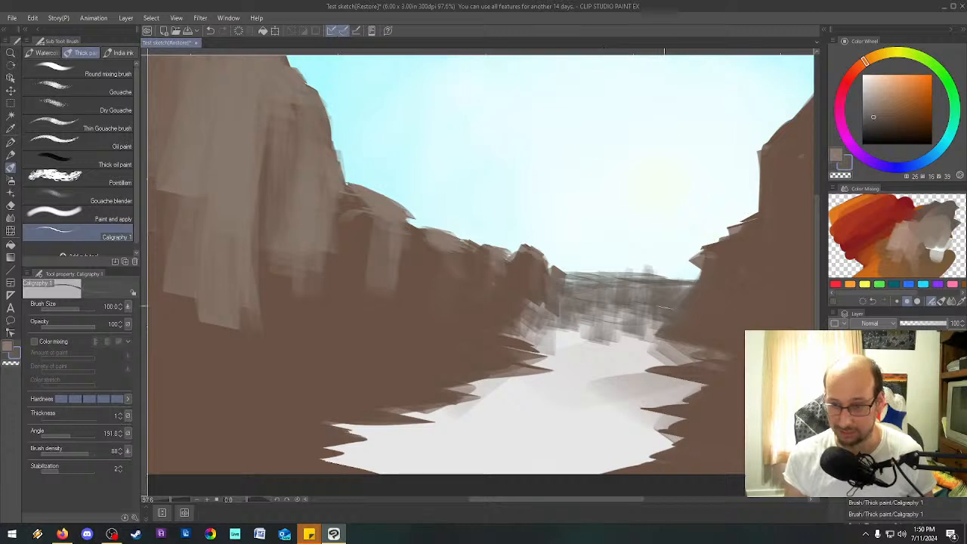
# Switch to the main gray-brown of HSV 25, 19, 53 and streak vertical highlights down the left ridge's faces at brush size 40.
pyautogui.click(836, 155)
pyautogui.press('[')
pyautogui.press('[')
pyautogui.press('[')
pyautogui.press('[')
pyautogui.press('[')
pyautogui.moveTo(415, 225); pyautogui.dragTo(404, 274)
pyautogui.moveTo(537, 255); pyautogui.dragTo(489, 327)
pyautogui.moveTo(468, 257); pyautogui.dragTo(454, 321)
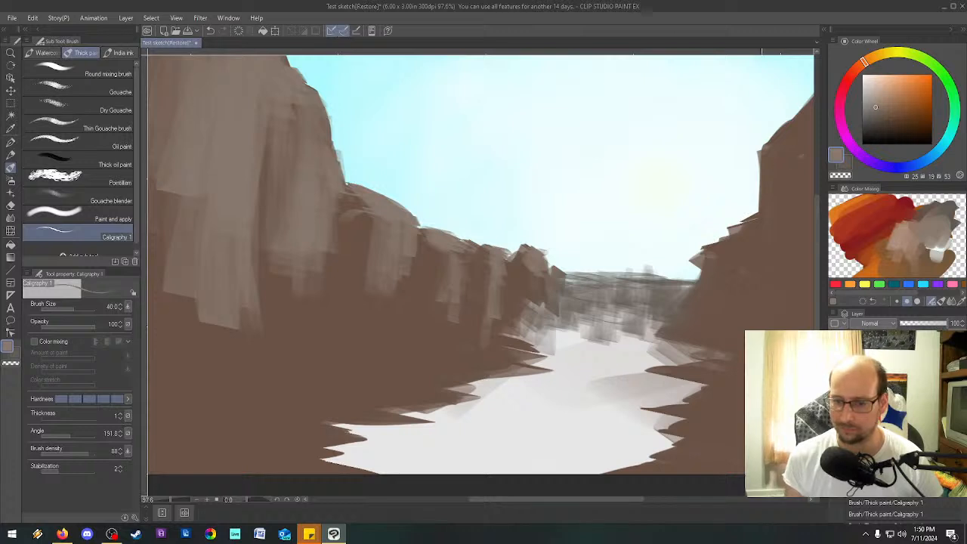
# Paint gray-brown highlights on the tip of the right cliff's ledge and along the cliff's upper edge at brush size 40.
pyautogui.moveTo(727, 241)
pyautogui.mouseDown()
pyautogui.moveTo(711, 260)
pyautogui.moveTo(786, 264)
pyautogui.mouseUp()
pyautogui.moveTo(611, 500); pyautogui.dragTo(652, 497)
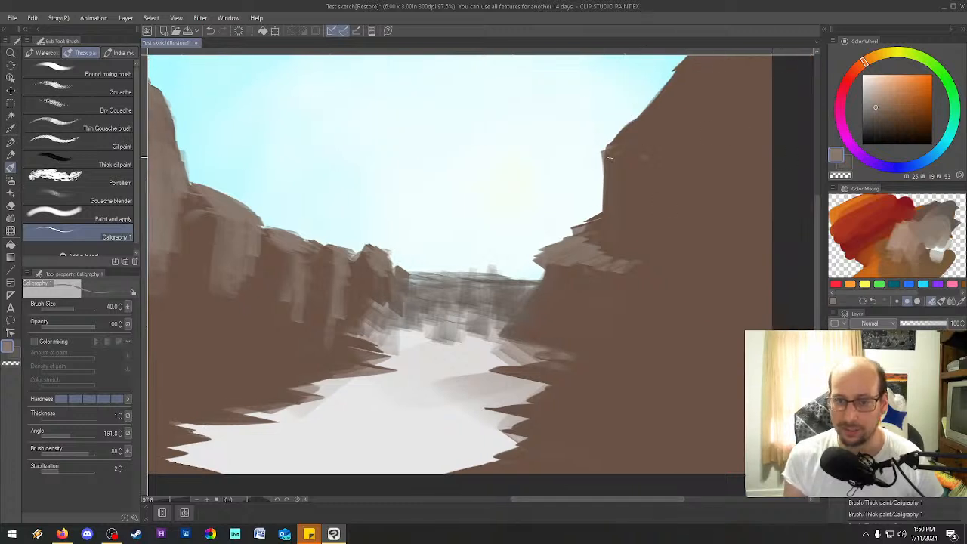
pyautogui.moveTo(610, 185)
pyautogui.mouseDown()
pyautogui.moveTo(602, 134)
pyautogui.moveTo(613, 90)
pyautogui.moveTo(622, 152)
pyautogui.moveTo(653, 162)
pyautogui.moveTo(621, 169)
pyautogui.moveTo(634, 209)
pyautogui.moveTo(653, 173)
pyautogui.moveTo(626, 176)
pyautogui.moveTo(639, 192)
pyautogui.moveTo(640, 168)
pyautogui.moveTo(668, 218)
pyautogui.moveTo(672, 118)
pyautogui.mouseUp()
# Raise the brush size to 120 and extend the highlights over the right cliff's face, its ledge and the river bank below.
pyautogui.press(']')
pyautogui.press(']')
pyautogui.press(']')
pyautogui.press(']')
pyautogui.press(']')
pyautogui.press(']')
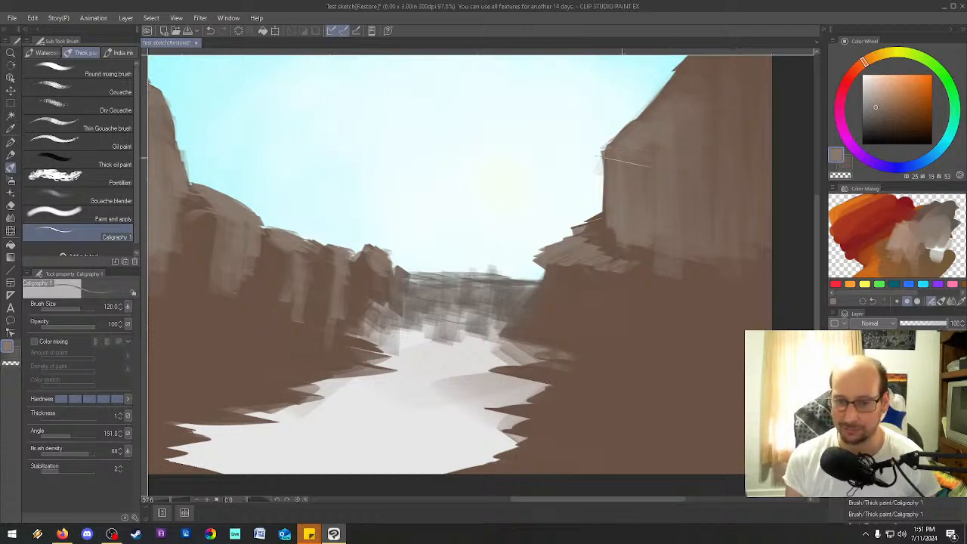
pyautogui.moveTo(605, 261); pyautogui.dragTo(770, 288)
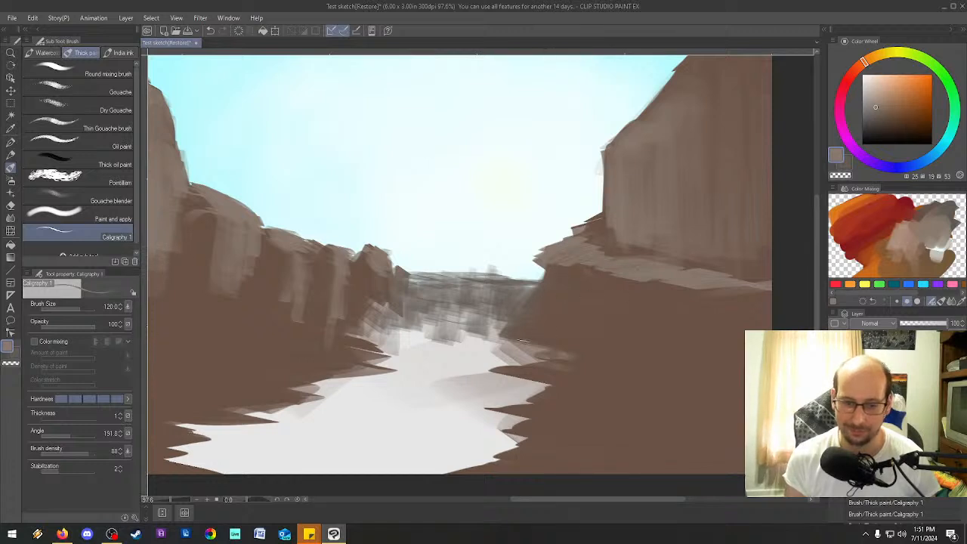
pyautogui.moveTo(522, 334)
pyautogui.mouseDown()
pyautogui.moveTo(545, 329)
pyautogui.moveTo(534, 341)
pyautogui.moveTo(602, 355)
pyautogui.moveTo(614, 378)
pyautogui.moveTo(530, 372)
pyautogui.moveTo(599, 414)
pyautogui.mouseUp()
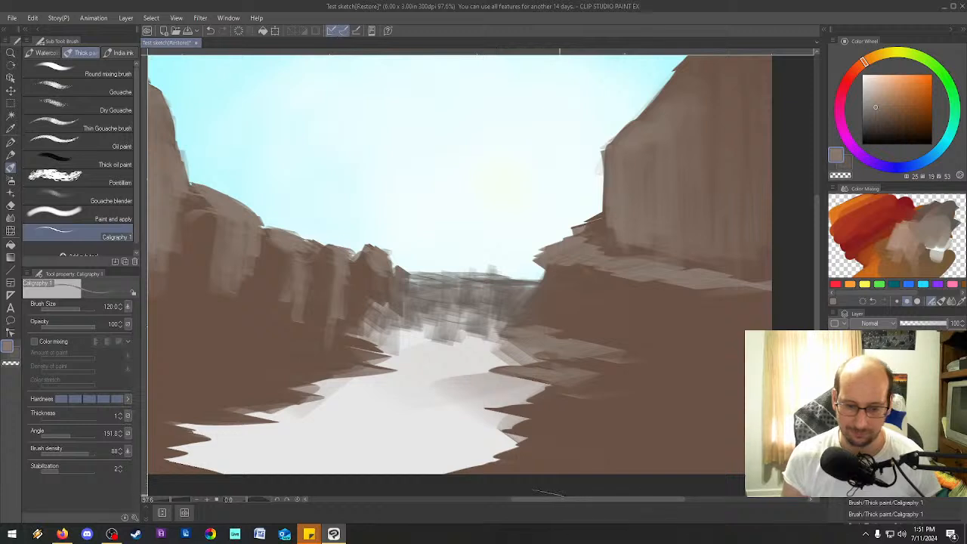
# Reduce the brush size to 25 and add thin gray-brown streaks down the buttresses of the left ridge.
pyautogui.moveTo(560, 500); pyautogui.dragTo(498, 506)
pyautogui.press('[')
pyautogui.press('[')
pyautogui.press('[')
pyautogui.press('[')
pyautogui.press('[')
pyautogui.press('[')
pyautogui.press('[')
pyautogui.press('[')
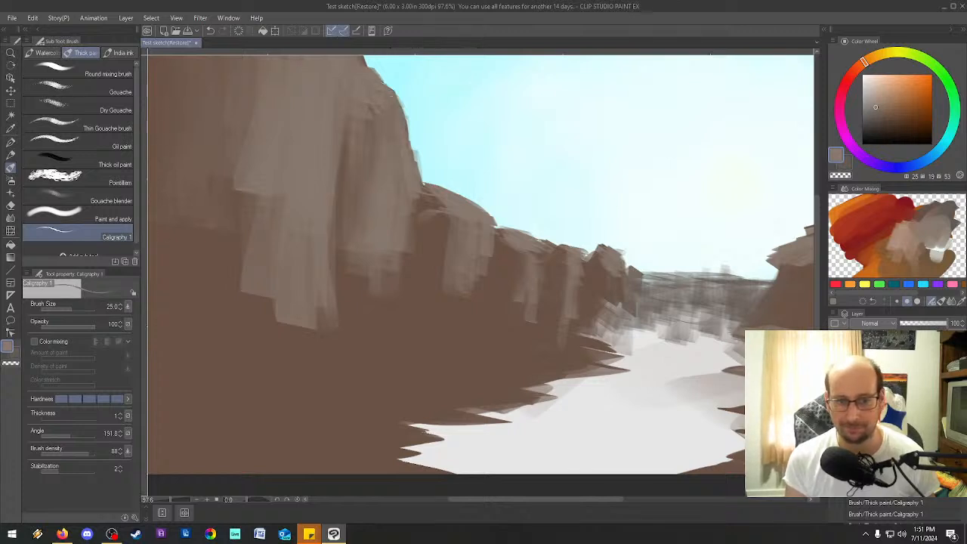
pyautogui.moveTo(494, 225)
pyautogui.mouseDown()
pyautogui.moveTo(476, 303)
pyautogui.moveTo(459, 296)
pyautogui.mouseUp()
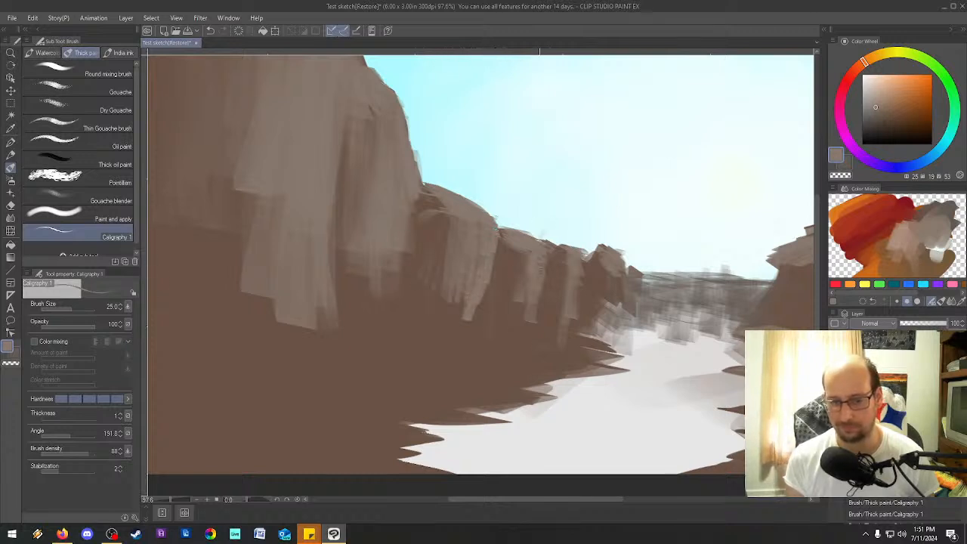
pyautogui.moveTo(588, 268)
pyautogui.mouseDown()
pyautogui.moveTo(579, 300)
pyautogui.moveTo(602, 298)
pyautogui.mouseUp()
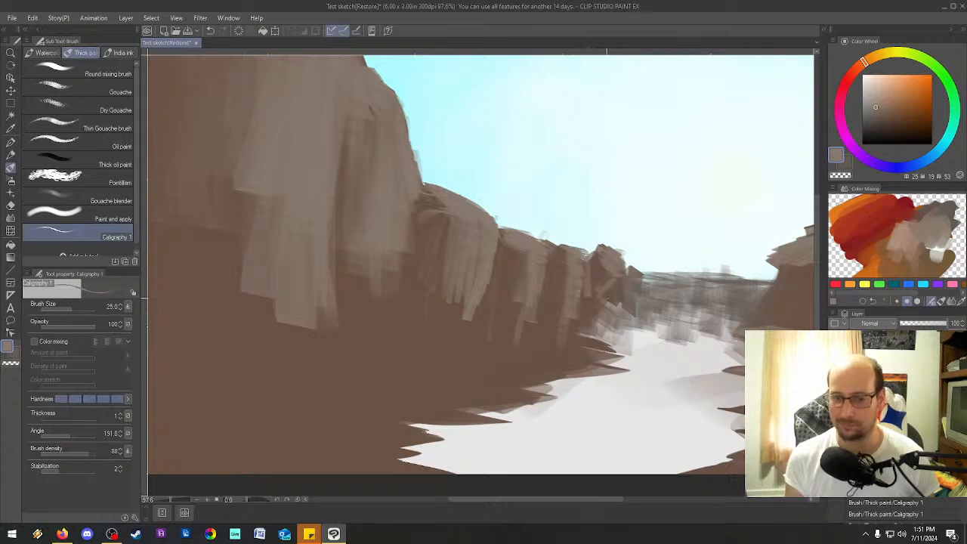
# Paint flat gray-brown rock tops along the left bank below the cliff and ridge at brush size 100.
pyautogui.press(']')
pyautogui.press(']')
pyautogui.press(']')
pyautogui.press(']')
pyautogui.press(']')
pyautogui.press(']')
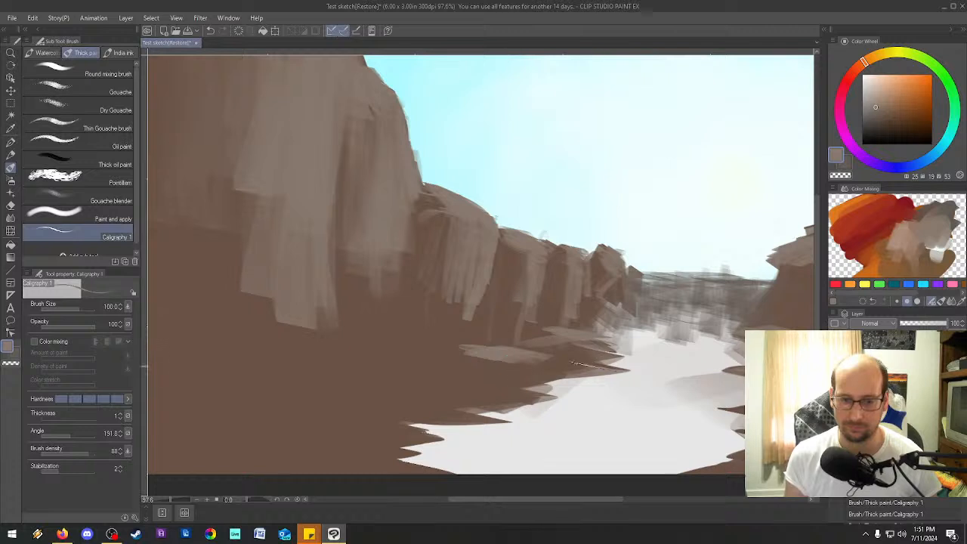
pyautogui.moveTo(423, 338)
pyautogui.mouseDown()
pyautogui.moveTo(378, 332)
pyautogui.moveTo(360, 346)
pyautogui.moveTo(390, 348)
pyautogui.mouseUp()
pyautogui.moveTo(475, 333); pyautogui.dragTo(435, 325)
pyautogui.moveTo(239, 308)
pyautogui.mouseDown()
pyautogui.moveTo(202, 311)
pyautogui.moveTo(234, 293)
pyautogui.moveTo(238, 315)
pyautogui.moveTo(273, 312)
pyautogui.mouseUp()
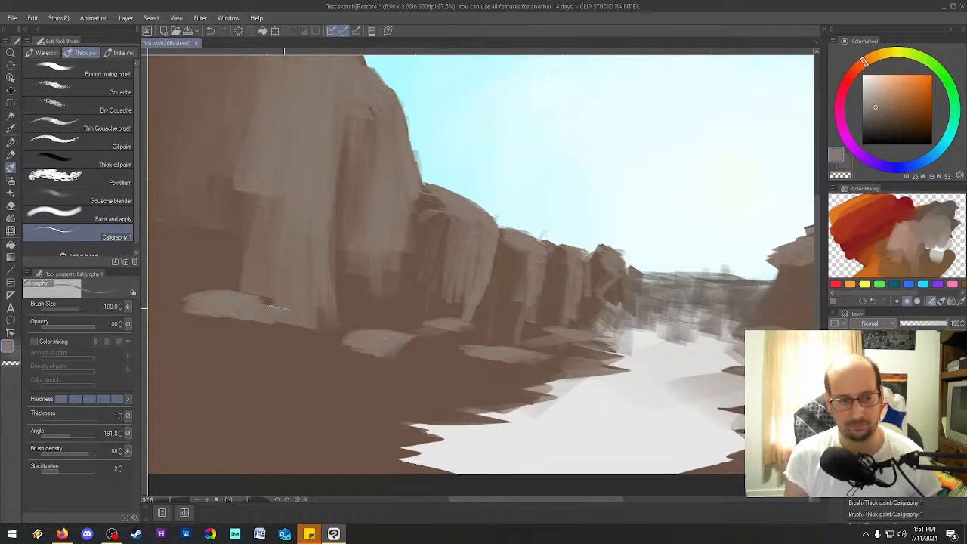
pyautogui.moveTo(420, 378)
pyautogui.mouseDown()
pyautogui.moveTo(479, 374)
pyautogui.moveTo(474, 390)
pyautogui.moveTo(542, 394)
pyautogui.mouseUp()
pyautogui.moveTo(381, 409); pyautogui.dragTo(420, 413)
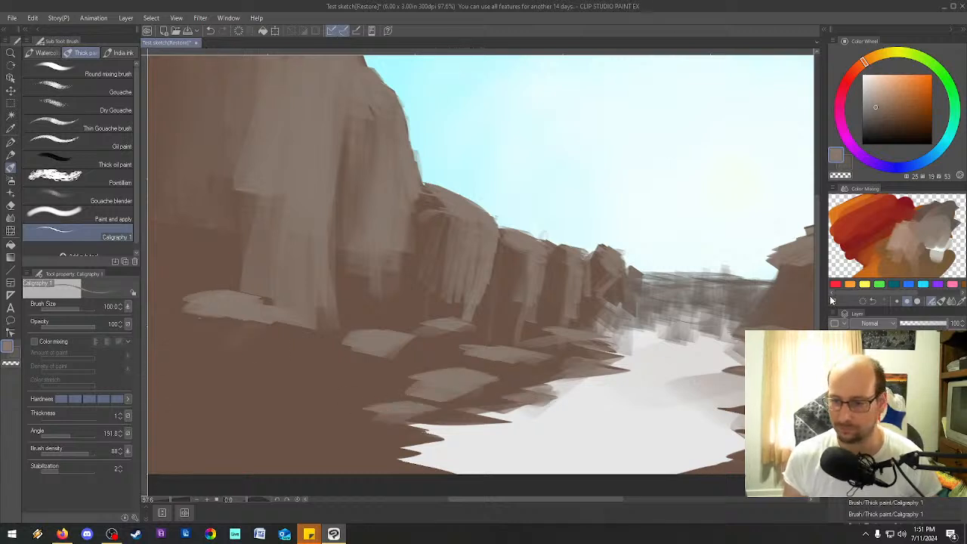
# Sample the dark brown of HSV 22, 34, 41 from the left bank and paint a rock in the foreground of the river with Caligraphy 1.
pyautogui.scroll(-2, 817, 291)
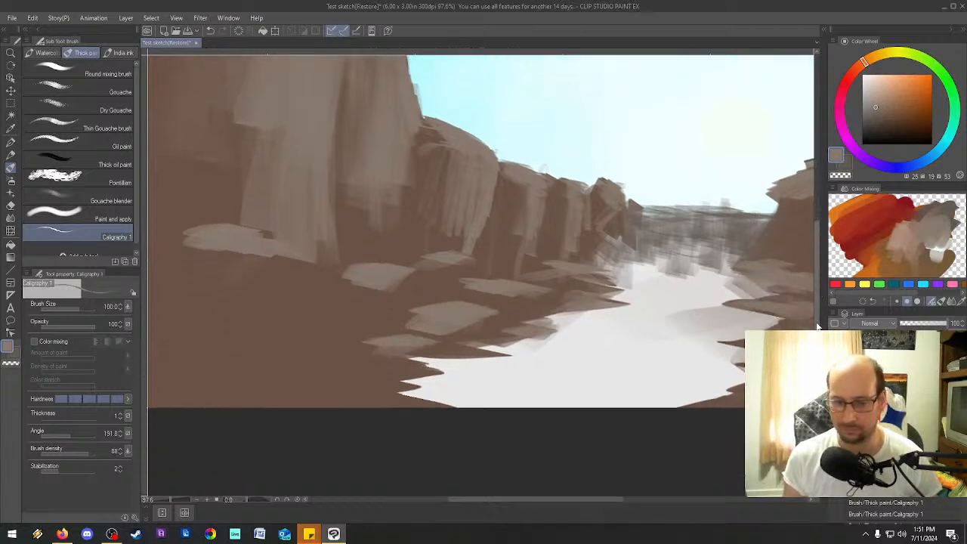
pyautogui.click(10, 129)
pyautogui.click(242, 313)
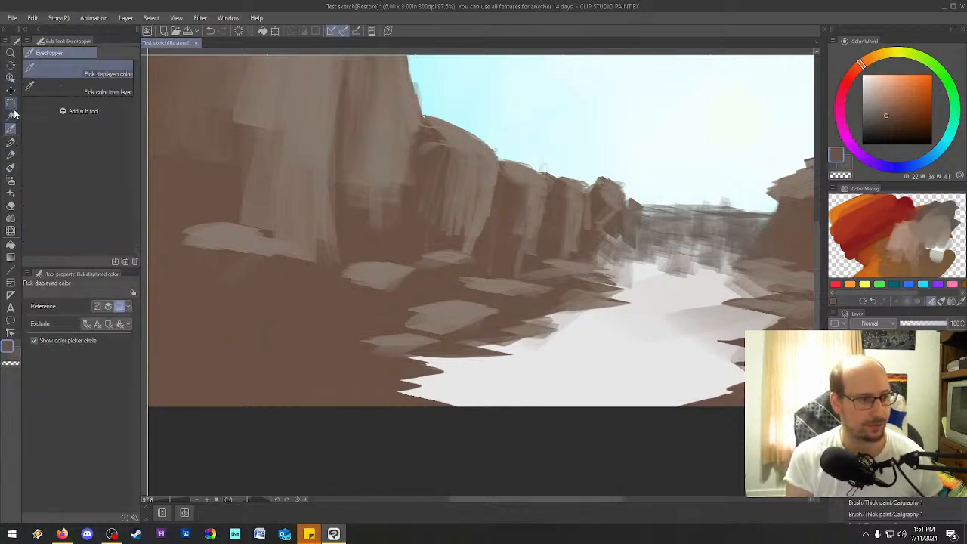
pyautogui.click(10, 167)
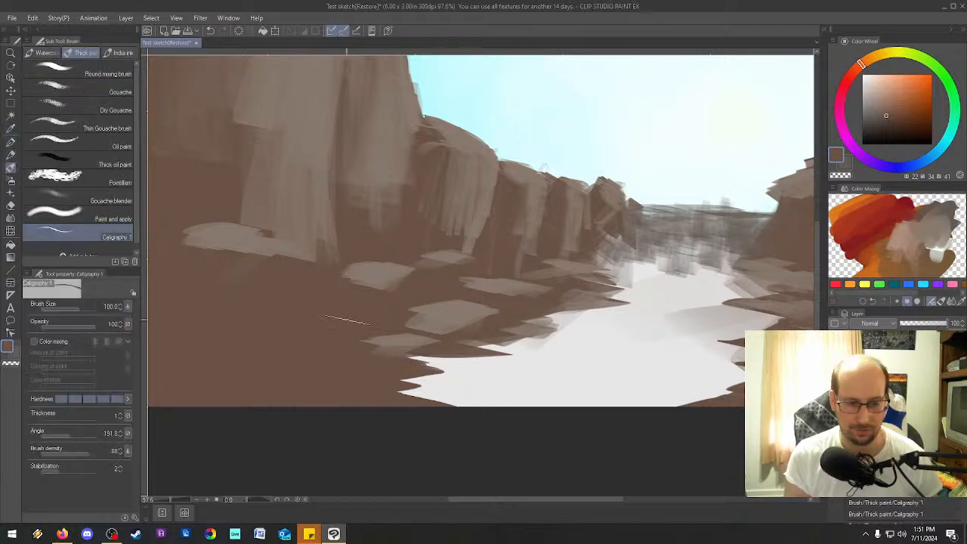
pyautogui.moveTo(583, 383)
pyautogui.mouseDown()
pyautogui.moveTo(551, 391)
pyautogui.moveTo(597, 386)
pyautogui.moveTo(605, 400)
pyautogui.moveTo(550, 393)
pyautogui.moveTo(593, 396)
pyautogui.moveTo(585, 408)
pyautogui.moveTo(608, 393)
pyautogui.moveTo(597, 408)
pyautogui.mouseUp()
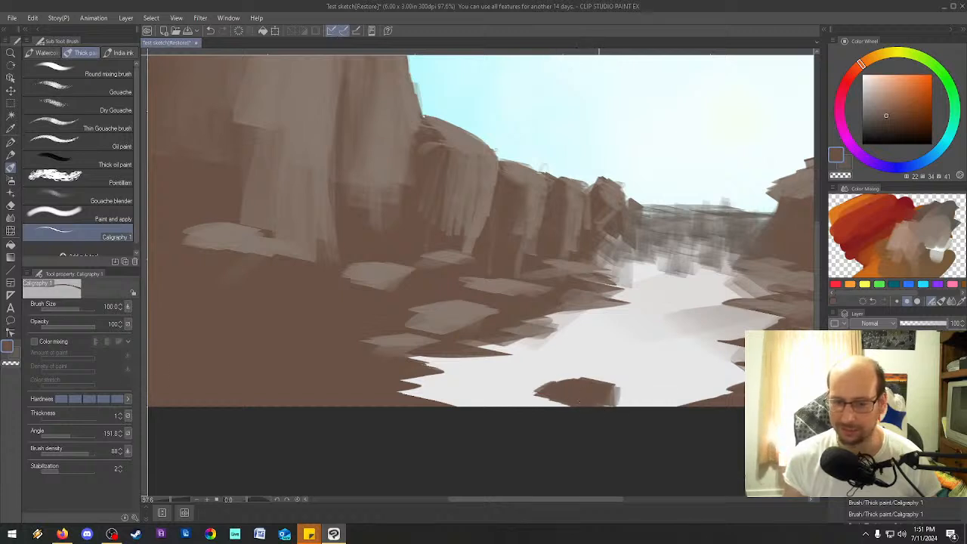
# Shade the foot of the left ridge and the edges of the left bank's flat rocks with dark brown strokes.
pyautogui.moveTo(626, 306)
pyautogui.mouseDown()
pyautogui.moveTo(683, 312)
pyautogui.moveTo(699, 301)
pyautogui.moveTo(711, 312)
pyautogui.moveTo(716, 303)
pyautogui.moveTo(637, 312)
pyautogui.moveTo(648, 300)
pyautogui.moveTo(598, 253)
pyautogui.moveTo(605, 240)
pyautogui.moveTo(627, 255)
pyautogui.mouseUp()
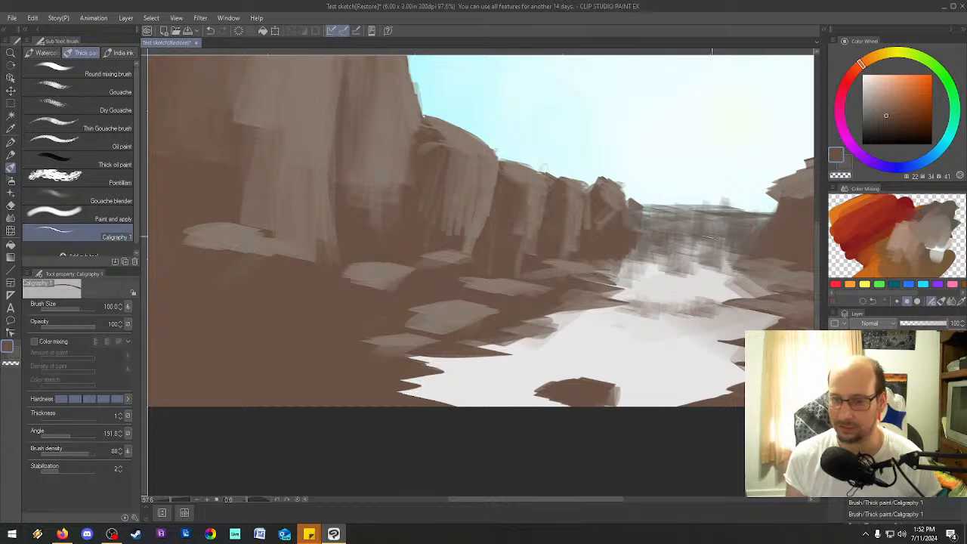
pyautogui.moveTo(198, 230); pyautogui.dragTo(244, 254)
pyautogui.moveTo(362, 287)
pyautogui.mouseDown()
pyautogui.moveTo(395, 283)
pyautogui.moveTo(354, 287)
pyautogui.mouseUp()
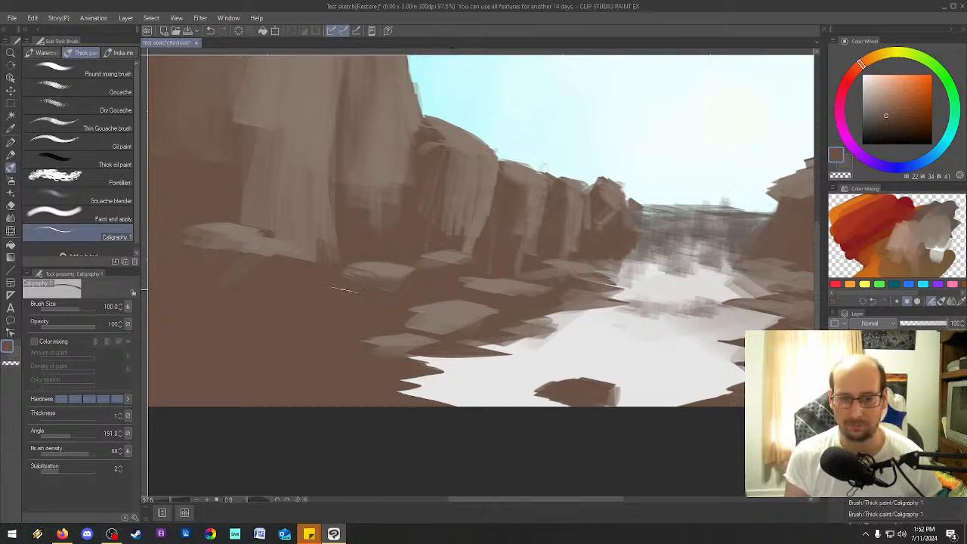
pyautogui.moveTo(447, 331)
pyautogui.mouseDown()
pyautogui.moveTo(422, 307)
pyautogui.moveTo(418, 331)
pyautogui.moveTo(460, 329)
pyautogui.mouseUp()
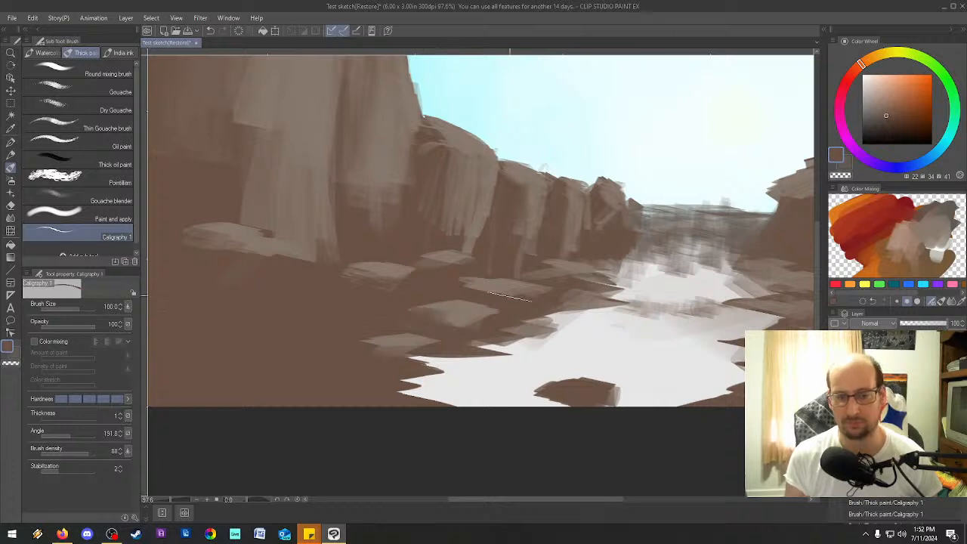
pyautogui.moveTo(447, 112); pyautogui.dragTo(446, 121)
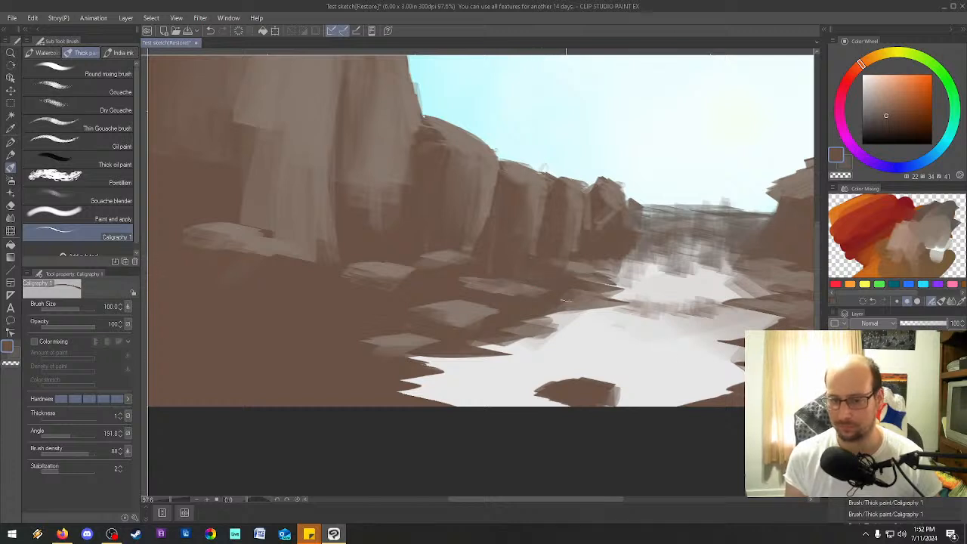
# Break up the highlights on the large left cliff with vertical dark brown strokes at brush size 100, down to its base.
pyautogui.scroll(3, 574, 423)
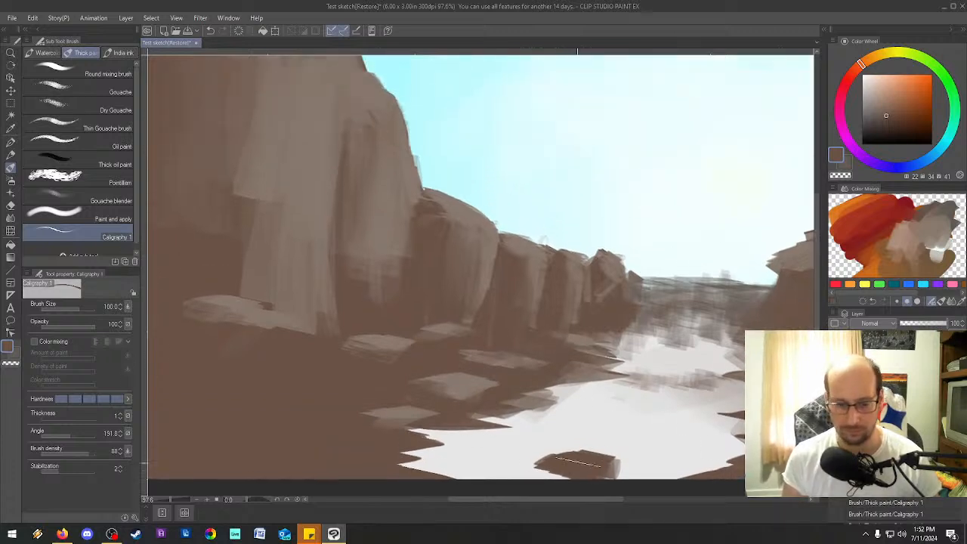
pyautogui.moveTo(568, 501); pyautogui.dragTo(527, 501)
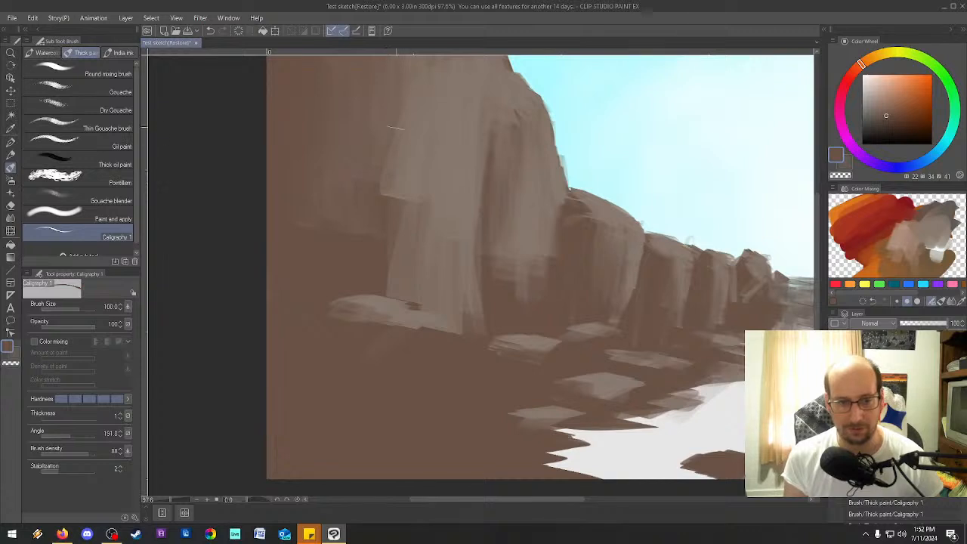
pyautogui.moveTo(819, 304); pyautogui.dragTo(815, 279)
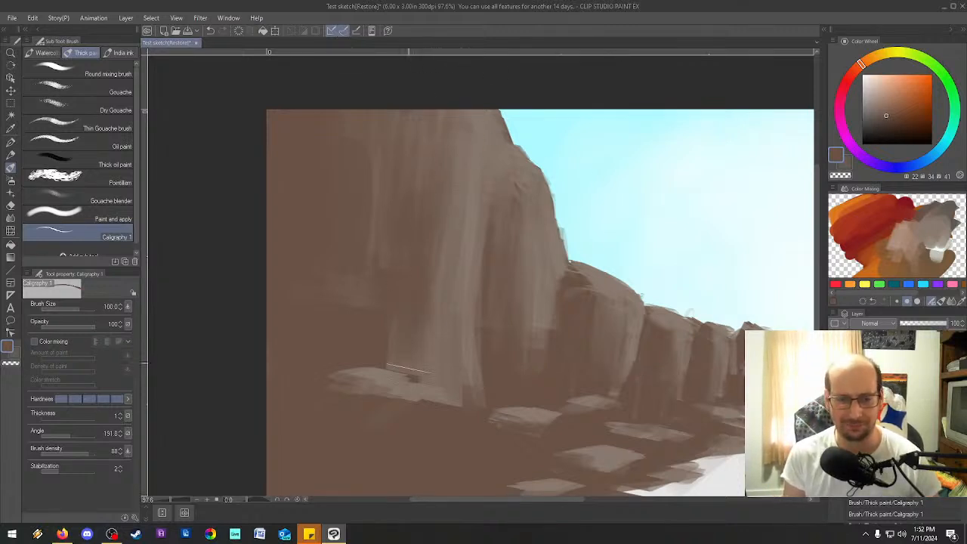
pyautogui.moveTo(398, 370); pyautogui.dragTo(454, 391)
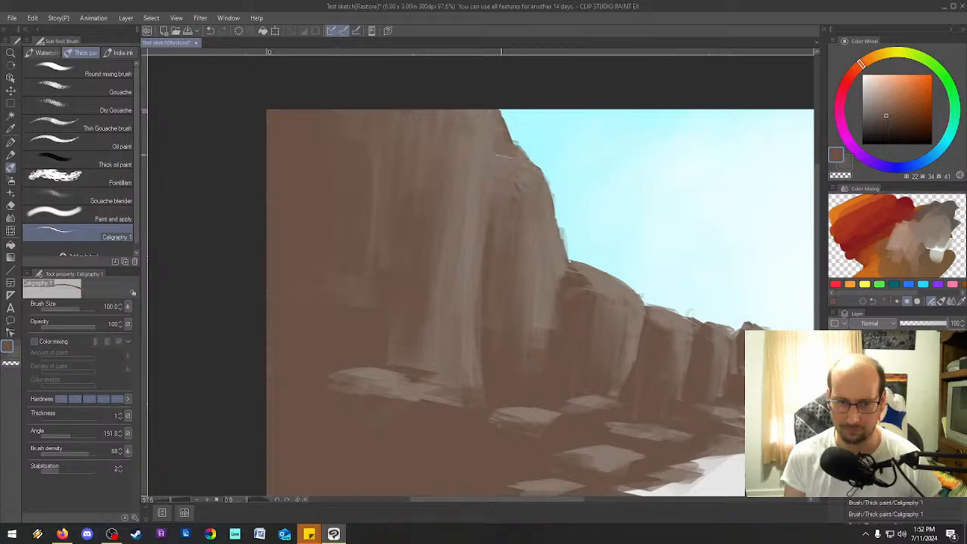
# Reduce the brush size to 50 and on to 30, and paint dark brown crevices into the left cliff's edge and the adjoining ridge.
pyautogui.press('[')
pyautogui.press('[')
pyautogui.press('[')
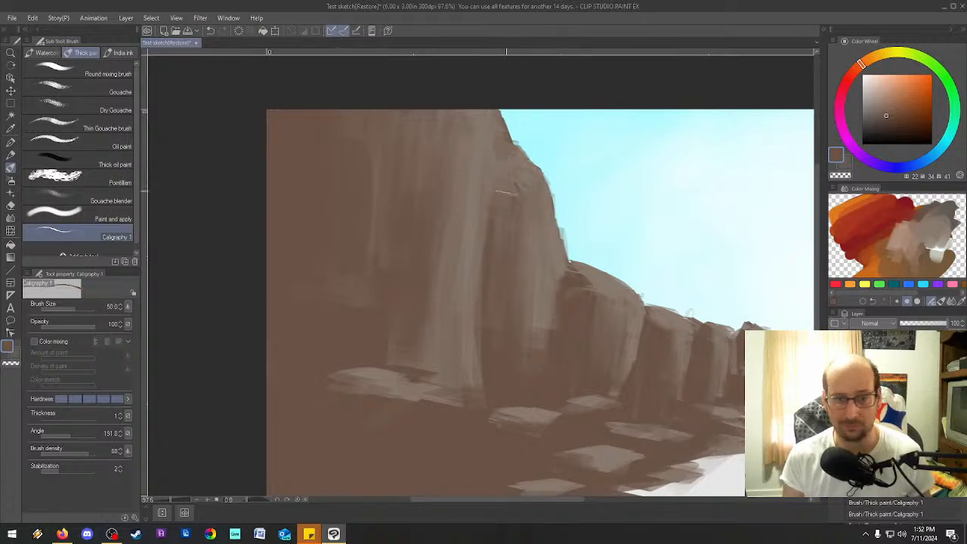
pyautogui.moveTo(502, 155); pyautogui.dragTo(493, 218)
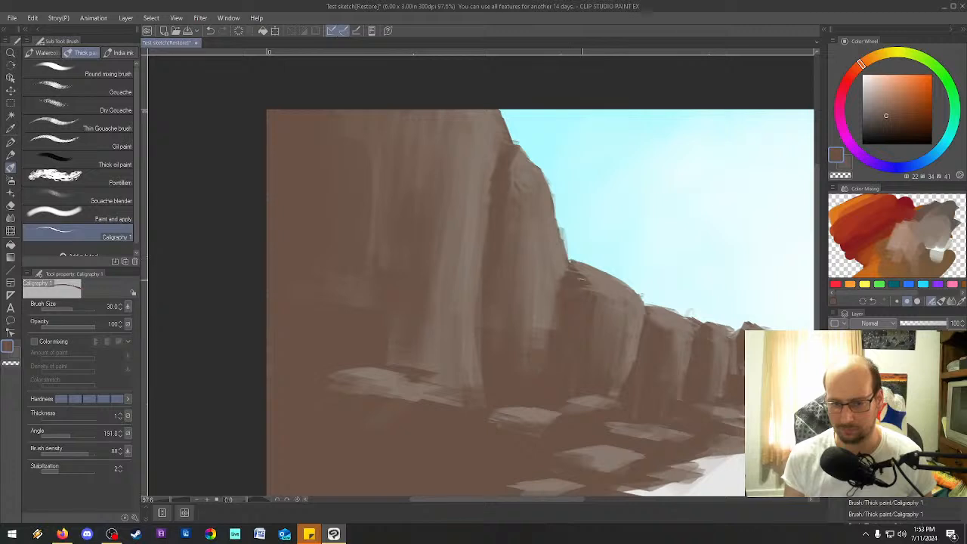
pyautogui.moveTo(625, 378); pyautogui.dragTo(635, 346)
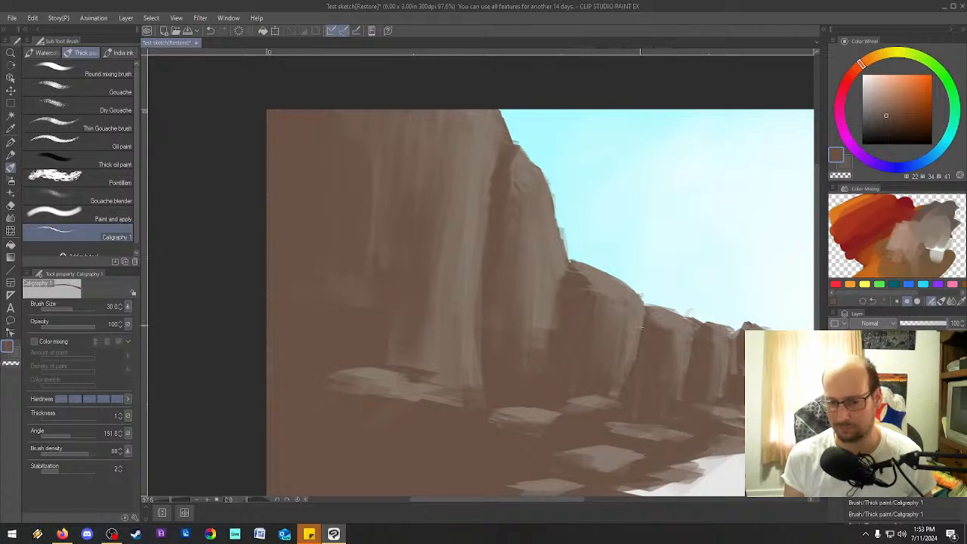
pyautogui.moveTo(674, 373); pyautogui.dragTo(674, 335)
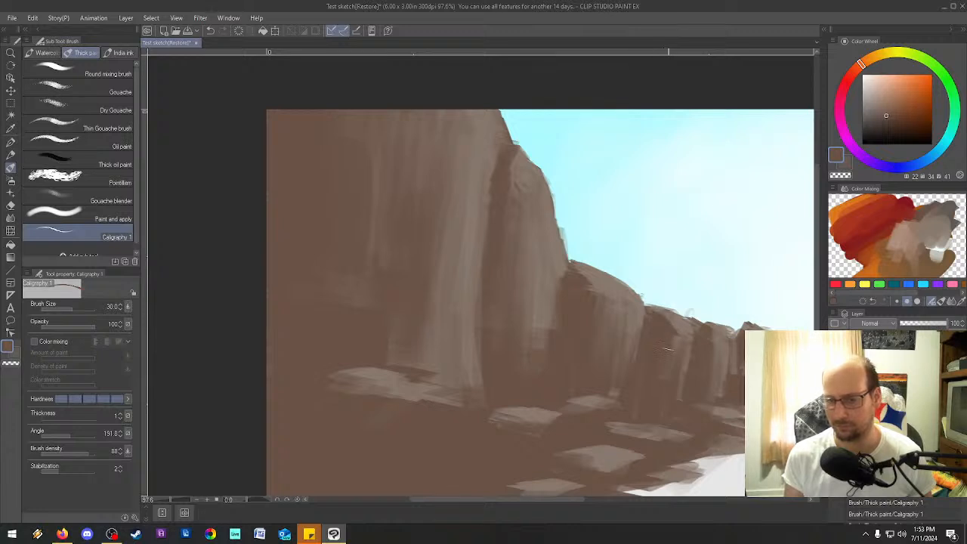
pyautogui.moveTo(594, 285)
pyautogui.mouseDown()
pyautogui.moveTo(614, 310)
pyautogui.moveTo(599, 353)
pyautogui.moveTo(620, 380)
pyautogui.mouseUp()
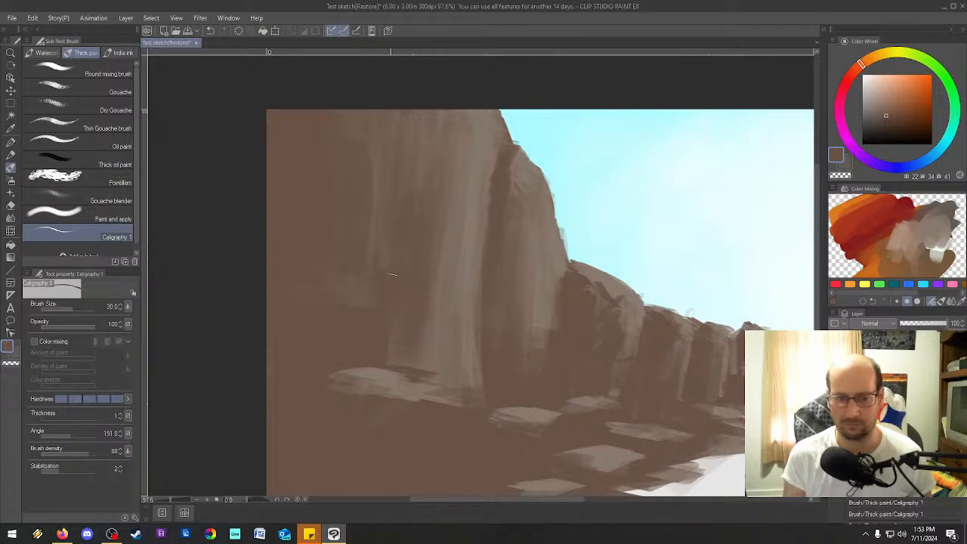
# Paint thin dark brown strokes into the lower highlights of the large left cliff at brush size 30.
pyautogui.moveTo(420, 323); pyautogui.dragTo(439, 385)
pyautogui.moveTo(438, 293); pyautogui.dragTo(450, 388)
pyautogui.moveTo(442, 271); pyautogui.dragTo(443, 313)
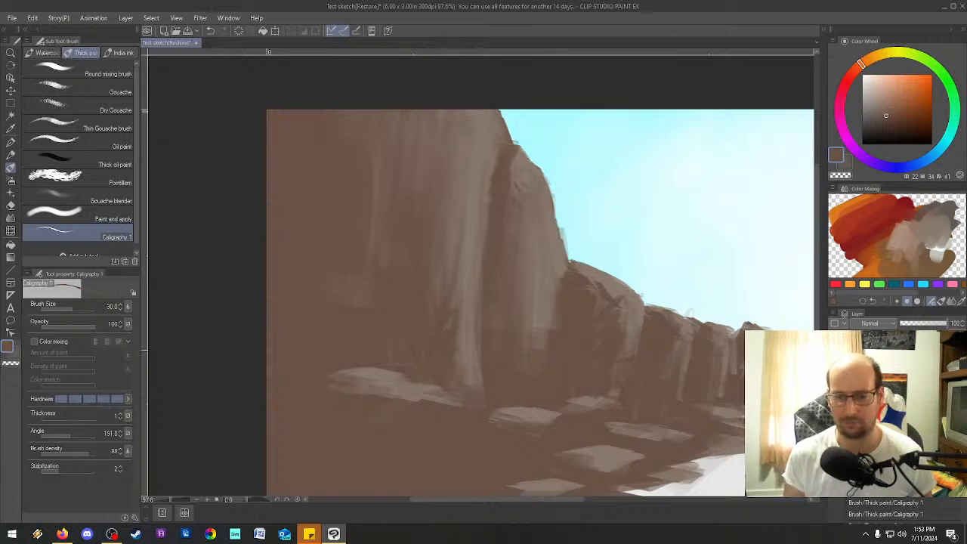
# Set the secondary color to a lighter gray-brown of HSV 26, 16, 53 sampled from the mixing palette.
pyautogui.scroll(1, 816, 216)
pyautogui.moveTo(816, 218)
pyautogui.mouseDown()
pyautogui.moveTo(817, 191)
pyautogui.moveTo(817, 236)
pyautogui.mouseUp()
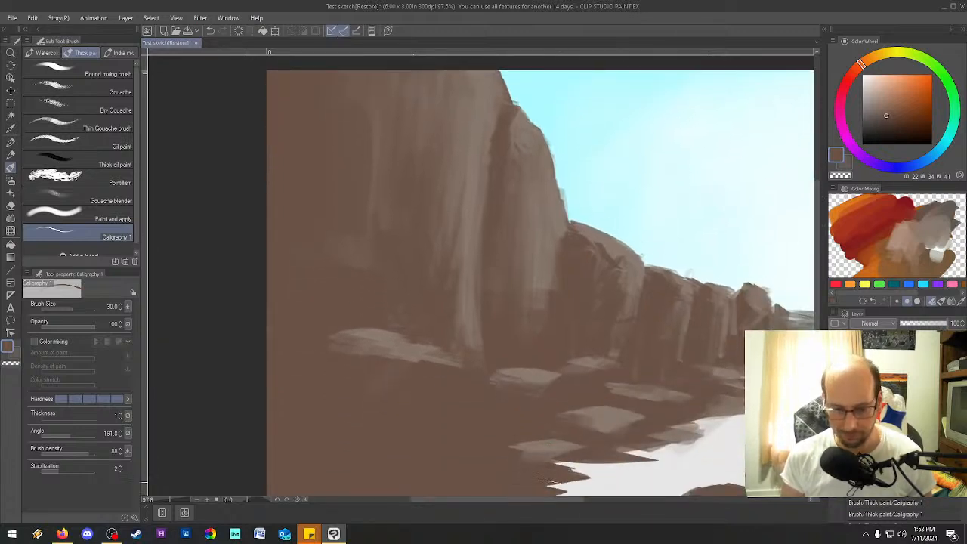
pyautogui.moveTo(556, 497); pyautogui.dragTo(662, 497)
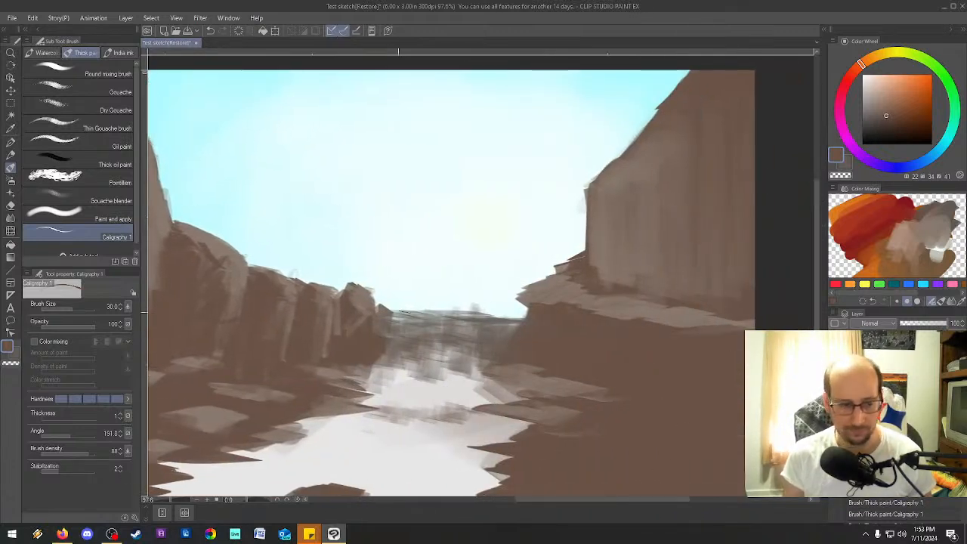
pyautogui.click(16, 353)
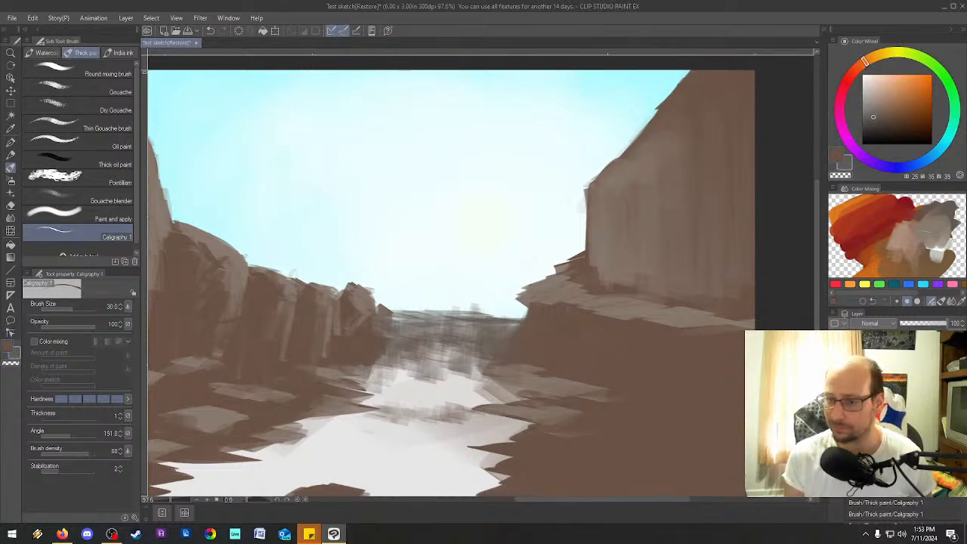
pyautogui.click(958, 300)
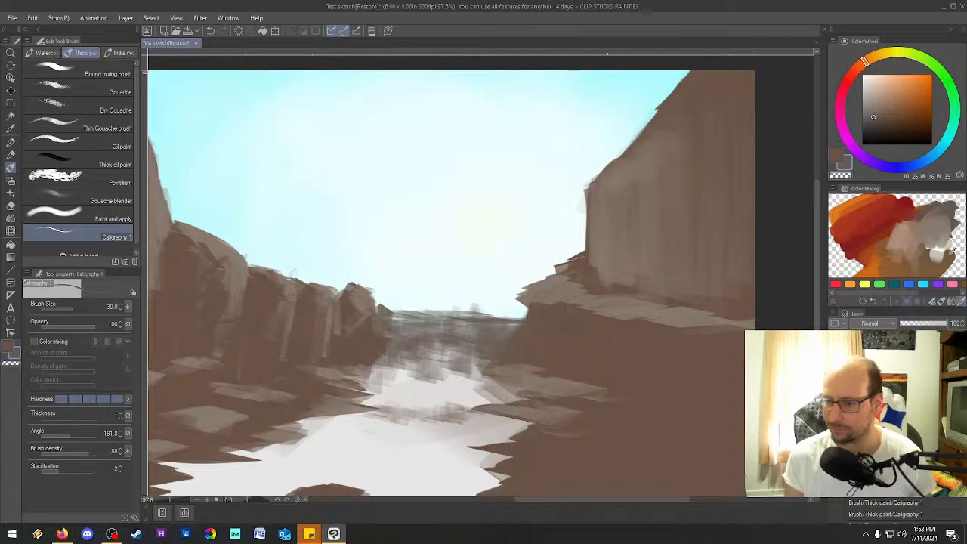
pyautogui.click(939, 220)
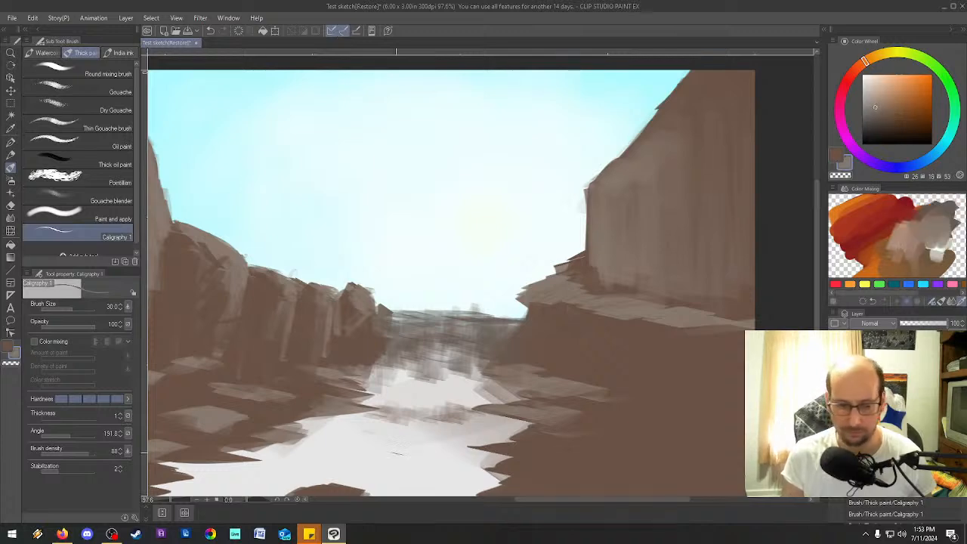
# Paint the boulders in the foreground river dark brown over their sketched outlines.
pyautogui.scroll(-5, 815, 256)
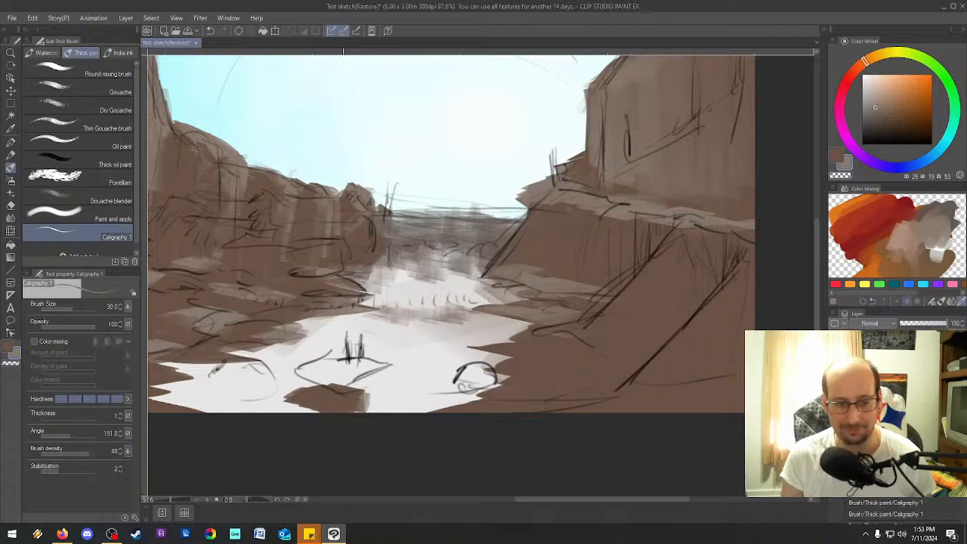
pyautogui.click(836, 155)
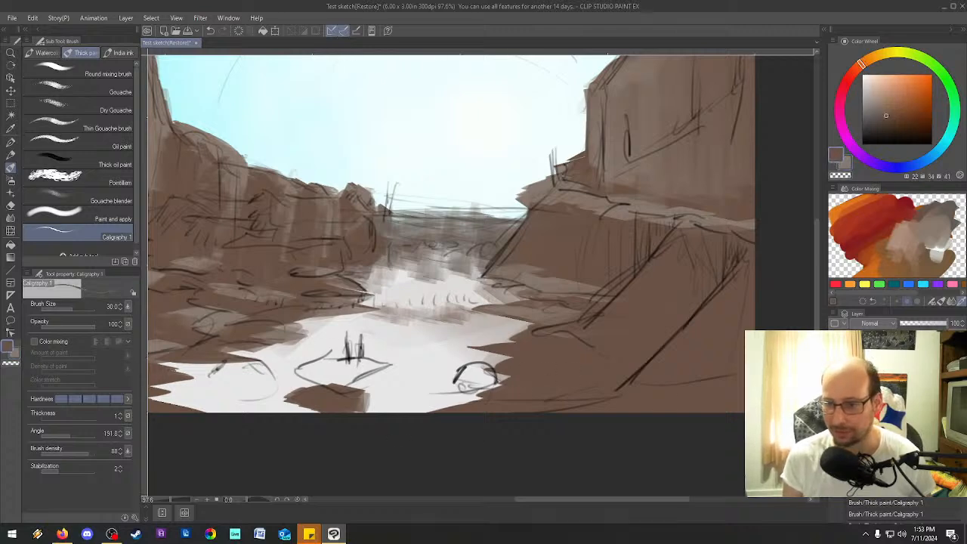
pyautogui.moveTo(483, 374)
pyautogui.mouseDown()
pyautogui.moveTo(469, 379)
pyautogui.moveTo(482, 377)
pyautogui.mouseUp()
pyautogui.moveTo(250, 362)
pyautogui.mouseDown()
pyautogui.moveTo(272, 389)
pyautogui.moveTo(275, 378)
pyautogui.moveTo(226, 379)
pyautogui.moveTo(241, 365)
pyautogui.moveTo(238, 378)
pyautogui.moveTo(276, 397)
pyautogui.mouseUp()
# Paint broad gray-brown highlights down the sloping rock faces of the right cliff at brush size 170.
pyautogui.click(848, 163)
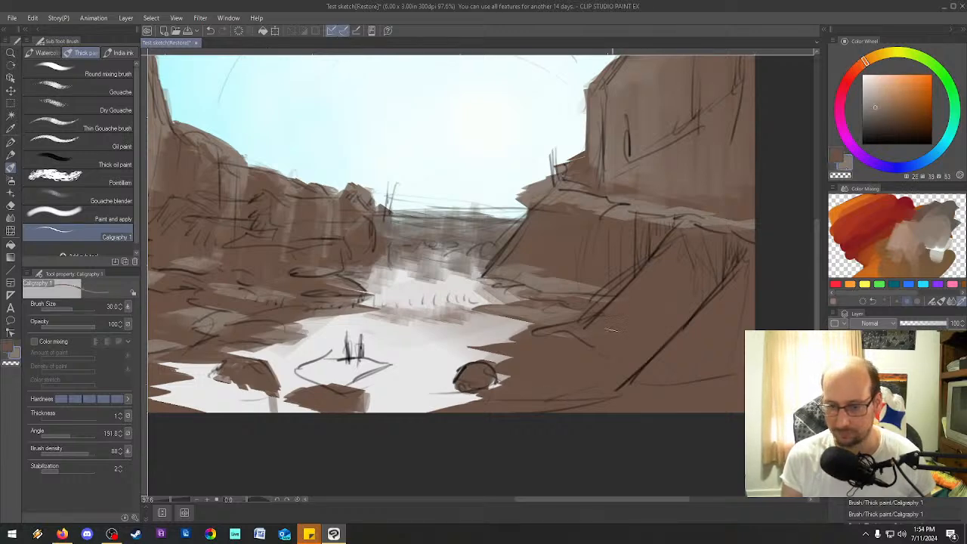
pyautogui.press(']')
pyautogui.press(']')
pyautogui.press(']')
pyautogui.press(']')
pyautogui.press(']')
pyautogui.press(']')
pyautogui.press(']')
pyautogui.press(']')
pyautogui.press(']')
pyautogui.moveTo(719, 297)
pyautogui.mouseDown()
pyautogui.moveTo(647, 377)
pyautogui.moveTo(655, 397)
pyautogui.mouseUp()
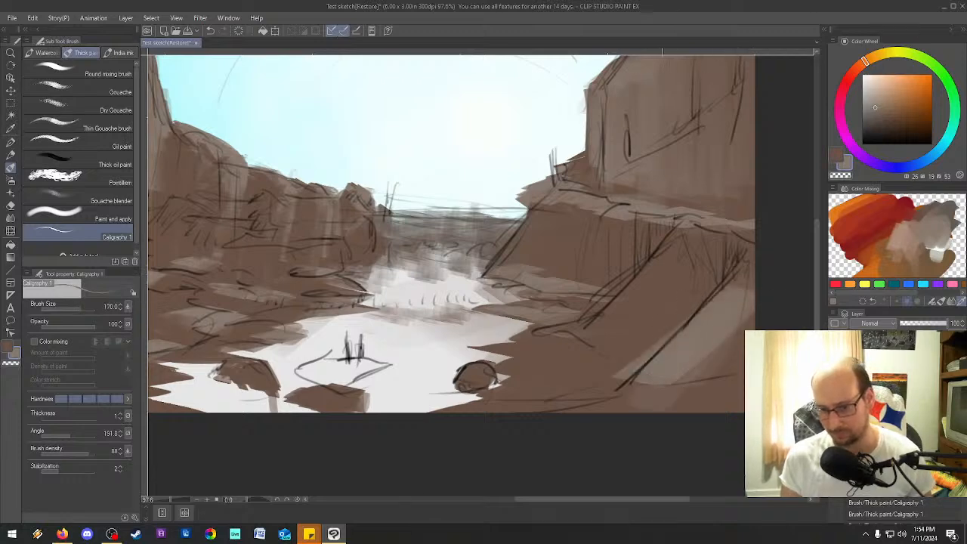
pyautogui.moveTo(730, 329); pyautogui.dragTo(672, 399)
pyautogui.moveTo(741, 343); pyautogui.dragTo(713, 400)
pyautogui.moveTo(680, 250)
pyautogui.mouseDown()
pyautogui.moveTo(636, 300)
pyautogui.moveTo(601, 318)
pyautogui.mouseUp()
pyautogui.moveTo(671, 276); pyautogui.dragTo(596, 337)
# Reduce the brush size to 40 and add gray-brown highlights to the boulders in the foreground river.
pyautogui.press('[')
pyautogui.press('[')
pyautogui.press('[')
pyautogui.press('[')
pyautogui.press('[')
pyautogui.press('[')
pyautogui.press('[')
pyautogui.press('[')
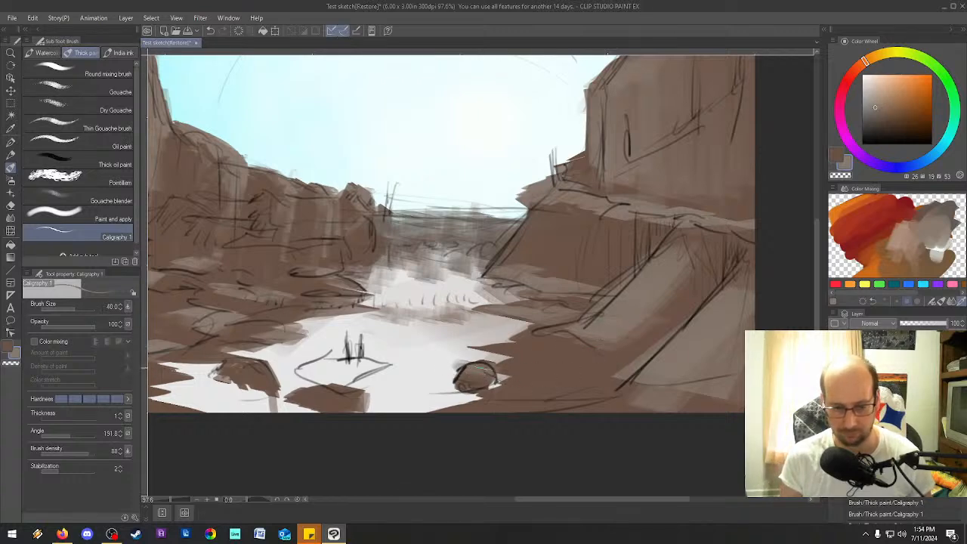
pyautogui.moveTo(265, 369)
pyautogui.mouseDown()
pyautogui.moveTo(226, 367)
pyautogui.moveTo(272, 370)
pyautogui.moveTo(281, 391)
pyautogui.mouseUp()
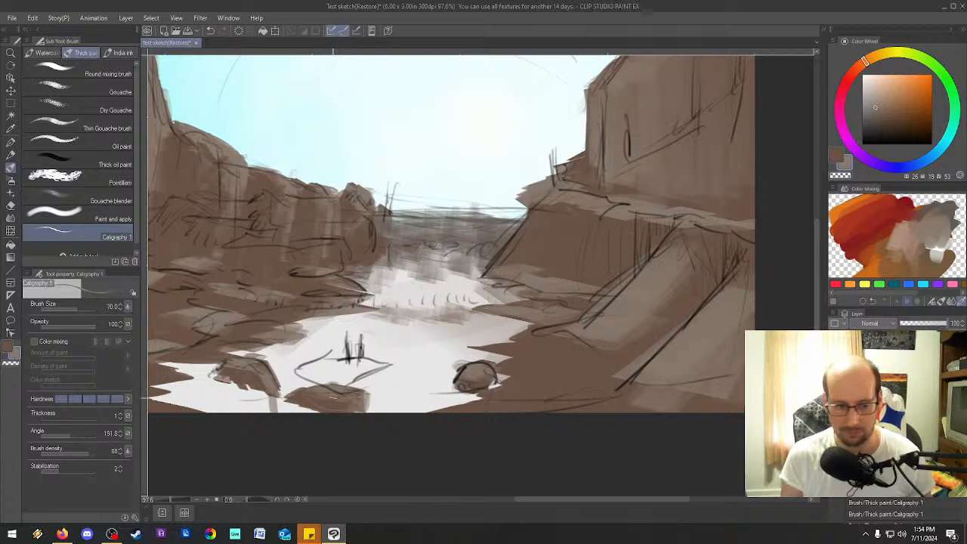
# Paint gray-brown highlights on the right bank's foreground rocks and across the left bank's rocks at brush size 70.
pyautogui.moveTo(605, 376); pyautogui.dragTo(595, 379)
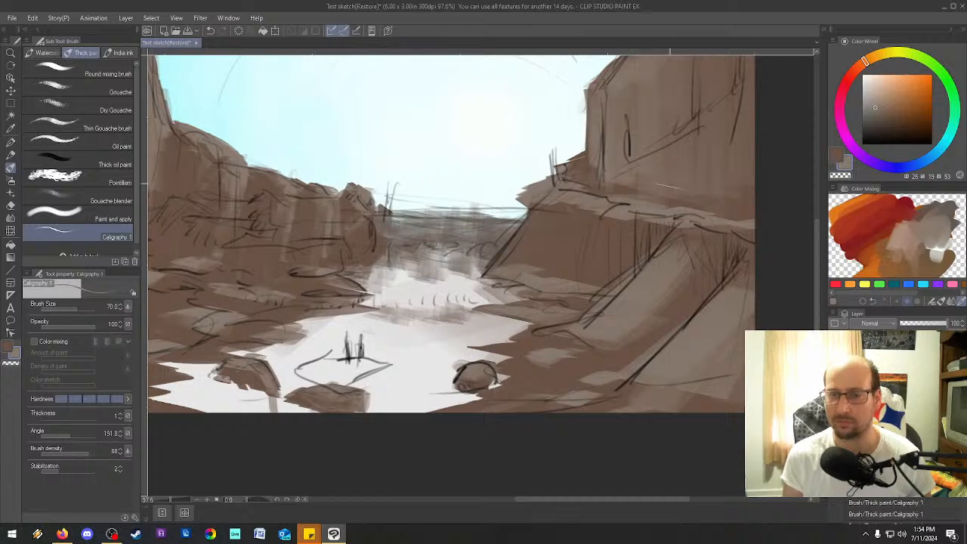
pyautogui.moveTo(541, 503); pyautogui.dragTo(493, 503)
pyautogui.moveTo(313, 332)
pyautogui.mouseDown()
pyautogui.moveTo(249, 344)
pyautogui.moveTo(198, 325)
pyautogui.moveTo(249, 340)
pyautogui.mouseUp()
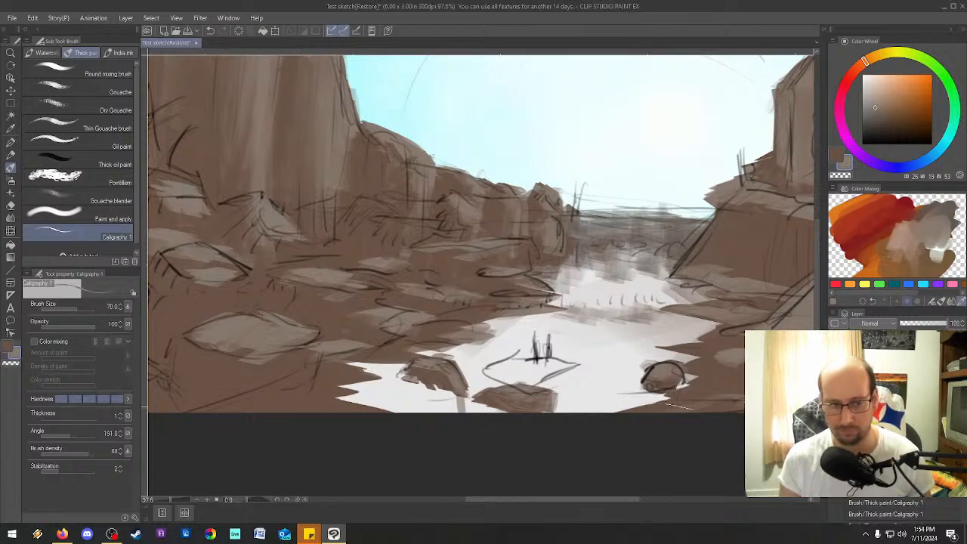
pyautogui.press('-')
pyautogui.press('-')
pyautogui.press('-')
pyautogui.press('^')
pyautogui.press('^')
pyautogui.press('^')
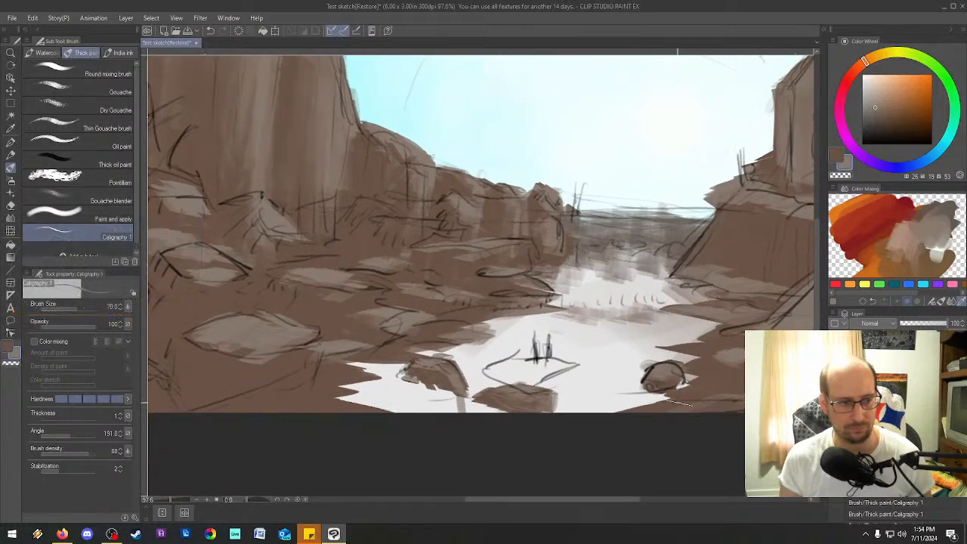
# Paint gray-brown highlights on the rocks along the canyon's far left edge and lower-left corner, and hide the sketch layer.
pyautogui.scroll(-4, 676, 403)
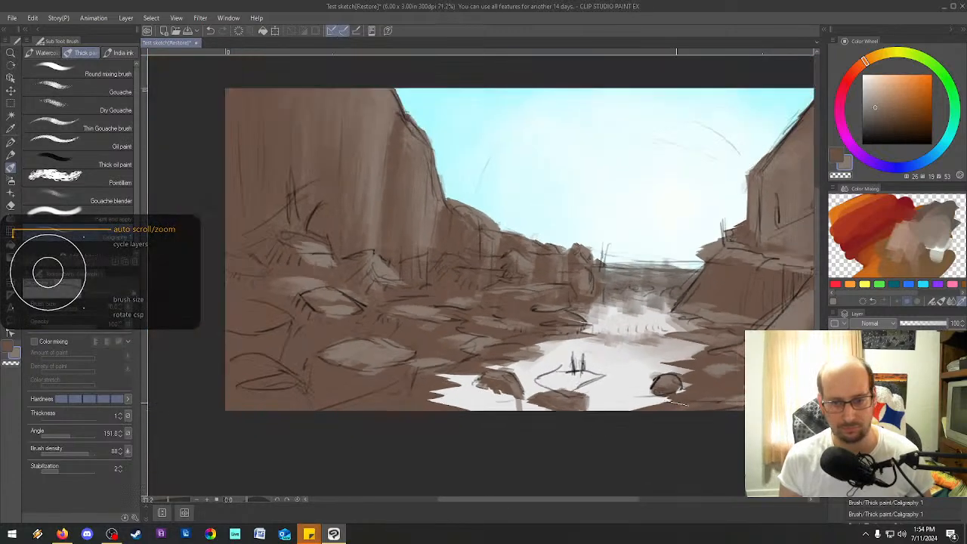
pyautogui.scroll(-6, 758, 344)
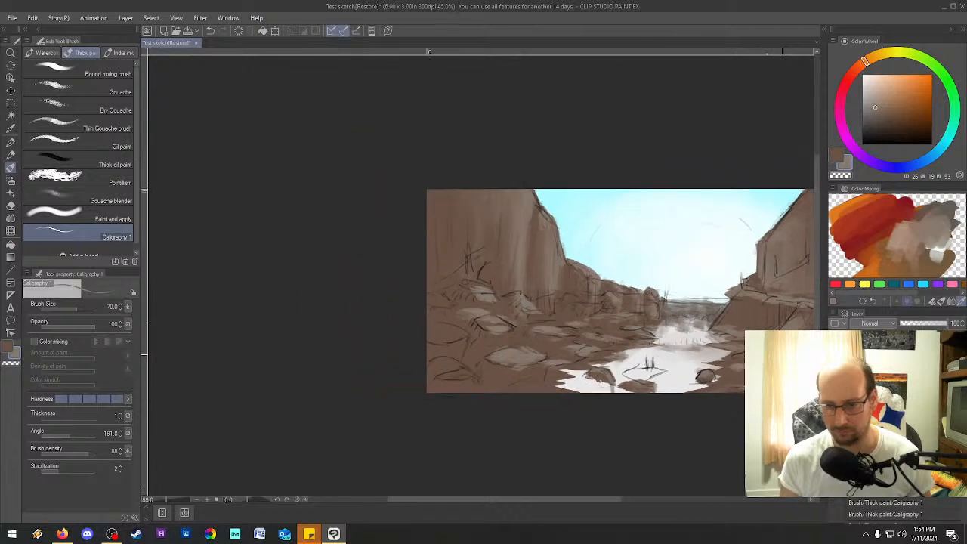
pyautogui.scroll(5, 782, 346)
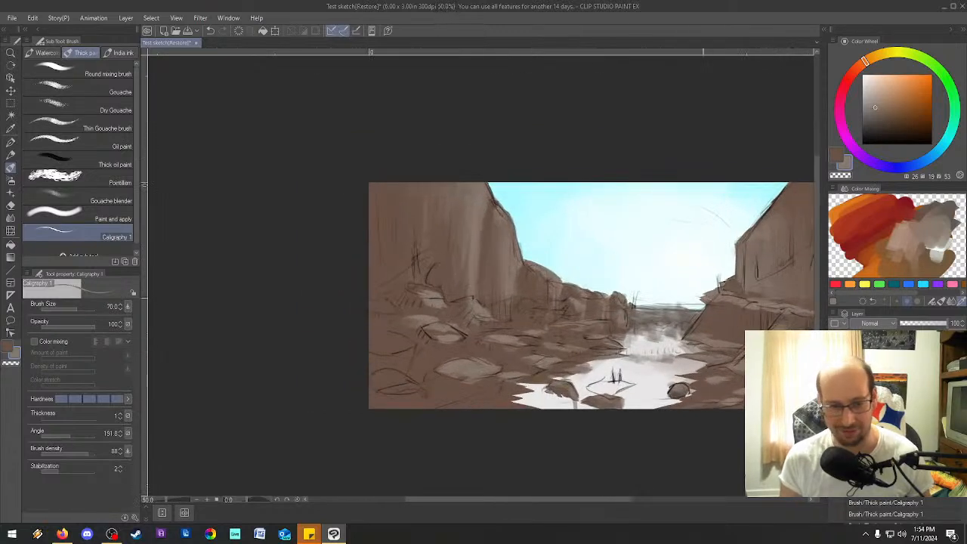
pyautogui.scroll(1, 396, 311)
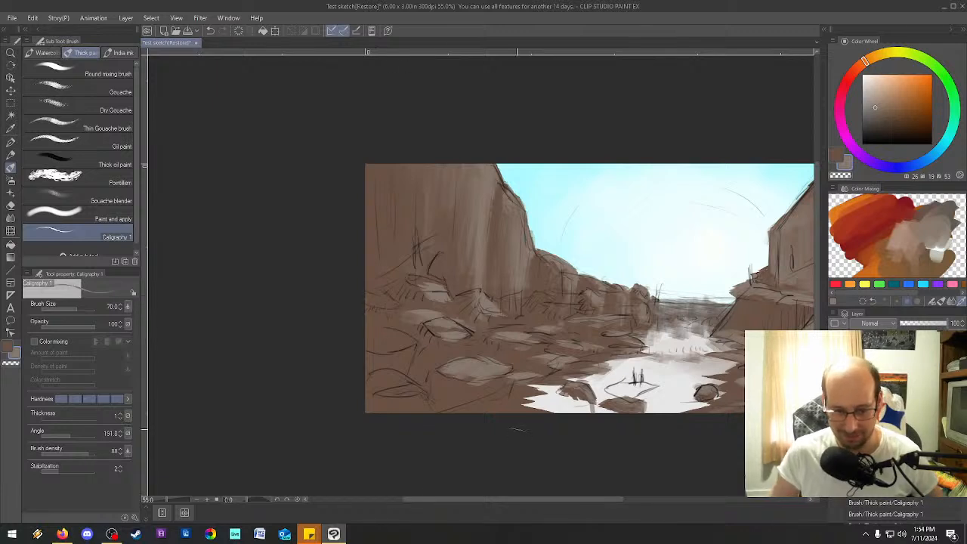
pyautogui.moveTo(516, 429); pyautogui.dragTo(422, 429)
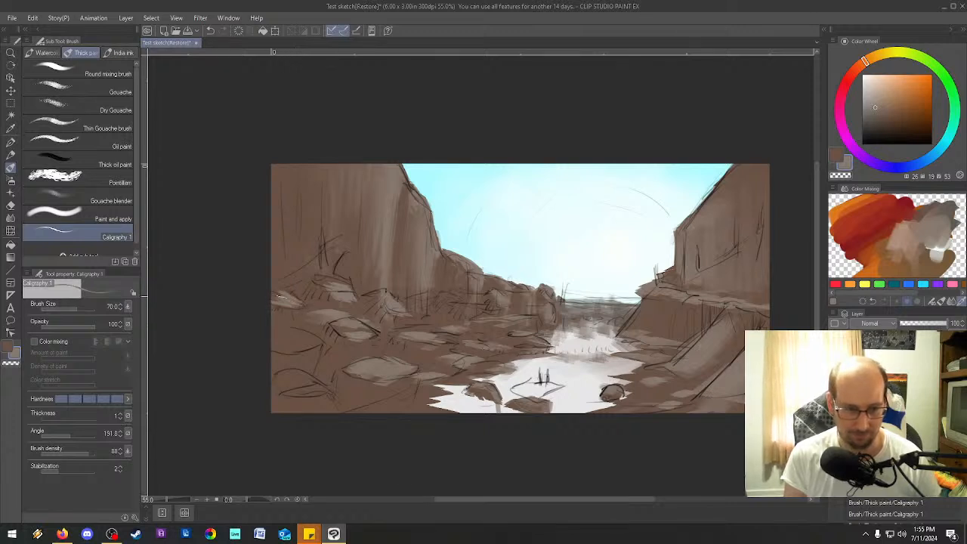
pyautogui.moveTo(293, 338)
pyautogui.mouseDown()
pyautogui.moveTo(320, 340)
pyautogui.moveTo(273, 348)
pyautogui.moveTo(265, 337)
pyautogui.mouseUp()
pyautogui.moveTo(291, 380)
pyautogui.mouseDown()
pyautogui.moveTo(325, 386)
pyautogui.moveTo(310, 393)
pyautogui.moveTo(325, 399)
pyautogui.moveTo(281, 390)
pyautogui.mouseUp()
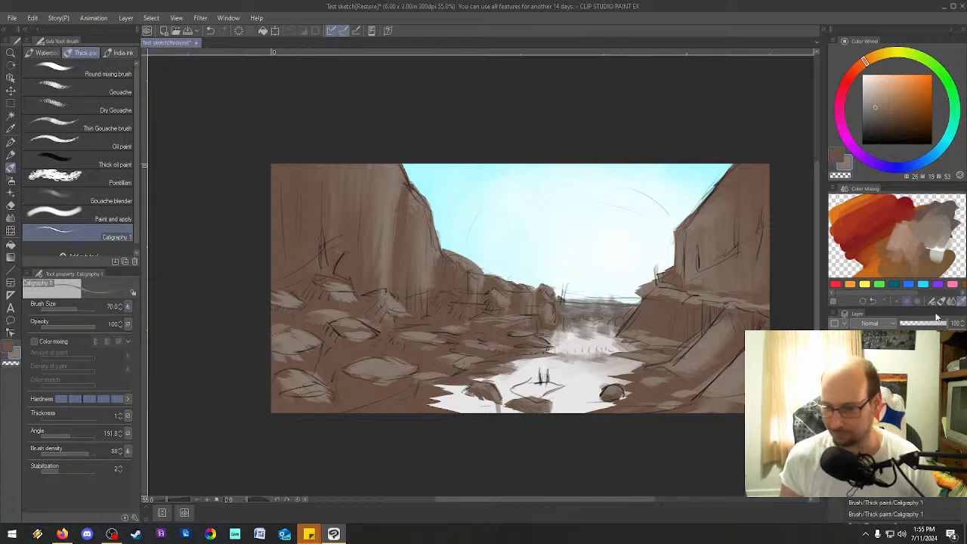
pyautogui.click(835, 364)
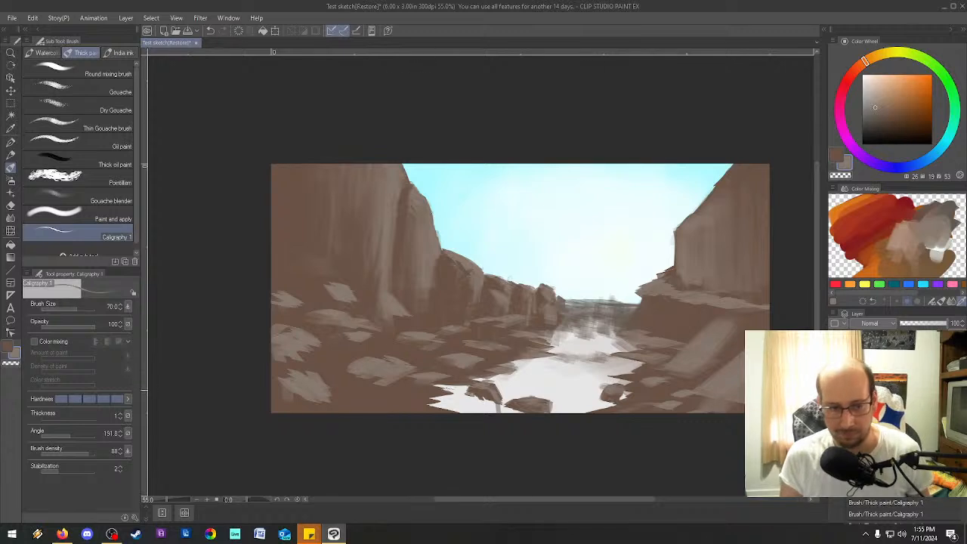
# Refine the left foreground rocks with dark brown strokes and add gray-brown highlights to the ground beside the river's left edge.
pyautogui.click(839, 154)
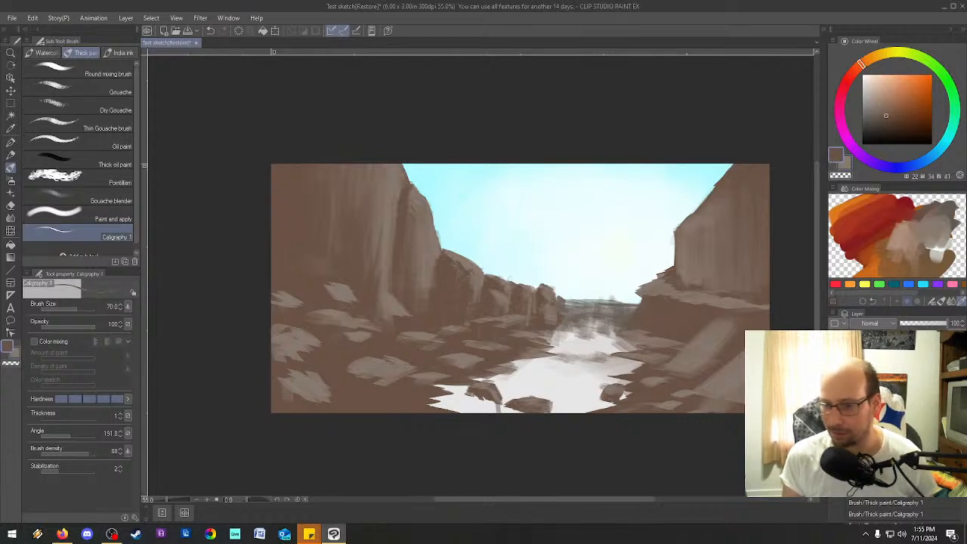
pyautogui.moveTo(286, 377)
pyautogui.mouseDown()
pyautogui.moveTo(312, 407)
pyautogui.moveTo(276, 408)
pyautogui.mouseUp()
pyautogui.moveTo(265, 352); pyautogui.dragTo(289, 363)
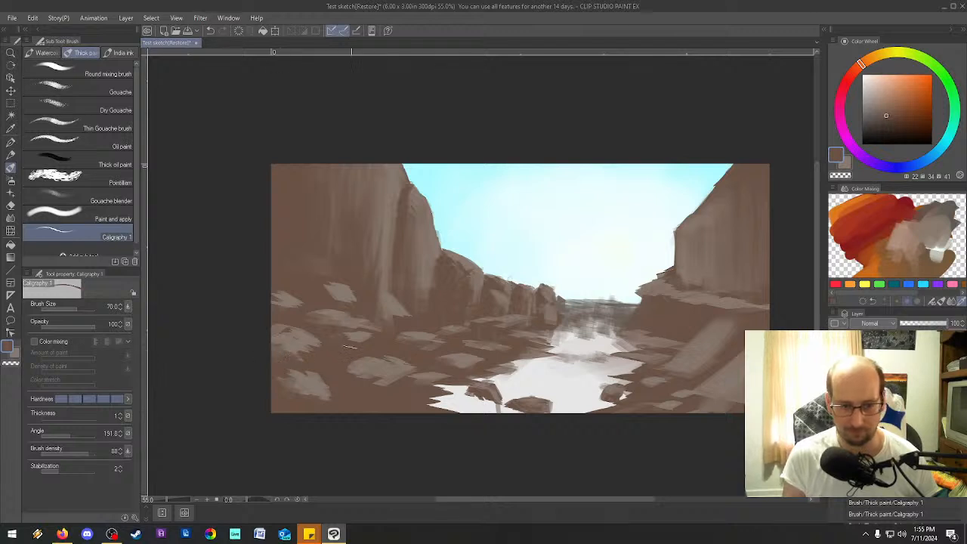
pyautogui.moveTo(389, 362)
pyautogui.mouseDown()
pyautogui.moveTo(355, 373)
pyautogui.moveTo(417, 375)
pyautogui.mouseUp()
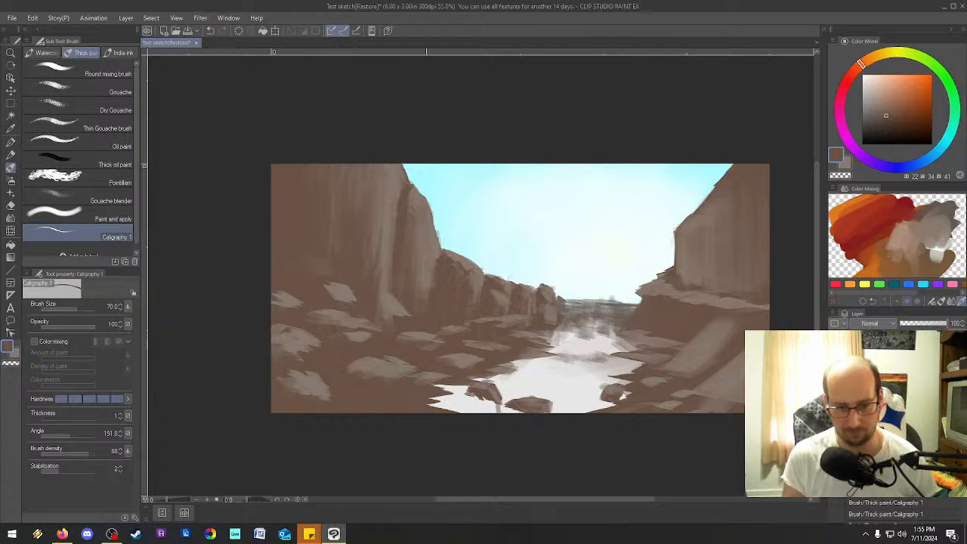
pyautogui.click(847, 164)
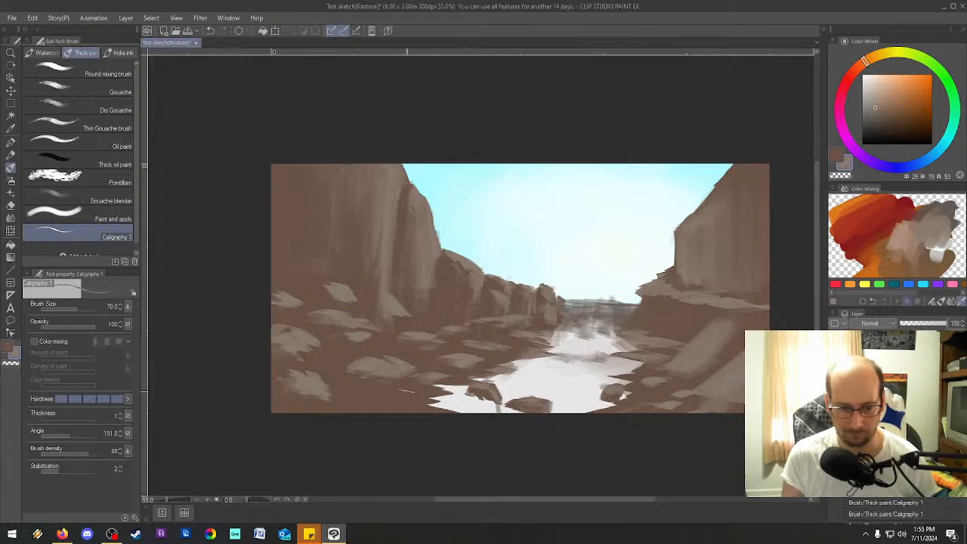
pyautogui.moveTo(381, 398)
pyautogui.mouseDown()
pyautogui.moveTo(359, 401)
pyautogui.moveTo(398, 406)
pyautogui.moveTo(384, 410)
pyautogui.mouseUp()
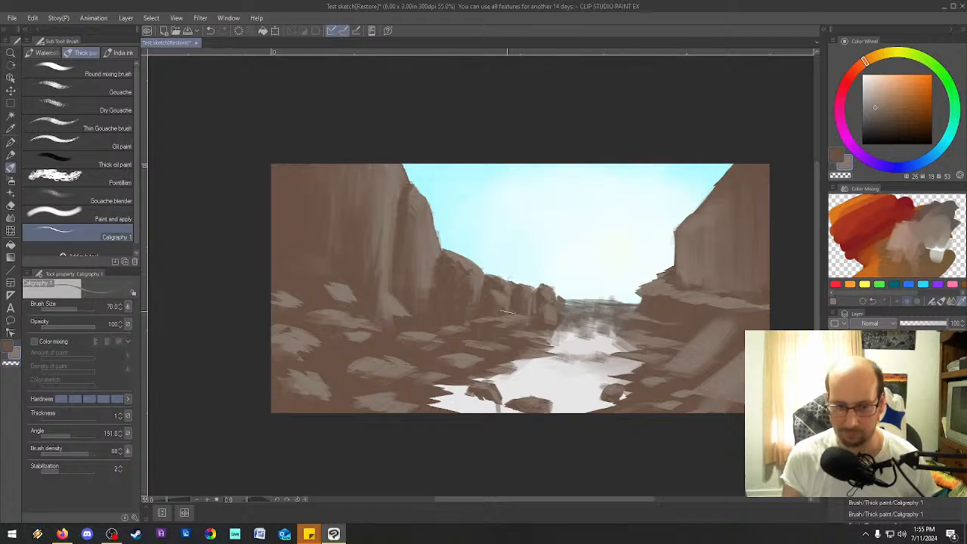
# Set the main color to a dark purple of HSV 262, 55, 24.
pyautogui.click(837, 155)
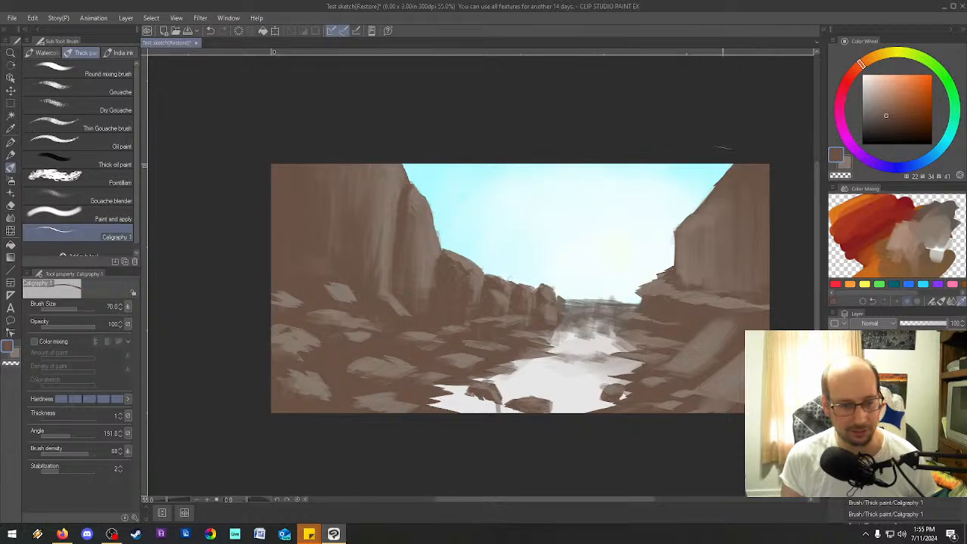
pyautogui.click(899, 127)
pyautogui.click(909, 164)
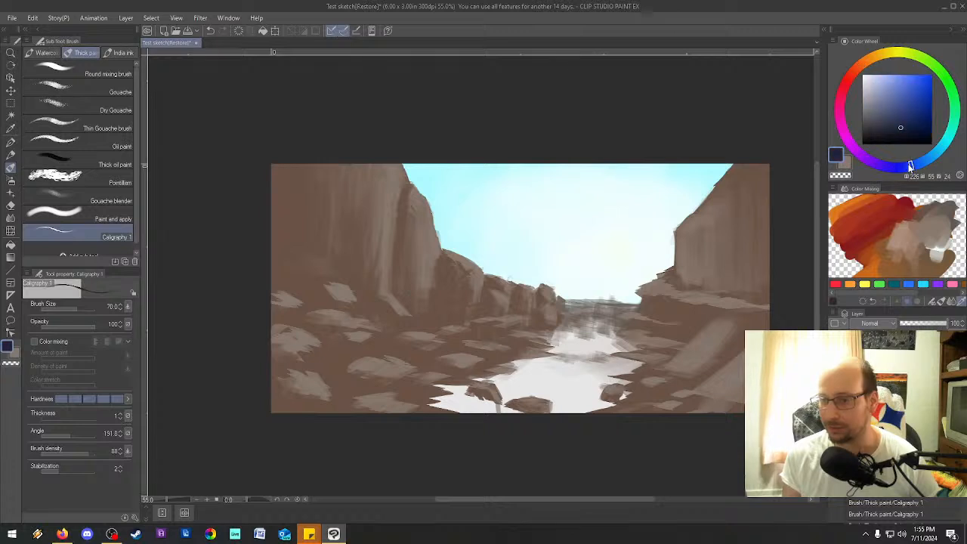
pyautogui.moveTo(870, 165); pyautogui.dragTo(877, 171)
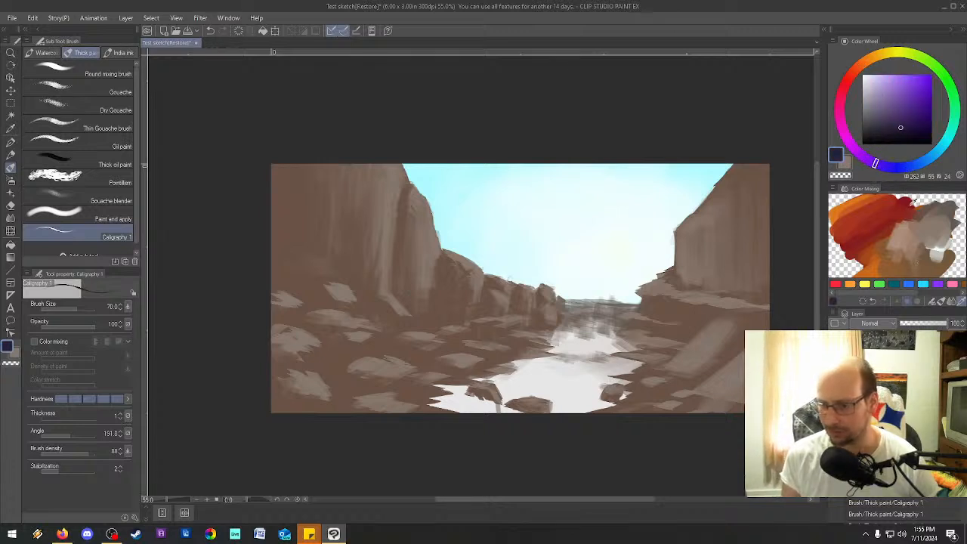
# Paint the dark purple across the upper part of the mixing palette and blend it into the colors there.
pyautogui.click(932, 302)
pyautogui.moveTo(910, 198)
pyautogui.mouseDown()
pyautogui.moveTo(939, 208)
pyautogui.moveTo(917, 215)
pyautogui.moveTo(876, 198)
pyautogui.mouseUp()
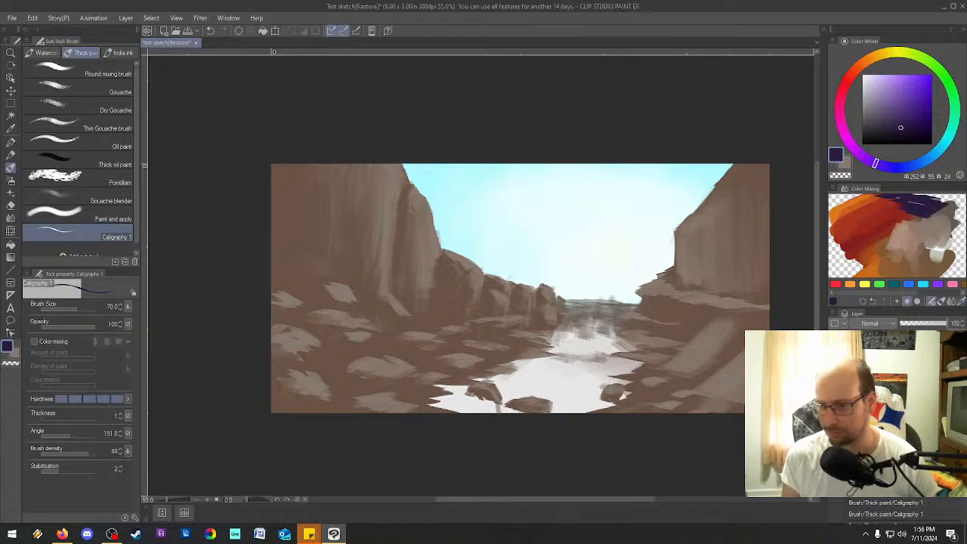
pyautogui.click(951, 302)
pyautogui.moveTo(945, 203)
pyautogui.mouseDown()
pyautogui.moveTo(907, 211)
pyautogui.moveTo(934, 232)
pyautogui.moveTo(924, 200)
pyautogui.moveTo(945, 219)
pyautogui.moveTo(900, 201)
pyautogui.moveTo(880, 212)
pyautogui.moveTo(910, 203)
pyautogui.mouseUp()
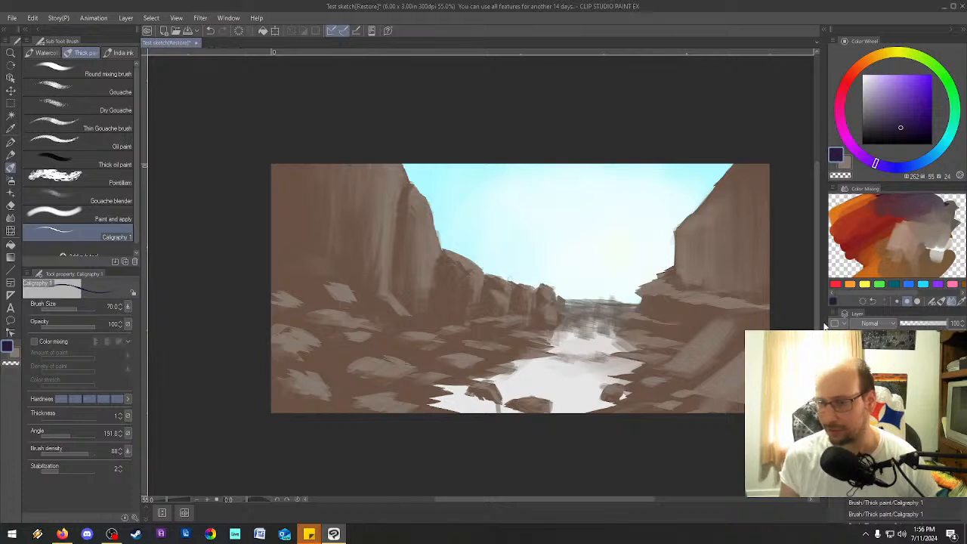
# Sample a muted purple of HSV 322, 31, 30 from the mix and paint shadows in the left cliff's crevice and upper face.
pyautogui.click(911, 200)
pyautogui.moveTo(912, 201); pyautogui.dragTo(912, 225)
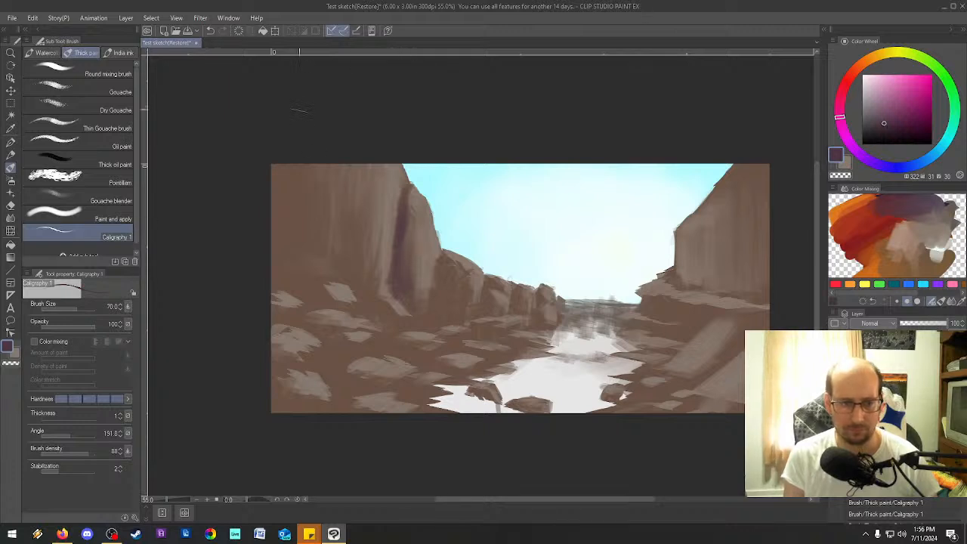
pyautogui.scroll(1, 333, 242)
pyautogui.scroll(-2, 355, 219)
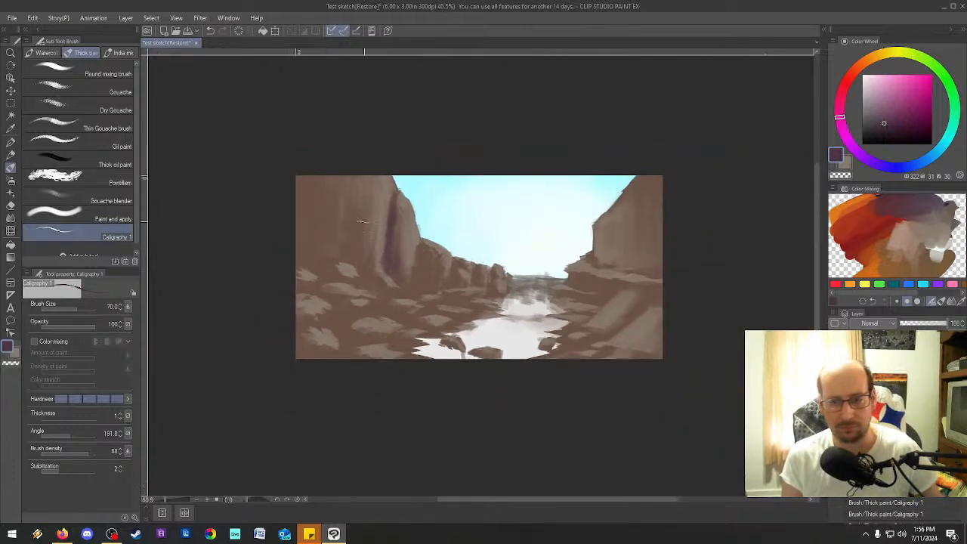
pyautogui.scroll(4, 356, 219)
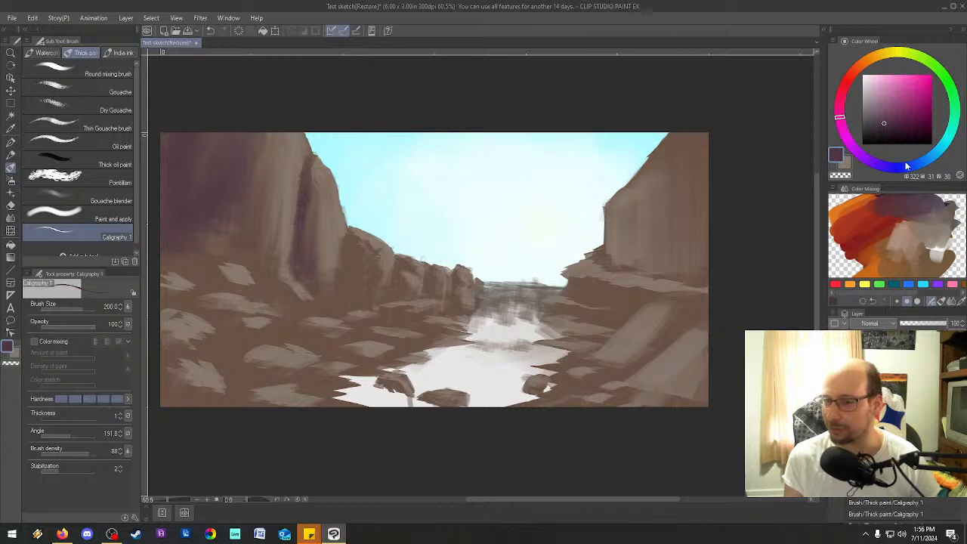
# Change the main color to a dark blue of HSV 237, 49, 18.
pyautogui.click(907, 165)
pyautogui.click(896, 132)
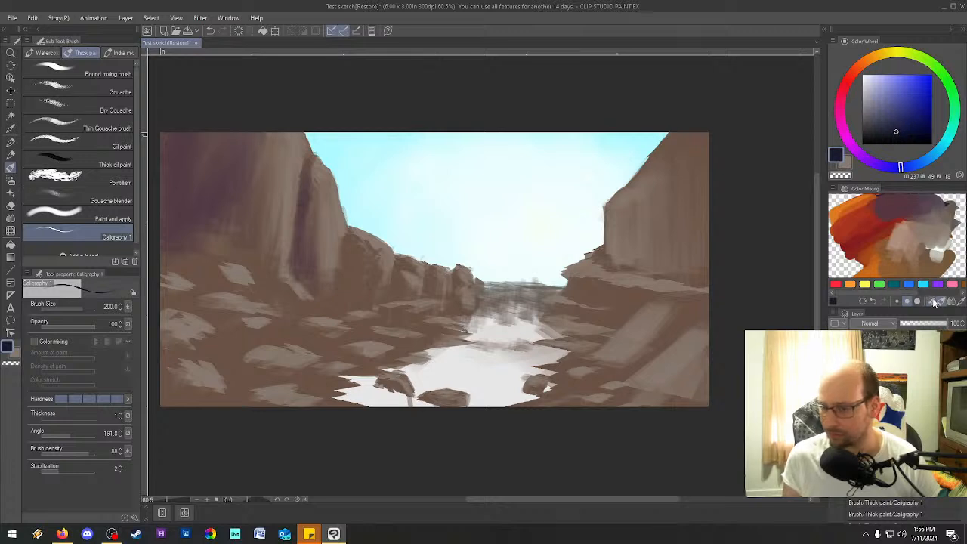
pyautogui.moveTo(916, 188)
pyautogui.mouseDown()
pyautogui.moveTo(882, 210)
pyautogui.moveTo(918, 195)
pyautogui.mouseUp()
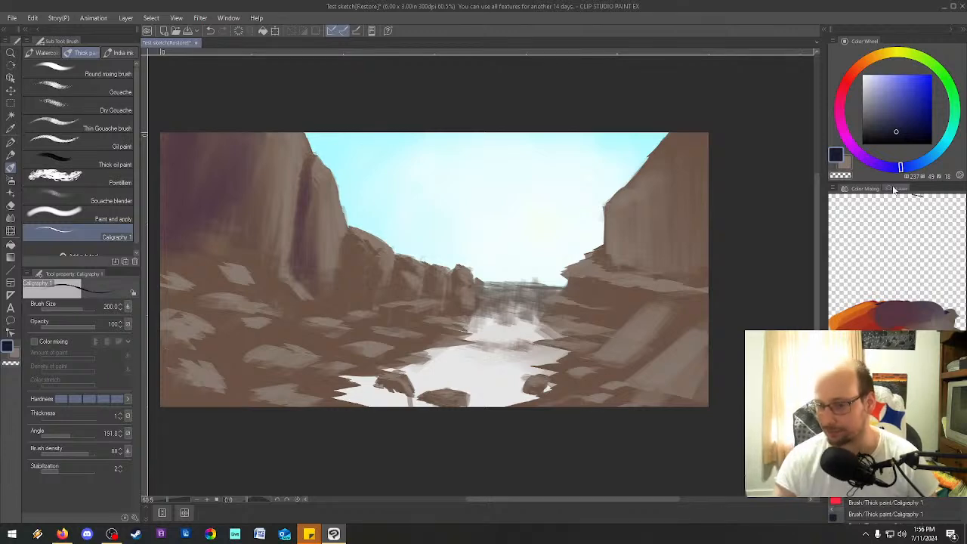
pyautogui.moveTo(861, 189); pyautogui.dragTo(862, 179)
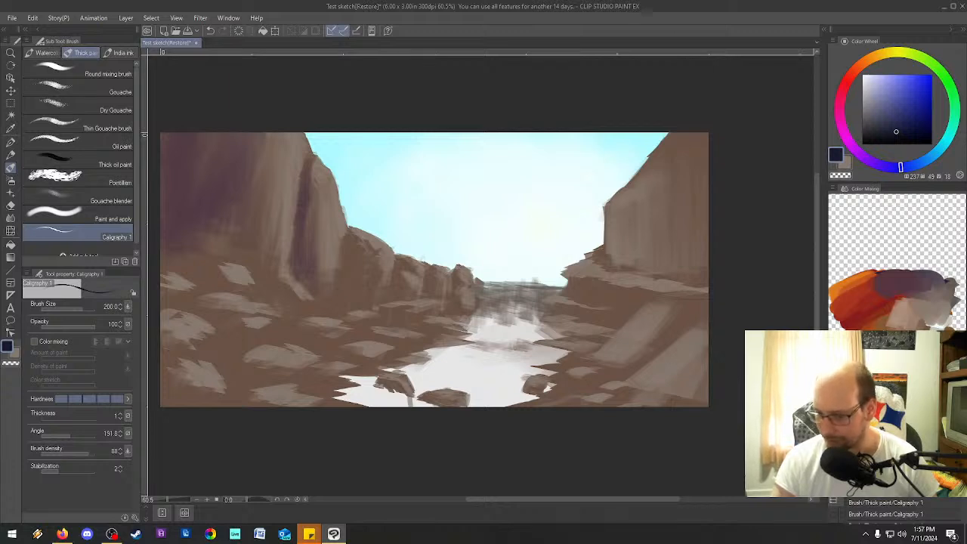
pyautogui.moveTo(912, 452); pyautogui.dragTo(911, 305)
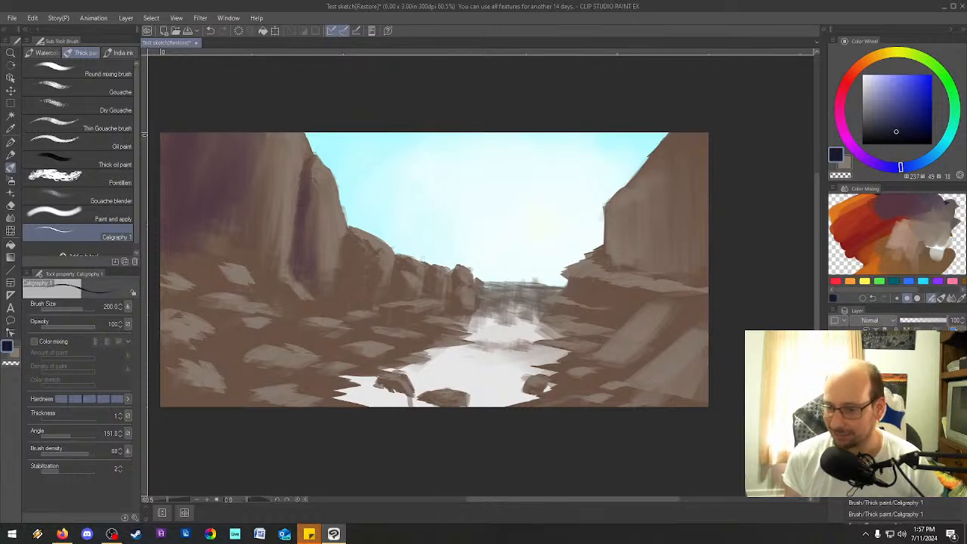
# Blend the dark blue into the palette's purple and deepen the left cliff's upper shadow with HSV 281, 31, 20 at brush size 200.
pyautogui.moveTo(884, 212)
pyautogui.mouseDown()
pyautogui.moveTo(914, 207)
pyautogui.moveTo(905, 202)
pyautogui.moveTo(896, 211)
pyautogui.moveTo(913, 203)
pyautogui.moveTo(899, 222)
pyautogui.moveTo(879, 202)
pyautogui.moveTo(883, 215)
pyautogui.moveTo(900, 213)
pyautogui.moveTo(894, 219)
pyautogui.moveTo(934, 232)
pyautogui.mouseUp()
pyautogui.click(951, 299)
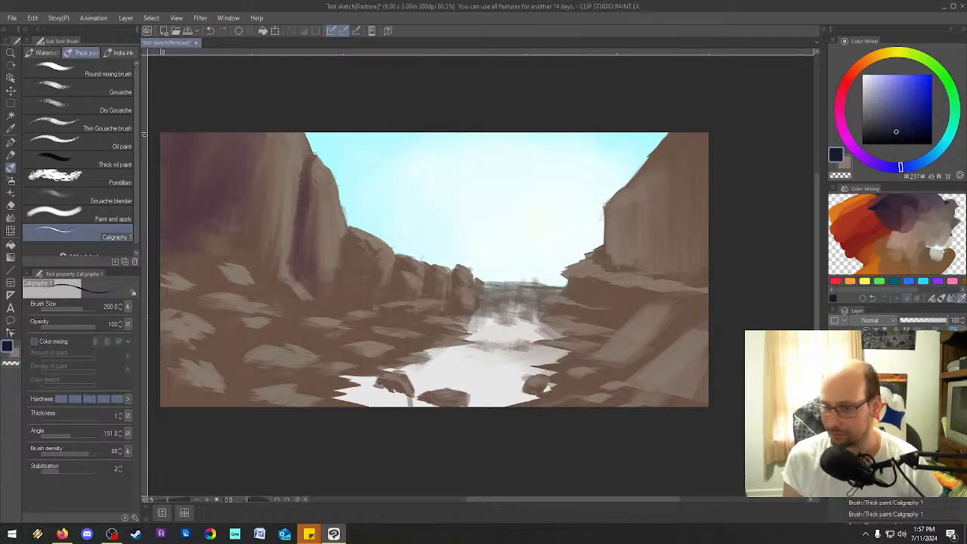
pyautogui.moveTo(893, 200)
pyautogui.mouseDown()
pyautogui.moveTo(916, 200)
pyautogui.moveTo(893, 207)
pyautogui.mouseUp()
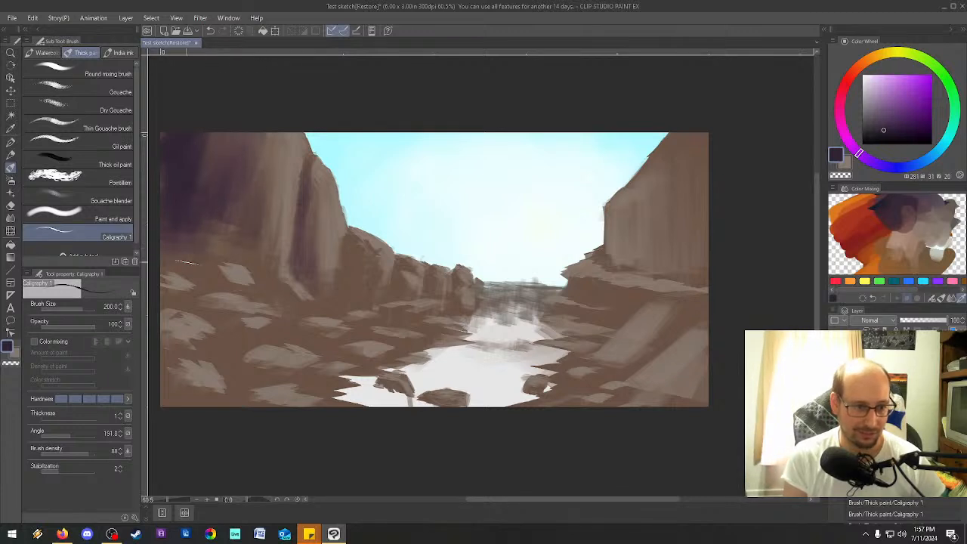
# Extend the dark purple shadow down the left cliff's upper face and deepen its crevice at brush size 40.
pyautogui.moveTo(216, 151); pyautogui.dragTo(198, 235)
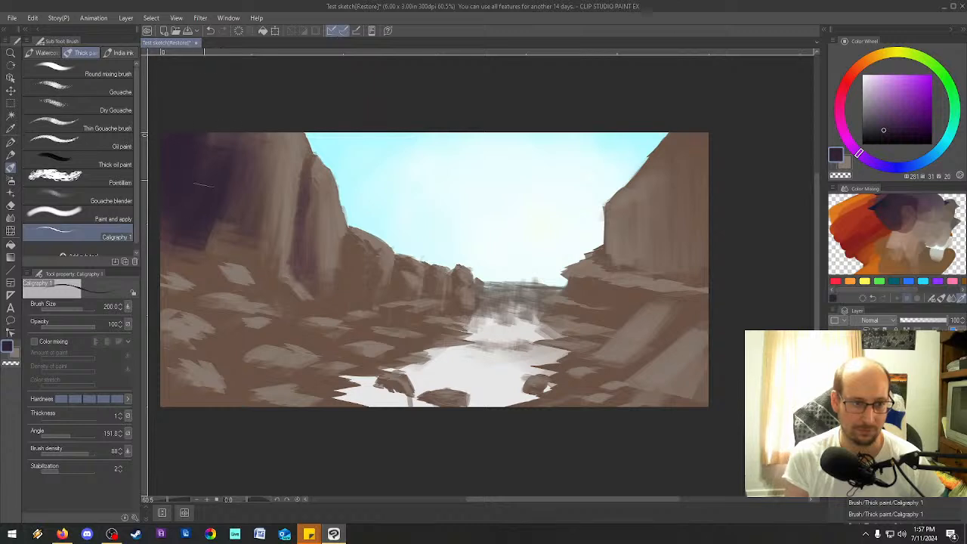
pyautogui.press('[')
pyautogui.press('[')
pyautogui.press('[')
pyautogui.press('[')
pyautogui.press('[')
pyautogui.press('[')
pyautogui.press('[')
pyautogui.press('[')
pyautogui.press('[')
pyautogui.moveTo(312, 155); pyautogui.dragTo(309, 160)
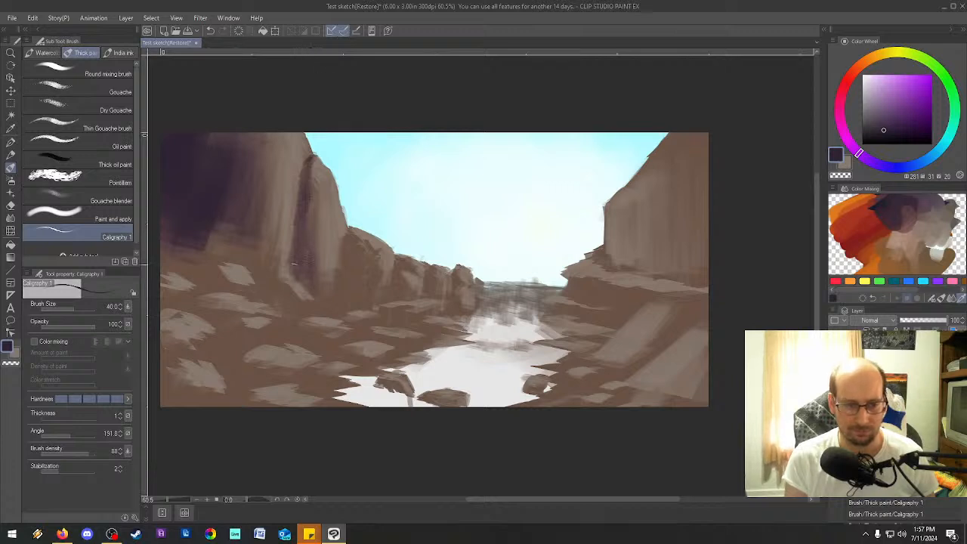
pyautogui.press('[')
pyautogui.press('[')
pyautogui.press('[')
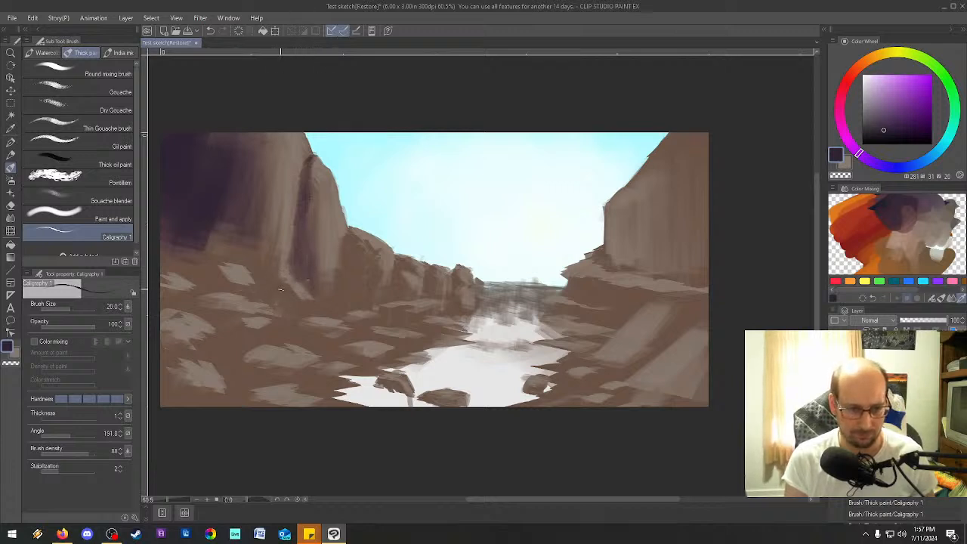
# Set the brush size to 100 and paint dark purple shadows beneath the left cliff and on the left foreground rocks.
pyautogui.press(']')
pyautogui.press(']')
pyautogui.press(']')
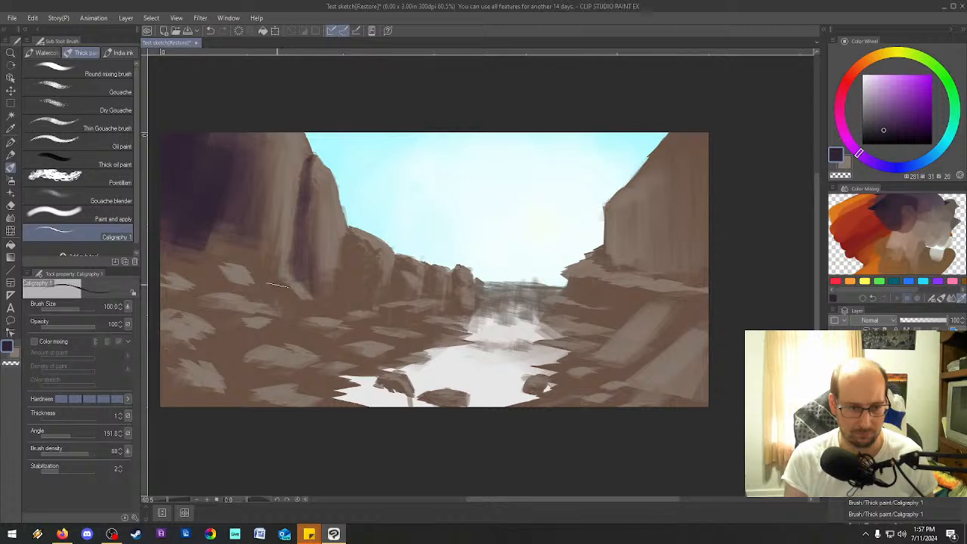
pyautogui.moveTo(272, 298)
pyautogui.mouseDown()
pyautogui.moveTo(300, 312)
pyautogui.moveTo(282, 305)
pyautogui.mouseUp()
pyautogui.moveTo(219, 271)
pyautogui.mouseDown()
pyautogui.moveTo(225, 287)
pyautogui.moveTo(243, 291)
pyautogui.mouseUp()
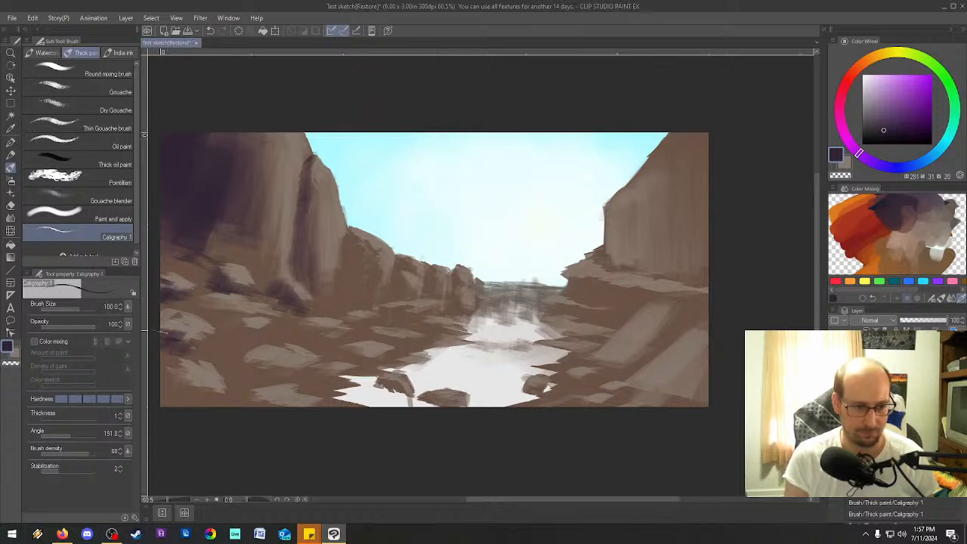
pyautogui.moveTo(163, 368)
pyautogui.mouseDown()
pyautogui.moveTo(181, 374)
pyautogui.moveTo(173, 387)
pyautogui.moveTo(226, 400)
pyautogui.mouseUp()
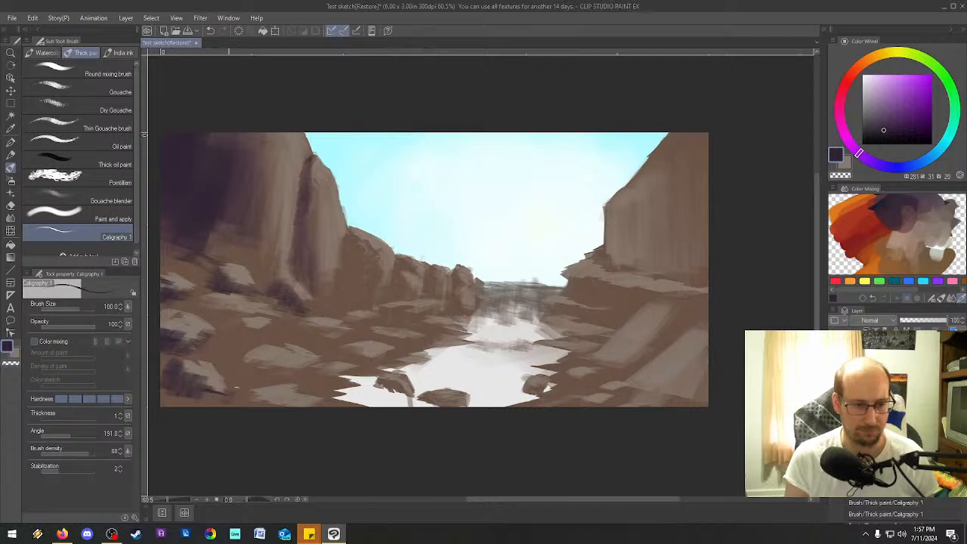
pyautogui.moveTo(237, 326); pyautogui.dragTo(258, 327)
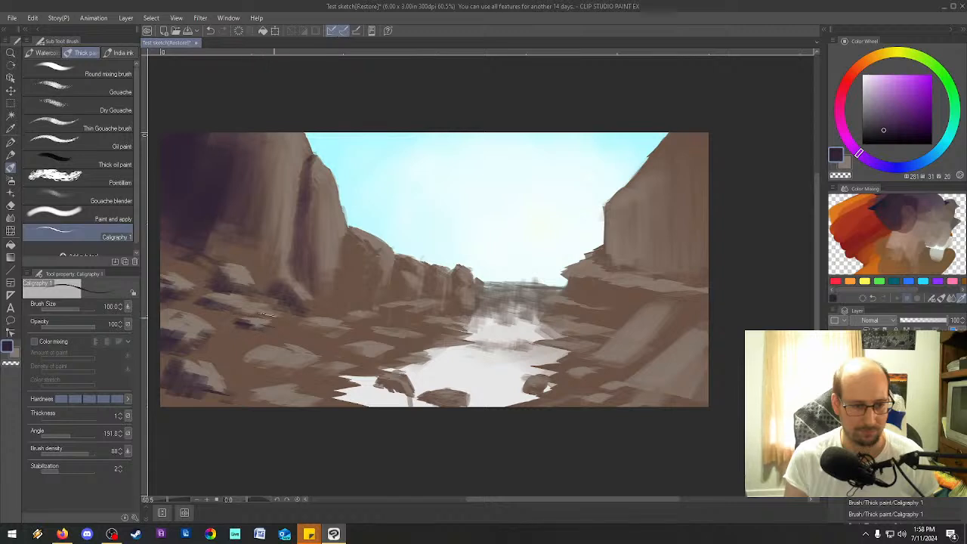
# Shade the rocks along the cliff foot and the mid-distance cliff formations in dark purple, working up to brush size 170.
pyautogui.moveTo(299, 324)
pyautogui.mouseDown()
pyautogui.moveTo(329, 328)
pyautogui.moveTo(399, 309)
pyautogui.mouseUp()
pyautogui.moveTo(396, 325); pyautogui.dragTo(433, 310)
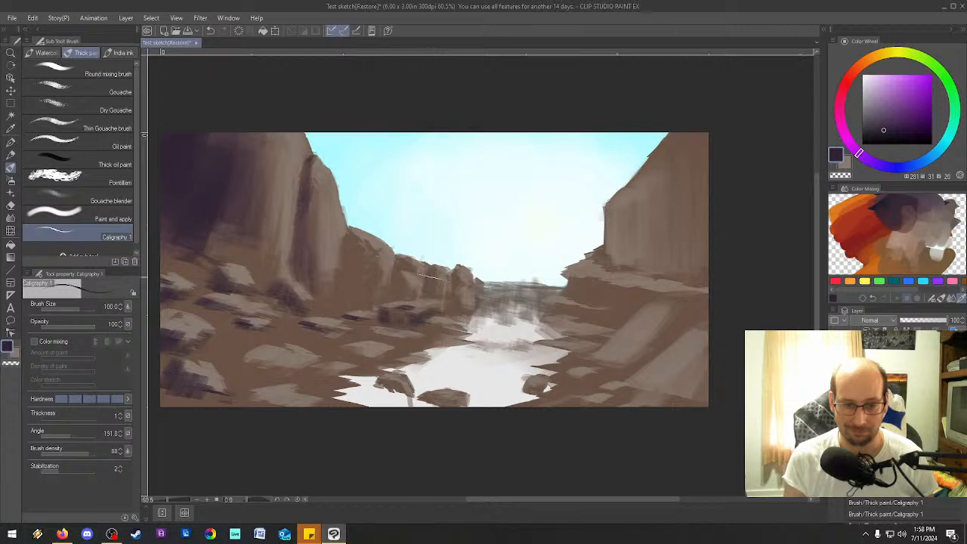
pyautogui.moveTo(398, 273)
pyautogui.mouseDown()
pyautogui.moveTo(396, 292)
pyautogui.moveTo(418, 293)
pyautogui.moveTo(392, 302)
pyautogui.mouseUp()
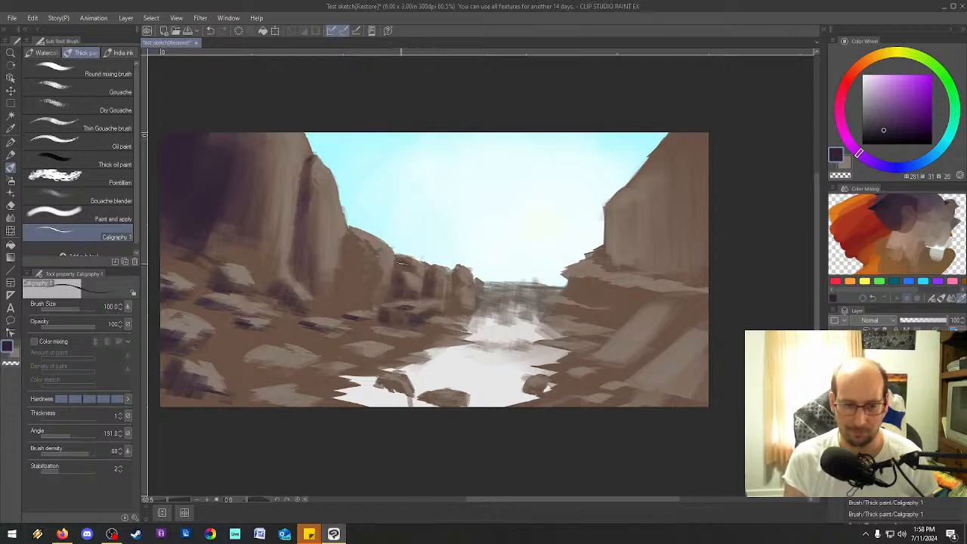
pyautogui.moveTo(351, 231); pyautogui.dragTo(357, 270)
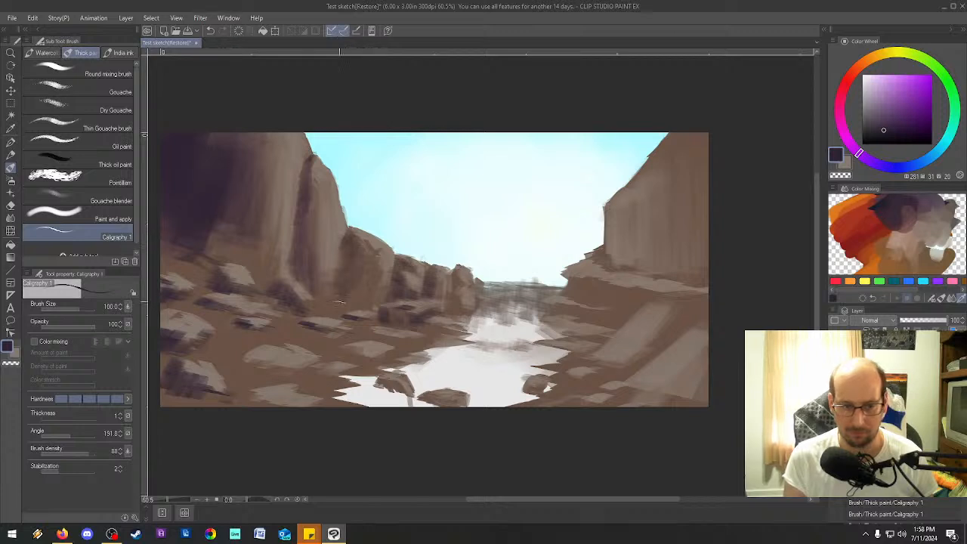
pyautogui.press(']')
pyautogui.press(']')
pyautogui.press(']')
pyautogui.press(']')
pyautogui.press('[')
pyautogui.press('[')
pyautogui.press('[')
pyautogui.press('[')
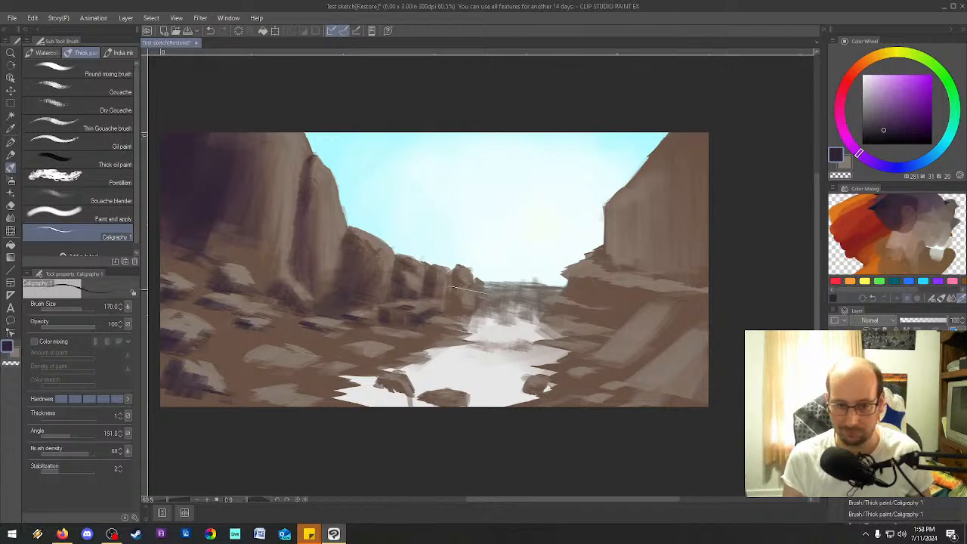
# Set the brush size to 50 and shade the farthest left-bank rocks and the small rocks leading down to the river.
pyautogui.press('[')
pyautogui.press('[')
pyautogui.press('[')
pyautogui.press('[')
pyautogui.press('[')
pyautogui.press(']')
pyautogui.moveTo(456, 280)
pyautogui.mouseDown()
pyautogui.moveTo(467, 284)
pyautogui.moveTo(458, 305)
pyautogui.moveTo(467, 316)
pyautogui.mouseUp()
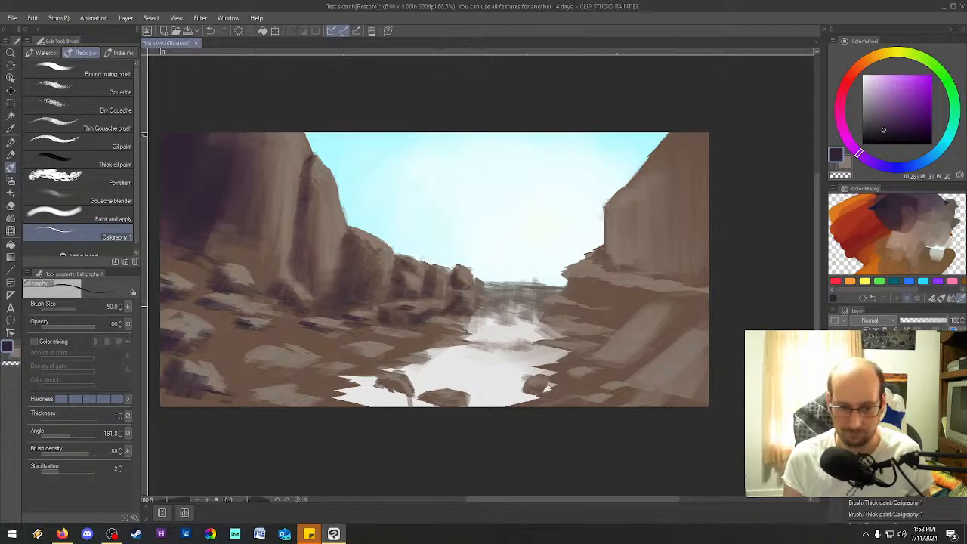
pyautogui.moveTo(434, 325); pyautogui.dragTo(447, 329)
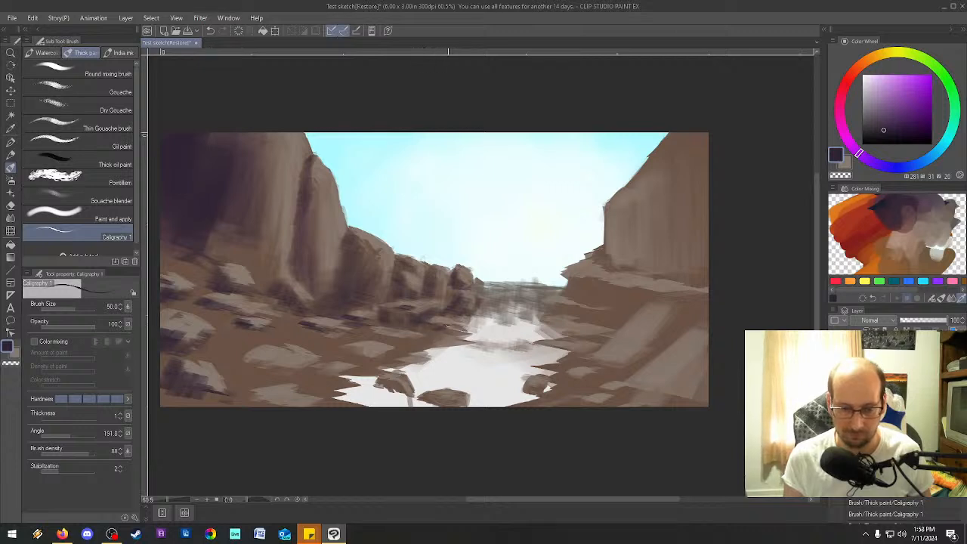
pyautogui.moveTo(371, 330); pyautogui.dragTo(383, 334)
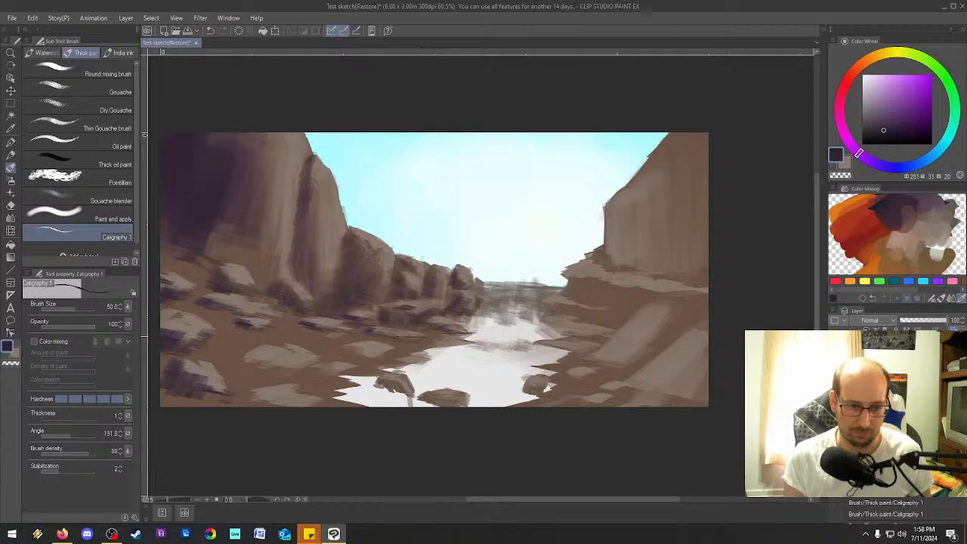
# Sweep dark purple shadows between the left bank's rocks at brush size 170 and reduce the brush size to 80.
pyautogui.press(']')
pyautogui.press(']')
pyautogui.press(']')
pyautogui.press(']')
pyautogui.press(']')
pyautogui.press(']')
pyautogui.press(']')
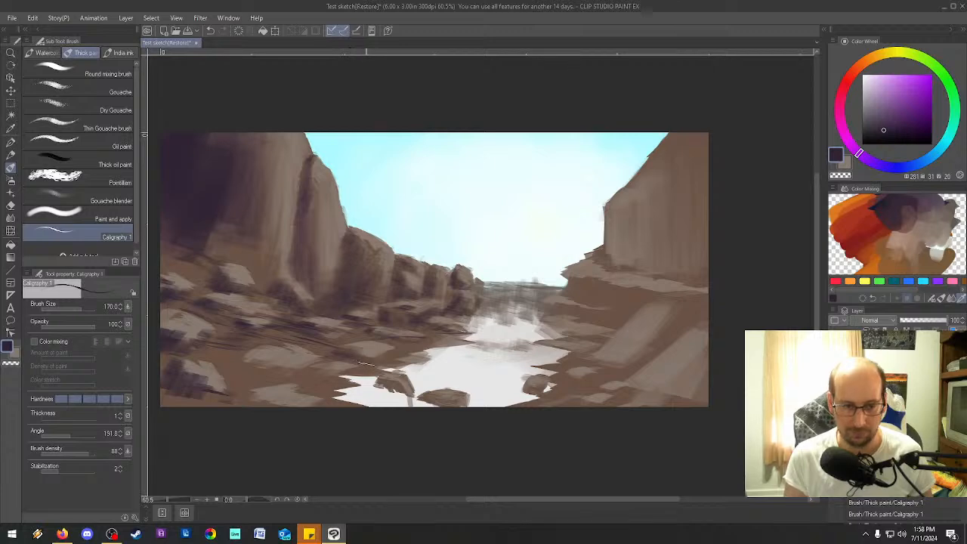
pyautogui.press('[')
pyautogui.press('[')
pyautogui.press('[')
pyautogui.press('[')
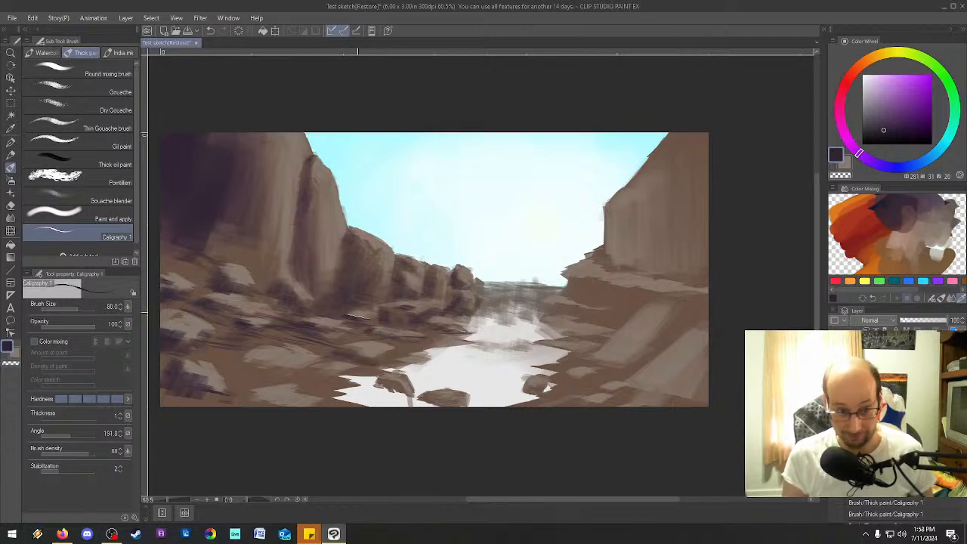
# Darken the base of the left cliff with a larger brush and shade the left bank's flat rocks at brush size 80.
pyautogui.press('[')
pyautogui.press(']')
pyautogui.press(']')
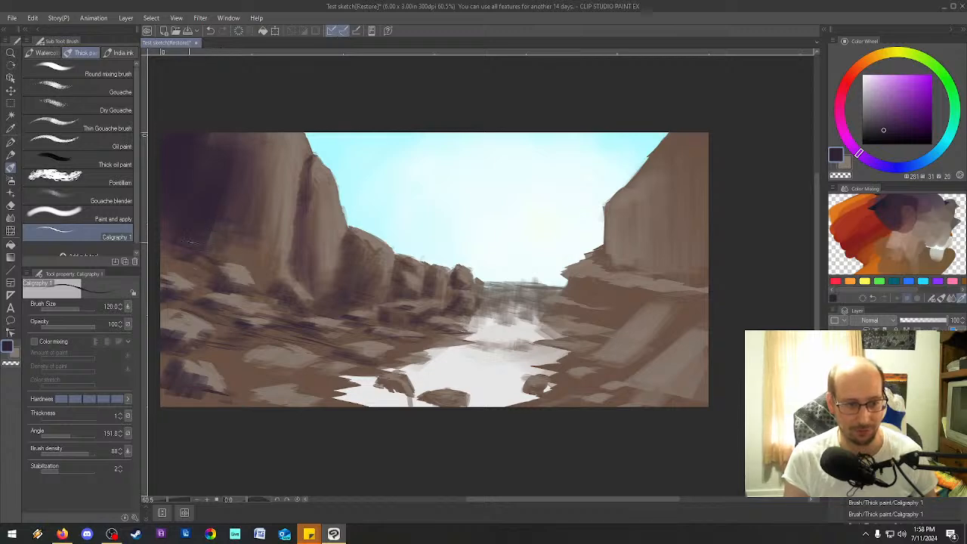
pyautogui.press('[')
pyautogui.press('[')
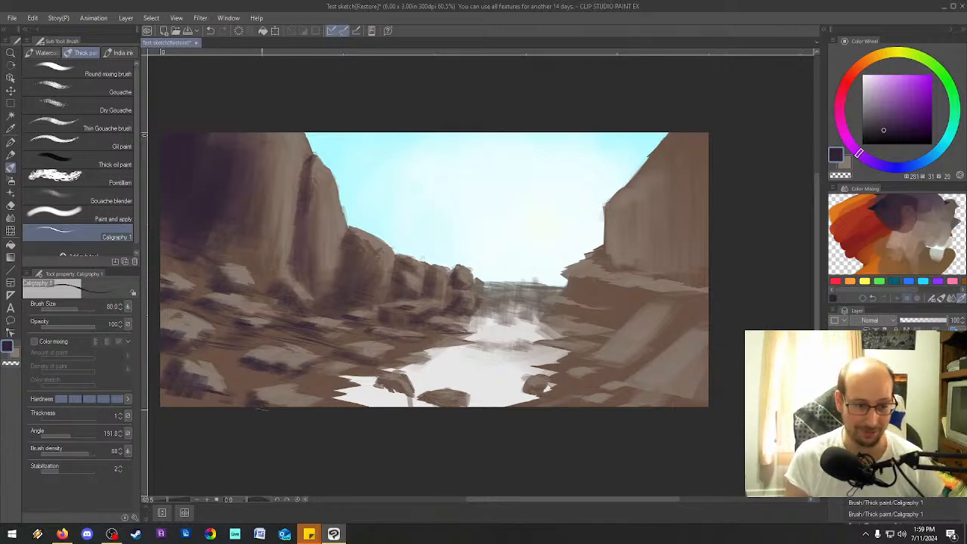
# Paint dark purple shadows on the left shore's edge and on the three boulders in the river.
pyautogui.moveTo(311, 369)
pyautogui.mouseDown()
pyautogui.moveTo(351, 369)
pyautogui.moveTo(312, 380)
pyautogui.mouseUp()
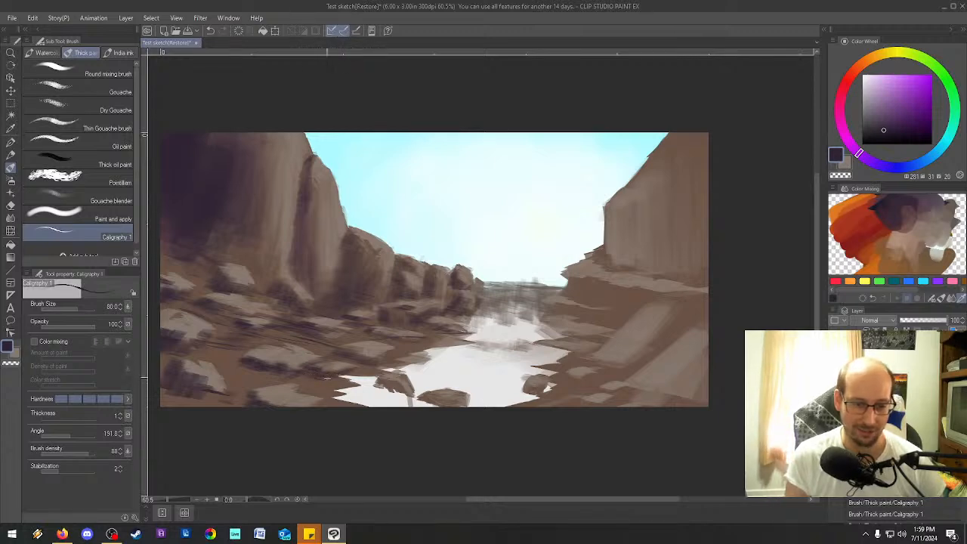
pyautogui.moveTo(387, 383)
pyautogui.mouseDown()
pyautogui.moveTo(403, 389)
pyautogui.moveTo(367, 379)
pyautogui.moveTo(405, 393)
pyautogui.moveTo(352, 378)
pyautogui.moveTo(334, 392)
pyautogui.mouseUp()
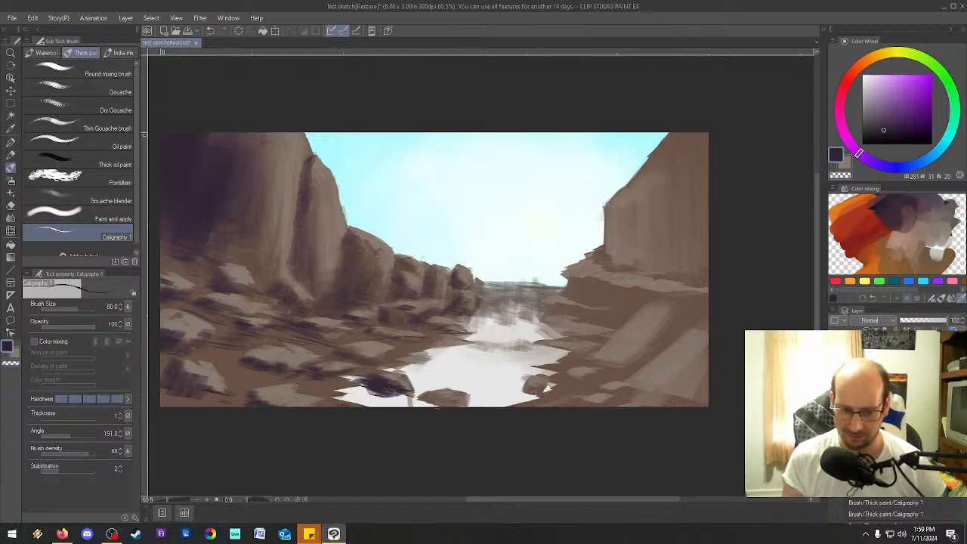
pyautogui.moveTo(420, 400)
pyautogui.mouseDown()
pyautogui.moveTo(464, 405)
pyautogui.moveTo(446, 399)
pyautogui.mouseUp()
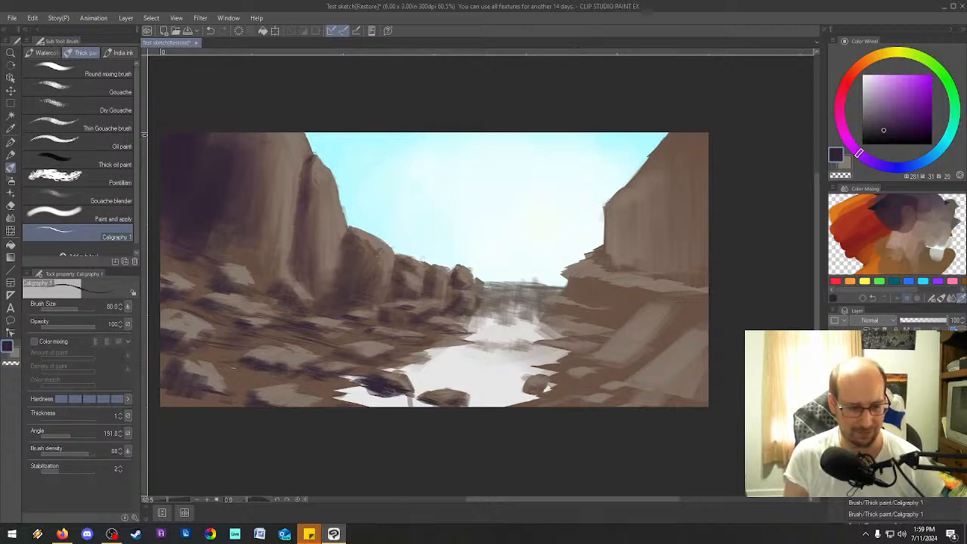
pyautogui.moveTo(539, 381)
pyautogui.mouseDown()
pyautogui.moveTo(548, 389)
pyautogui.moveTo(525, 397)
pyautogui.mouseUp()
# Shade the right bank's ledge, sloping rock faces and waterside rocks in dark purple at brush size 80.
pyautogui.moveTo(546, 312); pyautogui.dragTo(593, 315)
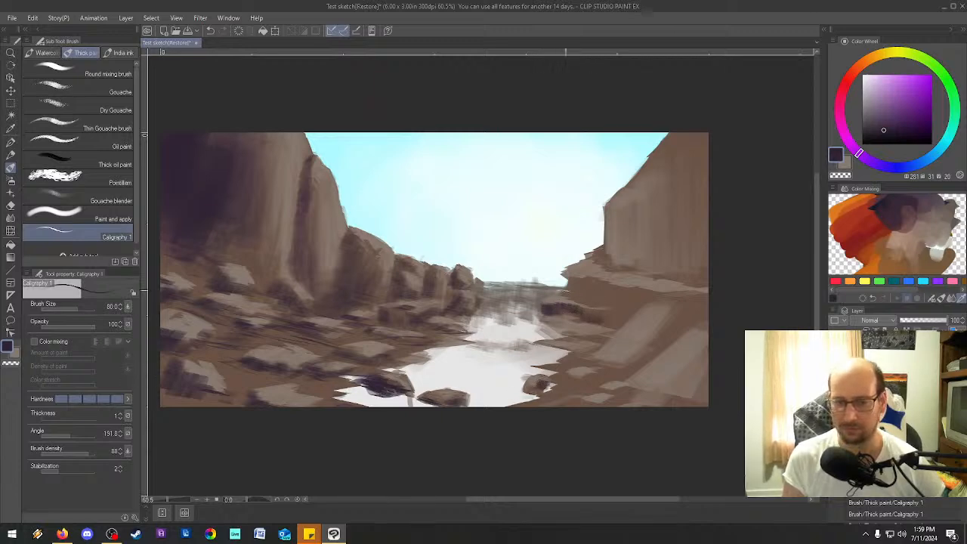
pyautogui.moveTo(571, 278)
pyautogui.mouseDown()
pyautogui.moveTo(577, 291)
pyautogui.moveTo(625, 296)
pyautogui.moveTo(618, 318)
pyautogui.mouseUp()
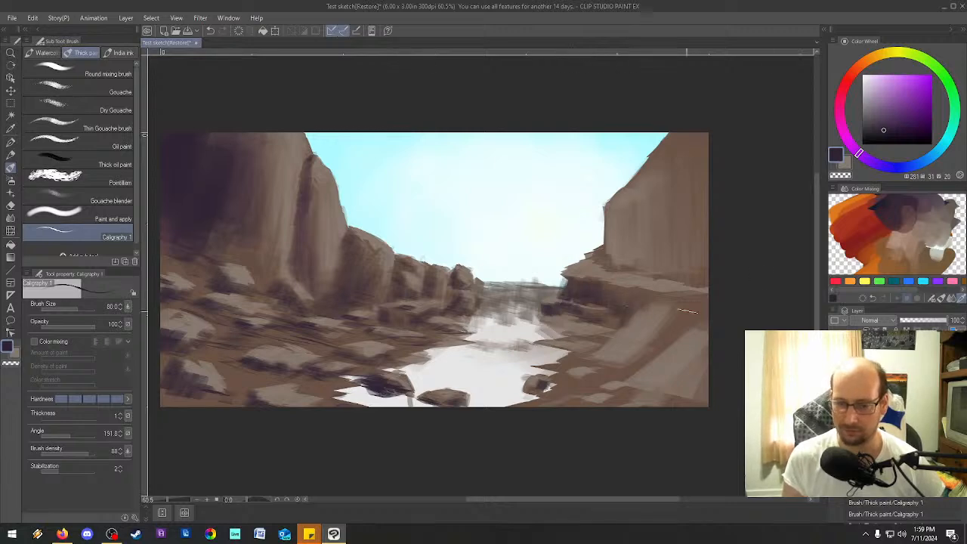
pyautogui.moveTo(674, 305)
pyautogui.mouseDown()
pyautogui.moveTo(696, 301)
pyautogui.moveTo(707, 322)
pyautogui.moveTo(665, 320)
pyautogui.moveTo(638, 364)
pyautogui.moveTo(615, 363)
pyautogui.moveTo(673, 306)
pyautogui.mouseUp()
pyautogui.moveTo(673, 341); pyautogui.dragTo(650, 360)
pyautogui.moveTo(587, 337)
pyautogui.mouseDown()
pyautogui.moveTo(579, 340)
pyautogui.moveTo(603, 342)
pyautogui.moveTo(595, 332)
pyautogui.moveTo(565, 362)
pyautogui.moveTo(606, 371)
pyautogui.moveTo(557, 382)
pyautogui.mouseUp()
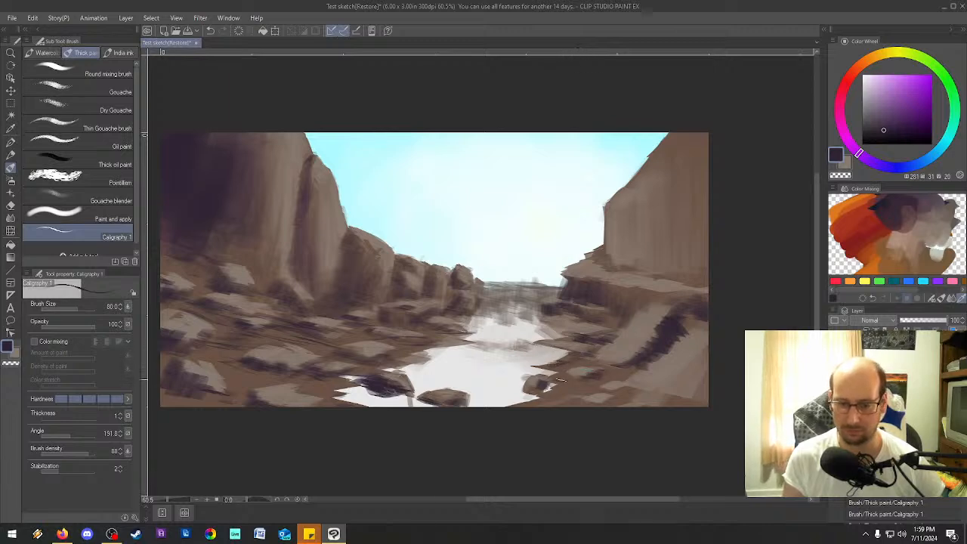
pyautogui.moveTo(610, 362); pyautogui.dragTo(594, 356)
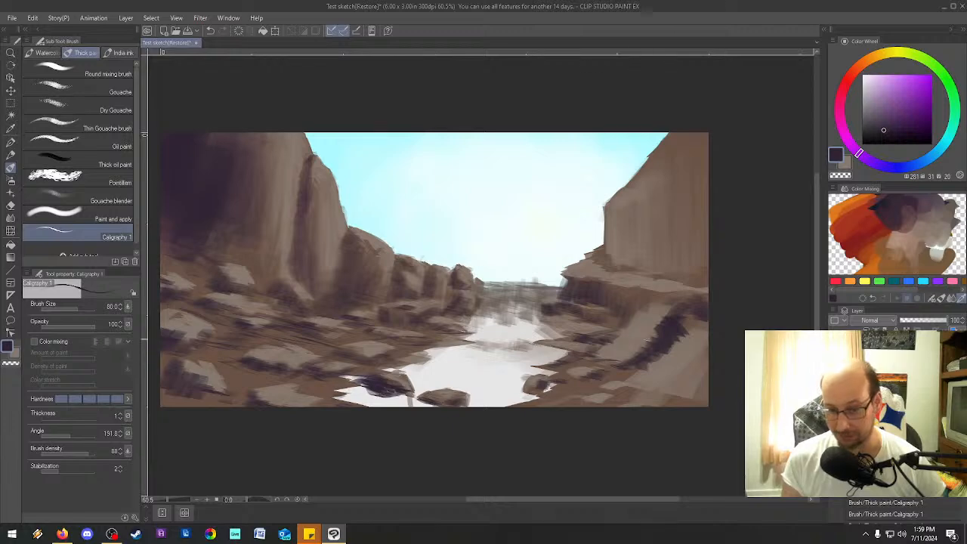
# Paint dark purple shadows along the right foreground's lower edge and across the foot of the right cliff.
pyautogui.moveTo(624, 390)
pyautogui.mouseDown()
pyautogui.moveTo(704, 403)
pyautogui.moveTo(615, 401)
pyautogui.moveTo(649, 392)
pyautogui.mouseUp()
pyautogui.moveTo(705, 405)
pyautogui.mouseDown()
pyautogui.moveTo(694, 386)
pyautogui.moveTo(661, 386)
pyautogui.mouseUp()
pyautogui.moveTo(663, 394); pyautogui.dragTo(636, 402)
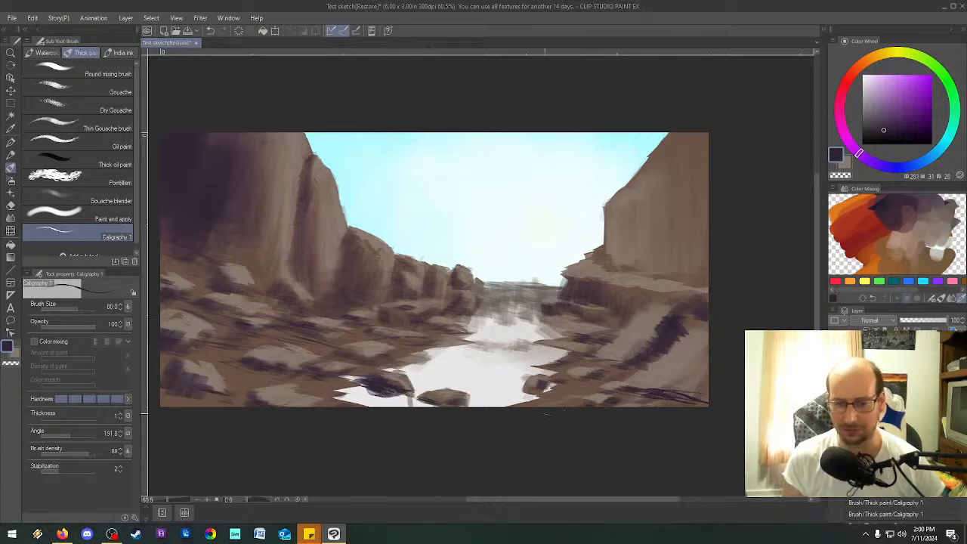
pyautogui.moveTo(604, 260)
pyautogui.mouseDown()
pyautogui.moveTo(601, 251)
pyautogui.moveTo(639, 267)
pyautogui.moveTo(705, 272)
pyautogui.mouseUp()
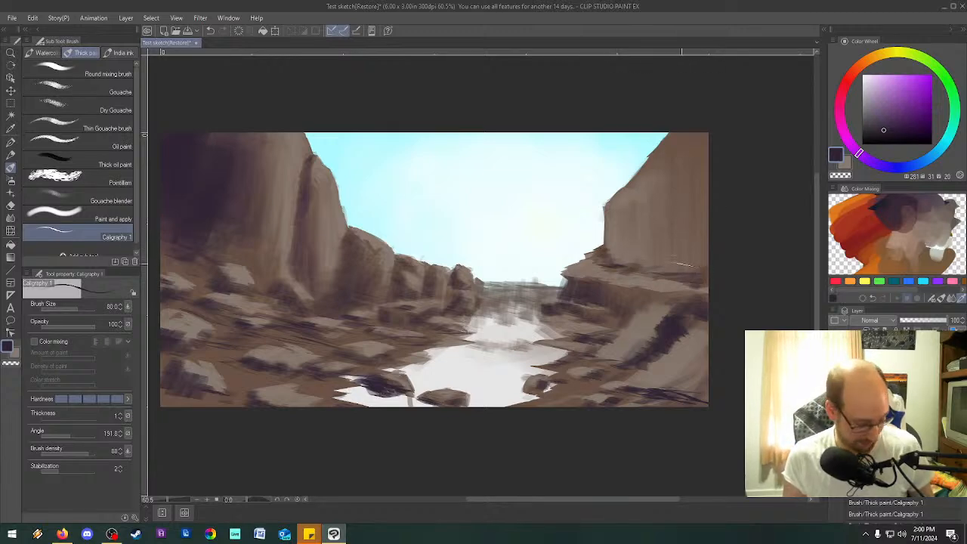
# Set the brush size to 200 and shade the right cliff's outer face down to its base.
pyautogui.press(']')
pyautogui.press(']')
pyautogui.press(']')
pyautogui.press(']')
pyautogui.press(']')
pyautogui.moveTo(703, 136)
pyautogui.mouseDown()
pyautogui.moveTo(702, 243)
pyautogui.moveTo(688, 228)
pyautogui.moveTo(665, 237)
pyautogui.mouseUp()
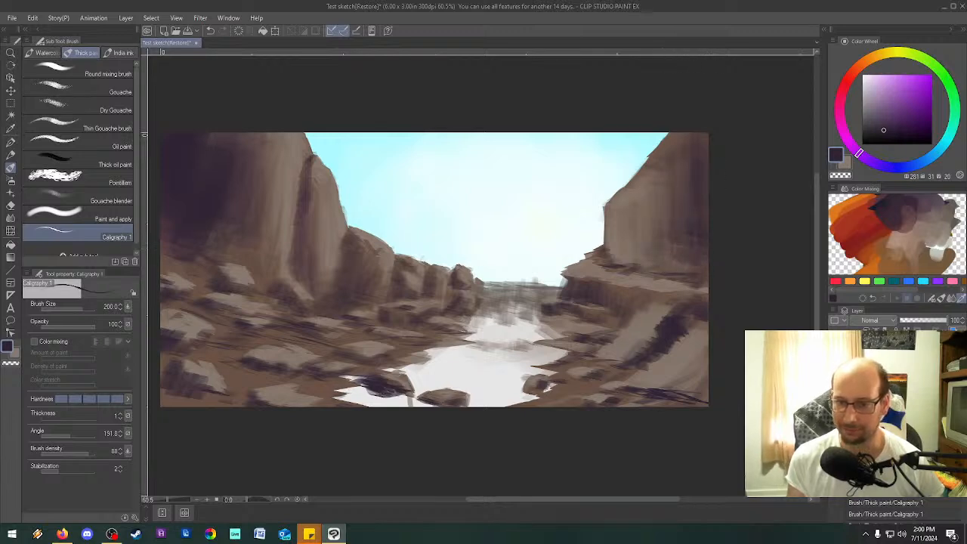
pyautogui.moveTo(686, 261)
pyautogui.mouseDown()
pyautogui.moveTo(711, 264)
pyautogui.moveTo(705, 287)
pyautogui.mouseUp()
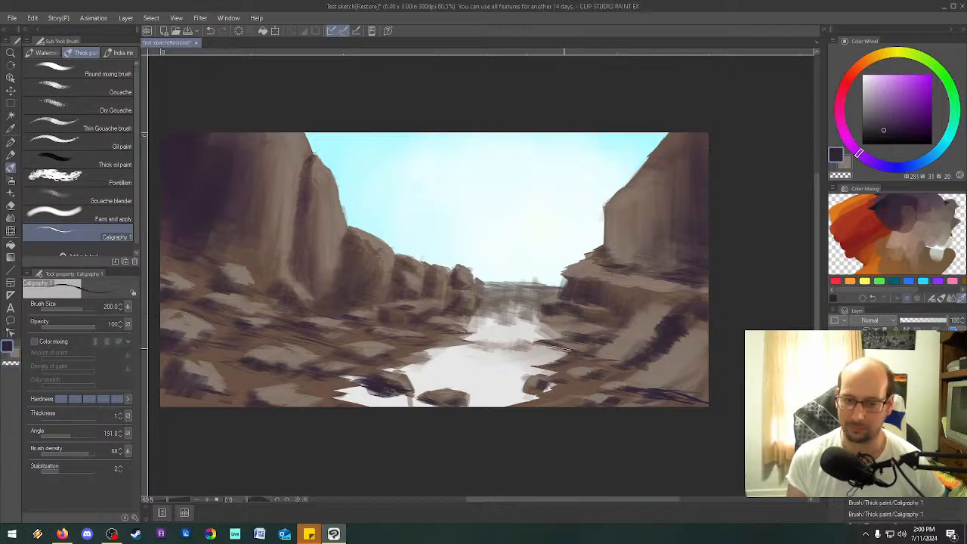
# Set the brush size to 40 and draw thin dark purple lines along the left shoreline and across the river's narrow part.
pyautogui.press('[')
pyautogui.press('[')
pyautogui.press('[')
pyautogui.press('[')
pyautogui.press('[')
pyautogui.press('[')
pyautogui.press('[')
pyautogui.press('[')
pyautogui.press('[')
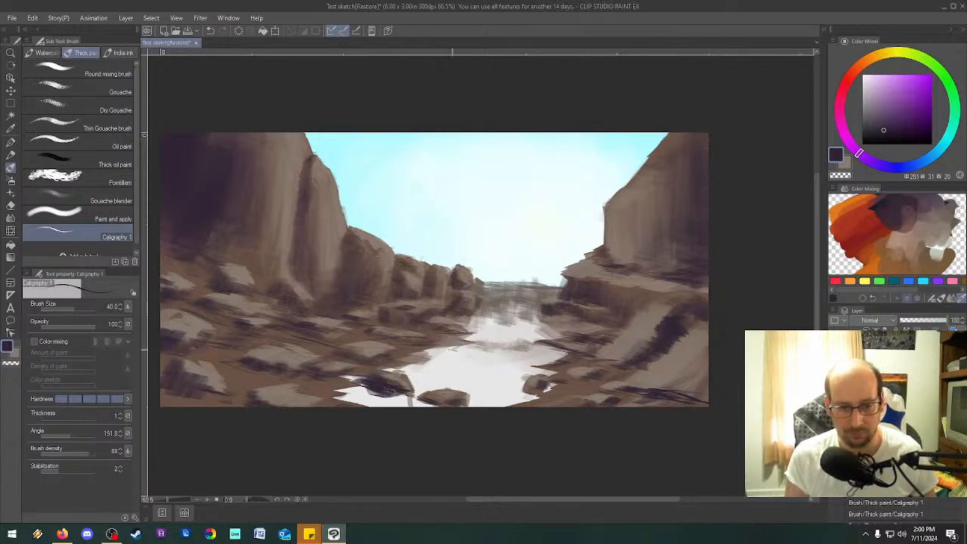
pyautogui.moveTo(429, 353); pyautogui.dragTo(474, 341)
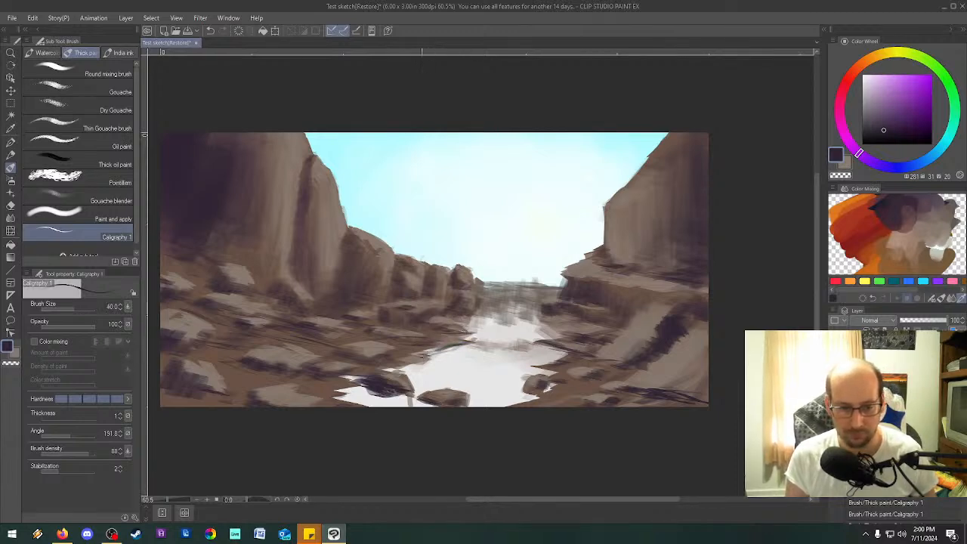
pyautogui.moveTo(387, 372); pyautogui.dragTo(445, 354)
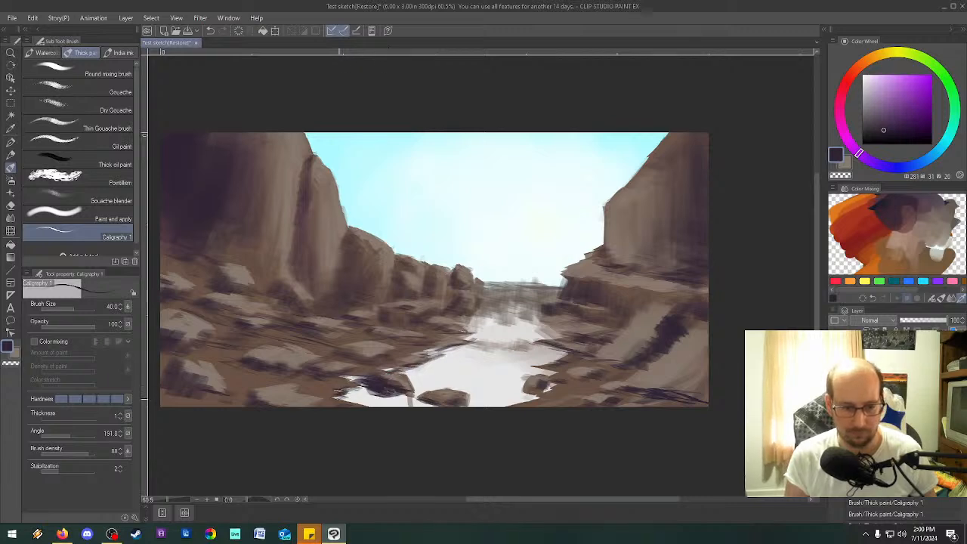
pyautogui.moveTo(508, 341); pyautogui.dragTo(460, 347)
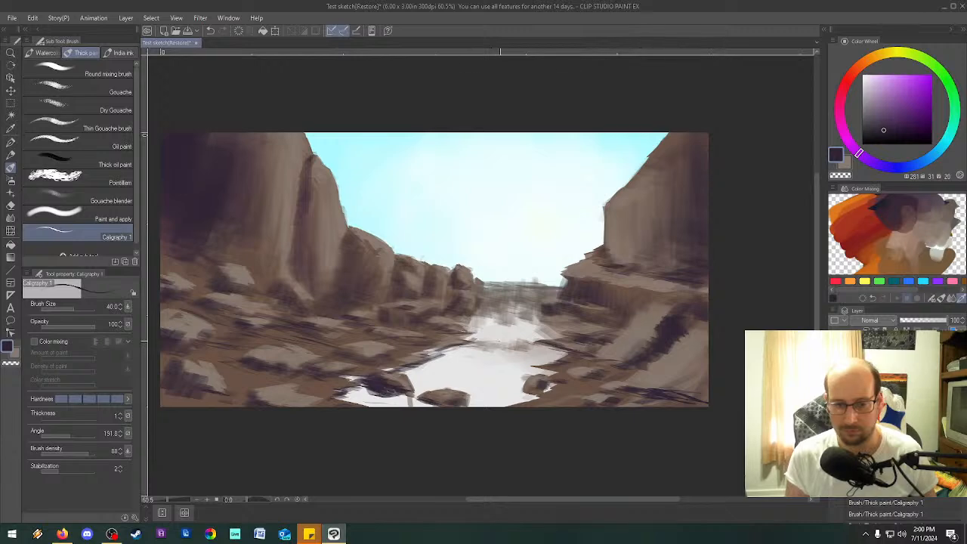
# Set the brush size to 150 and darken the distant end of the river and the right bank's lower rocks.
pyautogui.press(']')
pyautogui.press(']')
pyautogui.press(']')
pyautogui.press(']')
pyautogui.press(']')
pyautogui.press(']')
pyautogui.press(']')
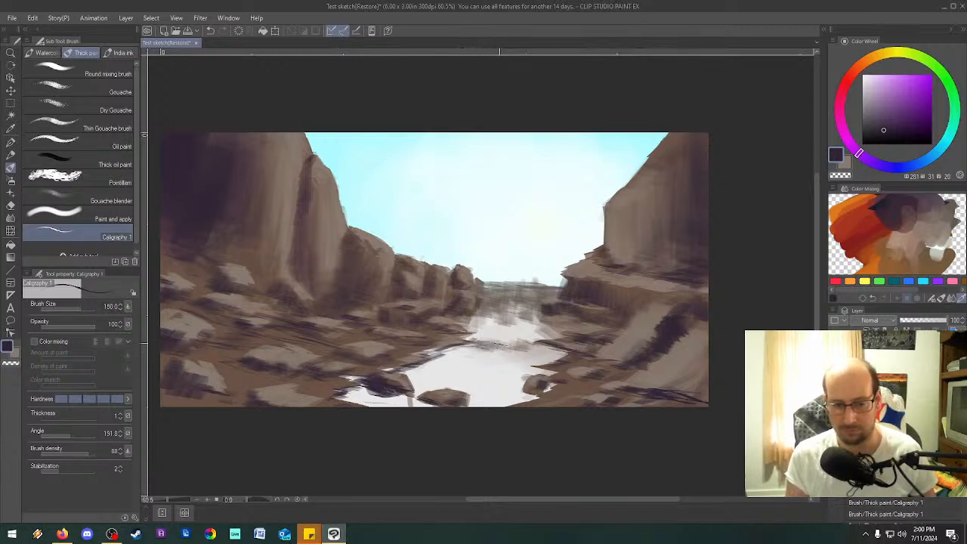
pyautogui.moveTo(495, 299)
pyautogui.mouseDown()
pyautogui.moveTo(550, 309)
pyautogui.moveTo(520, 287)
pyautogui.moveTo(467, 290)
pyautogui.moveTo(498, 308)
pyautogui.moveTo(542, 306)
pyautogui.moveTo(528, 316)
pyautogui.moveTo(572, 340)
pyautogui.moveTo(469, 315)
pyautogui.moveTo(456, 322)
pyautogui.mouseUp()
pyautogui.moveTo(635, 368); pyautogui.dragTo(596, 375)
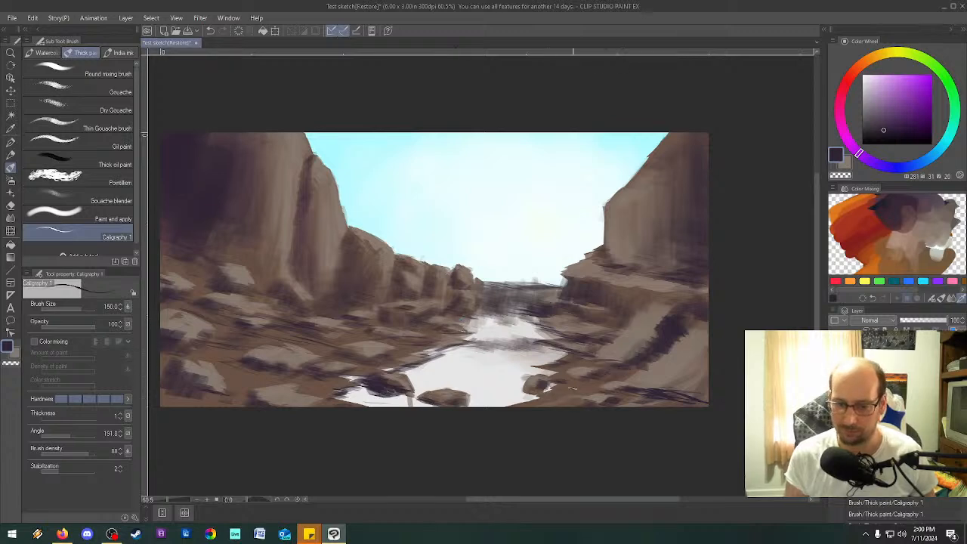
# Paint more dark purple shadows along the right foreground's lower edge and on the rocky slope above it.
pyautogui.moveTo(532, 396)
pyautogui.mouseDown()
pyautogui.moveTo(563, 395)
pyautogui.moveTo(571, 408)
pyautogui.mouseUp()
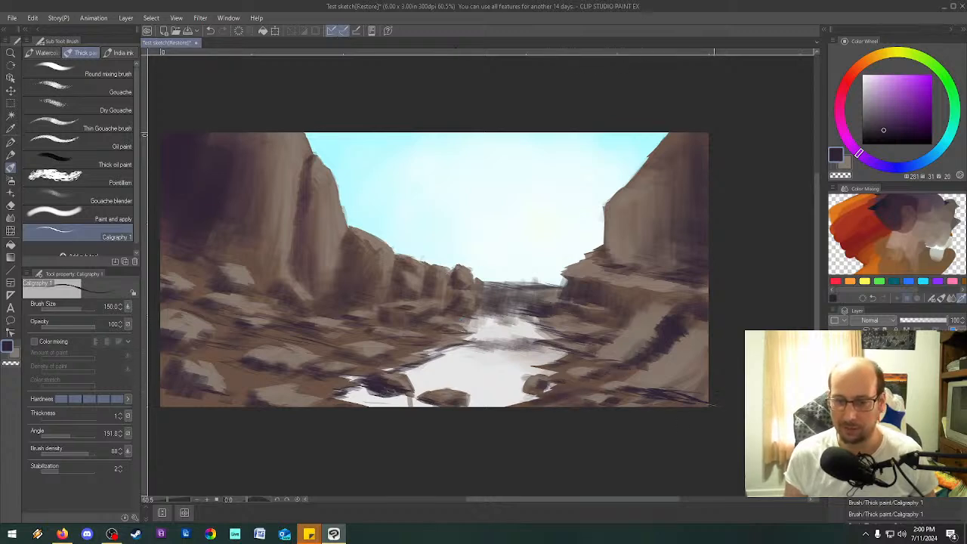
pyautogui.moveTo(676, 384)
pyautogui.mouseDown()
pyautogui.moveTo(653, 356)
pyautogui.moveTo(628, 373)
pyautogui.moveTo(609, 362)
pyautogui.mouseUp()
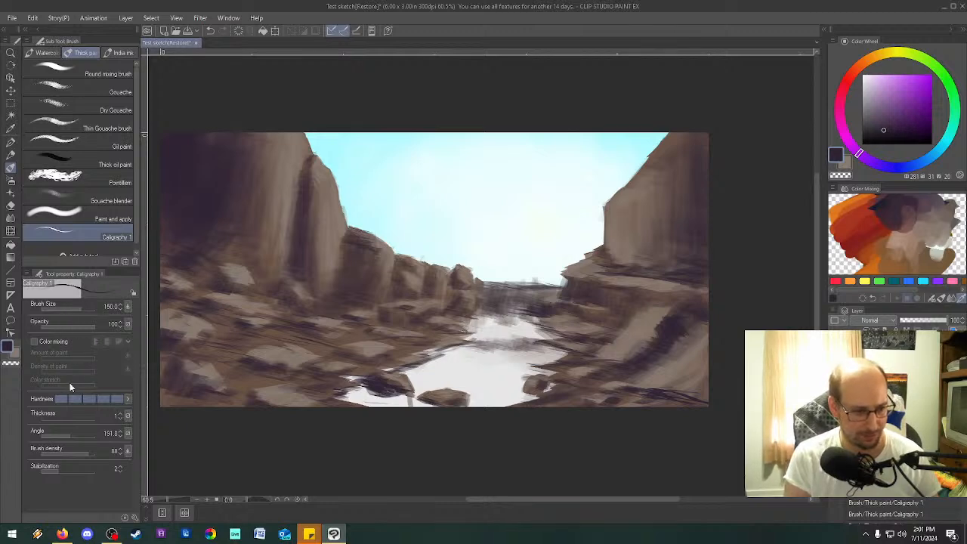
# Set the brush angle to 124.5 and choose a light blue with hue 195, saturation 33 and brightness 83.
pyautogui.click(60, 436)
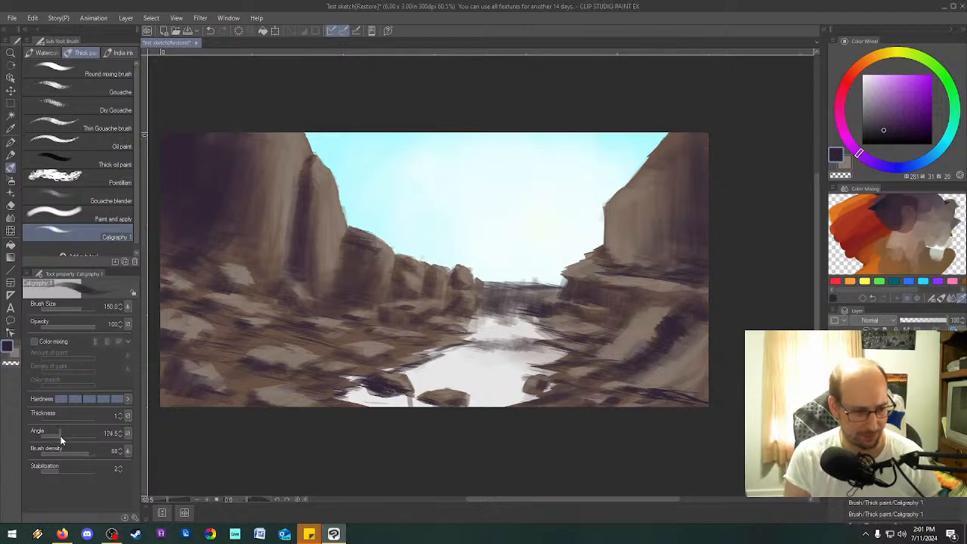
pyautogui.click(945, 225)
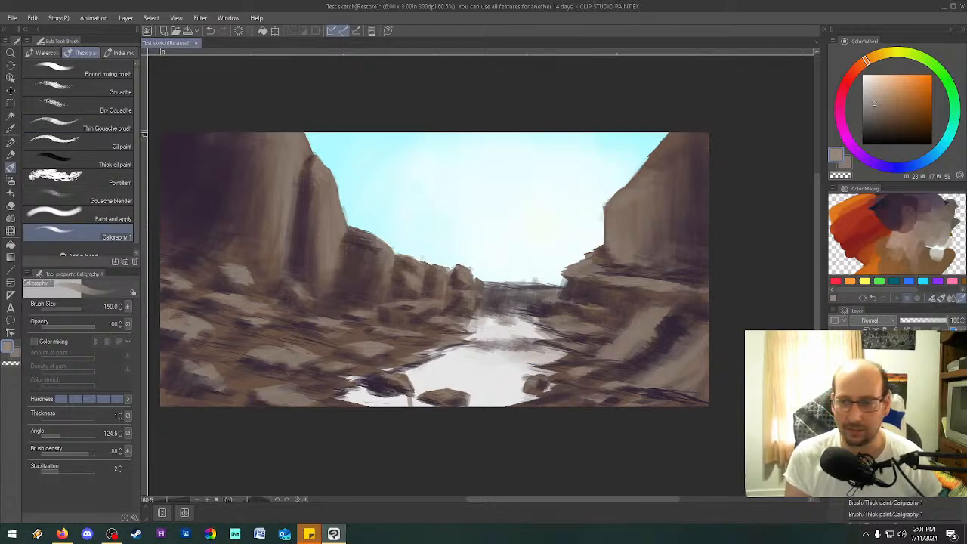
pyautogui.click(931, 155)
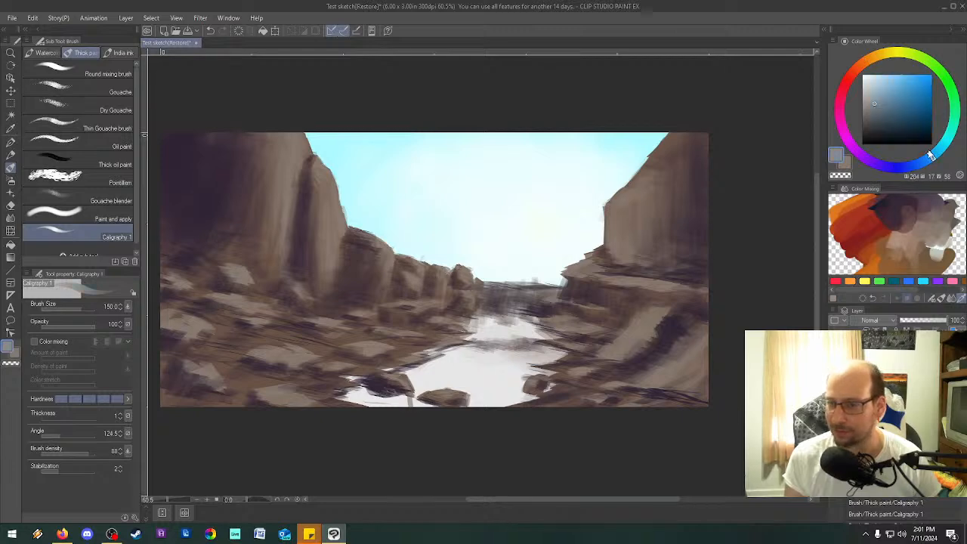
pyautogui.moveTo(934, 155); pyautogui.dragTo(938, 153)
pyautogui.moveTo(890, 93); pyautogui.dragTo(884, 85)
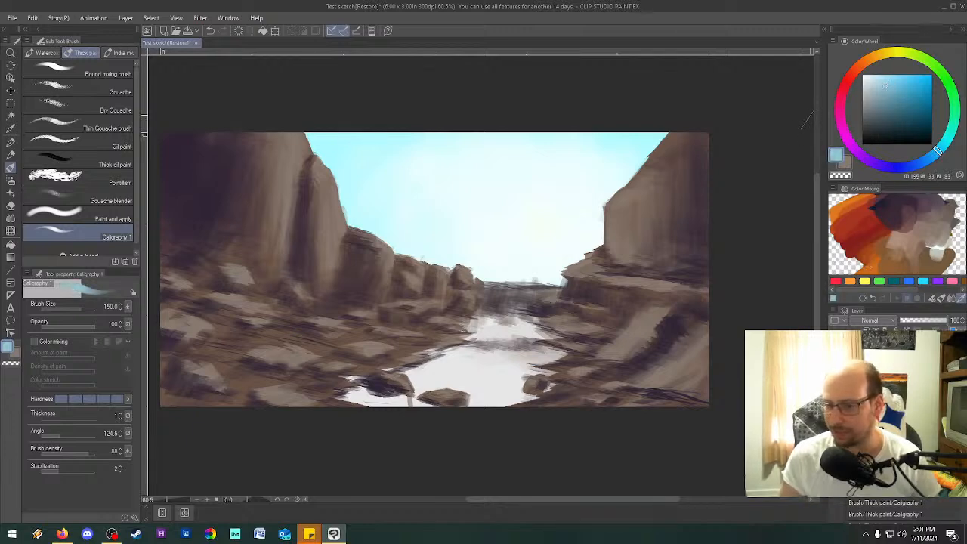
# Clear the orange paint from the color mixing palette and dab the light blue in its place.
pyautogui.click(934, 299)
pyautogui.moveTo(838, 205)
pyautogui.mouseDown()
pyautogui.moveTo(834, 241)
pyautogui.moveTo(845, 204)
pyautogui.moveTo(865, 240)
pyautogui.moveTo(863, 219)
pyautogui.moveTo(878, 259)
pyautogui.moveTo(851, 261)
pyautogui.moveTo(937, 264)
pyautogui.moveTo(906, 253)
pyautogui.mouseUp()
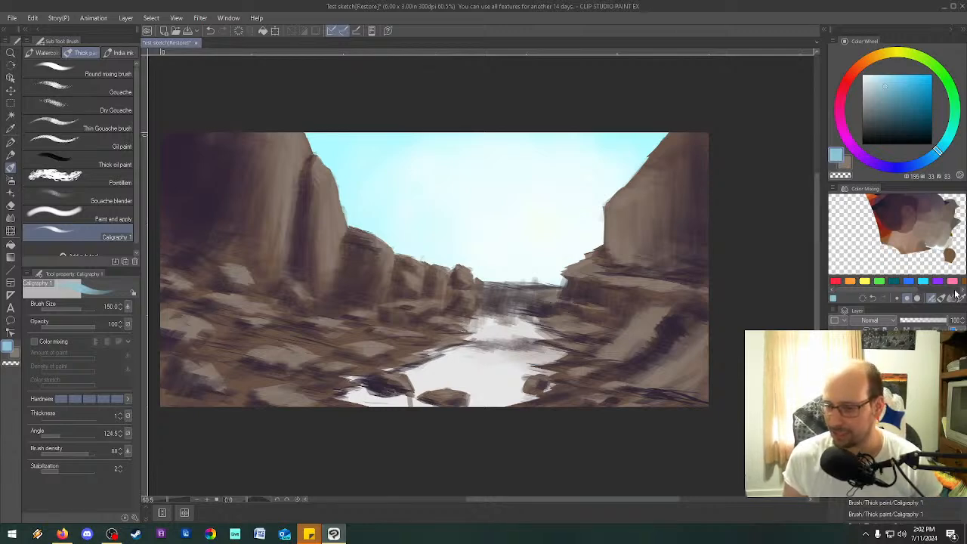
pyautogui.moveTo(858, 229)
pyautogui.mouseDown()
pyautogui.moveTo(864, 198)
pyautogui.moveTo(863, 249)
pyautogui.moveTo(851, 227)
pyautogui.moveTo(867, 219)
pyautogui.mouseUp()
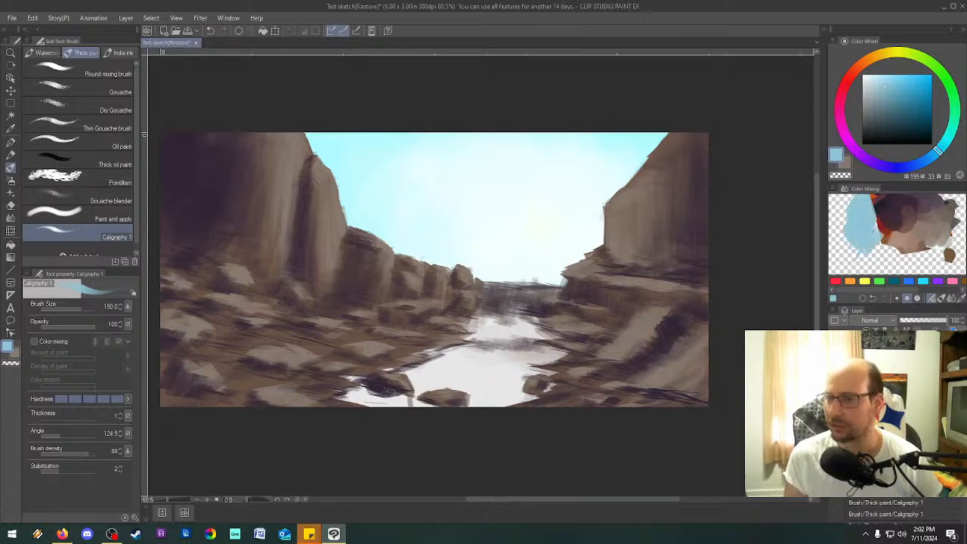
# Blend the light blue with the neighbouring purple and grey on the mixing palette and enlarge the grey-blue and brown patches.
pyautogui.click(951, 299)
pyautogui.moveTo(904, 228)
pyautogui.mouseDown()
pyautogui.moveTo(871, 237)
pyautogui.moveTo(876, 219)
pyautogui.moveTo(880, 247)
pyautogui.moveTo(865, 209)
pyautogui.moveTo(862, 232)
pyautogui.moveTo(882, 232)
pyautogui.moveTo(858, 227)
pyautogui.moveTo(860, 215)
pyautogui.moveTo(871, 242)
pyautogui.moveTo(855, 238)
pyautogui.moveTo(875, 218)
pyautogui.moveTo(855, 247)
pyautogui.moveTo(879, 258)
pyautogui.moveTo(887, 230)
pyautogui.moveTo(915, 255)
pyautogui.moveTo(929, 245)
pyautogui.moveTo(956, 256)
pyautogui.moveTo(867, 244)
pyautogui.mouseUp()
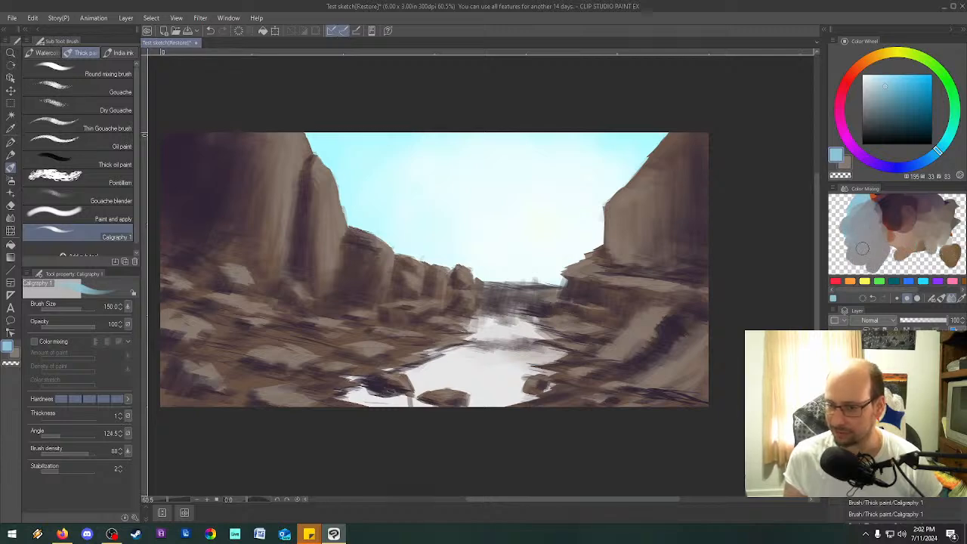
pyautogui.click(941, 300)
pyautogui.moveTo(949, 264); pyautogui.dragTo(951, 251)
pyautogui.moveTo(880, 259)
pyautogui.mouseDown()
pyautogui.moveTo(855, 261)
pyautogui.moveTo(877, 262)
pyautogui.moveTo(870, 250)
pyautogui.moveTo(914, 258)
pyautogui.moveTo(859, 259)
pyautogui.moveTo(835, 253)
pyautogui.mouseUp()
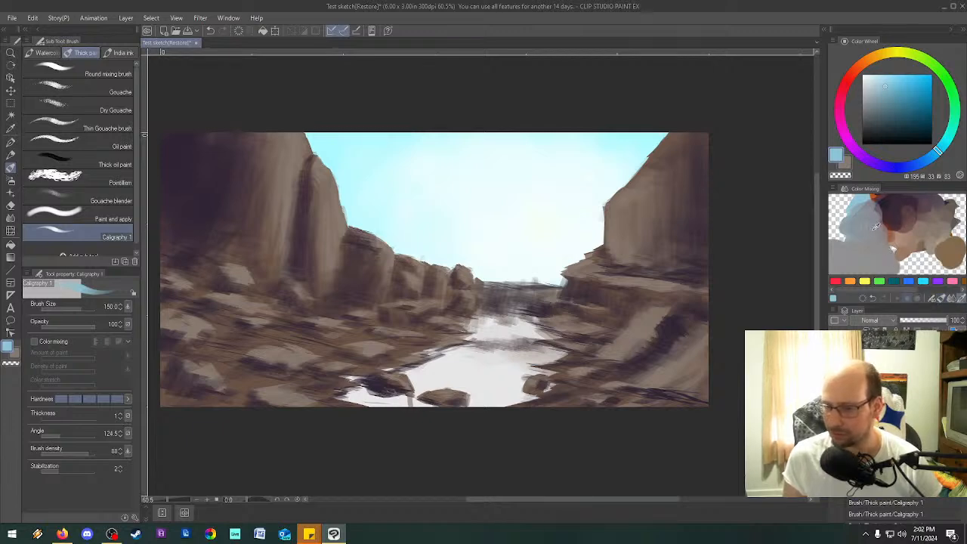
# Sample the muted blue from the mixing palette and paint it over the white river from its far end to the foreground.
pyautogui.click(877, 227)
pyautogui.moveTo(863, 215); pyautogui.dragTo(860, 210)
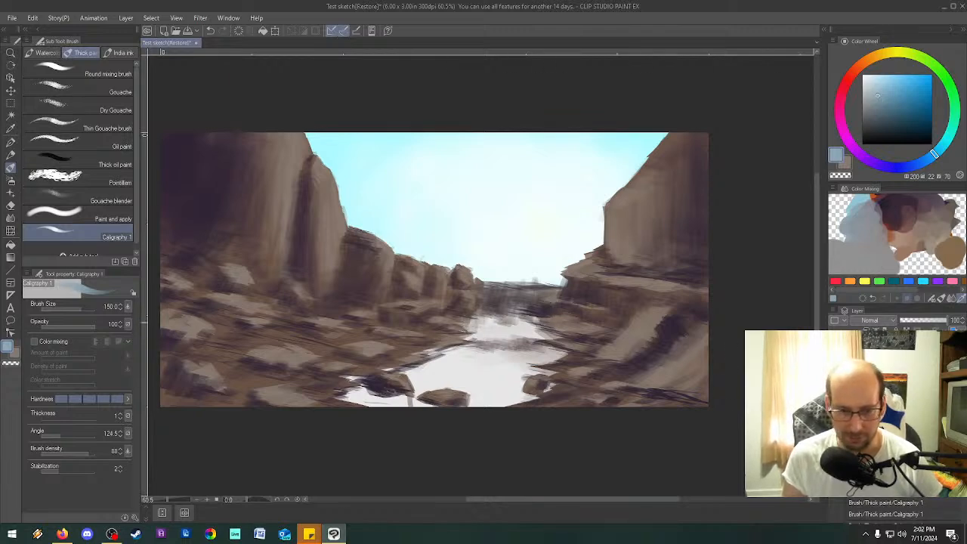
pyautogui.moveTo(466, 333)
pyautogui.mouseDown()
pyautogui.moveTo(560, 356)
pyautogui.moveTo(347, 366)
pyautogui.moveTo(574, 388)
pyautogui.moveTo(553, 412)
pyautogui.moveTo(477, 400)
pyautogui.mouseUp()
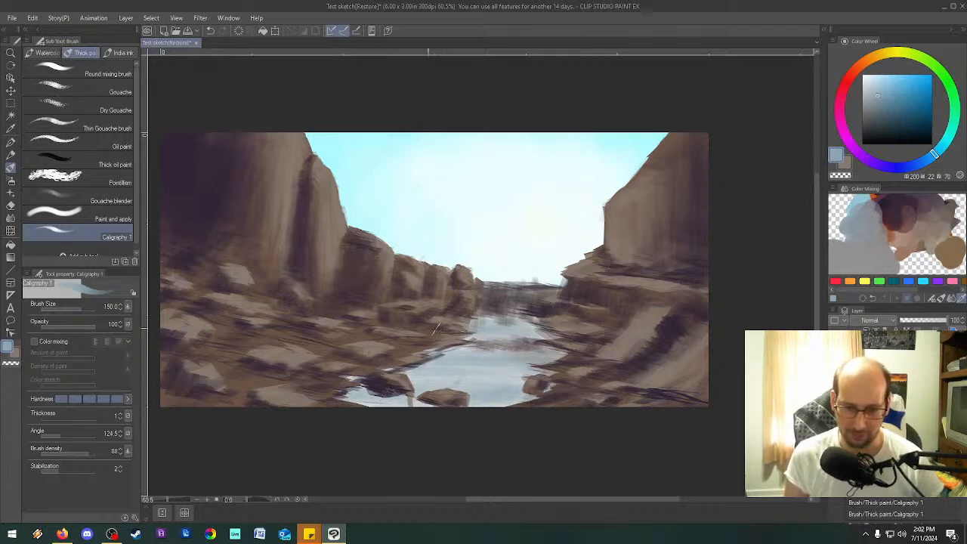
# Sample a dark purple from the mixing palette and shade the bases of the boulders standing in the river.
pyautogui.moveTo(894, 241); pyautogui.dragTo(891, 249)
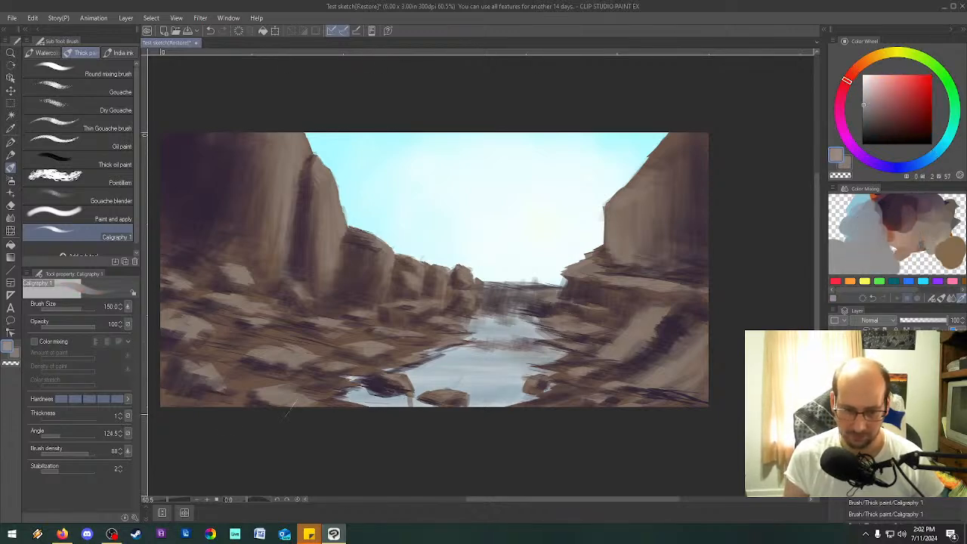
pyautogui.click(905, 214)
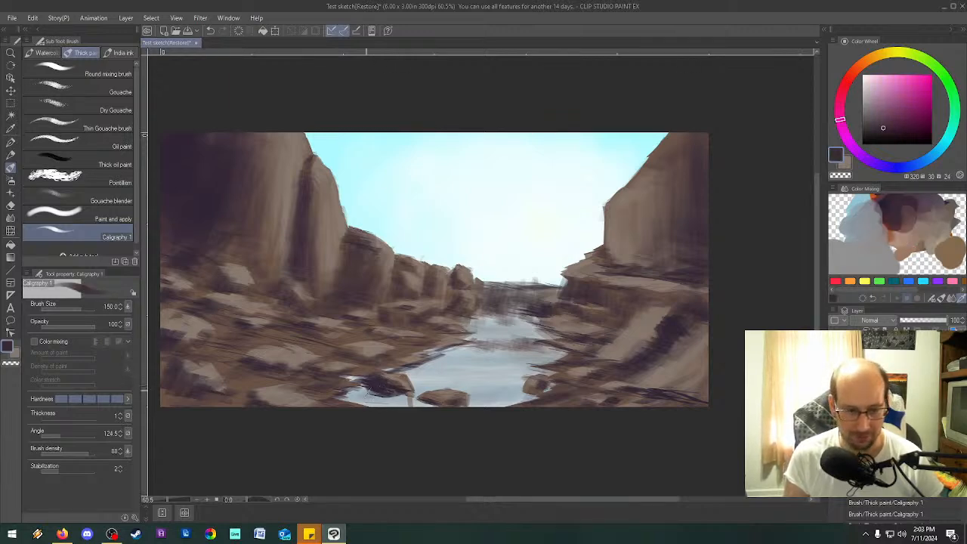
pyautogui.moveTo(397, 390)
pyautogui.mouseDown()
pyautogui.moveTo(359, 399)
pyautogui.moveTo(381, 397)
pyautogui.mouseUp()
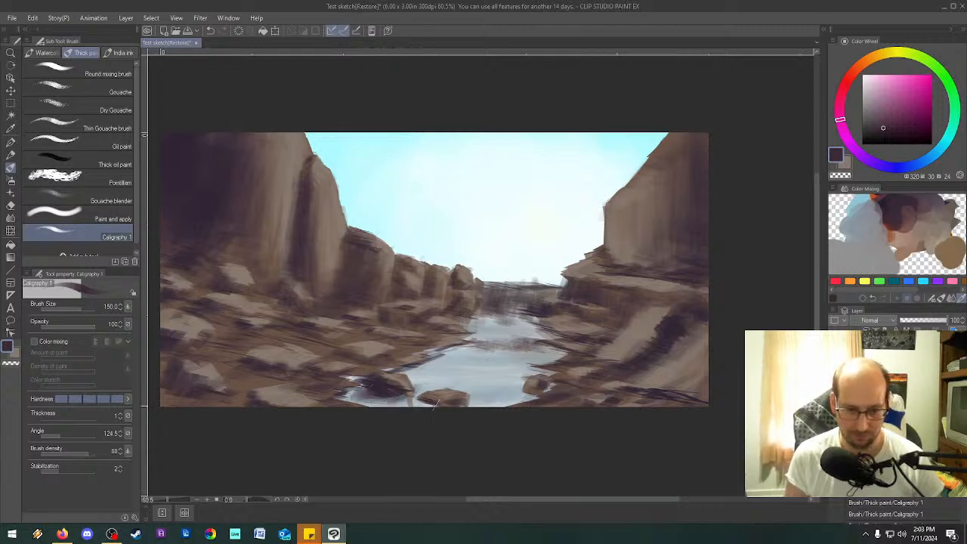
pyautogui.moveTo(530, 391); pyautogui.dragTo(518, 393)
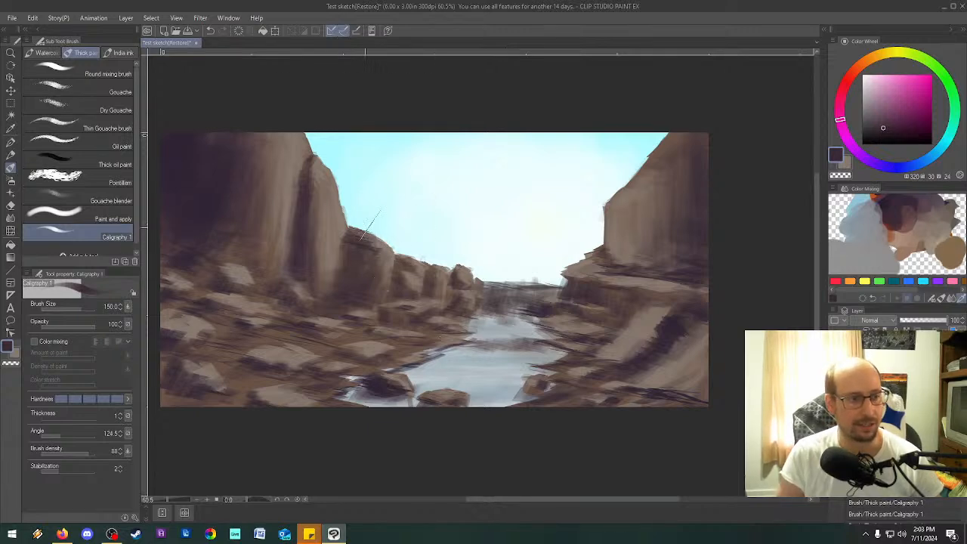
# Switch the drawing color to white and try the Gouache brush on the right bank, then undo the test stroke.
pyautogui.click(75, 91)
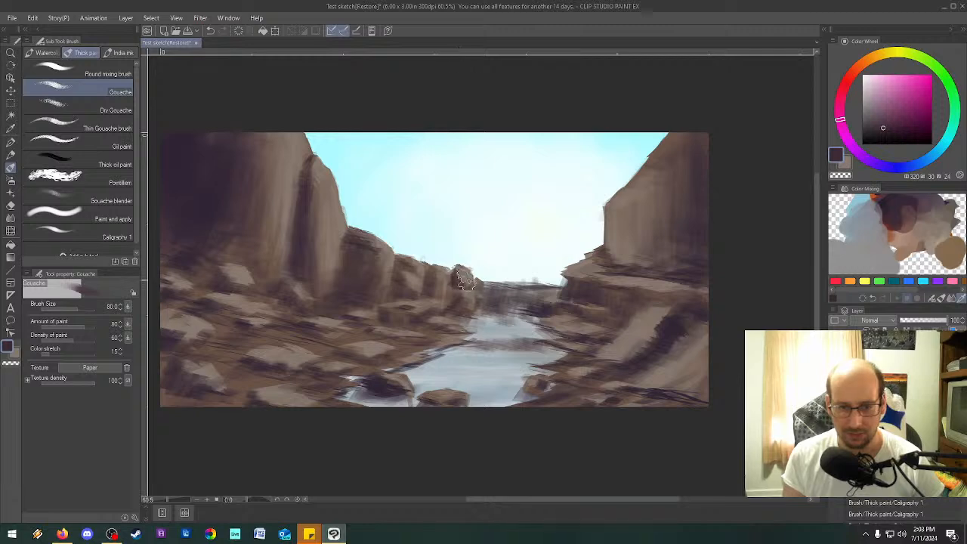
pyautogui.moveTo(523, 296); pyautogui.dragTo(500, 295)
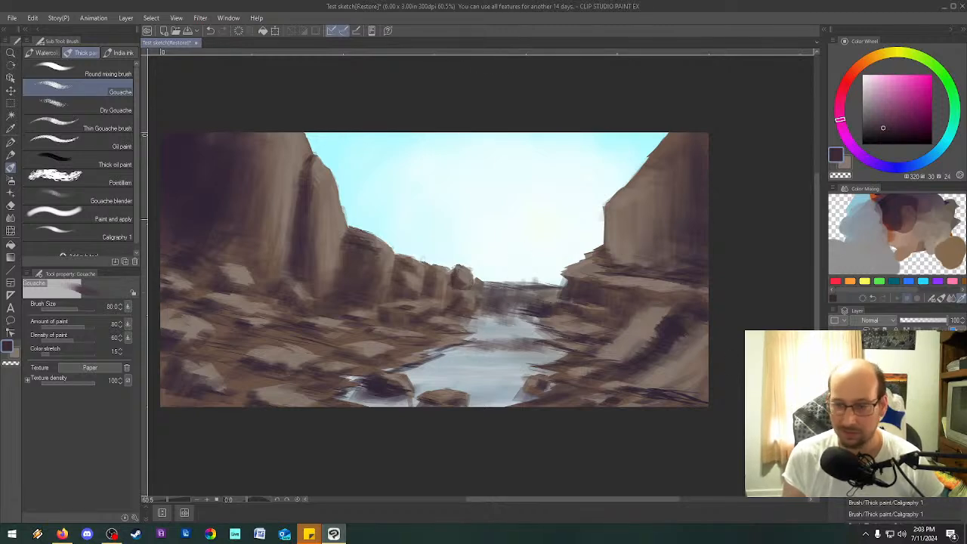
pyautogui.press('x')
pyautogui.moveTo(596, 284)
pyautogui.mouseDown()
pyautogui.moveTo(640, 295)
pyautogui.moveTo(616, 326)
pyautogui.moveTo(686, 364)
pyautogui.mouseUp()
pyautogui.hotkey('ctrl', 'z')
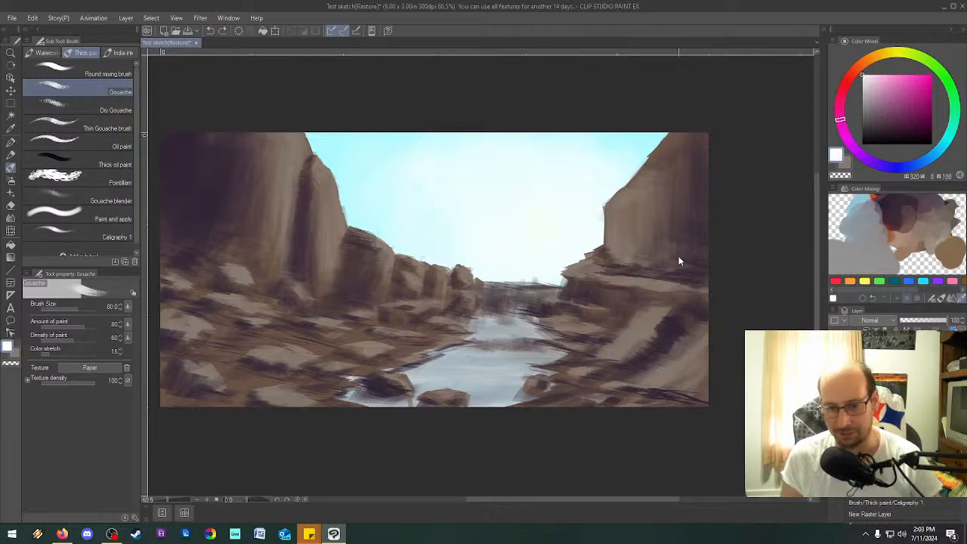
# Try the Dry Gouache brush in white on the right bank's rocks.
pyautogui.click(117, 111)
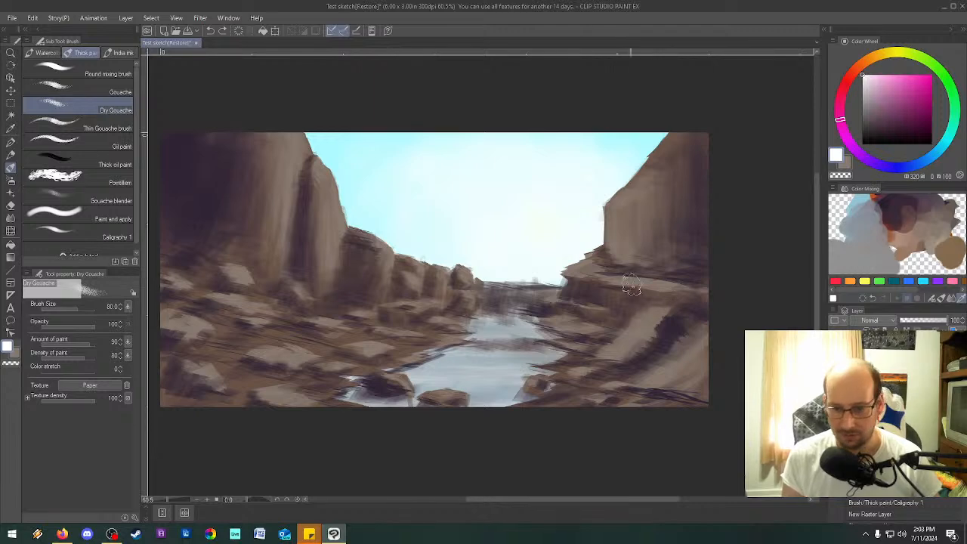
pyautogui.moveTo(633, 281)
pyautogui.mouseDown()
pyautogui.moveTo(645, 291)
pyautogui.moveTo(634, 332)
pyautogui.mouseUp()
pyautogui.hotkey('ctrl', 'z')
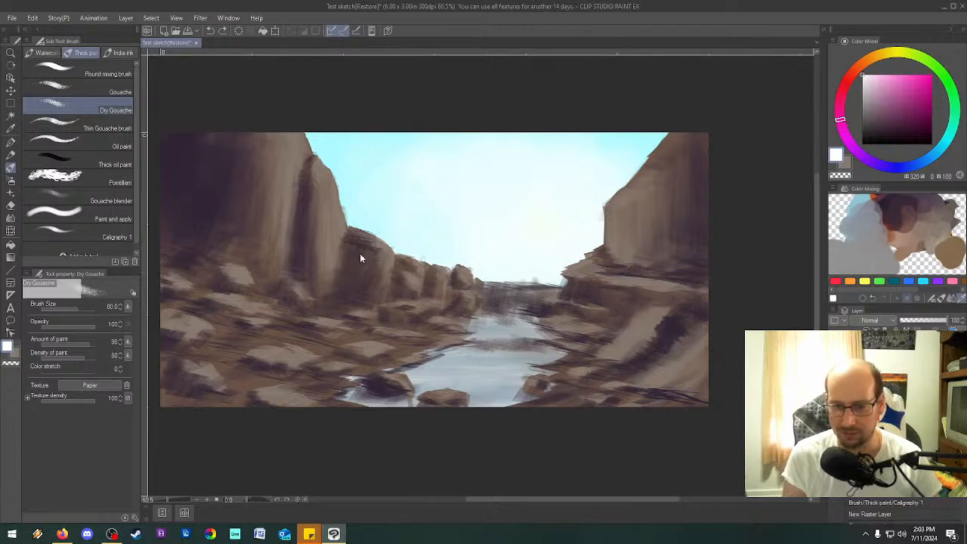
# Select the Thin Gouache brush, test white strokes on the right bank's ledge and undo them.
pyautogui.click(97, 127)
pyautogui.moveTo(580, 284); pyautogui.dragTo(624, 302)
pyautogui.moveTo(647, 262); pyautogui.dragTo(651, 335)
pyautogui.hotkey('ctrl', 'z')
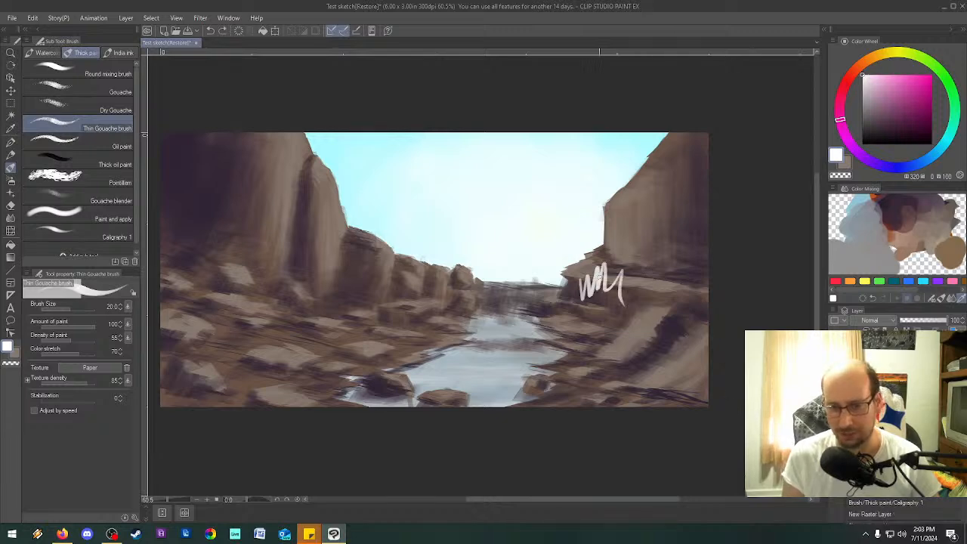
pyautogui.hotkey('ctrl', 'z')
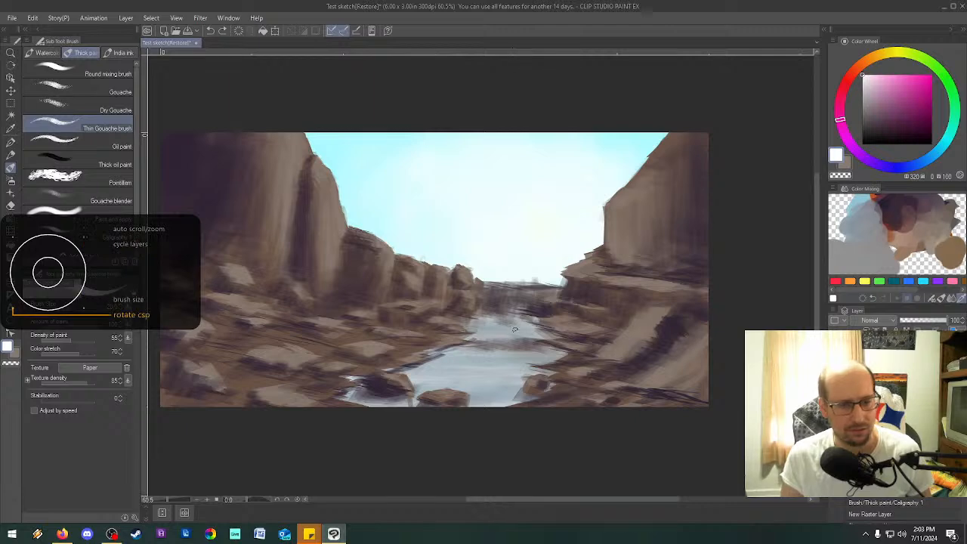
pyautogui.press('^')
pyautogui.press('^')
pyautogui.press('-')
pyautogui.press('-')
pyautogui.press('-')
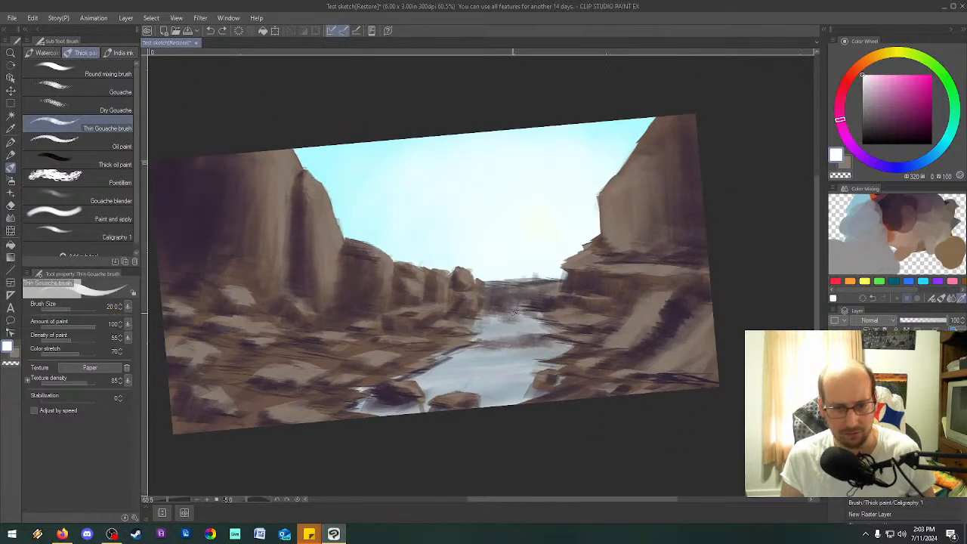
pyautogui.press('^')
pyautogui.press('^')
pyautogui.press('-')
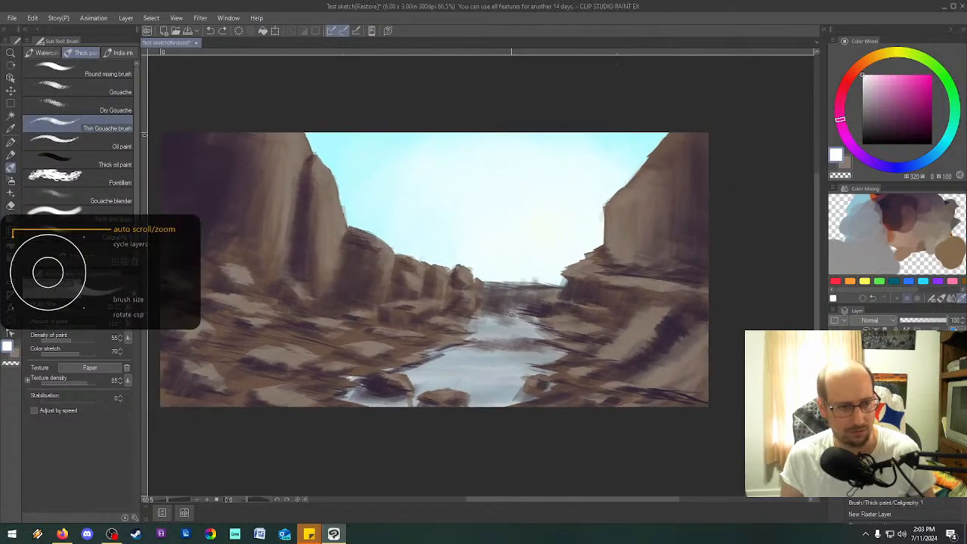
# Paint thin white vertical strokes at brush size 10 down the left edge of the dark drop at the river's far end.
pyautogui.scroll(12, 525, 304)
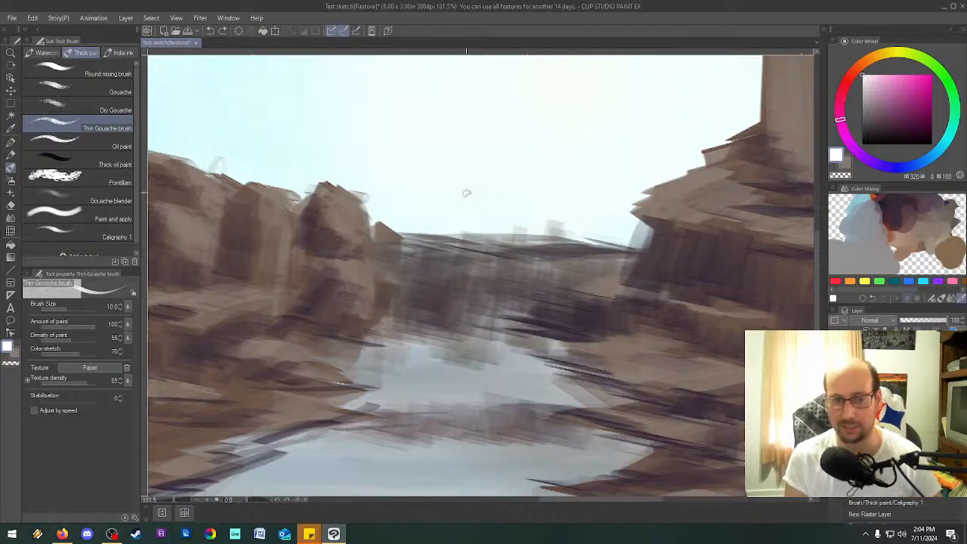
pyautogui.moveTo(402, 235); pyautogui.dragTo(405, 306)
pyautogui.moveTo(415, 262); pyautogui.dragTo(413, 318)
# Set the brush size to 30 and paint a waterfall of white vertical strokes across the whole drop at the river's far end.
pyautogui.press(']')
pyautogui.press(']')
pyautogui.press(']')
pyautogui.press(']')
pyautogui.press(']')
pyautogui.press(']')
pyautogui.moveTo(417, 236)
pyautogui.mouseDown()
pyautogui.moveTo(416, 306)
pyautogui.moveTo(451, 343)
pyautogui.mouseUp()
pyautogui.moveTo(563, 249)
pyautogui.mouseDown()
pyautogui.moveTo(563, 311)
pyautogui.moveTo(579, 304)
pyautogui.mouseUp()
pyautogui.moveTo(592, 248)
pyautogui.mouseDown()
pyautogui.moveTo(585, 299)
pyautogui.moveTo(591, 275)
pyautogui.moveTo(549, 302)
pyautogui.mouseUp()
pyautogui.scroll(-1, 565, 248)
pyautogui.moveTo(545, 247); pyautogui.dragTo(540, 332)
pyautogui.moveTo(541, 250)
pyautogui.mouseDown()
pyautogui.moveTo(521, 334)
pyautogui.moveTo(526, 255)
pyautogui.moveTo(525, 340)
pyautogui.mouseUp()
pyautogui.moveTo(519, 254); pyautogui.dragTo(516, 334)
pyautogui.moveTo(504, 230); pyautogui.dragTo(498, 340)
pyautogui.moveTo(491, 228)
pyautogui.mouseDown()
pyautogui.moveTo(487, 336)
pyautogui.moveTo(478, 325)
pyautogui.mouseUp()
pyautogui.moveTo(469, 257); pyautogui.dragTo(464, 323)
pyautogui.moveTo(459, 240); pyautogui.dragTo(457, 310)
pyautogui.moveTo(453, 244); pyautogui.dragTo(449, 337)
pyautogui.moveTo(494, 246); pyautogui.dragTo(474, 299)
pyautogui.moveTo(502, 251)
pyautogui.mouseDown()
pyautogui.moveTo(490, 320)
pyautogui.moveTo(501, 328)
pyautogui.mouseUp()
pyautogui.moveTo(529, 282); pyautogui.dragTo(515, 335)
# Paint a row of short white vertical strokes along the dark step across the river below the waterfall.
pyautogui.moveTo(384, 411); pyautogui.dragTo(385, 431)
pyautogui.moveTo(394, 411)
pyautogui.mouseDown()
pyautogui.moveTo(396, 429)
pyautogui.moveTo(406, 429)
pyautogui.mouseUp()
pyautogui.moveTo(416, 408); pyautogui.dragTo(435, 451)
pyautogui.moveTo(542, 408)
pyautogui.mouseDown()
pyautogui.moveTo(543, 434)
pyautogui.moveTo(560, 434)
pyautogui.moveTo(541, 435)
pyautogui.mouseUp()
pyautogui.moveTo(527, 412)
pyautogui.mouseDown()
pyautogui.moveTo(526, 431)
pyautogui.moveTo(482, 439)
pyautogui.mouseUp()
pyautogui.moveTo(474, 408)
pyautogui.mouseDown()
pyautogui.moveTo(473, 437)
pyautogui.moveTo(456, 438)
pyautogui.mouseUp()
pyautogui.moveTo(450, 412); pyautogui.dragTo(442, 437)
pyautogui.moveTo(435, 412); pyautogui.dragTo(434, 427)
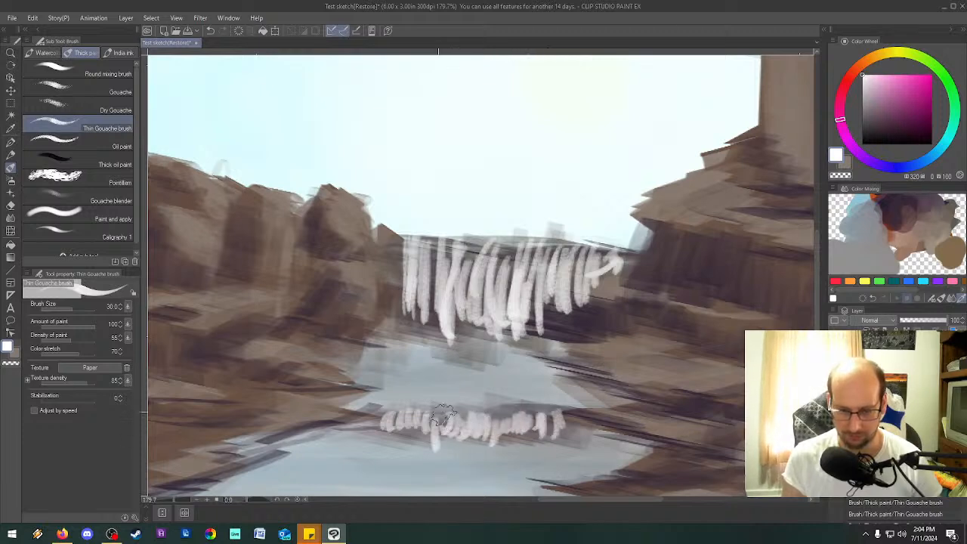
pyautogui.moveTo(466, 248); pyautogui.dragTo(465, 245)
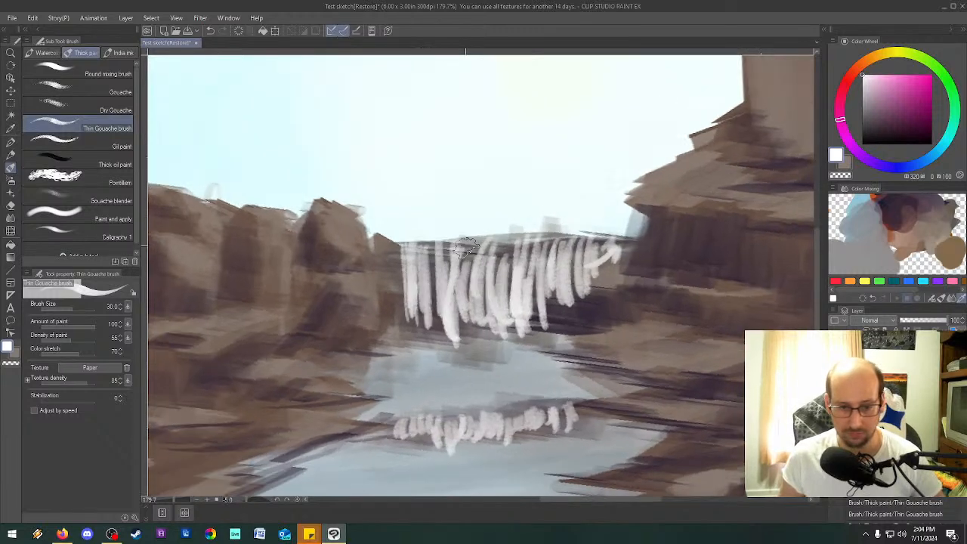
pyautogui.scroll(-2, 464, 247)
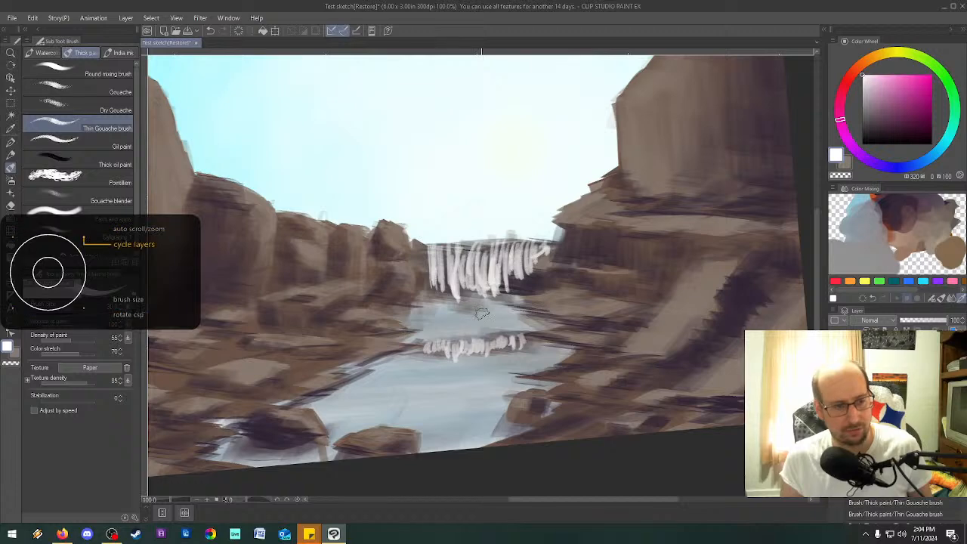
pyautogui.press(']')
pyautogui.press(']')
pyautogui.press(']')
pyautogui.press(']')
pyautogui.press(']')
pyautogui.press(']')
pyautogui.press(']')
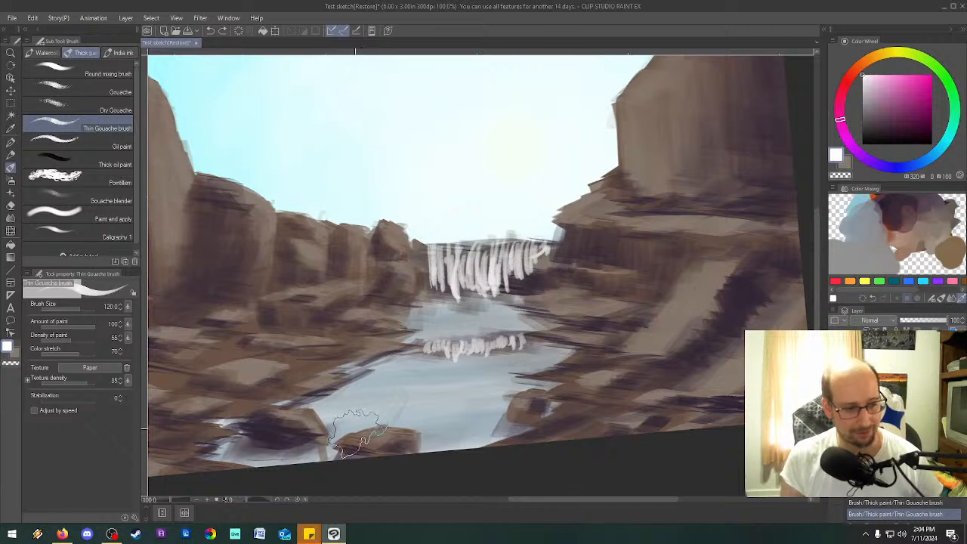
pyautogui.click(90, 73)
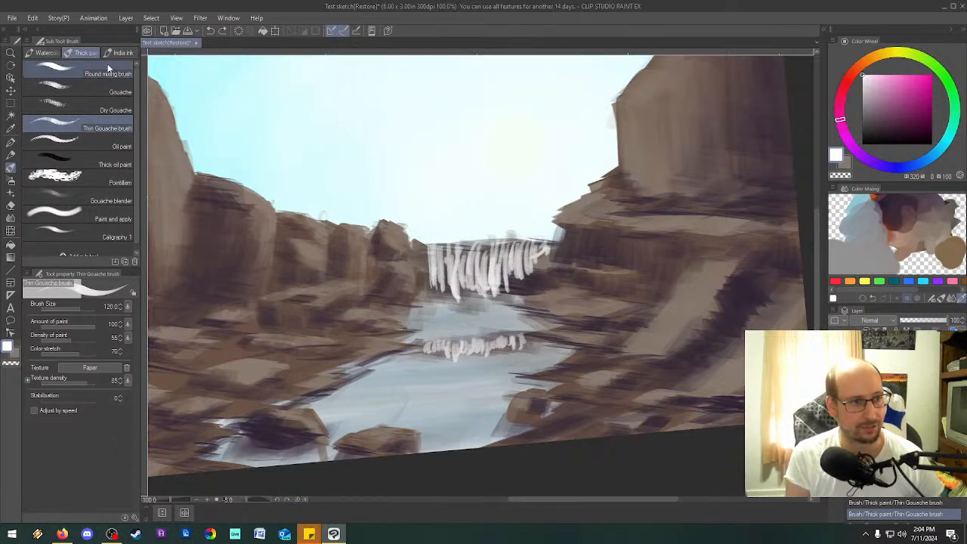
# Select the Caligraphy 1 brush, set its angle to 188.4 and add thin white streaks to the waterfall.
pyautogui.click(91, 236)
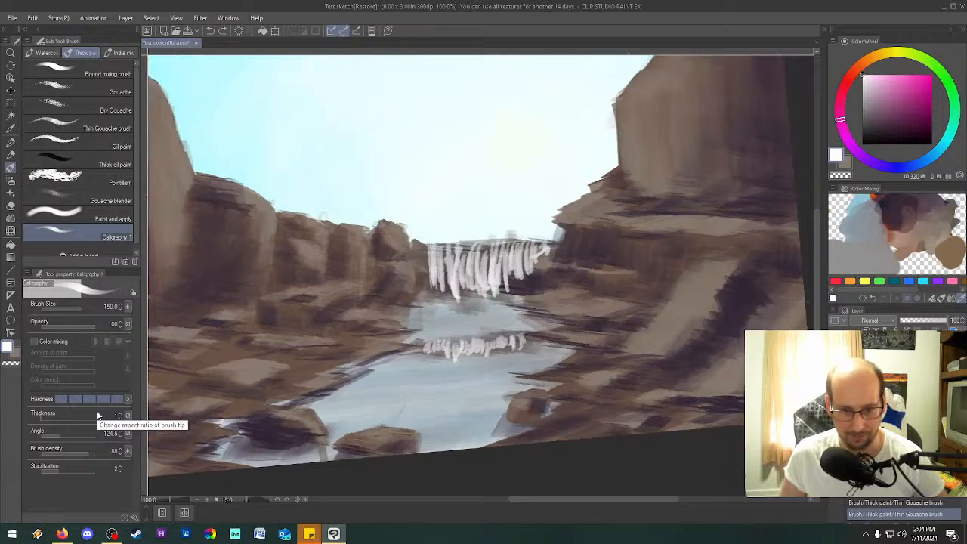
pyautogui.press('^')
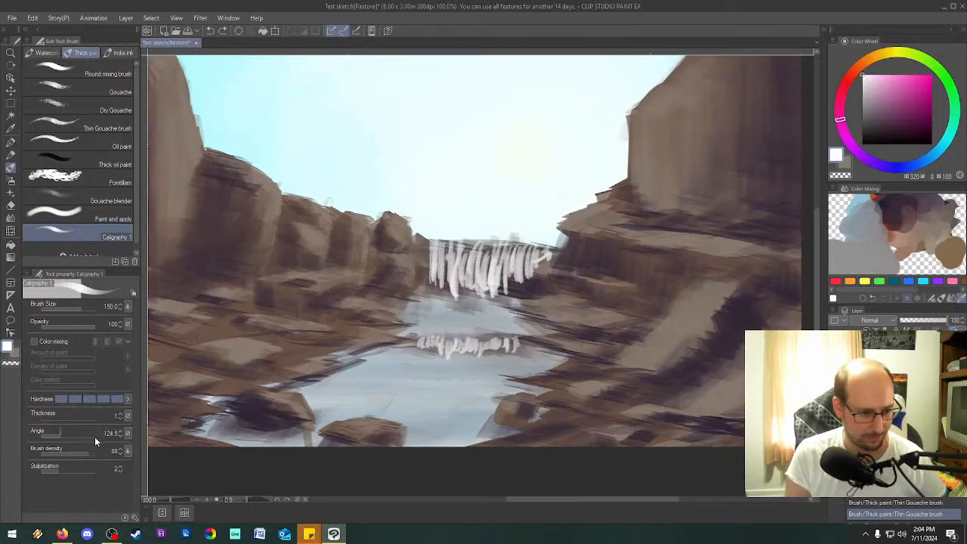
pyautogui.moveTo(64, 438)
pyautogui.mouseDown()
pyautogui.moveTo(54, 434)
pyautogui.moveTo(69, 431)
pyautogui.mouseUp()
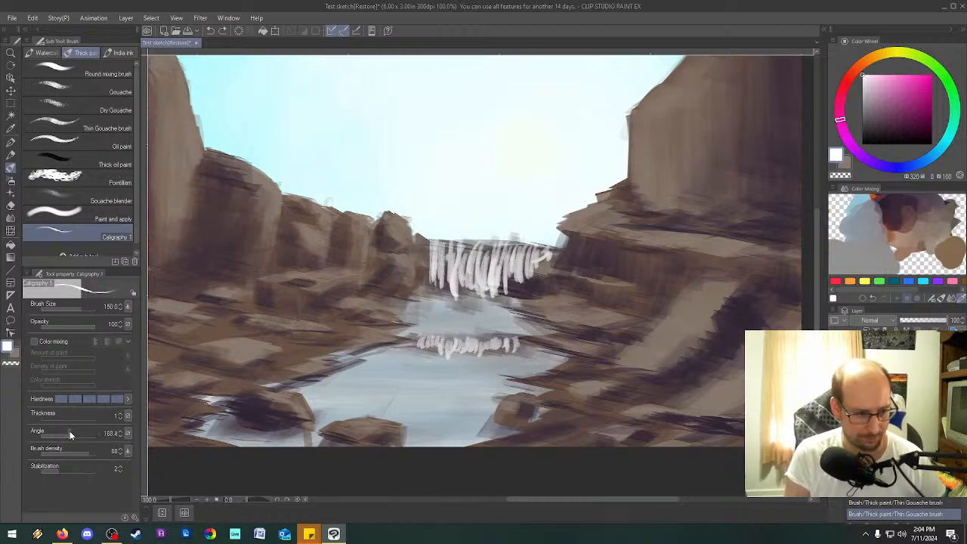
pyautogui.moveTo(448, 257); pyautogui.dragTo(460, 289)
pyautogui.moveTo(486, 254); pyautogui.dragTo(480, 278)
pyautogui.moveTo(500, 253)
pyautogui.mouseDown()
pyautogui.moveTo(493, 291)
pyautogui.moveTo(503, 289)
pyautogui.mouseUp()
pyautogui.moveTo(532, 253)
pyautogui.mouseDown()
pyautogui.moveTo(526, 274)
pyautogui.moveTo(506, 261)
pyautogui.moveTo(446, 257)
pyautogui.mouseUp()
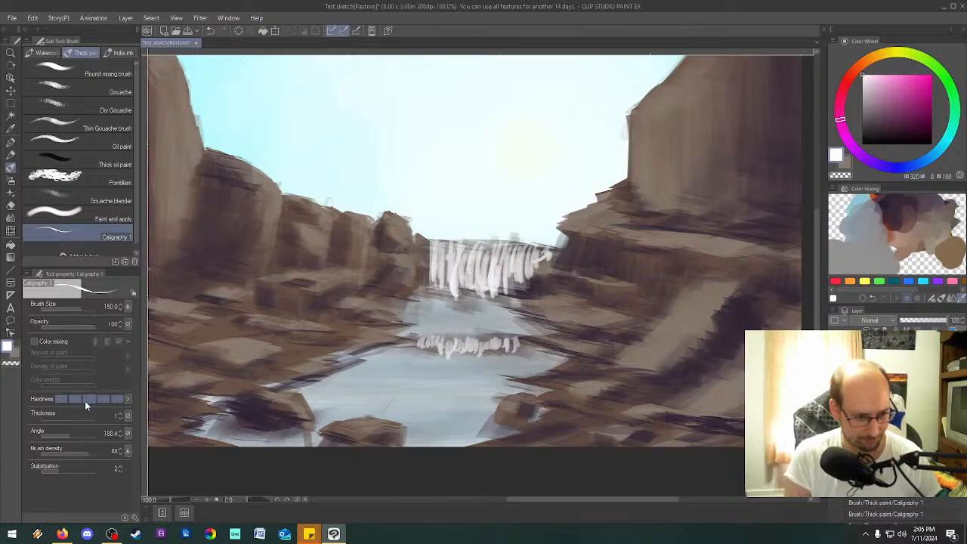
pyautogui.click(45, 417)
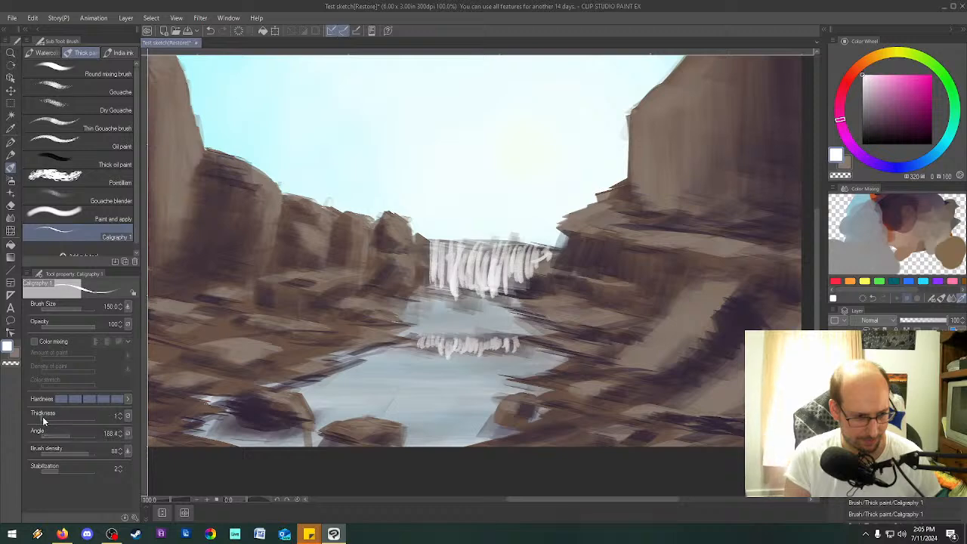
pyautogui.moveTo(59, 435); pyautogui.dragTo(73, 435)
pyautogui.moveTo(257, 318); pyautogui.dragTo(313, 355)
pyautogui.hotkey('ctrl', 'z')
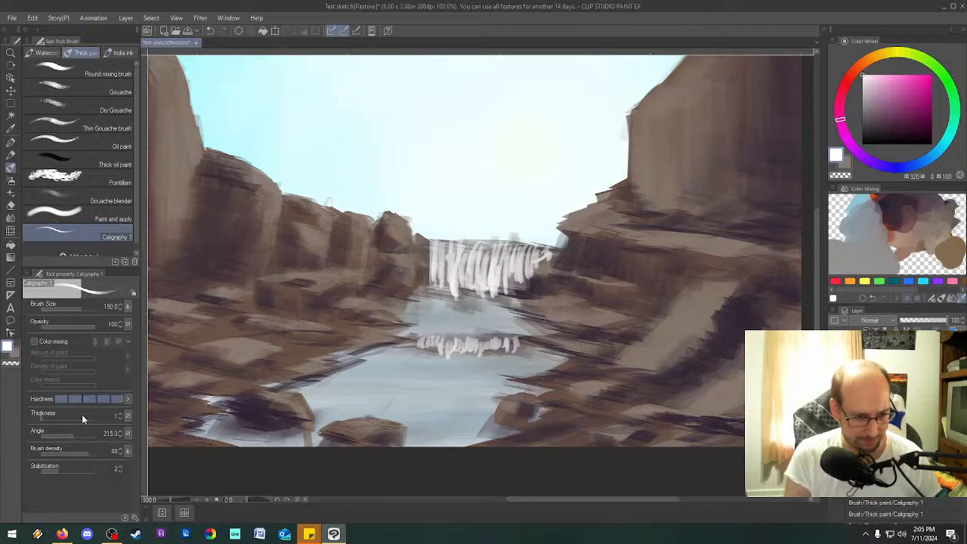
# Set the brush angle to 181.7 and the size to 30, and fill out the waterfall with white streaks down to its base.
pyautogui.click(73, 433)
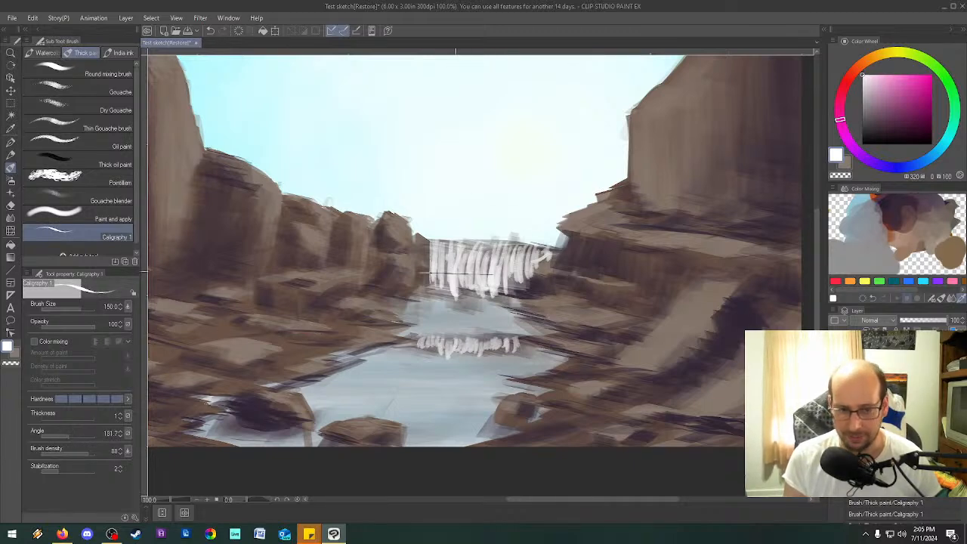
pyautogui.press('[')
pyautogui.press('[')
pyautogui.press('[')
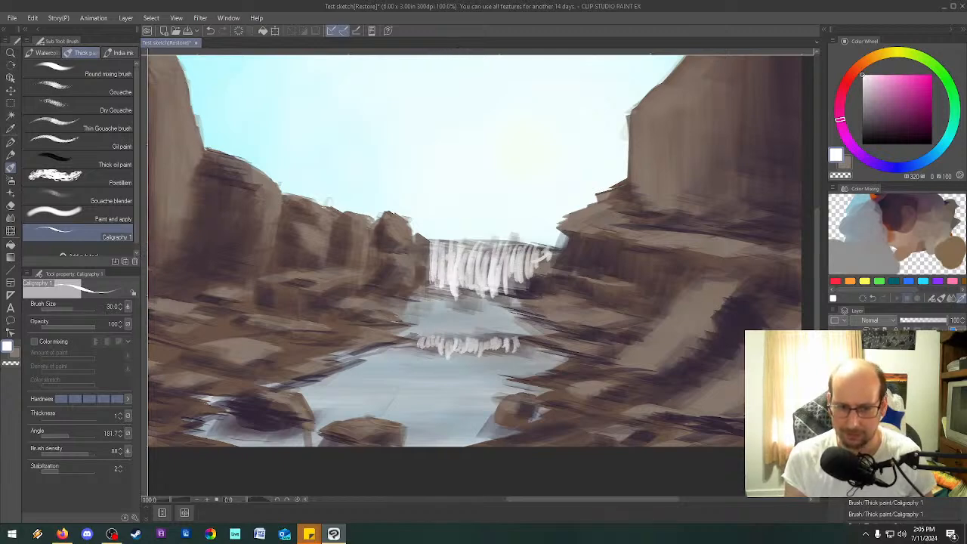
pyautogui.moveTo(502, 250); pyautogui.dragTo(498, 292)
pyautogui.moveTo(513, 269)
pyautogui.mouseDown()
pyautogui.moveTo(510, 294)
pyautogui.moveTo(520, 300)
pyautogui.mouseUp()
pyautogui.moveTo(531, 266); pyautogui.dragTo(530, 287)
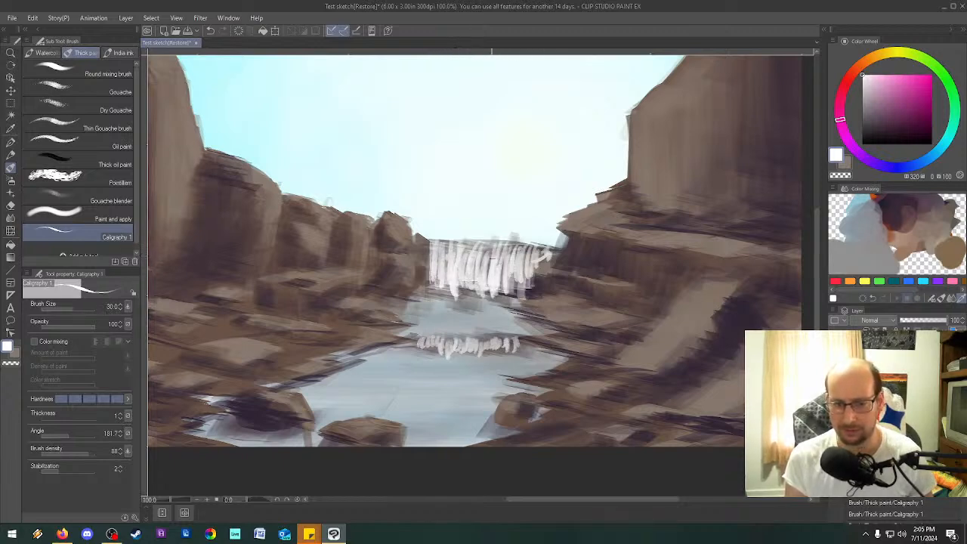
pyautogui.moveTo(465, 243)
pyautogui.mouseDown()
pyautogui.moveTo(480, 263)
pyautogui.moveTo(529, 259)
pyautogui.mouseUp()
pyautogui.moveTo(438, 269)
pyautogui.mouseDown()
pyautogui.moveTo(430, 291)
pyautogui.moveTo(437, 301)
pyautogui.mouseUp()
pyautogui.moveTo(457, 286)
pyautogui.mouseDown()
pyautogui.moveTo(457, 307)
pyautogui.moveTo(517, 299)
pyautogui.mouseUp()
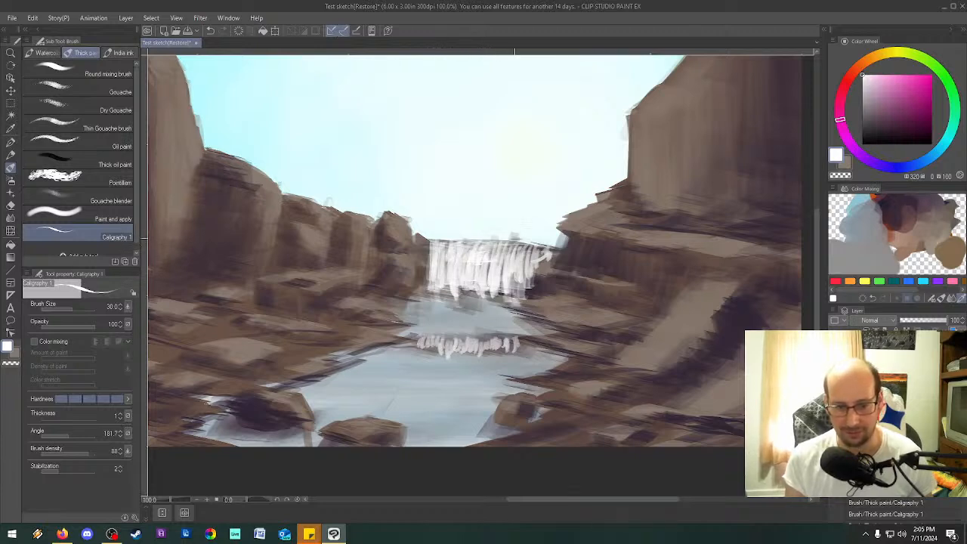
pyautogui.moveTo(531, 253); pyautogui.dragTo(522, 291)
pyautogui.moveTo(432, 293); pyautogui.dragTo(452, 293)
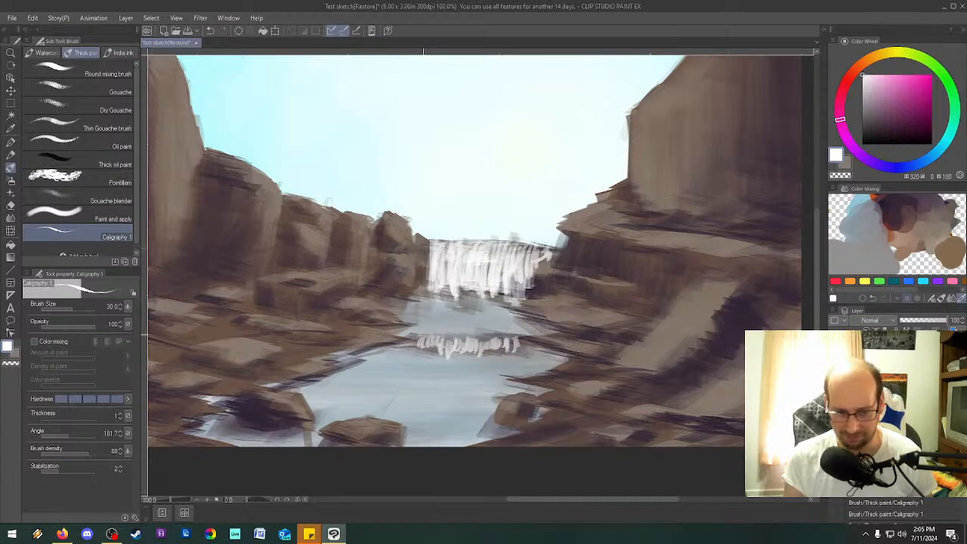
# Set the brush size to 80 and paint thin white ripples in the pool below the waterfall and a highlight along the waterfall's top edge.
pyautogui.press('[')
pyautogui.press('[')
pyautogui.press('[')
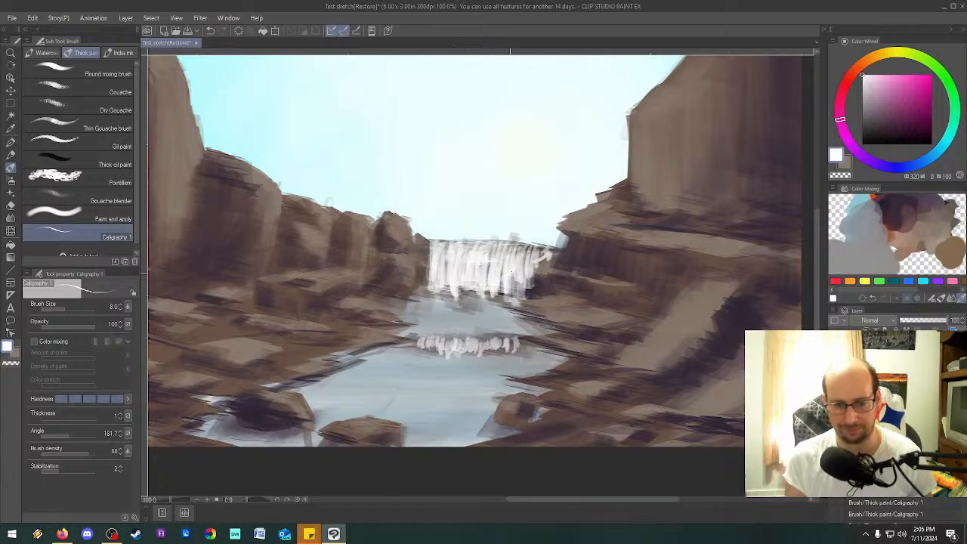
pyautogui.press(']')
pyautogui.press(']')
pyautogui.press(']')
pyautogui.press(']')
pyautogui.press(']')
pyautogui.press(']')
pyautogui.press(']')
pyautogui.press(']')
pyautogui.press(']')
pyautogui.press(']')
pyautogui.press(']')
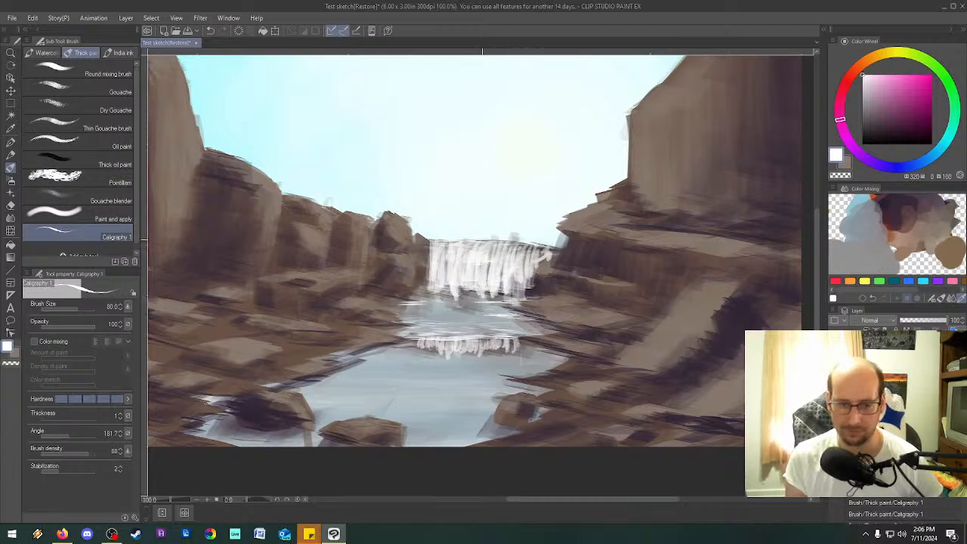
pyautogui.moveTo(491, 242); pyautogui.dragTo(551, 244)
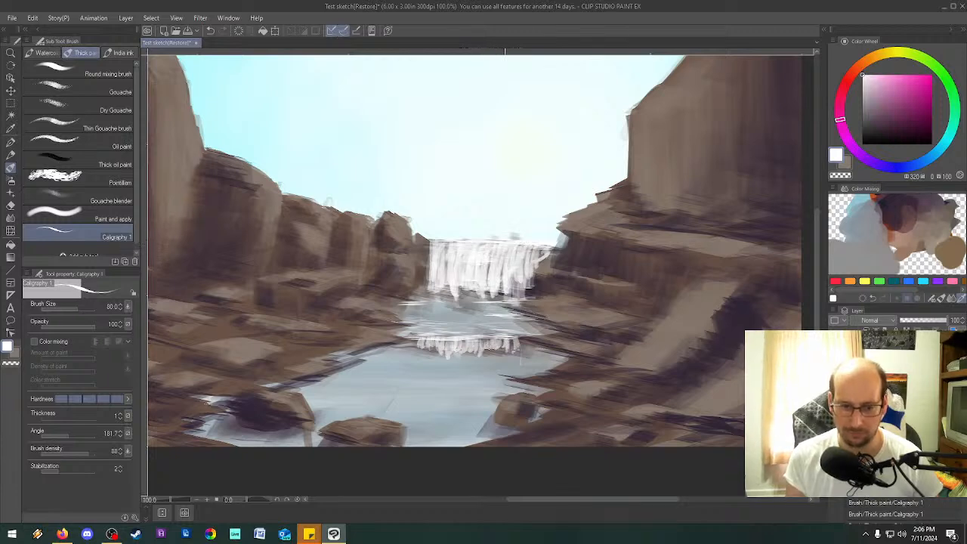
# Paint thin white horizontal ripples along both banks and across the middle of the lower pool.
pyautogui.moveTo(530, 348); pyautogui.dragTo(586, 358)
pyautogui.moveTo(387, 335)
pyautogui.mouseDown()
pyautogui.moveTo(425, 337)
pyautogui.moveTo(302, 370)
pyautogui.mouseUp()
pyautogui.moveTo(485, 375); pyautogui.dragTo(596, 391)
pyautogui.moveTo(496, 357); pyautogui.dragTo(523, 358)
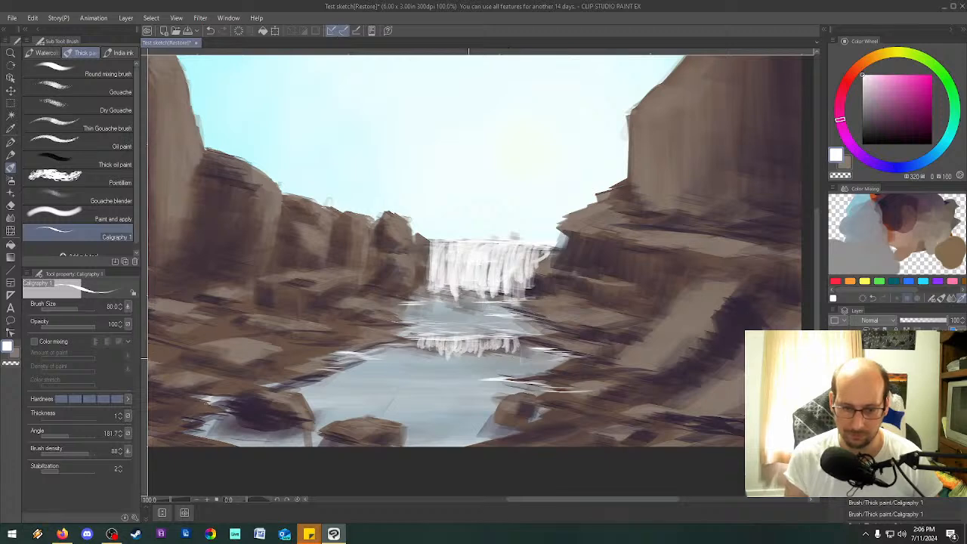
pyautogui.moveTo(381, 409); pyautogui.dragTo(450, 406)
pyautogui.moveTo(405, 414); pyautogui.dragTo(446, 416)
pyautogui.moveTo(485, 350); pyautogui.dragTo(559, 360)
pyautogui.moveTo(484, 367); pyautogui.dragTo(390, 376)
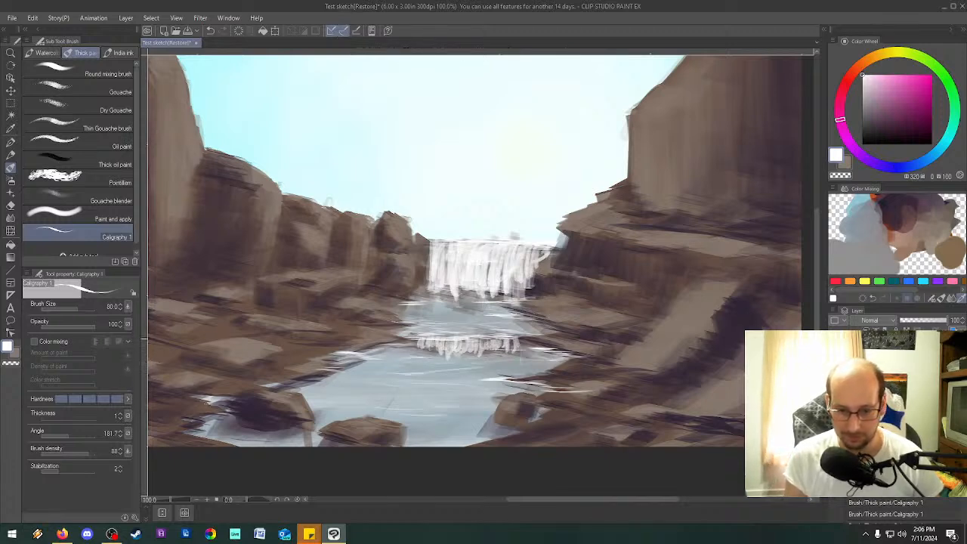
# Add white ripples just above the small cascade and around the foreground rocks at the river's near end.
pyautogui.moveTo(400, 333); pyautogui.dragTo(473, 335)
pyautogui.moveTo(450, 329); pyautogui.dragTo(500, 318)
pyautogui.moveTo(510, 411)
pyautogui.mouseDown()
pyautogui.moveTo(547, 411)
pyautogui.moveTo(484, 409)
pyautogui.moveTo(559, 412)
pyautogui.moveTo(505, 419)
pyautogui.mouseUp()
pyautogui.moveTo(522, 426)
pyautogui.mouseDown()
pyautogui.moveTo(497, 431)
pyautogui.moveTo(498, 444)
pyautogui.mouseUp()
pyautogui.moveTo(344, 437)
pyautogui.mouseDown()
pyautogui.moveTo(379, 437)
pyautogui.moveTo(284, 439)
pyautogui.moveTo(457, 428)
pyautogui.moveTo(317, 446)
pyautogui.moveTo(456, 444)
pyautogui.mouseUp()
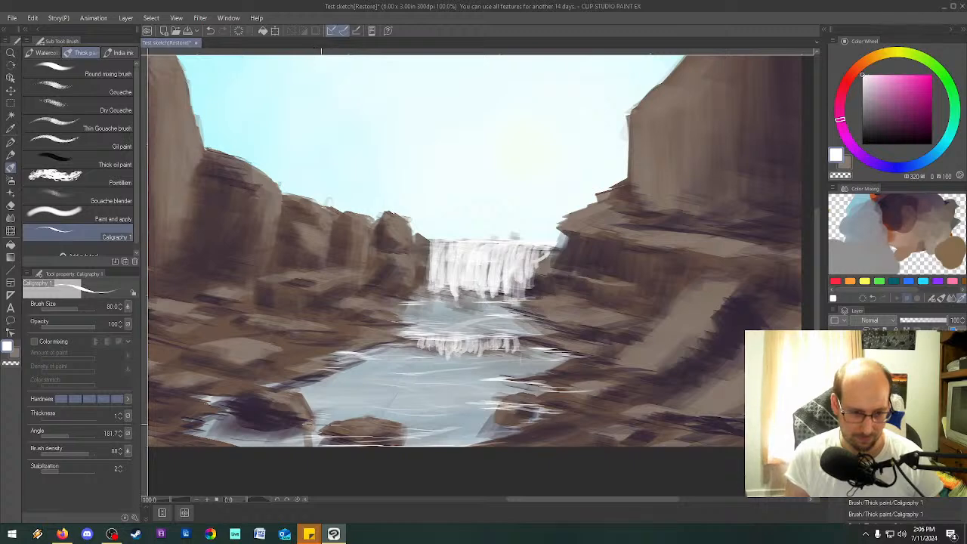
# Set the brush size to 70 and add white ripples around the dark foreground rock and across the near edge of the river.
pyautogui.press('[')
pyautogui.press('[')
pyautogui.press('[')
pyautogui.press('[')
pyautogui.press('[')
pyautogui.press('[')
pyautogui.press('[')
pyautogui.press('[')
pyautogui.press('[')
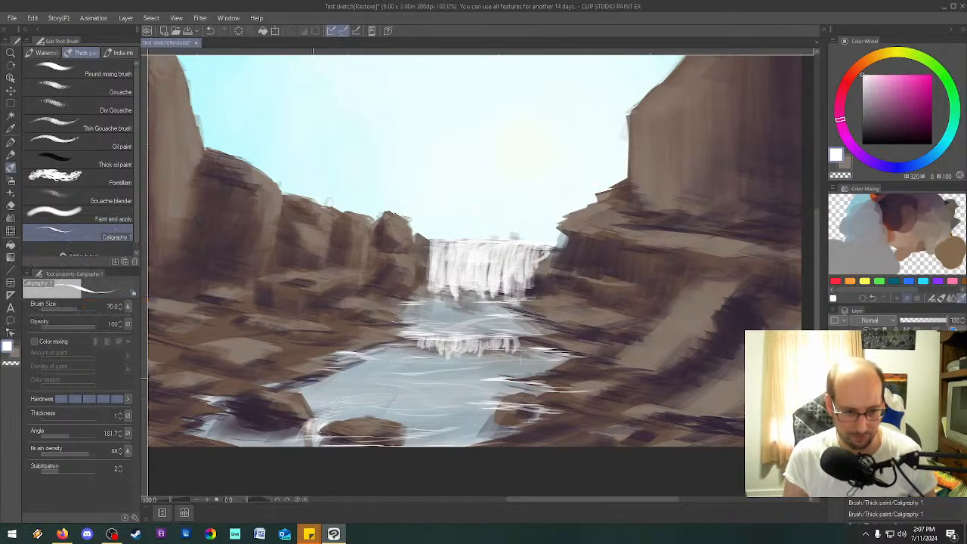
pyautogui.moveTo(209, 421)
pyautogui.mouseDown()
pyautogui.moveTo(188, 427)
pyautogui.moveTo(188, 419)
pyautogui.moveTo(182, 431)
pyautogui.moveTo(251, 443)
pyautogui.moveTo(244, 424)
pyautogui.moveTo(301, 426)
pyautogui.moveTo(193, 434)
pyautogui.mouseUp()
pyautogui.moveTo(446, 435); pyautogui.dragTo(407, 435)
pyautogui.moveTo(420, 437)
pyautogui.mouseDown()
pyautogui.moveTo(388, 441)
pyautogui.moveTo(470, 445)
pyautogui.moveTo(514, 425)
pyautogui.mouseUp()
pyautogui.moveTo(511, 425); pyautogui.dragTo(379, 427)
pyautogui.moveTo(255, 423); pyautogui.dragTo(236, 422)
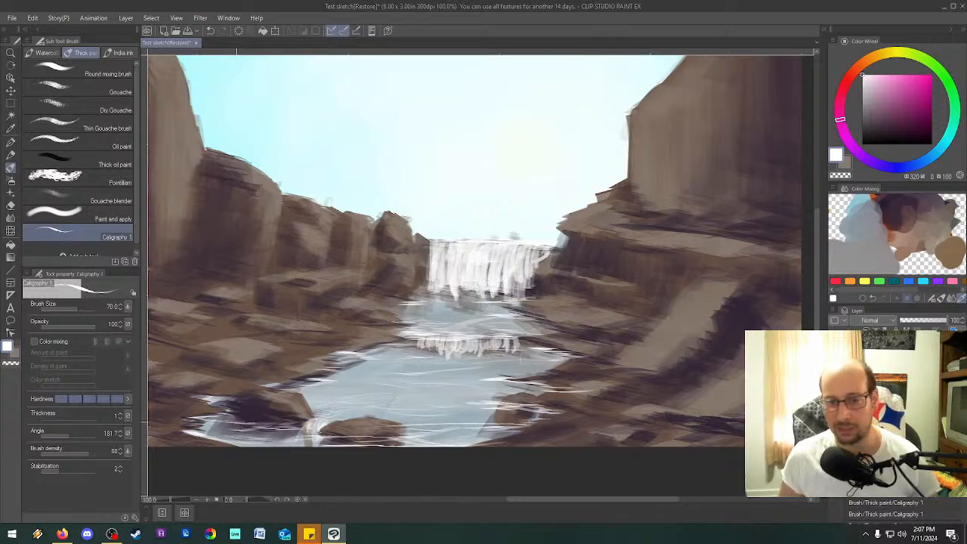
pyautogui.scroll(-5, 237, 422)
pyautogui.scroll(3, 237, 421)
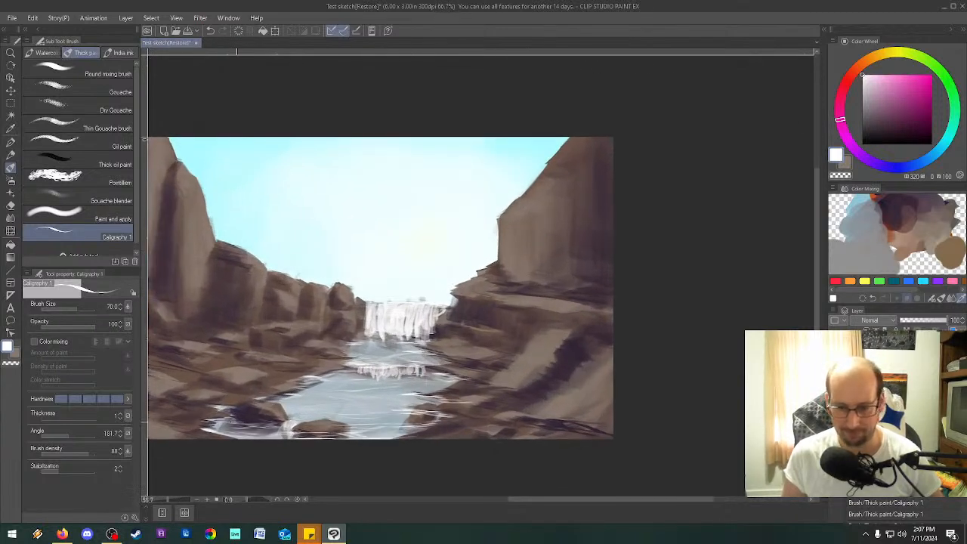
pyautogui.moveTo(236, 422); pyautogui.dragTo(137, 426)
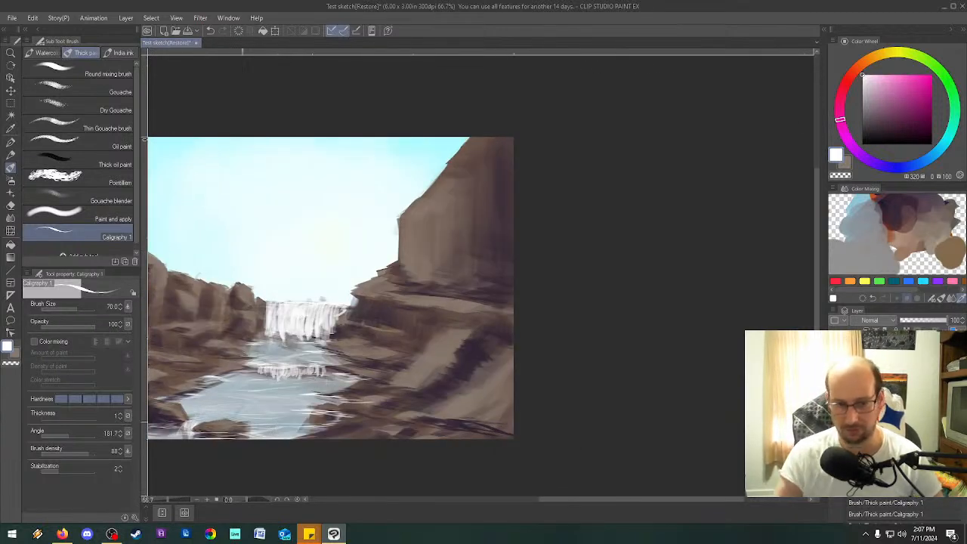
pyautogui.moveTo(671, 510)
pyautogui.mouseDown()
pyautogui.moveTo(558, 502)
pyautogui.moveTo(594, 503)
pyautogui.moveTo(582, 509)
pyautogui.mouseUp()
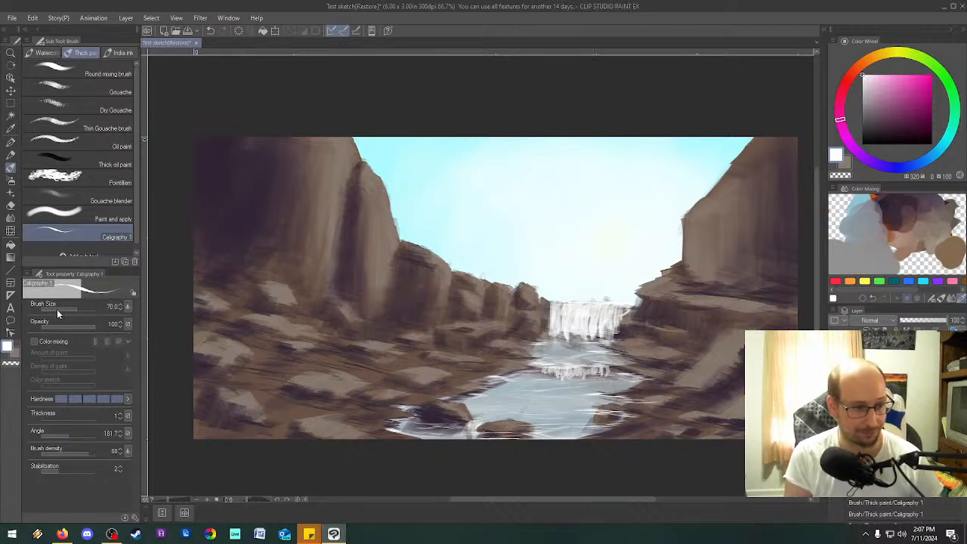
# Set the Caligraphy 1 brush's angle to 87.5.
pyautogui.moveTo(54, 306)
pyautogui.mouseDown()
pyautogui.moveTo(68, 305)
pyautogui.moveTo(61, 324)
pyautogui.moveTo(95, 323)
pyautogui.mouseUp()
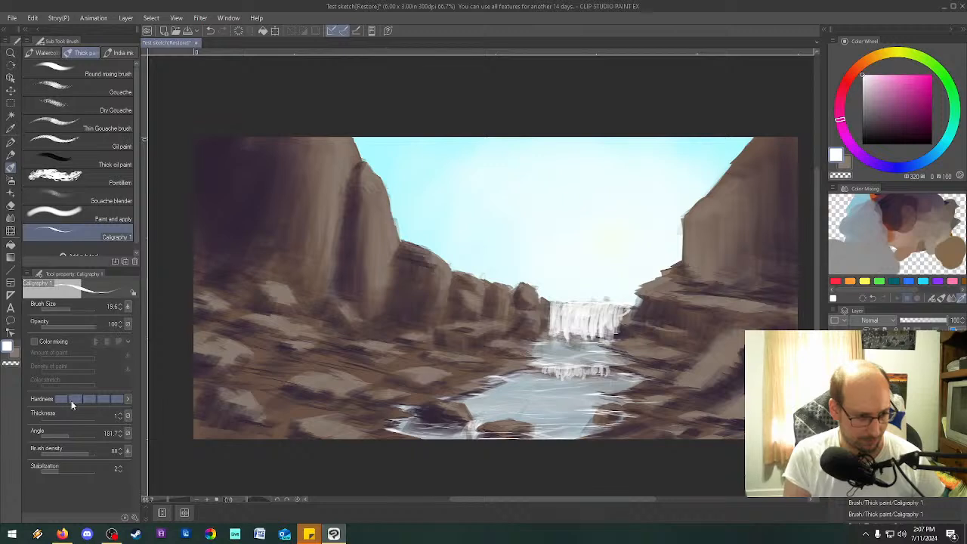
pyautogui.moveTo(62, 431); pyautogui.dragTo(51, 435)
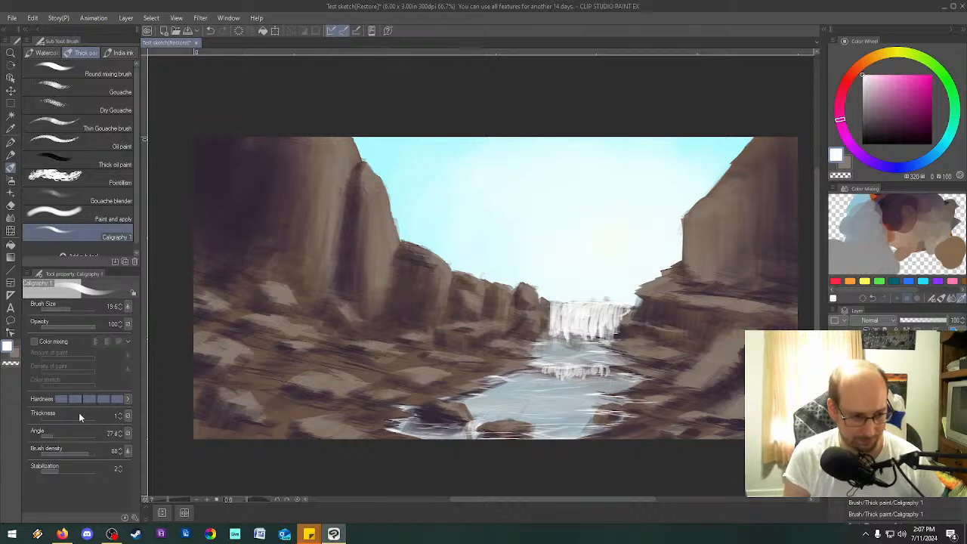
pyautogui.moveTo(53, 434); pyautogui.dragTo(55, 435)
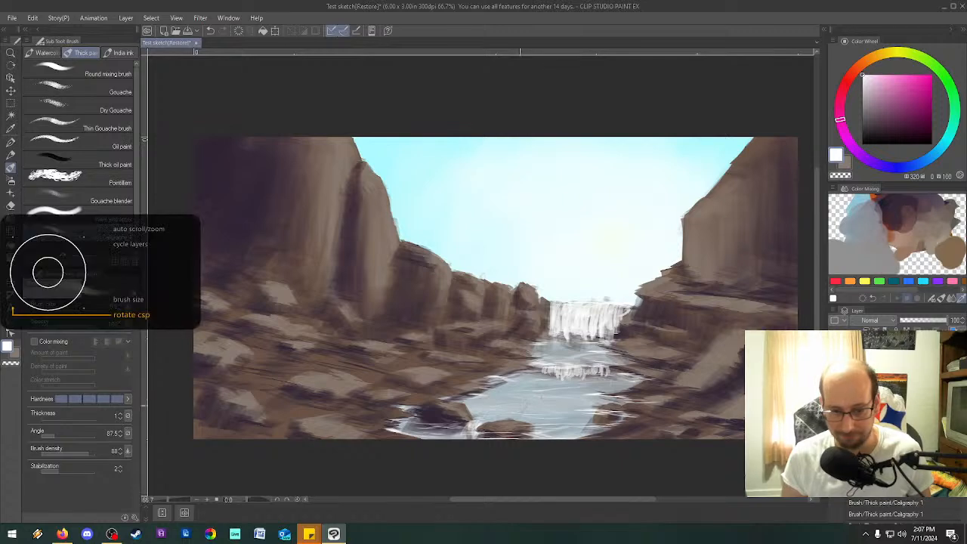
pyautogui.scroll(6, 509, 418)
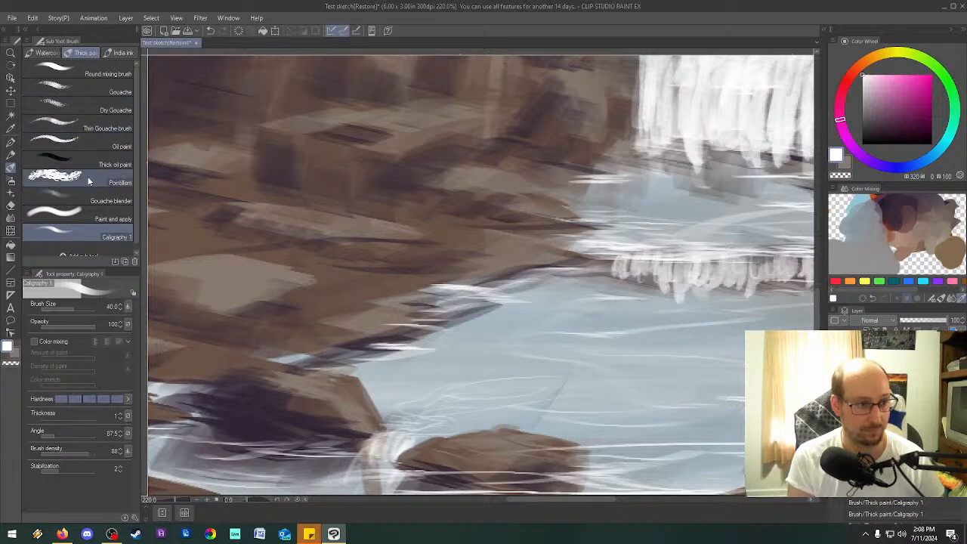
# Pick a near-black color, set the brush size to 17 and paint two standing figures with cast shadows on the central foreground rock.
pyautogui.moveTo(903, 134); pyautogui.dragTo(869, 141)
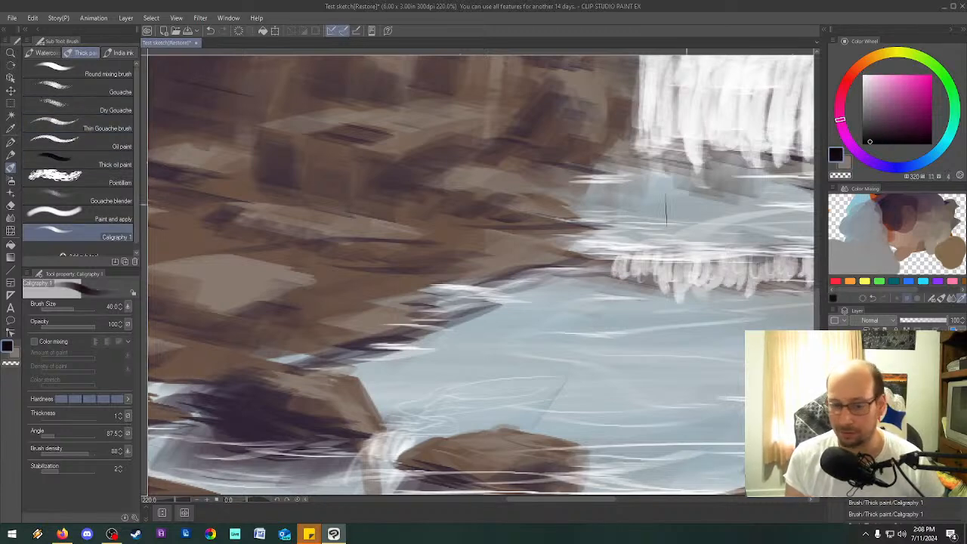
pyautogui.press('[')
pyautogui.press('[')
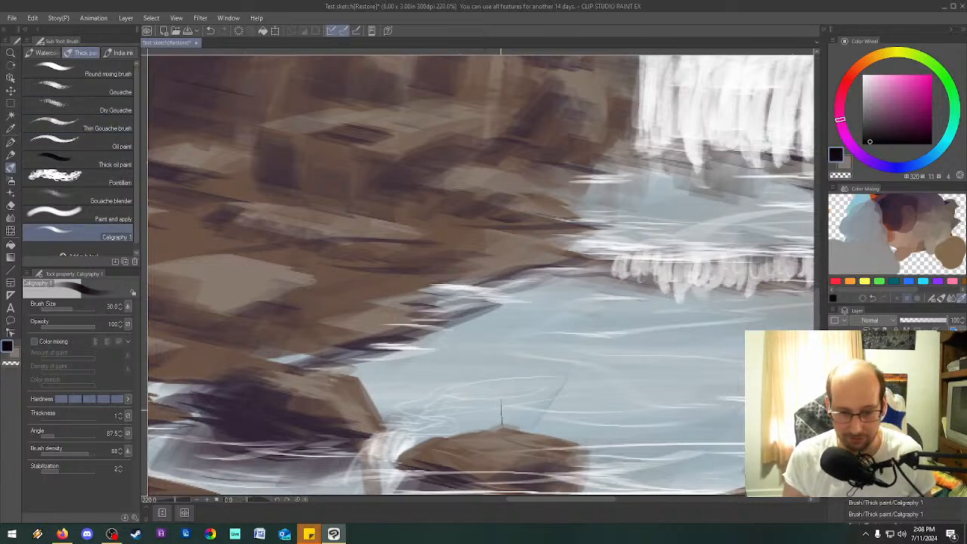
pyautogui.press('[')
pyautogui.press('[')
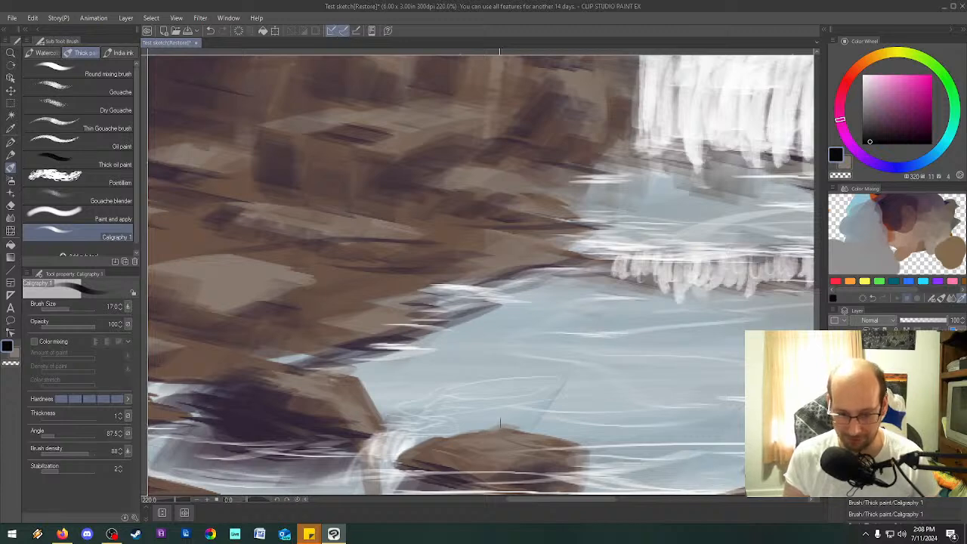
pyautogui.moveTo(499, 431); pyautogui.dragTo(507, 432)
pyautogui.moveTo(503, 388); pyautogui.dragTo(500, 426)
pyautogui.moveTo(506, 405)
pyautogui.mouseDown()
pyautogui.moveTo(506, 425)
pyautogui.moveTo(521, 440)
pyautogui.moveTo(523, 432)
pyautogui.moveTo(528, 449)
pyautogui.moveTo(525, 402)
pyautogui.moveTo(519, 445)
pyautogui.mouseUp()
pyautogui.moveTo(525, 397)
pyautogui.mouseDown()
pyautogui.moveTo(528, 446)
pyautogui.moveTo(498, 441)
pyautogui.moveTo(475, 482)
pyautogui.mouseUp()
pyautogui.moveTo(495, 456); pyautogui.dragTo(474, 474)
pyautogui.moveTo(520, 440); pyautogui.dragTo(496, 491)
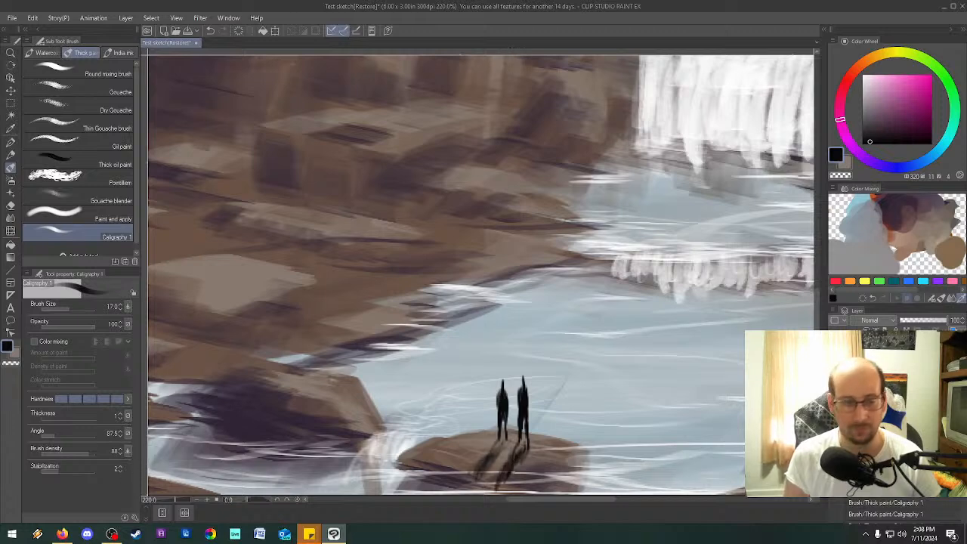
pyautogui.scroll(-4, 182, 186)
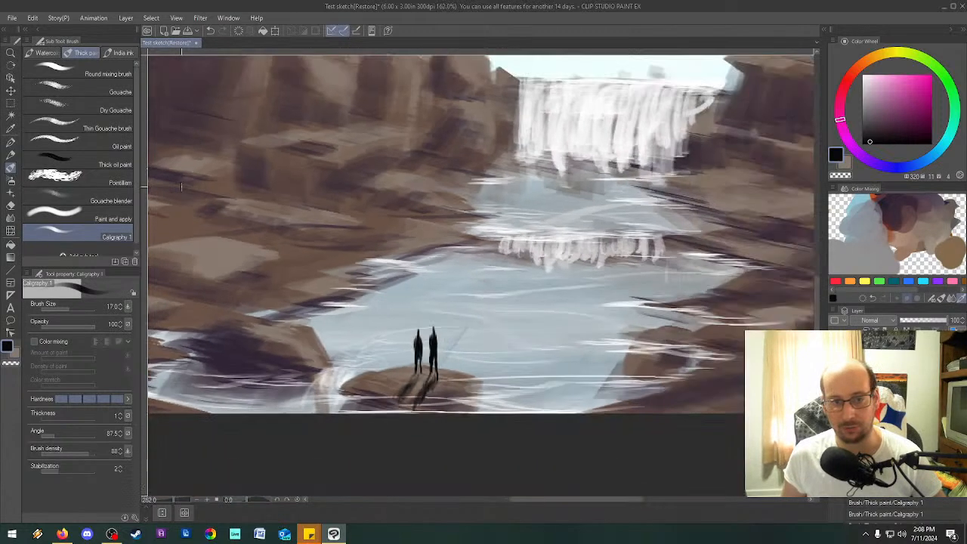
pyautogui.scroll(-2, 181, 186)
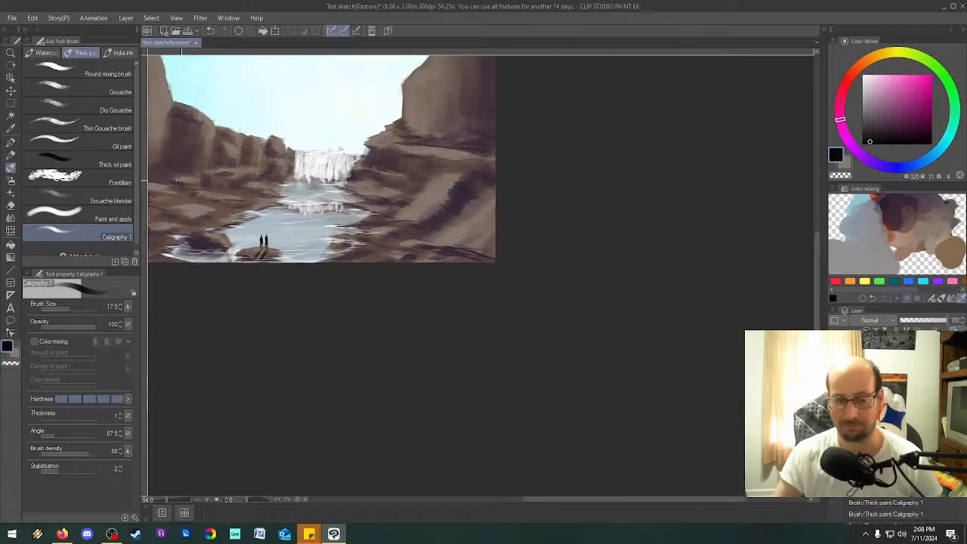
pyautogui.scroll(1, 181, 186)
pyautogui.moveTo(817, 378); pyautogui.dragTo(816, 339)
pyautogui.moveTo(714, 500); pyautogui.dragTo(626, 476)
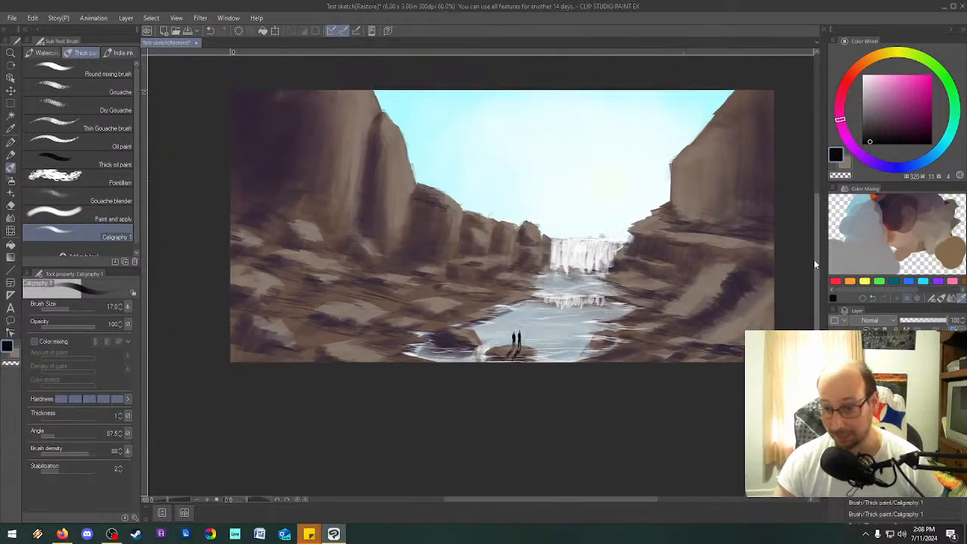
pyautogui.moveTo(814, 259); pyautogui.dragTo(820, 240)
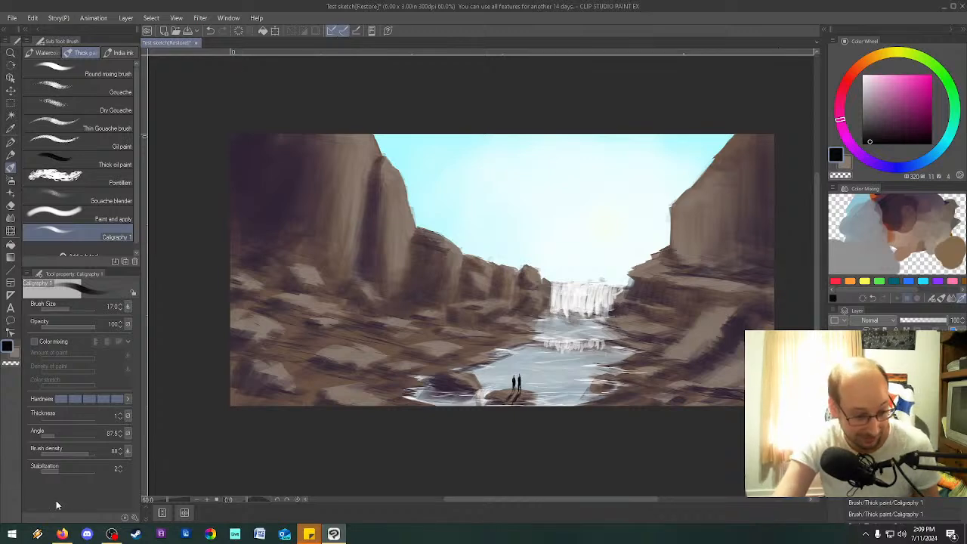
# Switch to Firefox to check the live stream's analytics in YouTube Studio, and return to the painting in Clip Studio Paint.
pyautogui.click(62, 534)
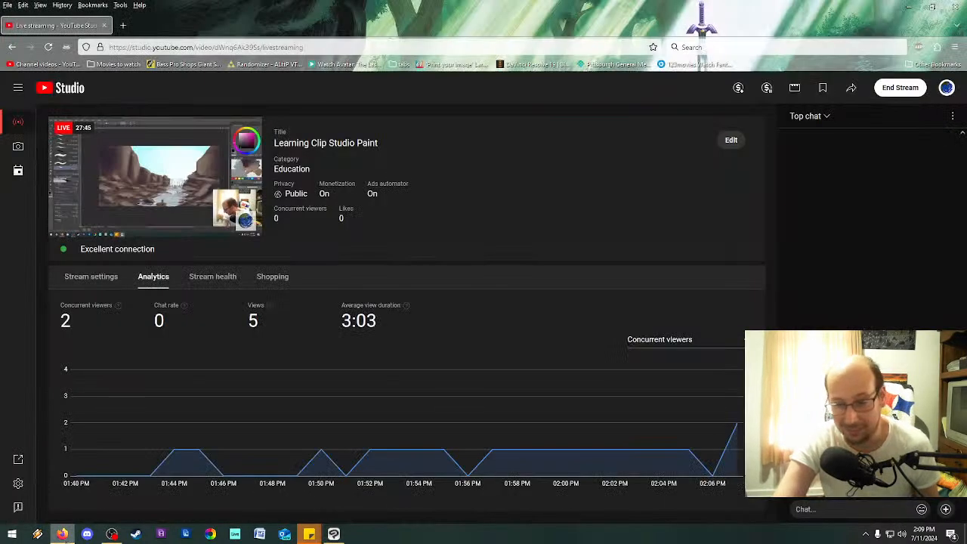
pyautogui.click(63, 534)
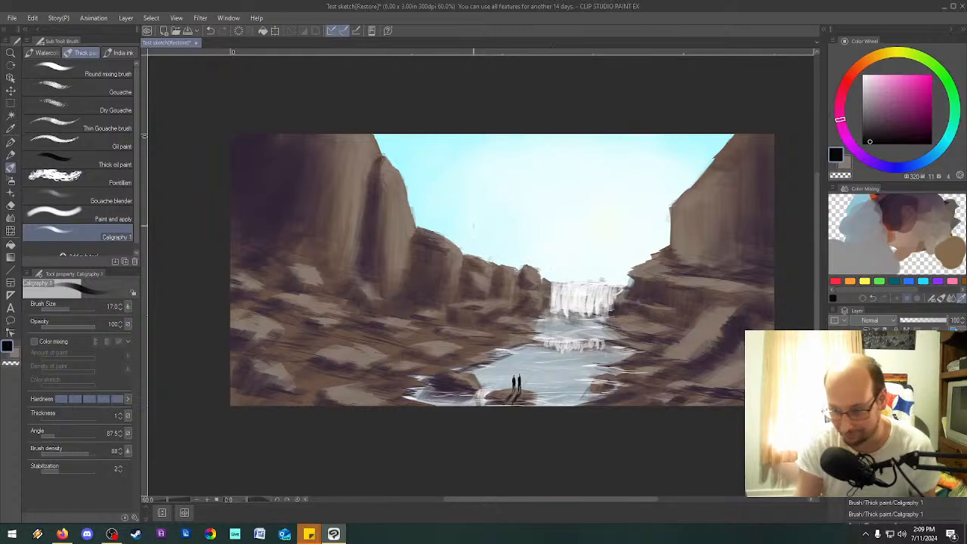
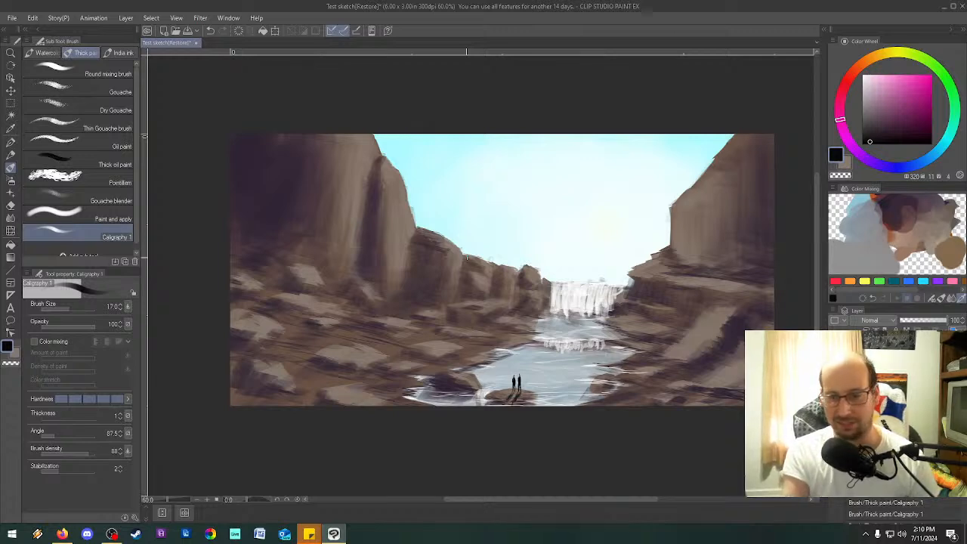
# Set the Caligraphy 1 brush to angle 70.7, brush size 60 and brush density 100.
pyautogui.press('v')
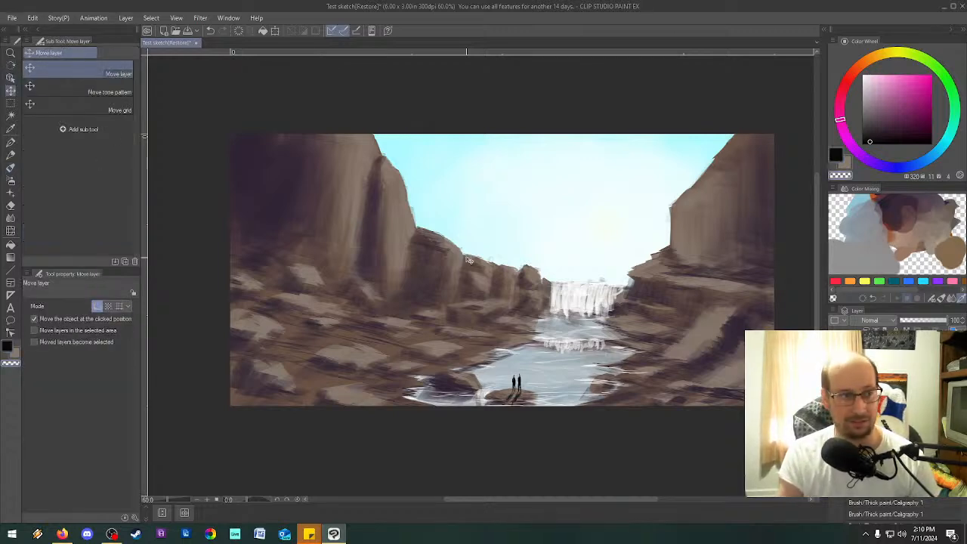
pyautogui.click(11, 168)
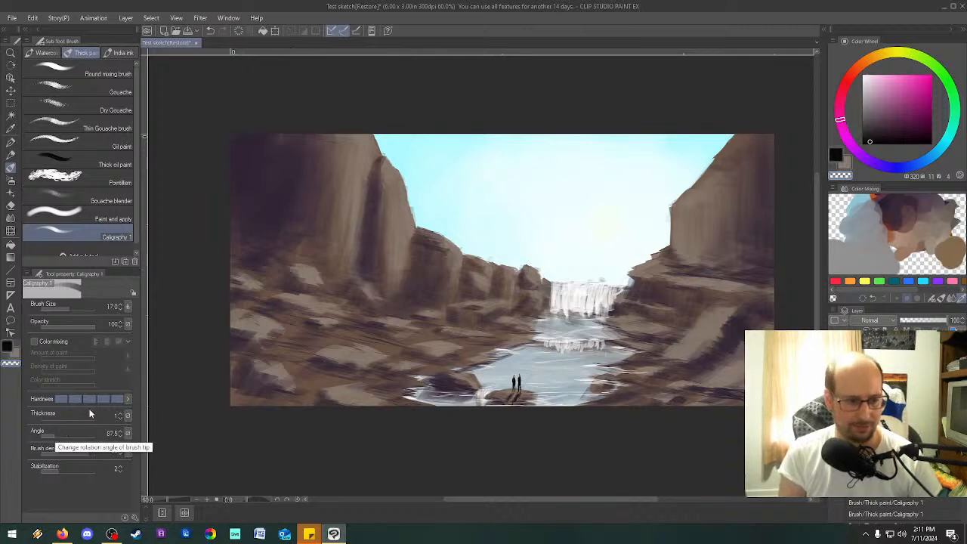
pyautogui.press(']')
pyautogui.press('[')
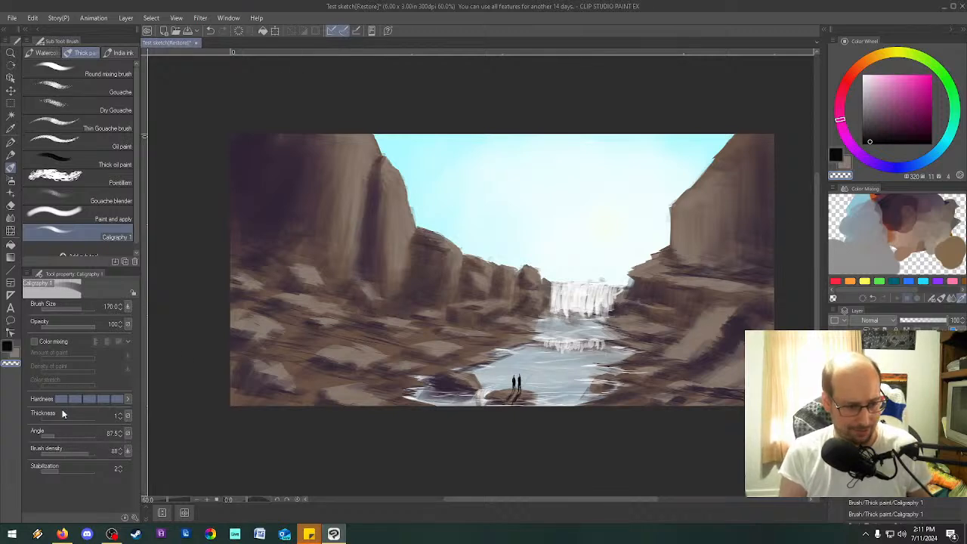
pyautogui.click(55, 431)
pyautogui.moveTo(55, 431); pyautogui.dragTo(56, 431)
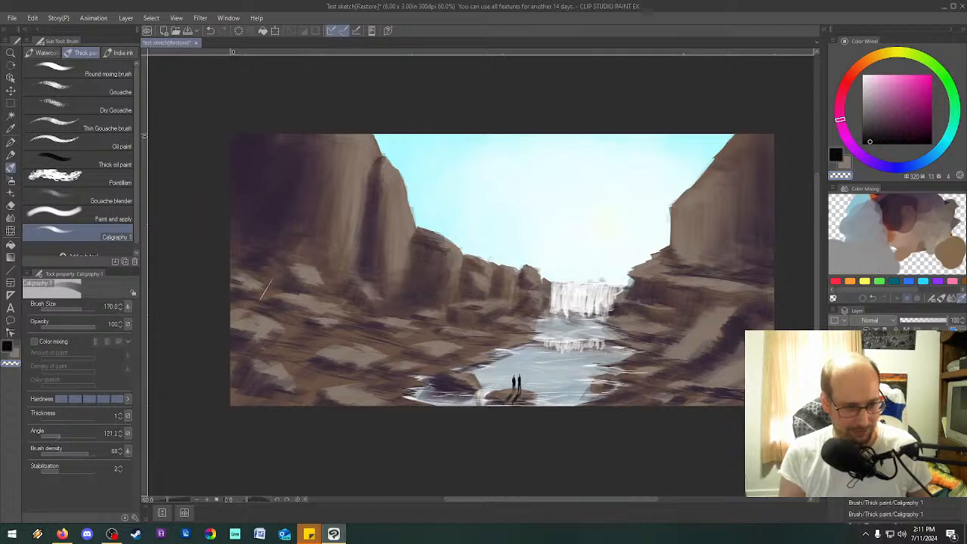
pyautogui.click(53, 435)
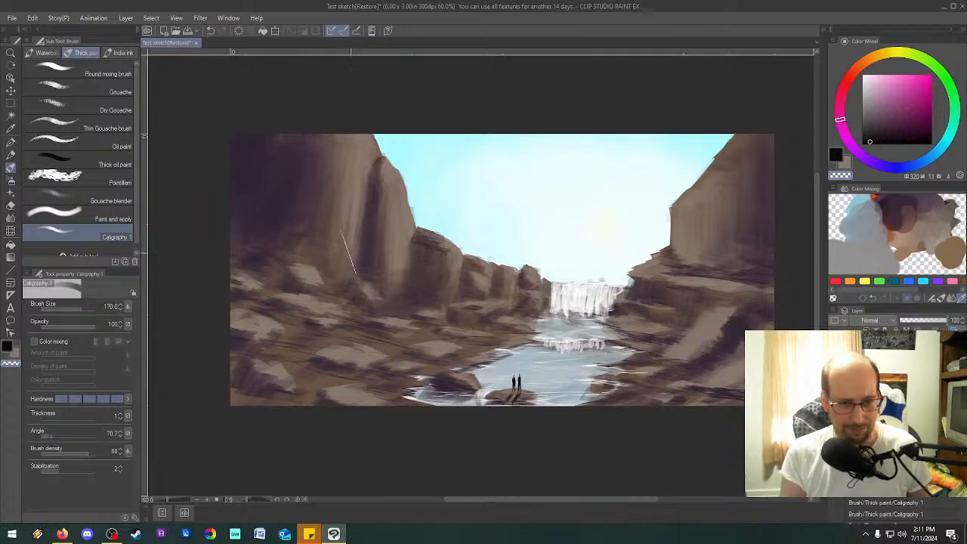
pyautogui.press('[')
pyautogui.press('[')
pyautogui.press('[')
pyautogui.press('[')
pyautogui.press('[')
pyautogui.press('[')
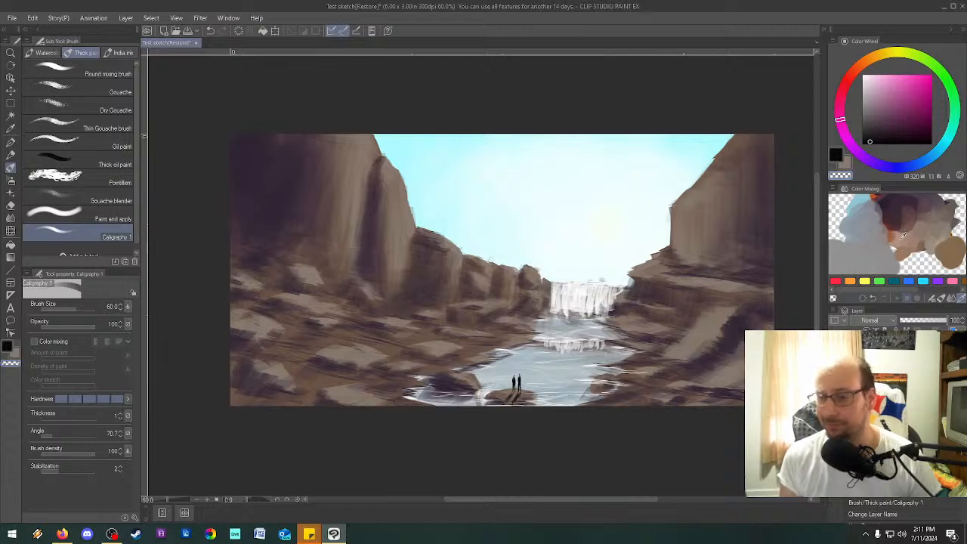
# Choose a pale yellow with hue 46, saturation 40 and value 93, and dab and blend it into the color mixing palette beside the browns.
pyautogui.click(882, 56)
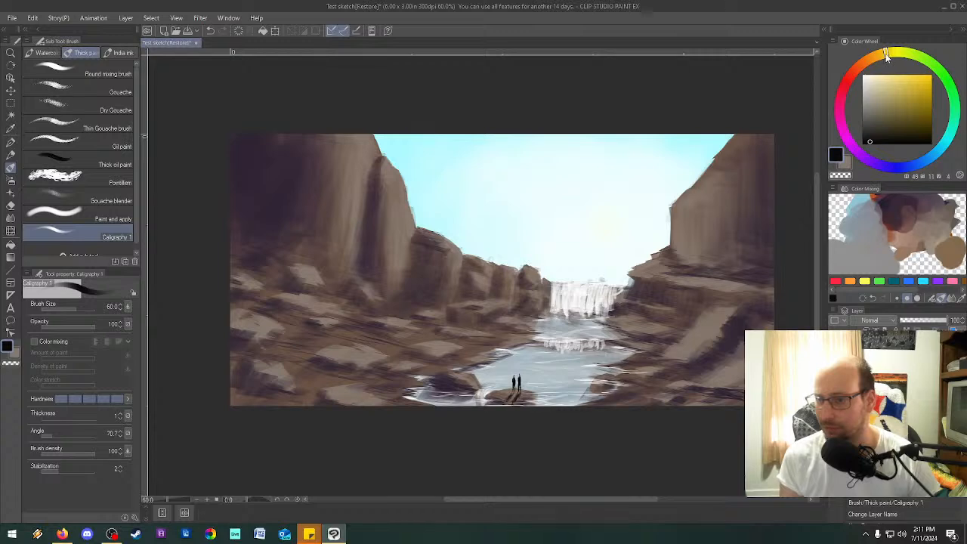
pyautogui.moveTo(890, 107)
pyautogui.mouseDown()
pyautogui.moveTo(901, 80)
pyautogui.moveTo(891, 78)
pyautogui.mouseUp()
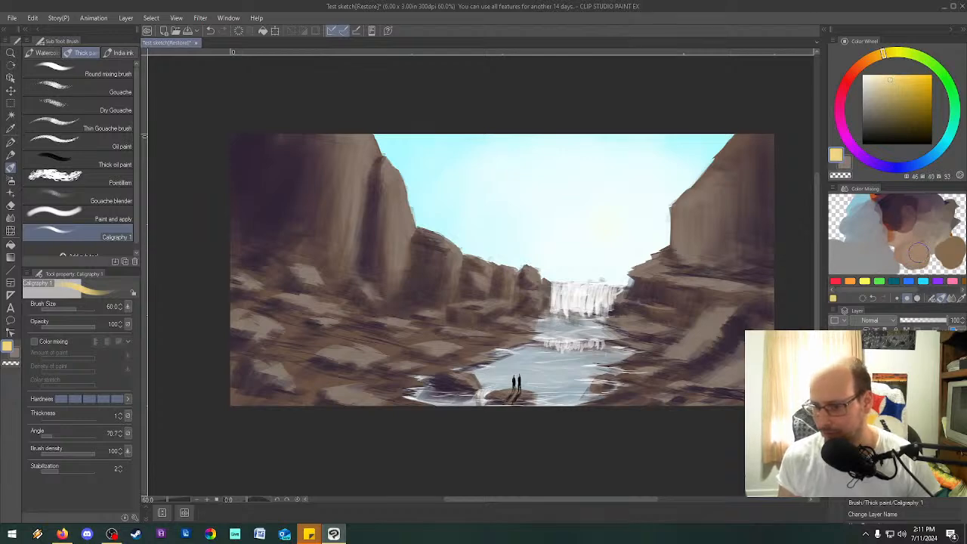
pyautogui.click(932, 299)
pyautogui.moveTo(915, 248)
pyautogui.mouseDown()
pyautogui.moveTo(926, 268)
pyautogui.moveTo(915, 247)
pyautogui.mouseUp()
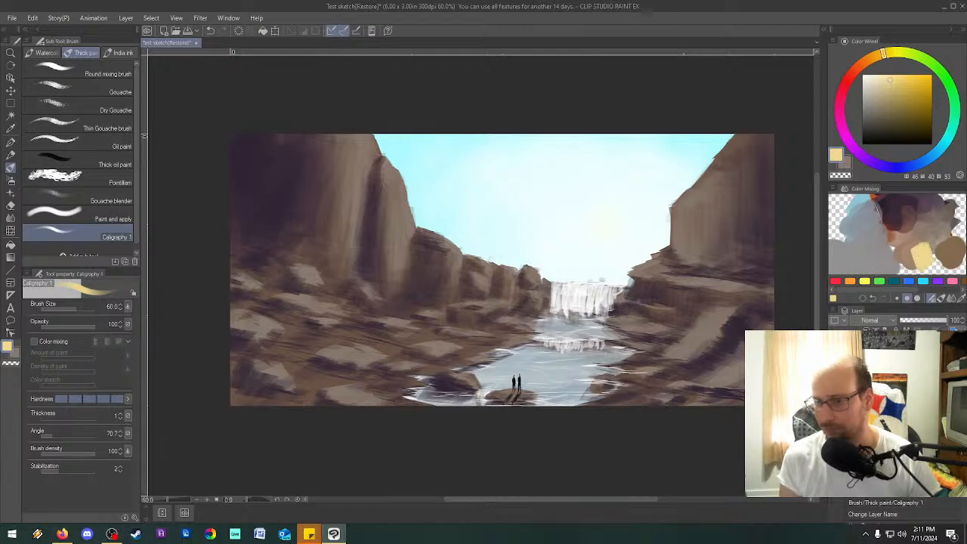
pyautogui.click(951, 299)
pyautogui.moveTo(921, 251)
pyautogui.mouseDown()
pyautogui.moveTo(921, 261)
pyautogui.moveTo(919, 252)
pyautogui.mouseUp()
# Blend a cream of hue 46, saturation 15 and value 100 into the palette's yellow, and sample the mix as the drawing color.
pyautogui.moveTo(890, 79); pyautogui.dragTo(873, 75)
pyautogui.moveTo(933, 304); pyautogui.dragTo(933, 303)
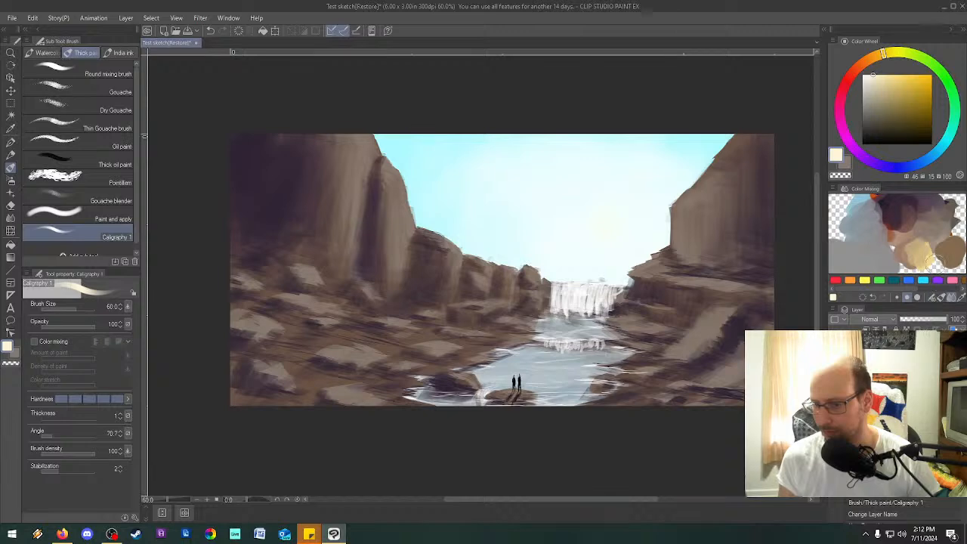
pyautogui.click(931, 298)
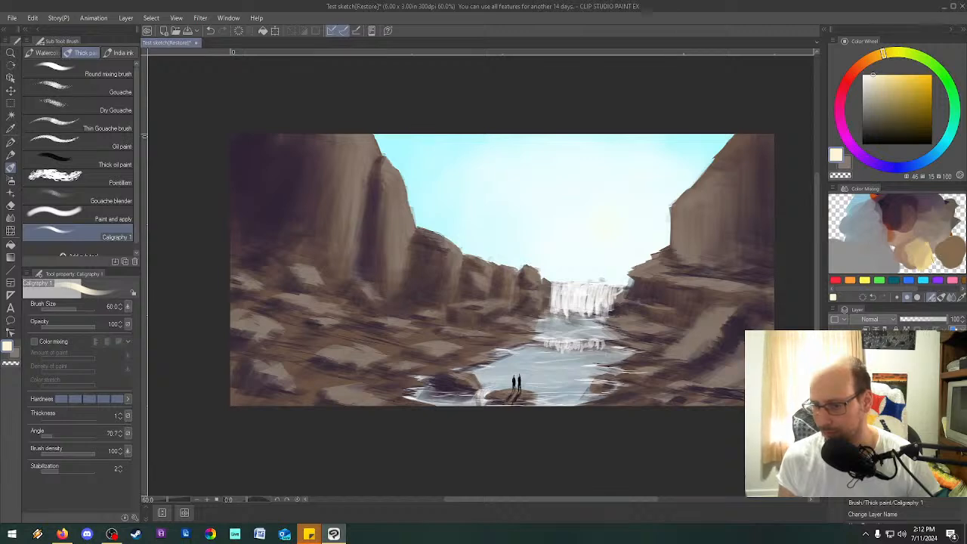
pyautogui.moveTo(929, 257)
pyautogui.mouseDown()
pyautogui.moveTo(941, 251)
pyautogui.moveTo(925, 263)
pyautogui.moveTo(917, 253)
pyautogui.moveTo(930, 259)
pyautogui.mouseUp()
pyautogui.click(952, 297)
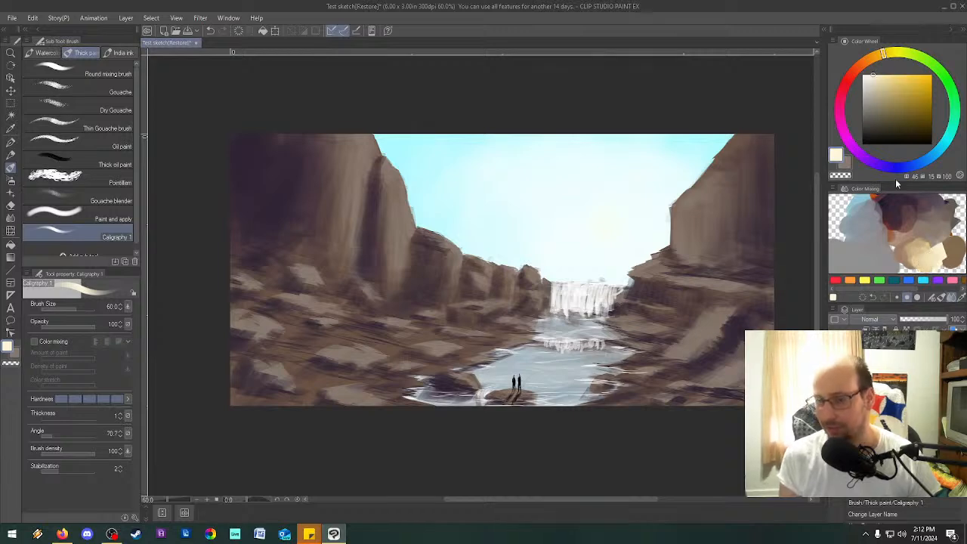
pyautogui.click(962, 297)
pyautogui.click(929, 258)
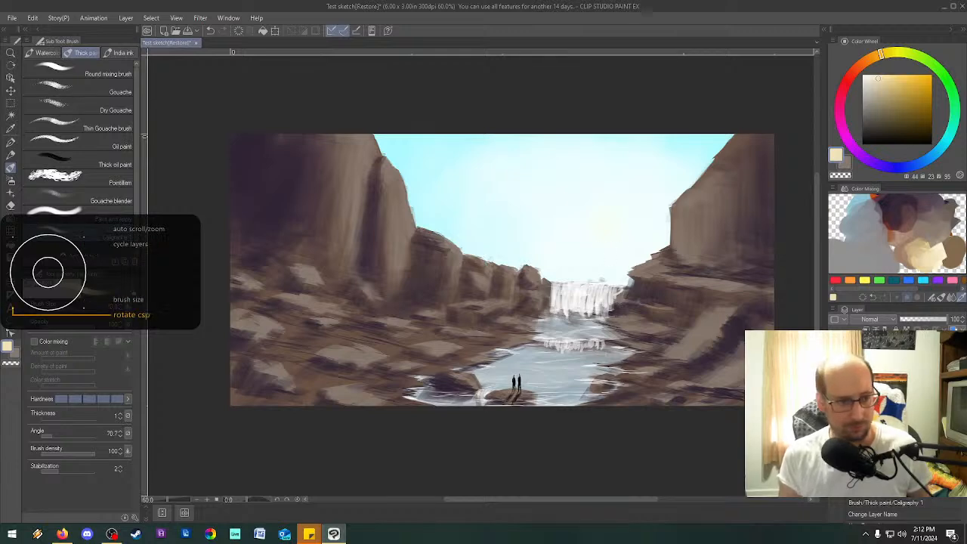
# Paint cream sunlight on the upper face of the rounded boulder beside the waterfall, using brush sizes 12 and 20.
pyautogui.scroll(7, 554, 279)
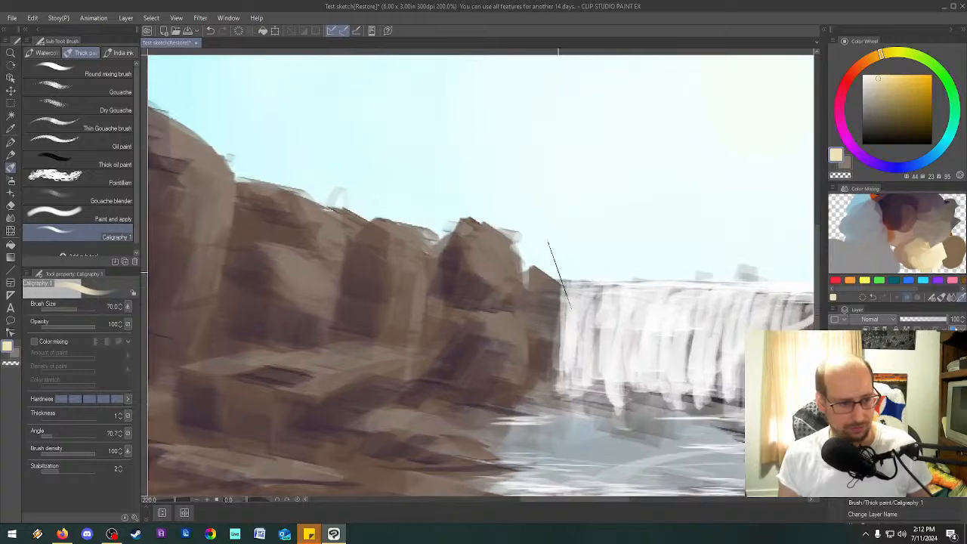
pyautogui.press('[')
pyautogui.press('[')
pyautogui.press('[')
pyautogui.press('[')
pyautogui.press('[')
pyautogui.press('[')
pyautogui.press('[')
pyautogui.press('[')
pyautogui.press('[')
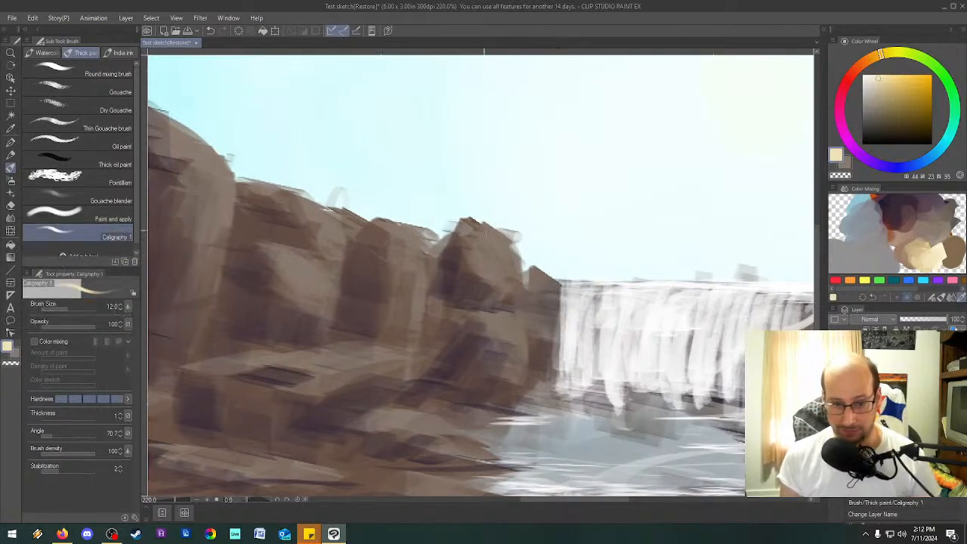
pyautogui.moveTo(482, 224)
pyautogui.mouseDown()
pyautogui.moveTo(512, 240)
pyautogui.moveTo(468, 219)
pyautogui.mouseUp()
pyautogui.moveTo(511, 247); pyautogui.dragTo(500, 256)
pyautogui.press(']')
pyautogui.press(']')
pyautogui.press(']')
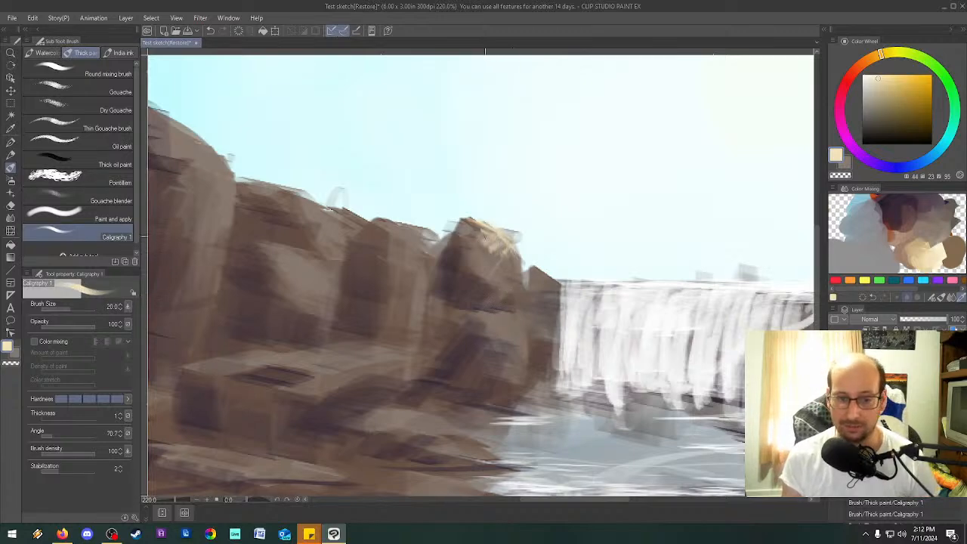
pyautogui.moveTo(514, 268)
pyautogui.mouseDown()
pyautogui.moveTo(504, 246)
pyautogui.moveTo(509, 277)
pyautogui.moveTo(490, 267)
pyautogui.mouseUp()
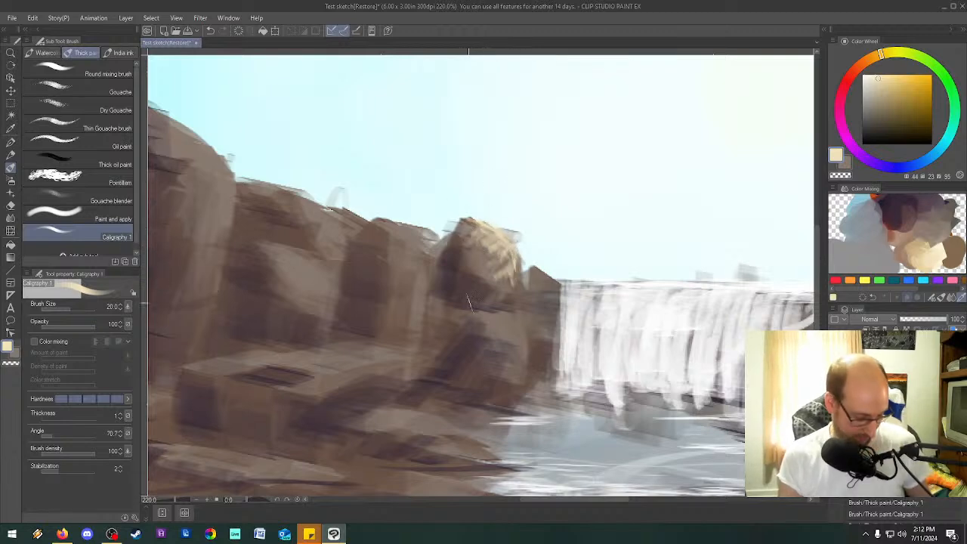
# Enlarge the brush and paint cream highlights along the small rock directly against the waterfall's edge.
pyautogui.press(']')
pyautogui.press(']')
pyautogui.moveTo(483, 242)
pyautogui.mouseDown()
pyautogui.moveTo(476, 253)
pyautogui.moveTo(490, 264)
pyautogui.moveTo(552, 284)
pyautogui.moveTo(554, 312)
pyautogui.moveTo(541, 281)
pyautogui.moveTo(559, 298)
pyautogui.mouseUp()
pyautogui.moveTo(526, 239)
pyautogui.mouseDown()
pyautogui.moveTo(526, 268)
pyautogui.moveTo(536, 269)
pyautogui.moveTo(522, 255)
pyautogui.moveTo(554, 362)
pyautogui.mouseUp()
# Set the brush size to 15 and highlight the lower boulder's edge in cream, enlarging the brush for its top.
pyautogui.press('[')
pyautogui.press('[')
pyautogui.press('[')
pyautogui.press('[')
pyautogui.press('[')
pyautogui.press('[')
pyautogui.press('[')
pyautogui.press(']')
pyautogui.press(']')
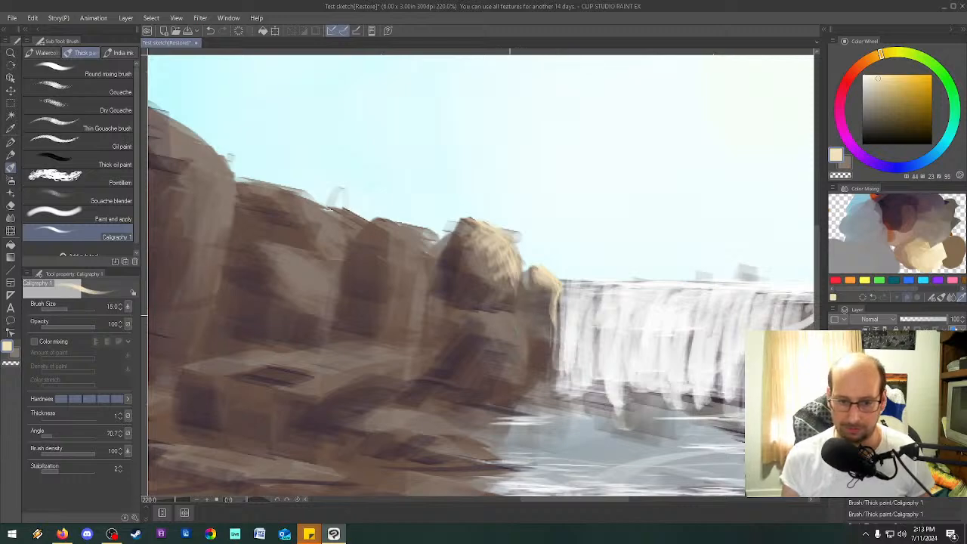
pyautogui.moveTo(525, 340)
pyautogui.mouseDown()
pyautogui.moveTo(514, 393)
pyautogui.moveTo(498, 386)
pyautogui.moveTo(516, 342)
pyautogui.moveTo(489, 317)
pyautogui.moveTo(474, 331)
pyautogui.moveTo(521, 349)
pyautogui.moveTo(514, 393)
pyautogui.mouseUp()
pyautogui.press(']')
pyautogui.press(']')
pyautogui.press(']')
pyautogui.press(']')
pyautogui.moveTo(494, 337)
pyautogui.mouseDown()
pyautogui.moveTo(504, 358)
pyautogui.moveTo(469, 332)
pyautogui.mouseUp()
# Set the brush size to 20 and paint vertical cream highlights on the column-like rock next to the rounded boulder.
pyautogui.press('[')
pyautogui.press('[')
pyautogui.press('[')
pyautogui.press('[')
pyautogui.press('[')
pyautogui.press('[')
pyautogui.press('[')
pyautogui.press('[')
pyautogui.press(']')
pyautogui.press(']')
pyautogui.press(']')
pyautogui.press(']')
pyautogui.press(']')
pyautogui.press(']')
pyautogui.moveTo(430, 233); pyautogui.dragTo(421, 330)
pyautogui.moveTo(421, 258); pyautogui.dragTo(417, 311)
pyautogui.moveTo(401, 242); pyautogui.dragTo(400, 254)
pyautogui.moveTo(421, 259); pyautogui.dragTo(420, 281)
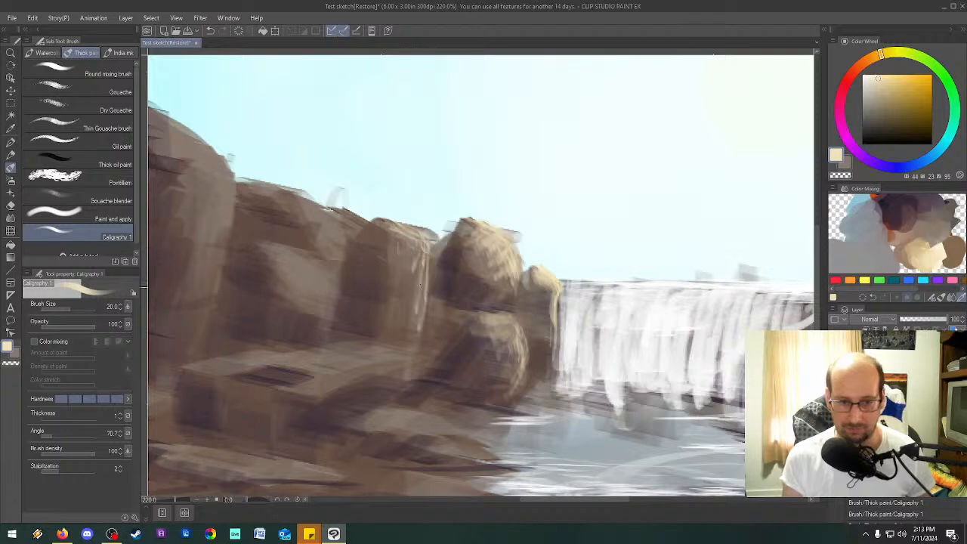
# Paint cream highlights along the flat ledge's rim and front face, and on the crest of the cliff rock above it.
pyautogui.moveTo(297, 383)
pyautogui.mouseDown()
pyautogui.moveTo(322, 391)
pyautogui.moveTo(287, 385)
pyautogui.moveTo(345, 376)
pyautogui.moveTo(306, 368)
pyautogui.mouseUp()
pyautogui.moveTo(280, 356); pyautogui.dragTo(305, 367)
pyautogui.moveTo(246, 370)
pyautogui.mouseDown()
pyautogui.moveTo(193, 367)
pyautogui.moveTo(225, 376)
pyautogui.mouseUp()
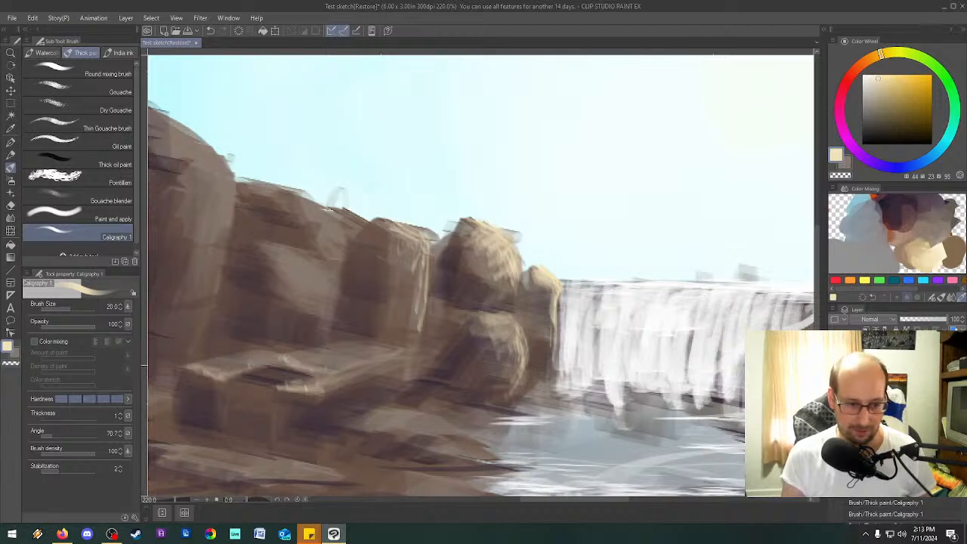
pyautogui.moveTo(309, 389); pyautogui.dragTo(352, 373)
pyautogui.moveTo(322, 402); pyautogui.dragTo(317, 449)
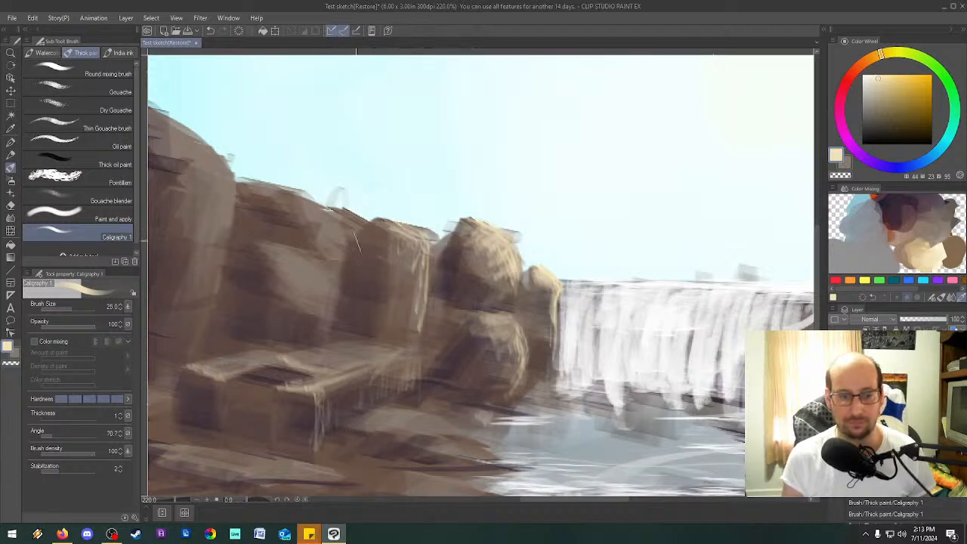
pyautogui.moveTo(332, 214); pyautogui.dragTo(323, 233)
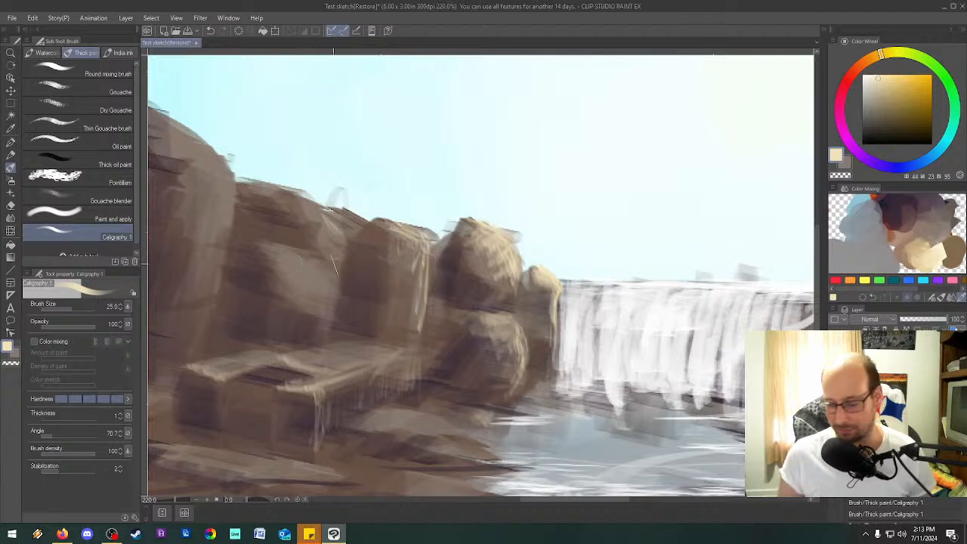
# Set the Caligraphy 1 brush size to 40.
pyautogui.scroll(-6, 332, 264)
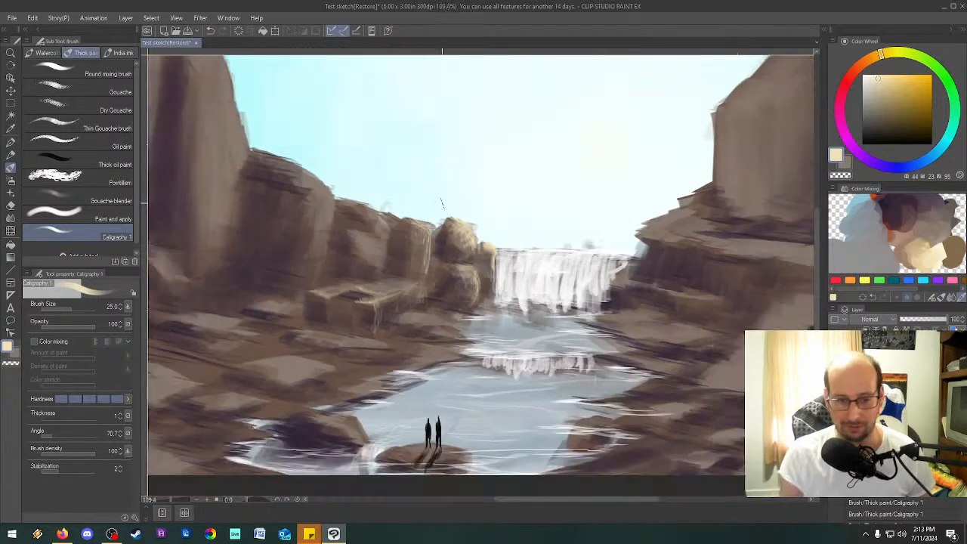
pyautogui.press(']')
pyautogui.press(']')
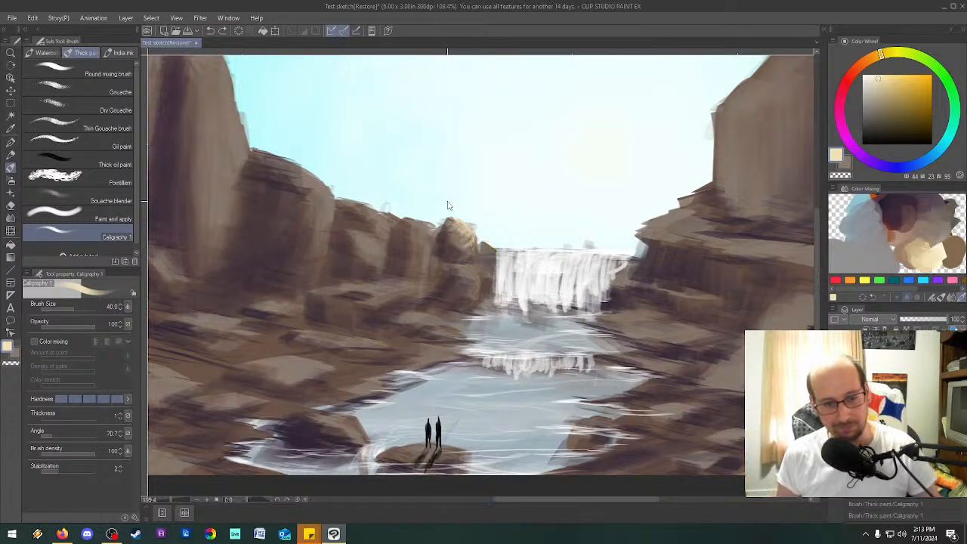
# Undo the cream highlights painted on the rocks beside the waterfall.
pyautogui.hotkey('ctrl', 'z')
pyautogui.hotkey('ctrl', 'z')
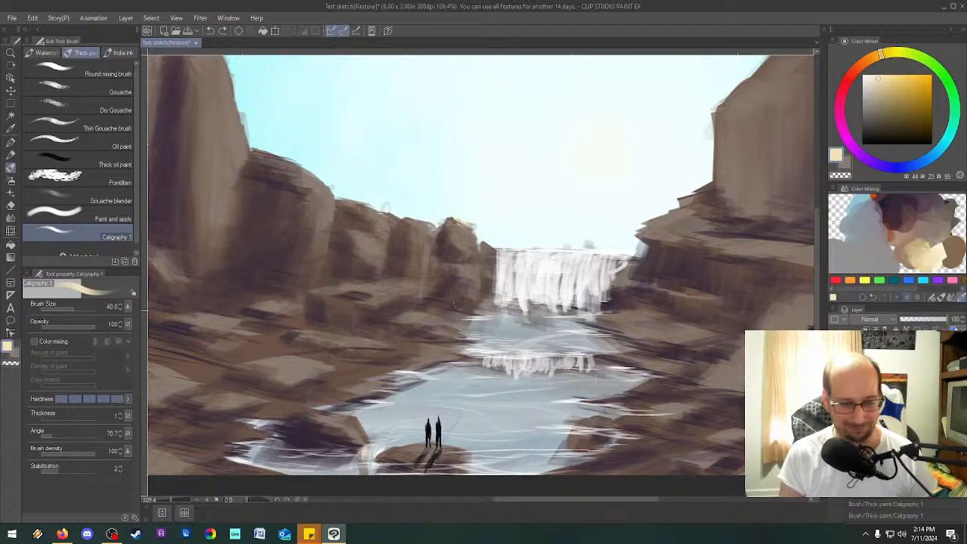
pyautogui.moveTo(429, 286); pyautogui.dragTo(416, 277)
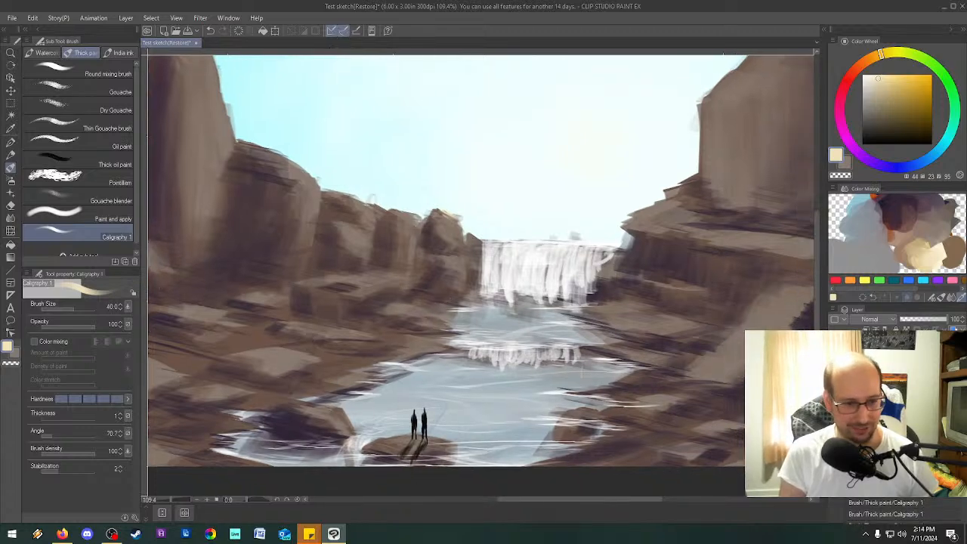
# Set the brush's angle to 50.5, try a stabilization of 27 and settle on 4.
pyautogui.click(48, 435)
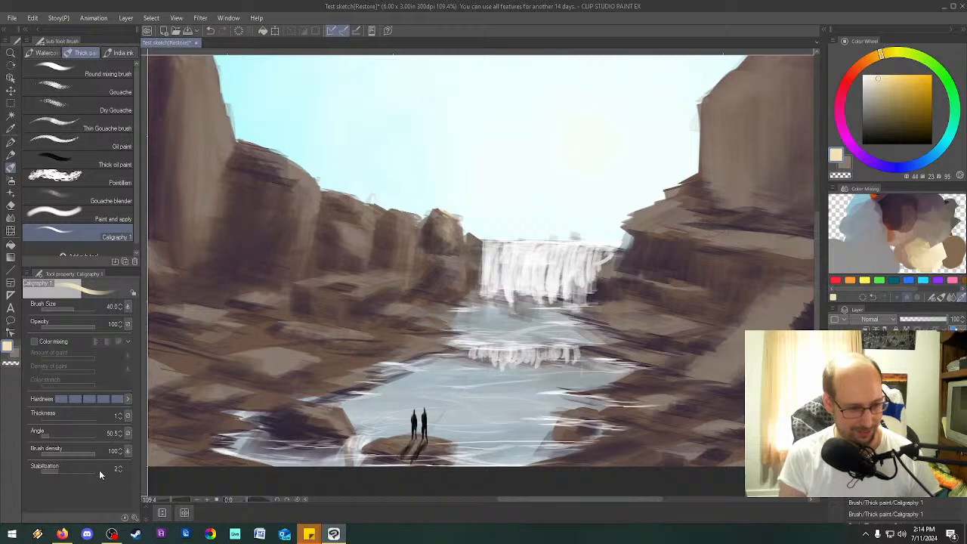
pyautogui.moveTo(64, 469); pyautogui.dragTo(83, 469)
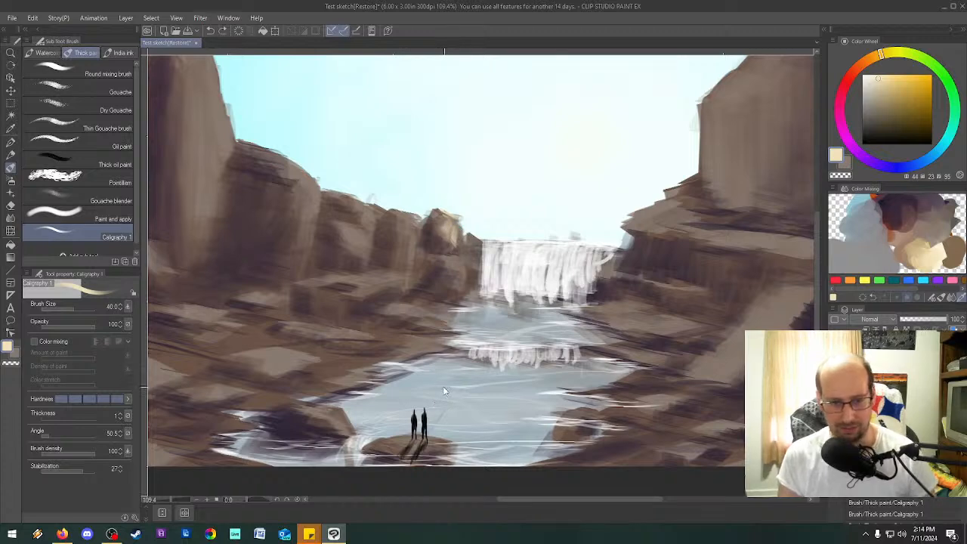
pyautogui.moveTo(81, 468); pyautogui.dragTo(64, 470)
pyautogui.press('-')
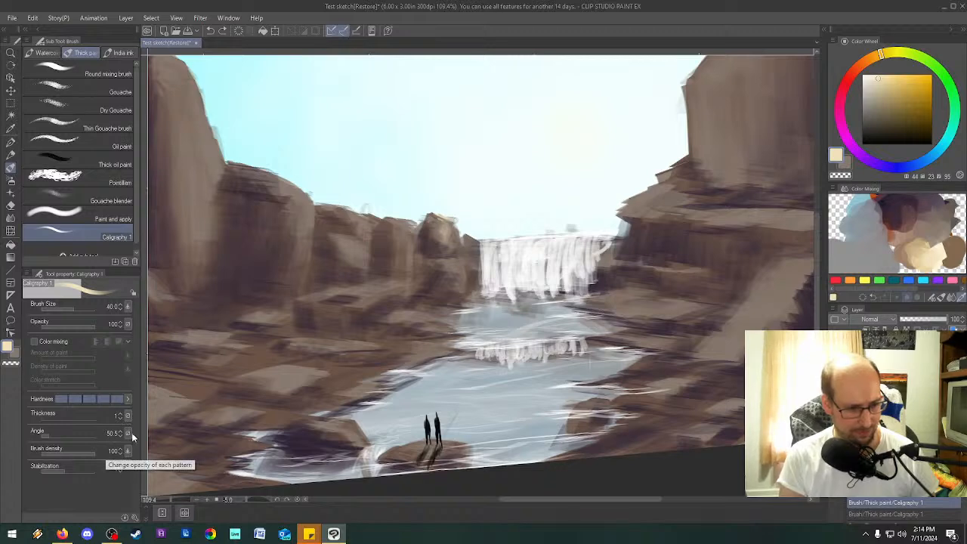
# Examine the Caligraphy 1 brush's detailed ink, brush size, erase and correction settings.
pyautogui.click(134, 517)
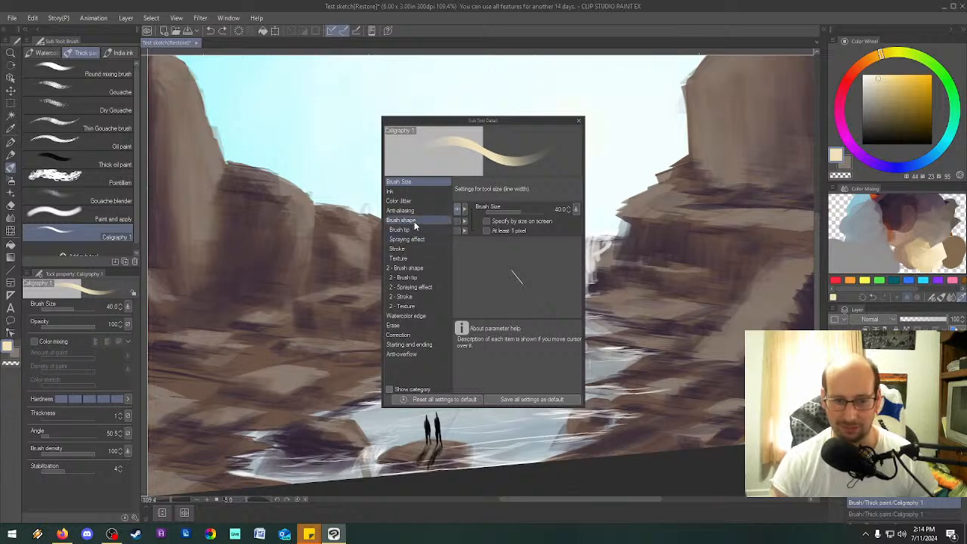
pyautogui.click(414, 192)
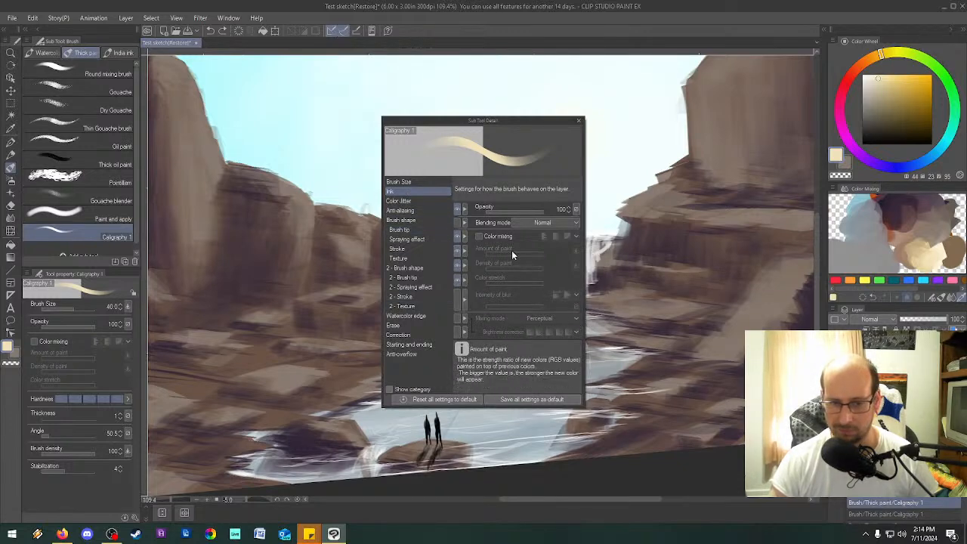
pyautogui.click(559, 223)
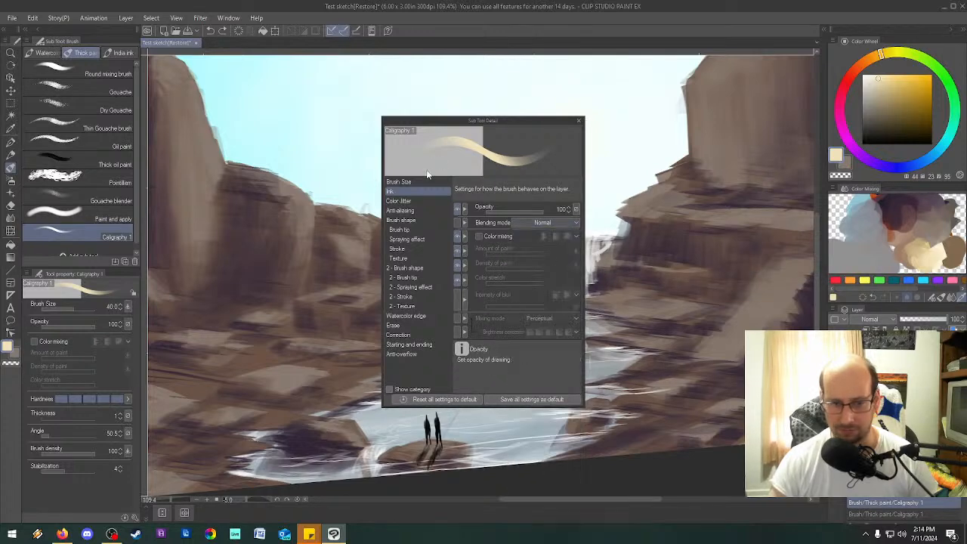
pyautogui.click(407, 182)
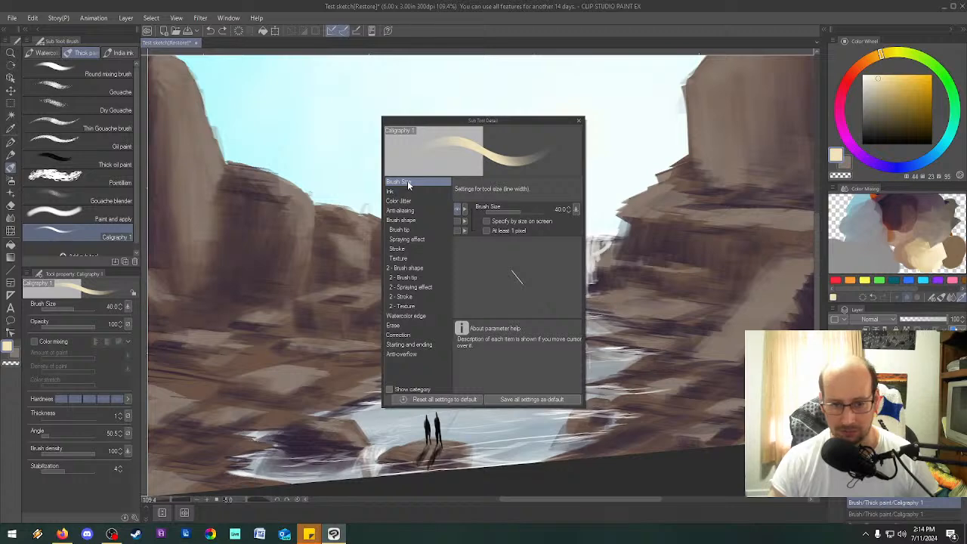
pyautogui.click(411, 325)
pyautogui.click(411, 335)
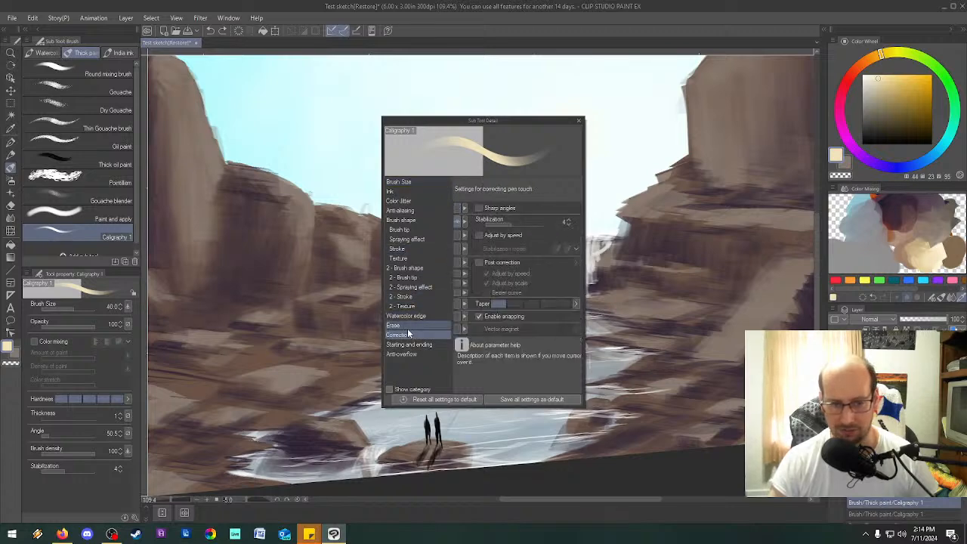
pyautogui.moveTo(490, 209)
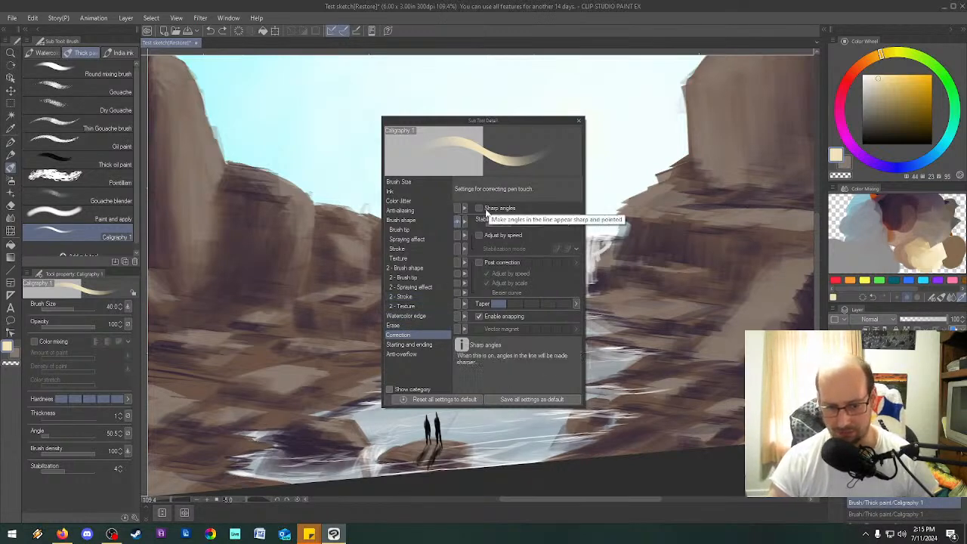
pyautogui.click(478, 210)
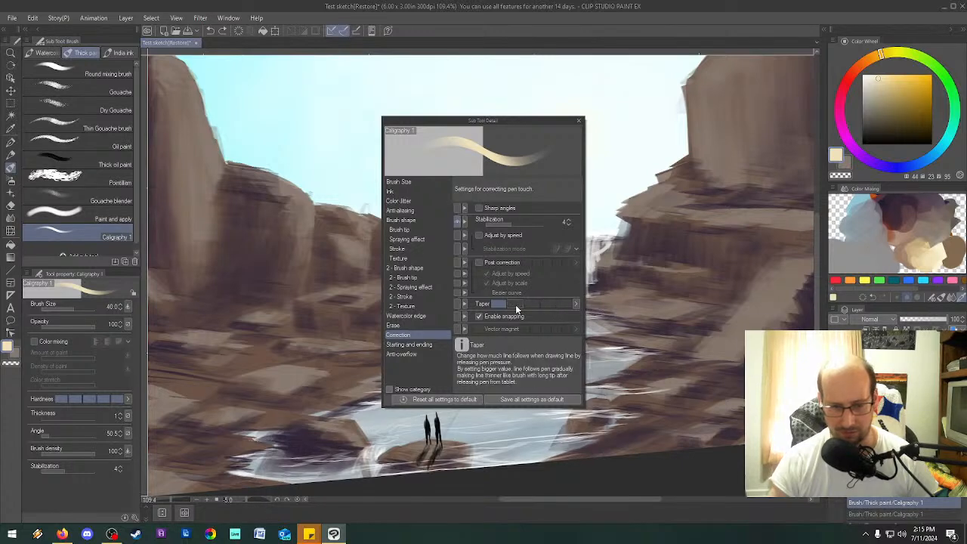
# Display the brush's Taper correction setting as a slider, leave it at 0, and keep it hidden from the quick tool properties.
pyautogui.click(458, 303)
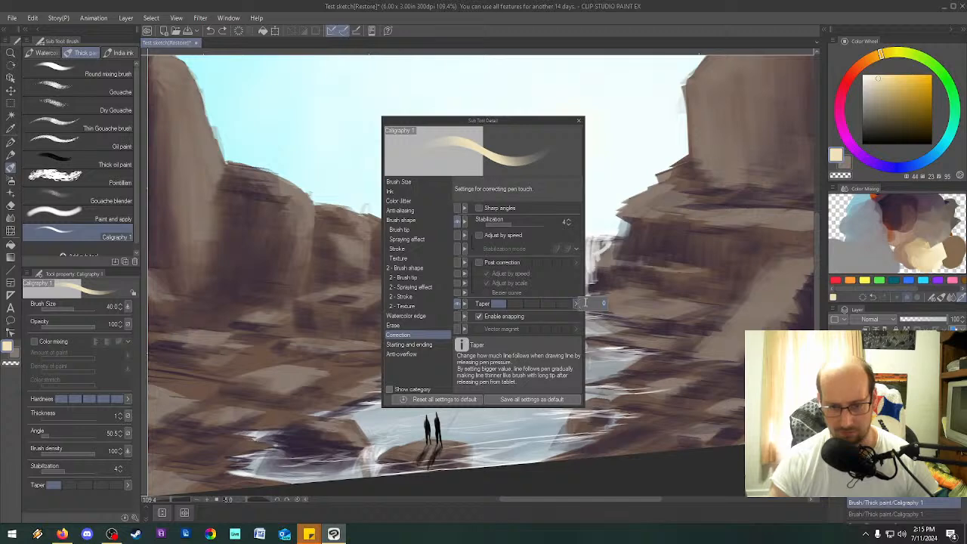
pyautogui.rightClick(466, 303)
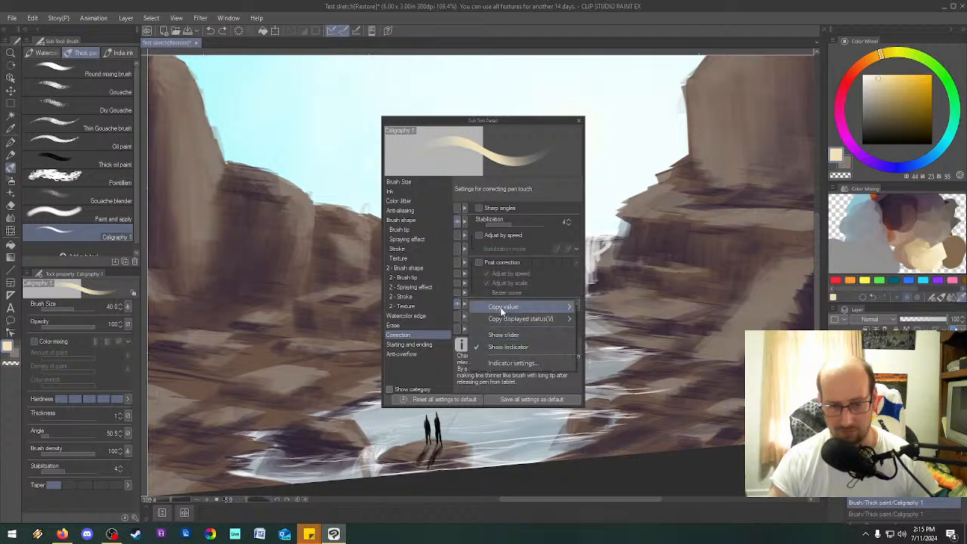
pyautogui.click(495, 335)
pyautogui.moveTo(498, 307)
pyautogui.mouseDown()
pyautogui.moveTo(517, 307)
pyautogui.moveTo(487, 306)
pyautogui.mouseUp()
pyautogui.click(457, 303)
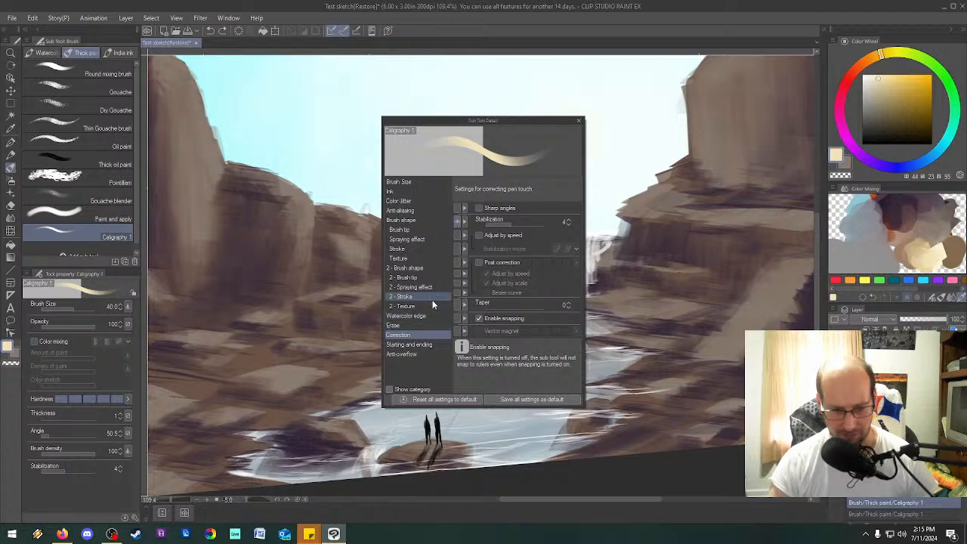
# Examine the brush's starting and ending, anti-overflow and size settings, and close the detailed settings.
pyautogui.click(417, 346)
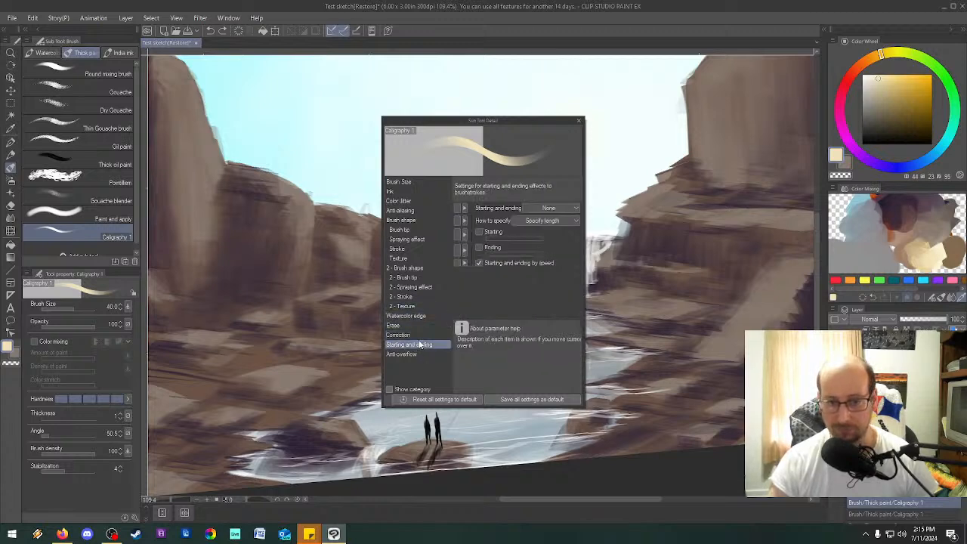
pyautogui.click(410, 353)
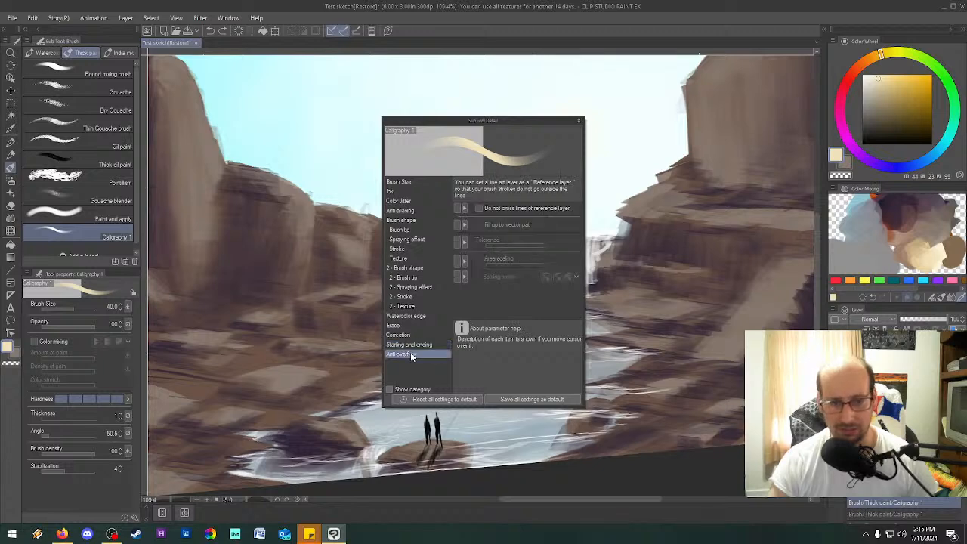
pyautogui.click(404, 182)
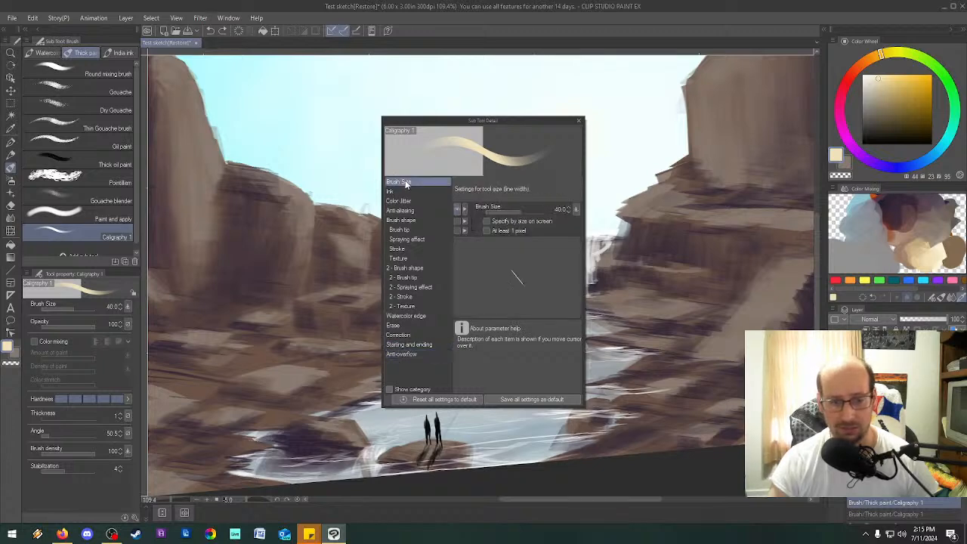
pyautogui.click(578, 121)
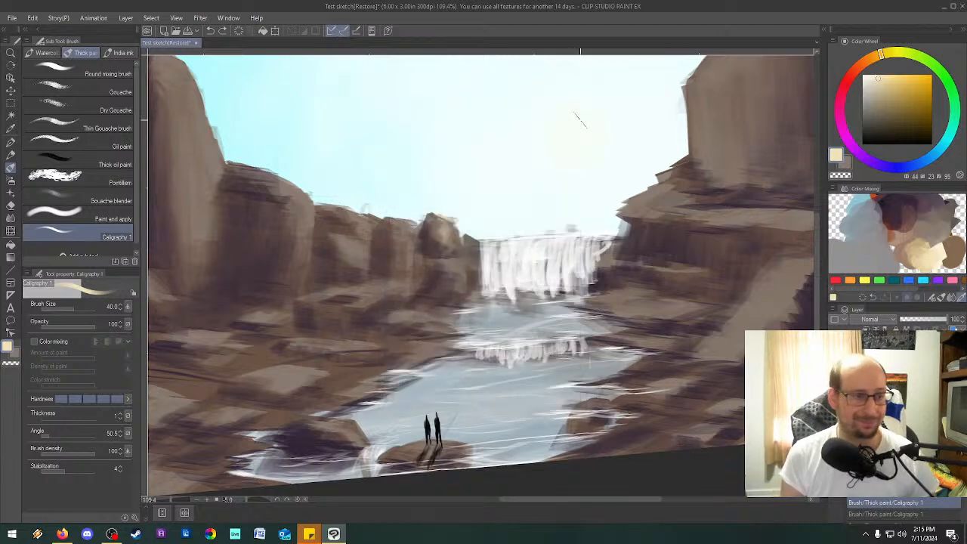
# Switch to the India ink Brush pen and reduce its size to 100.
pyautogui.scroll(-1, 438, 162)
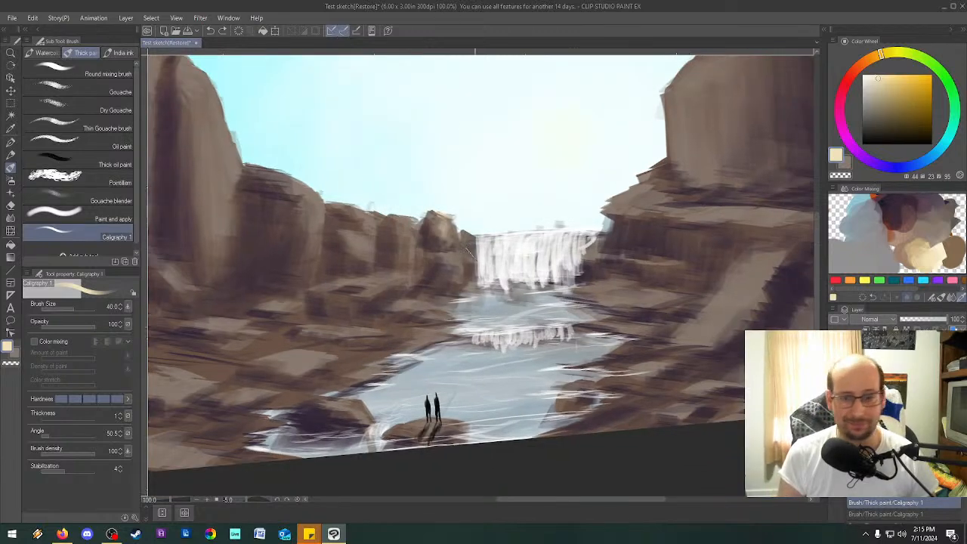
pyautogui.click(123, 53)
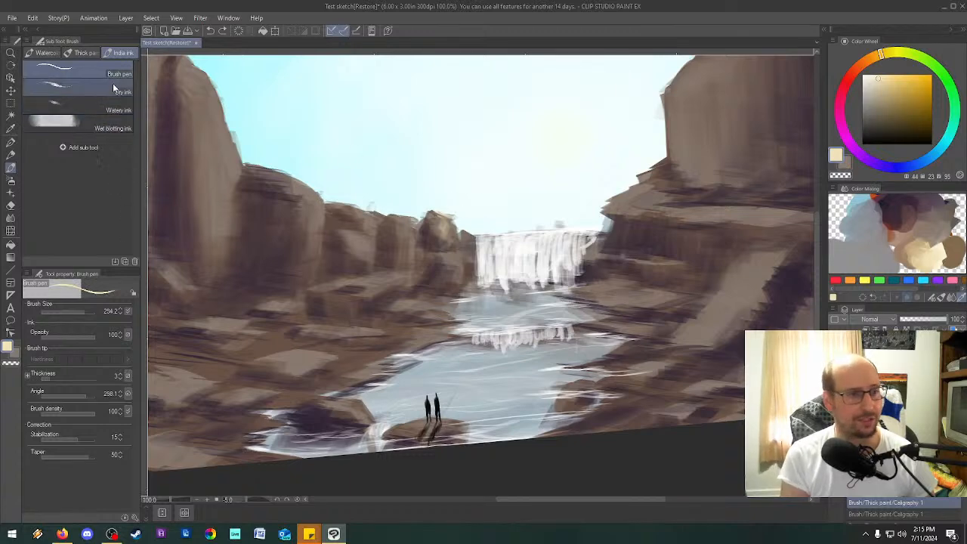
pyautogui.press('[')
pyautogui.press('[')
# Try cream strokes with the Brush pen on the rocks beside the waterfall, enlarge it to 170, and undo the strokes.
pyautogui.press('[')
pyautogui.press('[')
pyautogui.press('[')
pyautogui.press('[')
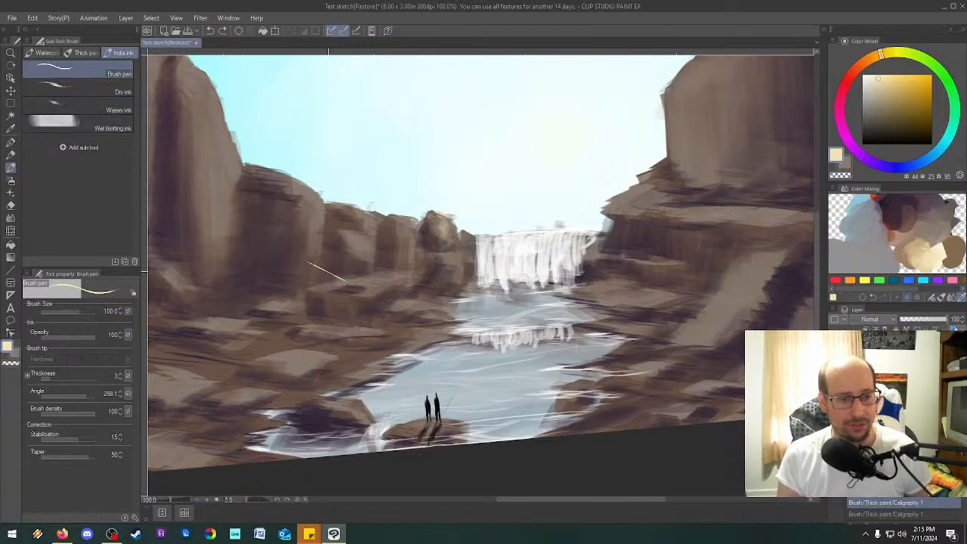
pyautogui.moveTo(486, 268); pyautogui.dragTo(467, 252)
pyautogui.press('[')
pyautogui.press(']')
pyautogui.press(']')
pyautogui.press(']')
pyautogui.press(']')
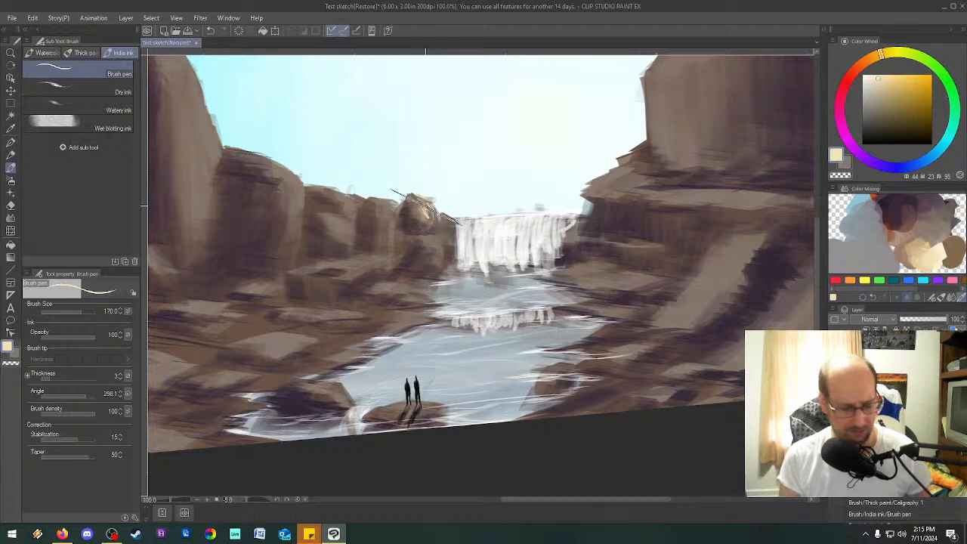
pyautogui.hotkey('ctrl', 'z')
pyautogui.hotkey('ctrl', 'z')
pyautogui.hotkey('ctrl', 'z')
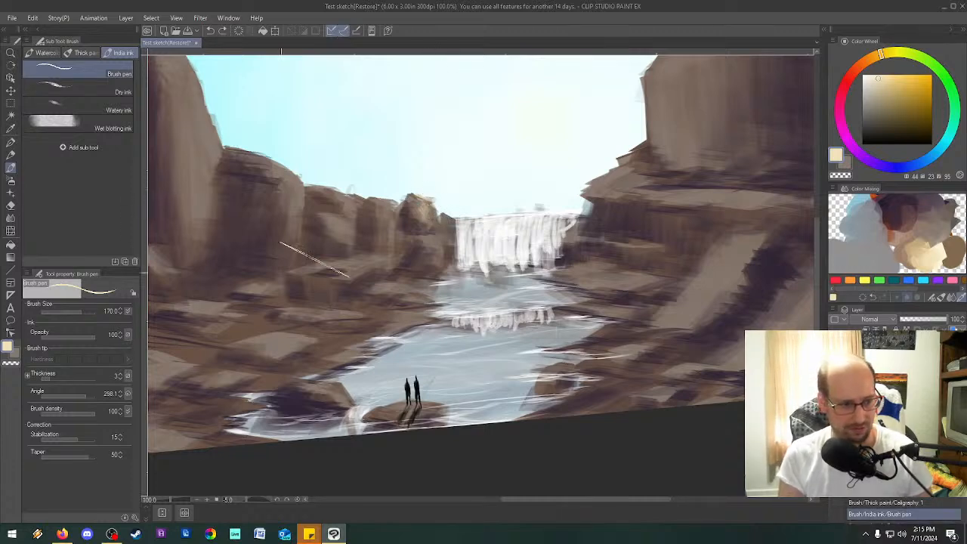
# Lower the Brush pen's opacity to 63, try cream highlights on the boulders beside the waterfall, and undo them.
pyautogui.click(71, 337)
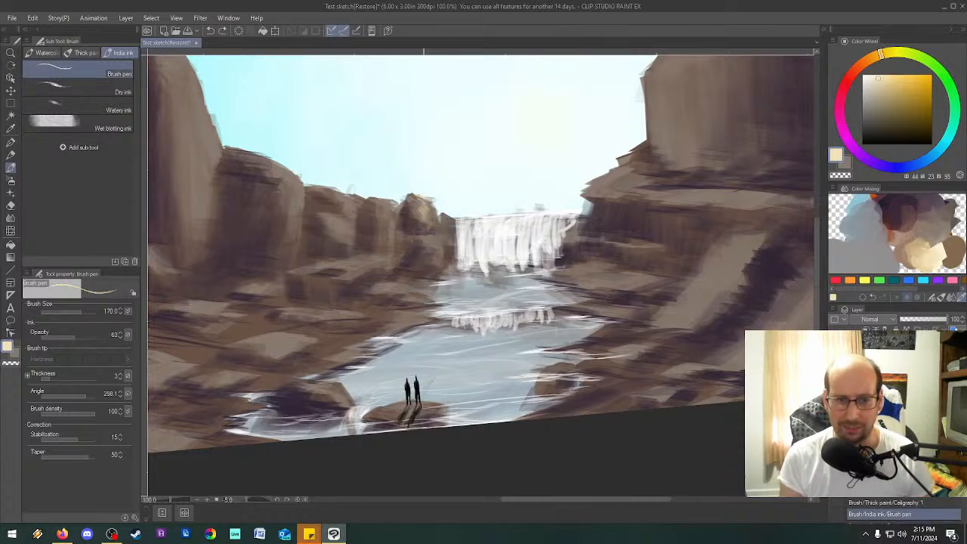
pyautogui.moveTo(433, 213); pyautogui.dragTo(432, 222)
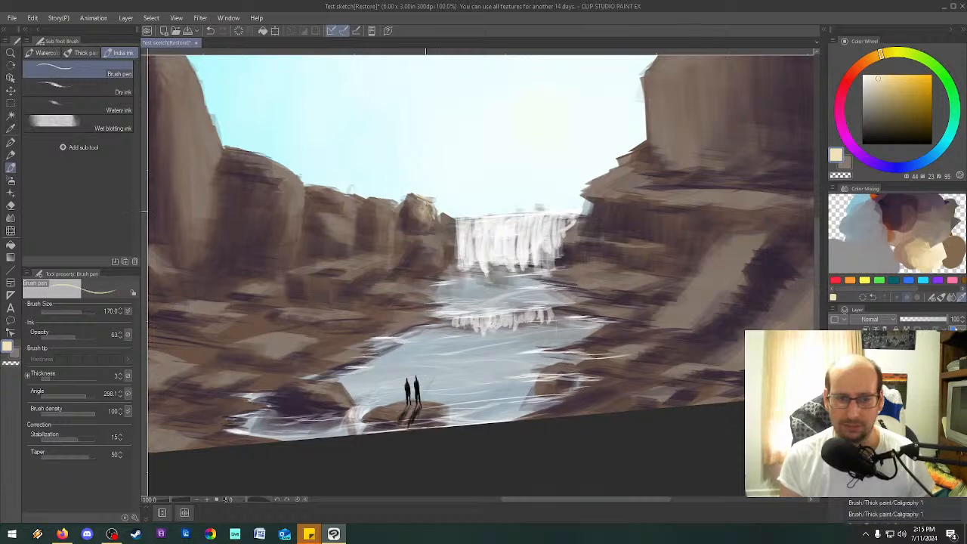
pyautogui.moveTo(425, 209); pyautogui.dragTo(437, 225)
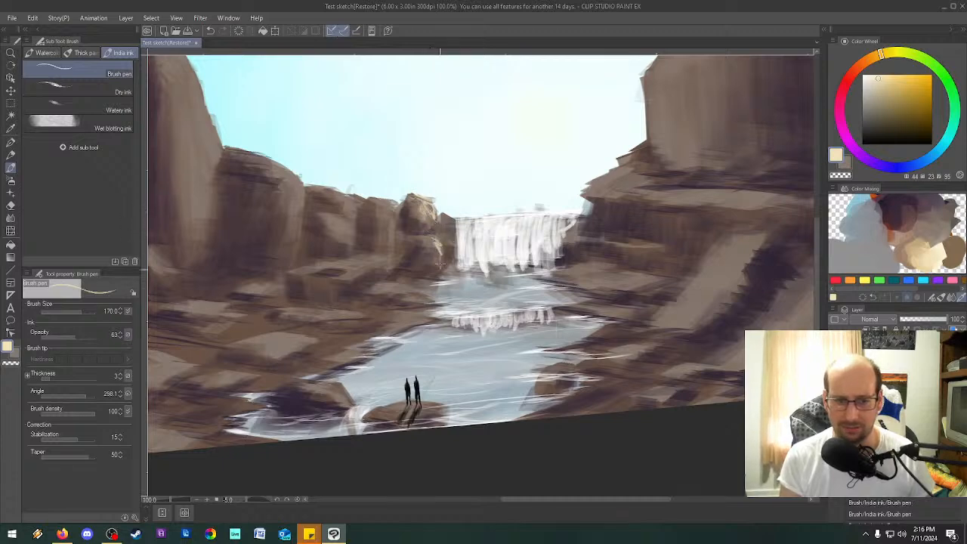
pyautogui.hotkey('ctrl', 'z')
pyautogui.hotkey('ctrl', 'z')
pyautogui.hotkey('ctrl', 'z')
pyautogui.hotkey('ctrl', 'z')
pyautogui.hotkey('ctrl', 'z')
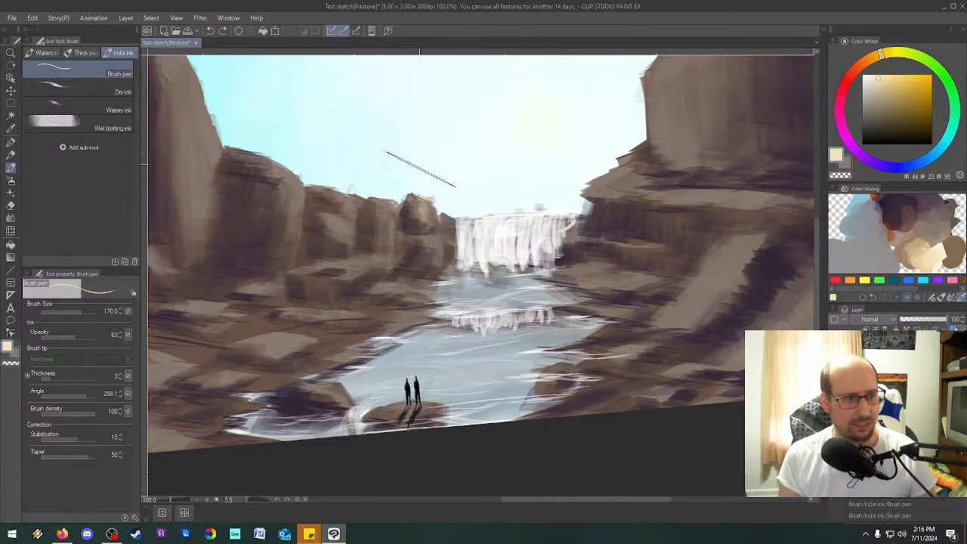
# Try the Dry ink brush at size 60 on the boulder left of the waterfall and undo the stroke.
pyautogui.click(88, 92)
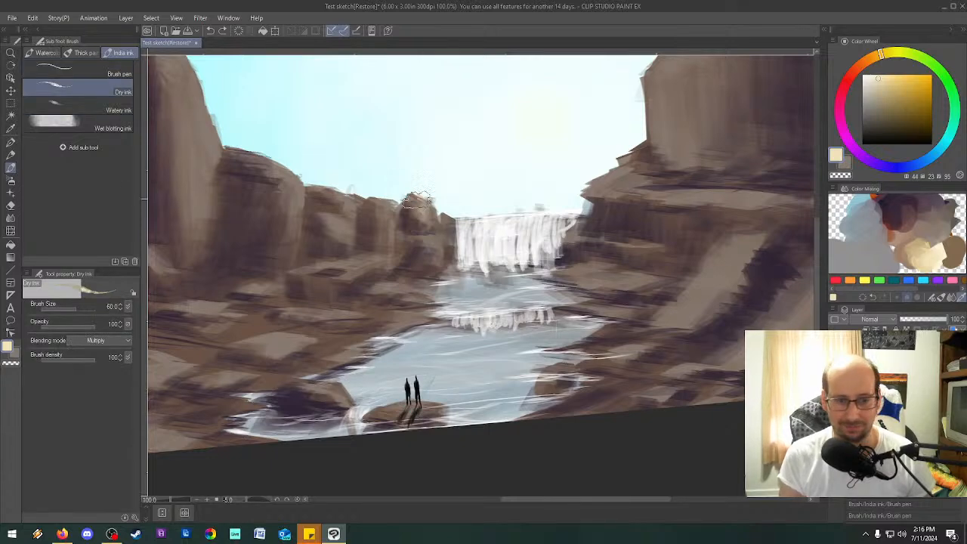
pyautogui.moveTo(415, 198); pyautogui.dragTo(437, 218)
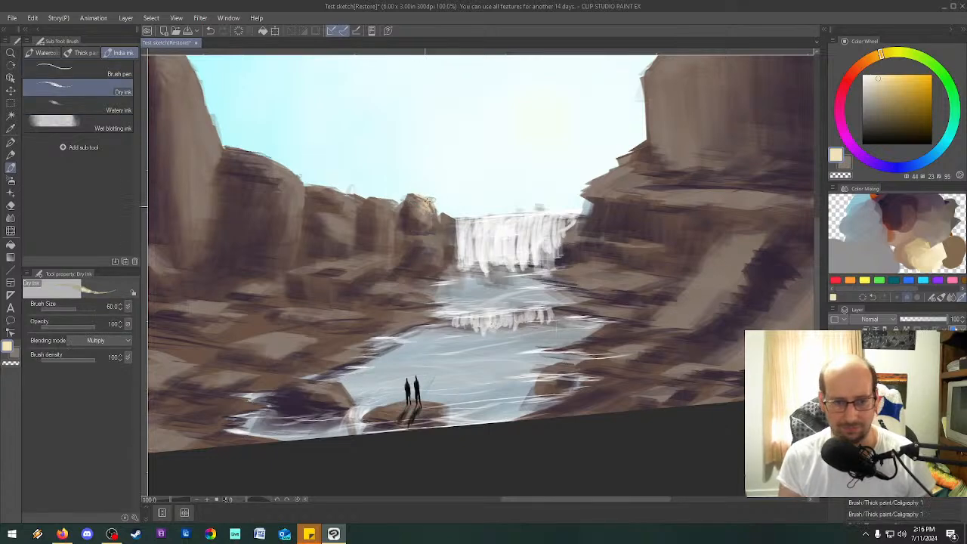
pyautogui.hotkey('ctrl', 'z')
pyautogui.press('^')
pyautogui.hotkey('ctrl', 'z')
# Pick Watery ink, switch to Wet blotting ink, try it on the rocks beside the waterfall, and undo the strokes.
pyautogui.click(109, 111)
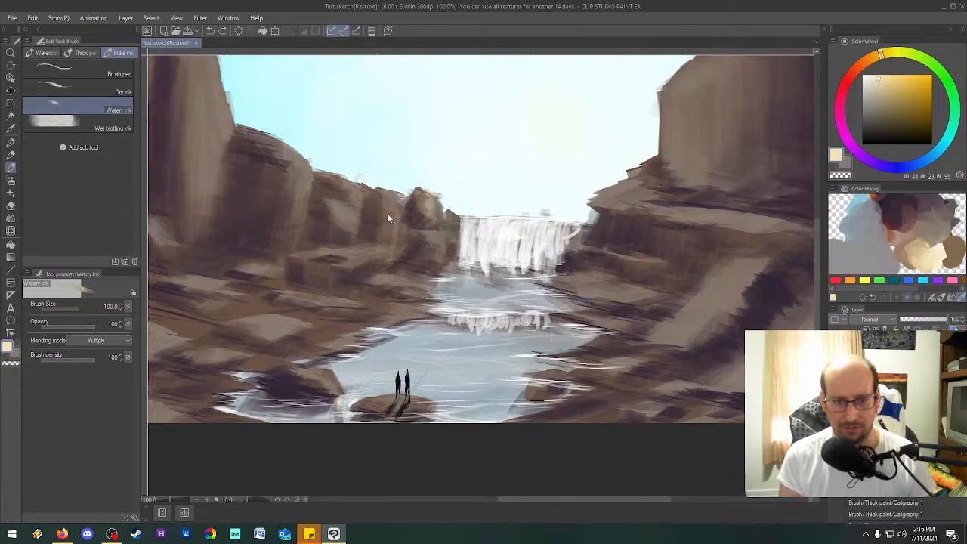
pyautogui.click(89, 126)
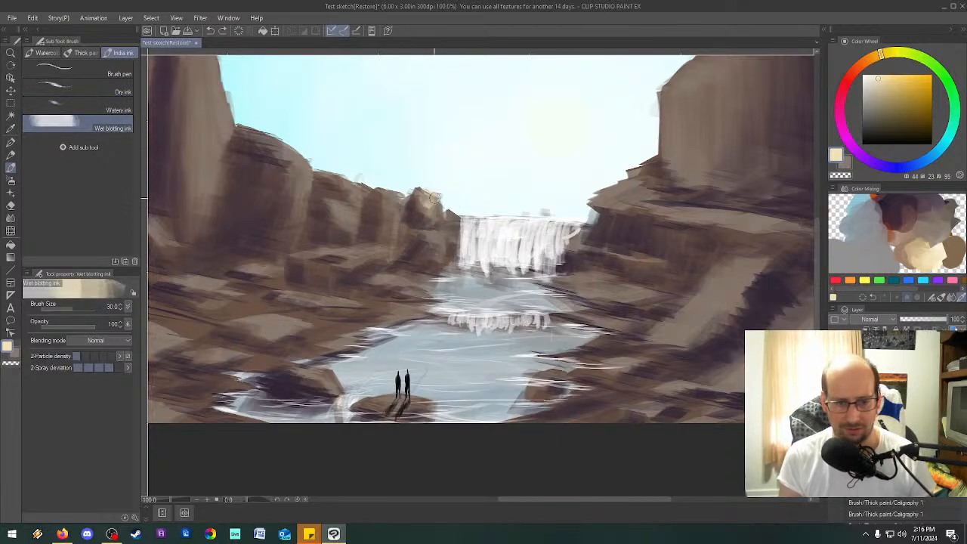
pyautogui.moveTo(435, 206); pyautogui.dragTo(429, 248)
pyautogui.hotkey('ctrl', 'z')
pyautogui.hotkey('ctrl', 'z')
pyautogui.hotkey('ctrl', 'z')
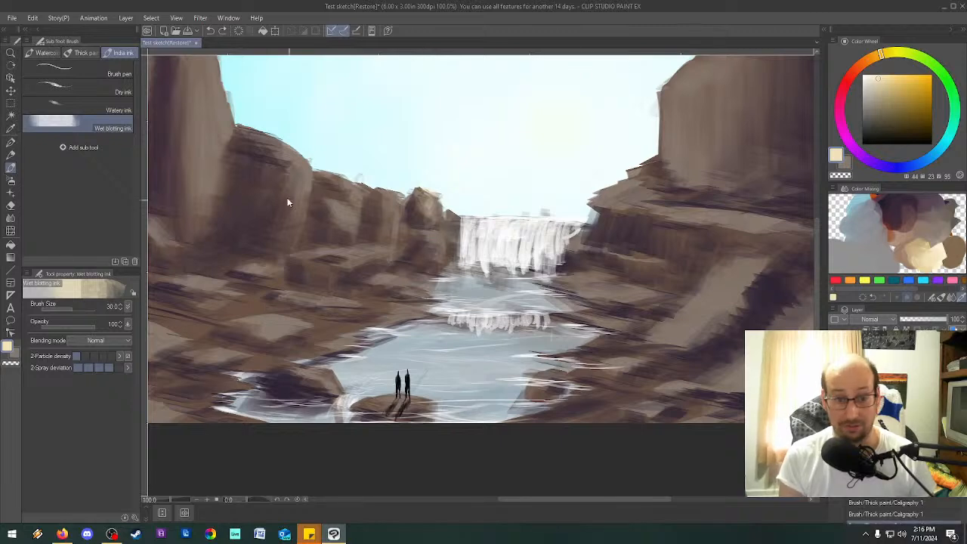
# Switch to the Thick paint Round mixing brush and reduce its size to 10.
pyautogui.click(85, 53)
pyautogui.click(90, 70)
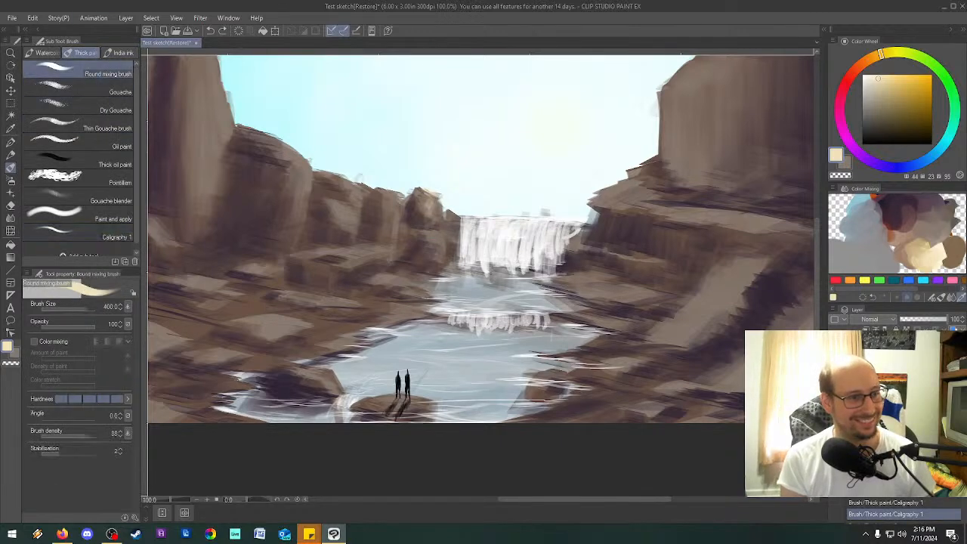
pyautogui.press('[')
pyautogui.press('[')
pyautogui.press('[')
pyautogui.press('[')
pyautogui.press('[')
pyautogui.press('[')
pyautogui.press('[')
pyautogui.press('[')
pyautogui.press('[')
pyautogui.press('[')
pyautogui.press('[')
pyautogui.press('[')
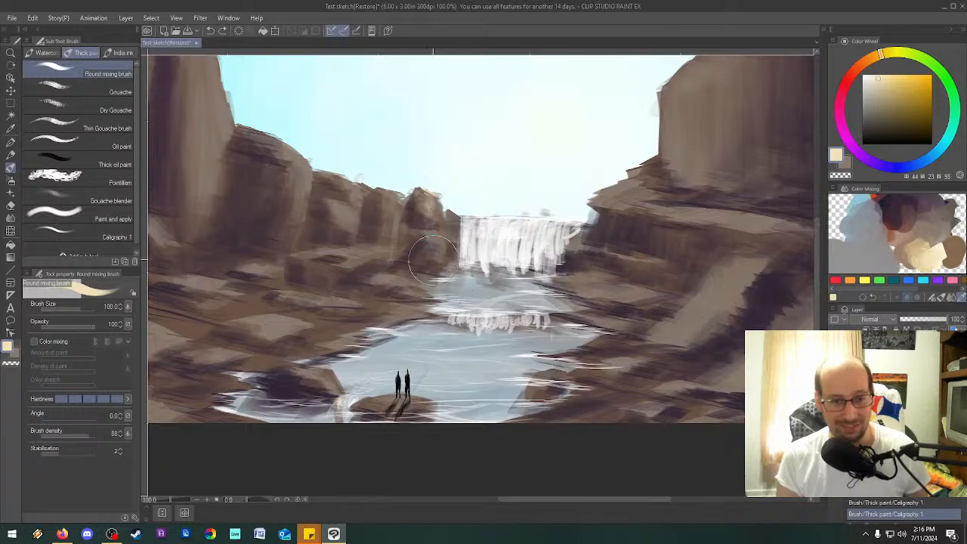
pyautogui.press('[')
pyautogui.press('[')
pyautogui.press('[')
pyautogui.press('[')
pyautogui.press('[')
pyautogui.press('[')
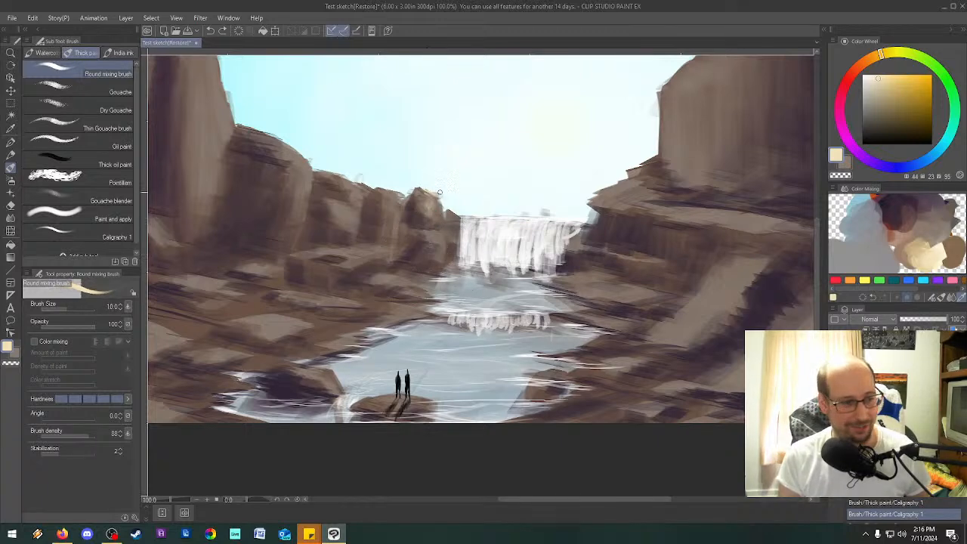
# Paint cream highlights on the boulders and rock column left of the waterfall, enlarging the brush to 15 and up to 40.
pyautogui.press(']')
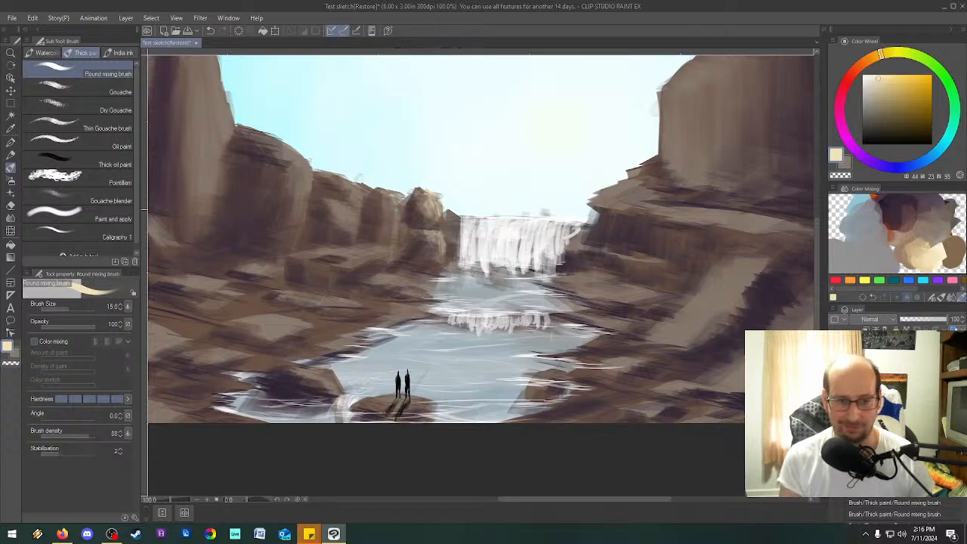
pyautogui.moveTo(396, 238); pyautogui.dragTo(391, 202)
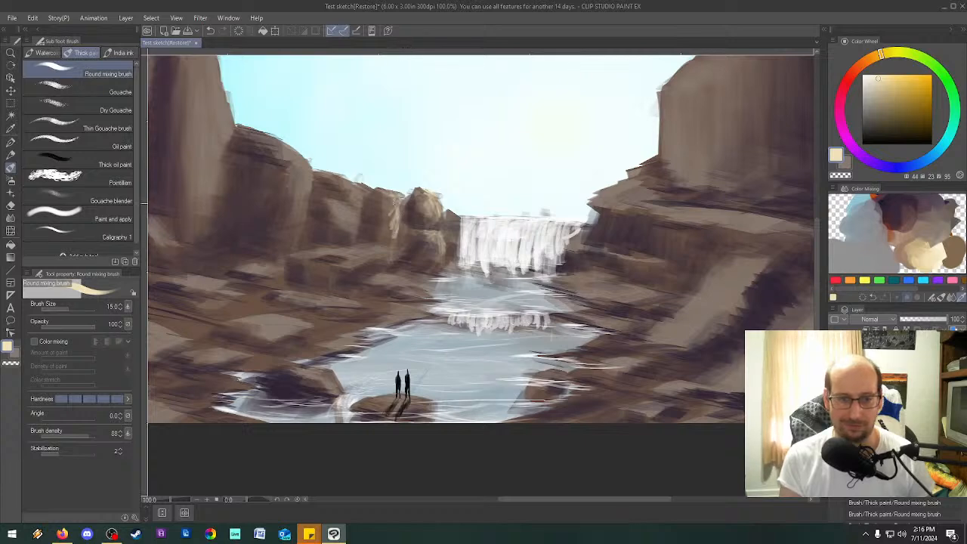
pyautogui.press(']')
pyautogui.press(']')
pyautogui.press(']')
pyautogui.press(']')
pyautogui.press(']')
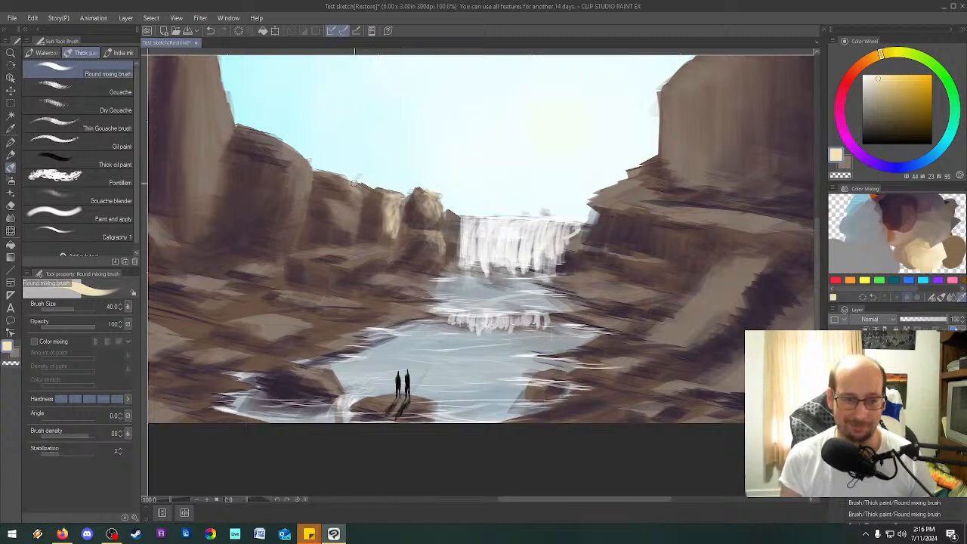
# Reduce the brush size to 17 and add cream highlights to the cliff face left of the waterfall and the ledge on its right.
pyautogui.press('[')
pyautogui.press('[')
pyautogui.press('[')
pyautogui.press('[')
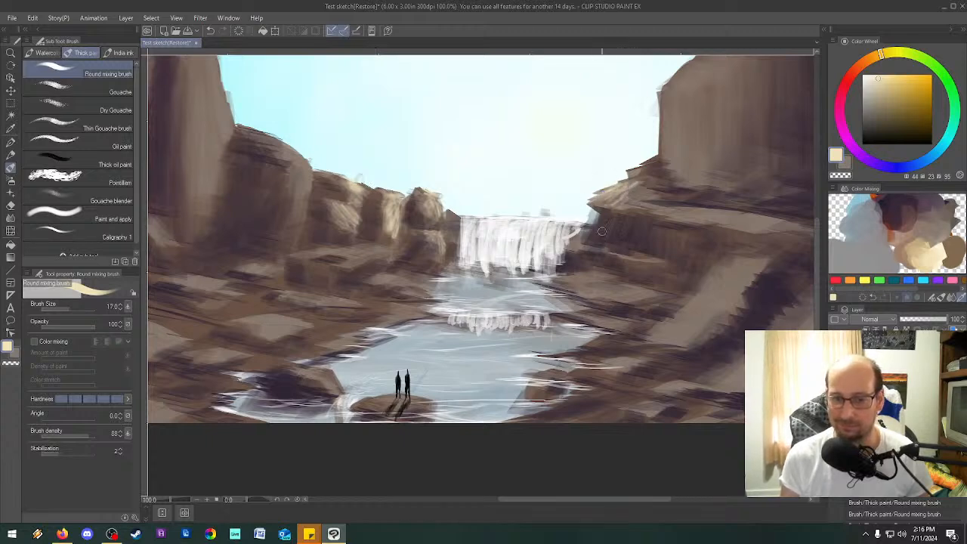
# Paint cream highlights on the rocks just right of the waterfall and rework strokes along the sunlit edge of the rounded cliff to its left.
pyautogui.moveTo(571, 240); pyautogui.dragTo(610, 254)
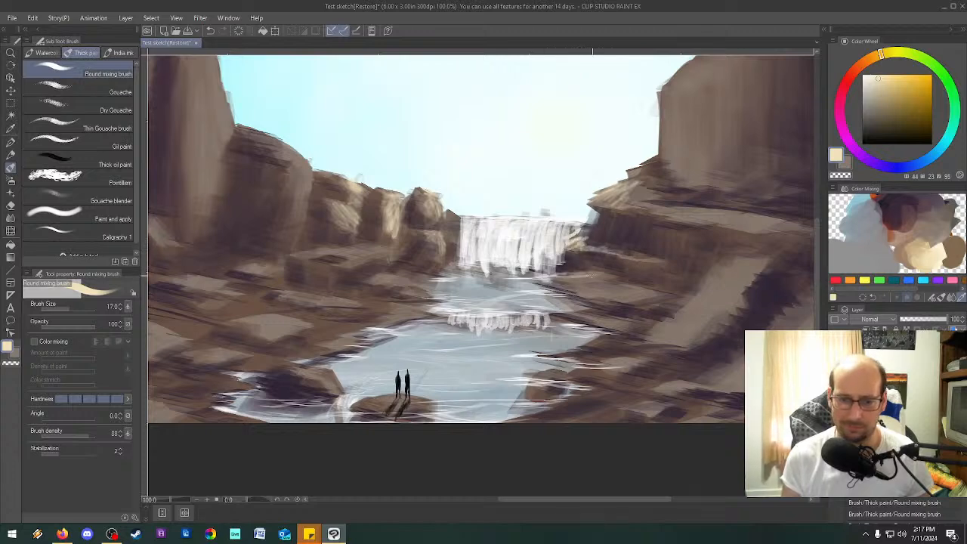
pyautogui.moveTo(306, 158)
pyautogui.mouseDown()
pyautogui.moveTo(310, 207)
pyautogui.moveTo(286, 258)
pyautogui.mouseUp()
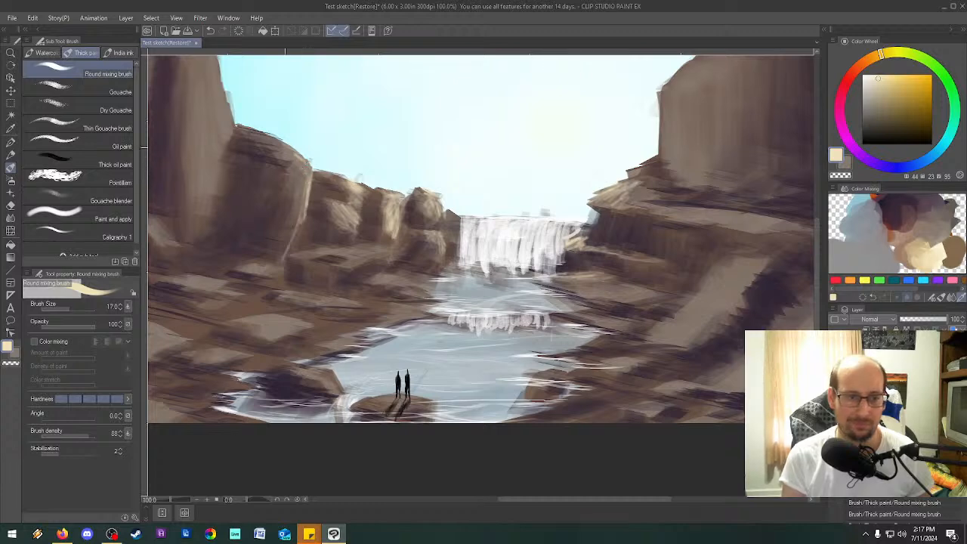
pyautogui.moveTo(294, 170); pyautogui.dragTo(304, 201)
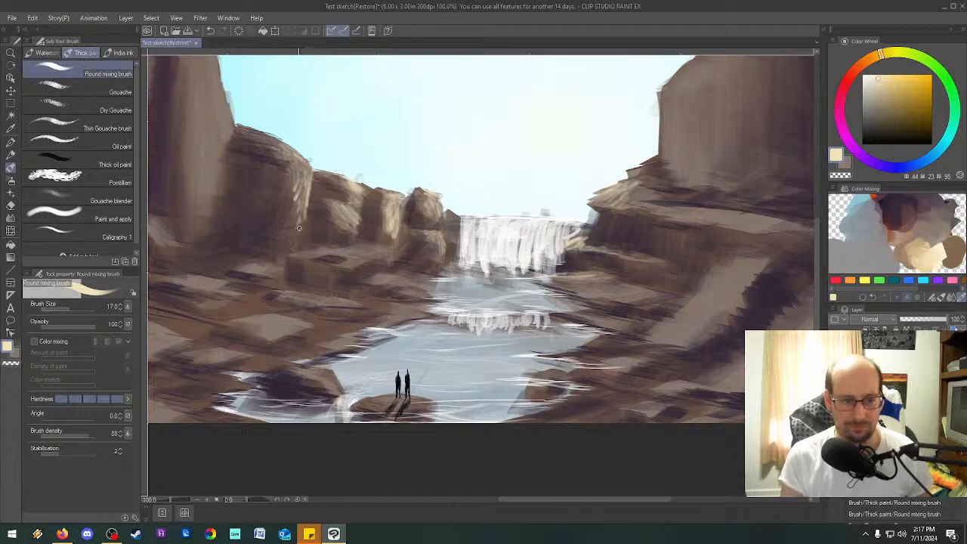
pyautogui.hotkey('ctrl', 'z')
pyautogui.hotkey('ctrl', 'z')
pyautogui.hotkey('ctrl', 'z')
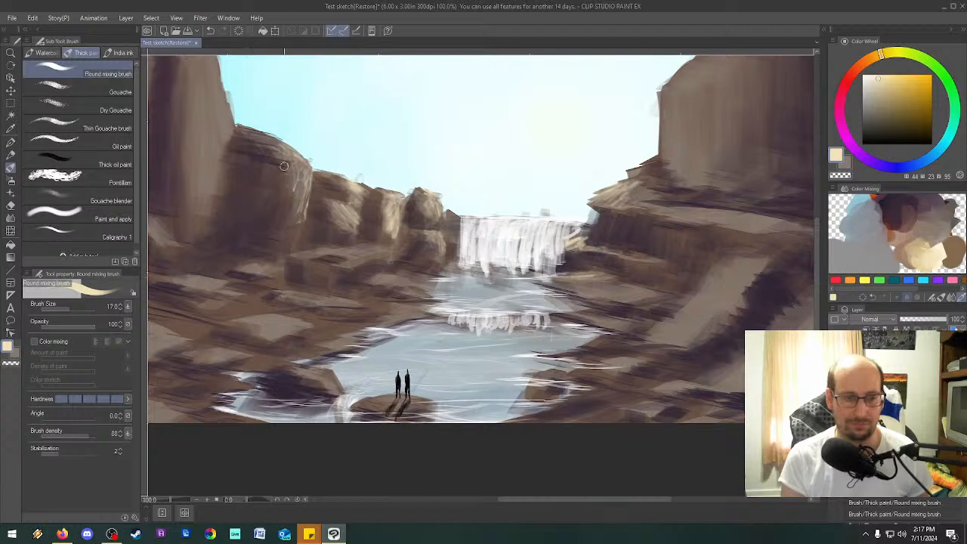
pyautogui.moveTo(296, 190); pyautogui.dragTo(285, 221)
pyautogui.moveTo(310, 172); pyautogui.dragTo(309, 192)
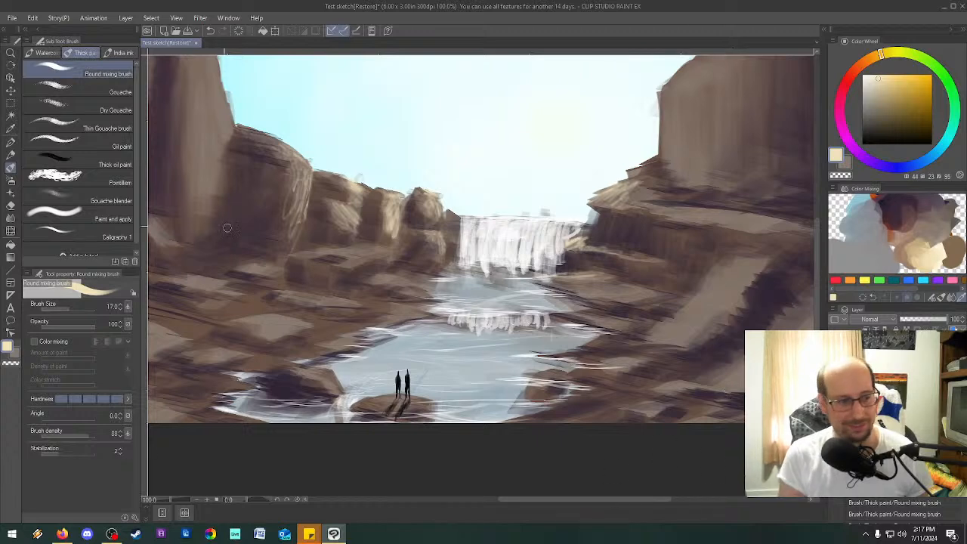
# Switch to the Caligraphy 1 brush and paint cream highlights on the tall rock column and the rounded cliff beside it.
pyautogui.click(114, 237)
pyautogui.moveTo(292, 200); pyautogui.dragTo(280, 251)
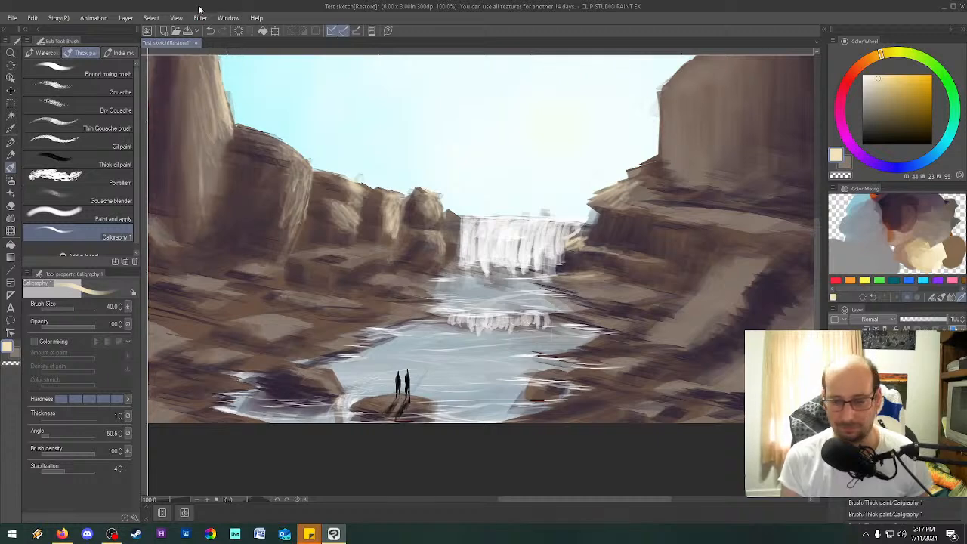
pyautogui.moveTo(816, 284); pyautogui.dragTo(816, 262)
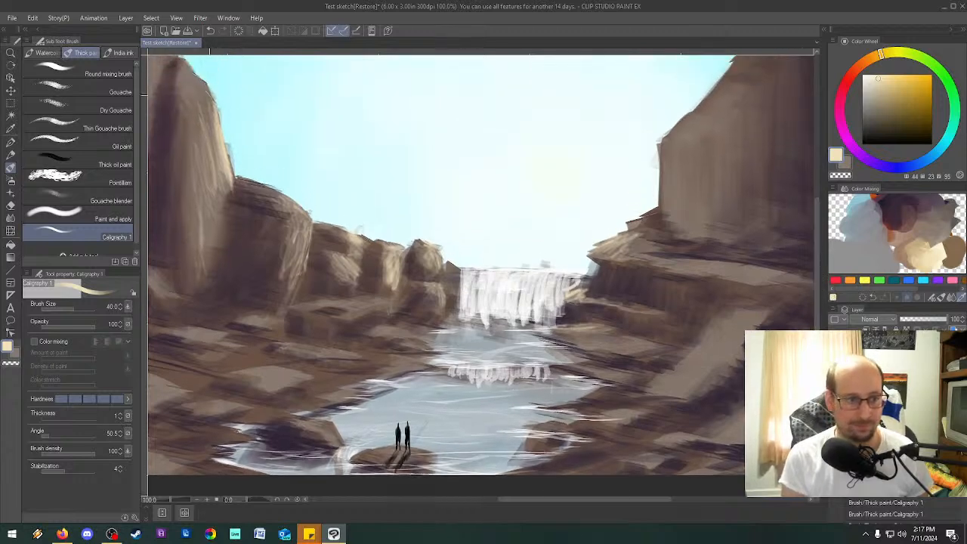
pyautogui.moveTo(204, 79); pyautogui.dragTo(189, 99)
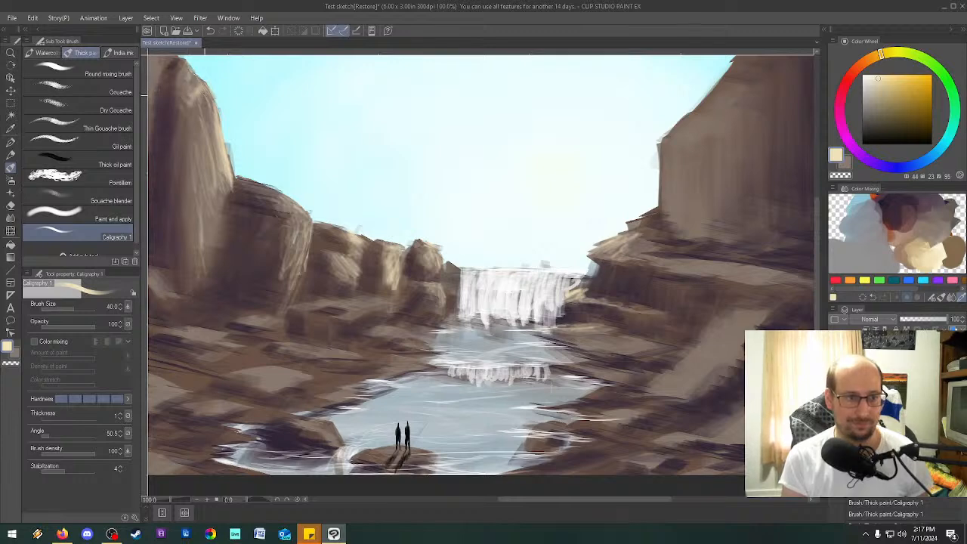
pyautogui.moveTo(305, 261); pyautogui.dragTo(297, 293)
pyautogui.moveTo(309, 232); pyautogui.dragTo(292, 293)
pyautogui.moveTo(303, 255); pyautogui.dragTo(286, 294)
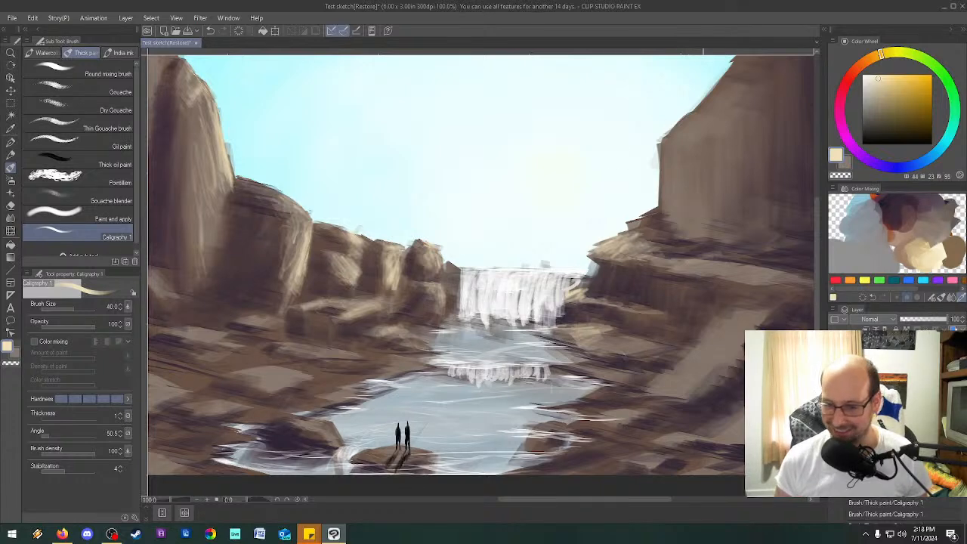
# Brush cream highlights onto the large slanted rock right of the river and the low rocks along the left bank.
pyautogui.moveTo(711, 329); pyautogui.dragTo(679, 368)
pyautogui.moveTo(685, 360); pyautogui.dragTo(646, 393)
pyautogui.moveTo(714, 343); pyautogui.dragTo(668, 393)
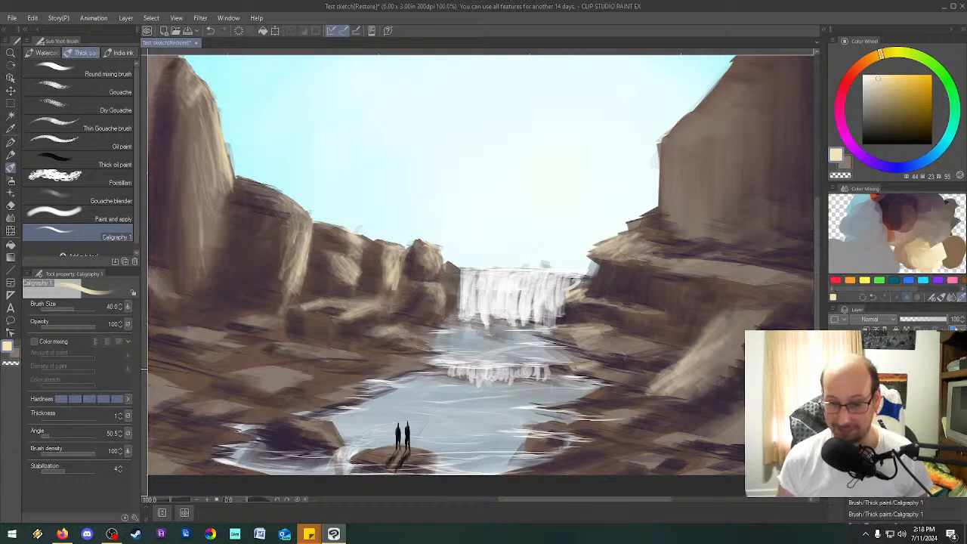
pyautogui.moveTo(311, 349); pyautogui.dragTo(329, 346)
pyautogui.moveTo(308, 346)
pyautogui.mouseDown()
pyautogui.moveTo(410, 357)
pyautogui.moveTo(402, 357)
pyautogui.mouseUp()
pyautogui.moveTo(412, 352)
pyautogui.mouseDown()
pyautogui.moveTo(379, 354)
pyautogui.moveTo(417, 364)
pyautogui.mouseUp()
pyautogui.moveTo(428, 369); pyautogui.dragTo(422, 371)
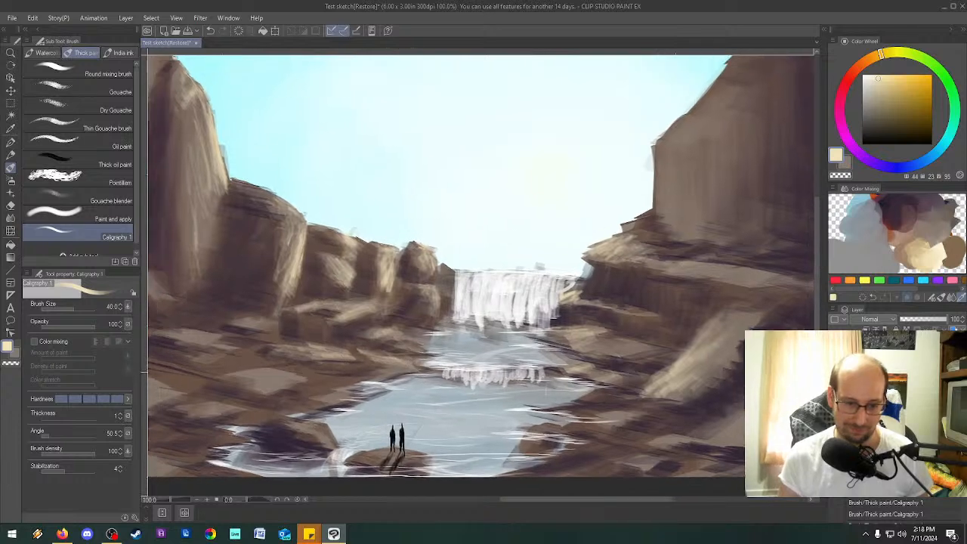
pyautogui.moveTo(306, 387); pyautogui.dragTo(323, 383)
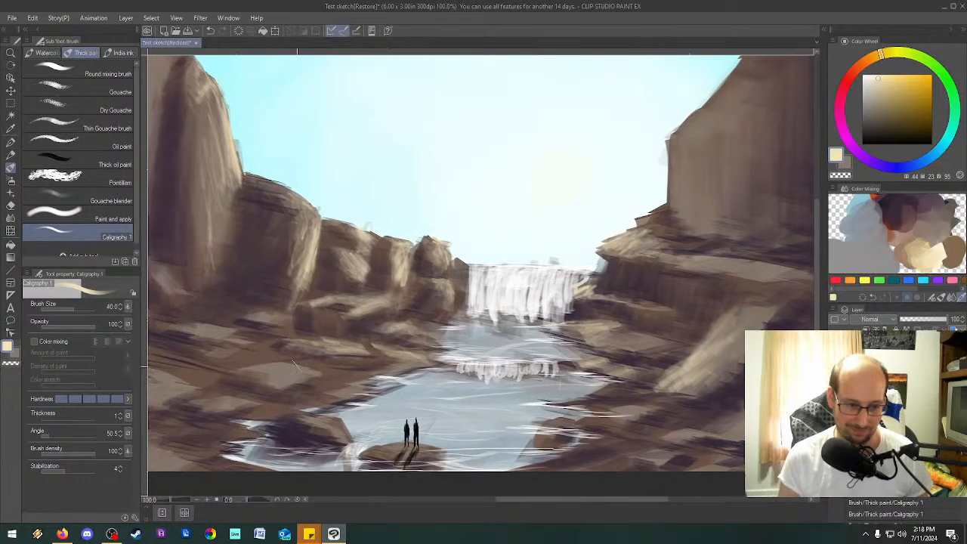
# Add cream highlights to the boulder below the tall column, the flat bank rocks, and the rocks in the water near the figures.
pyautogui.moveTo(326, 348); pyautogui.dragTo(439, 348)
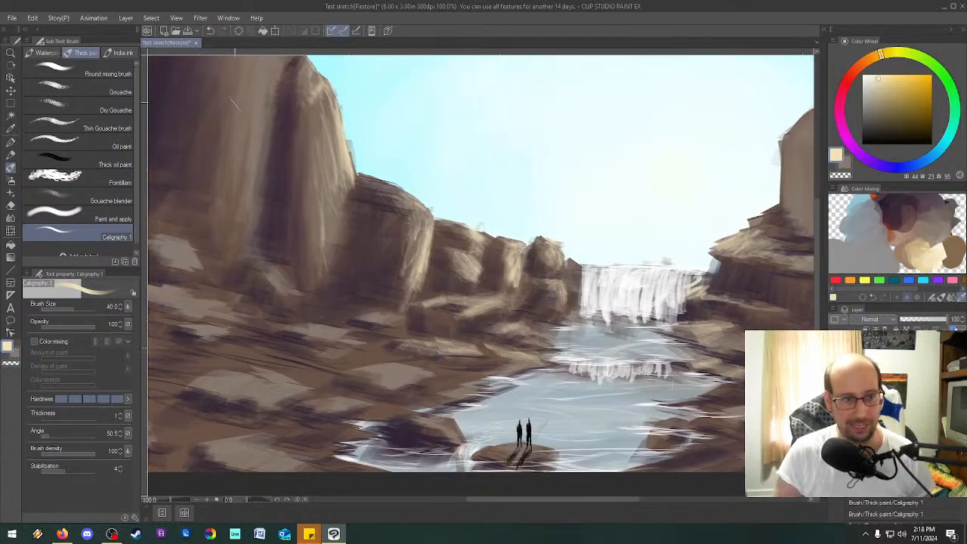
pyautogui.moveTo(266, 264); pyautogui.dragTo(295, 300)
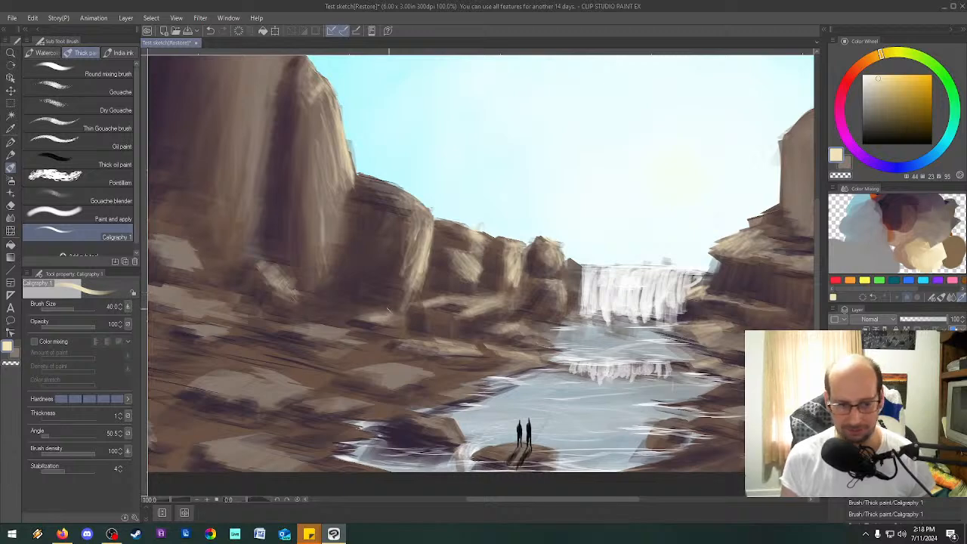
pyautogui.moveTo(343, 336)
pyautogui.mouseDown()
pyautogui.moveTo(285, 327)
pyautogui.moveTo(335, 331)
pyautogui.mouseUp()
pyautogui.moveTo(423, 378)
pyautogui.mouseDown()
pyautogui.moveTo(401, 386)
pyautogui.moveTo(398, 364)
pyautogui.moveTo(352, 371)
pyautogui.moveTo(420, 378)
pyautogui.moveTo(395, 392)
pyautogui.moveTo(453, 389)
pyautogui.moveTo(416, 418)
pyautogui.moveTo(448, 420)
pyautogui.moveTo(393, 418)
pyautogui.mouseUp()
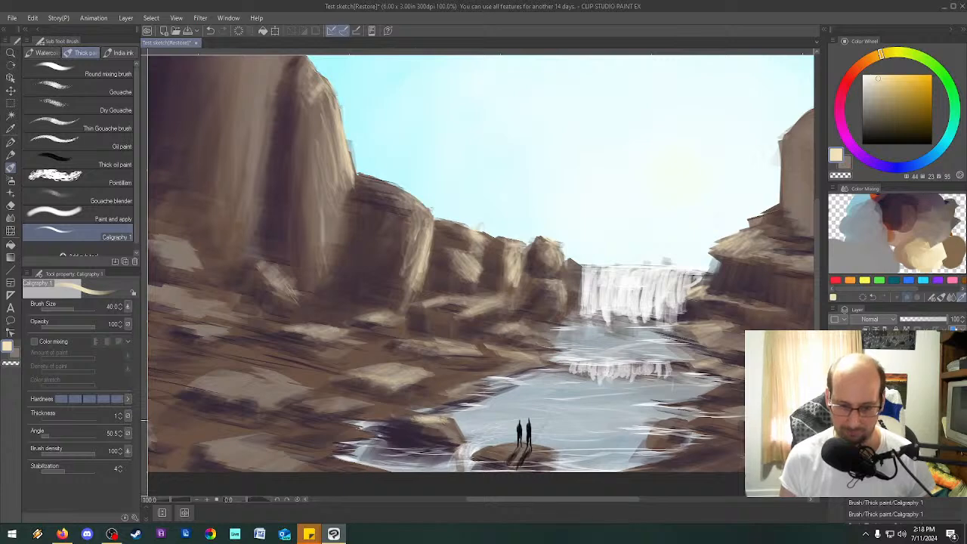
pyautogui.moveTo(460, 441)
pyautogui.mouseDown()
pyautogui.moveTo(454, 425)
pyautogui.moveTo(452, 442)
pyautogui.mouseUp()
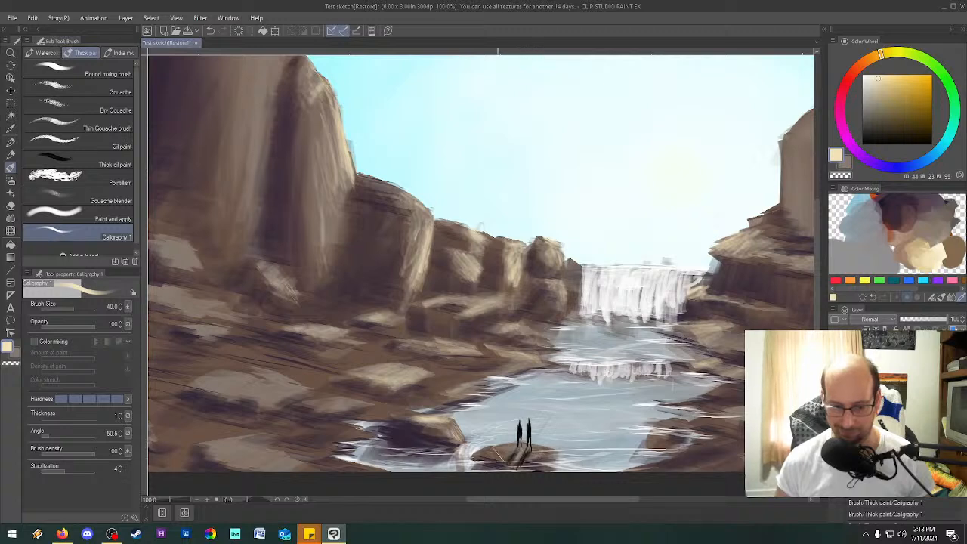
pyautogui.moveTo(495, 450)
pyautogui.mouseDown()
pyautogui.moveTo(513, 444)
pyautogui.moveTo(491, 459)
pyautogui.moveTo(553, 449)
pyautogui.moveTo(544, 454)
pyautogui.mouseUp()
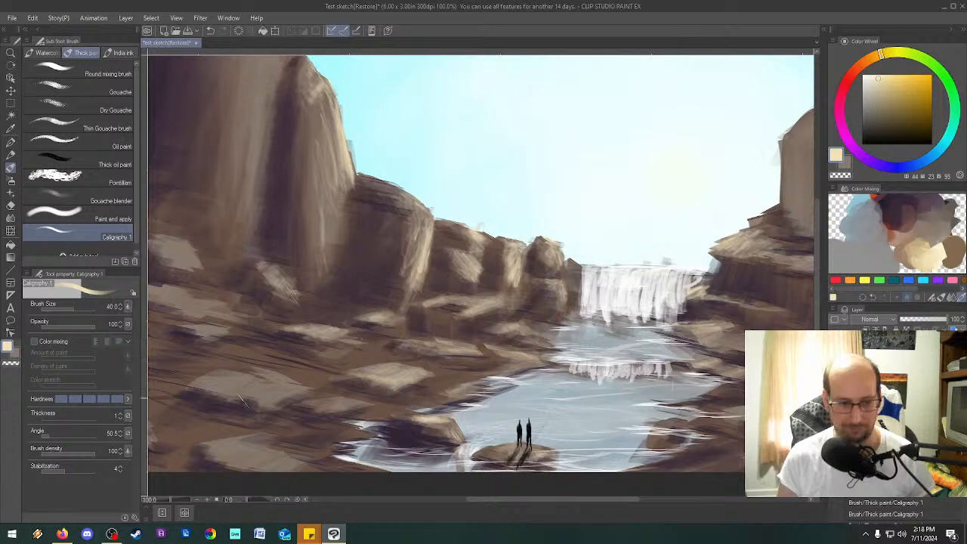
# Paint cream highlights on the scattered boulders across the left bank, out to the canvas's left edge.
pyautogui.moveTo(246, 395)
pyautogui.mouseDown()
pyautogui.moveTo(258, 389)
pyautogui.moveTo(252, 382)
pyautogui.mouseUp()
pyautogui.moveTo(234, 386)
pyautogui.mouseDown()
pyautogui.moveTo(217, 391)
pyautogui.moveTo(213, 373)
pyautogui.mouseUp()
pyautogui.moveTo(259, 369); pyautogui.dragTo(297, 389)
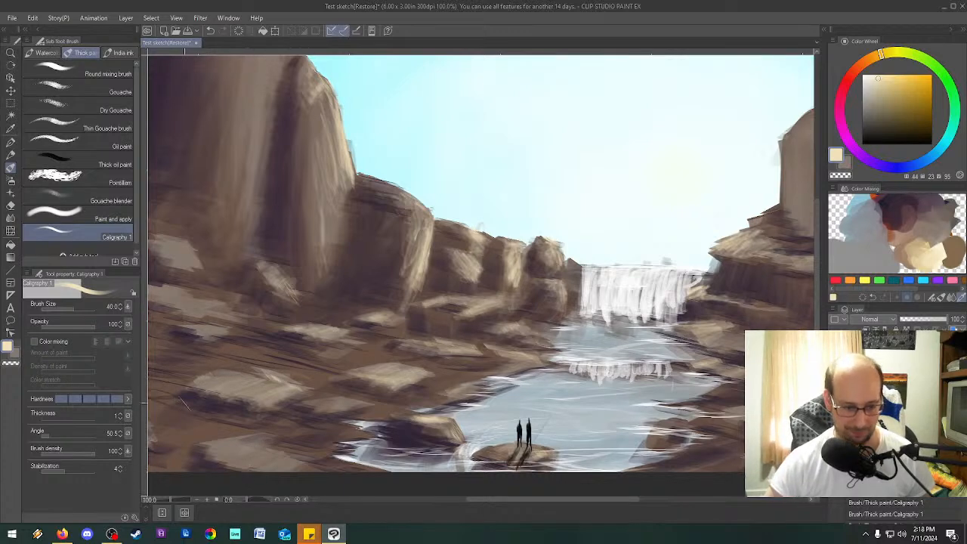
pyautogui.moveTo(251, 379)
pyautogui.mouseDown()
pyautogui.moveTo(251, 369)
pyautogui.moveTo(365, 370)
pyautogui.mouseUp()
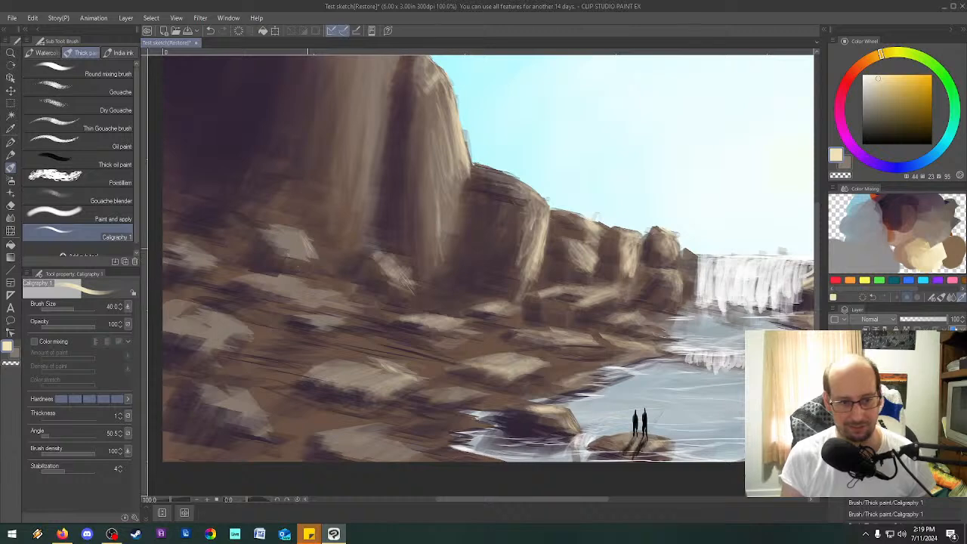
pyautogui.moveTo(294, 248)
pyautogui.mouseDown()
pyautogui.moveTo(279, 228)
pyautogui.moveTo(316, 264)
pyautogui.mouseUp()
pyautogui.moveTo(336, 300); pyautogui.dragTo(246, 280)
pyautogui.moveTo(183, 251); pyautogui.dragTo(213, 256)
pyautogui.moveTo(227, 344)
pyautogui.mouseDown()
pyautogui.moveTo(205, 306)
pyautogui.moveTo(239, 319)
pyautogui.moveTo(246, 335)
pyautogui.moveTo(221, 312)
pyautogui.moveTo(233, 331)
pyautogui.moveTo(217, 321)
pyautogui.moveTo(246, 332)
pyautogui.moveTo(198, 328)
pyautogui.moveTo(200, 317)
pyautogui.mouseUp()
pyautogui.moveTo(246, 338); pyautogui.dragTo(233, 357)
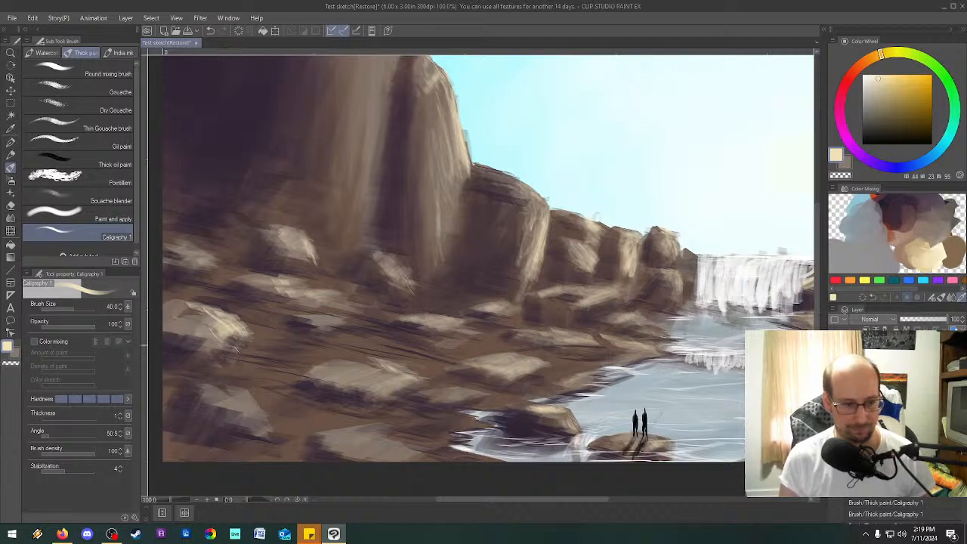
pyautogui.moveTo(241, 397); pyautogui.dragTo(262, 417)
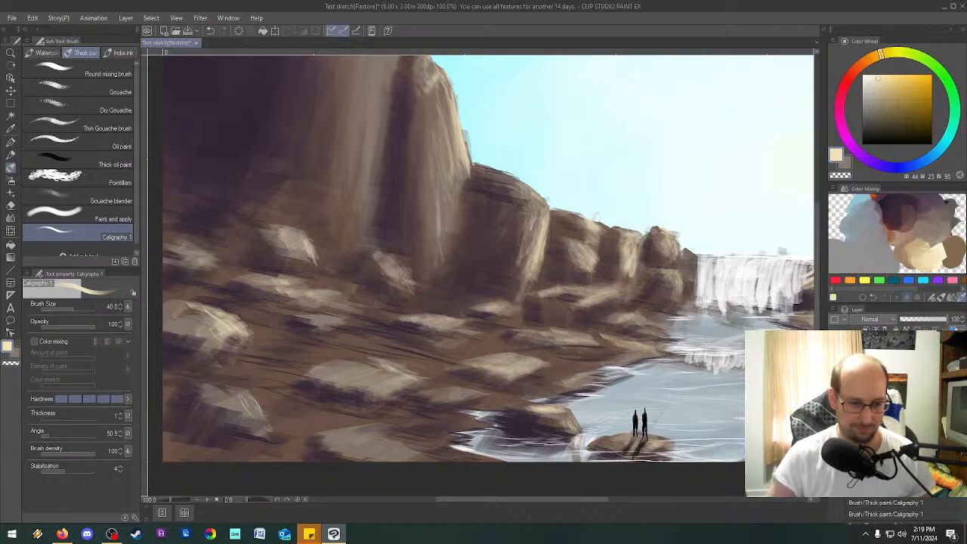
# Paint cream highlights on the small rocks and the lower slanted slab of the right bank.
pyautogui.moveTo(556, 499); pyautogui.dragTo(673, 472)
pyautogui.moveTo(597, 344)
pyautogui.mouseDown()
pyautogui.moveTo(498, 418)
pyautogui.moveTo(589, 367)
pyautogui.moveTo(529, 400)
pyautogui.moveTo(574, 361)
pyautogui.moveTo(611, 352)
pyautogui.mouseUp()
pyautogui.moveTo(517, 405); pyautogui.dragTo(444, 435)
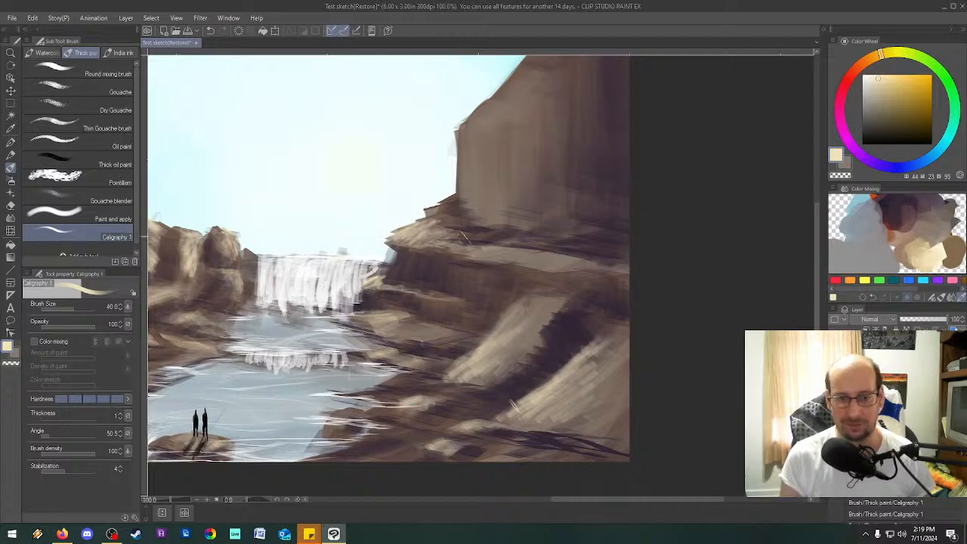
# Set the brush angle to 134.6, paint vertical cream streaks down the tall right cliff and its foot, and undo the last strokes.
pyautogui.click(61, 435)
pyautogui.moveTo(473, 130); pyautogui.dragTo(475, 159)
pyautogui.moveTo(463, 124); pyautogui.dragTo(463, 196)
pyautogui.moveTo(461, 139)
pyautogui.mouseDown()
pyautogui.moveTo(459, 195)
pyautogui.moveTo(472, 198)
pyautogui.mouseUp()
pyautogui.moveTo(490, 102)
pyautogui.mouseDown()
pyautogui.moveTo(466, 123)
pyautogui.moveTo(479, 169)
pyautogui.mouseUp()
pyautogui.moveTo(483, 131)
pyautogui.mouseDown()
pyautogui.moveTo(484, 194)
pyautogui.moveTo(466, 226)
pyautogui.mouseUp()
pyautogui.moveTo(483, 165); pyautogui.dragTo(482, 193)
pyautogui.moveTo(493, 121); pyautogui.dragTo(492, 204)
pyautogui.moveTo(512, 85); pyautogui.dragTo(512, 168)
pyautogui.moveTo(523, 100); pyautogui.dragTo(522, 216)
pyautogui.moveTo(481, 204)
pyautogui.mouseDown()
pyautogui.moveTo(481, 227)
pyautogui.moveTo(471, 220)
pyautogui.mouseUp()
pyautogui.moveTo(461, 189)
pyautogui.mouseDown()
pyautogui.moveTo(462, 213)
pyautogui.moveTo(431, 219)
pyautogui.mouseUp()
pyautogui.moveTo(432, 212)
pyautogui.mouseDown()
pyautogui.moveTo(426, 222)
pyautogui.moveTo(437, 218)
pyautogui.mouseUp()
pyautogui.moveTo(436, 210)
pyautogui.mouseDown()
pyautogui.moveTo(451, 216)
pyautogui.moveTo(438, 202)
pyautogui.moveTo(449, 216)
pyautogui.moveTo(453, 206)
pyautogui.moveTo(426, 210)
pyautogui.mouseUp()
pyautogui.hotkey('ctrl', 'z')
pyautogui.hotkey('ctrl', 'z')
pyautogui.hotkey('ctrl', 'z')
pyautogui.hotkey('ctrl', 'z')
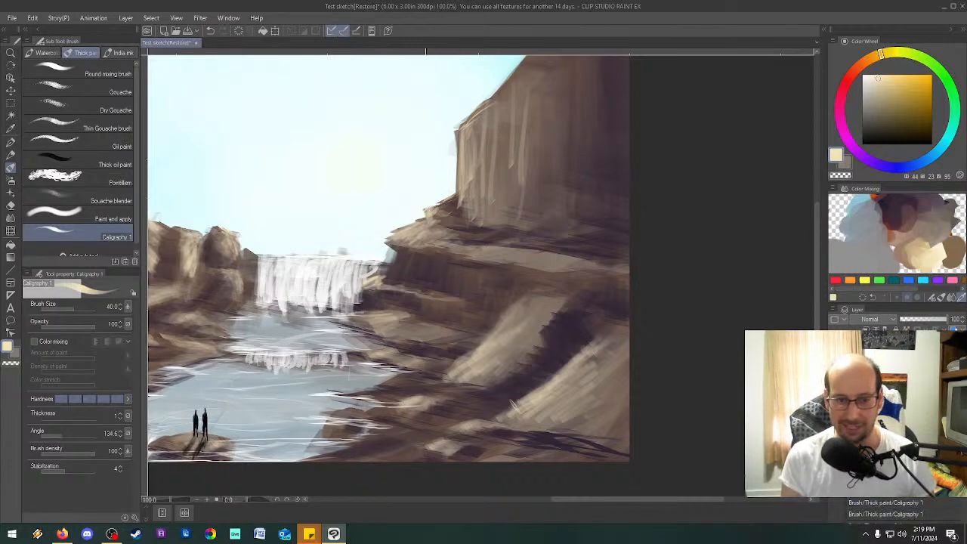
# Add cream highlights to the ledge beneath the right cliff, and try and undo diagonal strokes on the large slanted rock.
pyautogui.moveTo(499, 231)
pyautogui.mouseDown()
pyautogui.moveTo(434, 240)
pyautogui.moveTo(498, 243)
pyautogui.moveTo(399, 240)
pyautogui.moveTo(555, 256)
pyautogui.moveTo(483, 254)
pyautogui.mouseUp()
pyautogui.moveTo(592, 274); pyautogui.dragTo(457, 269)
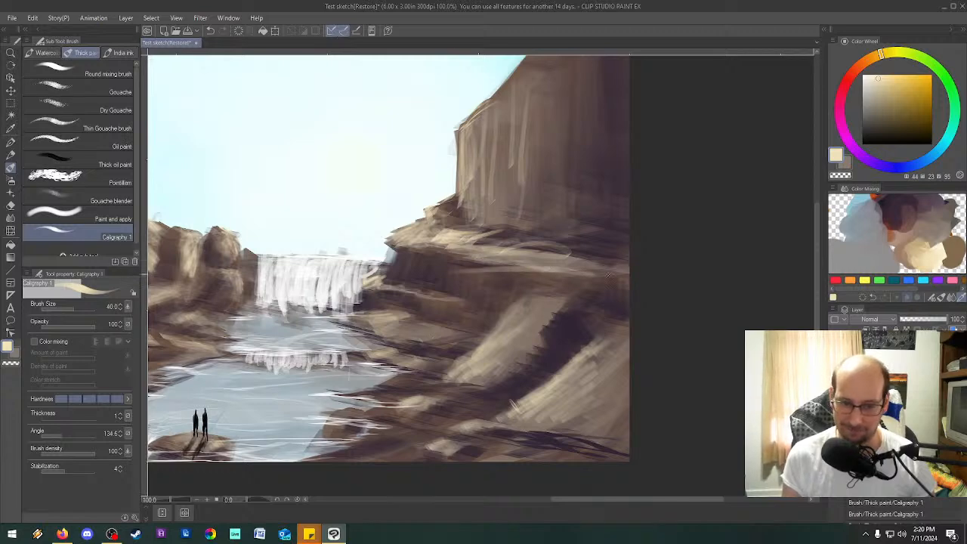
pyautogui.moveTo(529, 316); pyautogui.dragTo(493, 355)
pyautogui.moveTo(532, 298)
pyautogui.mouseDown()
pyautogui.moveTo(485, 330)
pyautogui.moveTo(462, 373)
pyautogui.mouseUp()
pyautogui.hotkey('ctrl', 'z')
pyautogui.hotkey('ctrl', 'z')
pyautogui.hotkey('ctrl', 'z')
pyautogui.hotkey('ctrl', 'z')
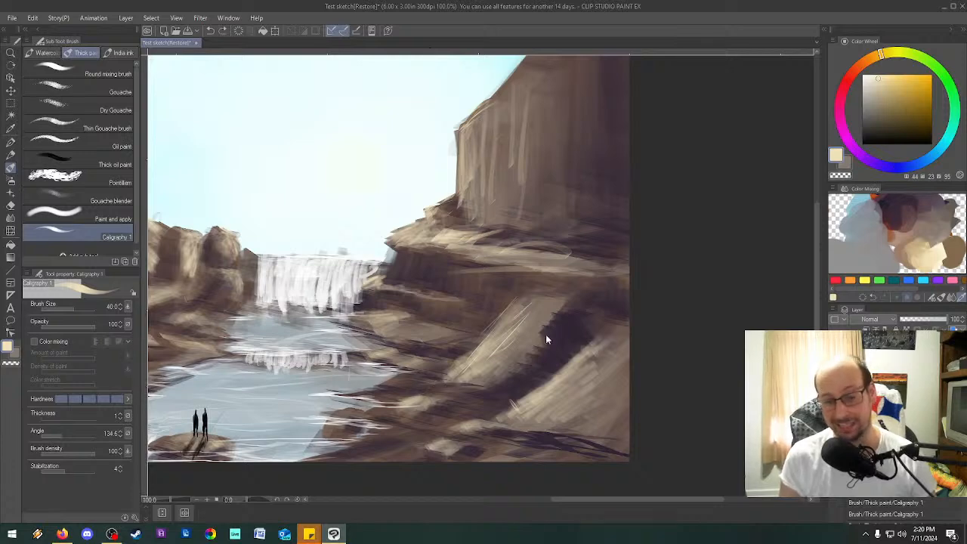
pyautogui.moveTo(524, 296); pyautogui.dragTo(463, 365)
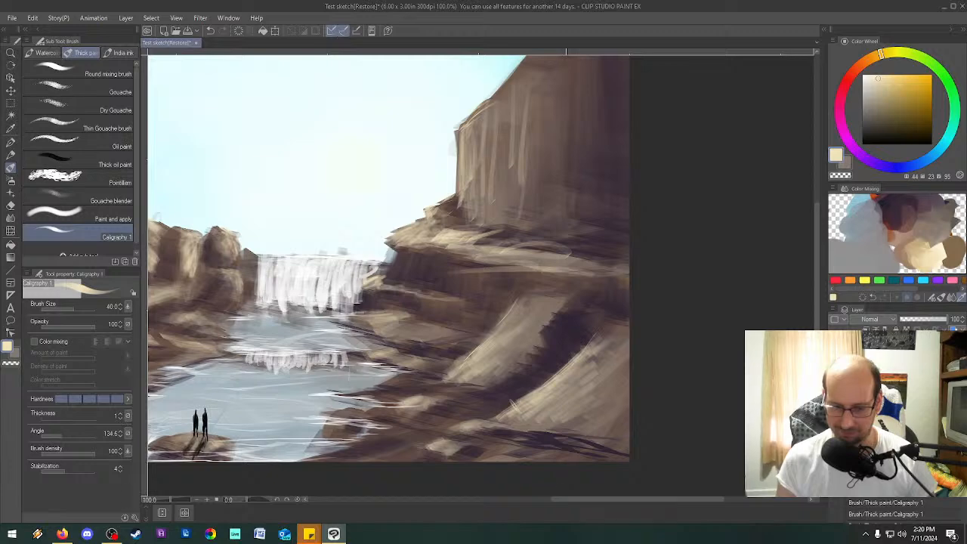
# Paint cream highlights on the boulder at the bottom of the left bank.
pyautogui.moveTo(561, 499); pyautogui.dragTo(423, 499)
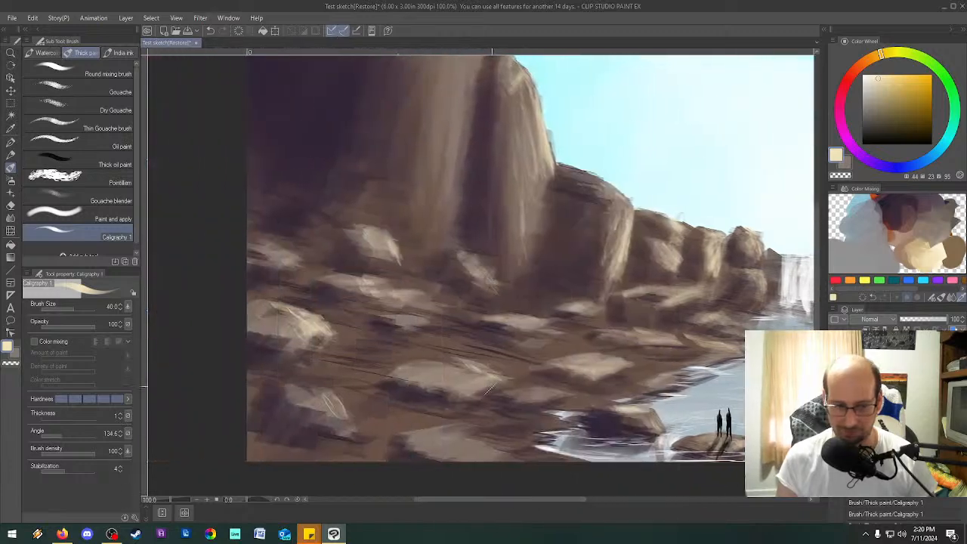
pyautogui.moveTo(463, 433)
pyautogui.mouseDown()
pyautogui.moveTo(515, 460)
pyautogui.moveTo(482, 453)
pyautogui.mouseUp()
pyautogui.moveTo(420, 421)
pyautogui.mouseDown()
pyautogui.moveTo(461, 429)
pyautogui.moveTo(463, 442)
pyautogui.moveTo(499, 457)
pyautogui.mouseUp()
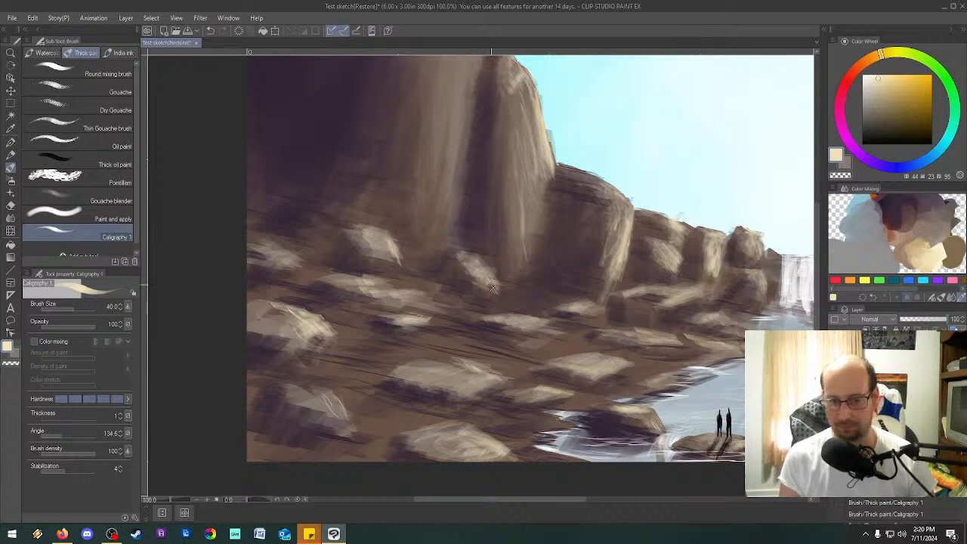
# Set the secondary color to dark purple from the color mixing palette and paint shadows around the left bank's boulders and low ledge.
pyautogui.click(847, 163)
pyautogui.click(887, 208)
pyautogui.moveTo(359, 382); pyautogui.dragTo(425, 207)
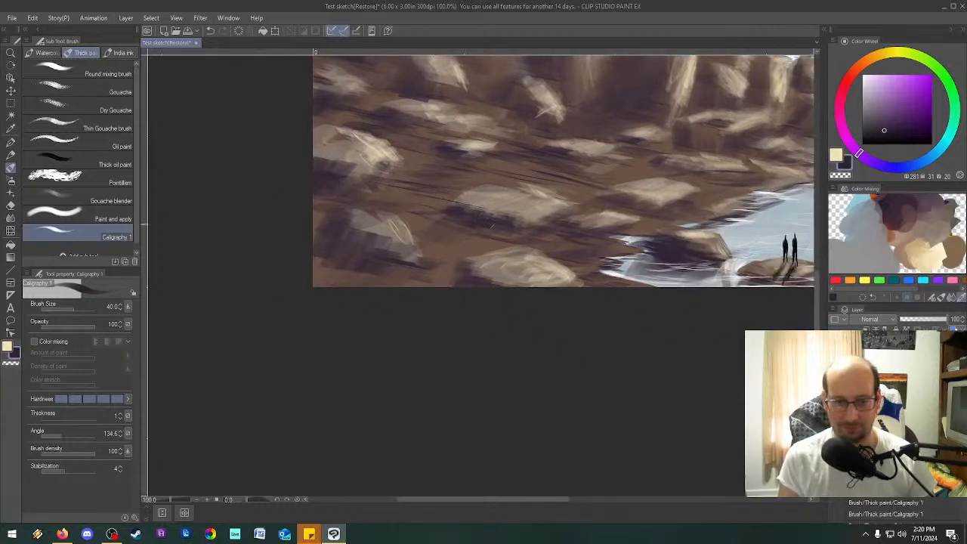
pyautogui.scroll(-2, 347, 221)
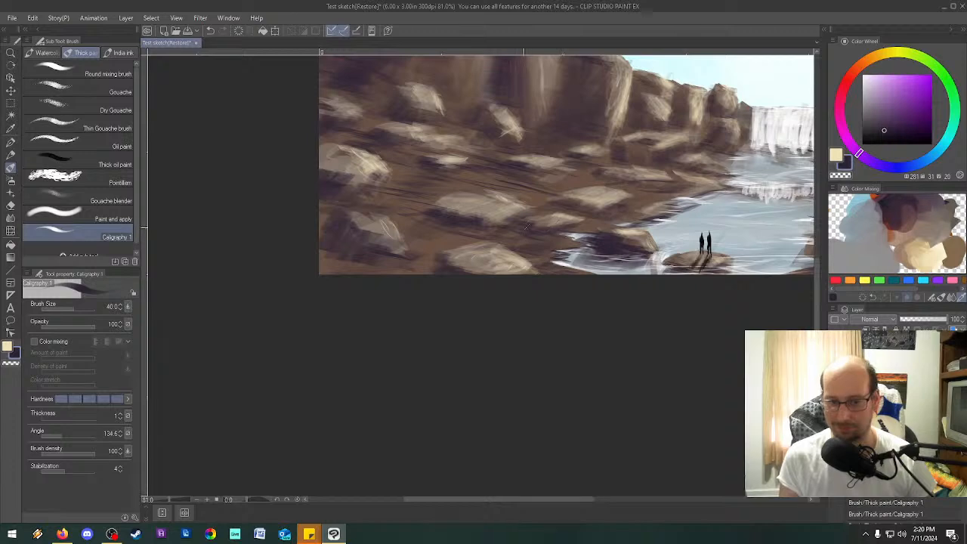
pyautogui.moveTo(815, 291); pyautogui.dragTo(818, 194)
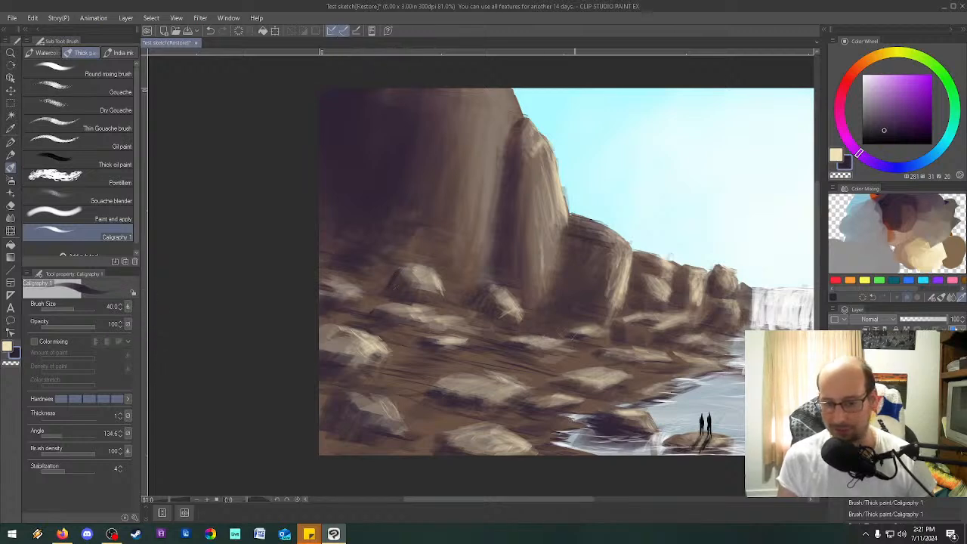
pyautogui.moveTo(613, 333)
pyautogui.mouseDown()
pyautogui.moveTo(647, 325)
pyautogui.moveTo(676, 355)
pyautogui.moveTo(654, 351)
pyautogui.moveTo(597, 393)
pyautogui.mouseUp()
pyautogui.moveTo(577, 472)
pyautogui.mouseDown()
pyautogui.moveTo(583, 496)
pyautogui.moveTo(625, 491)
pyautogui.mouseUp()
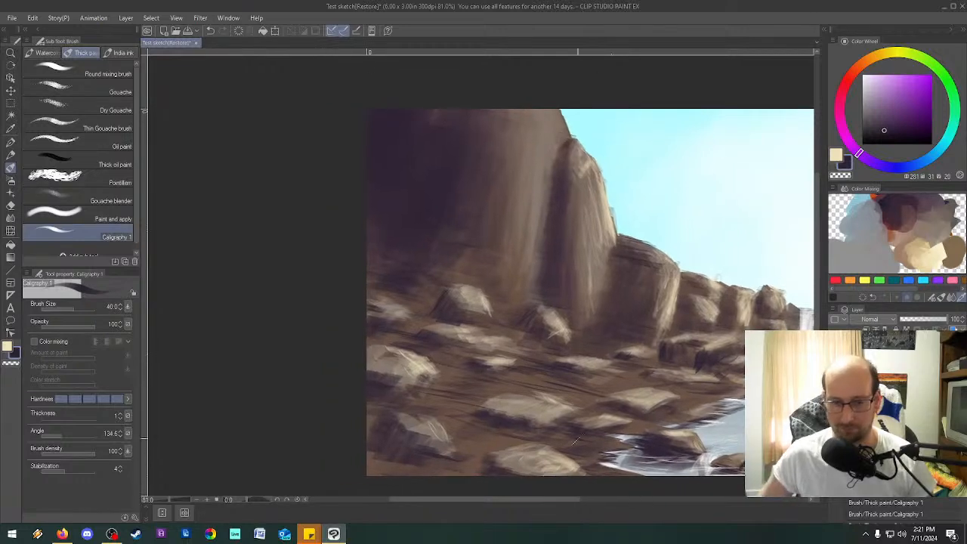
pyautogui.moveTo(576, 439)
pyautogui.mouseDown()
pyautogui.moveTo(557, 395)
pyautogui.moveTo(464, 402)
pyautogui.moveTo(438, 383)
pyautogui.moveTo(352, 444)
pyautogui.moveTo(322, 443)
pyautogui.mouseUp()
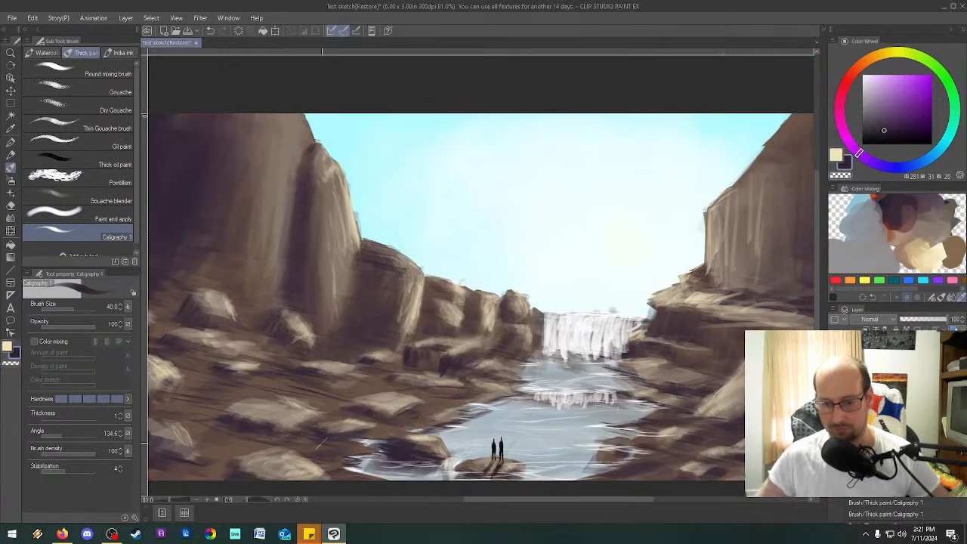
# Paint a dark purple shadow on the rock edge just right of the waterfall.
pyautogui.scroll(-5, 322, 444)
pyautogui.scroll(6, 322, 443)
pyautogui.scroll(-2, 321, 443)
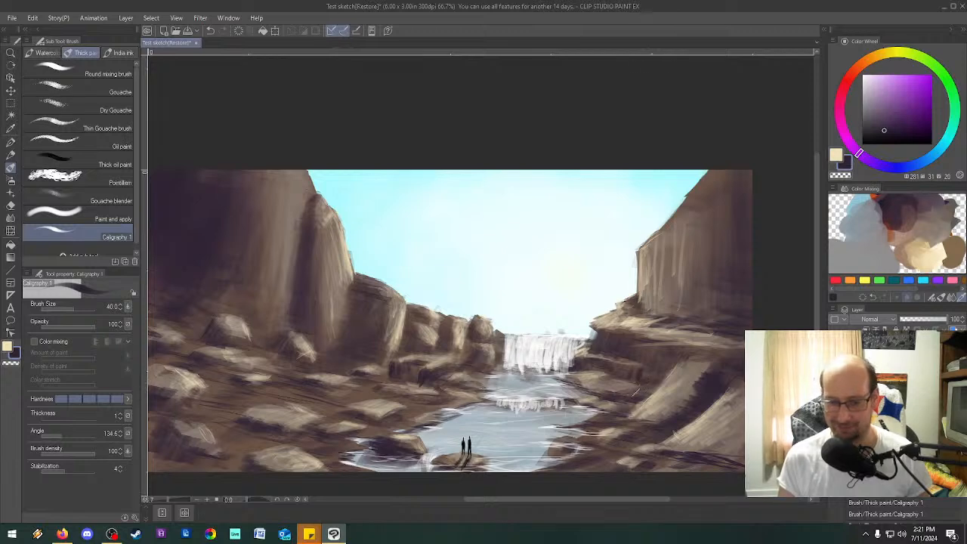
pyautogui.moveTo(597, 327); pyautogui.dragTo(590, 345)
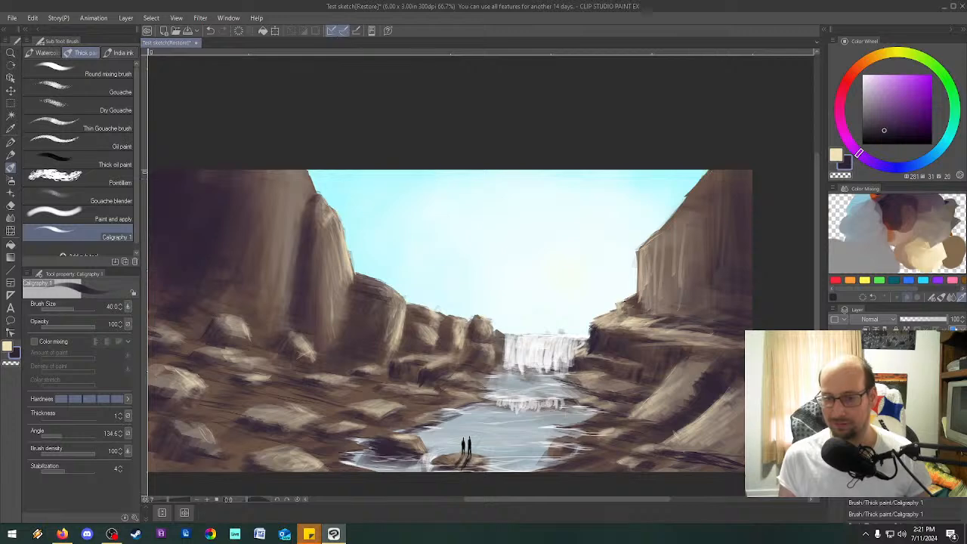
# Paint dark purple shadows down the crack at the base of the right cliff and a cream highlight along its edge.
pyautogui.moveTo(704, 313)
pyautogui.mouseDown()
pyautogui.moveTo(722, 249)
pyautogui.moveTo(719, 309)
pyautogui.moveTo(711, 307)
pyautogui.mouseUp()
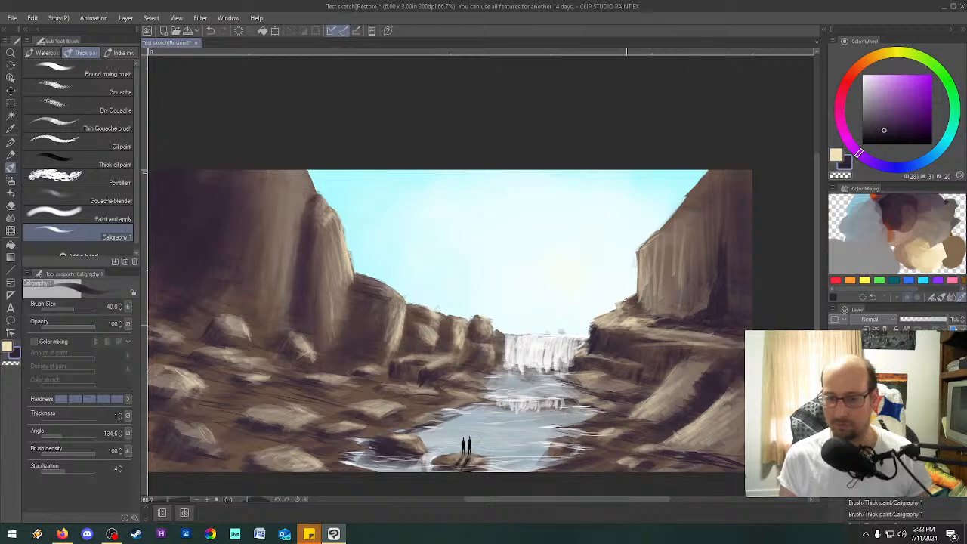
pyautogui.click(836, 154)
pyautogui.moveTo(720, 233)
pyautogui.mouseDown()
pyautogui.moveTo(716, 280)
pyautogui.moveTo(698, 313)
pyautogui.mouseUp()
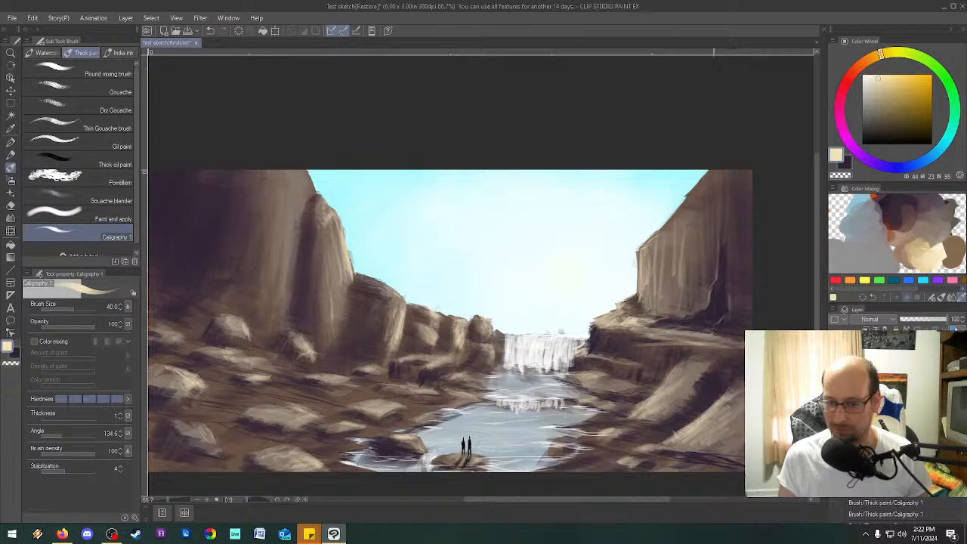
pyautogui.click(846, 163)
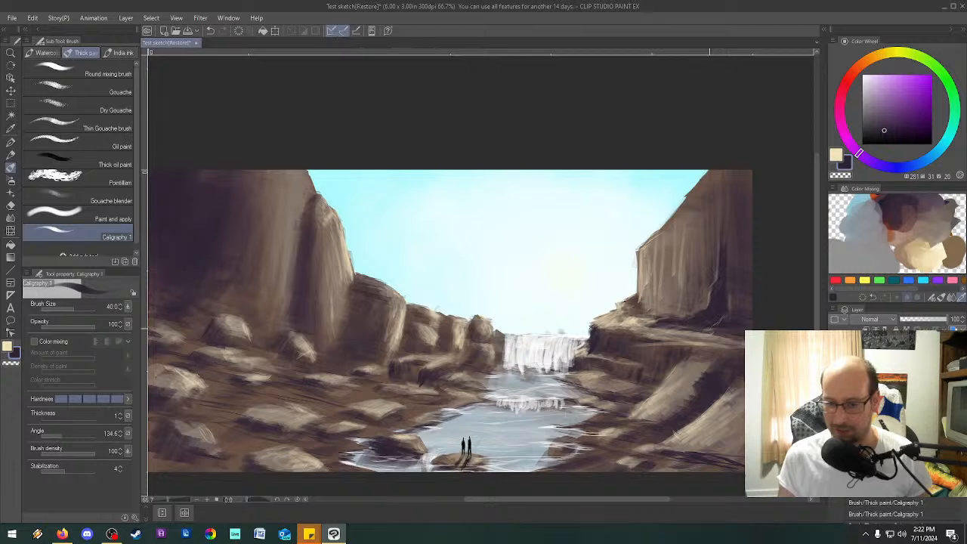
pyautogui.moveTo(709, 295); pyautogui.dragTo(712, 310)
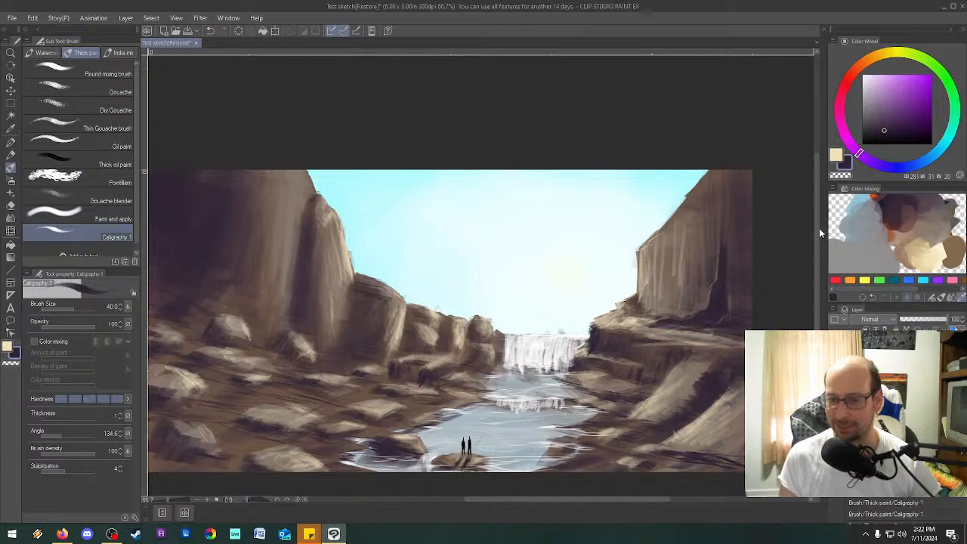
# Set the brush angle to 60.6 and paint dark purple shadow strokes around the base of the large left cliff.
pyautogui.moveTo(817, 240); pyautogui.dragTo(815, 258)
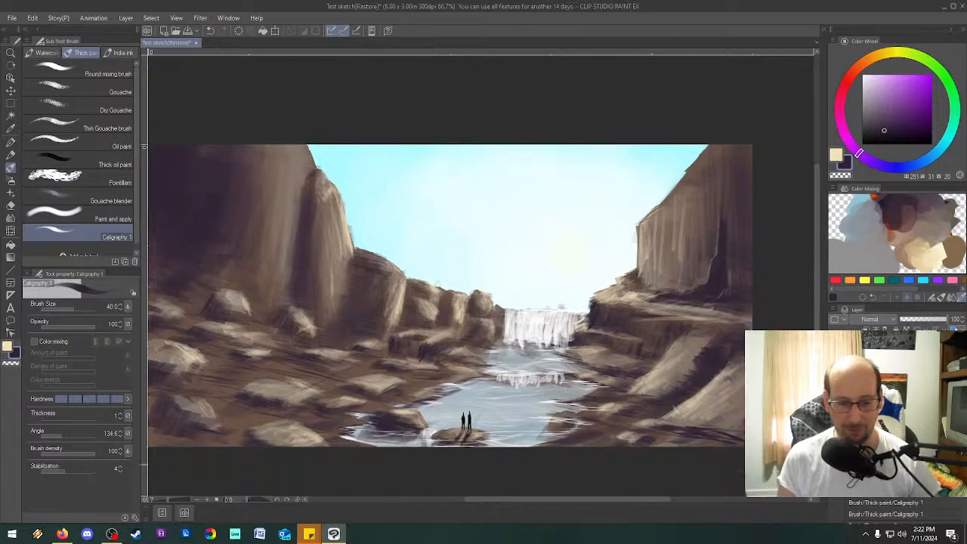
pyautogui.moveTo(555, 500); pyautogui.dragTo(538, 500)
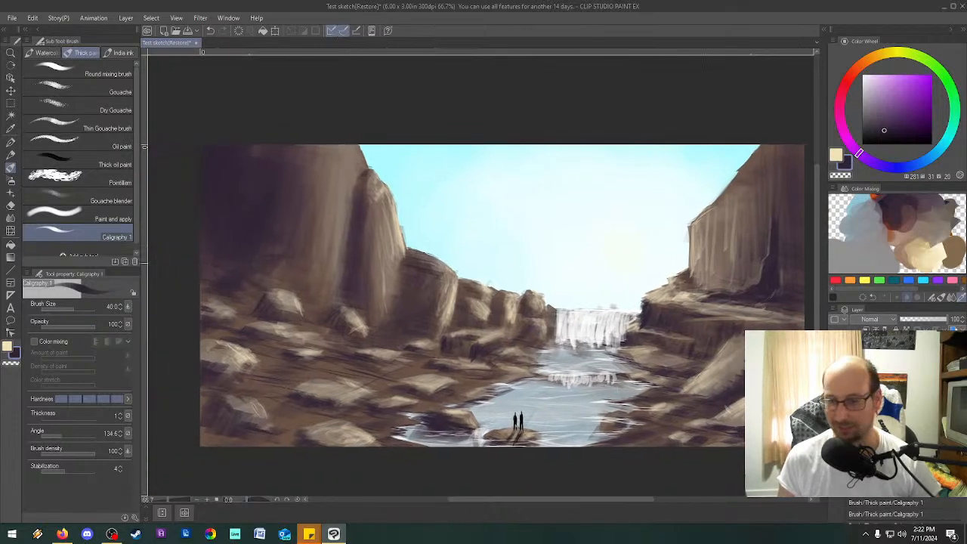
pyautogui.moveTo(816, 258); pyautogui.dragTo(816, 268)
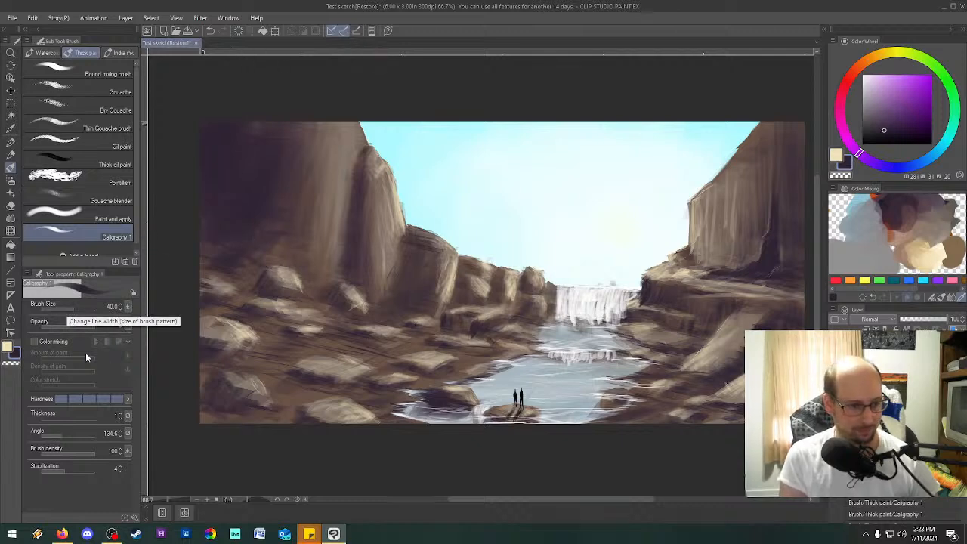
pyautogui.click(57, 433)
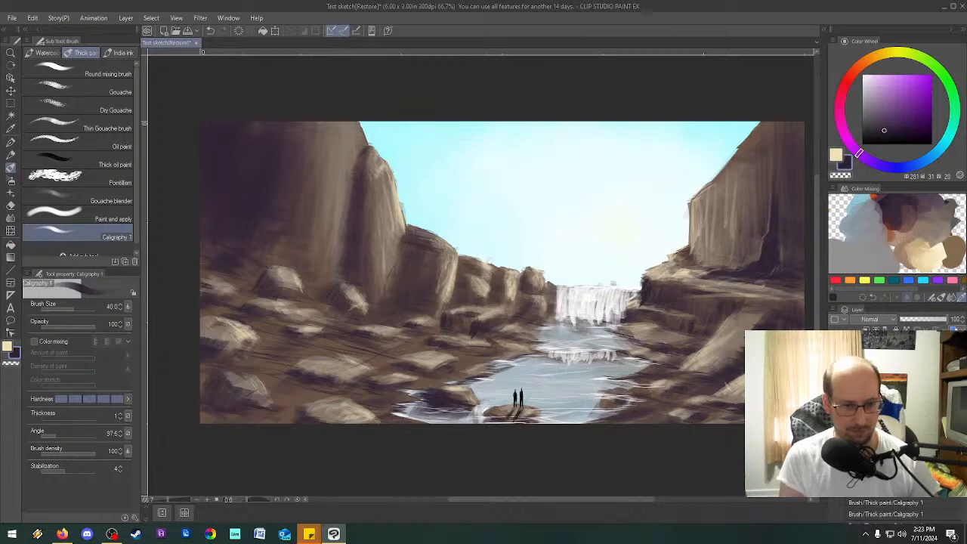
pyautogui.click(49, 435)
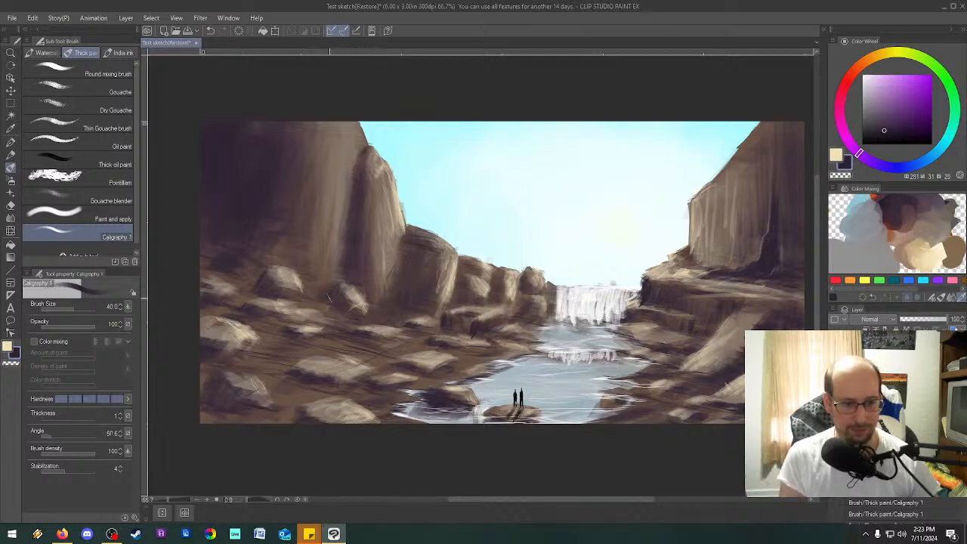
pyautogui.moveTo(246, 253); pyautogui.dragTo(259, 264)
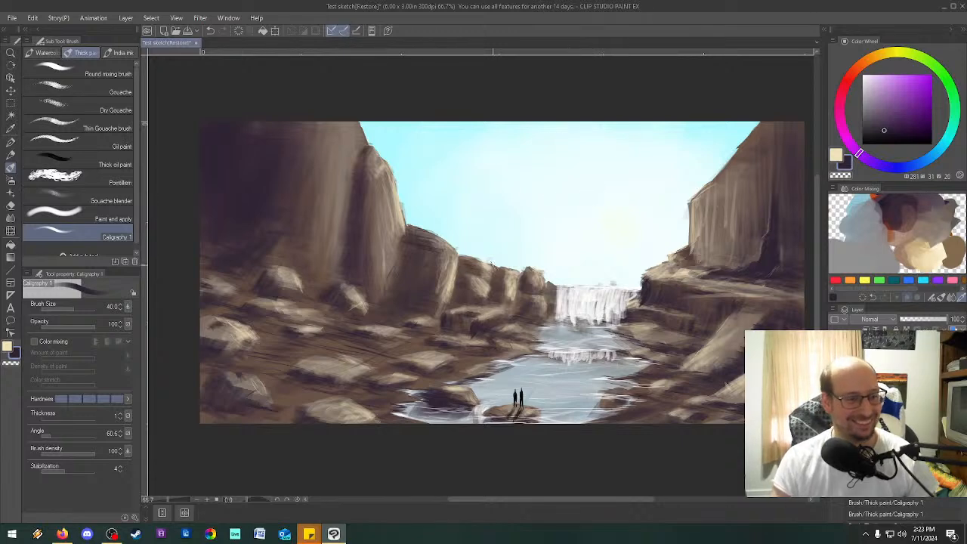
# Start adding a sub tool and search the available materials for "grass".
pyautogui.click(115, 262)
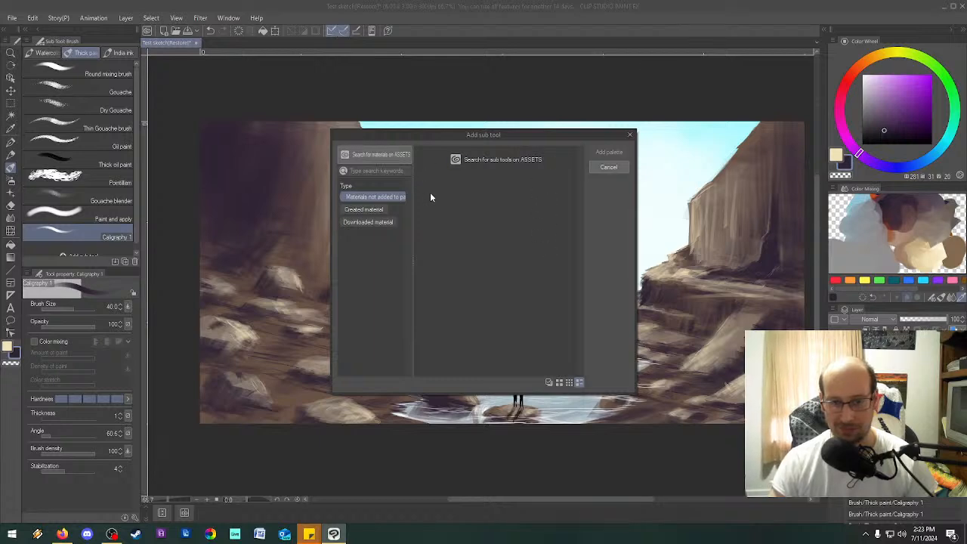
pyautogui.click(392, 168)
pyautogui.write('gre')
pyautogui.press('Return')
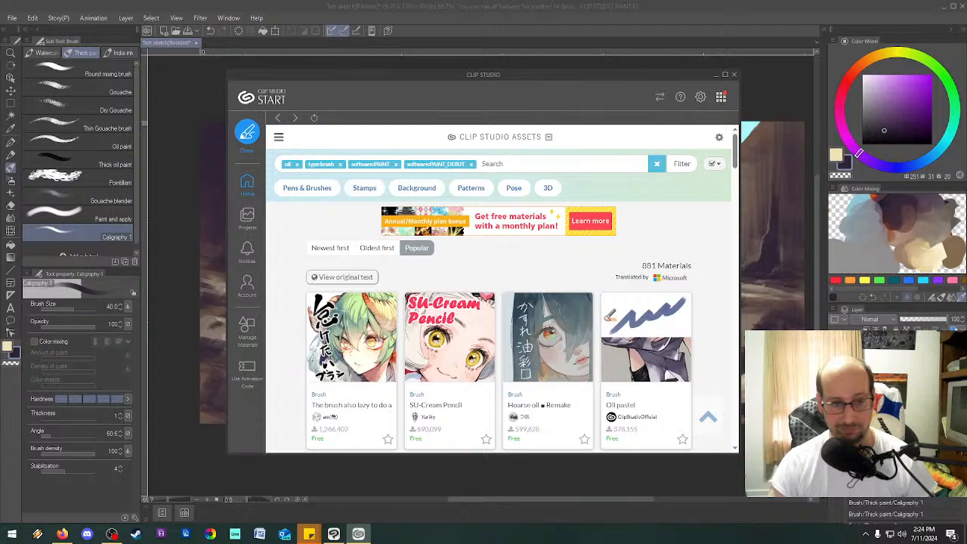
# Search CLIP STUDIO ASSETS with the added keywords "grass" and "brush" and look through the matching brushes.
pyautogui.click(532, 162)
pyautogui.write('grass')
pyautogui.press('Return')
pyautogui.write('brush')
pyautogui.press('Return')
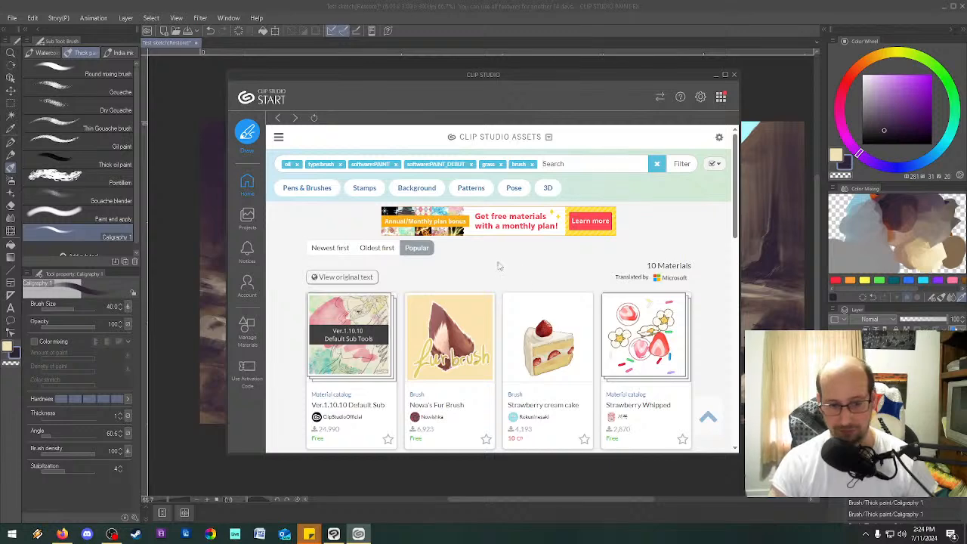
pyautogui.scroll(-1, 498, 266)
pyautogui.scroll(-3, 499, 266)
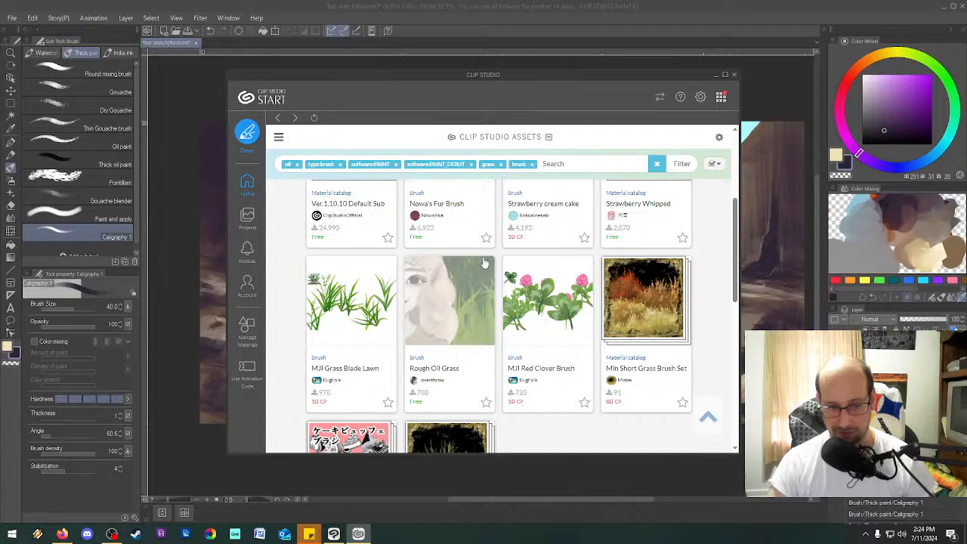
pyautogui.scroll(-1, 478, 258)
pyautogui.scroll(-3, 557, 384)
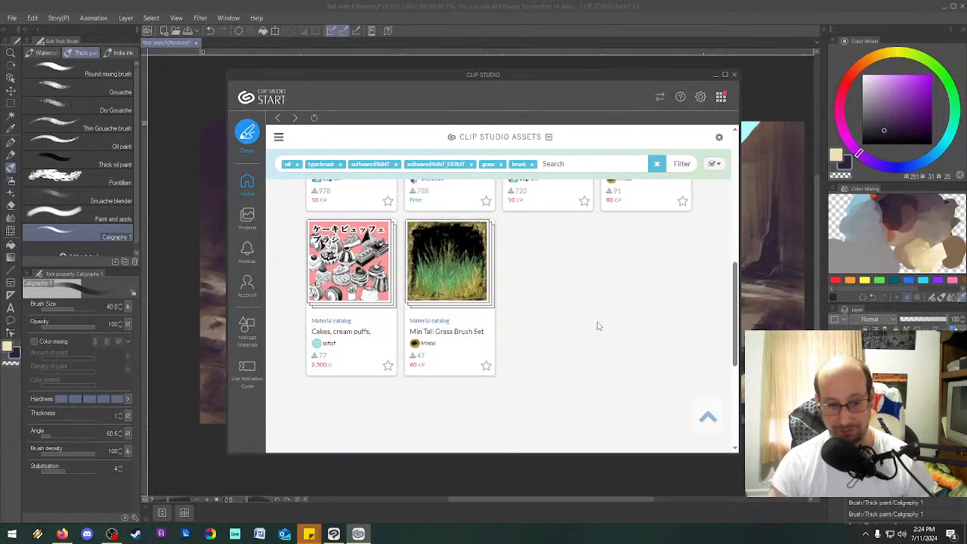
pyautogui.scroll(8, 603, 336)
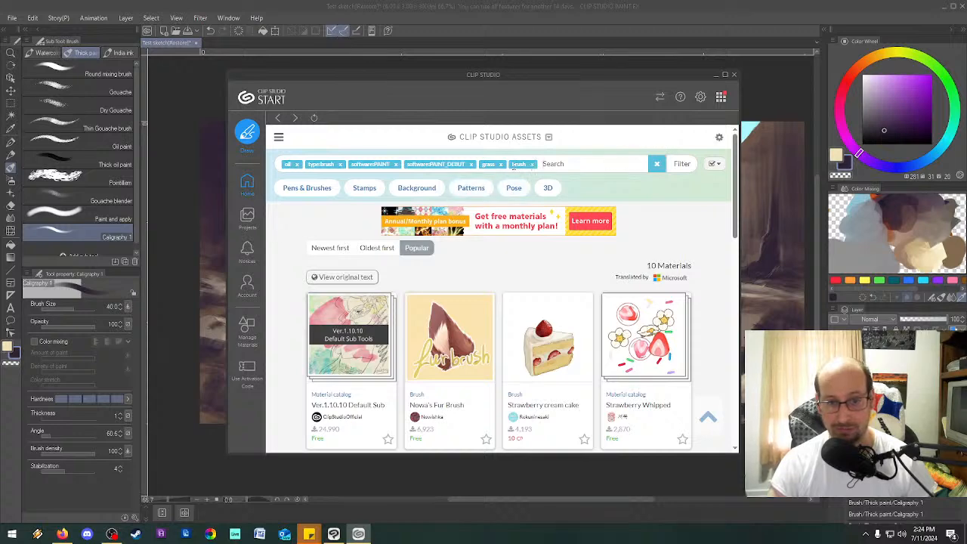
# Remove the PAINT and PAINT_DEBUT software filters from the asset search and look through the grass brushes again.
pyautogui.click(472, 165)
pyautogui.click(395, 165)
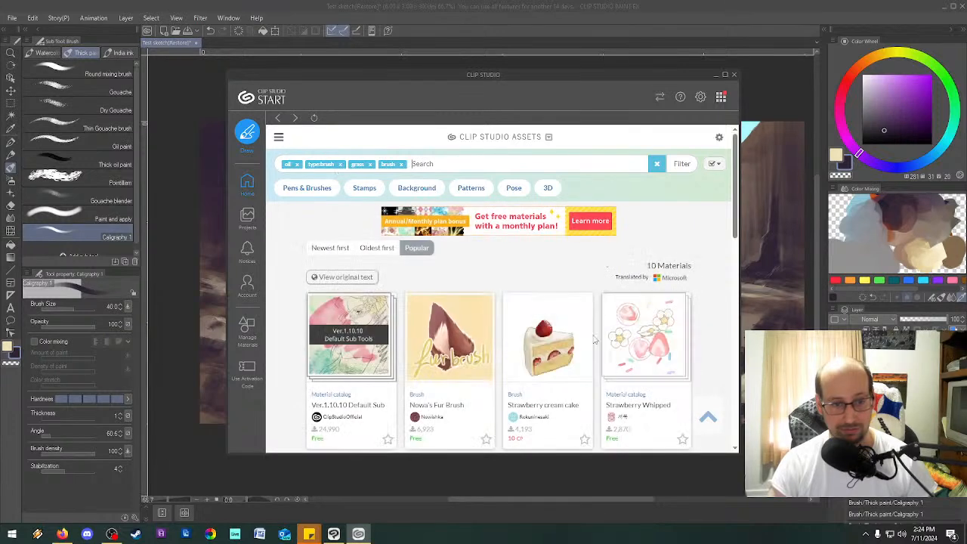
pyautogui.scroll(-5, 615, 417)
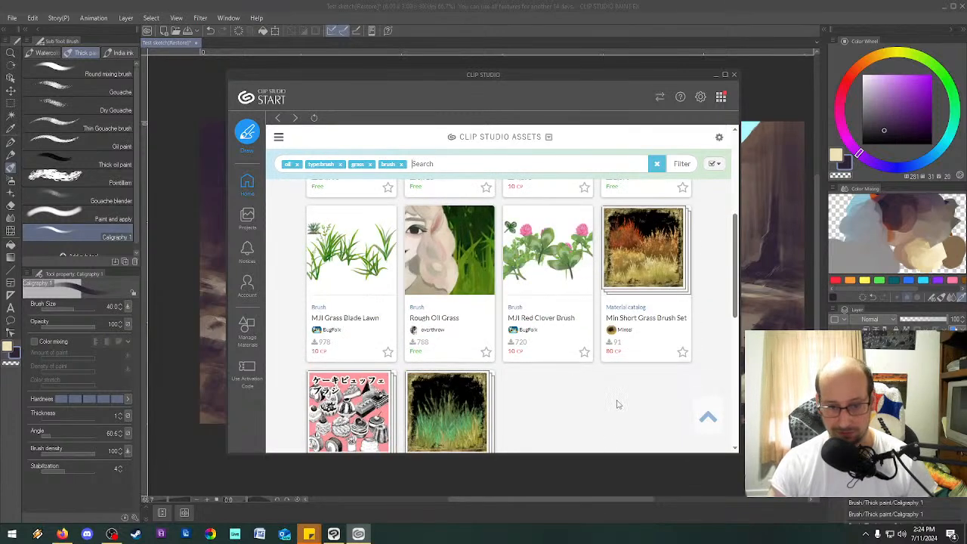
pyautogui.scroll(-2, 605, 406)
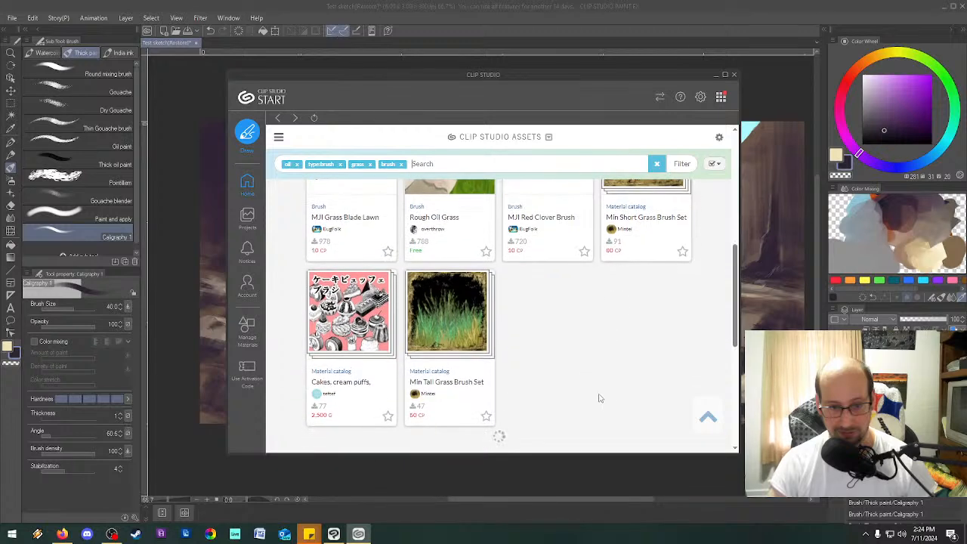
pyautogui.scroll(5, 611, 370)
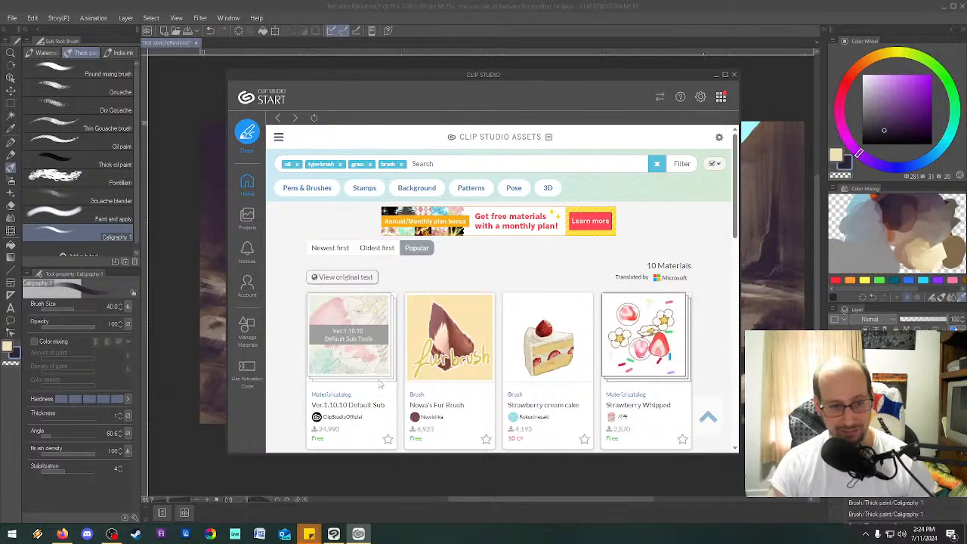
# Examine the brushes in the Ver.1.10.10 Default Sub Tools collection and leave the sub tool search without adding anything.
pyautogui.click(369, 339)
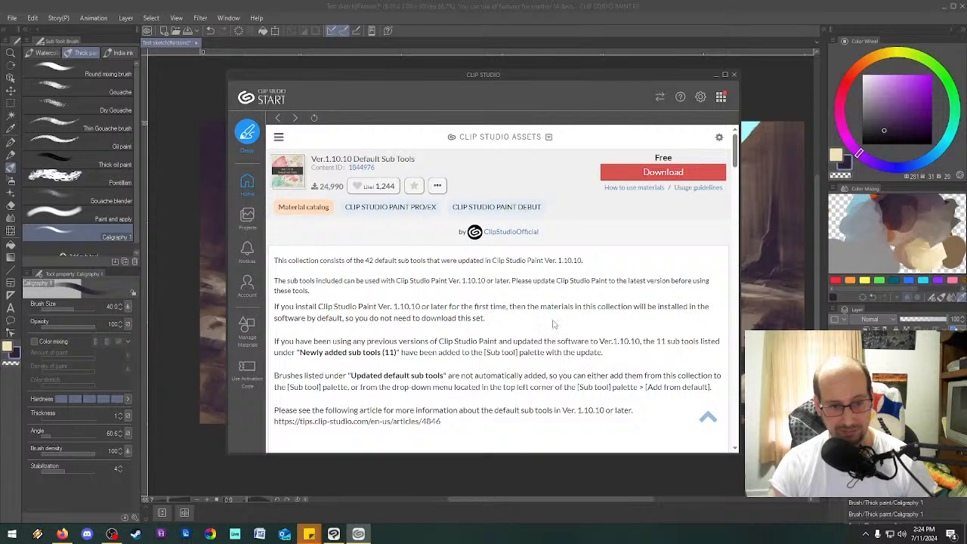
pyautogui.scroll(-5, 568, 332)
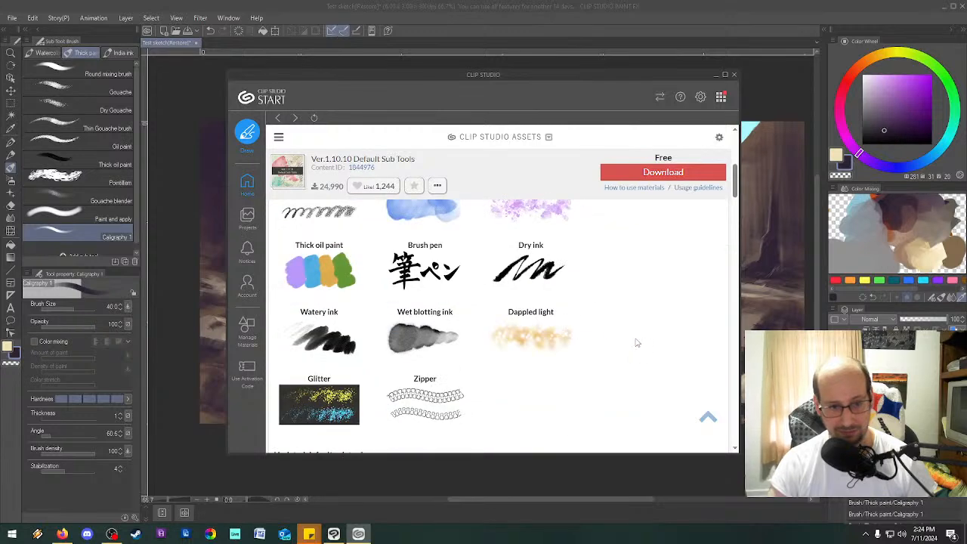
pyautogui.scroll(-4, 637, 342)
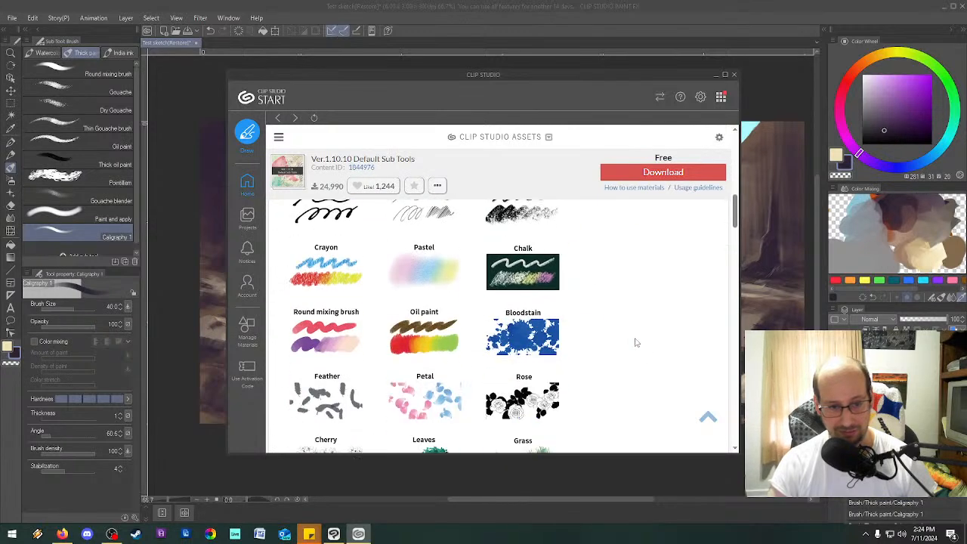
pyautogui.scroll(-2, 636, 343)
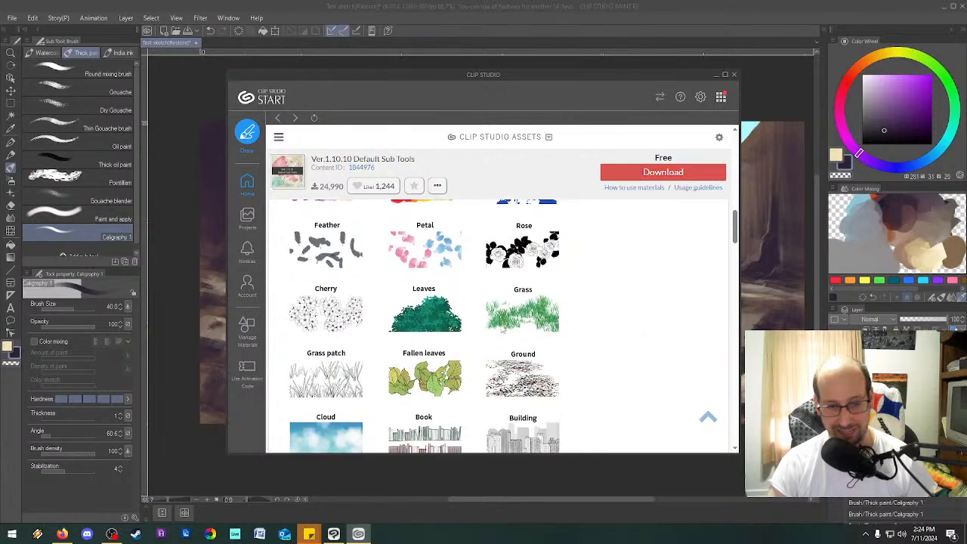
pyautogui.scroll(-2, 596, 318)
pyautogui.click(734, 74)
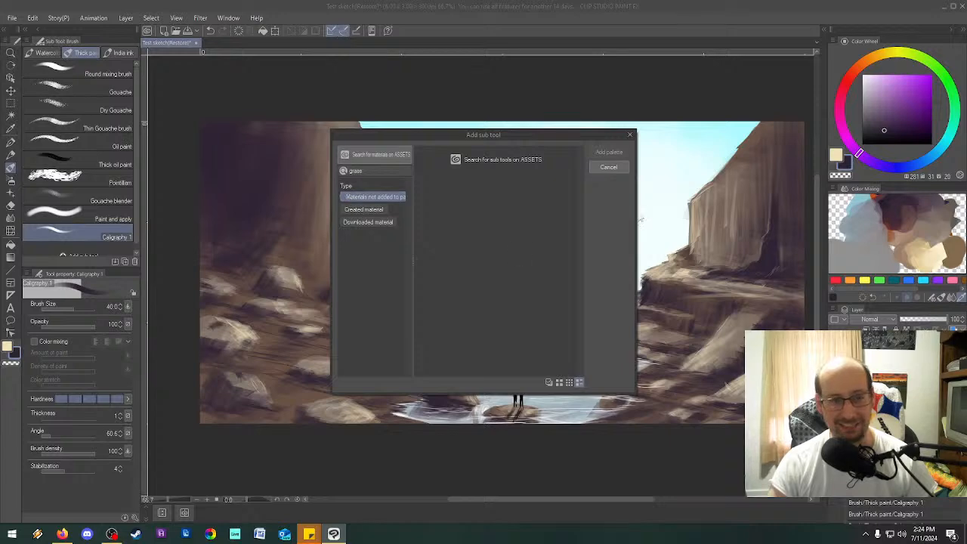
pyautogui.click(608, 167)
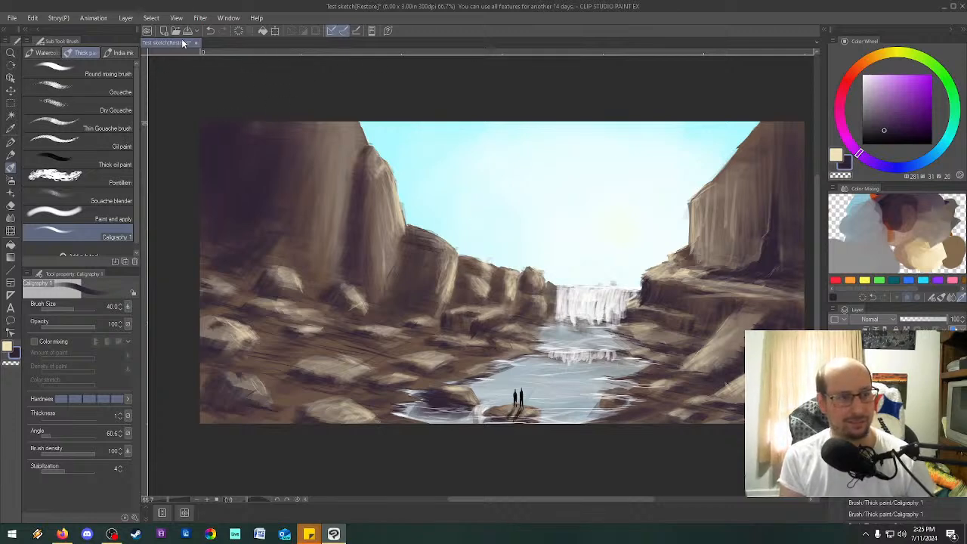
# Save the painting as Test sketch.clip in CLIP STUDIO FORMAT in the Digital folder under 2024 Artwork.
pyautogui.hotkey('ctrl', 's')
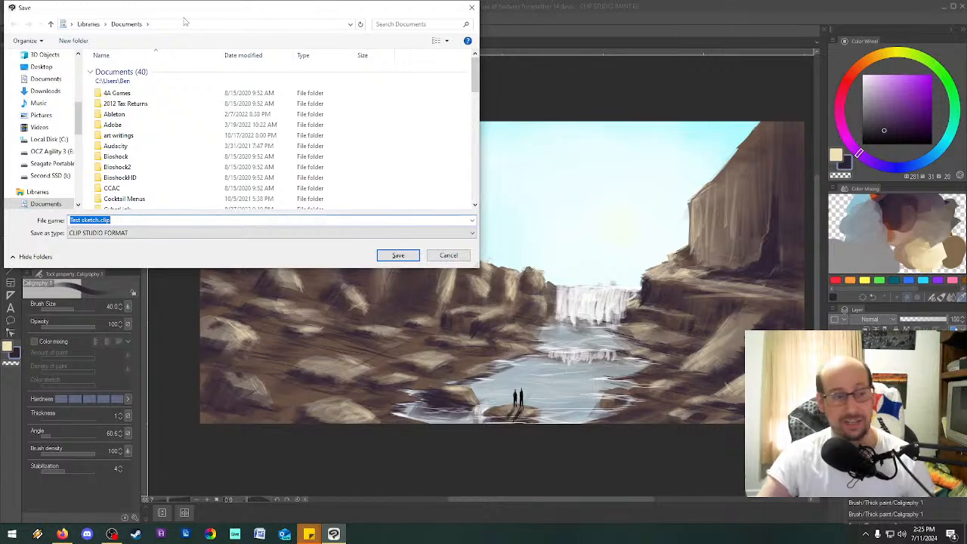
pyautogui.click(100, 234)
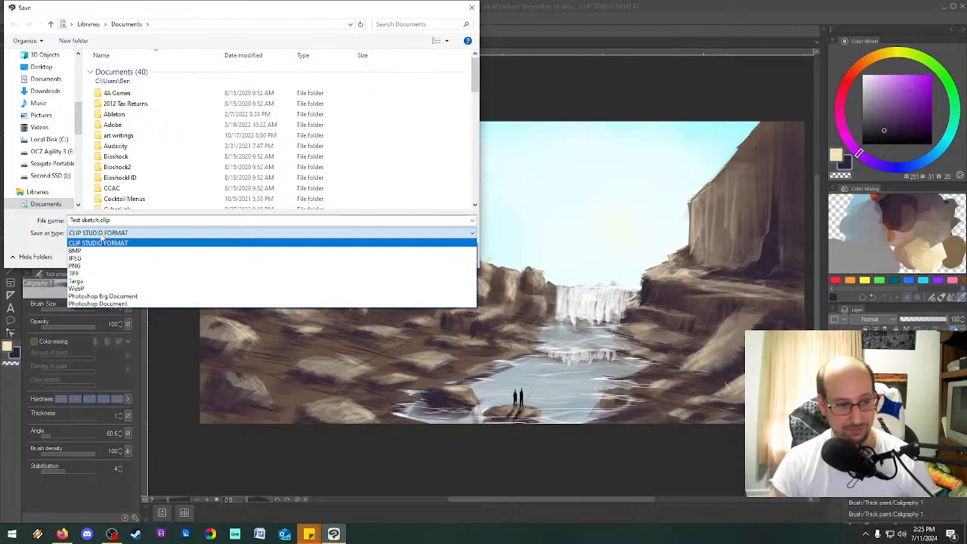
pyautogui.click(101, 237)
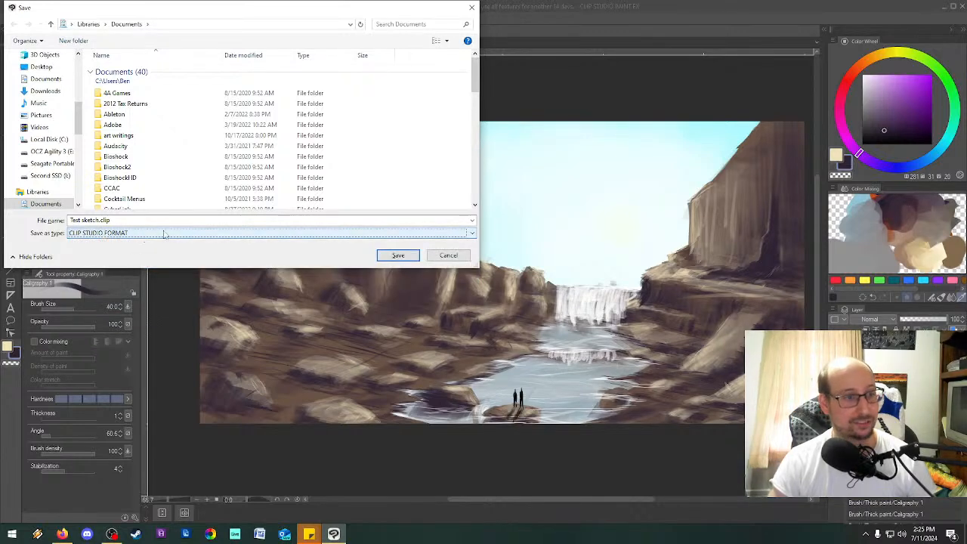
pyautogui.scroll(2, 49, 137)
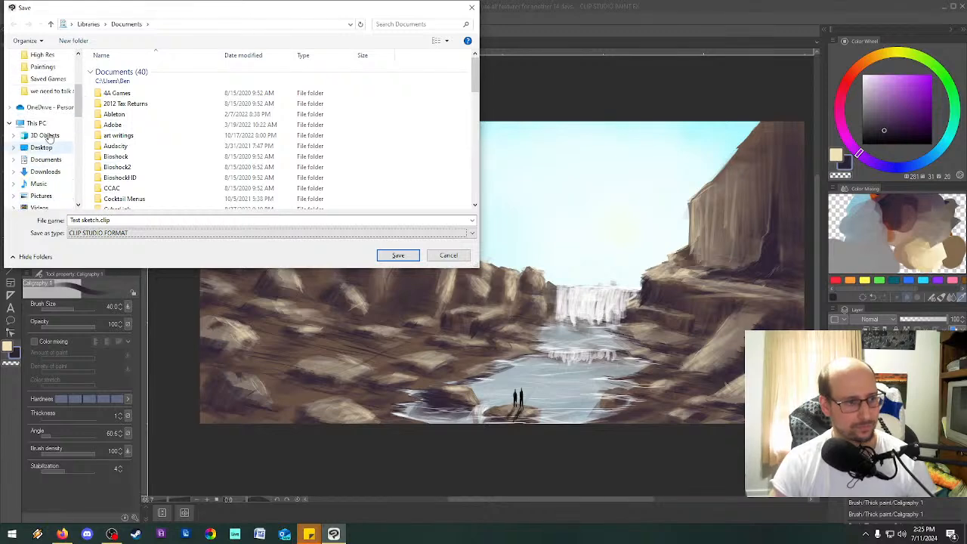
pyautogui.scroll(3, 47, 136)
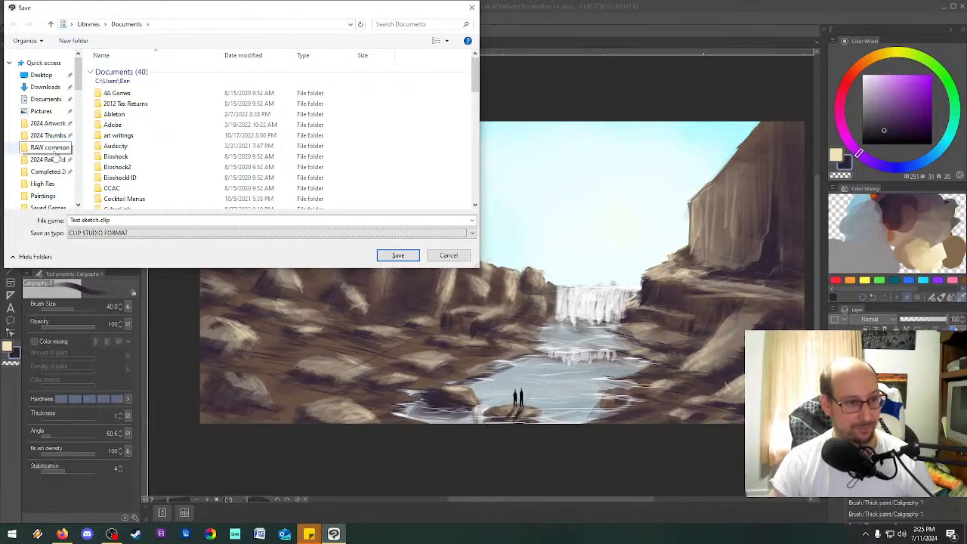
pyautogui.click(47, 123)
pyautogui.doubleClick(118, 83)
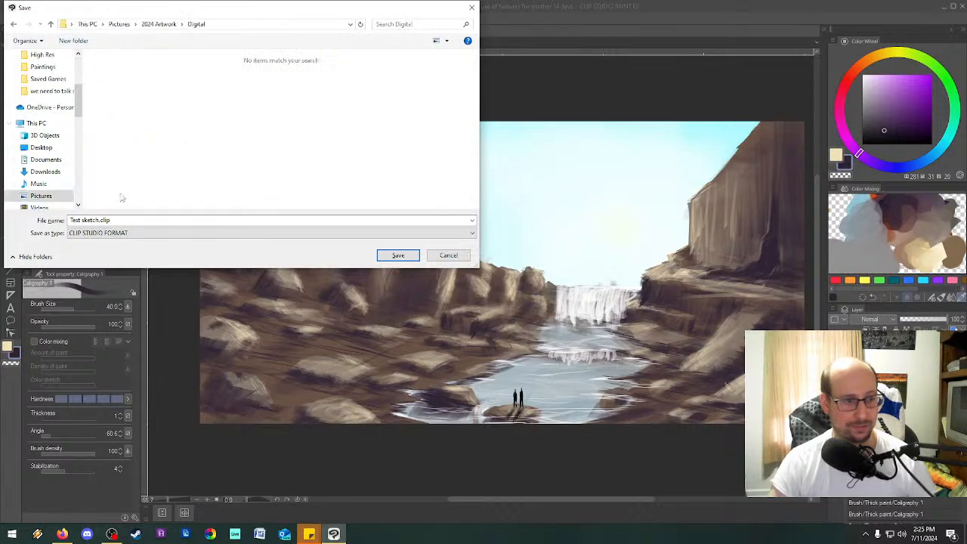
pyautogui.click(397, 255)
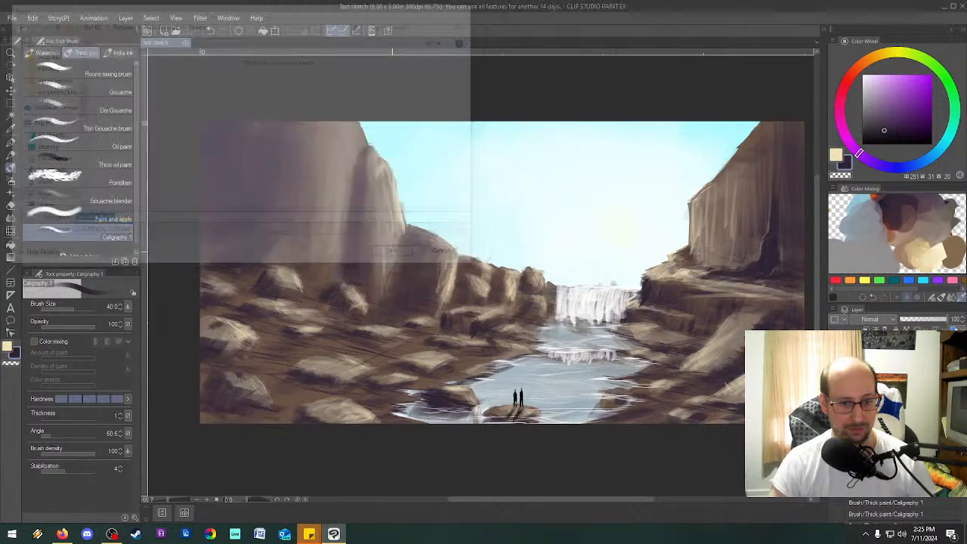
# Create a new blank illustration of 6.00 x 3.00 in at 300 dpi.
pyautogui.click(12, 18)
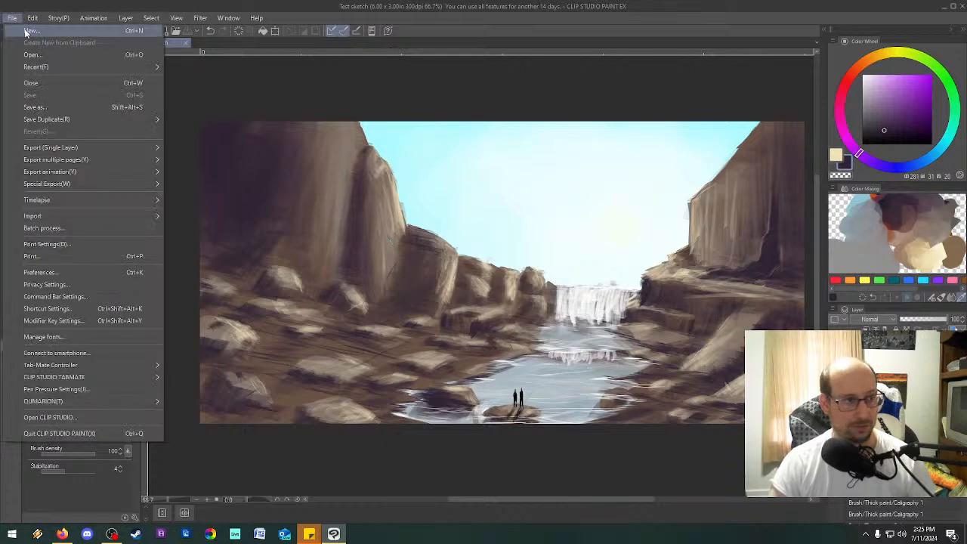
pyautogui.click(26, 30)
pyautogui.click(621, 141)
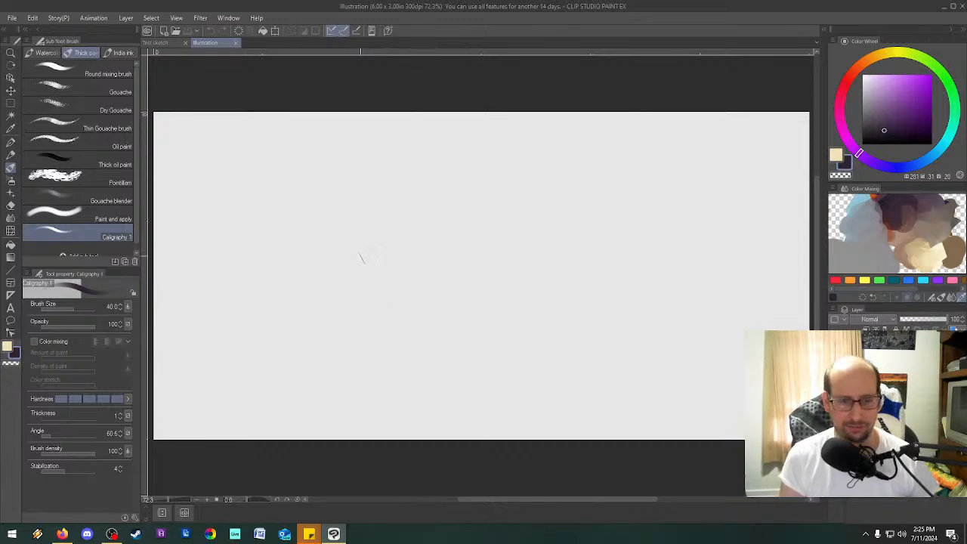
# Paint a short row of vertical grass-like strokes mid-canvas in black, with the Caligraphy 1 brush angle set to 87.5.
pyautogui.click(364, 268)
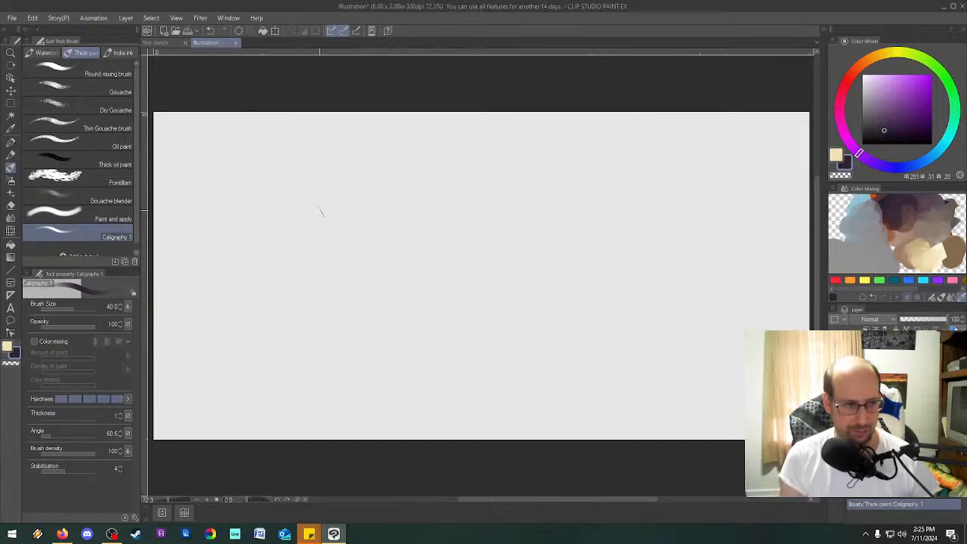
pyautogui.click(863, 142)
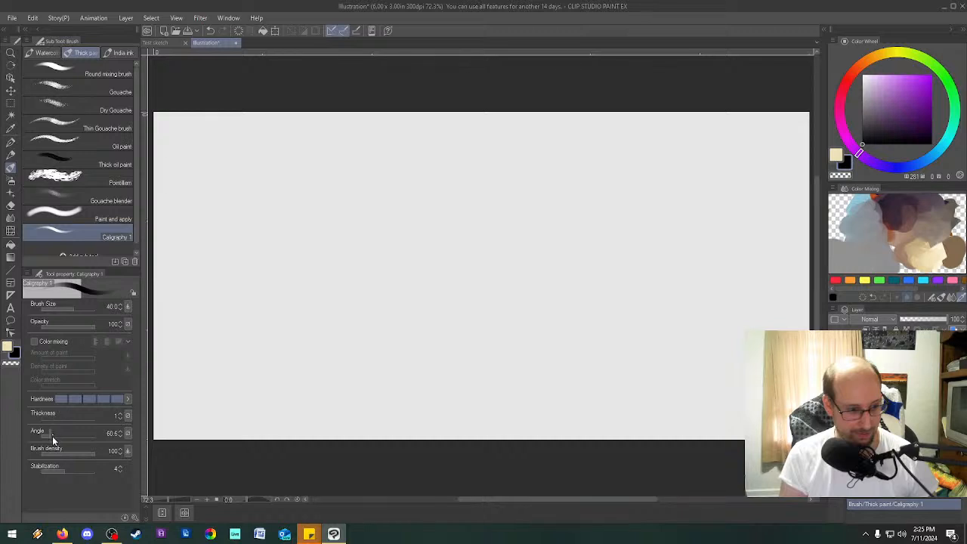
pyautogui.moveTo(53, 433)
pyautogui.mouseDown()
pyautogui.moveTo(44, 417)
pyautogui.moveTo(57, 441)
pyautogui.mouseUp()
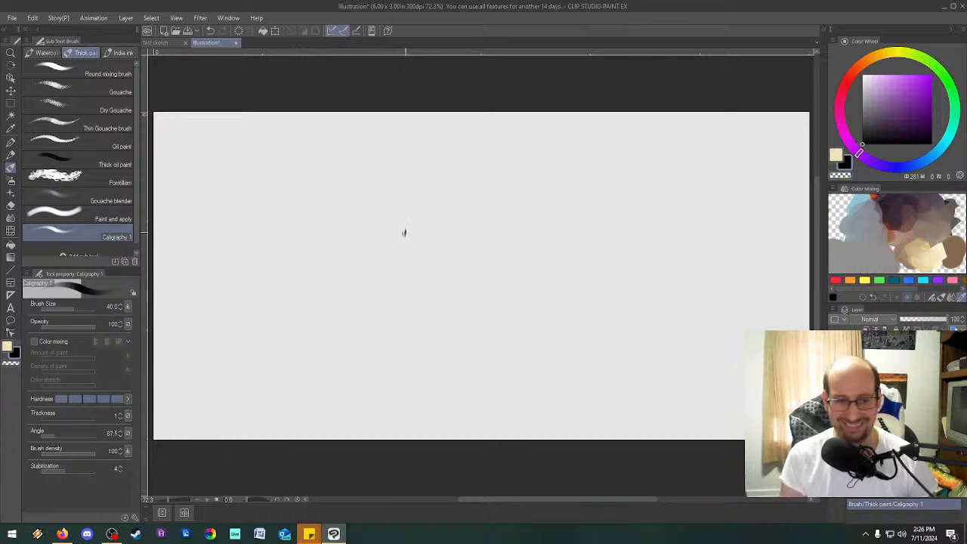
pyautogui.moveTo(404, 233)
pyautogui.mouseDown()
pyautogui.moveTo(398, 234)
pyautogui.moveTo(438, 234)
pyautogui.moveTo(401, 237)
pyautogui.mouseUp()
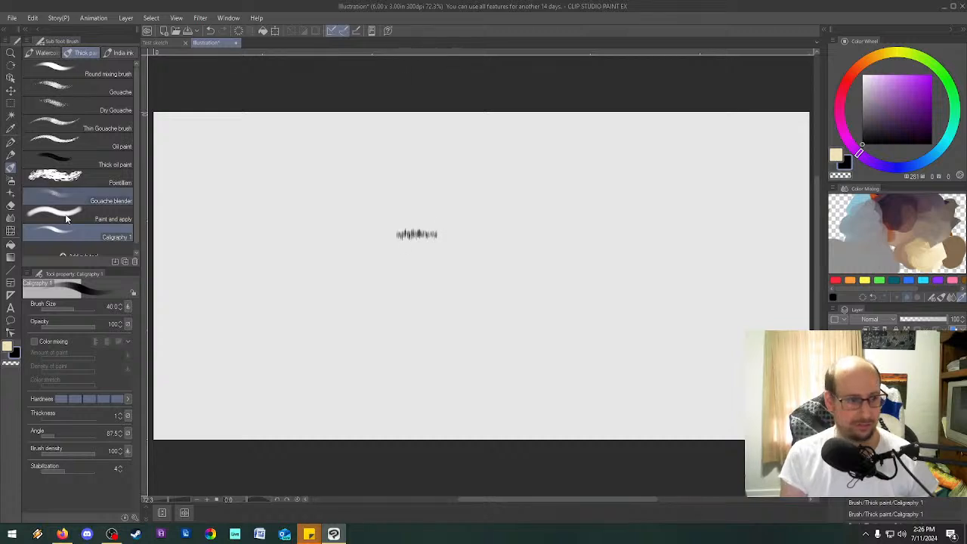
# Enclose the painted grass strokes in a rectangular selection.
pyautogui.click(11, 103)
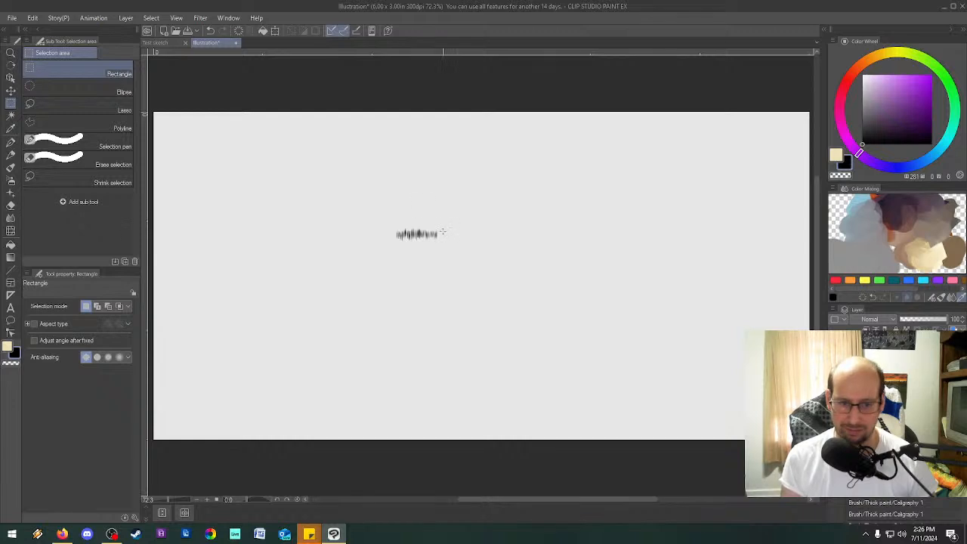
pyautogui.moveTo(424, 240); pyautogui.dragTo(393, 244)
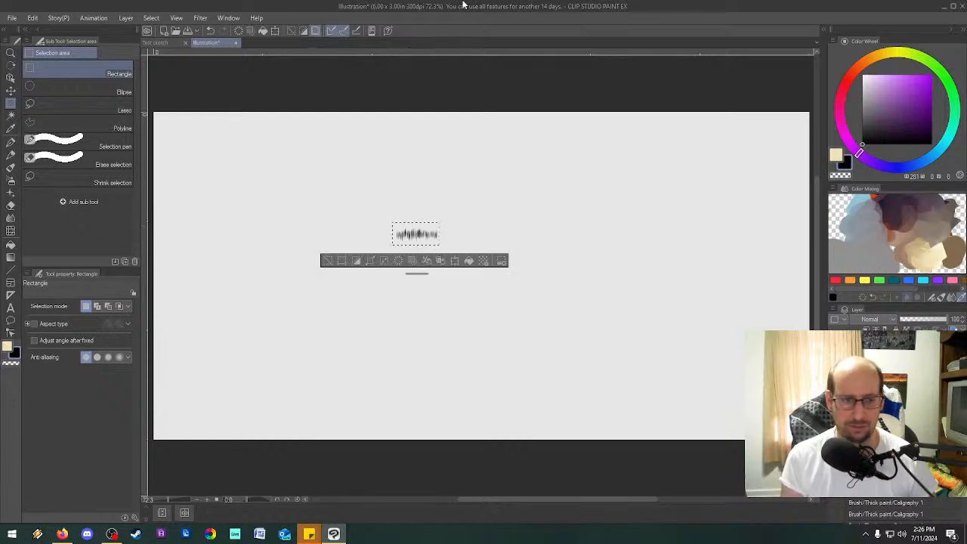
# Look through the Layer, Select and File commands and the created materials available as Pen sub tools for a way to use the selected strokes.
pyautogui.click(10, 143)
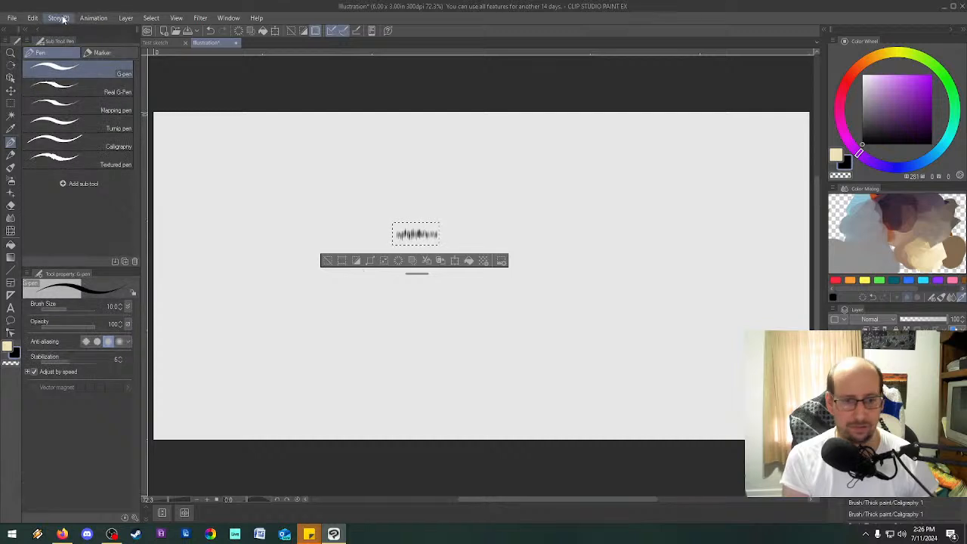
pyautogui.press('^')
pyautogui.press('^')
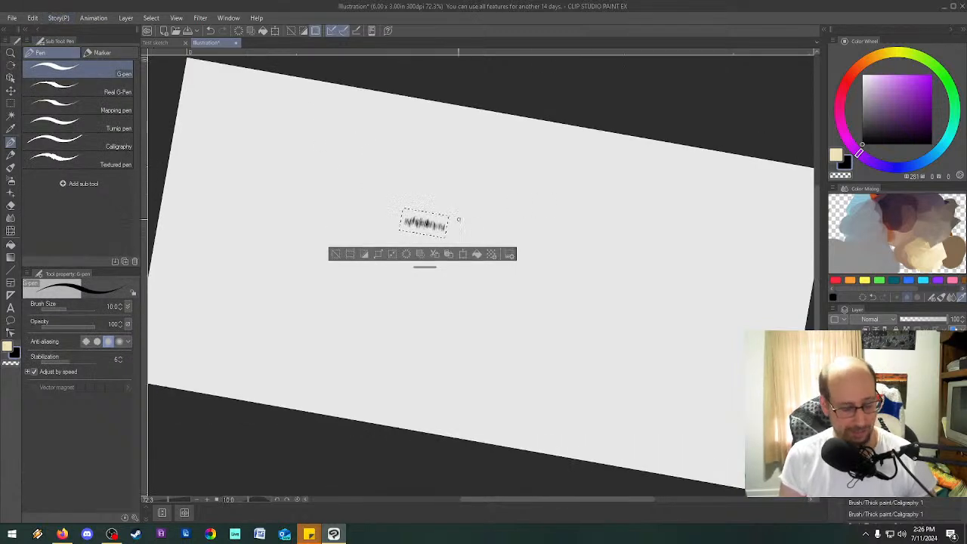
pyautogui.press('-')
pyautogui.press('-')
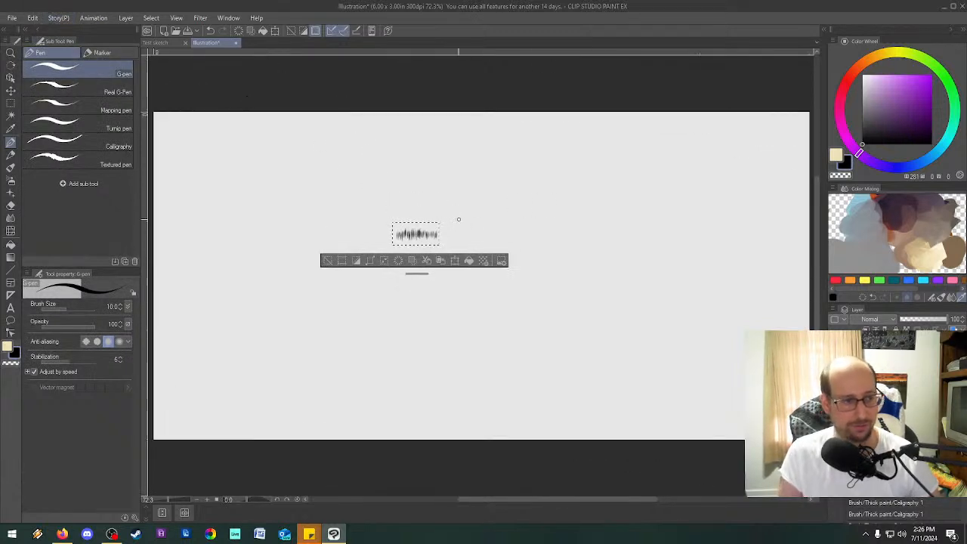
pyautogui.click(87, 183)
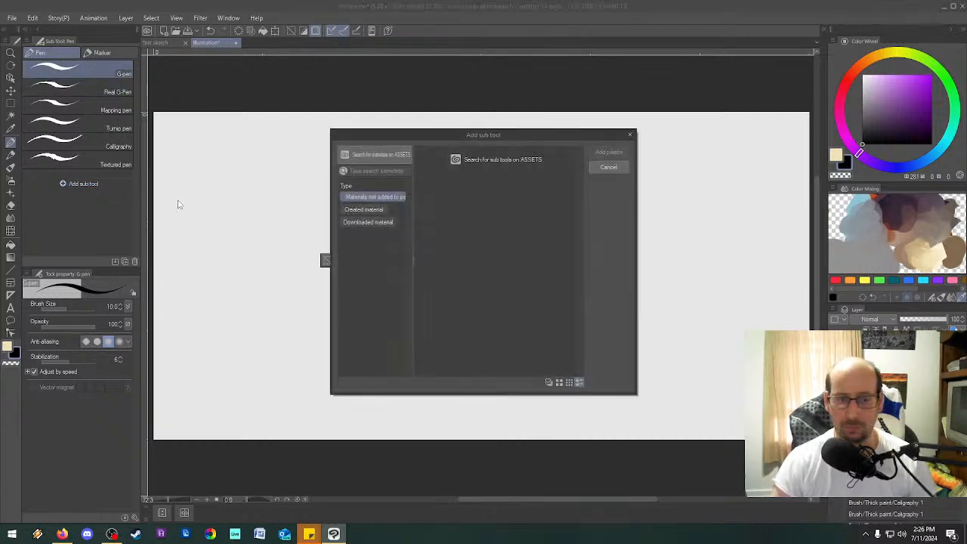
pyautogui.click(609, 167)
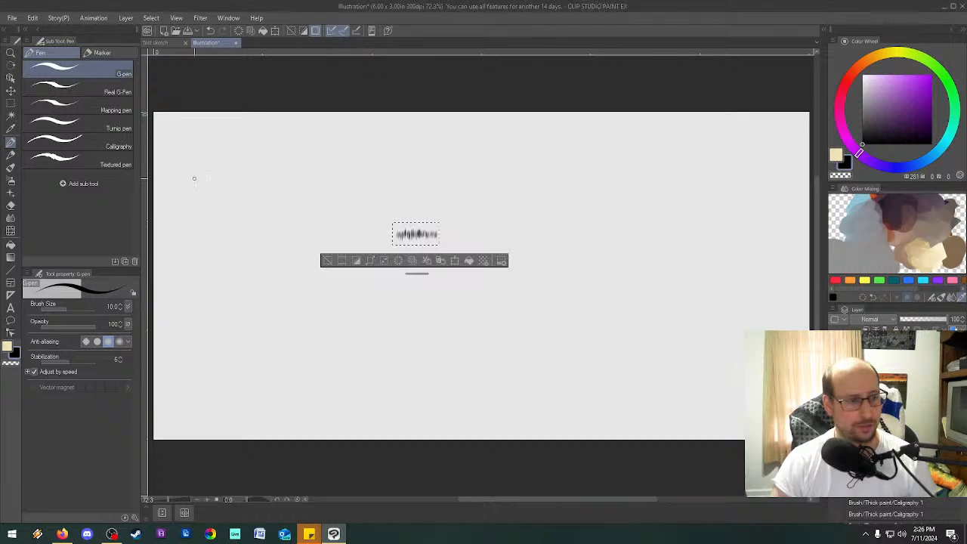
pyautogui.click(130, 18)
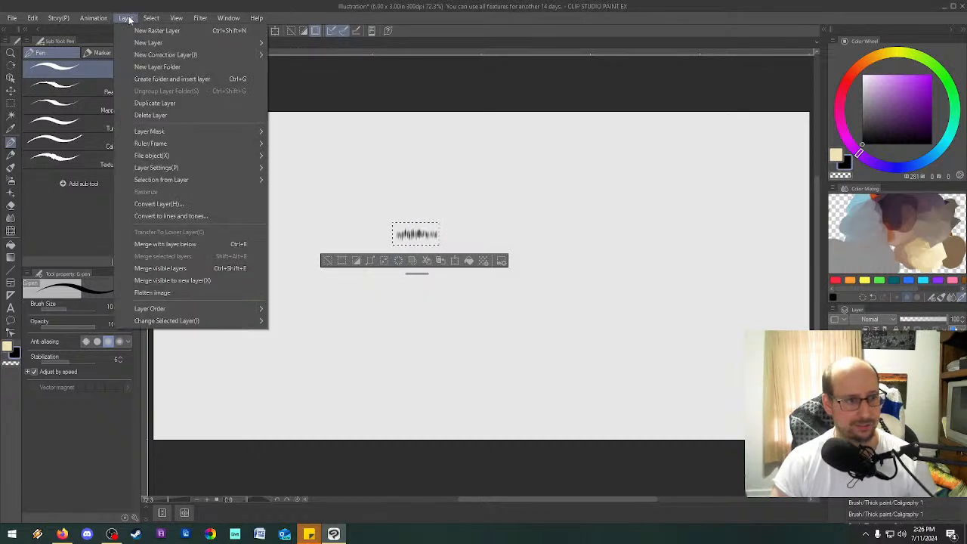
pyautogui.moveTo(151, 20)
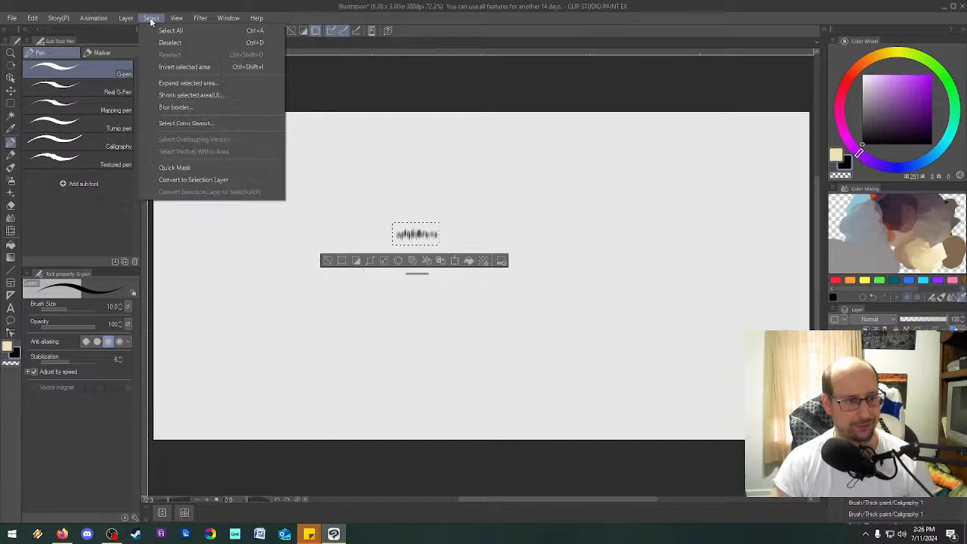
pyautogui.moveTo(37, 20)
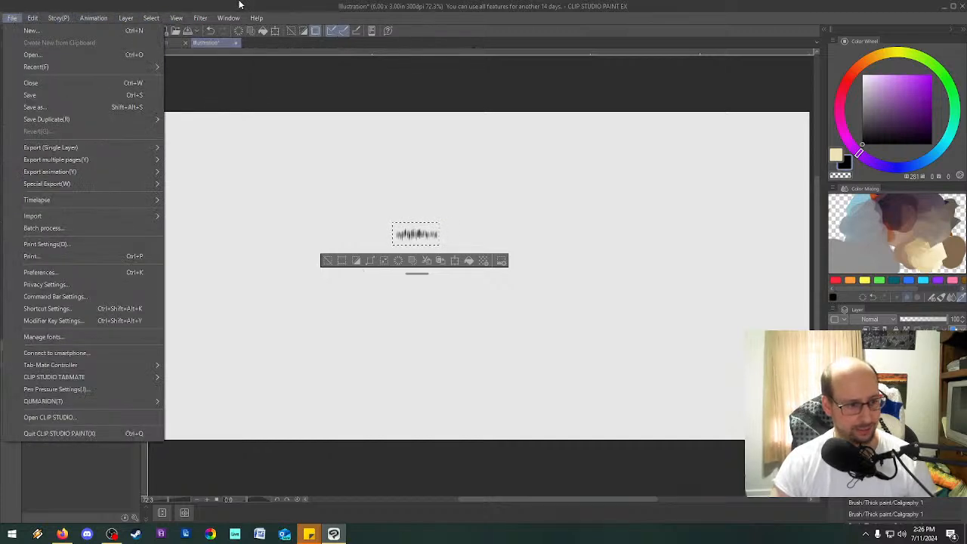
pyautogui.click(437, 35)
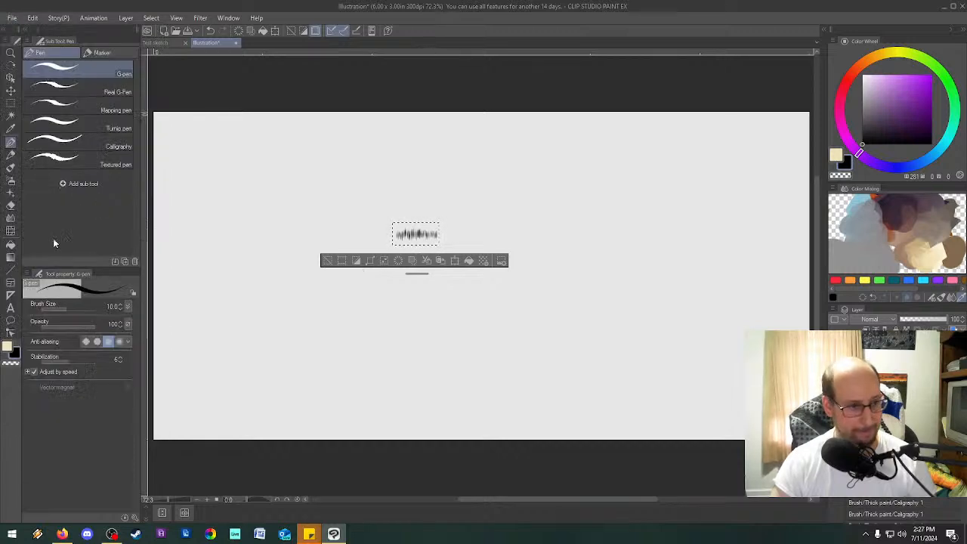
pyautogui.click(64, 186)
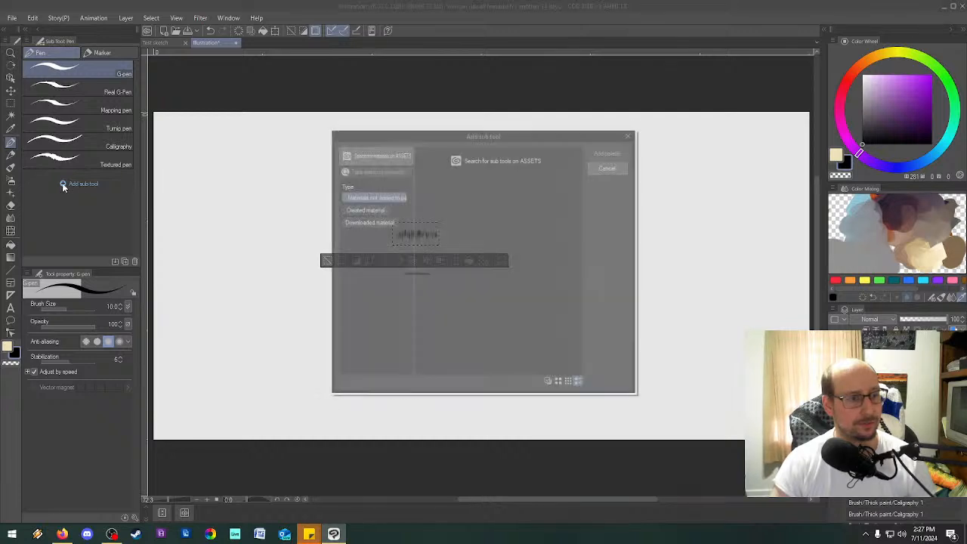
pyautogui.click(373, 210)
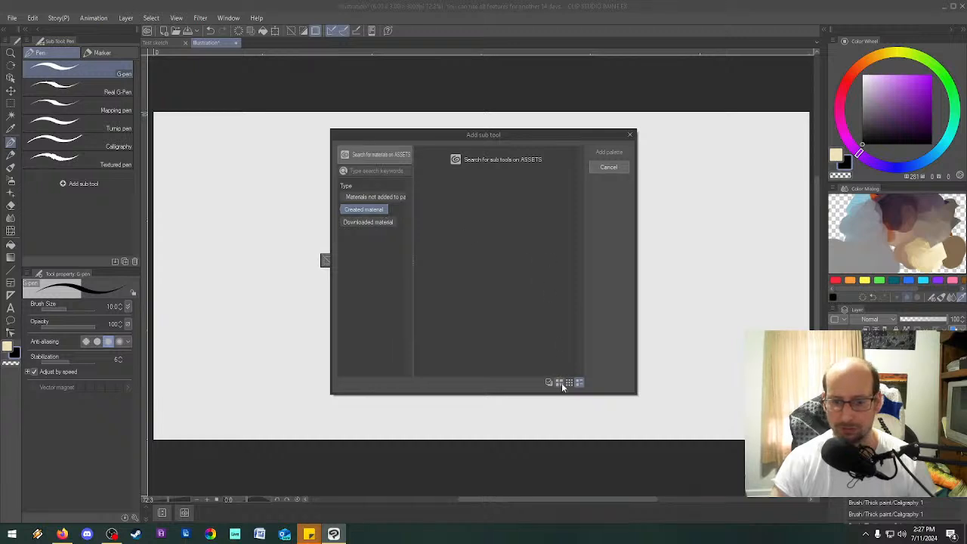
pyautogui.click(620, 170)
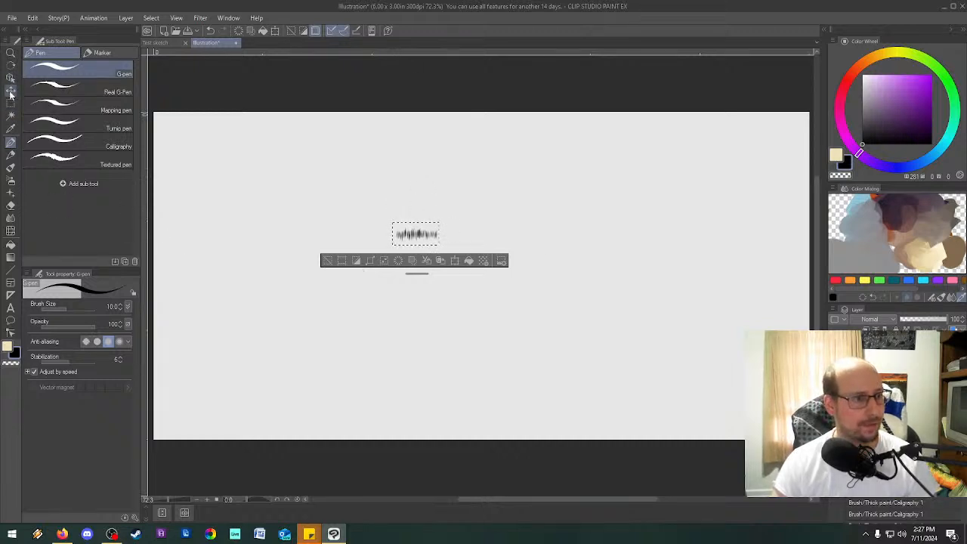
# Clear the selection, reselect the grass strokes with a slightly larger rectangle, and crop the canvas to it.
pyautogui.click(376, 259)
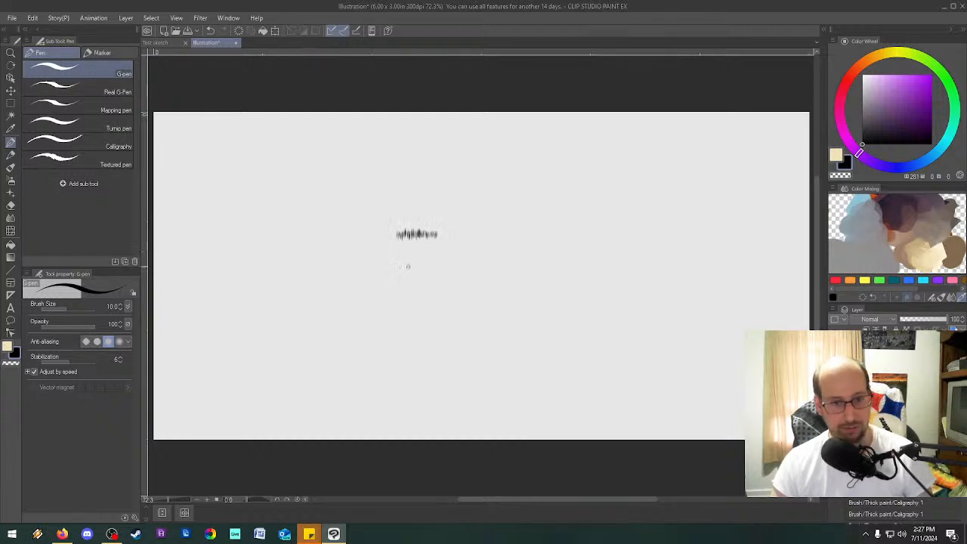
pyautogui.click(11, 105)
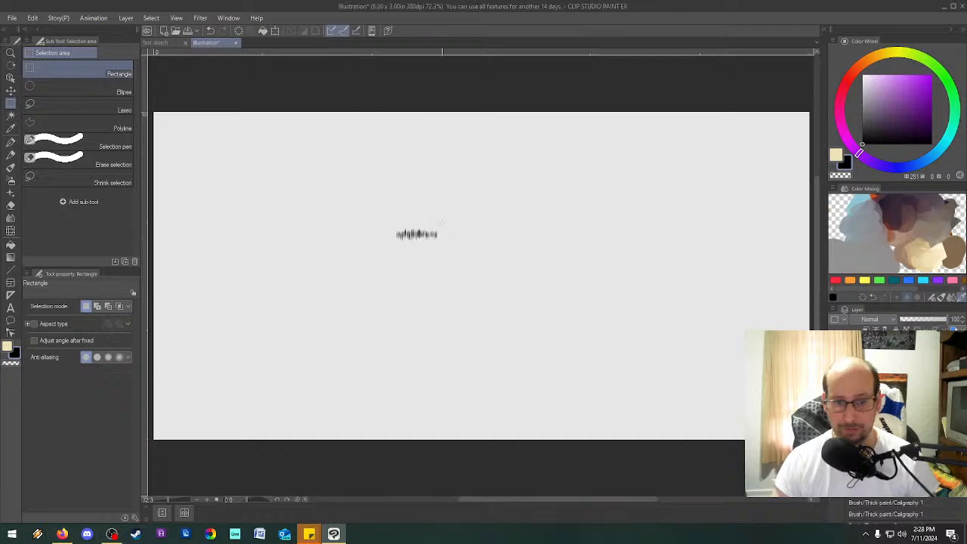
pyautogui.moveTo(443, 222); pyautogui.dragTo(391, 247)
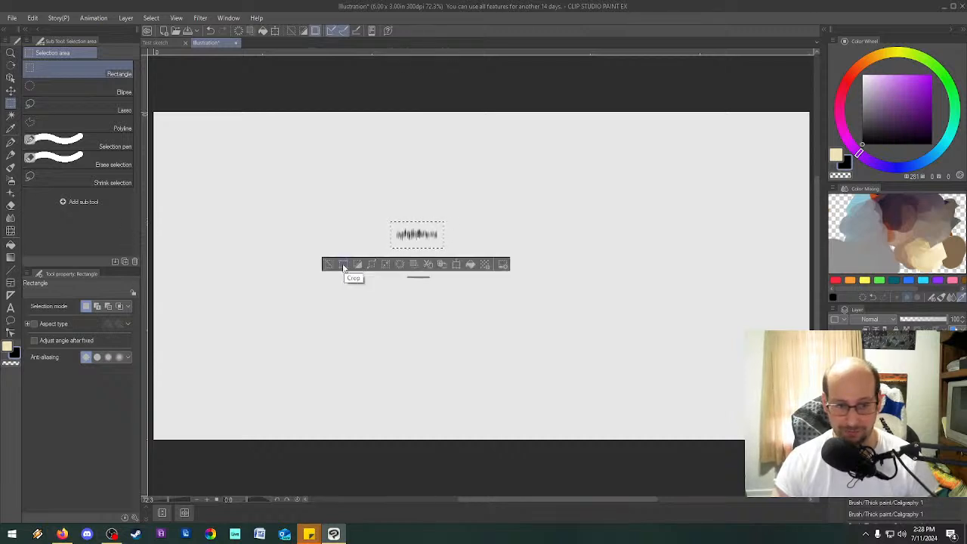
pyautogui.click(343, 265)
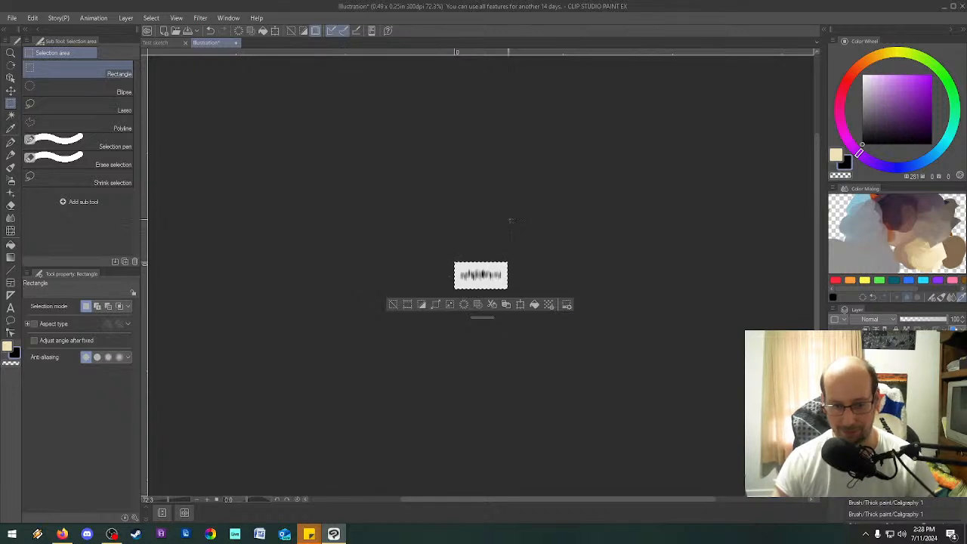
pyautogui.scroll(4, 493, 279)
pyautogui.scroll(2, 490, 282)
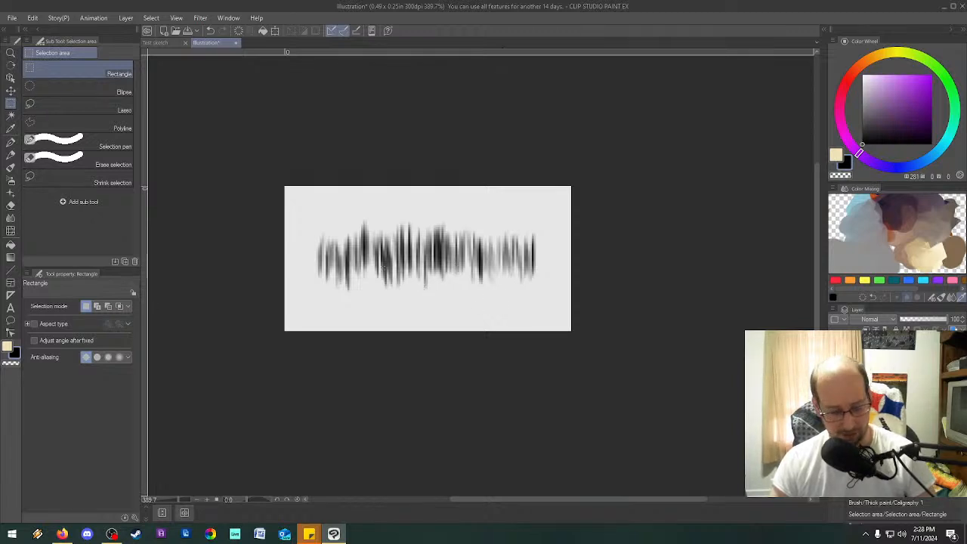
# Create a new illustration with a width of 1 in, a height of 1 in and a resolution of 600 dpi.
pyautogui.click(32, 18)
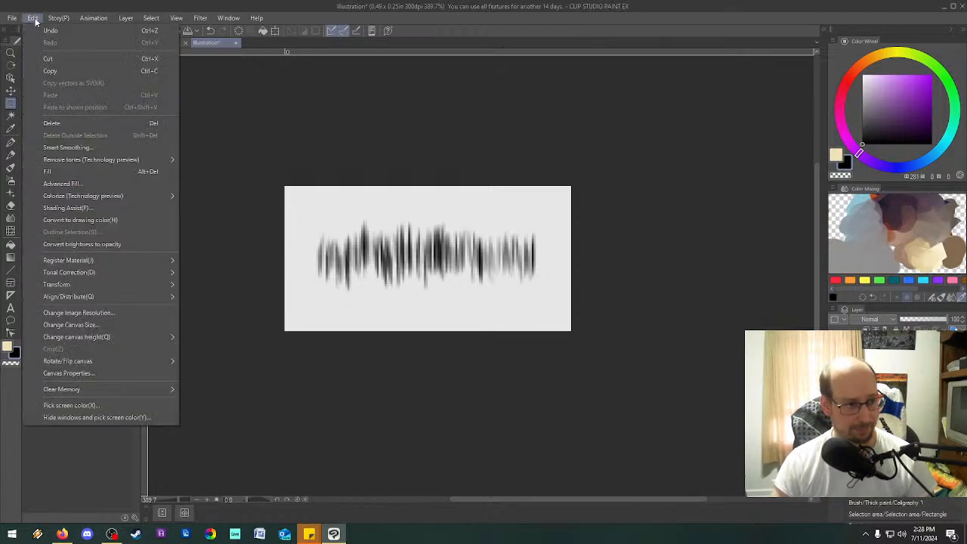
pyautogui.moveTo(13, 23)
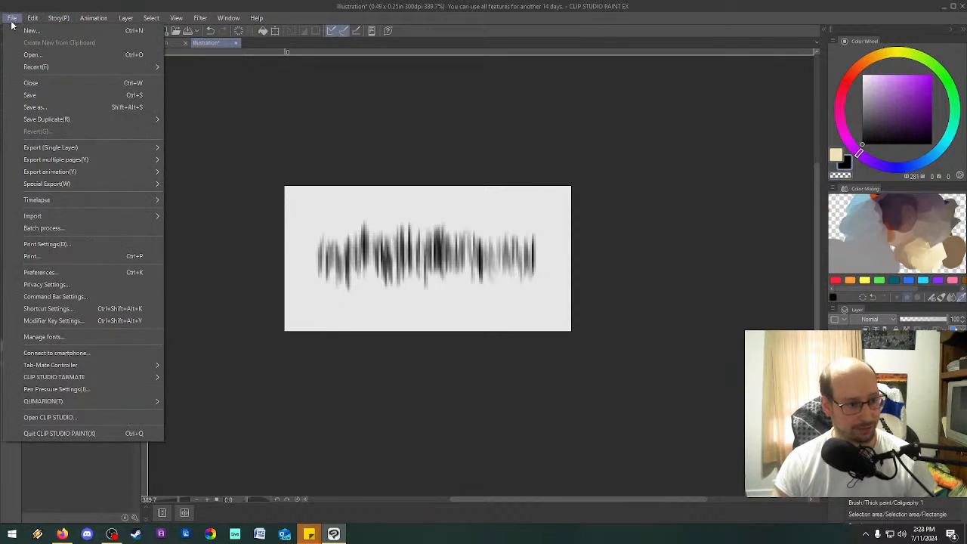
pyautogui.moveTo(95, 27)
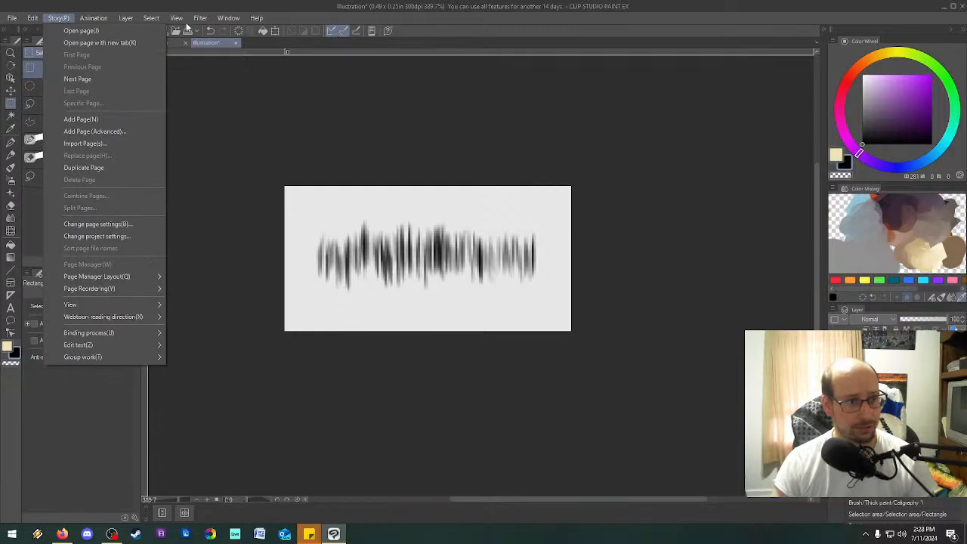
pyautogui.moveTo(172, 21)
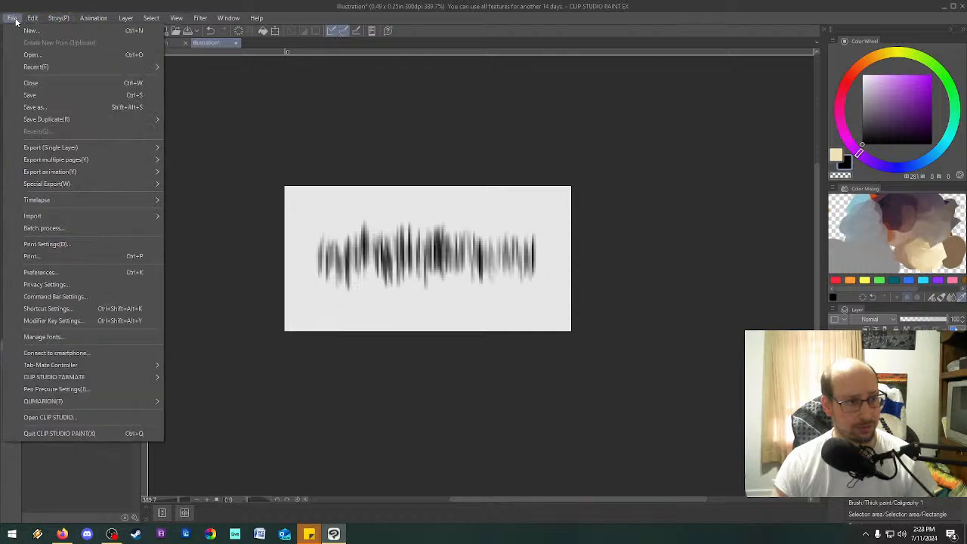
pyautogui.click(30, 31)
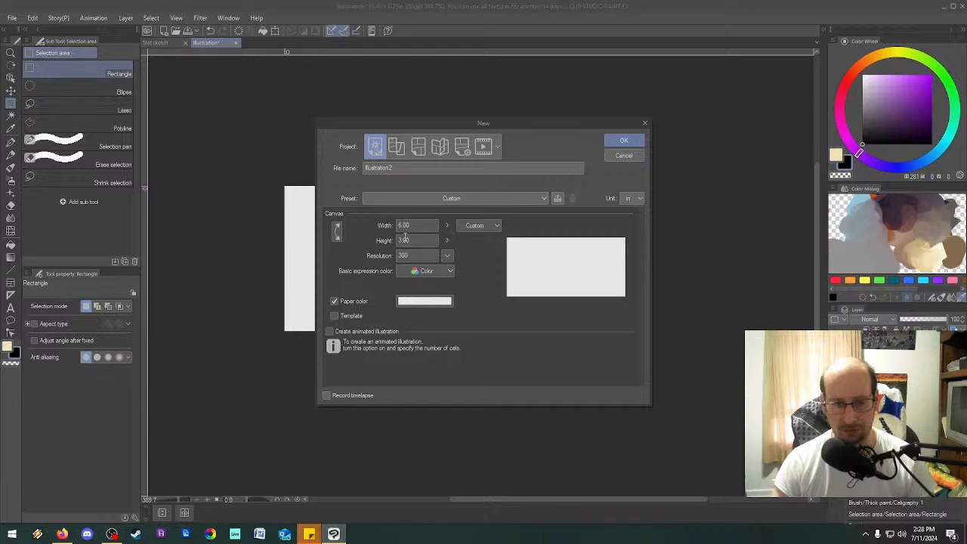
pyautogui.doubleClick(426, 226)
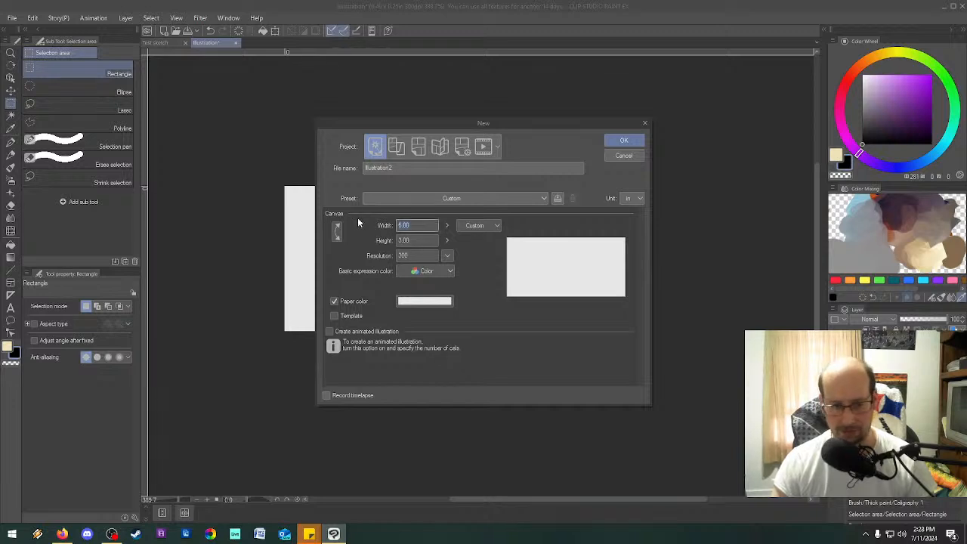
pyautogui.write('1')
pyautogui.press('Tab')
pyautogui.write('1')
pyautogui.press('Tab')
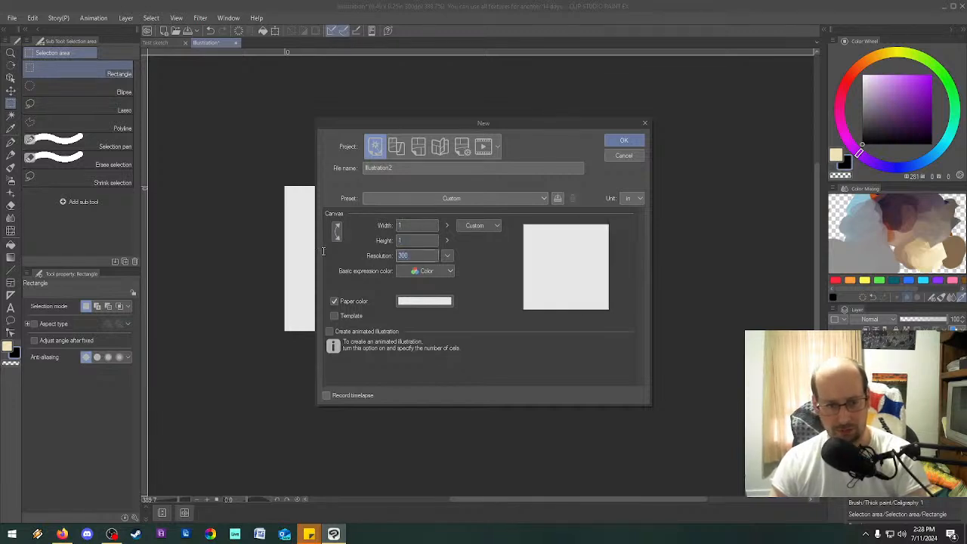
pyautogui.write('600')
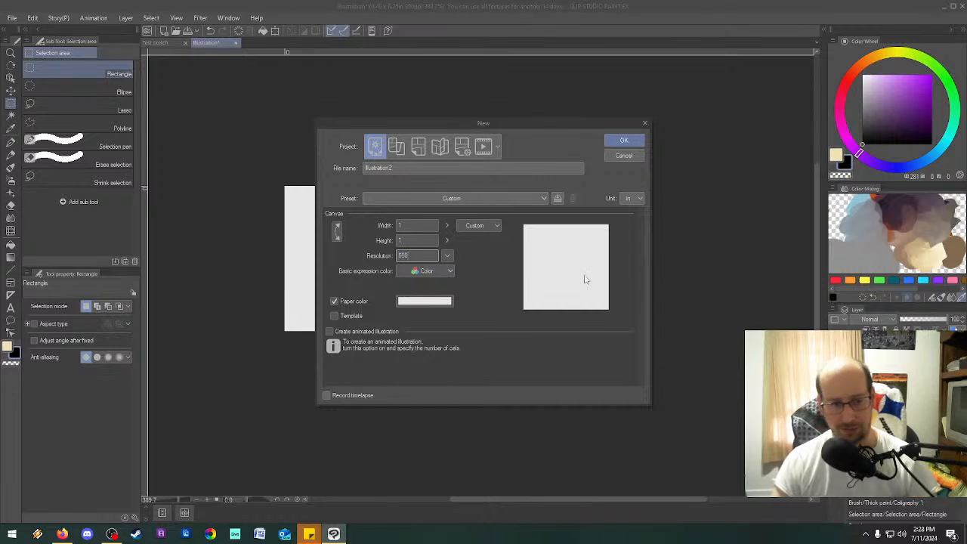
pyautogui.click(627, 144)
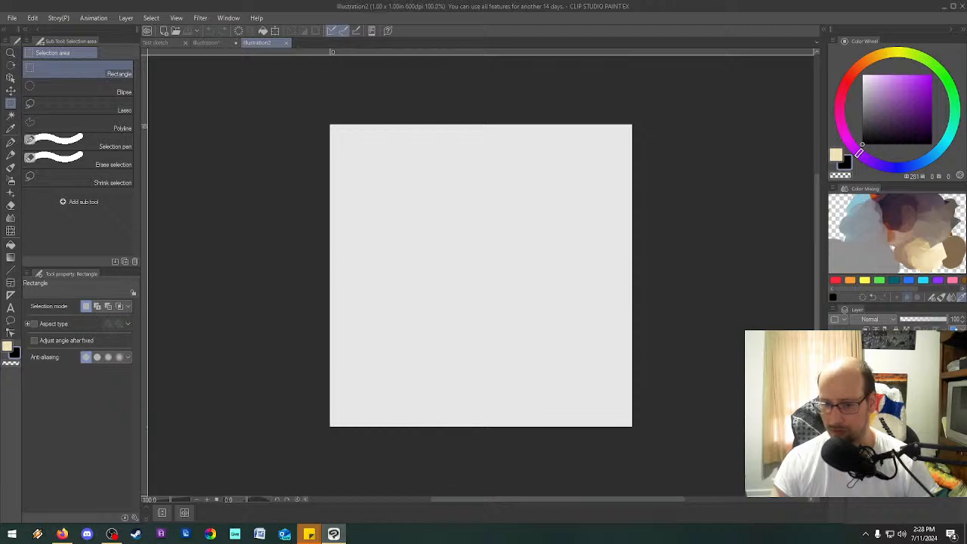
# Hide the paper layer for a transparent background and activate the Caligraphy 1 brush.
pyautogui.click(834, 371)
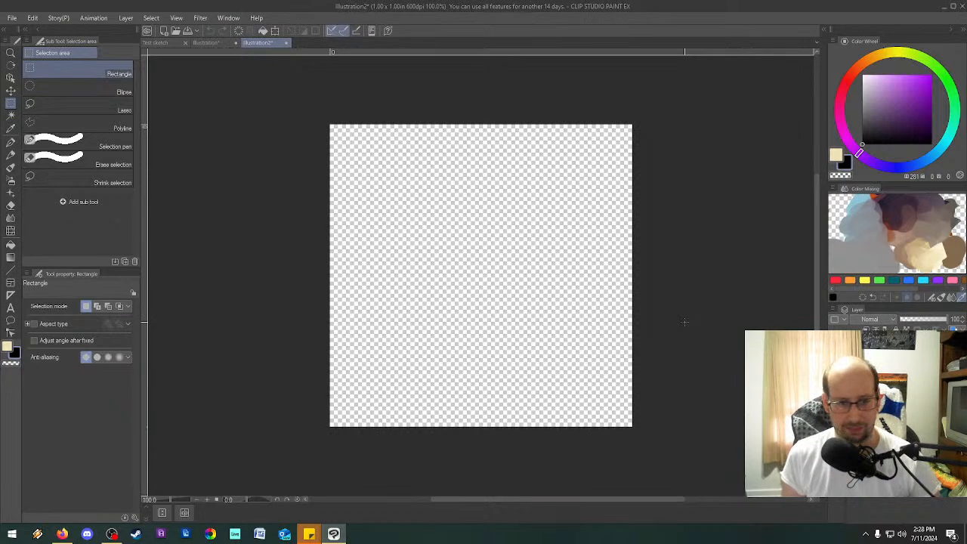
pyautogui.scroll(3, 510, 243)
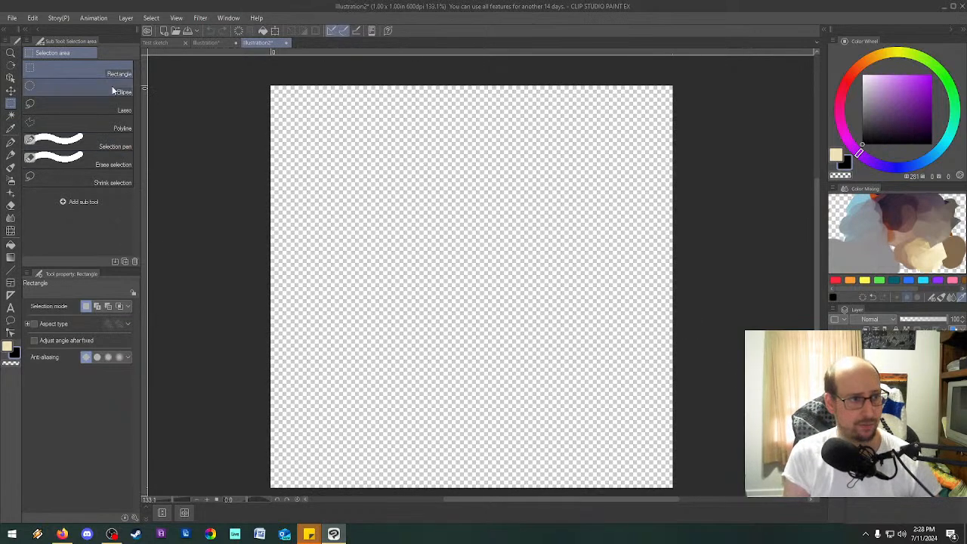
pyautogui.click(11, 167)
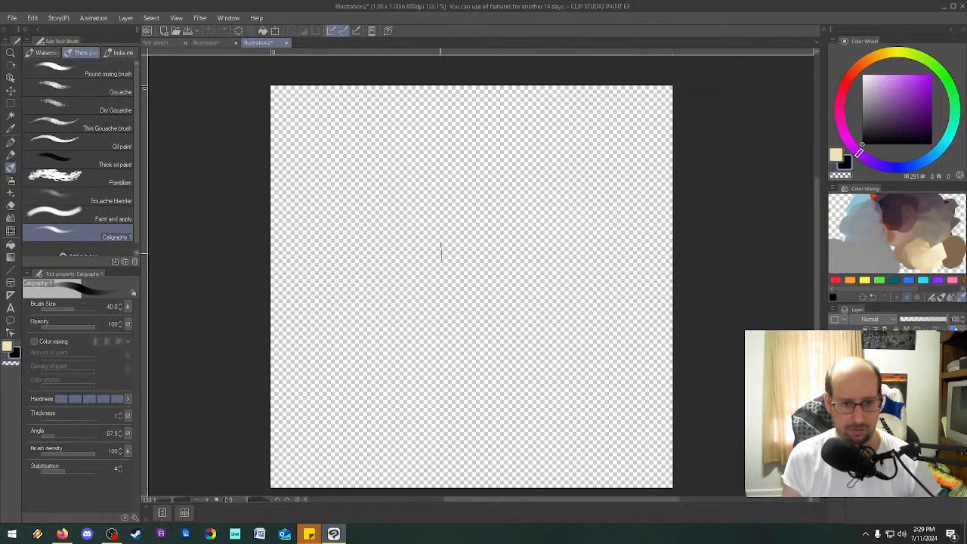
pyautogui.moveTo(464, 259)
pyautogui.mouseDown()
pyautogui.moveTo(467, 280)
pyautogui.moveTo(457, 284)
pyautogui.mouseUp()
pyautogui.moveTo(454, 263); pyautogui.dragTo(455, 290)
pyautogui.moveTo(472, 259)
pyautogui.mouseDown()
pyautogui.moveTo(471, 283)
pyautogui.moveTo(493, 297)
pyautogui.mouseUp()
pyautogui.scroll(1, 475, 267)
pyautogui.scroll(2, 477, 269)
pyautogui.scroll(1, 479, 275)
pyautogui.scroll(-1, 474, 204)
pyautogui.moveTo(492, 247); pyautogui.dragTo(492, 275)
pyautogui.moveTo(495, 252); pyautogui.dragTo(498, 284)
pyautogui.moveTo(501, 243); pyautogui.dragTo(504, 290)
pyautogui.moveTo(504, 227); pyautogui.dragTo(504, 290)
pyautogui.moveTo(507, 246); pyautogui.dragTo(507, 281)
pyautogui.moveTo(512, 243); pyautogui.dragTo(516, 287)
pyautogui.moveTo(518, 240); pyautogui.dragTo(527, 301)
pyautogui.hotkey('ctrl', 'z')
pyautogui.hotkey('ctrl', 'z')
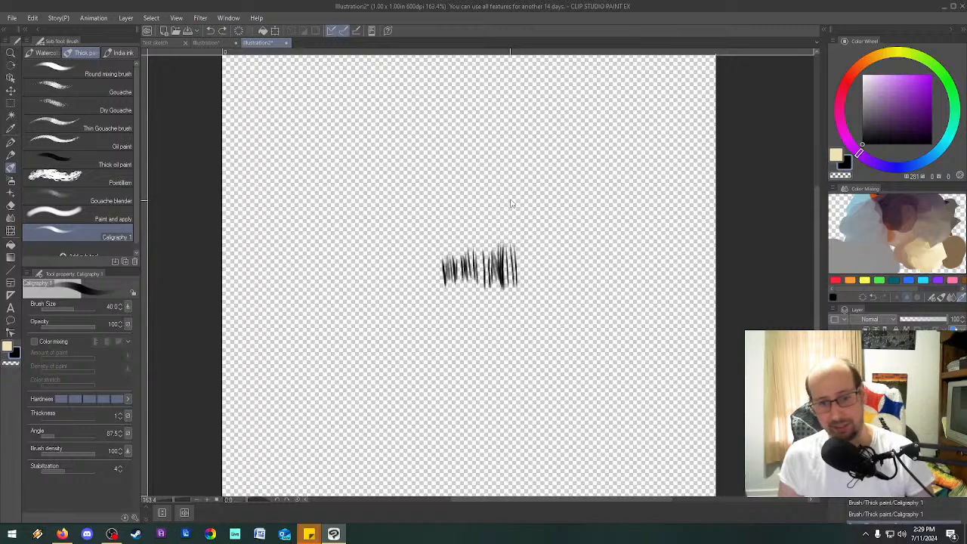
pyautogui.hotkey('ctrl', 'z')
pyautogui.hotkey('ctrl', 'z')
pyautogui.hotkey('ctrl', 'z')
pyautogui.hotkey('ctrl', 'z')
pyautogui.hotkey('ctrl', 'z')
pyautogui.hotkey('ctrl', 'z')
pyautogui.hotkey('ctrl', 'z')
pyautogui.hotkey('ctrl', 'z')
pyautogui.hotkey('ctrl', 'z')
pyautogui.hotkey('ctrl', 'z')
pyautogui.hotkey('ctrl', 'z')
pyautogui.hotkey('ctrl', 'z')
pyautogui.hotkey('ctrl', 'z')
pyautogui.hotkey('ctrl', 'z')
pyautogui.hotkey('ctrl', 'z')
pyautogui.hotkey('ctrl', 'z')
pyautogui.hotkey('ctrl', 'z')
pyautogui.hotkey('ctrl', 'z')
pyautogui.hotkey('ctrl', 'z')
pyautogui.hotkey('ctrl', 'z')
pyautogui.hotkey('ctrl', 'z')
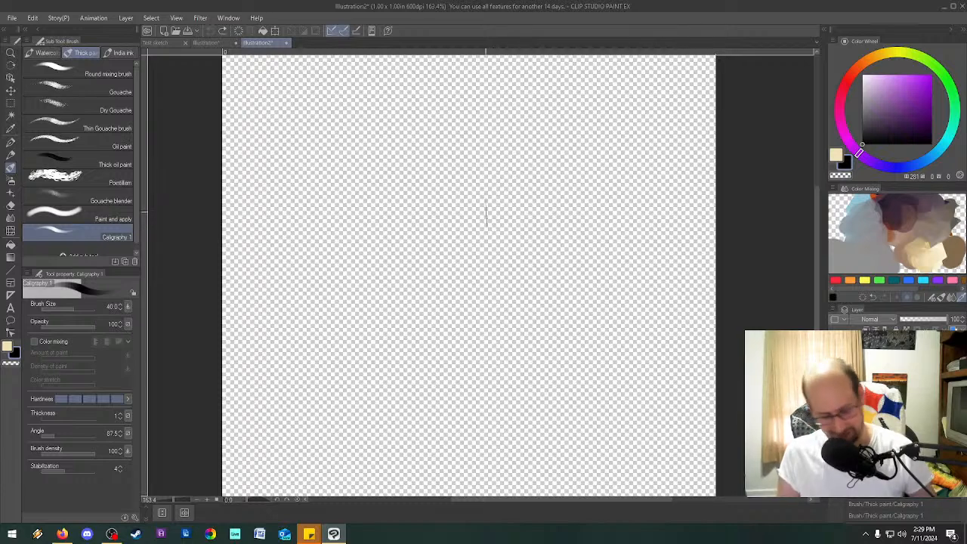
# Enlarge the brush to size 150 and paint short vertical grass strokes across the right half of the canvas.
pyautogui.press(']')
pyautogui.press(']')
pyautogui.press(']')
pyautogui.press(']')
pyautogui.press(']')
pyautogui.press(']')
pyautogui.press(']')
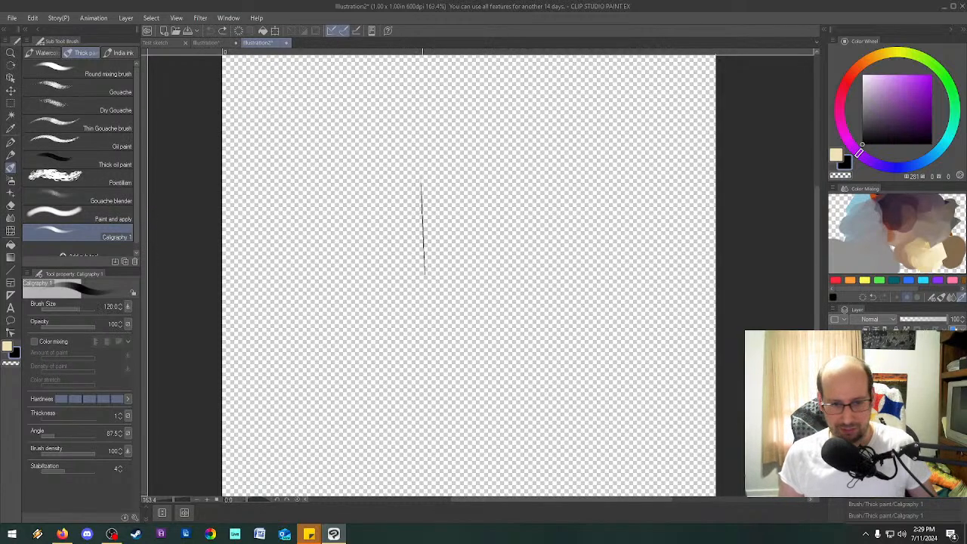
pyautogui.scroll(-2, 465, 223)
pyautogui.scroll(1, 465, 221)
pyautogui.scroll(-6, 465, 220)
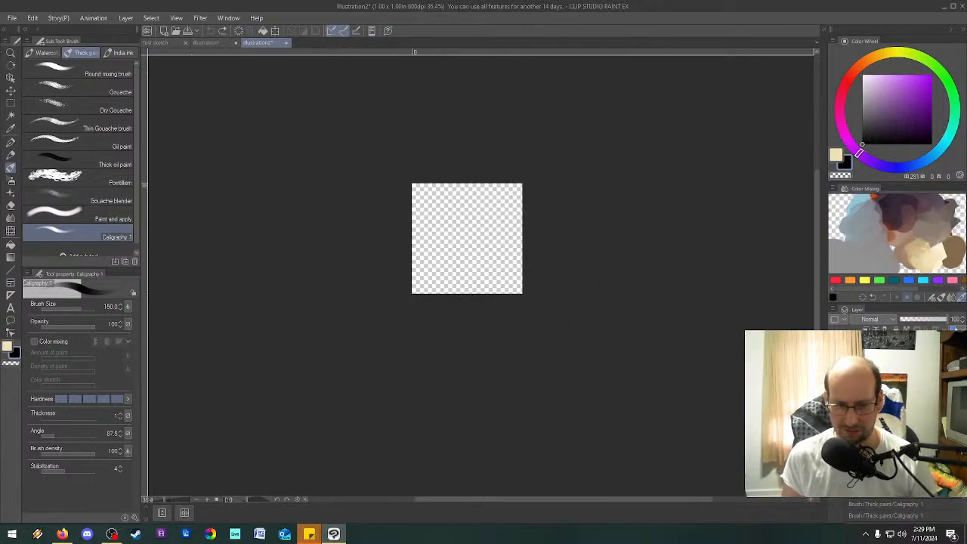
pyautogui.moveTo(464, 216)
pyautogui.mouseDown()
pyautogui.moveTo(466, 251)
pyautogui.moveTo(494, 254)
pyautogui.mouseUp()
pyautogui.moveTo(495, 217); pyautogui.dragTo(503, 256)
pyautogui.moveTo(504, 217); pyautogui.dragTo(509, 258)
pyautogui.moveTo(510, 218); pyautogui.dragTo(517, 257)
pyautogui.moveTo(519, 219); pyautogui.dragTo(520, 260)
pyautogui.moveTo(459, 219); pyautogui.dragTo(460, 259)
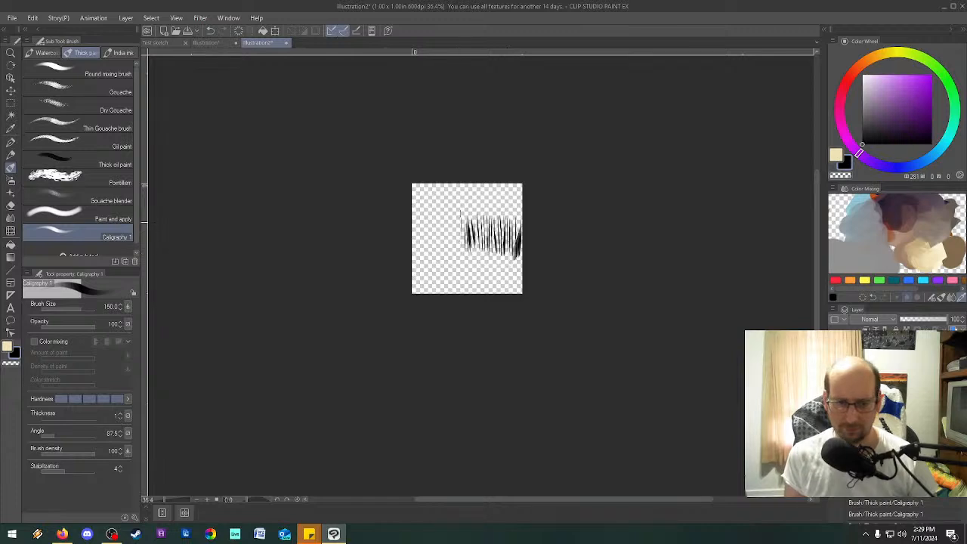
pyautogui.moveTo(451, 223); pyautogui.dragTo(453, 252)
pyautogui.moveTo(457, 217); pyautogui.dragTo(457, 257)
pyautogui.moveTo(455, 203); pyautogui.dragTo(457, 254)
pyautogui.moveTo(449, 221); pyautogui.dragTo(452, 254)
pyautogui.moveTo(443, 218); pyautogui.dragTo(445, 249)
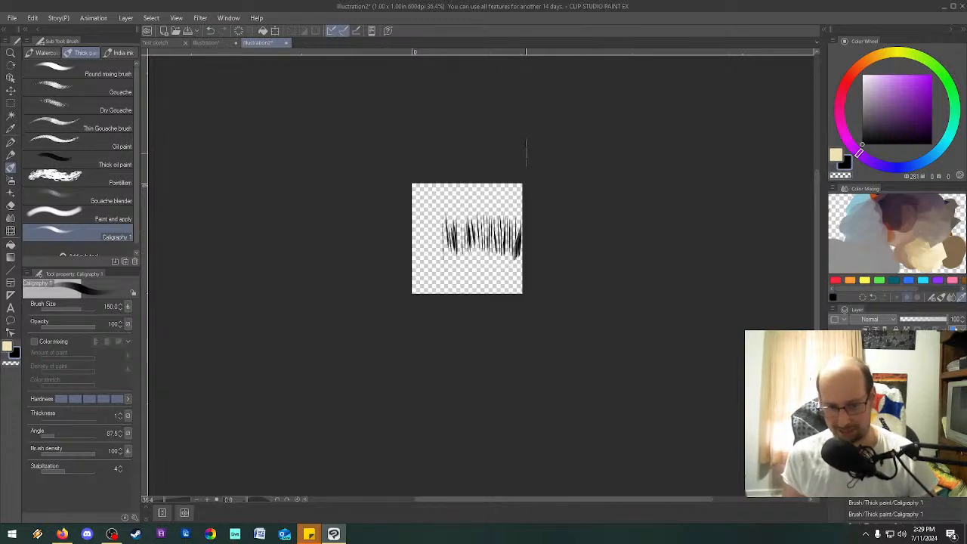
pyautogui.hotkey('ctrl', 'z')
pyautogui.hotkey('ctrl', 'z')
pyautogui.hotkey('ctrl', 'z')
pyautogui.hotkey('ctrl', 'z')
pyautogui.hotkey('ctrl', 'z')
pyautogui.hotkey('ctrl', 'z')
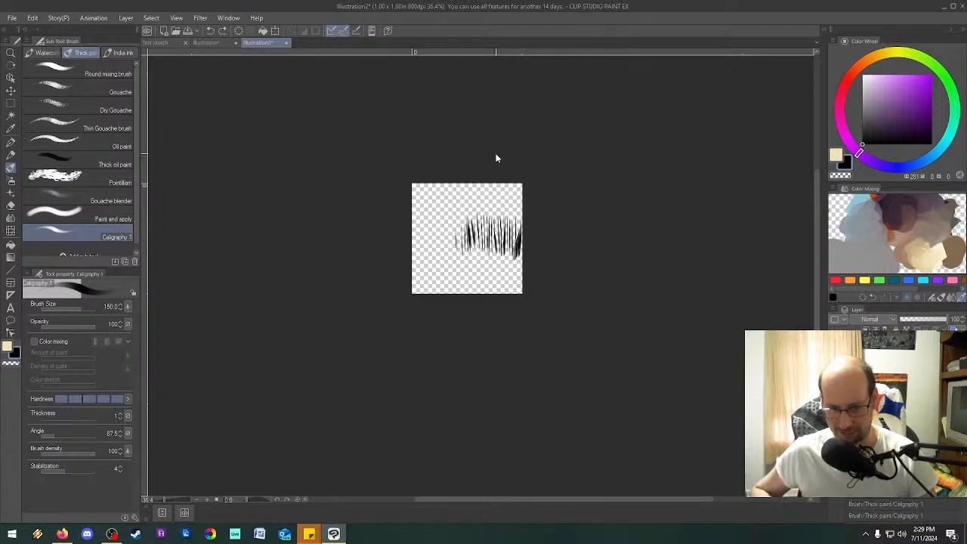
pyautogui.hotkey('ctrl', 'z')
# Paint dense, overlapping vertical grass strokes to form a continuous band across the full width of the canvas.
pyautogui.moveTo(491, 274)
pyautogui.mouseDown()
pyautogui.moveTo(442, 223)
pyautogui.moveTo(446, 257)
pyautogui.mouseUp()
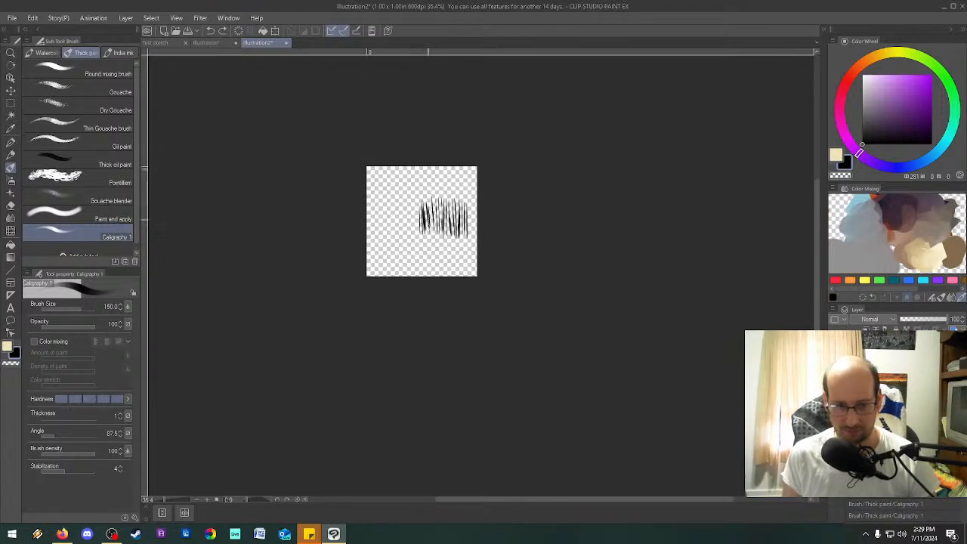
pyautogui.scroll(3, 428, 220)
pyautogui.scroll(-3, 428, 219)
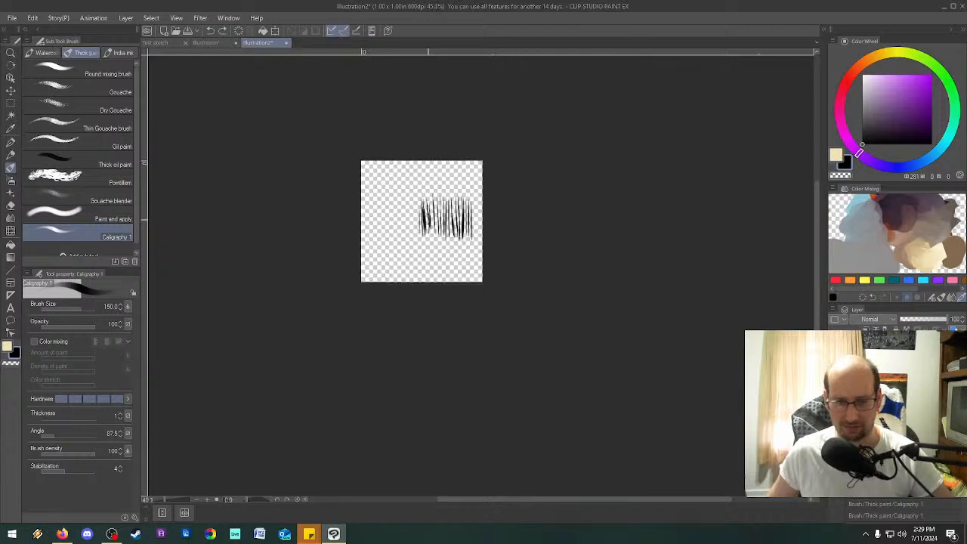
pyautogui.scroll(1, 429, 219)
pyautogui.moveTo(412, 201); pyautogui.dragTo(413, 238)
pyautogui.moveTo(408, 202); pyautogui.dragTo(408, 236)
pyautogui.moveTo(404, 200); pyautogui.dragTo(405, 236)
pyautogui.moveTo(400, 185); pyautogui.dragTo(399, 240)
pyautogui.moveTo(396, 202); pyautogui.dragTo(394, 240)
pyautogui.moveTo(391, 193); pyautogui.dragTo(388, 237)
pyautogui.moveTo(383, 193); pyautogui.dragTo(383, 236)
pyautogui.moveTo(380, 200); pyautogui.dragTo(378, 241)
pyautogui.moveTo(372, 193); pyautogui.dragTo(372, 242)
pyautogui.moveTo(368, 195); pyautogui.dragTo(370, 239)
pyautogui.moveTo(366, 198)
pyautogui.mouseDown()
pyautogui.moveTo(367, 245)
pyautogui.moveTo(361, 236)
pyautogui.mouseUp()
pyautogui.moveTo(400, 193); pyautogui.dragTo(401, 220)
pyautogui.moveTo(385, 222)
pyautogui.mouseDown()
pyautogui.moveTo(386, 239)
pyautogui.moveTo(401, 237)
pyautogui.mouseUp()
pyautogui.moveTo(412, 206); pyautogui.dragTo(413, 239)
pyautogui.moveTo(418, 200); pyautogui.dragTo(417, 240)
pyautogui.moveTo(420, 198); pyautogui.dragTo(419, 241)
pyautogui.moveTo(460, 202); pyautogui.dragTo(460, 232)
pyautogui.moveTo(455, 206); pyautogui.dragTo(456, 236)
pyautogui.moveTo(465, 218); pyautogui.dragTo(466, 238)
pyautogui.moveTo(469, 200); pyautogui.dragTo(470, 238)
pyautogui.moveTo(478, 201); pyautogui.dragTo(480, 242)
pyautogui.moveTo(481, 189); pyautogui.dragTo(480, 245)
pyautogui.moveTo(477, 202); pyautogui.dragTo(475, 248)
pyautogui.moveTo(472, 206); pyautogui.dragTo(463, 242)
pyautogui.moveTo(455, 206); pyautogui.dragTo(455, 239)
pyautogui.moveTo(448, 184); pyautogui.dragTo(448, 235)
pyautogui.moveTo(445, 181); pyautogui.dragTo(442, 234)
pyautogui.moveTo(438, 196); pyautogui.dragTo(434, 239)
pyautogui.moveTo(432, 183)
pyautogui.mouseDown()
pyautogui.moveTo(433, 241)
pyautogui.moveTo(430, 226)
pyautogui.mouseUp()
pyautogui.moveTo(426, 200)
pyautogui.mouseDown()
pyautogui.moveTo(426, 230)
pyautogui.moveTo(401, 248)
pyautogui.mouseUp()
pyautogui.moveTo(391, 224); pyautogui.dragTo(391, 254)
pyautogui.moveTo(409, 193); pyautogui.dragTo(409, 220)
pyautogui.moveTo(408, 194); pyautogui.dragTo(407, 239)
pyautogui.moveTo(405, 202); pyautogui.dragTo(408, 245)
pyautogui.moveTo(397, 206)
pyautogui.mouseDown()
pyautogui.moveTo(397, 238)
pyautogui.moveTo(383, 235)
pyautogui.mouseUp()
pyautogui.moveTo(381, 204); pyautogui.dragTo(381, 239)
pyautogui.moveTo(362, 195); pyautogui.dragTo(361, 241)
pyautogui.moveTo(370, 193)
pyautogui.mouseDown()
pyautogui.moveTo(370, 244)
pyautogui.moveTo(381, 224)
pyautogui.mouseUp()
pyautogui.moveTo(389, 195); pyautogui.dragTo(397, 238)
pyautogui.moveTo(407, 188)
pyautogui.mouseDown()
pyautogui.moveTo(407, 247)
pyautogui.moveTo(420, 246)
pyautogui.mouseUp()
pyautogui.moveTo(426, 189); pyautogui.dragTo(431, 242)
pyautogui.moveTo(435, 175); pyautogui.dragTo(435, 249)
pyautogui.moveTo(442, 203); pyautogui.dragTo(442, 246)
pyautogui.moveTo(450, 196); pyautogui.dragTo(450, 254)
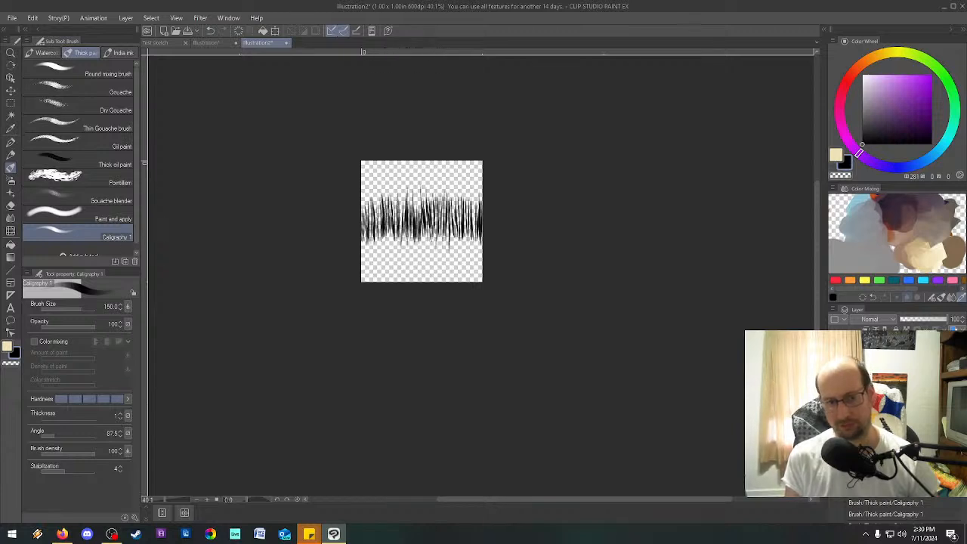
# Add taller grass blades rising above the band, mainly around the middle of the canvas.
pyautogui.moveTo(459, 181); pyautogui.dragTo(459, 220)
pyautogui.moveTo(467, 193); pyautogui.dragTo(468, 220)
pyautogui.moveTo(473, 194)
pyautogui.mouseDown()
pyautogui.moveTo(472, 241)
pyautogui.moveTo(479, 239)
pyautogui.mouseUp()
pyautogui.moveTo(481, 210); pyautogui.dragTo(481, 239)
pyautogui.moveTo(465, 181); pyautogui.dragTo(465, 202)
pyautogui.moveTo(460, 170); pyautogui.dragTo(460, 196)
pyautogui.moveTo(458, 169)
pyautogui.mouseDown()
pyautogui.moveTo(457, 218)
pyautogui.moveTo(412, 249)
pyautogui.mouseUp()
pyautogui.moveTo(418, 169); pyautogui.dragTo(418, 238)
pyautogui.moveTo(416, 179)
pyautogui.mouseDown()
pyautogui.moveTo(415, 237)
pyautogui.moveTo(413, 230)
pyautogui.mouseUp()
pyautogui.moveTo(417, 151); pyautogui.dragTo(419, 231)
pyautogui.moveTo(415, 175); pyautogui.dragTo(414, 192)
pyautogui.moveTo(405, 181); pyautogui.dragTo(401, 227)
pyautogui.moveTo(397, 183); pyautogui.dragTo(397, 212)
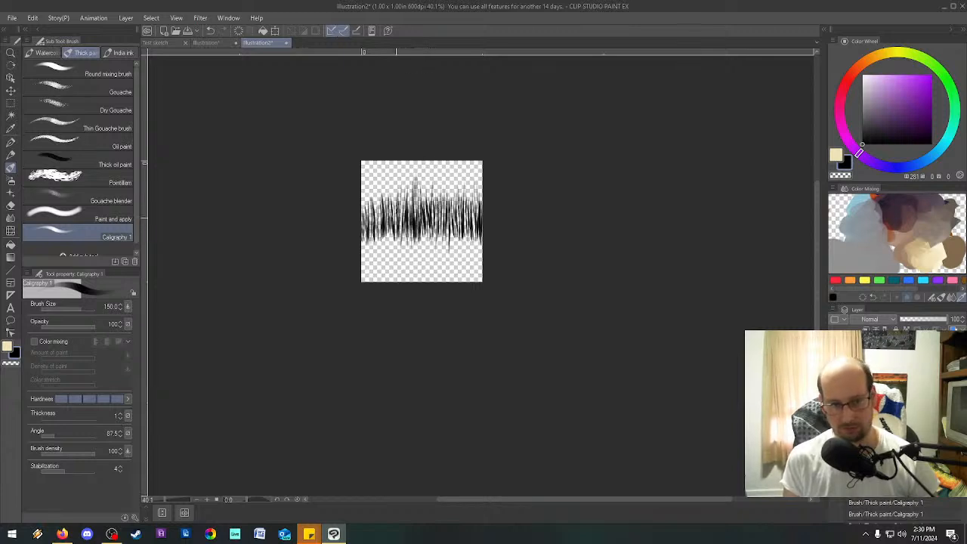
# Add more long blades of varied height along the left part of the grass band and a few towards its right end.
pyautogui.moveTo(371, 178); pyautogui.dragTo(370, 229)
pyautogui.moveTo(366, 191); pyautogui.dragTo(366, 248)
pyautogui.moveTo(368, 166); pyautogui.dragTo(368, 186)
pyautogui.moveTo(363, 186)
pyautogui.mouseDown()
pyautogui.moveTo(363, 236)
pyautogui.moveTo(373, 230)
pyautogui.mouseUp()
pyautogui.moveTo(384, 169); pyautogui.dragTo(380, 230)
pyautogui.moveTo(398, 182); pyautogui.dragTo(401, 235)
pyautogui.moveTo(409, 183); pyautogui.dragTo(409, 208)
pyautogui.moveTo(404, 170); pyautogui.dragTo(404, 211)
pyautogui.moveTo(414, 160); pyautogui.dragTo(420, 211)
pyautogui.moveTo(432, 181)
pyautogui.mouseDown()
pyautogui.moveTo(431, 212)
pyautogui.moveTo(454, 238)
pyautogui.mouseUp()
pyautogui.moveTo(460, 191); pyautogui.dragTo(460, 225)
pyautogui.moveTo(467, 198); pyautogui.dragTo(466, 224)
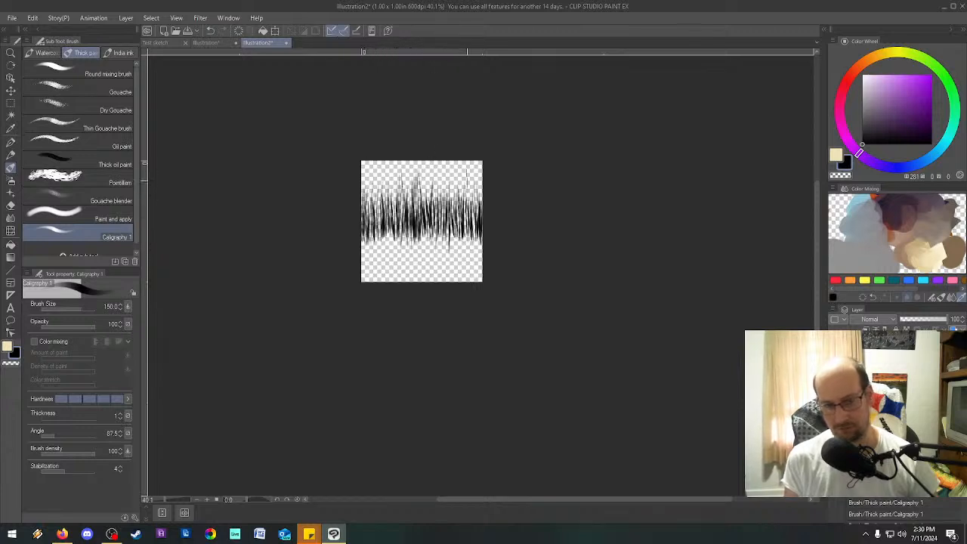
pyautogui.moveTo(377, 175); pyautogui.dragTo(378, 218)
pyautogui.moveTo(389, 169); pyautogui.dragTo(395, 227)
pyautogui.moveTo(390, 197); pyautogui.dragTo(389, 235)
pyautogui.moveTo(392, 191); pyautogui.dragTo(386, 240)
pyautogui.moveTo(379, 230); pyautogui.dragTo(378, 277)
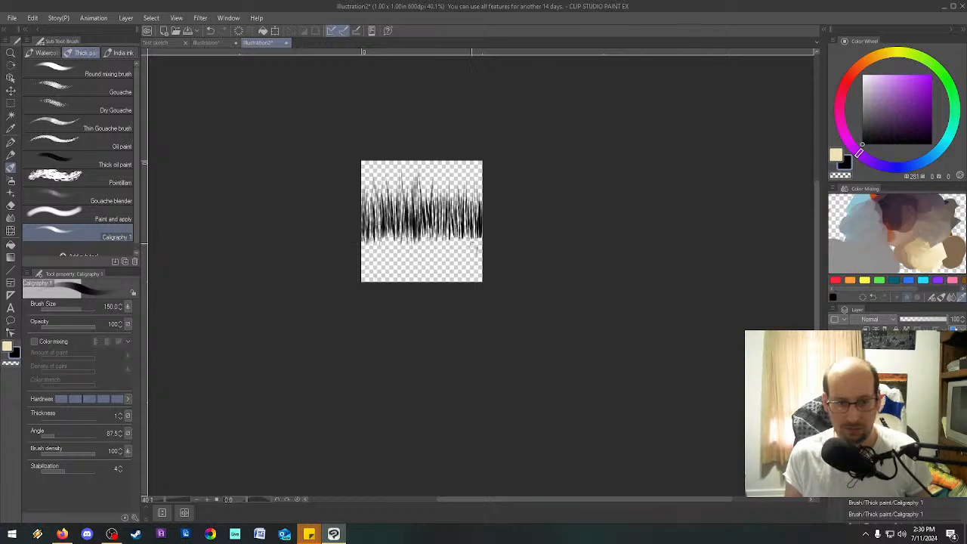
pyautogui.moveTo(393, 249)
pyautogui.mouseDown()
pyautogui.moveTo(352, 249)
pyautogui.moveTo(434, 236)
pyautogui.mouseUp()
pyautogui.hotkey('ctrl', 'z')
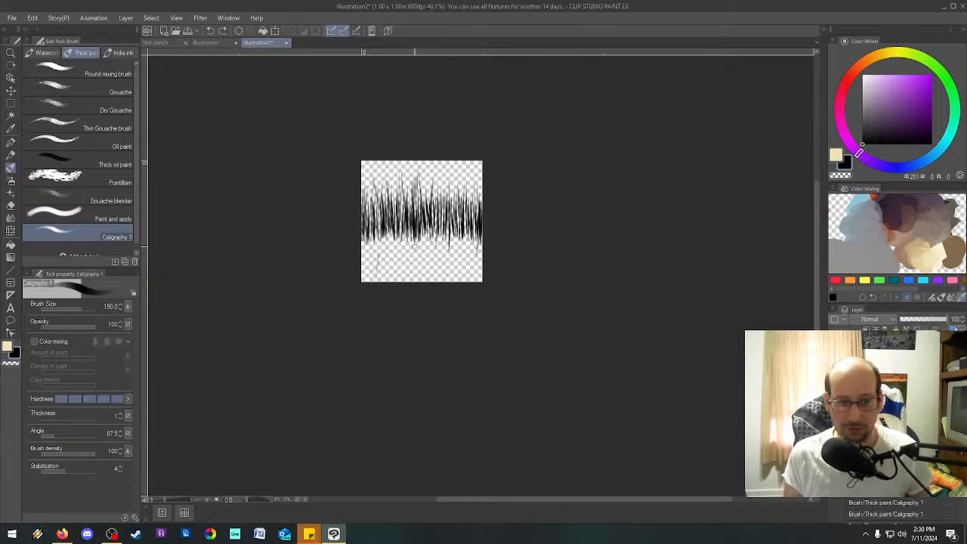
pyautogui.moveTo(398, 251)
pyautogui.mouseDown()
pyautogui.moveTo(374, 246)
pyautogui.moveTo(469, 238)
pyautogui.moveTo(456, 252)
pyautogui.mouseUp()
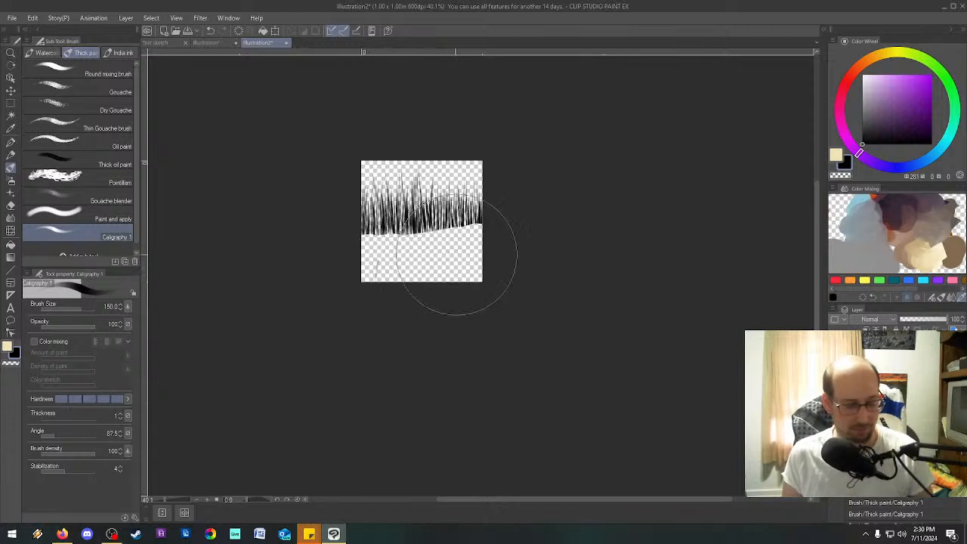
pyautogui.hotkey('ctrl', 'z')
# Erase the ragged lower ends of the grass strokes to give the band an even base.
pyautogui.moveTo(363, 250); pyautogui.dragTo(510, 246)
pyautogui.press('^')
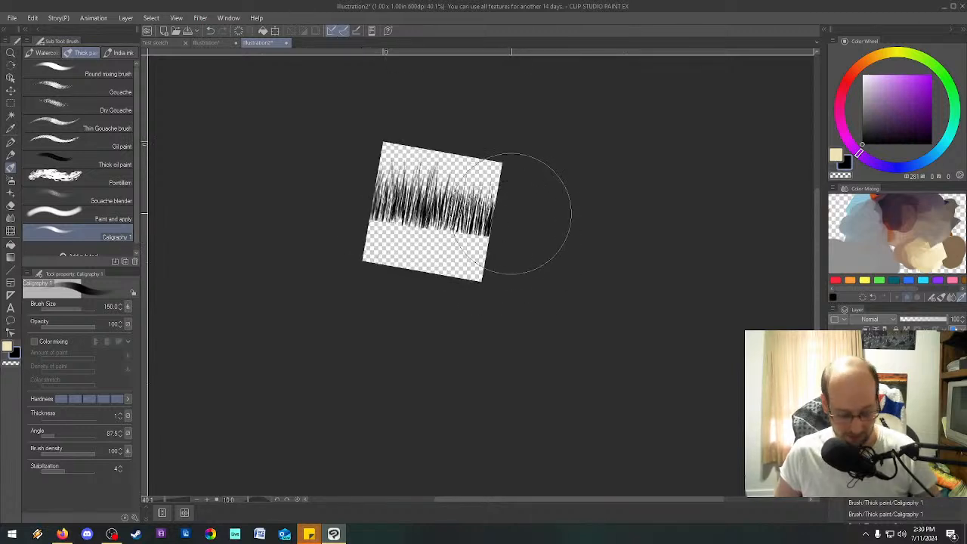
pyautogui.press('-')
pyautogui.press('-')
pyautogui.scroll(5, 512, 214)
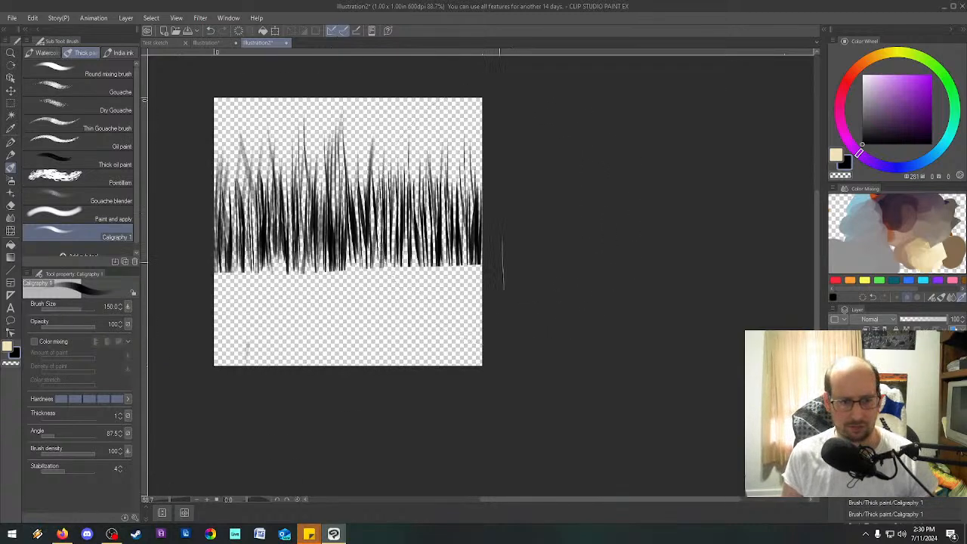
# Soften the base of the grass band with the eraser along its full width.
pyautogui.press('e')
pyautogui.moveTo(467, 260)
pyautogui.mouseDown()
pyautogui.moveTo(486, 260)
pyautogui.moveTo(227, 280)
pyautogui.moveTo(572, 269)
pyautogui.mouseUp()
pyautogui.press('-')
pyautogui.press('-')
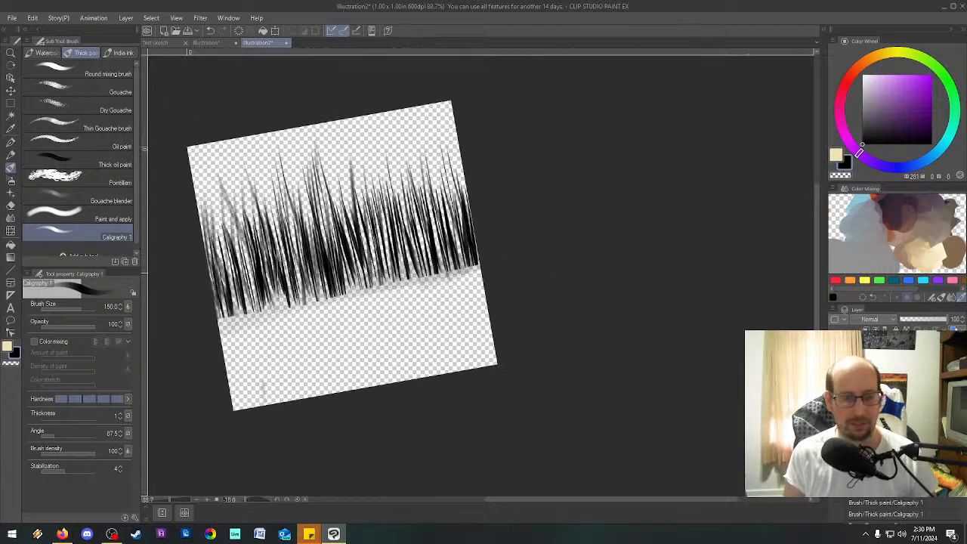
pyautogui.hotkey('shift', '6')
pyautogui.hotkey('shift', '6')
pyautogui.hotkey('shift', '6')
pyautogui.hotkey('shift', '6')
pyautogui.press('-')
pyautogui.press('-')
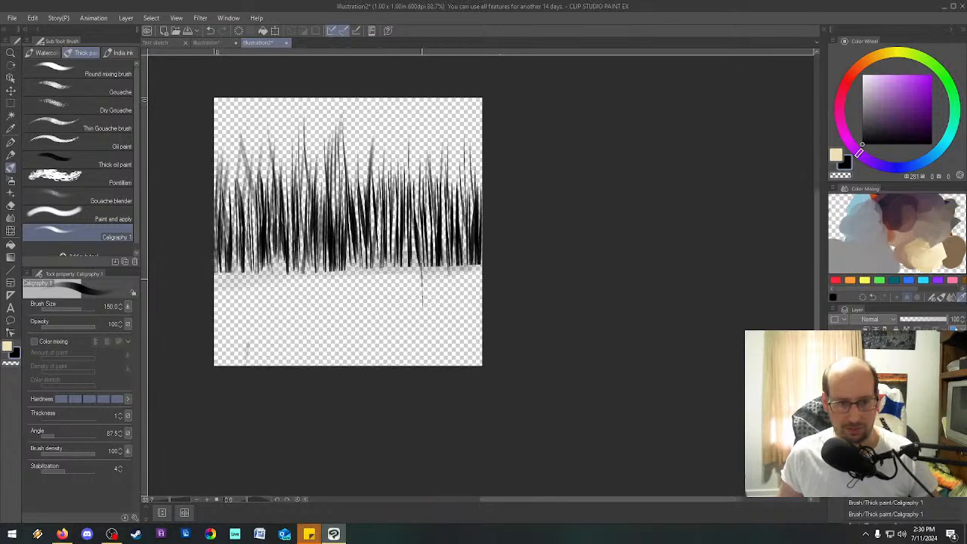
# Reduce the eraser size and erase the stray mark near the lower-left corner of the canvas.
pyautogui.moveTo(344, 389)
pyautogui.mouseDown()
pyautogui.moveTo(328, 374)
pyautogui.moveTo(338, 371)
pyautogui.mouseUp()
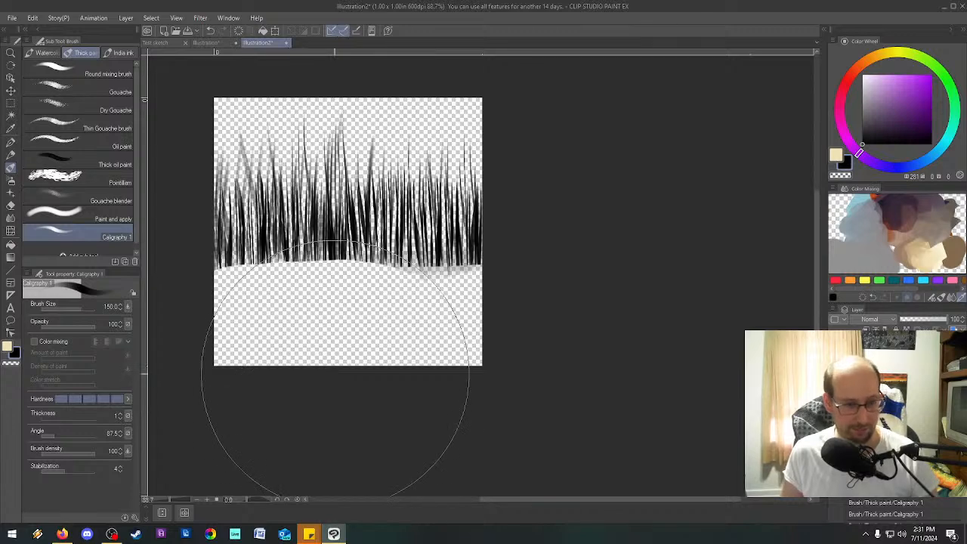
pyautogui.hotkey('ctrl', 'z')
pyautogui.press('[')
pyautogui.press('[')
pyautogui.press('[')
pyautogui.press('[')
pyautogui.press('[')
pyautogui.press('[')
pyautogui.press('[')
pyautogui.press('[')
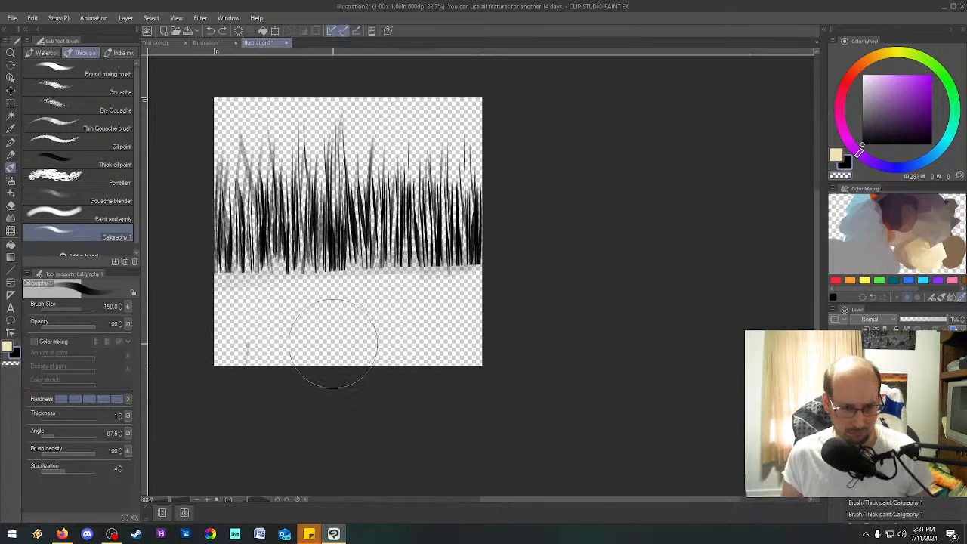
pyautogui.moveTo(242, 349); pyautogui.dragTo(236, 366)
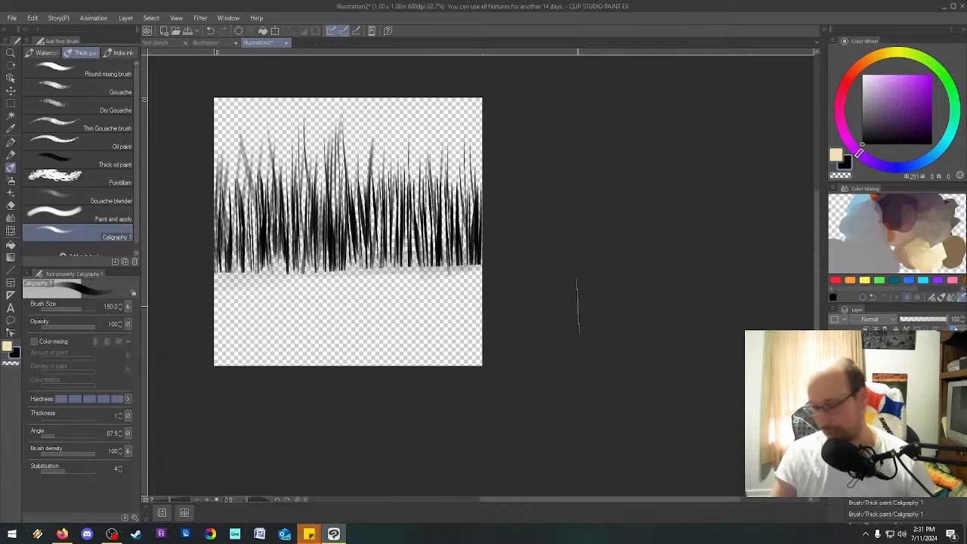
# Register the grass drawing as an image material named Grass Brush and enable its use as a brush tip shape.
pyautogui.click(36, 19)
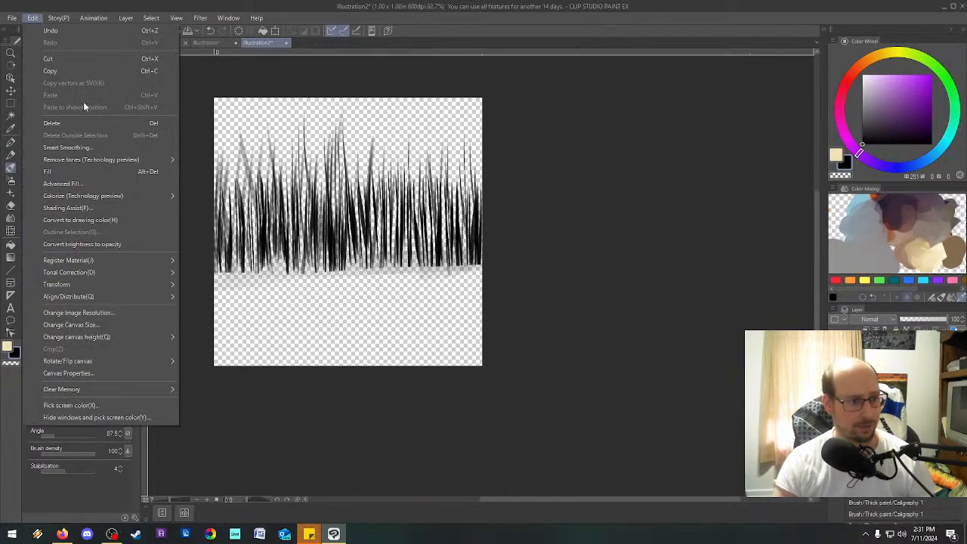
pyautogui.moveTo(123, 263)
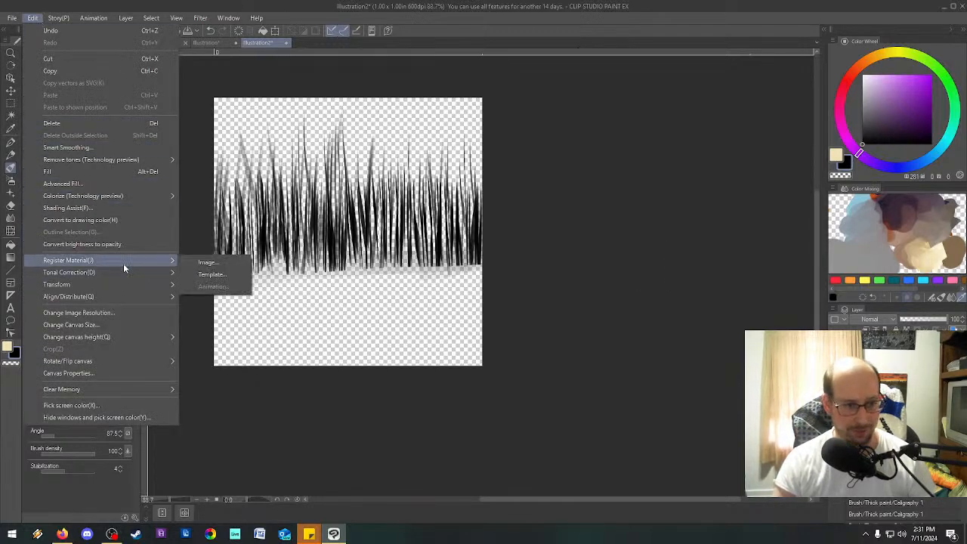
pyautogui.click(206, 263)
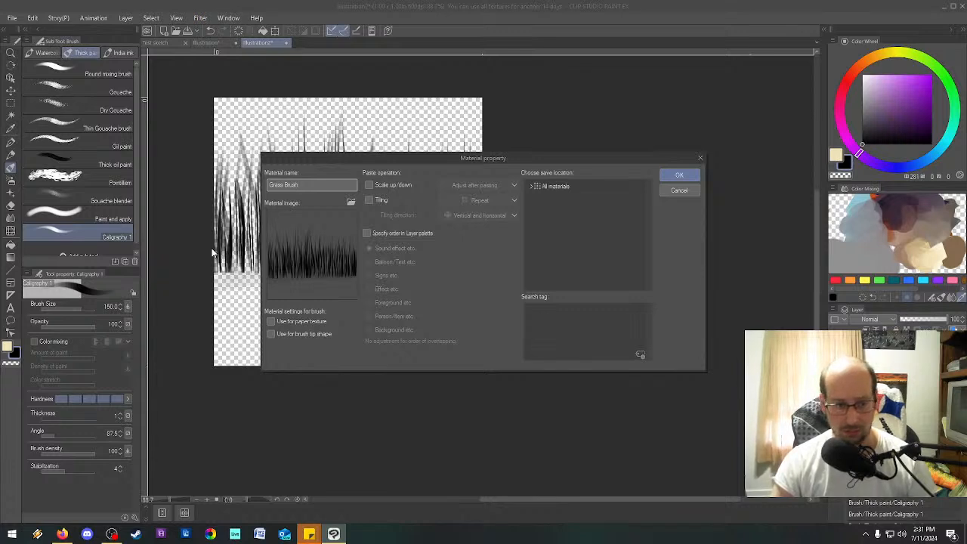
pyautogui.click(272, 335)
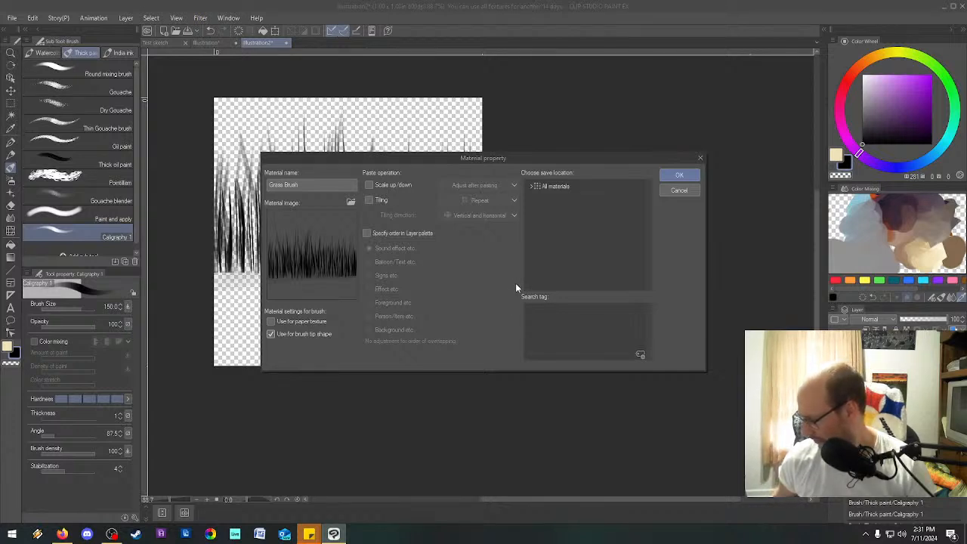
# Browse the material folders and choose All materials as the save location for the grass material.
pyautogui.click(537, 188)
pyautogui.click(531, 187)
pyautogui.click(626, 201)
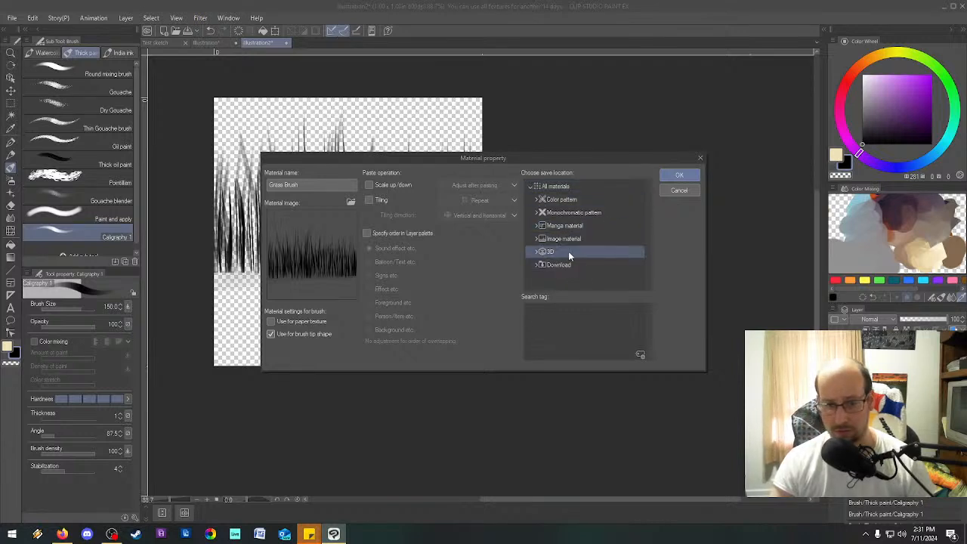
pyautogui.click(537, 200)
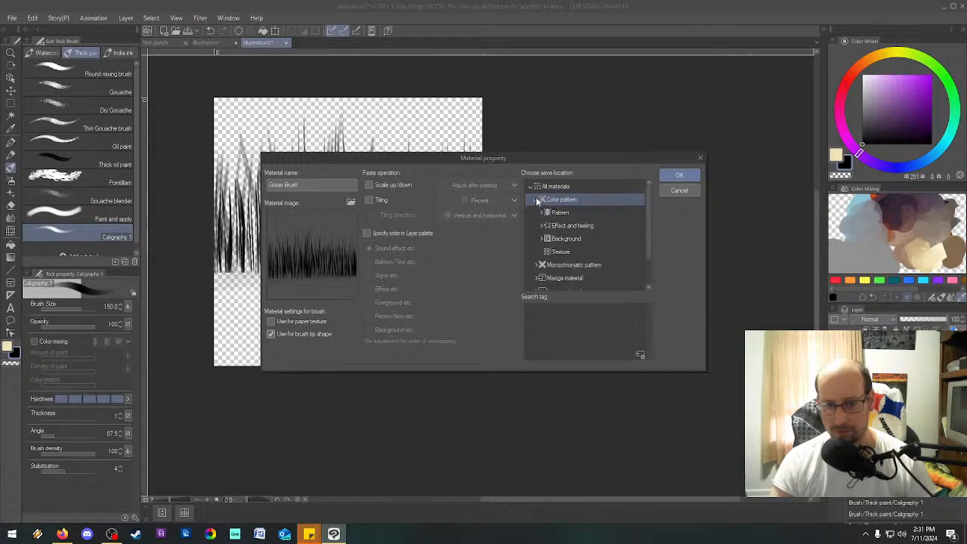
pyautogui.click(537, 200)
pyautogui.click(535, 213)
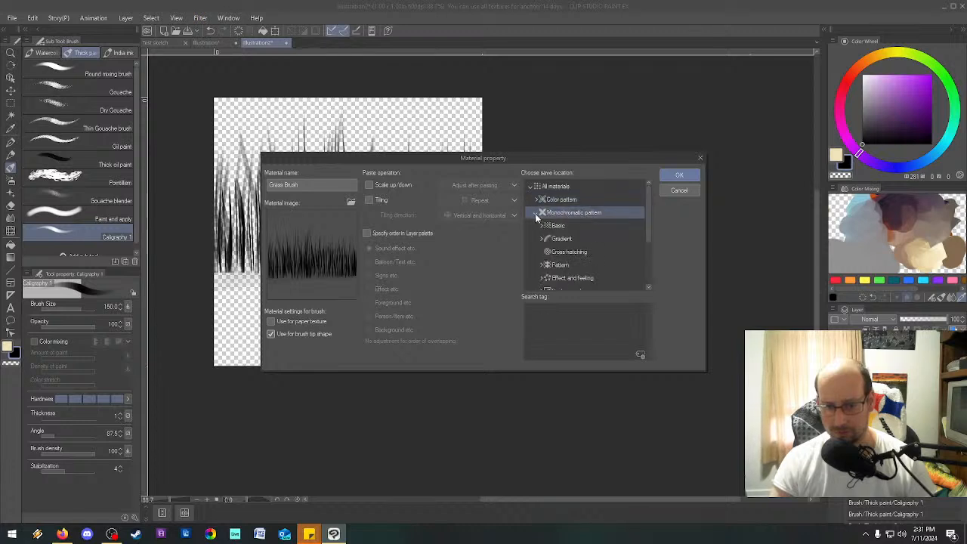
pyautogui.click(535, 213)
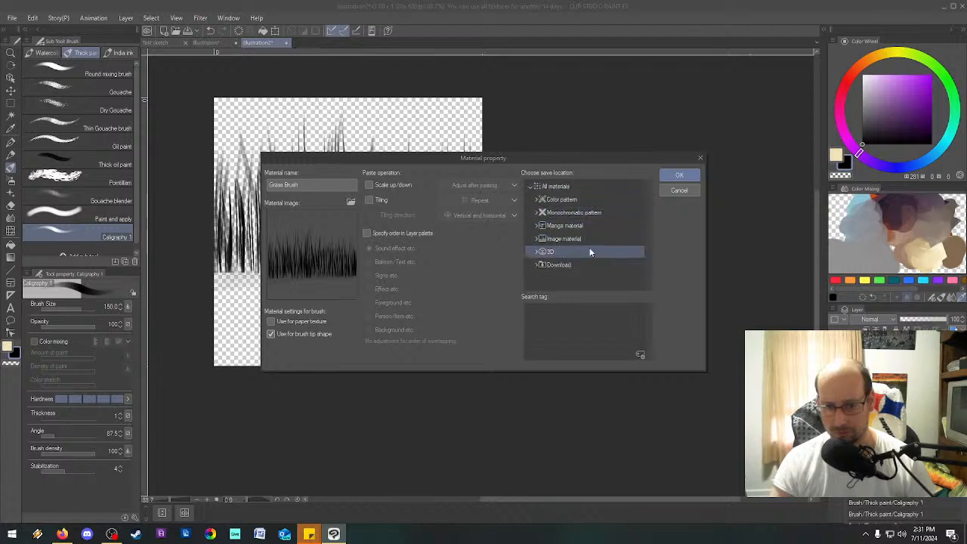
pyautogui.click(563, 187)
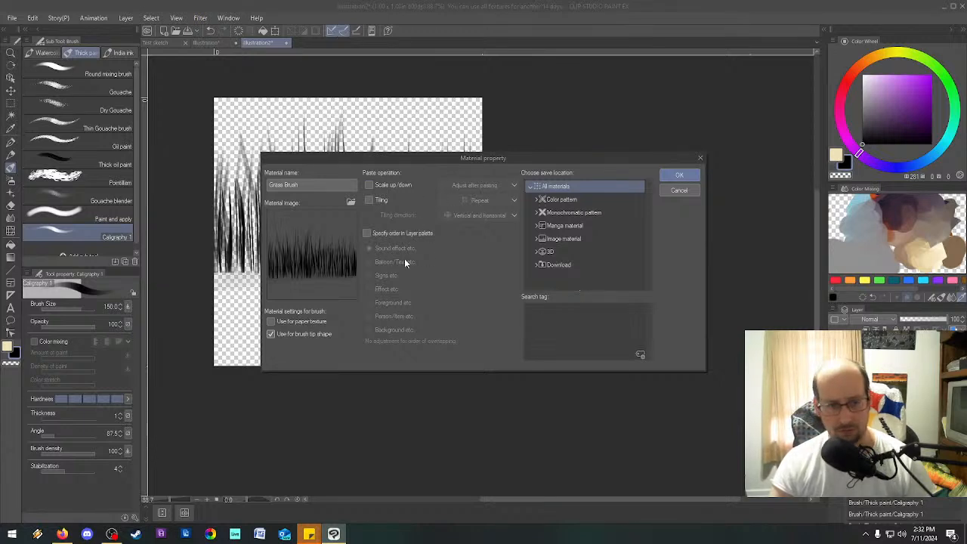
pyautogui.click(386, 186)
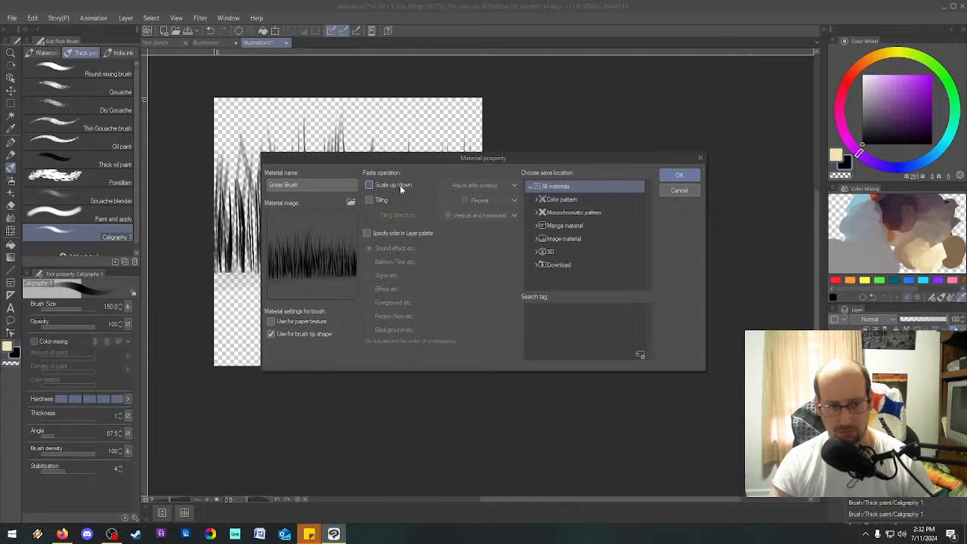
pyautogui.click(472, 187)
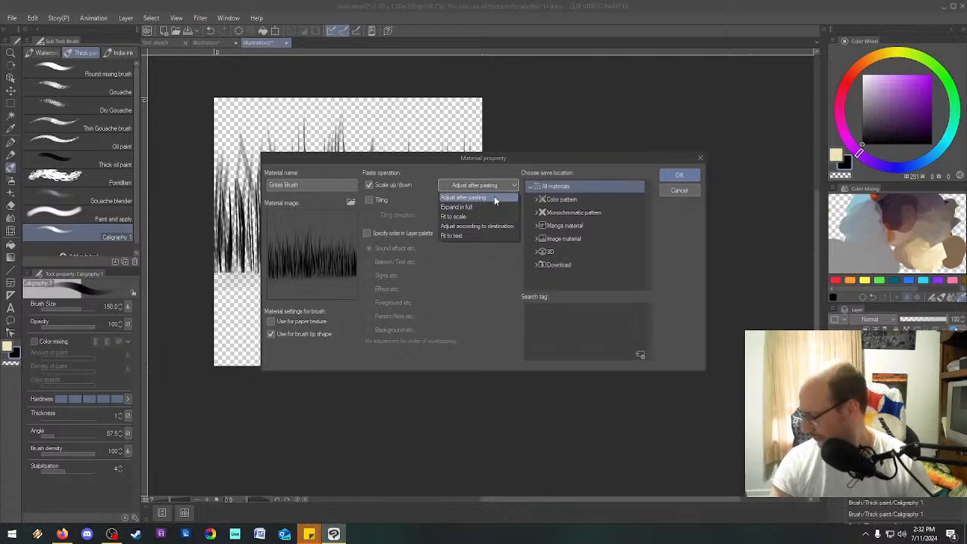
pyautogui.click(404, 185)
pyautogui.click(408, 185)
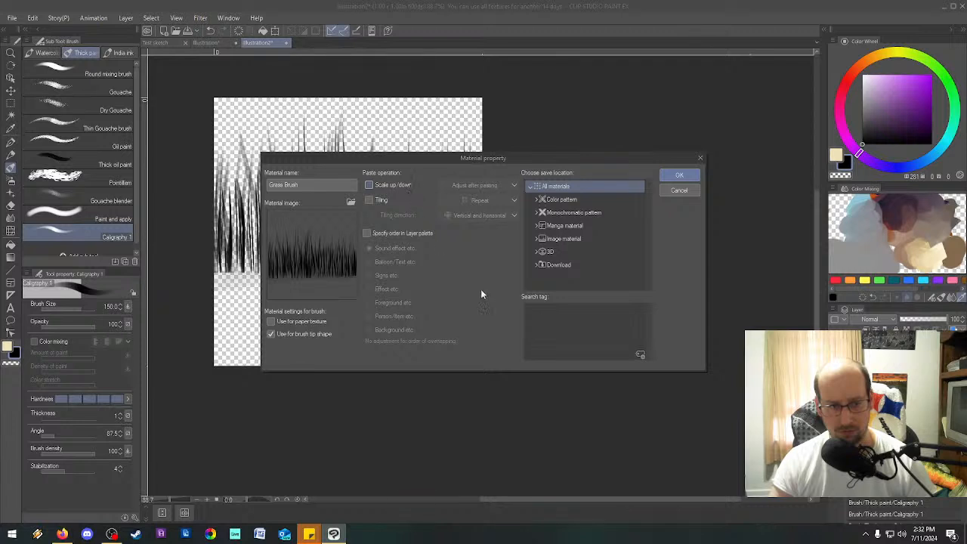
# Save the Grass Brush material in the Brush folder under Image material.
pyautogui.click(551, 238)
pyautogui.click(535, 239)
pyautogui.scroll(-1, 555, 268)
pyautogui.click(555, 267)
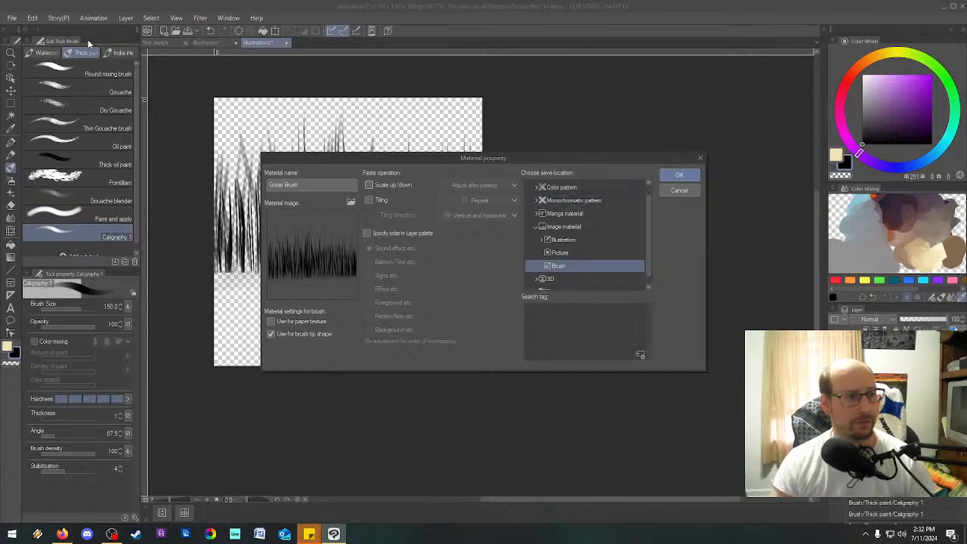
pyautogui.click(689, 177)
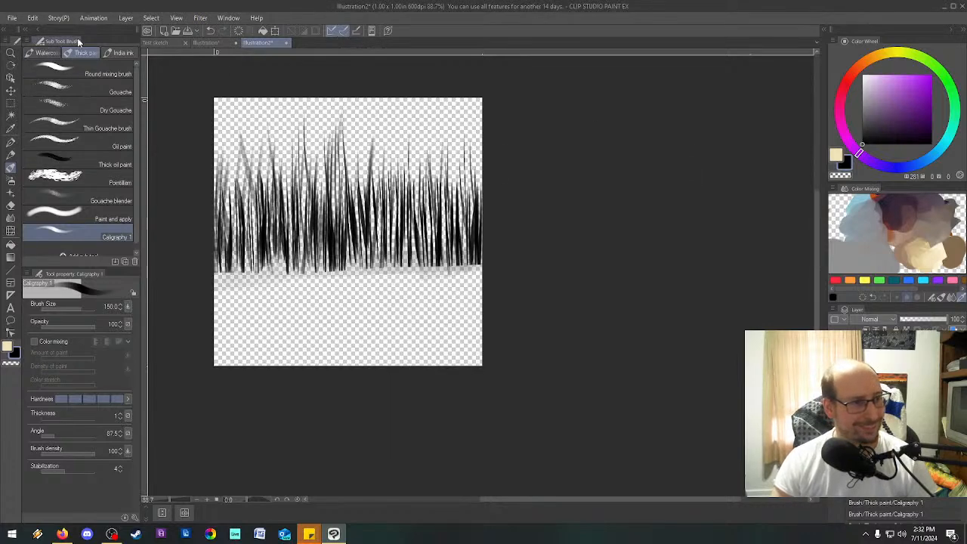
pyautogui.rightClick(11, 168)
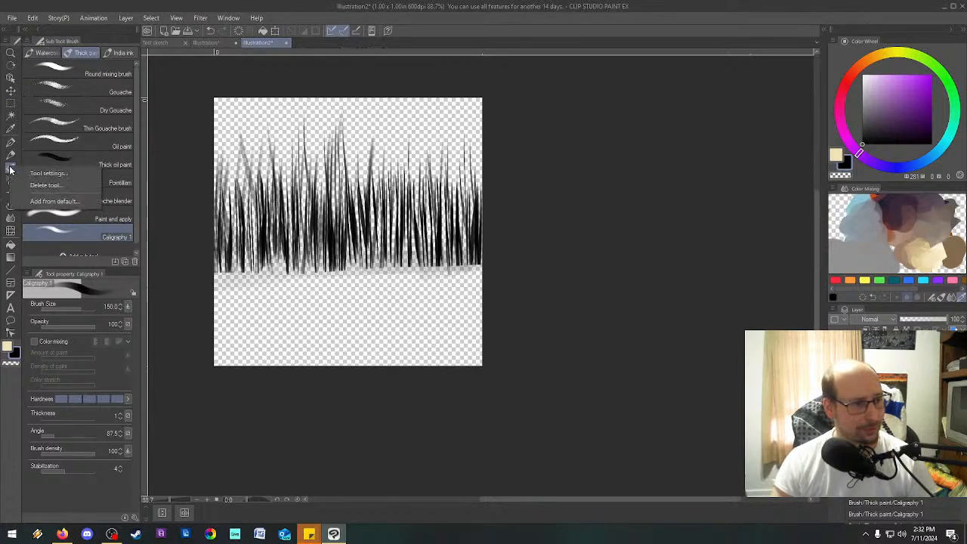
pyautogui.click(66, 174)
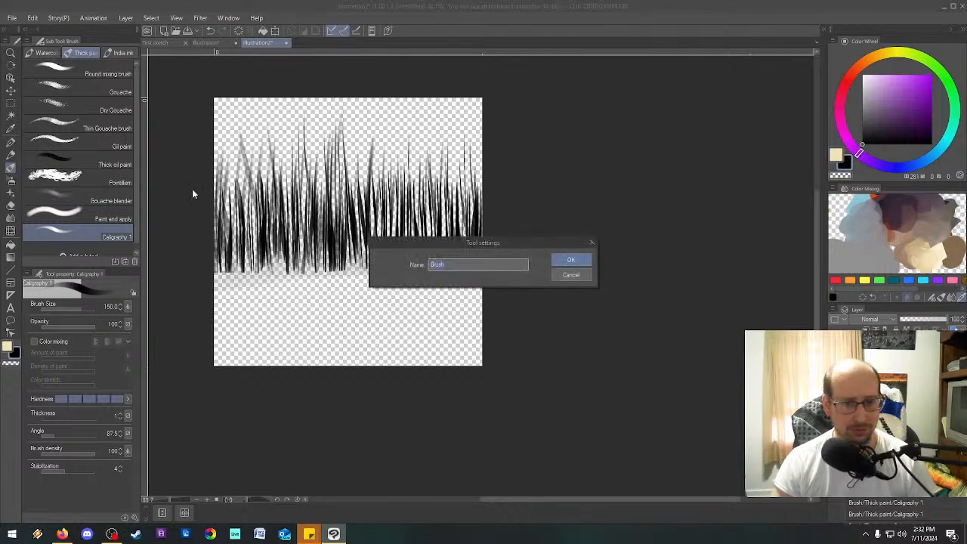
pyautogui.press('Escape')
pyautogui.rightClick(11, 169)
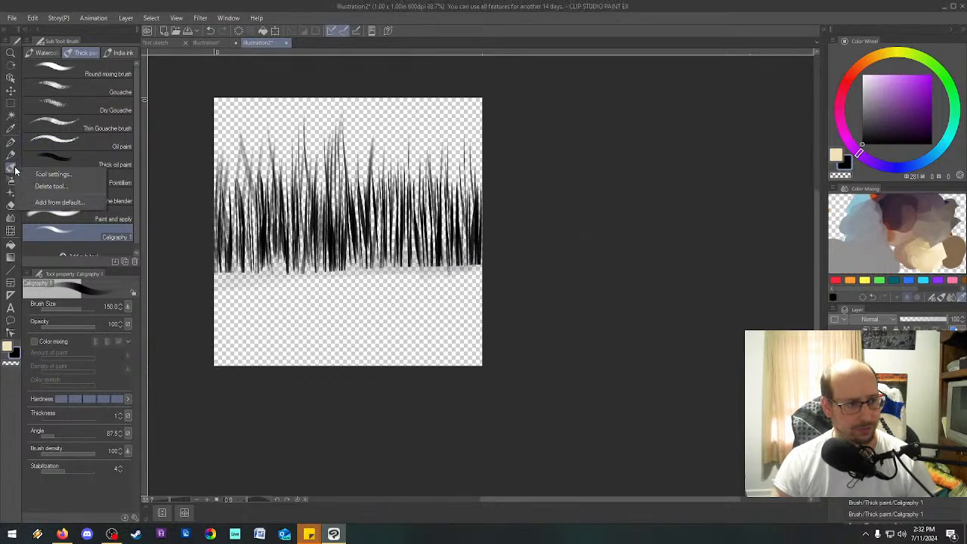
# Check the created materials offered for adding as a sub tool, and leave without adding any.
pyautogui.click(109, 251)
pyautogui.click(62, 250)
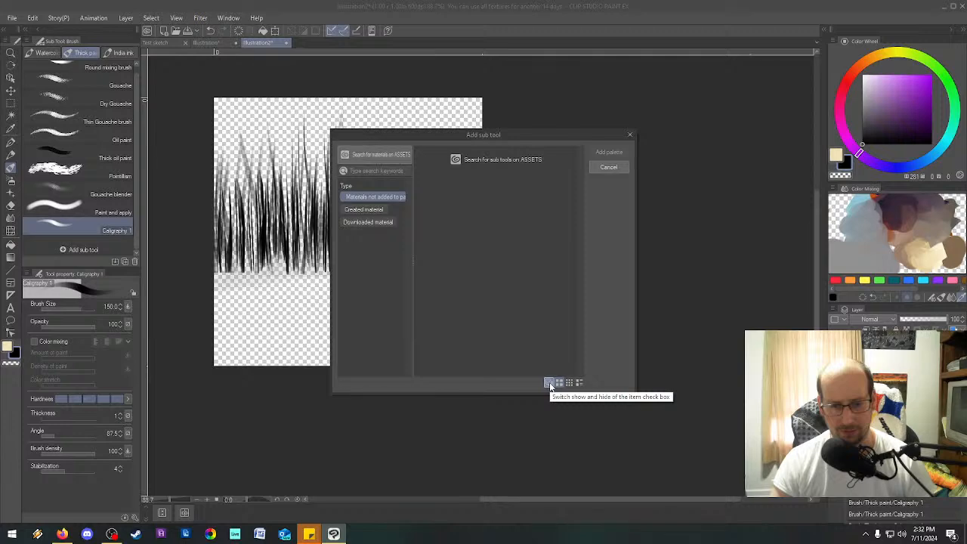
pyautogui.click(376, 212)
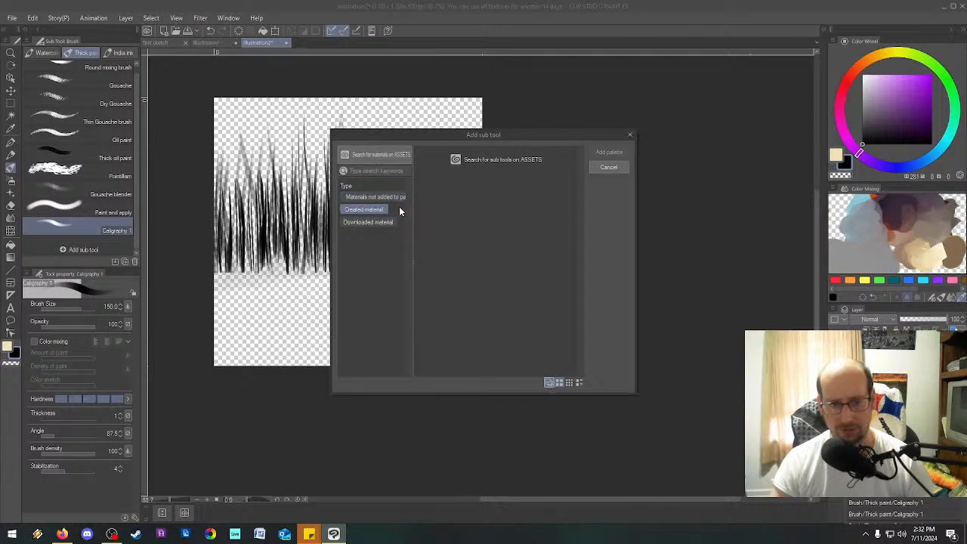
pyautogui.click(610, 168)
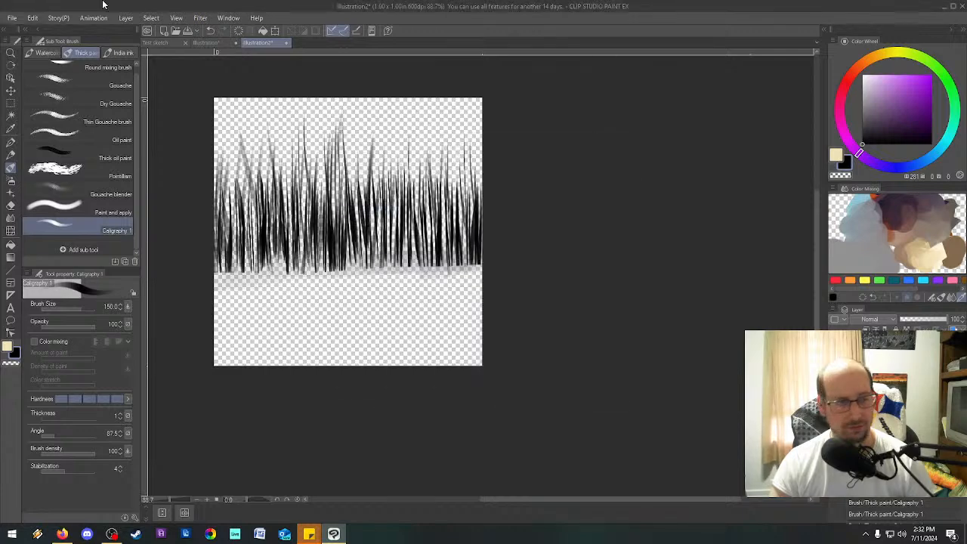
# Start registering the grass layer as an image material again, enable its use as a brush tip shape, and expand All materials.
pyautogui.click(54, 21)
pyautogui.moveTo(37, 18)
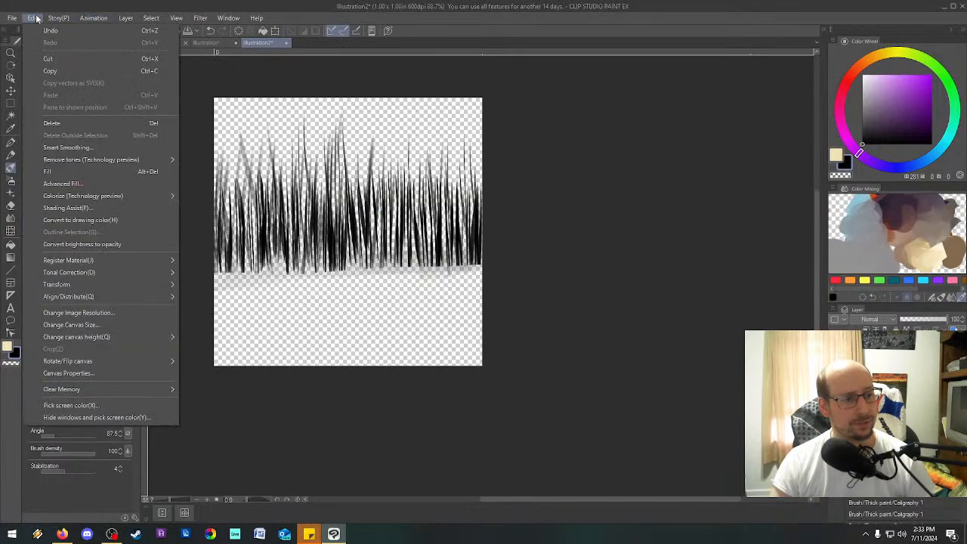
pyautogui.moveTo(145, 262)
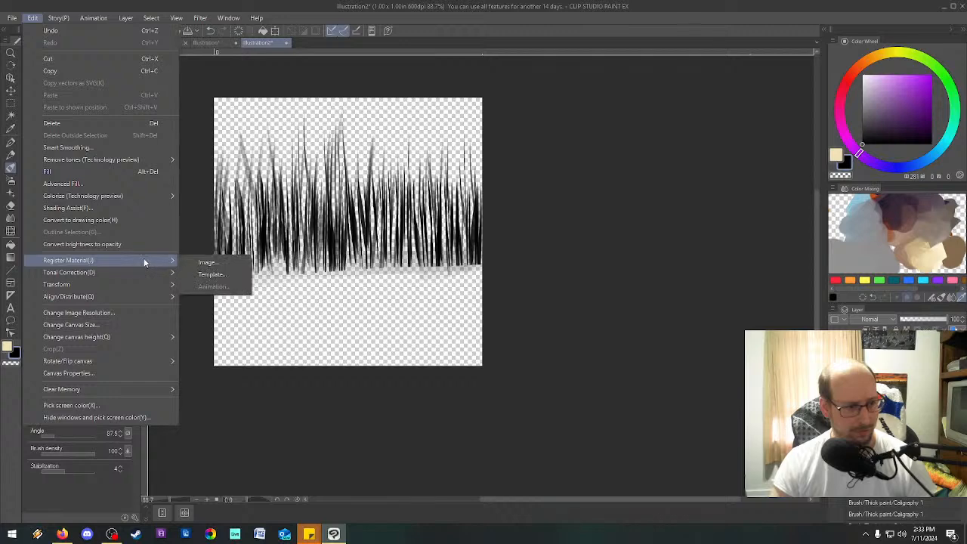
pyautogui.click(217, 261)
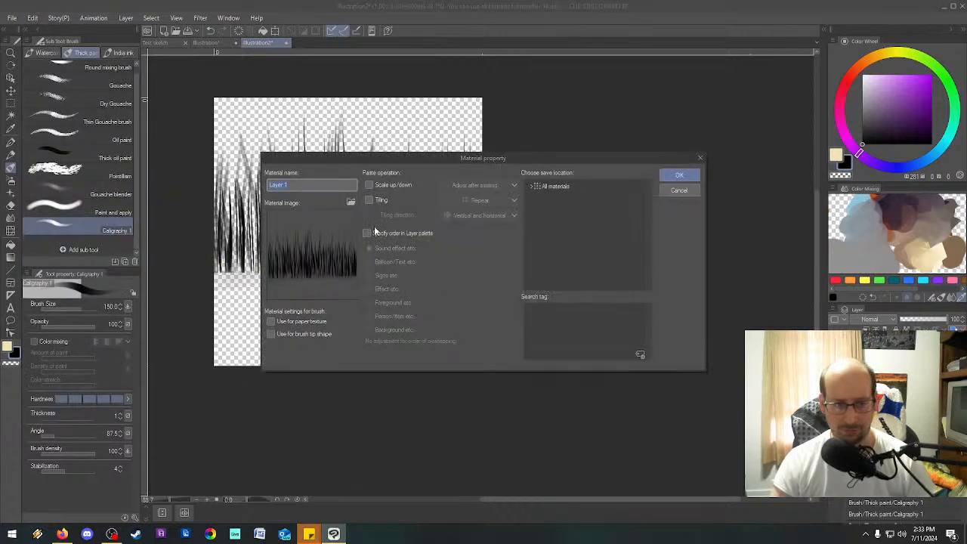
pyautogui.click(312, 335)
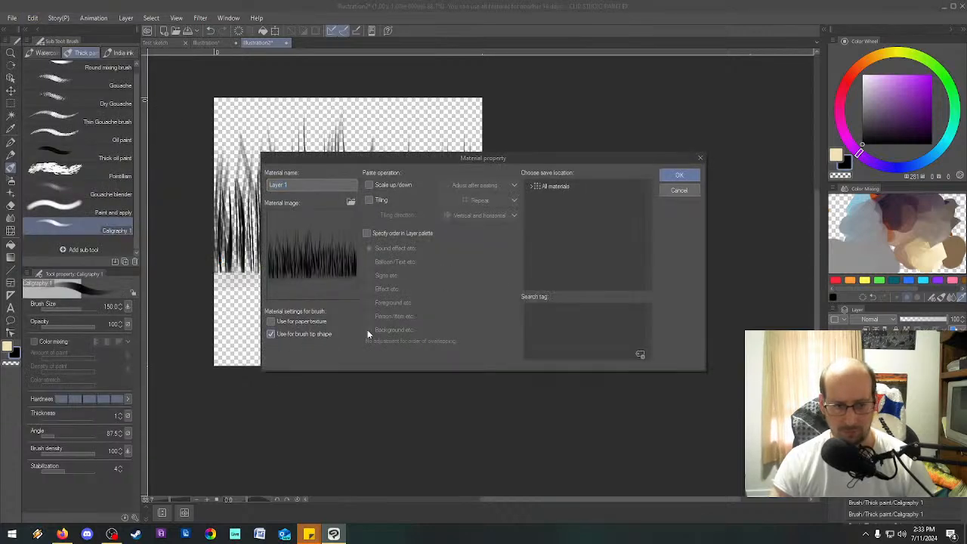
pyautogui.click(564, 189)
pyautogui.click(533, 186)
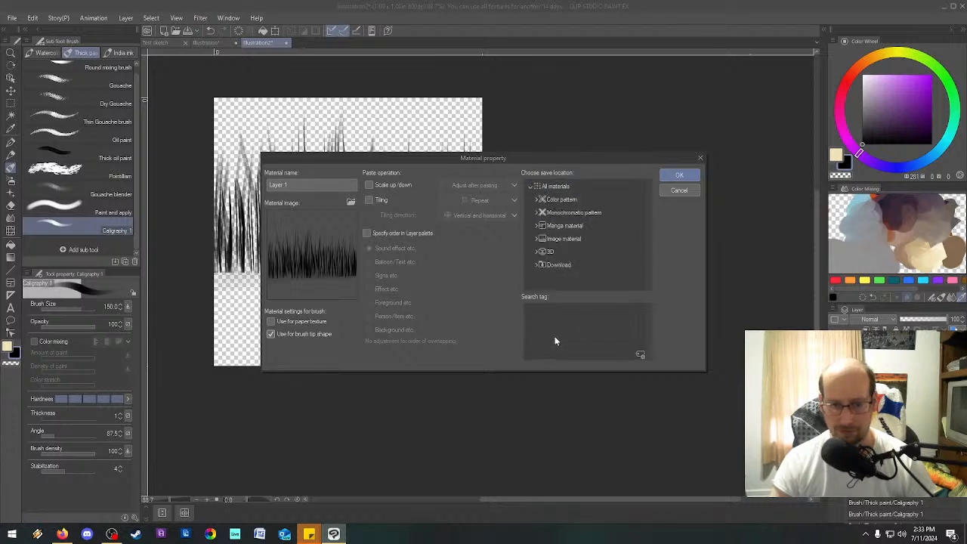
# Add the search tag Custom Brush to the grass material.
pyautogui.click(639, 353)
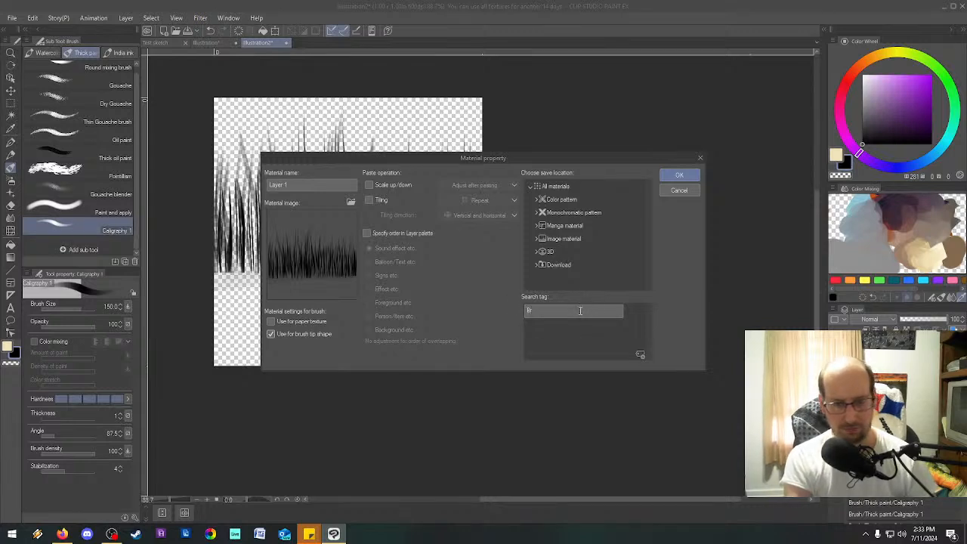
pyautogui.write('Brush')
pyautogui.press('BackSpace')
pyautogui.press('BackSpace')
pyautogui.press('BackSpace')
pyautogui.press('BackSpace')
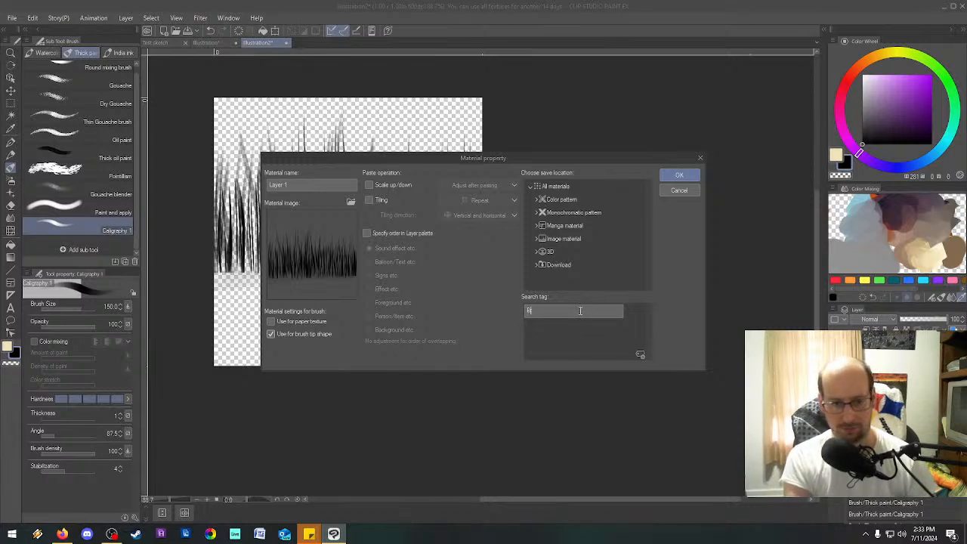
pyautogui.write('om Brush')
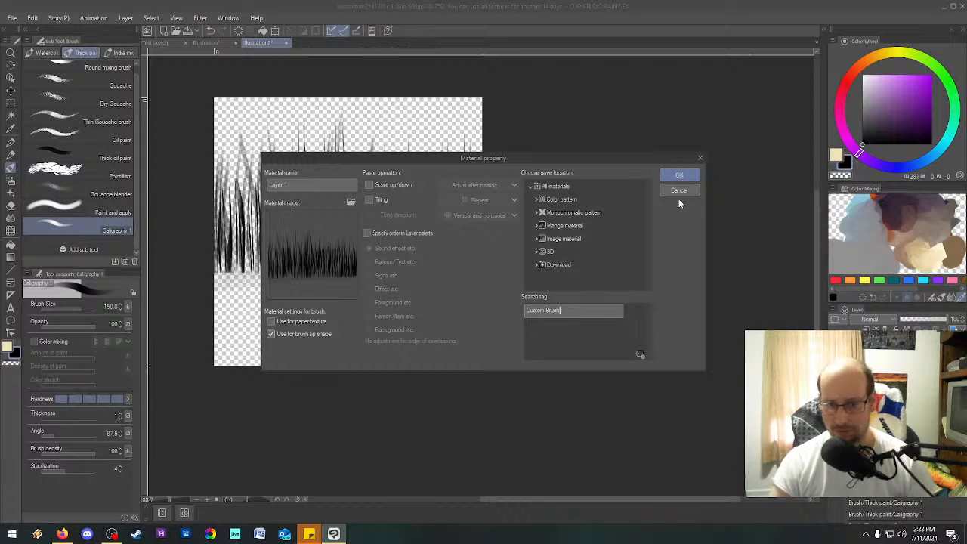
pyautogui.press('Return')
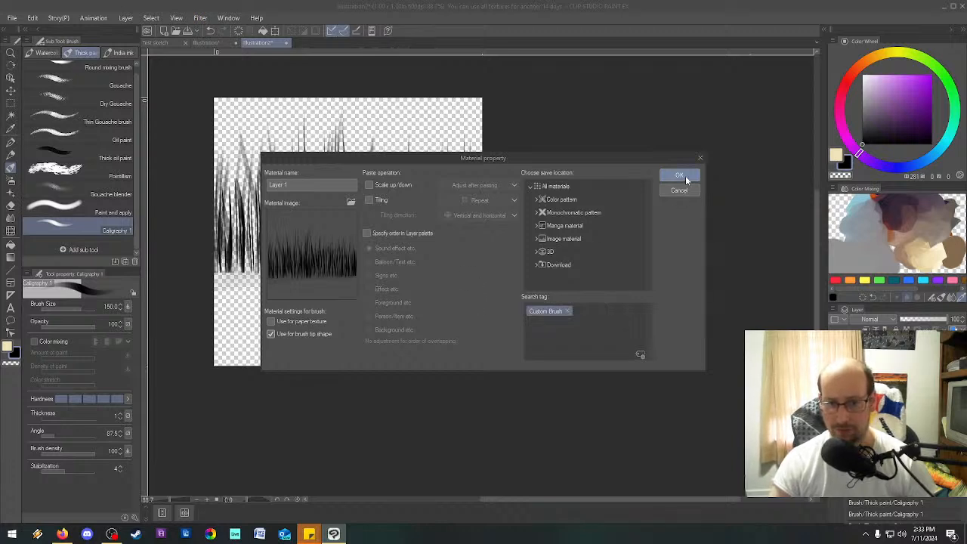
# Try to save the tagged grass material directly in All materials.
pyautogui.click(550, 187)
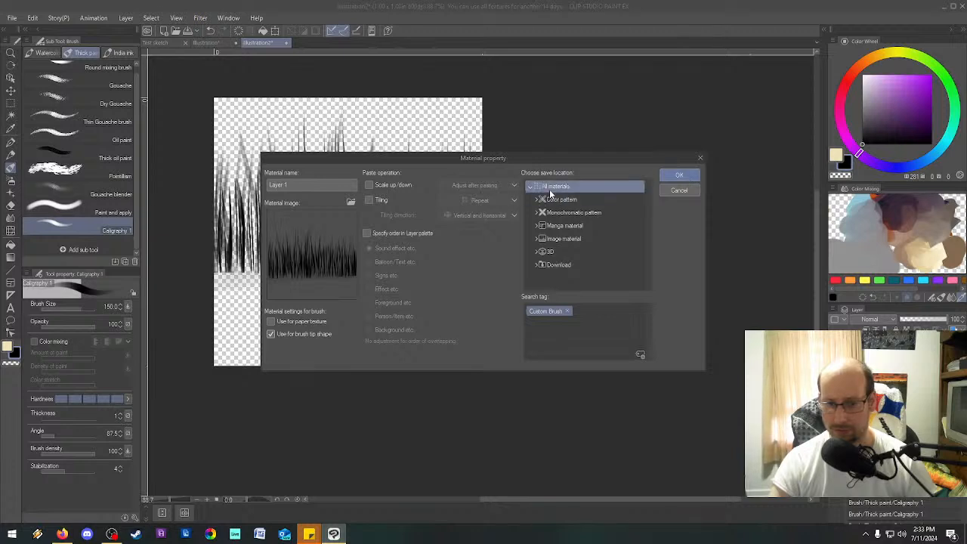
pyautogui.click(683, 176)
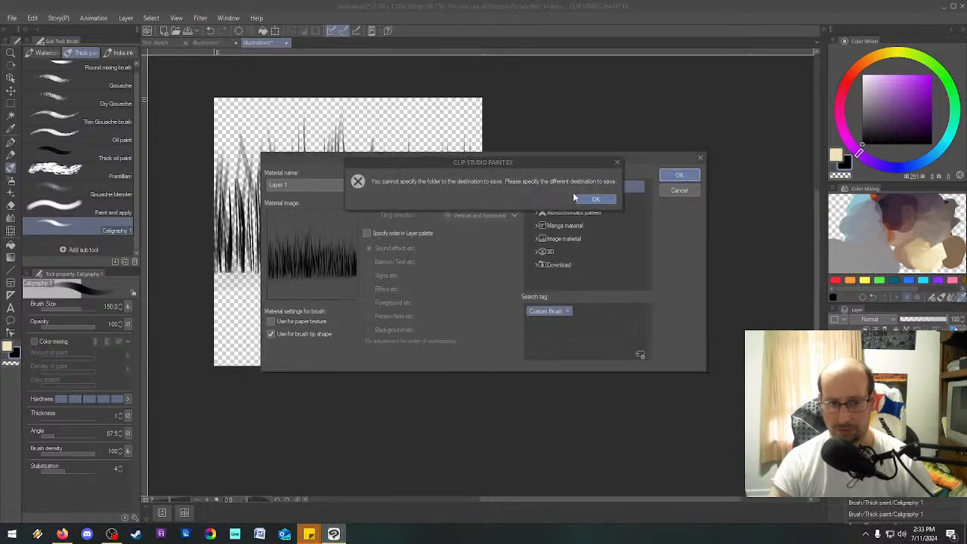
pyautogui.click(609, 201)
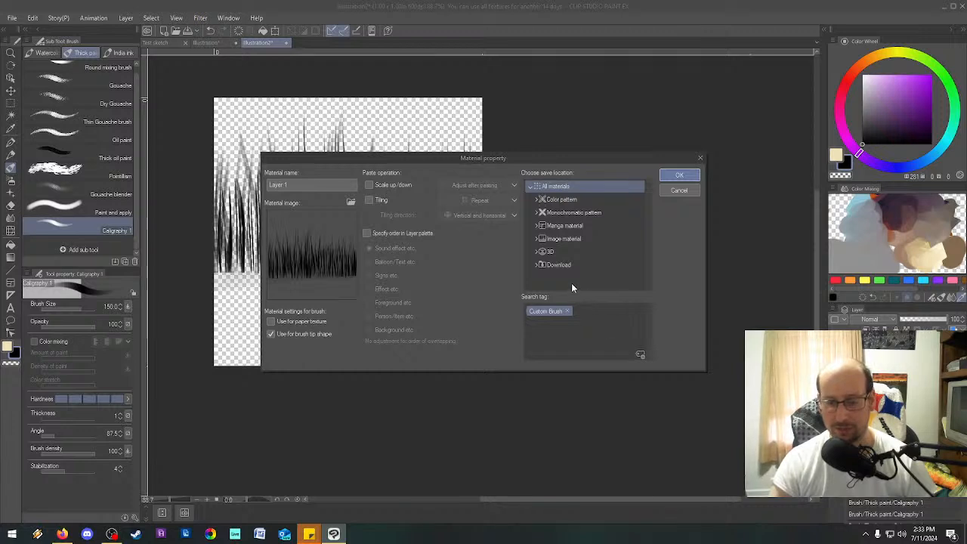
# Set the tagged grass material's save location to Brush under Image material and complete its registration.
pyautogui.click(536, 240)
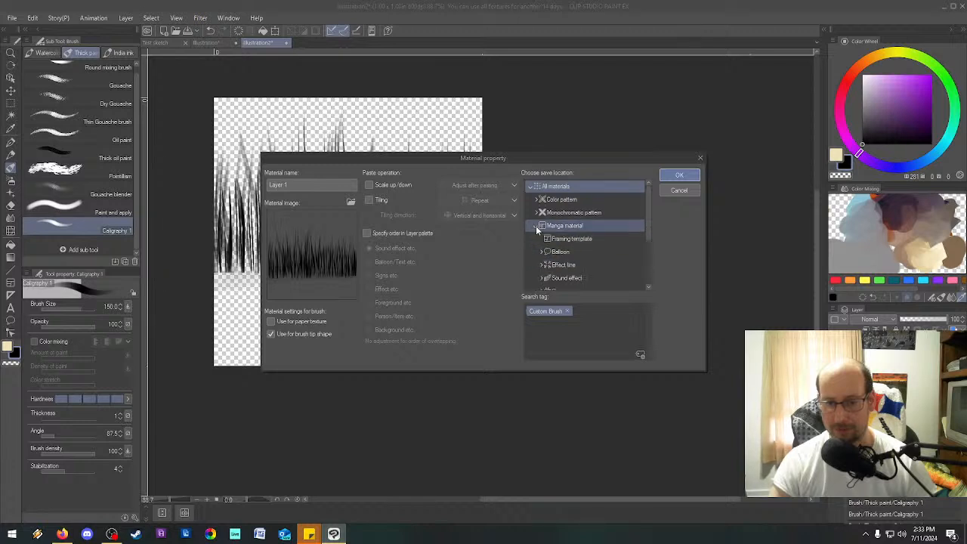
pyautogui.click(572, 275)
pyautogui.scroll(-1, 579, 253)
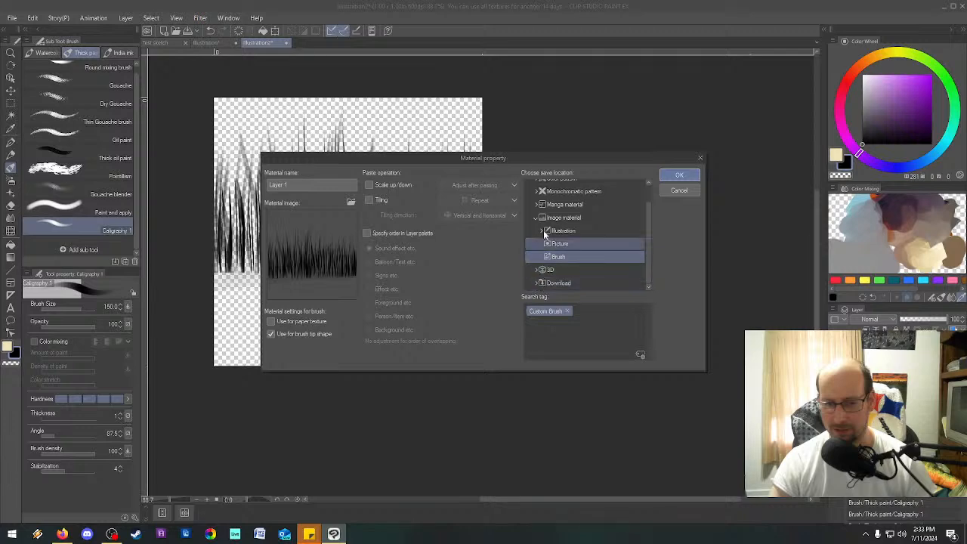
pyautogui.click(680, 174)
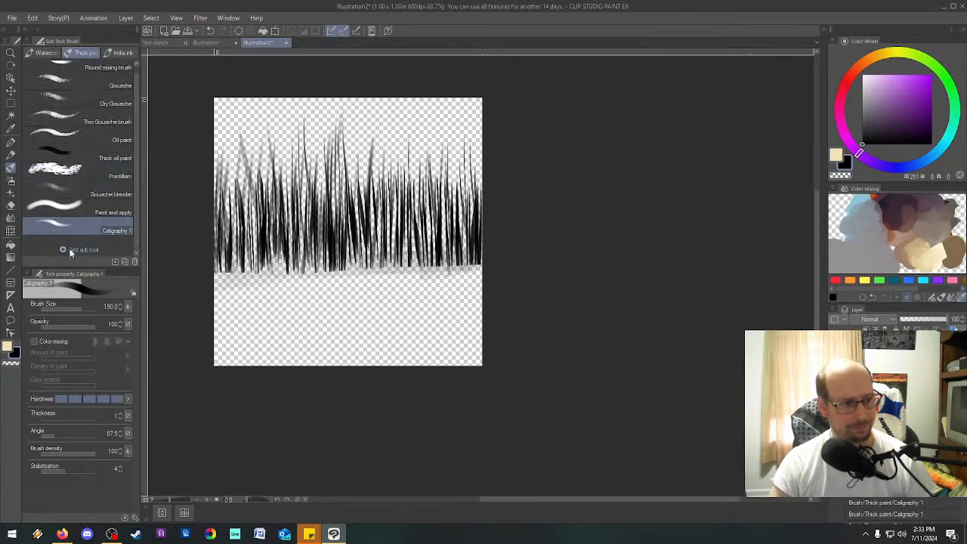
# Search the created materials available as sub tools for "brush", and leave without adding any.
pyautogui.click(63, 252)
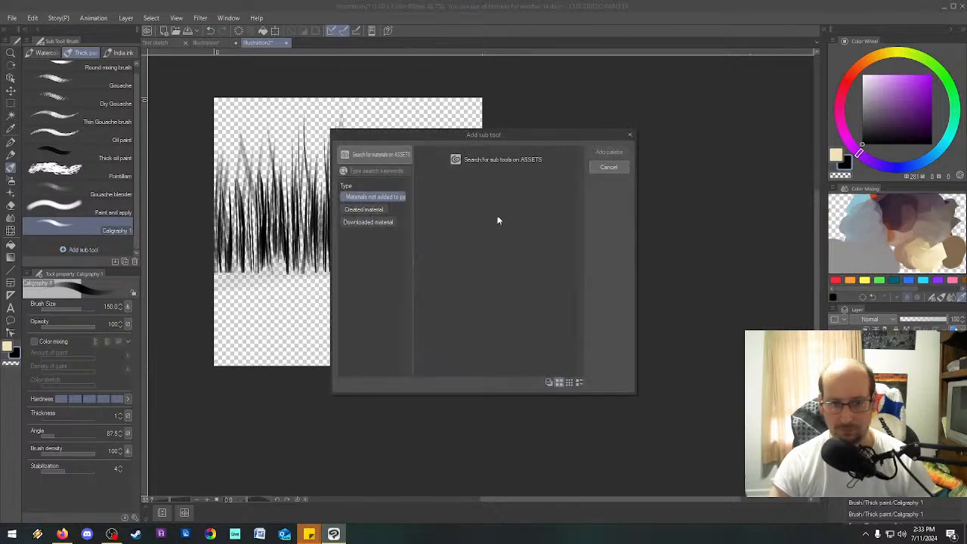
pyautogui.click(368, 213)
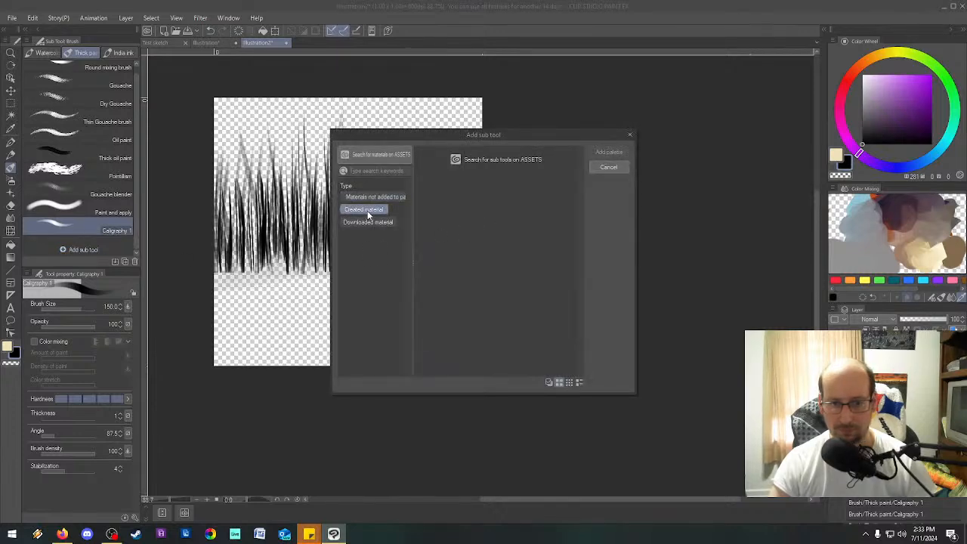
pyautogui.click(373, 147)
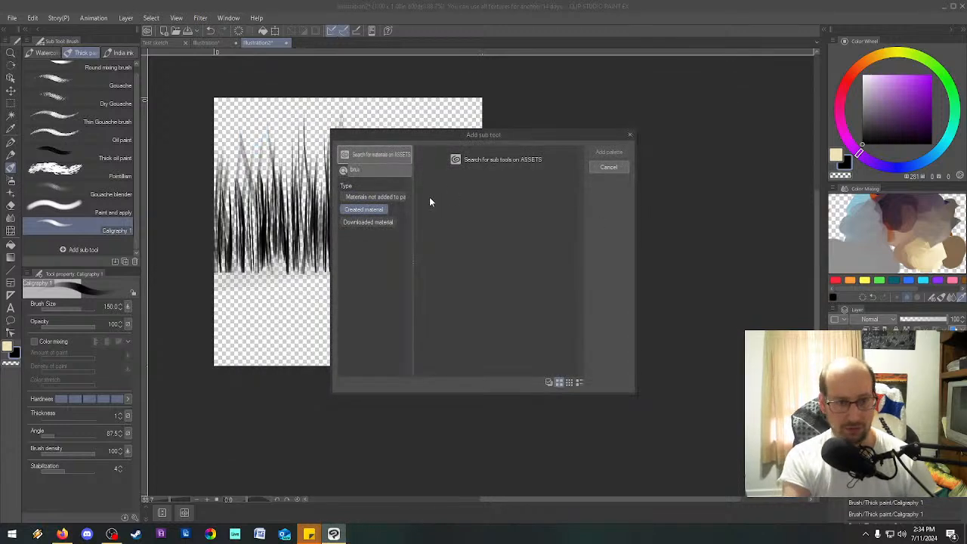
pyautogui.write('brush')
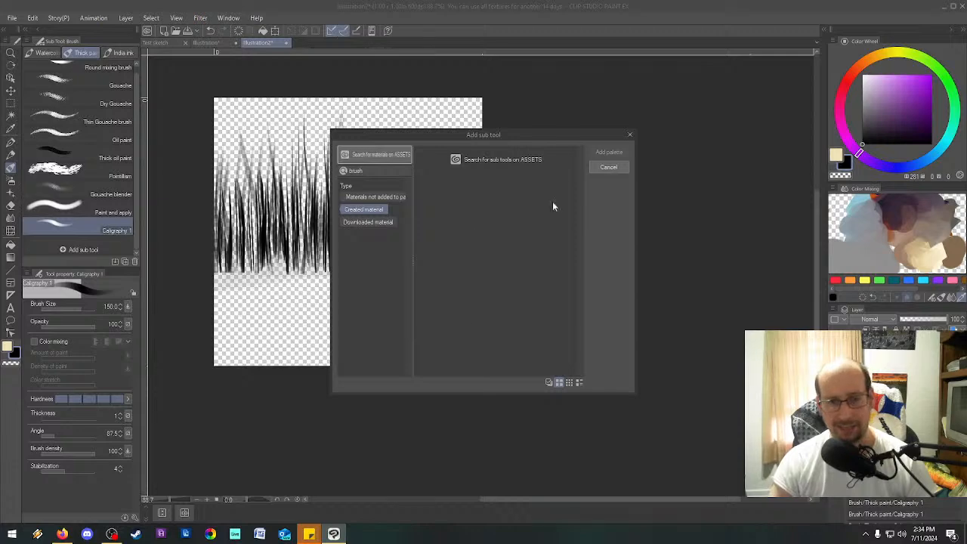
pyautogui.click(609, 167)
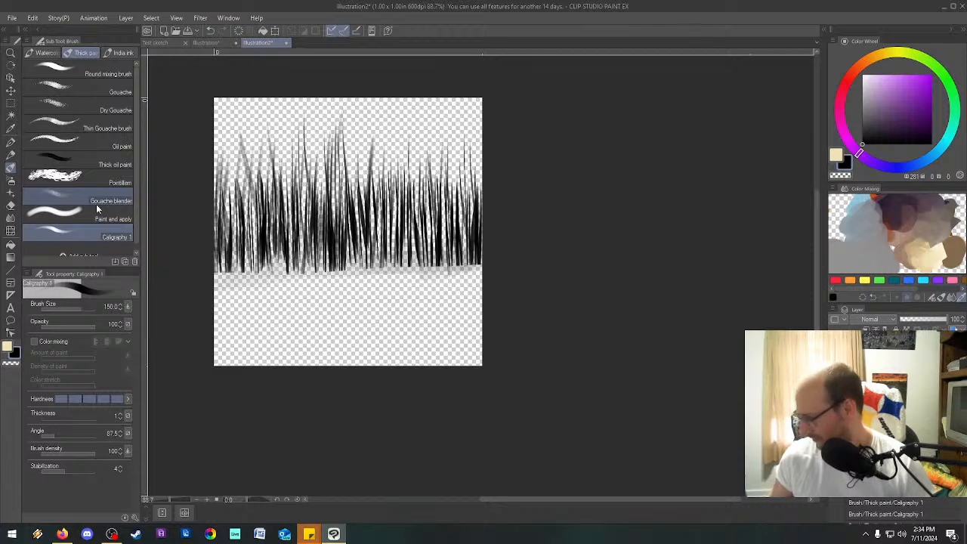
pyautogui.rightClick(71, 231)
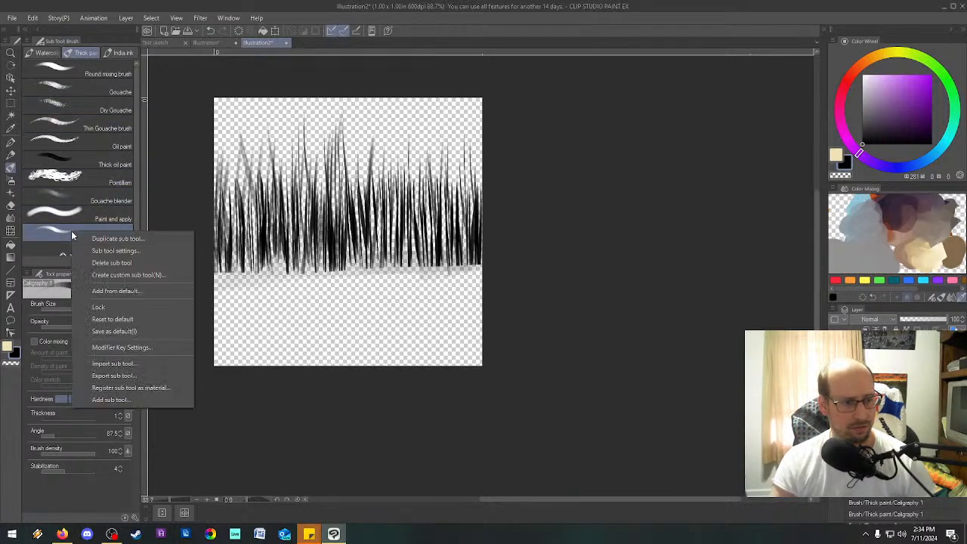
pyautogui.click(120, 238)
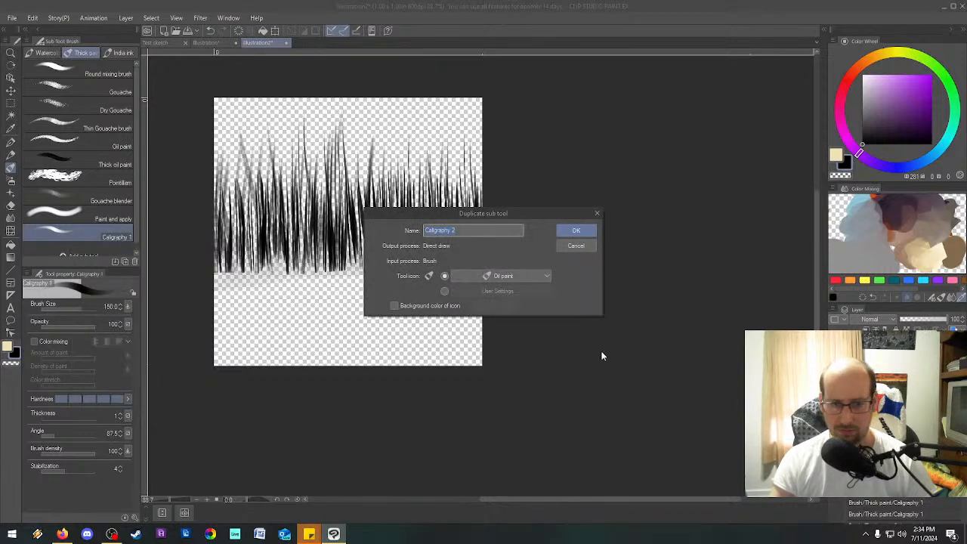
pyautogui.click(496, 276)
pyautogui.scroll(-5, 519, 172)
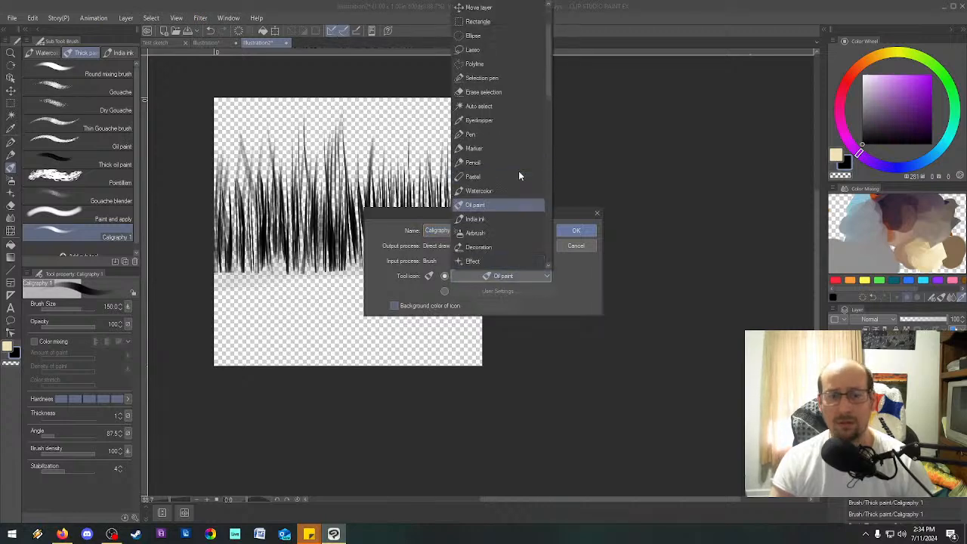
pyautogui.scroll(-5, 523, 176)
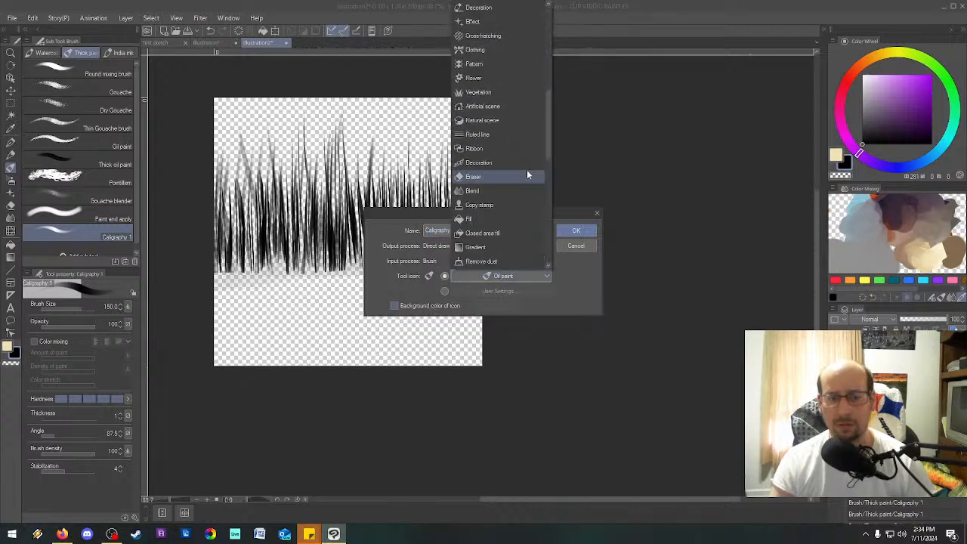
pyautogui.scroll(3, 522, 178)
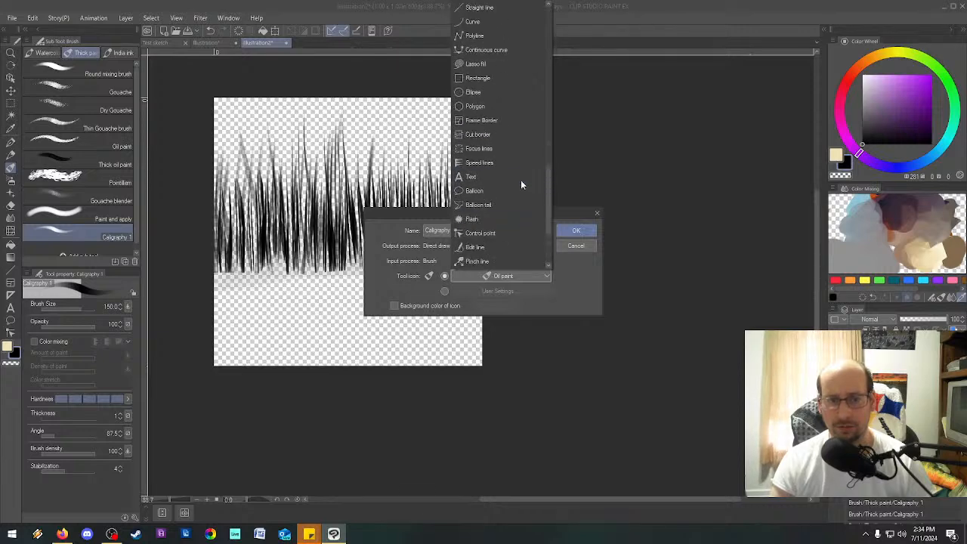
pyautogui.scroll(1, 520, 180)
pyautogui.scroll(5, 522, 180)
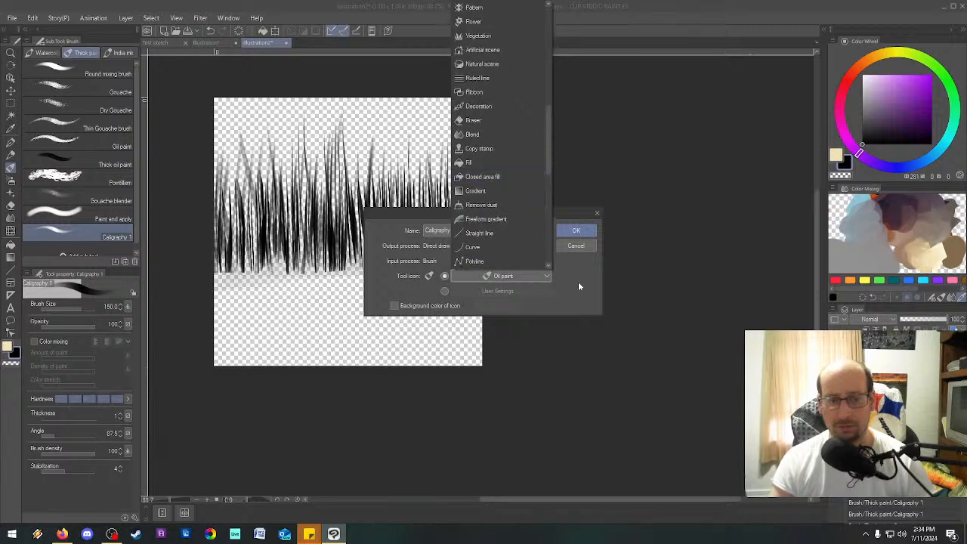
pyautogui.scroll(3, 514, 233)
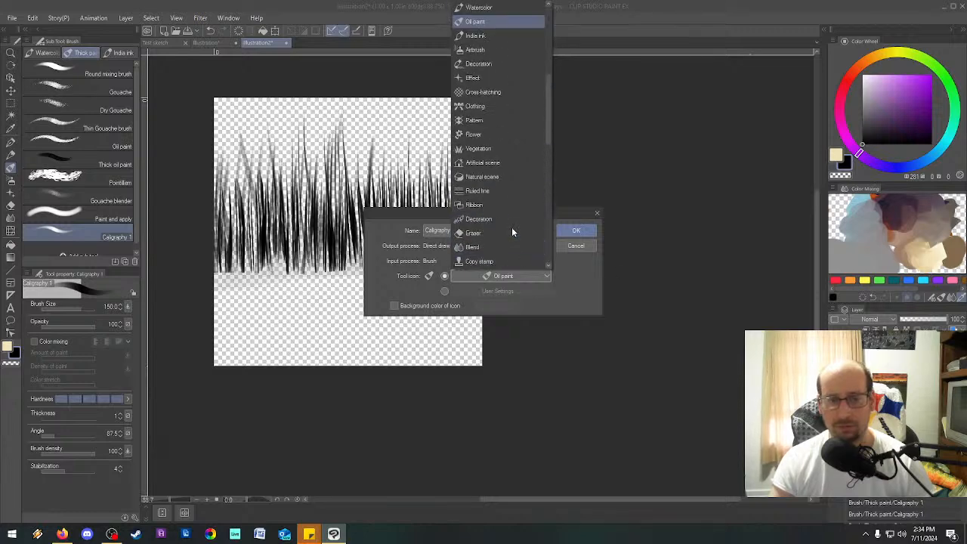
pyautogui.scroll(6, 511, 227)
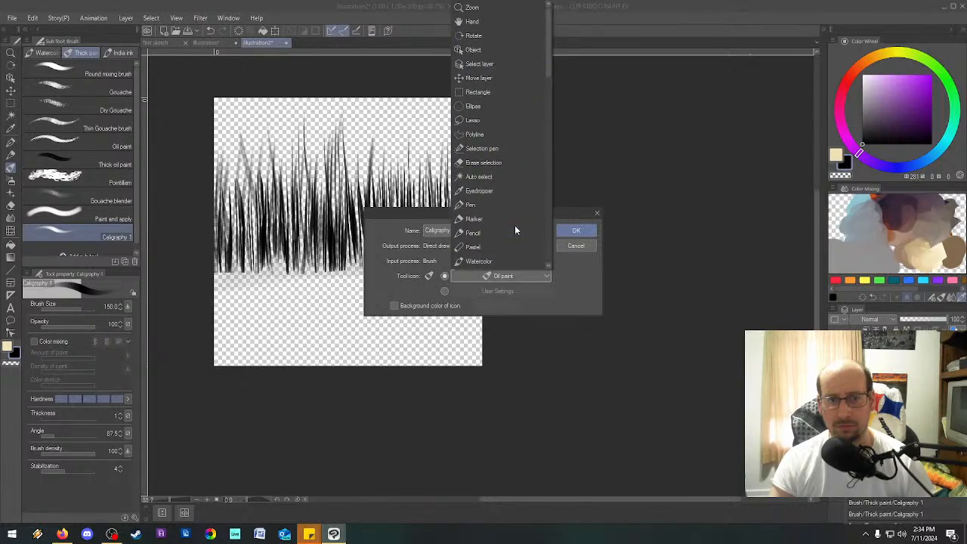
pyautogui.click(570, 273)
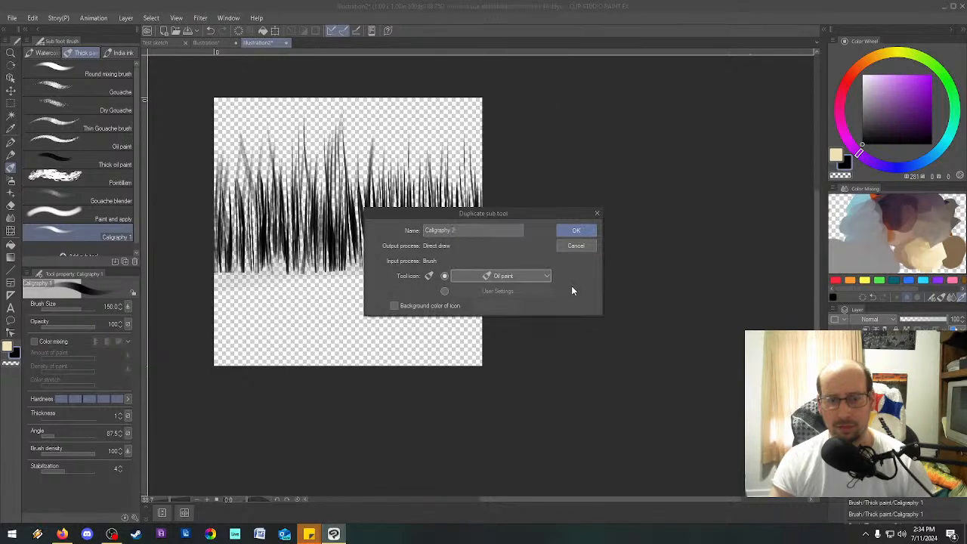
pyautogui.click(579, 246)
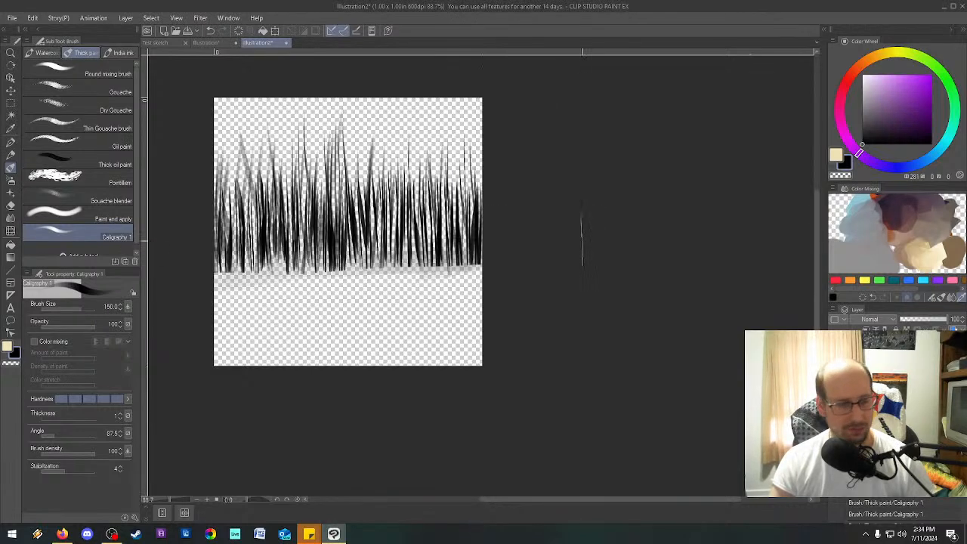
# Register the grass drawing as image material Grass 1, usable as a brush tip shape and saved in Material under Download.
pyautogui.click(32, 18)
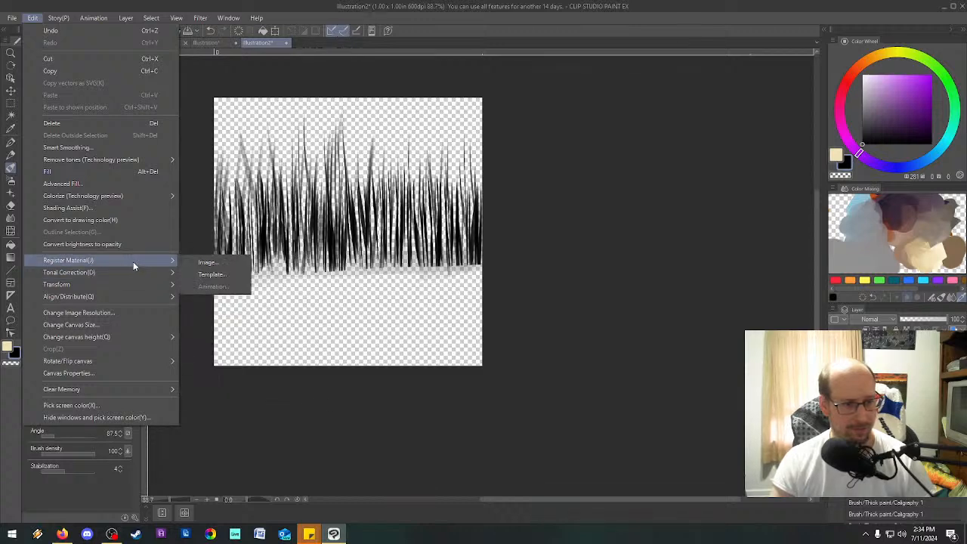
pyautogui.click(202, 262)
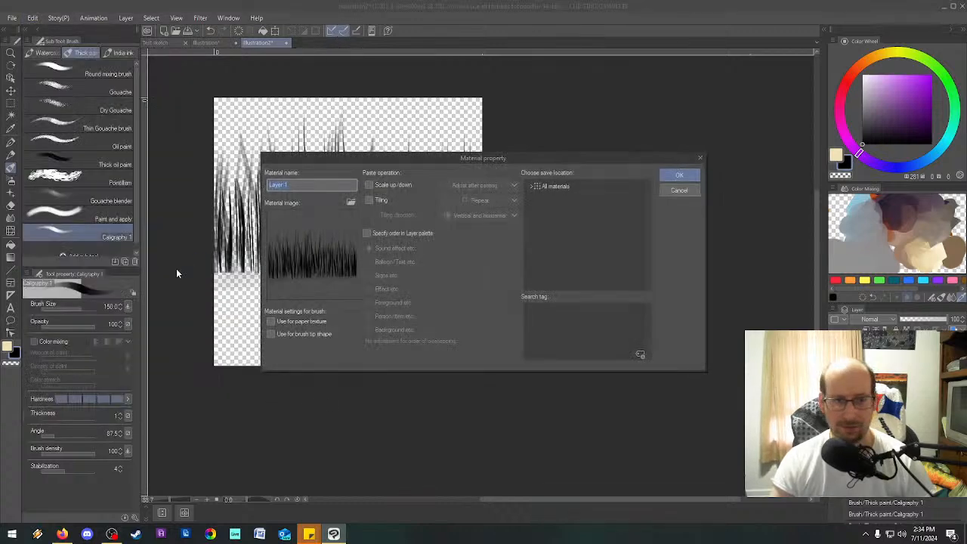
pyautogui.click(531, 187)
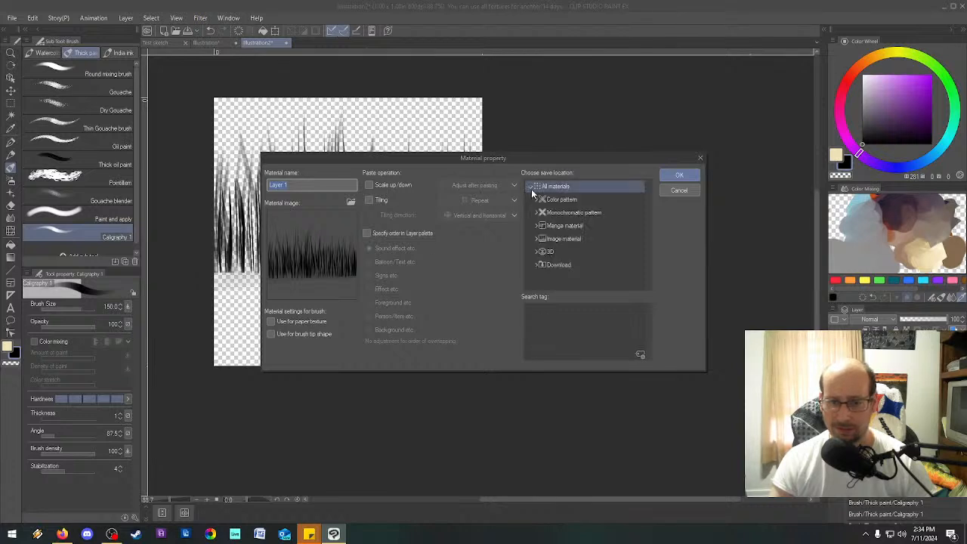
pyautogui.click(535, 266)
pyautogui.click(559, 279)
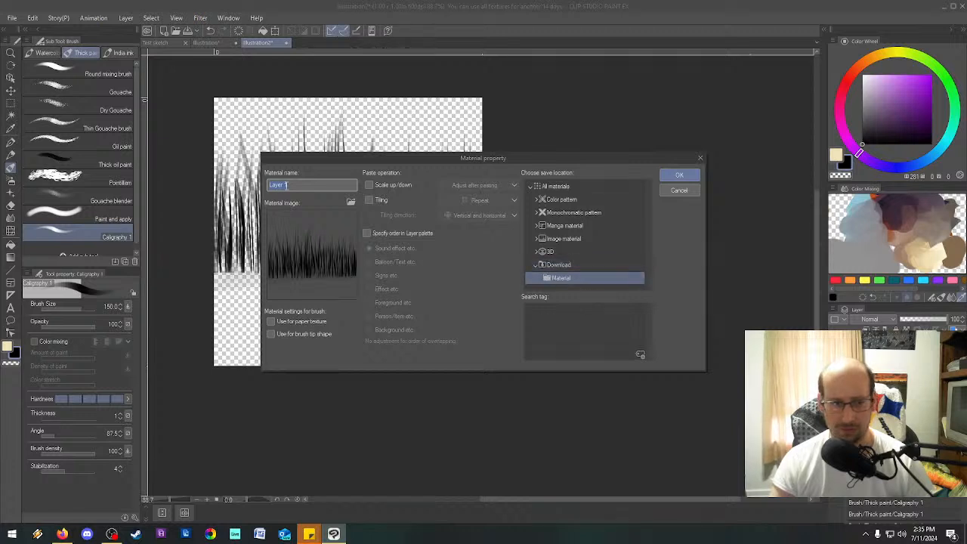
pyautogui.write('Gras')
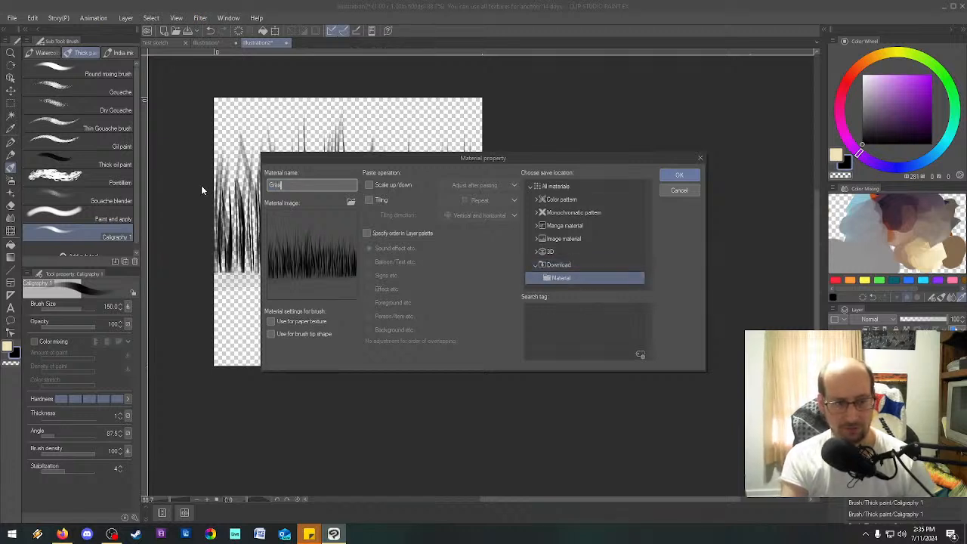
pyautogui.write('s 1')
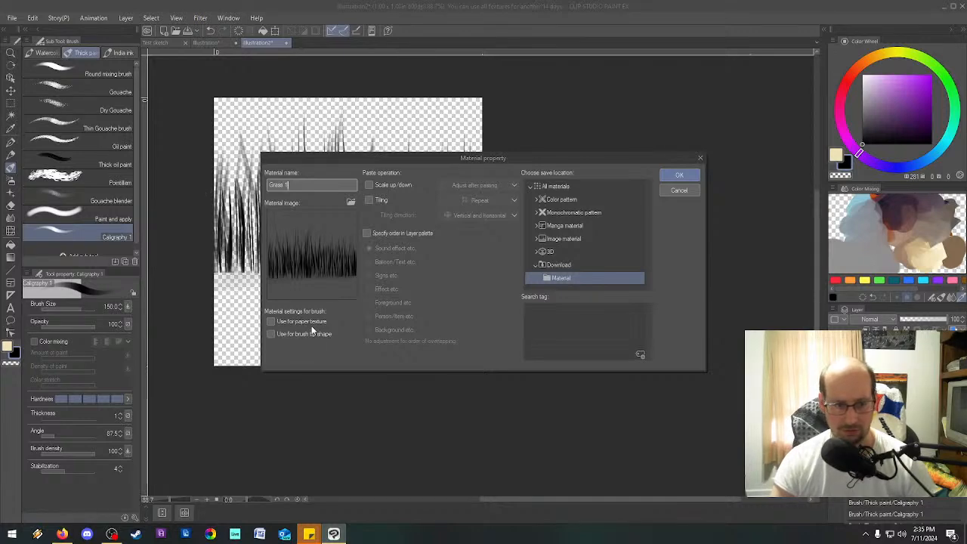
pyautogui.click(315, 334)
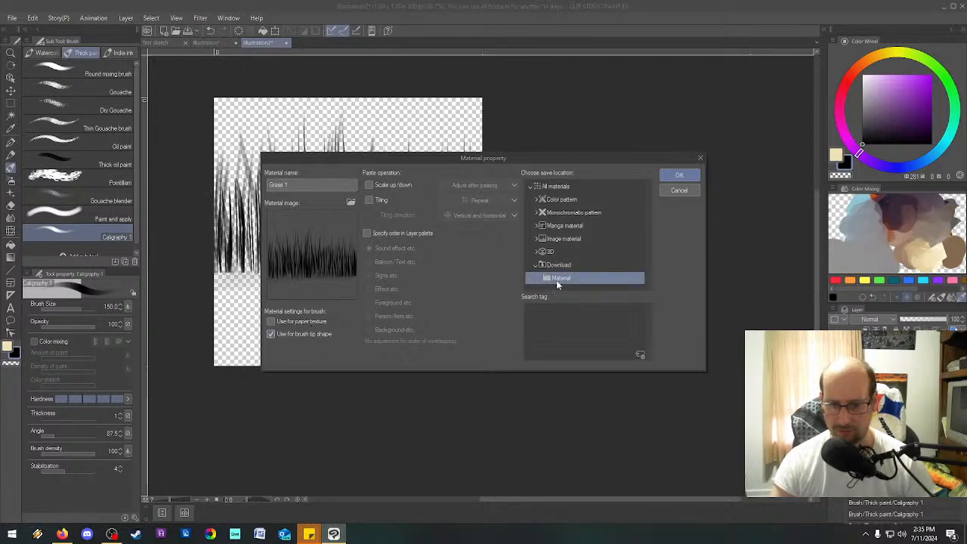
pyautogui.click(679, 175)
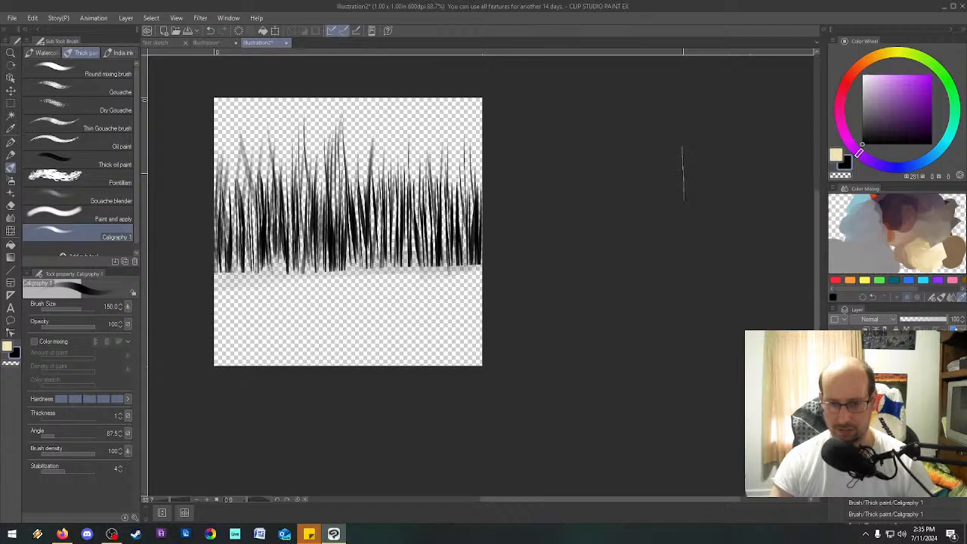
# Check the created and downloaded materials available as sub tools, and search them without a type filter for "brush".
pyautogui.click(66, 256)
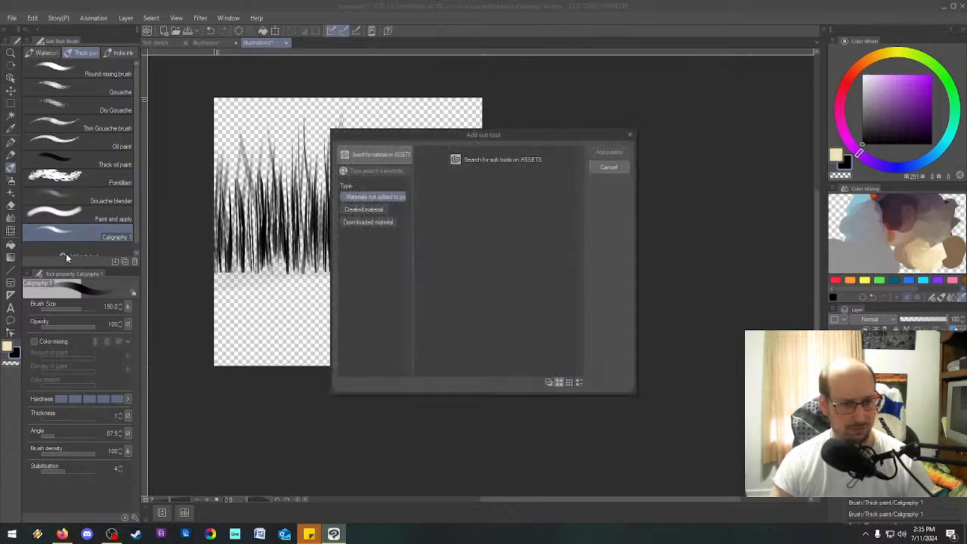
pyautogui.click(374, 211)
pyautogui.click(378, 220)
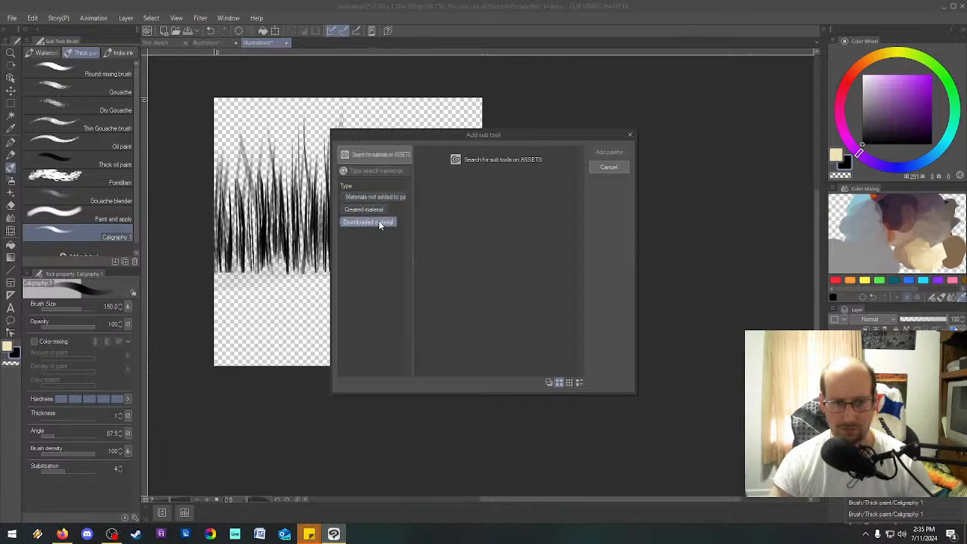
pyautogui.click(379, 221)
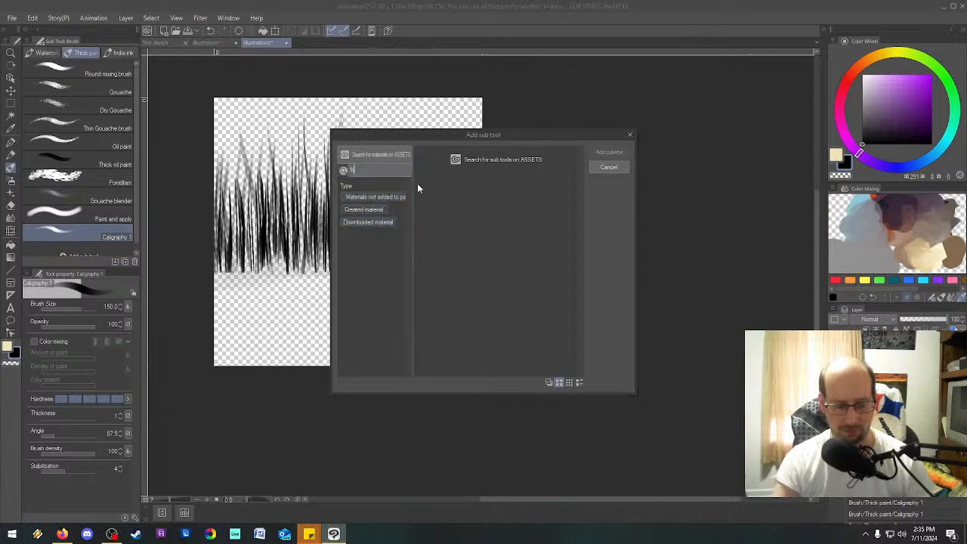
pyautogui.write('brush')
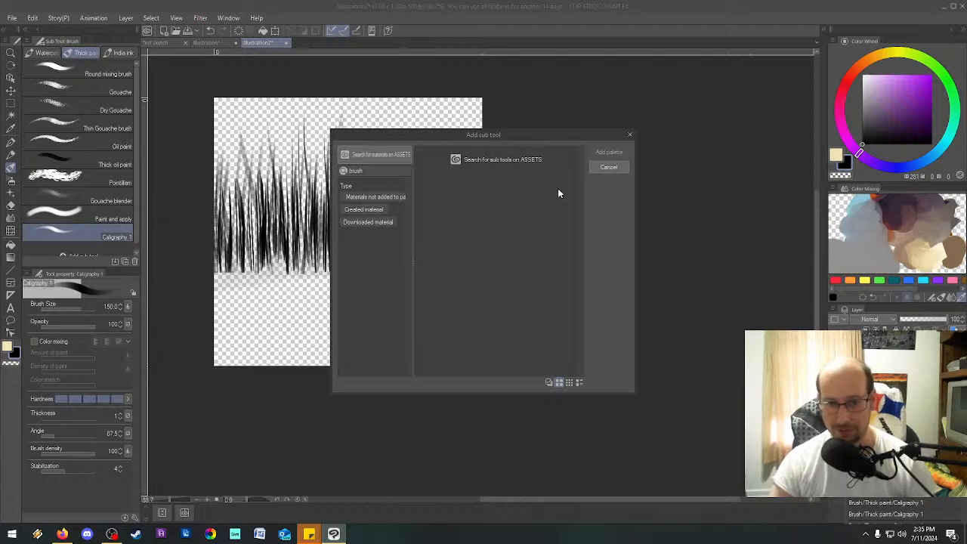
pyautogui.click(613, 167)
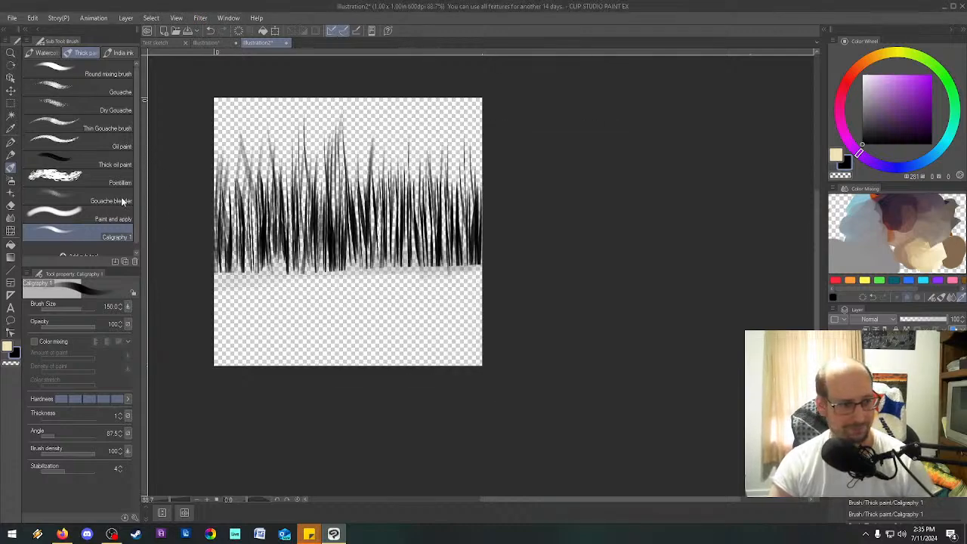
# Duplicate the Caligraphy 1 sub tool under the name Grass 1.
pyautogui.scroll(-1, 96, 235)
pyautogui.scroll(1, 108, 250)
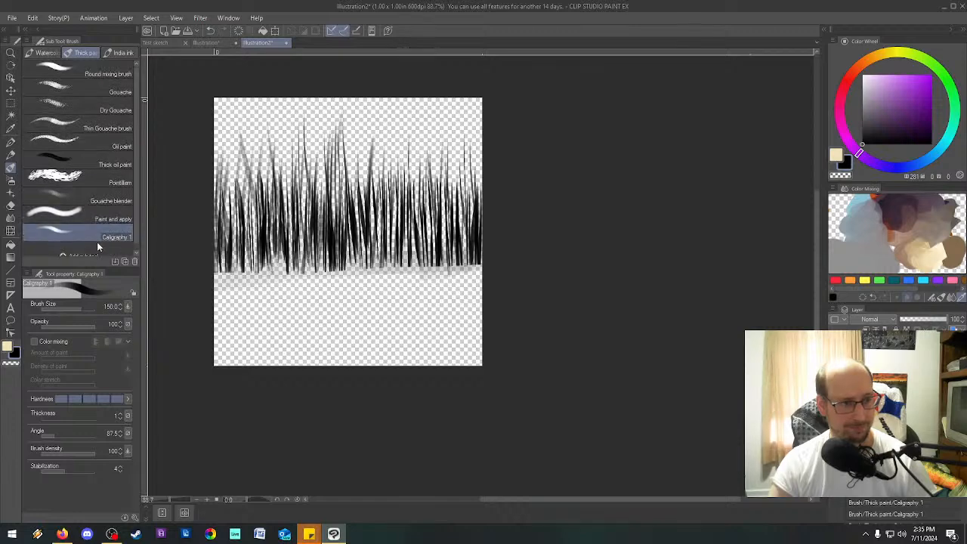
pyautogui.rightClick(82, 231)
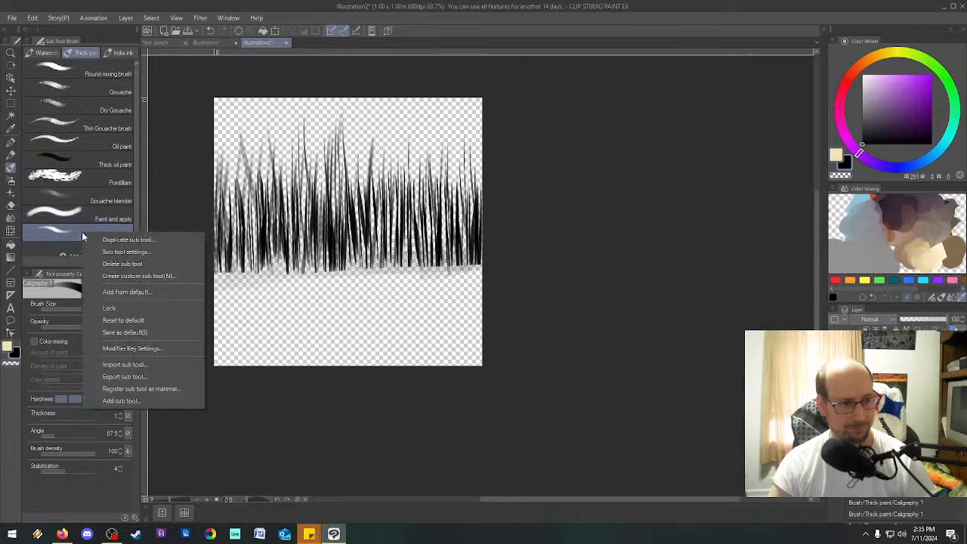
pyautogui.click(144, 239)
pyautogui.write('Grass 1')
pyautogui.press('Return')
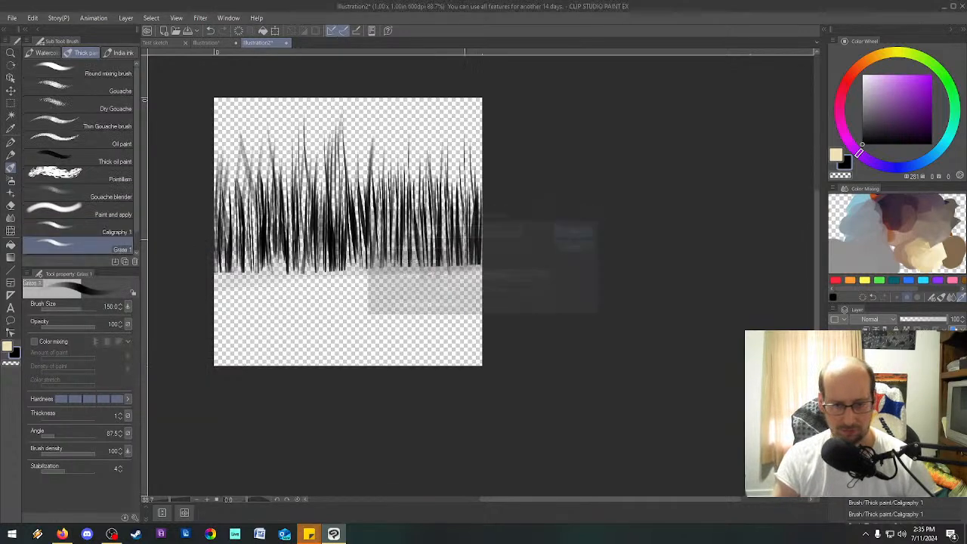
pyautogui.rightClick(100, 250)
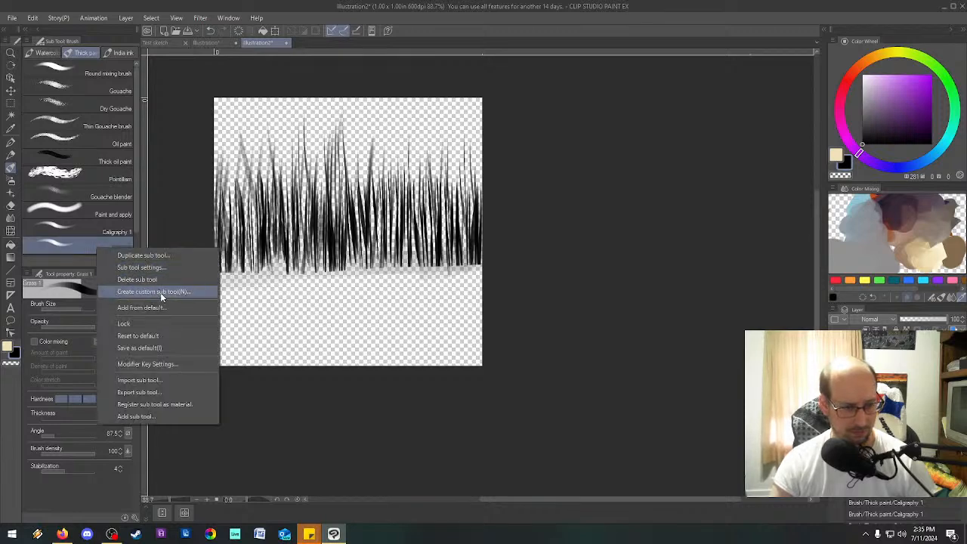
pyautogui.click(170, 384)
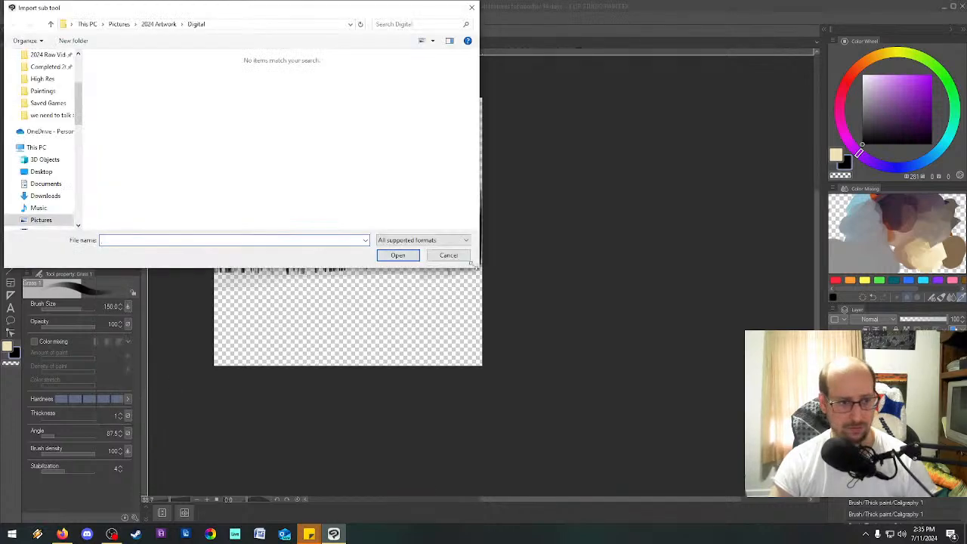
pyautogui.click(448, 255)
pyautogui.rightClick(68, 246)
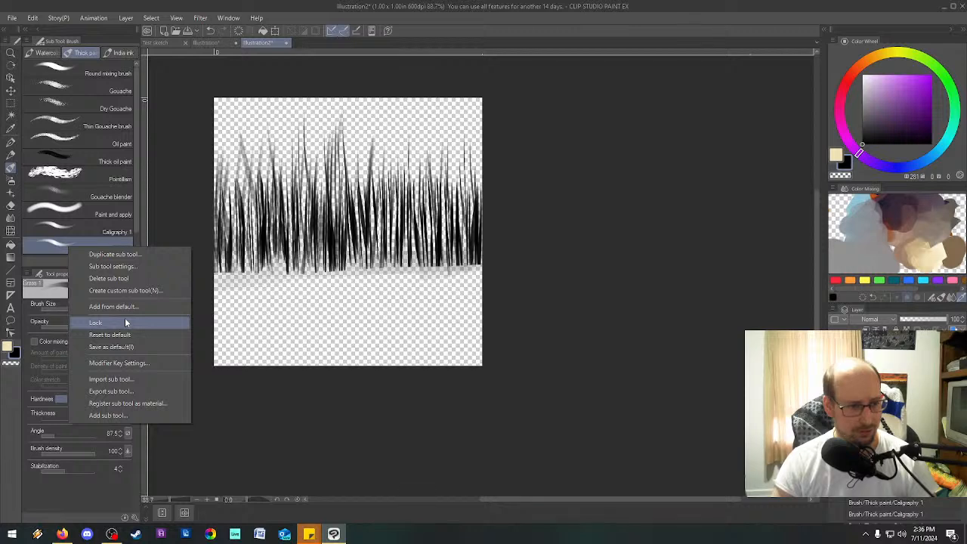
pyautogui.click(65, 243)
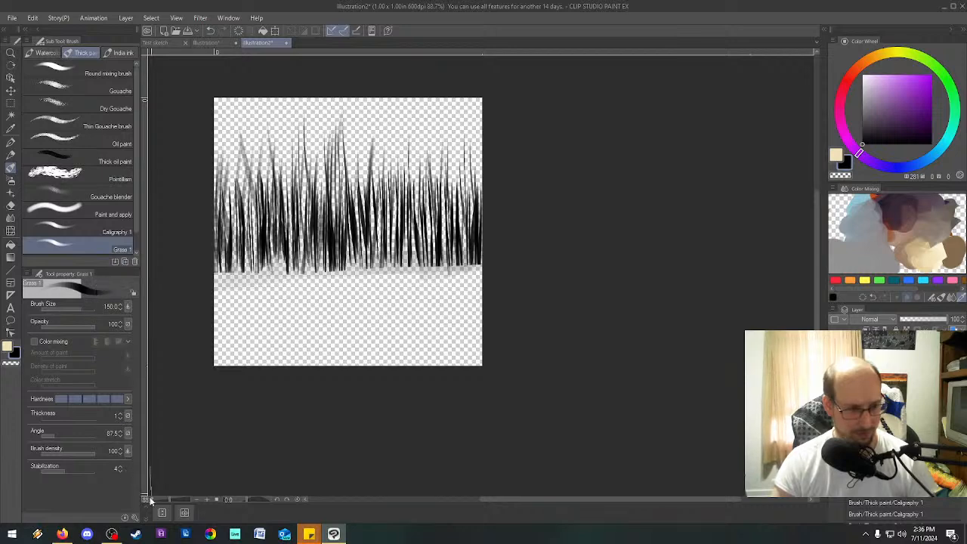
# Look through the brush shape presets in the detailed settings of the Grass 1 sub tool, and leave without applying any.
pyautogui.click(134, 518)
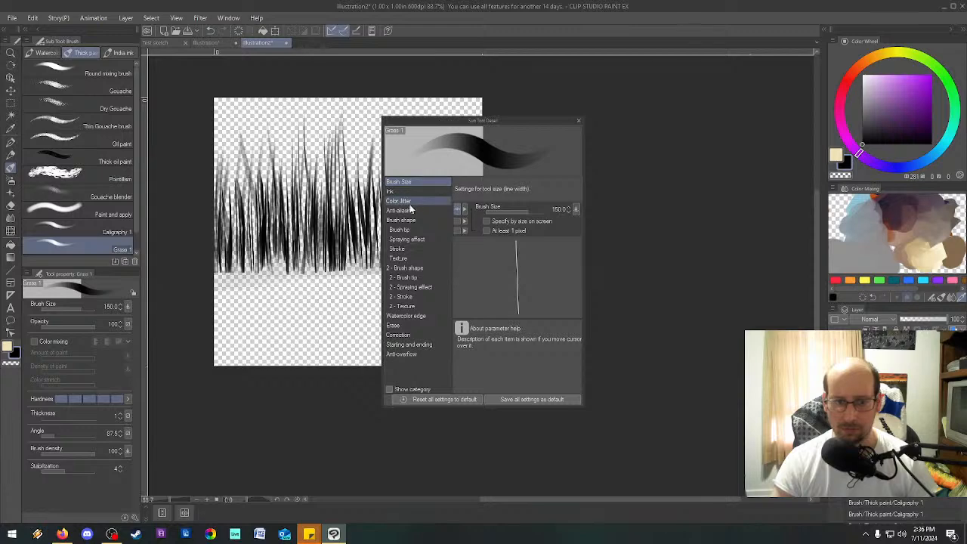
pyautogui.click(401, 220)
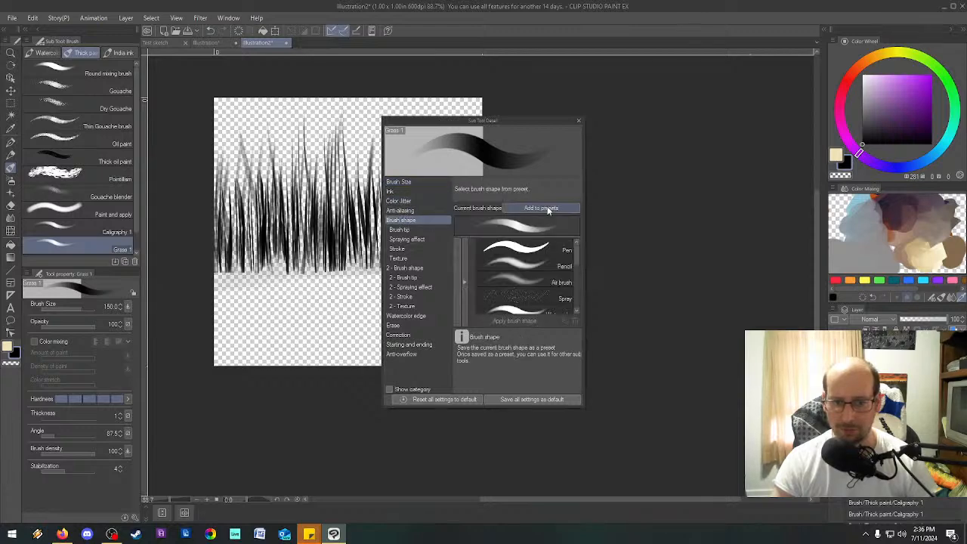
pyautogui.scroll(-5, 540, 275)
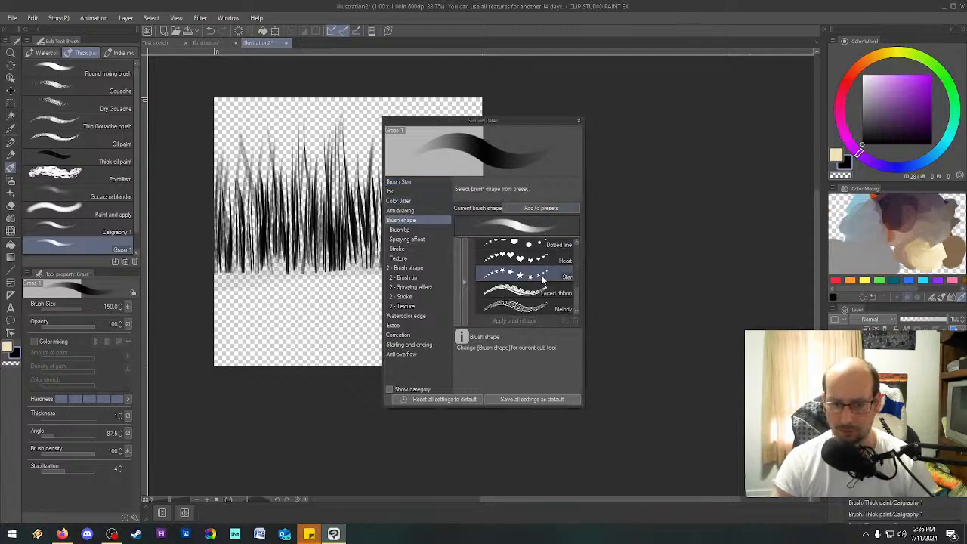
pyautogui.scroll(5, 518, 284)
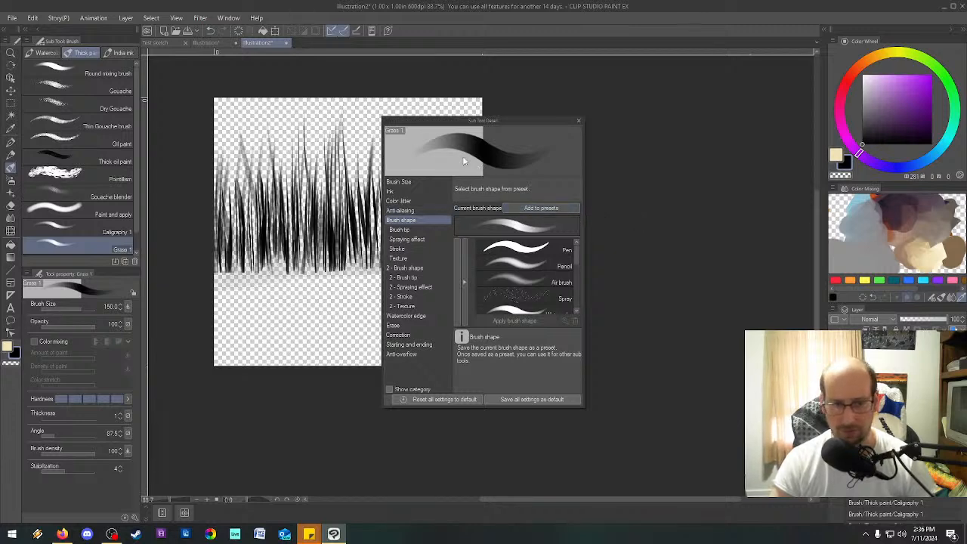
pyautogui.scroll(-5, 514, 325)
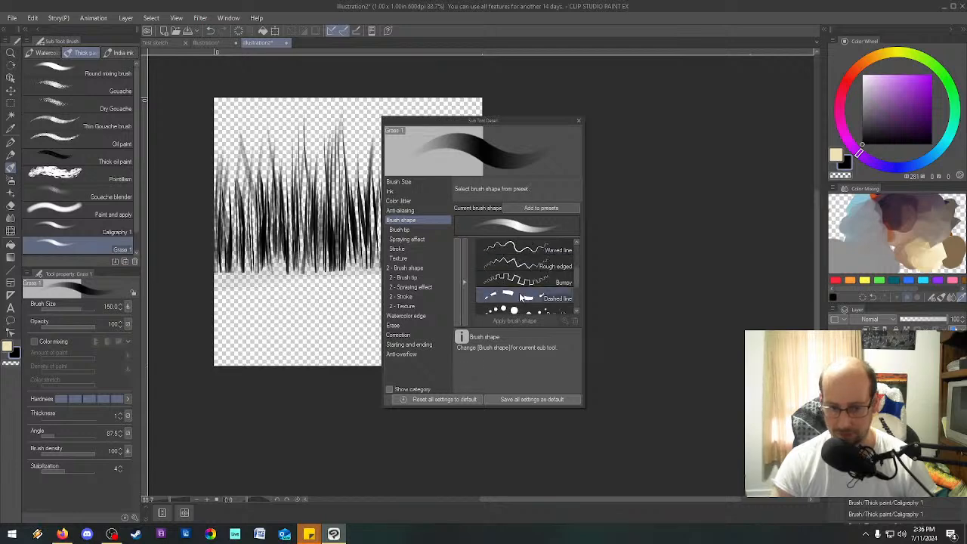
pyautogui.rightClick(463, 278)
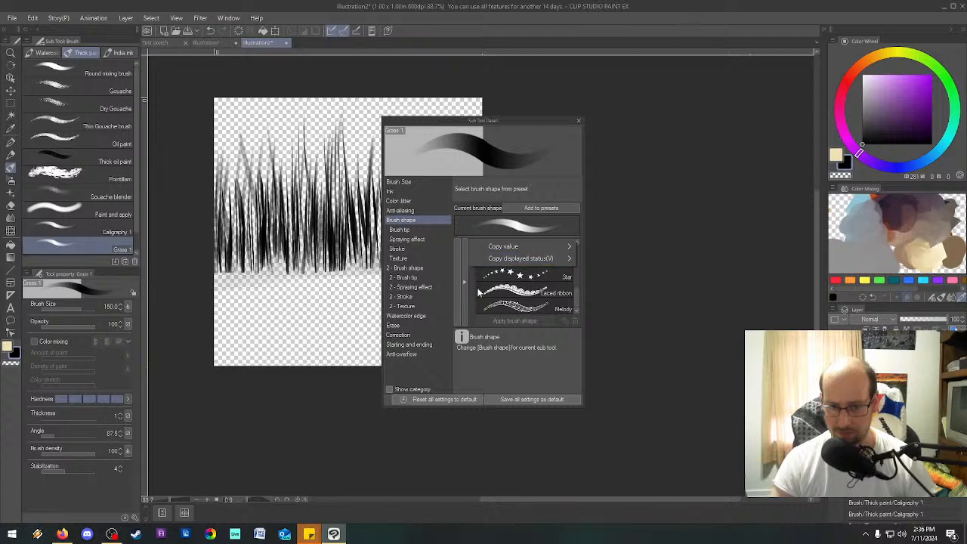
pyautogui.click(460, 287)
pyautogui.click(457, 286)
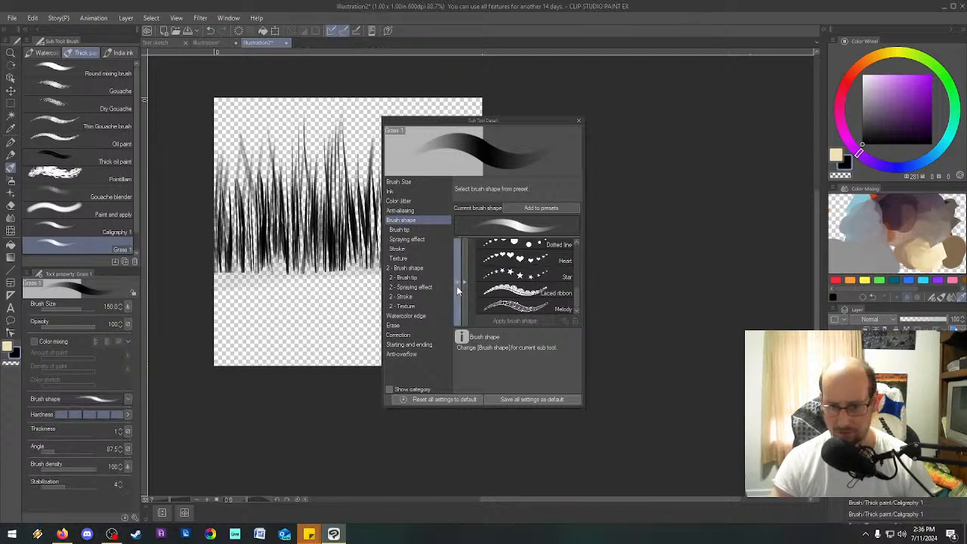
pyautogui.click(457, 286)
pyautogui.scroll(5, 542, 293)
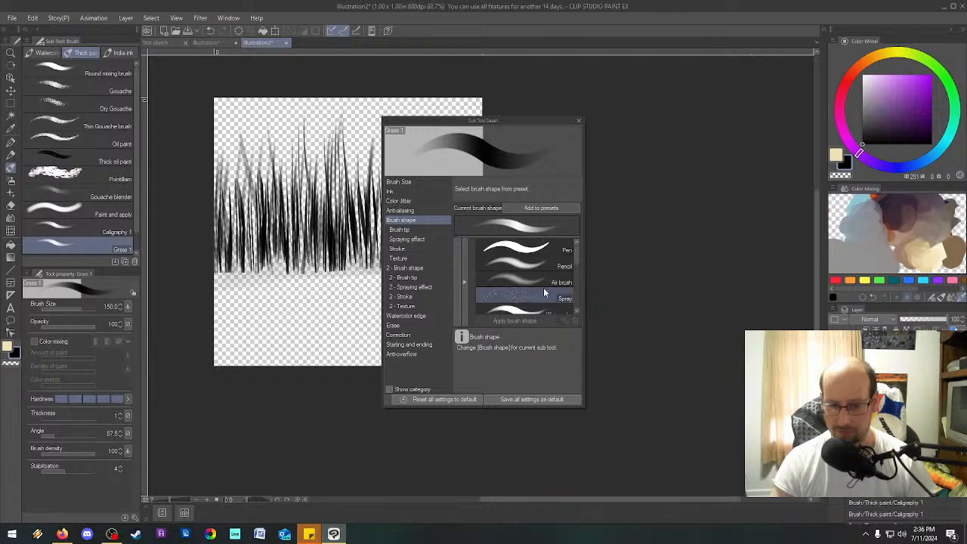
pyautogui.scroll(-5, 544, 292)
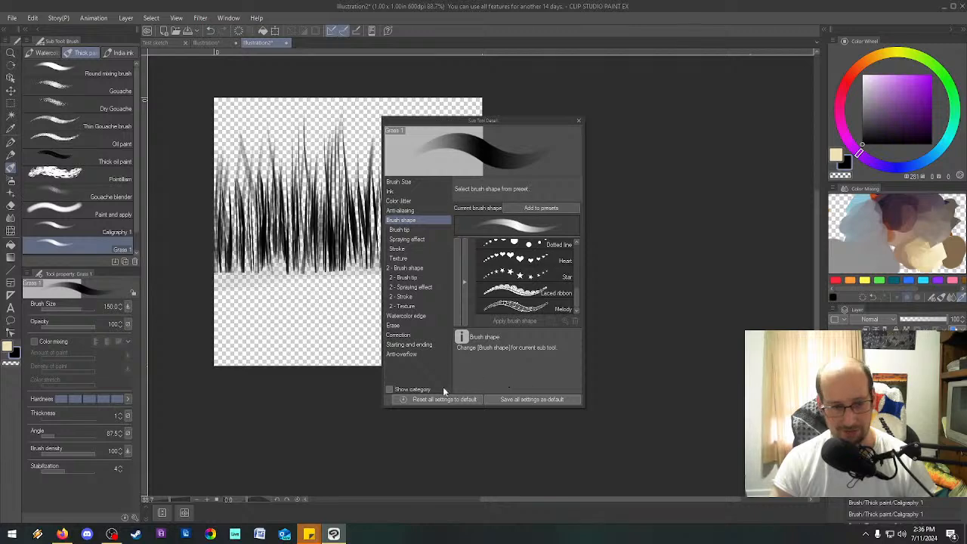
pyautogui.scroll(5, 515, 298)
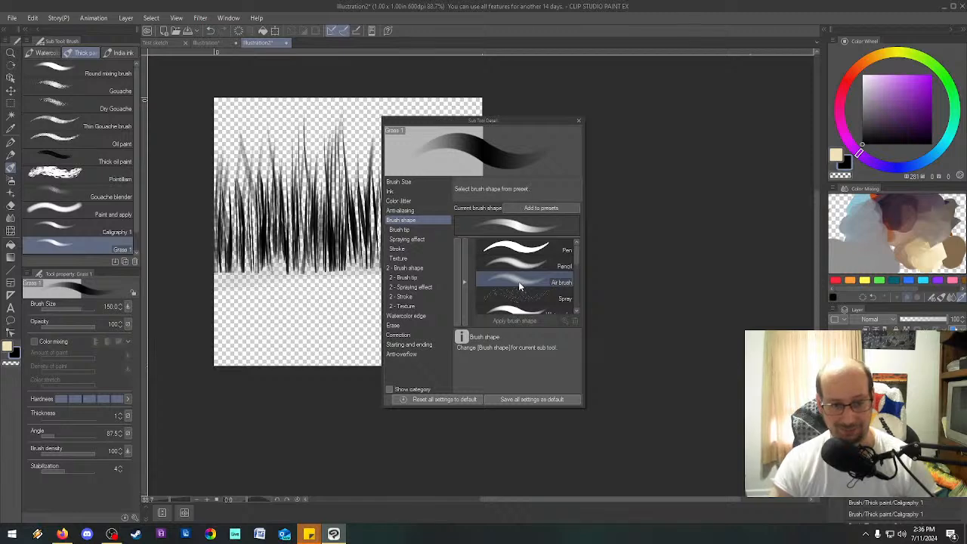
pyautogui.click(579, 121)
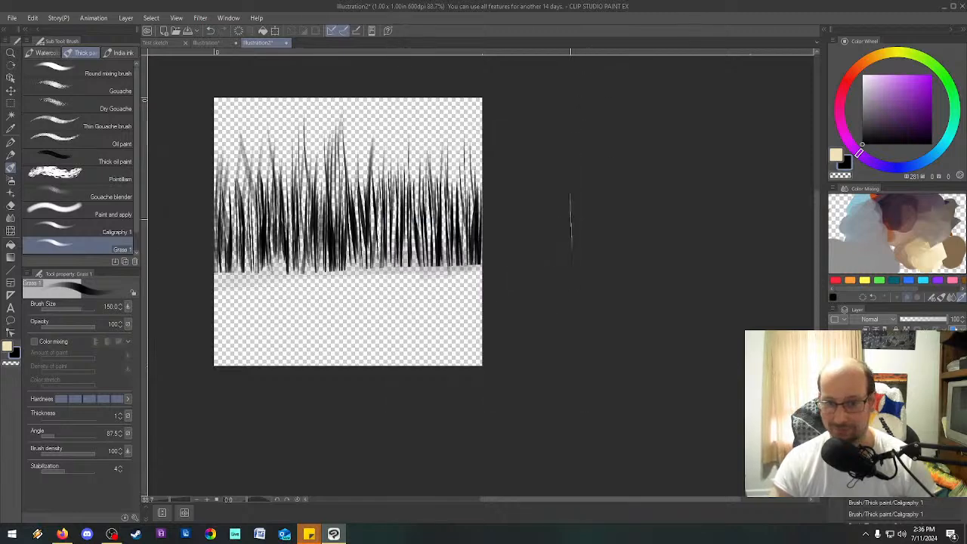
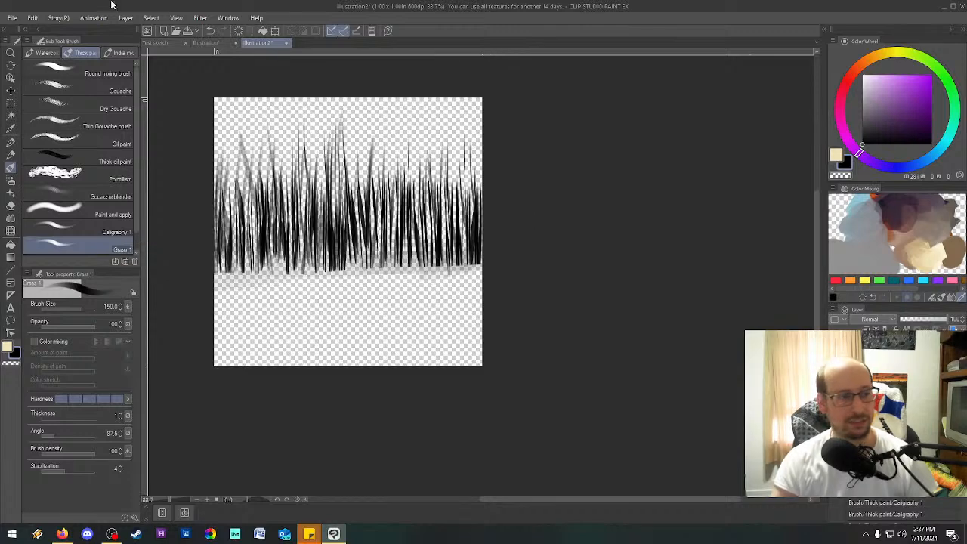
# Start registering the grass layer as an image material and choose Brush under Image material as its save location.
pyautogui.click(13, 17)
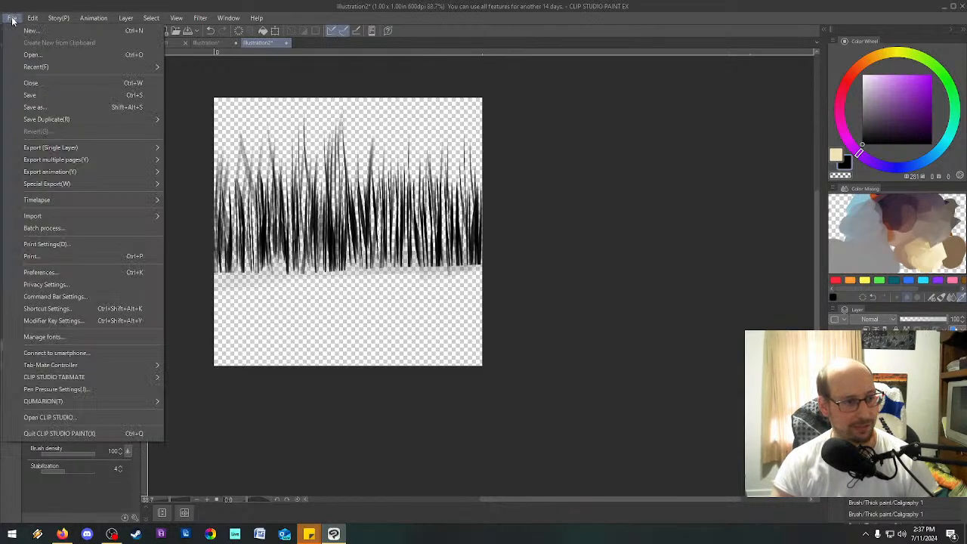
pyautogui.moveTo(66, 205)
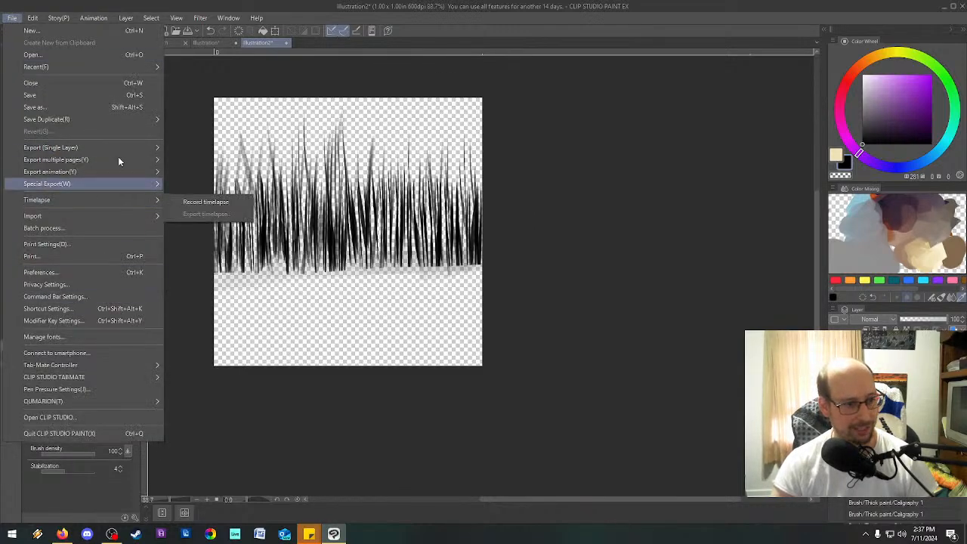
pyautogui.moveTo(33, 18)
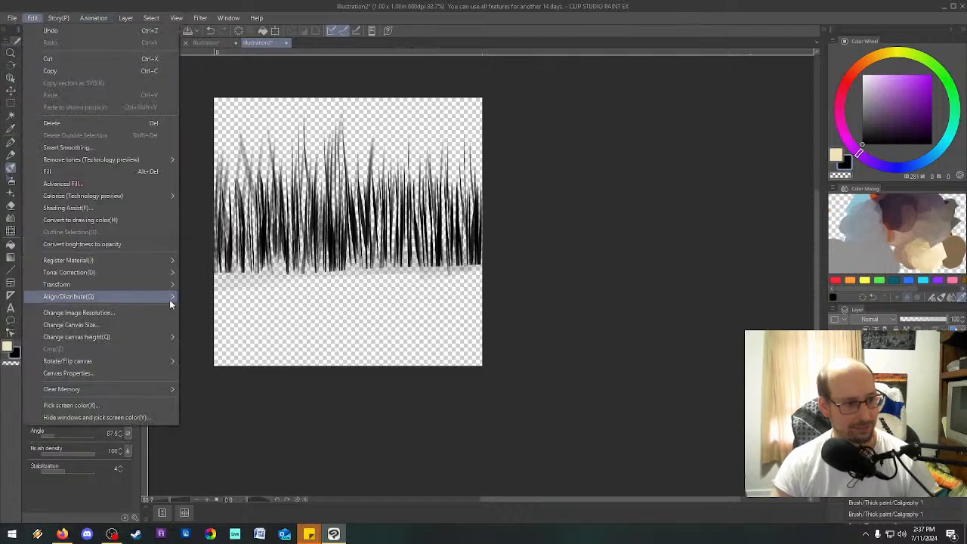
pyautogui.moveTo(138, 259)
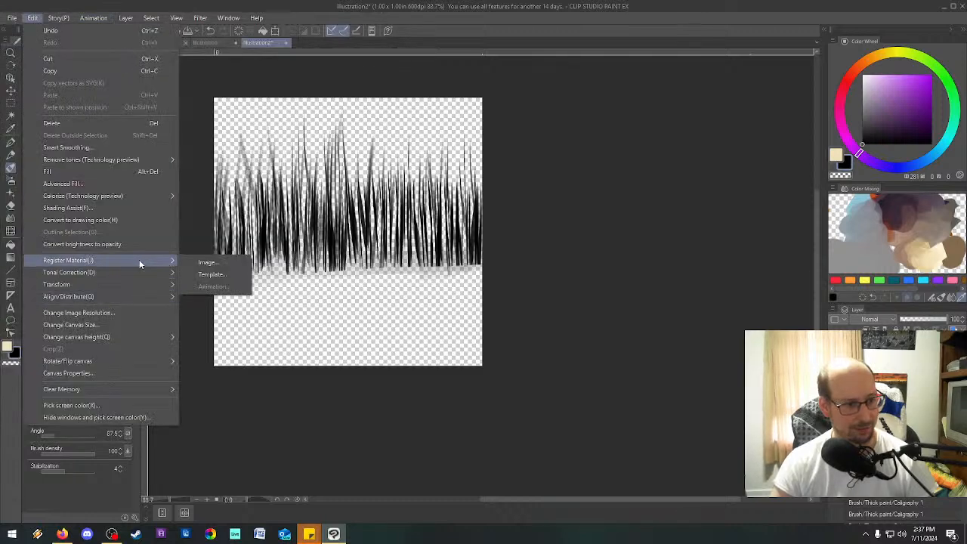
pyautogui.click(214, 260)
pyautogui.click(553, 186)
pyautogui.click(533, 186)
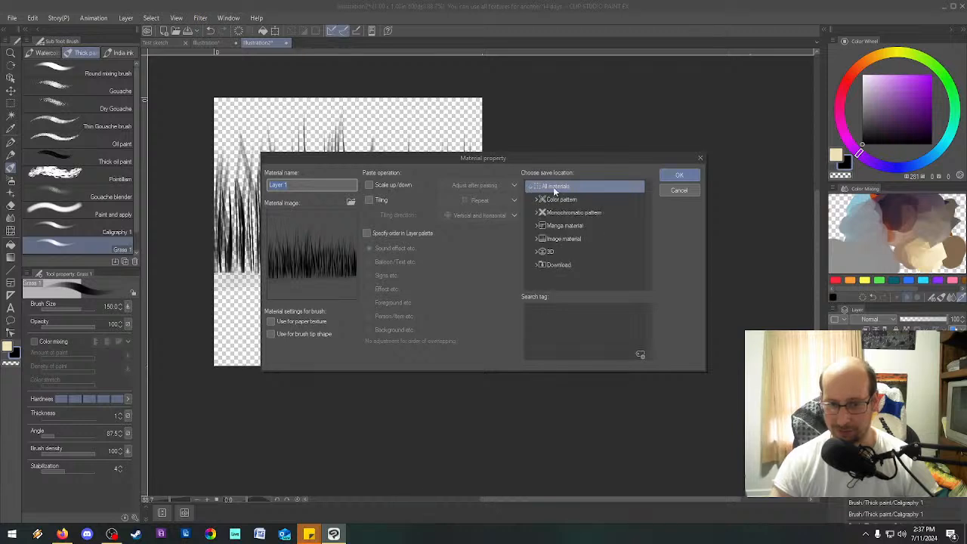
pyautogui.click(587, 268)
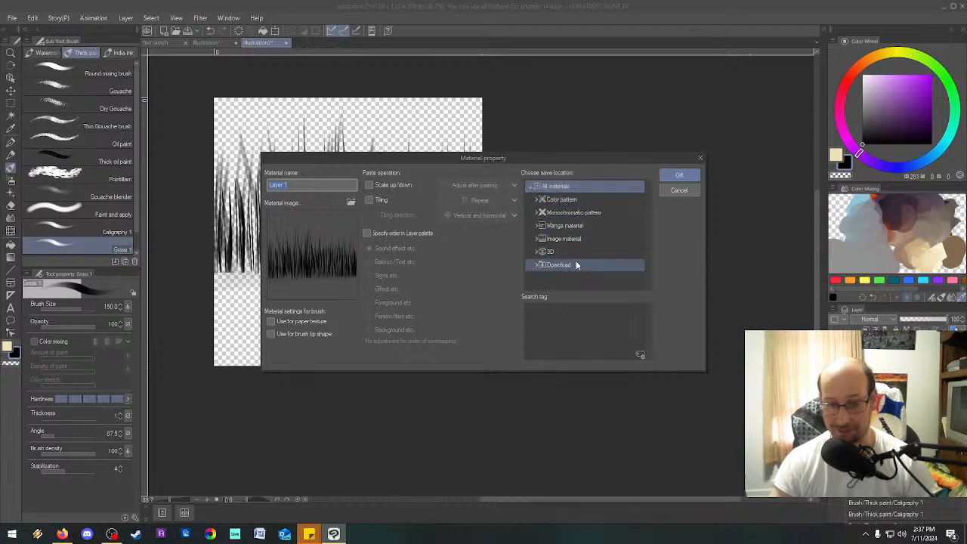
pyautogui.click(536, 264)
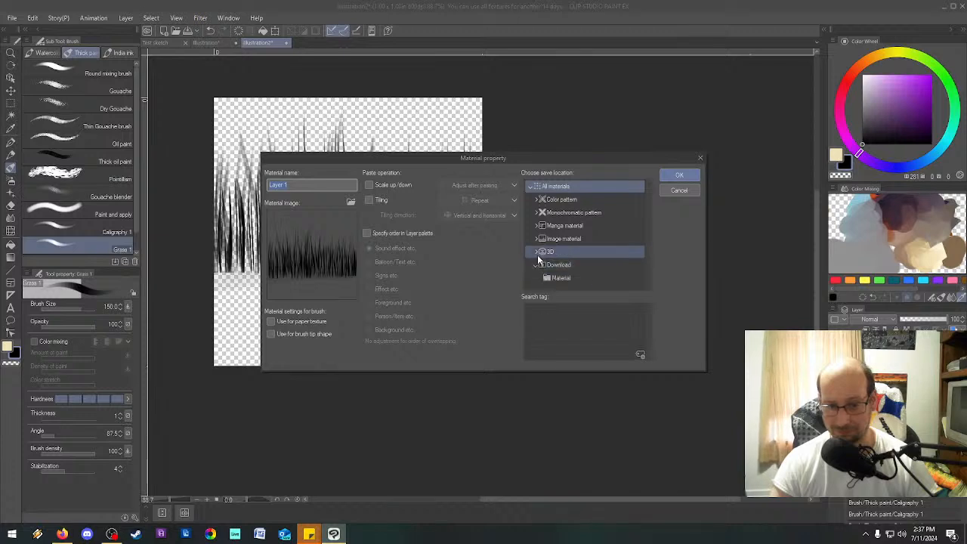
pyautogui.click(535, 253)
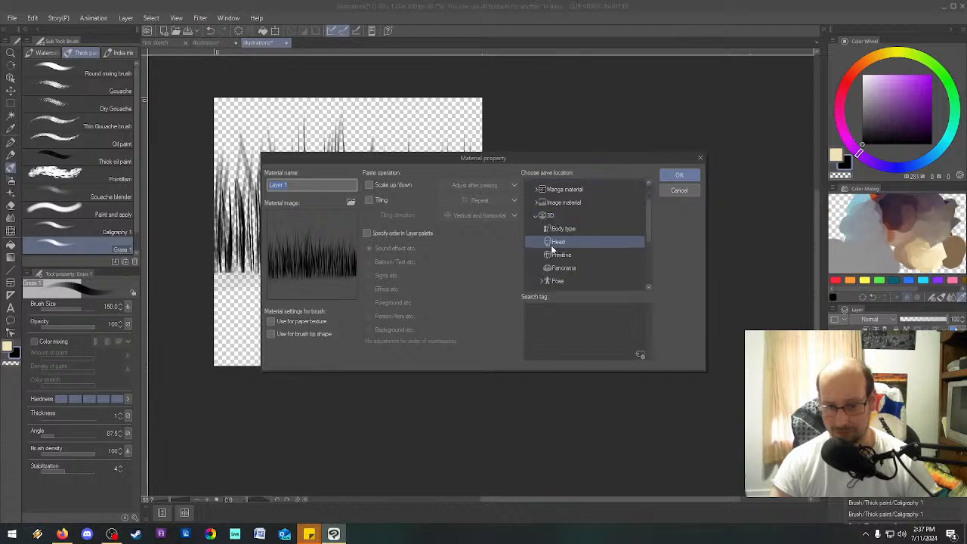
pyautogui.click(535, 252)
pyautogui.click(536, 199)
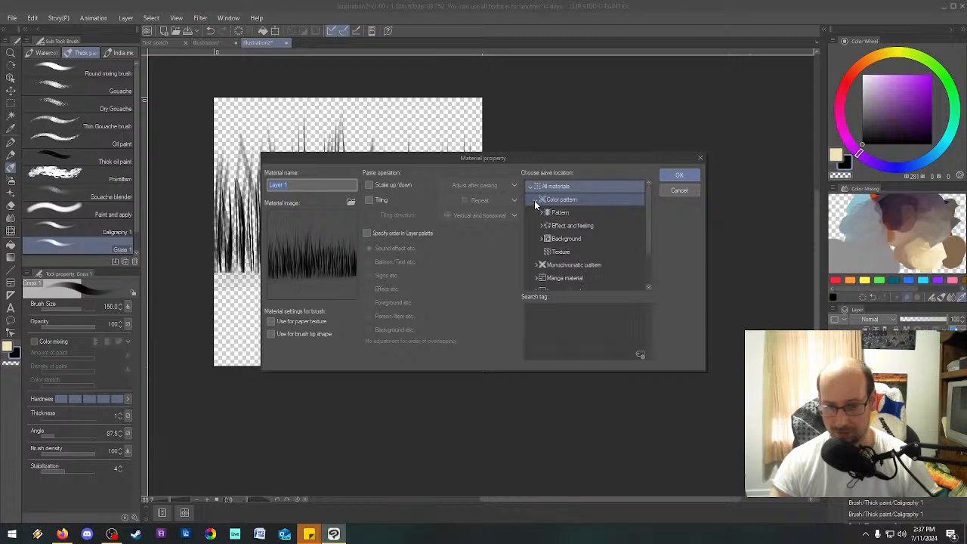
pyautogui.click(541, 264)
pyautogui.click(541, 283)
pyautogui.scroll(-2, 538, 262)
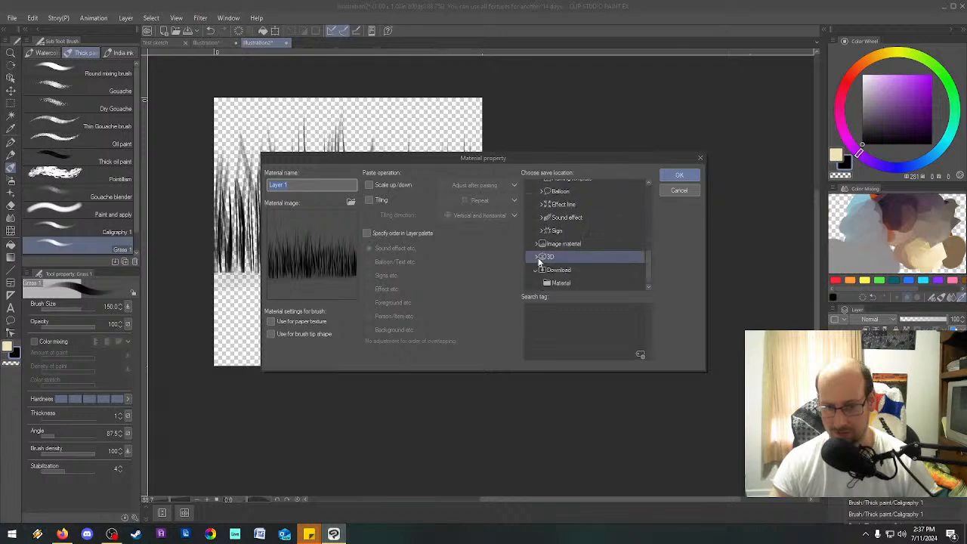
pyautogui.click(537, 241)
pyautogui.click(574, 248)
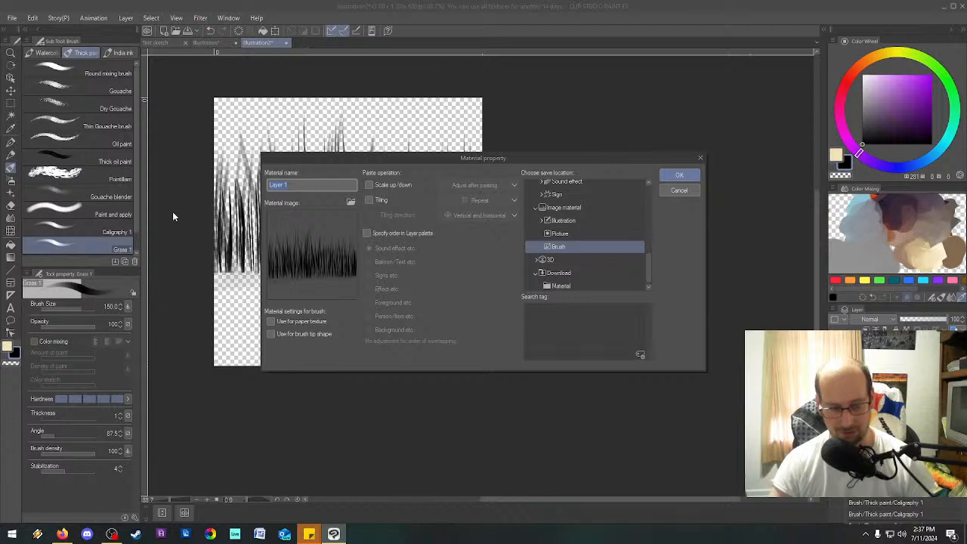
# Name the material Grass 1, enable it for use as a brush tip shape, and register it.
pyautogui.write('Grass 1')
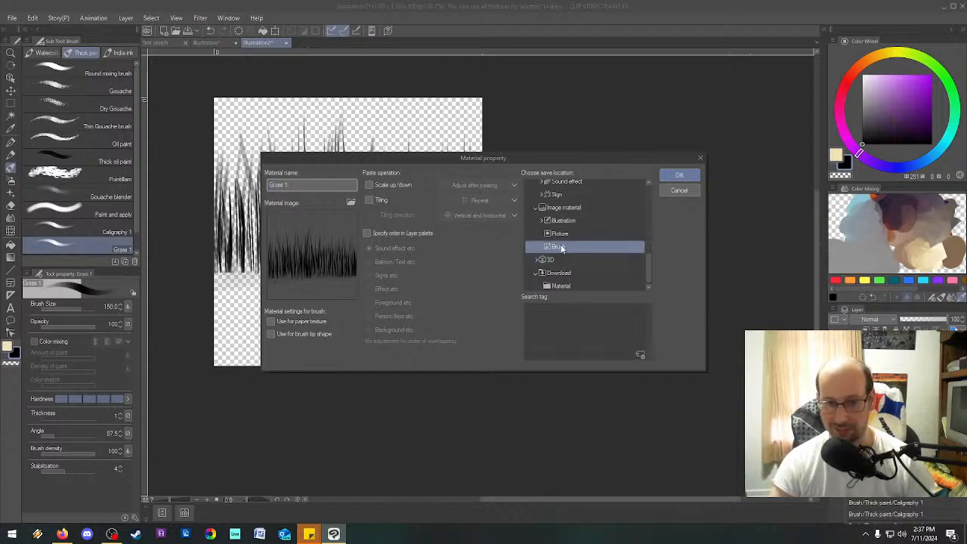
pyautogui.click(302, 334)
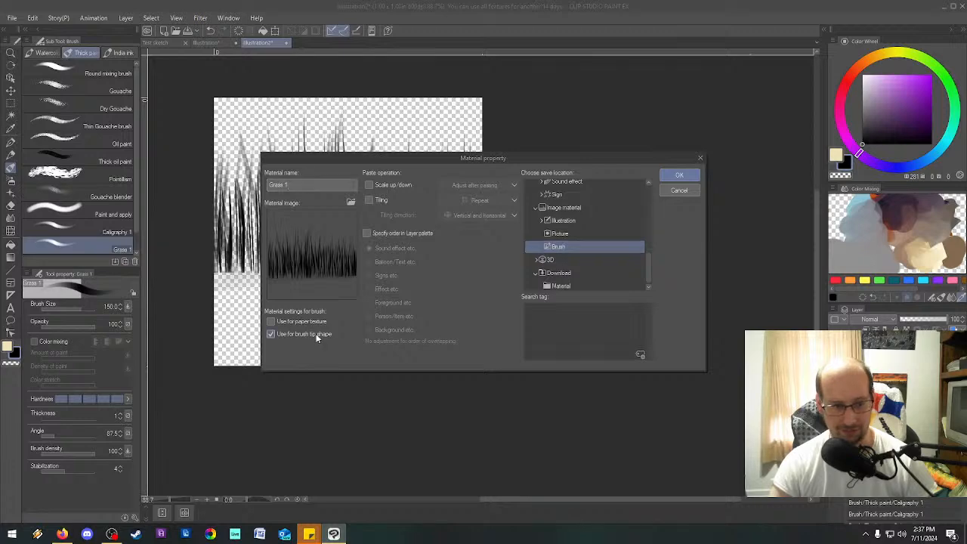
pyautogui.click(680, 175)
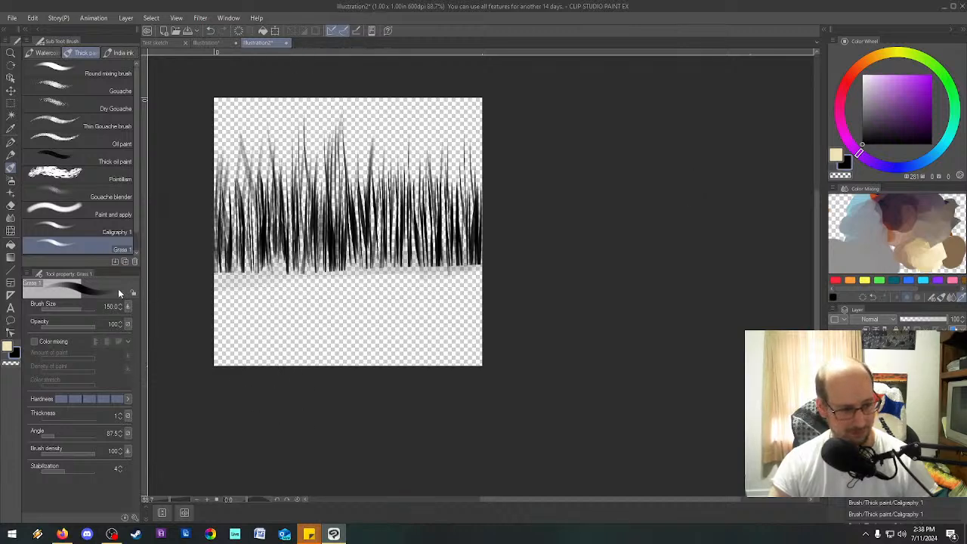
# Set the Grass 1 sub tool's brush tip to material and use the first Grass 1 entry among the created materials.
pyautogui.click(134, 518)
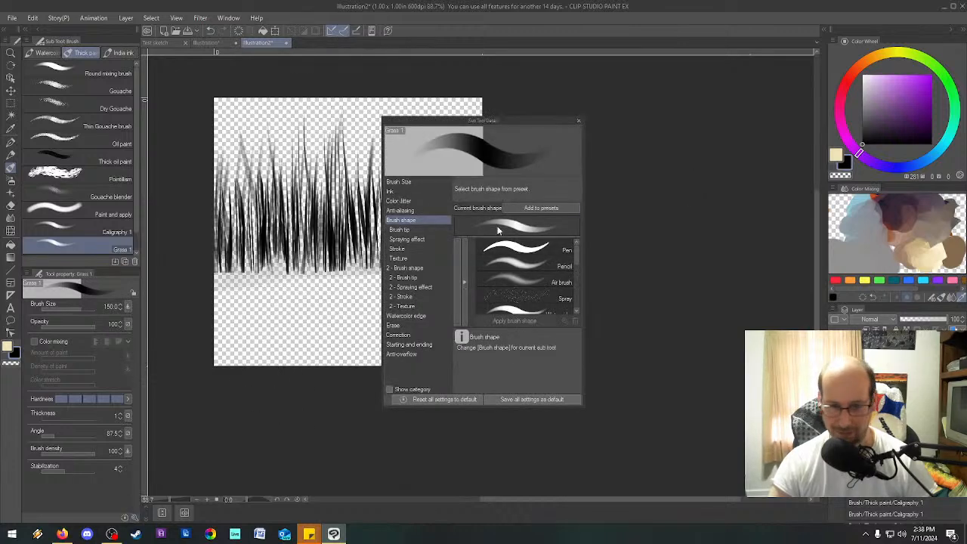
pyautogui.scroll(-4, 521, 280)
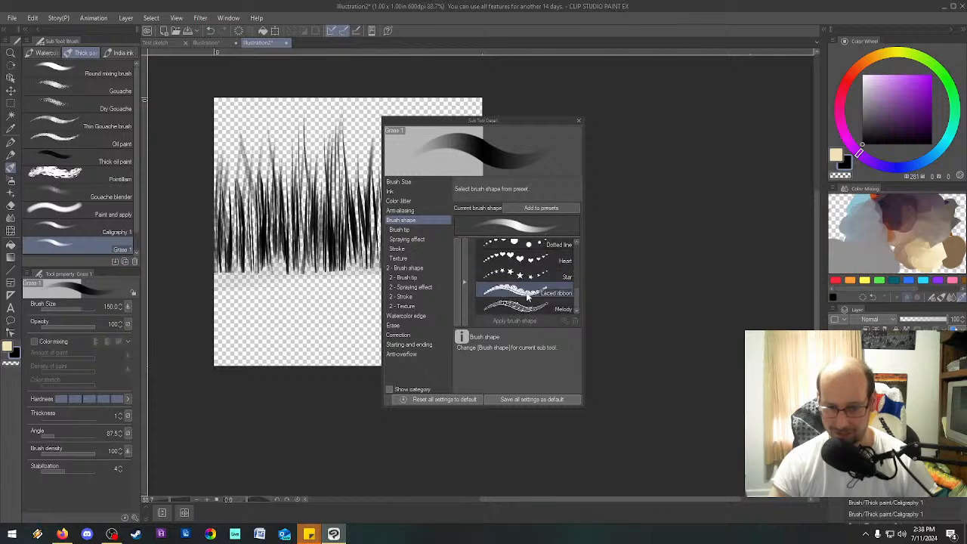
pyautogui.scroll(3, 529, 295)
pyautogui.scroll(3, 529, 297)
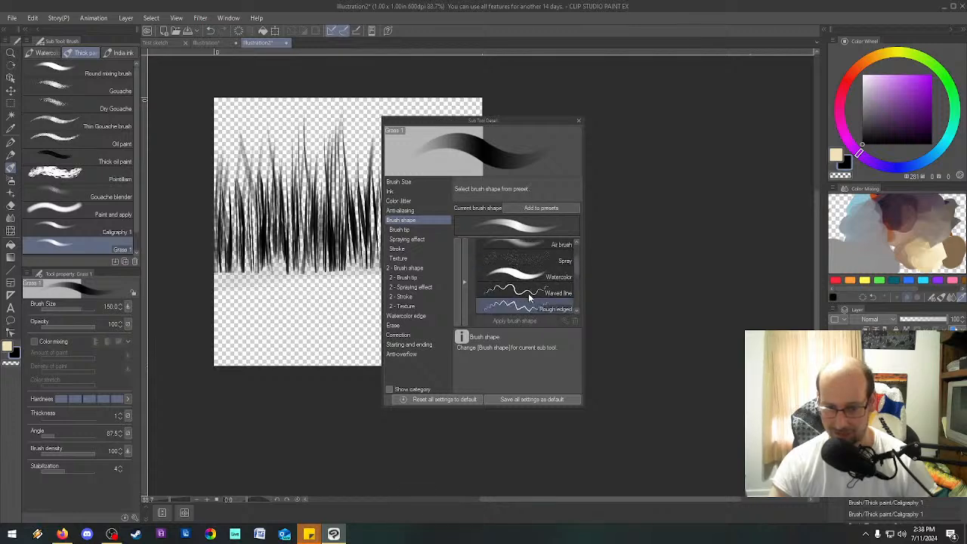
pyautogui.scroll(-2, 532, 299)
pyautogui.scroll(-3, 532, 299)
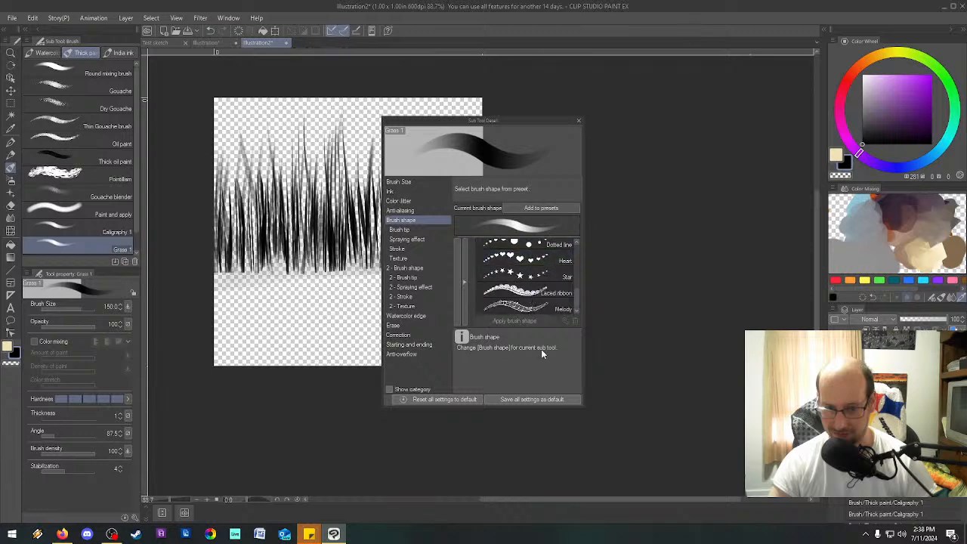
pyautogui.click(407, 230)
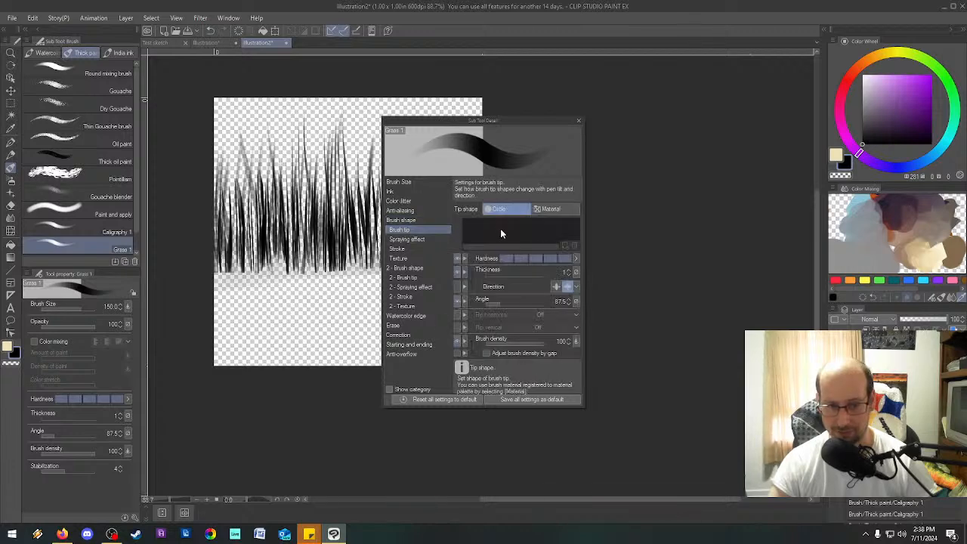
pyautogui.click(549, 208)
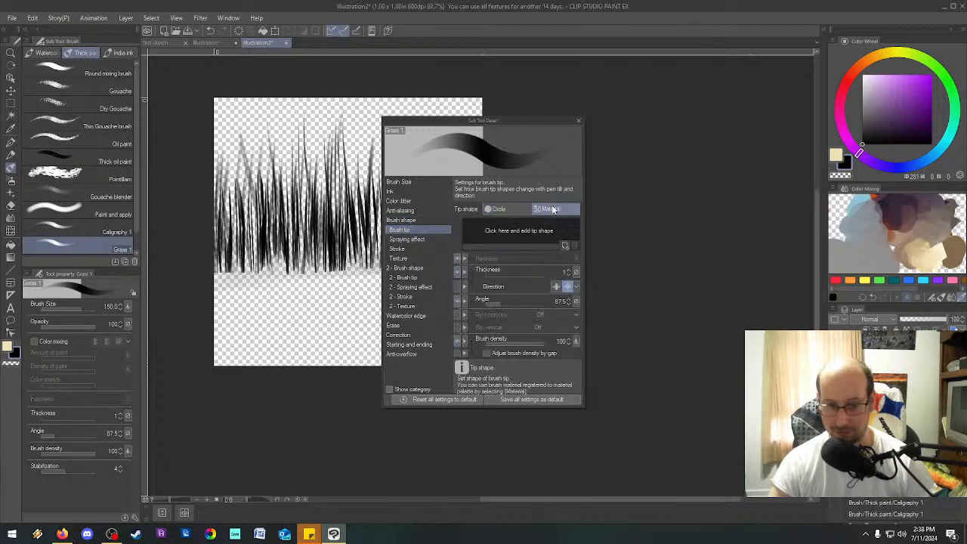
pyautogui.click(563, 246)
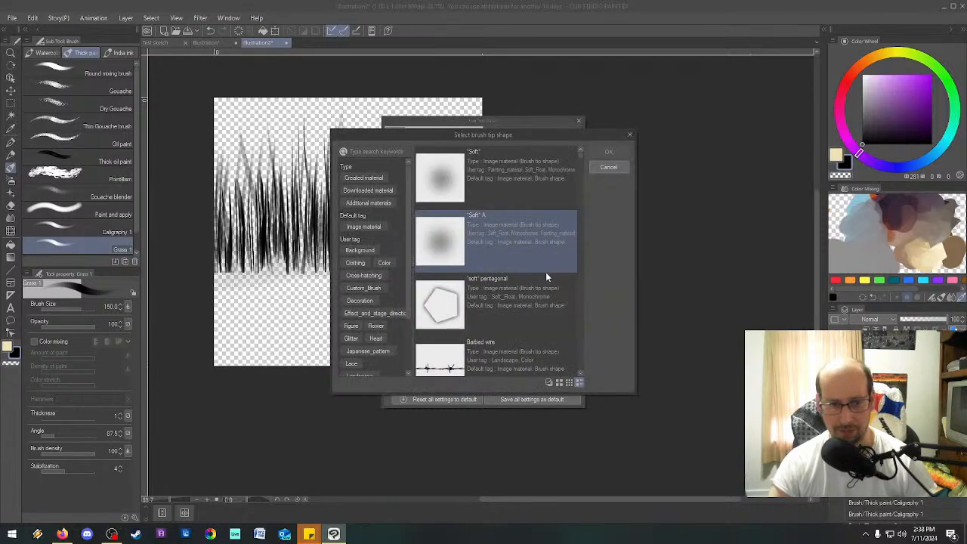
pyautogui.click(376, 178)
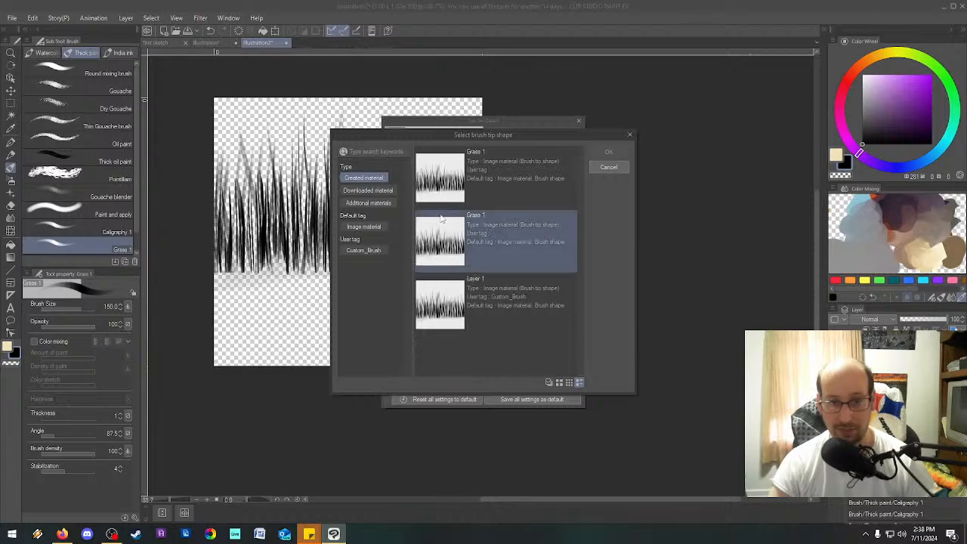
pyautogui.click(437, 179)
pyautogui.click(441, 176)
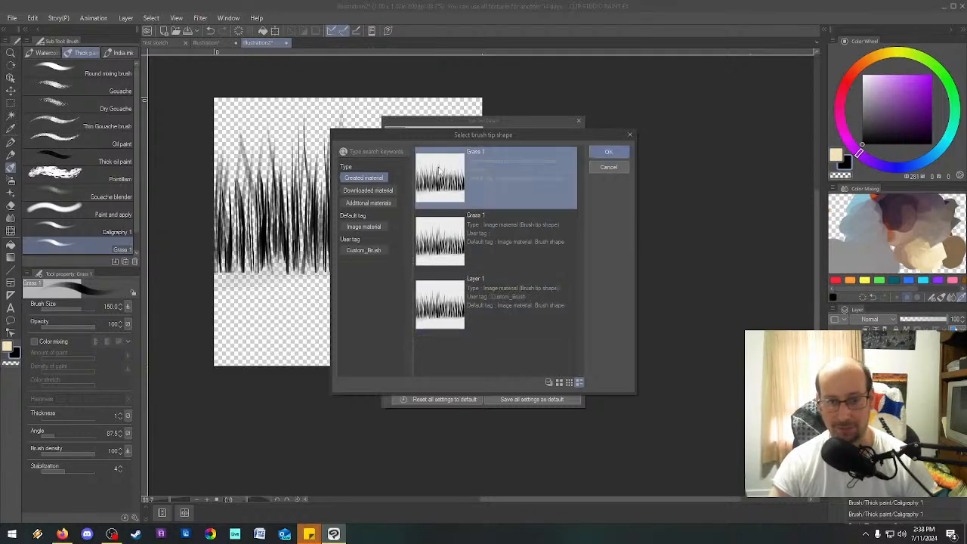
pyautogui.click(610, 155)
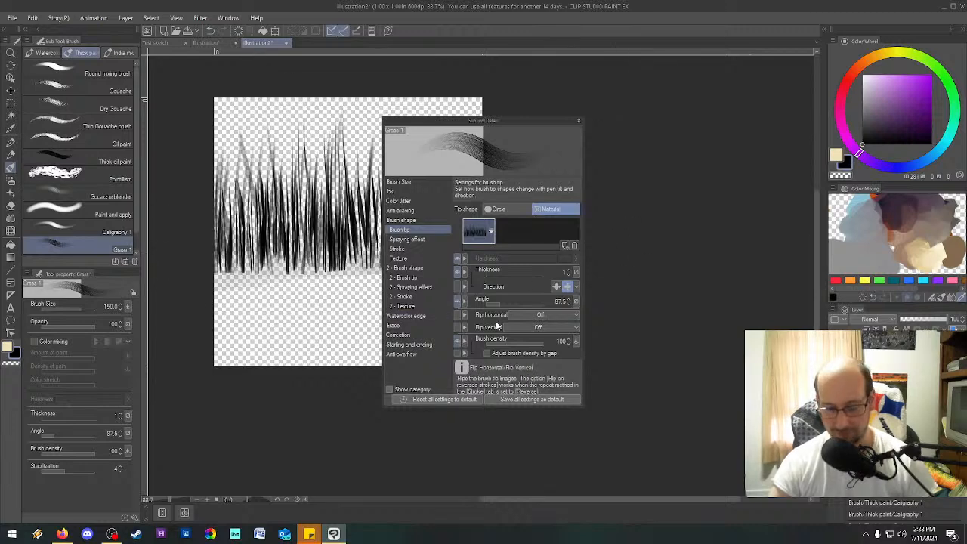
# Set the brush tip angle to 0.0 and test the brush with several strokes below the grass drawing.
pyautogui.moveTo(494, 304); pyautogui.dragTo(483, 304)
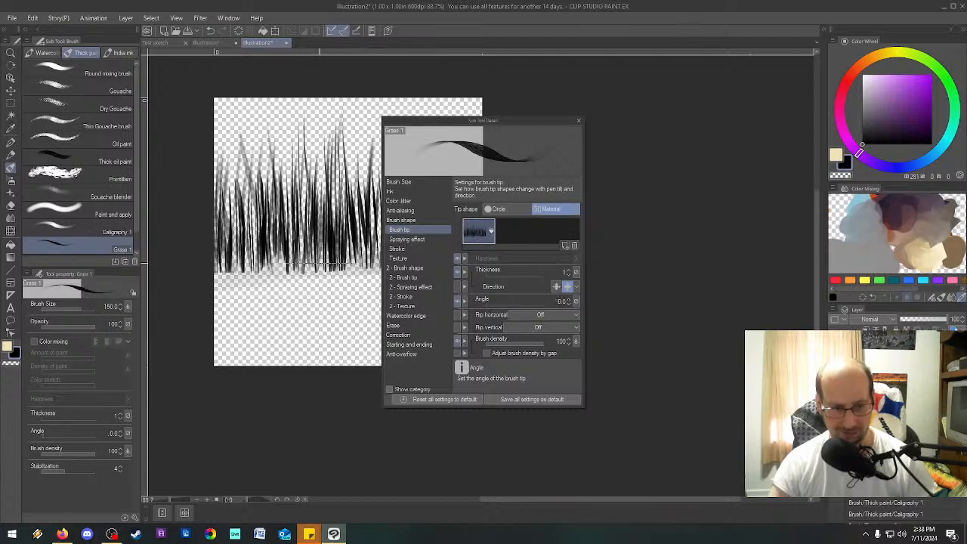
pyautogui.moveTo(320, 304); pyautogui.dragTo(310, 340)
pyautogui.click(308, 325)
pyautogui.moveTo(291, 291); pyautogui.dragTo(291, 321)
pyautogui.click(280, 342)
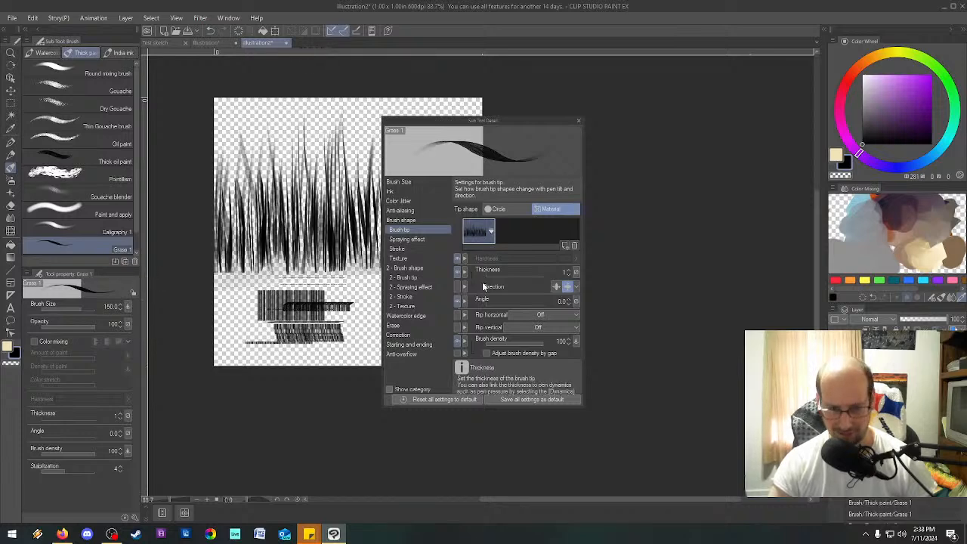
# Try several brush tip thicknesses with test strokes on the canvas, and settle on a thickness of 38.
pyautogui.moveTo(496, 275); pyautogui.dragTo(533, 276)
pyautogui.click(315, 282)
pyautogui.click(297, 133)
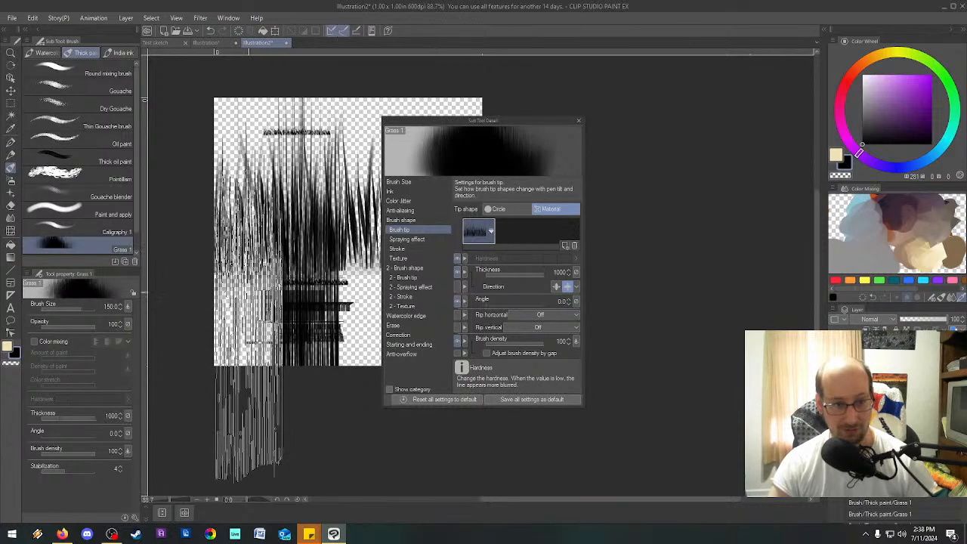
pyautogui.click(531, 274)
pyautogui.click(335, 282)
pyautogui.hotkey('ctrl', 'z')
pyautogui.moveTo(531, 278); pyautogui.dragTo(519, 277)
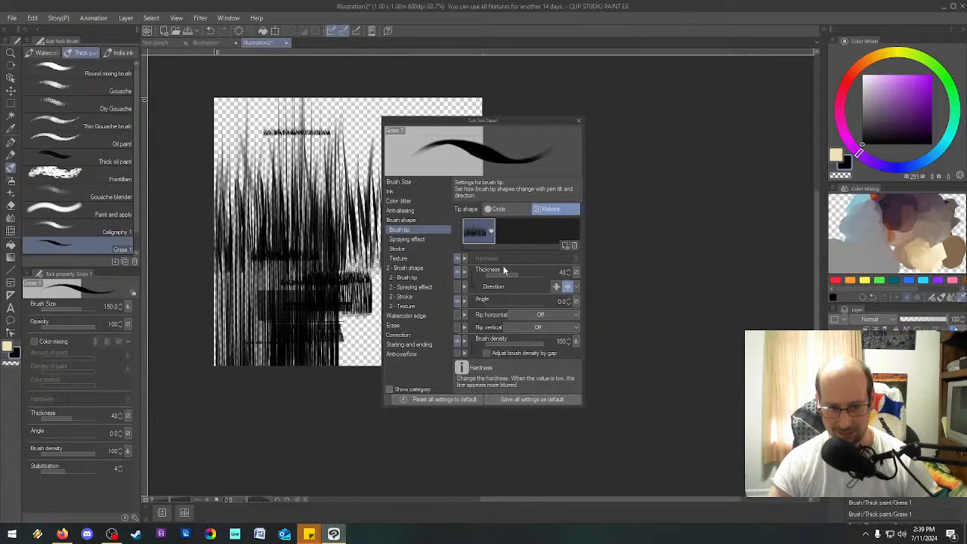
pyautogui.click(513, 273)
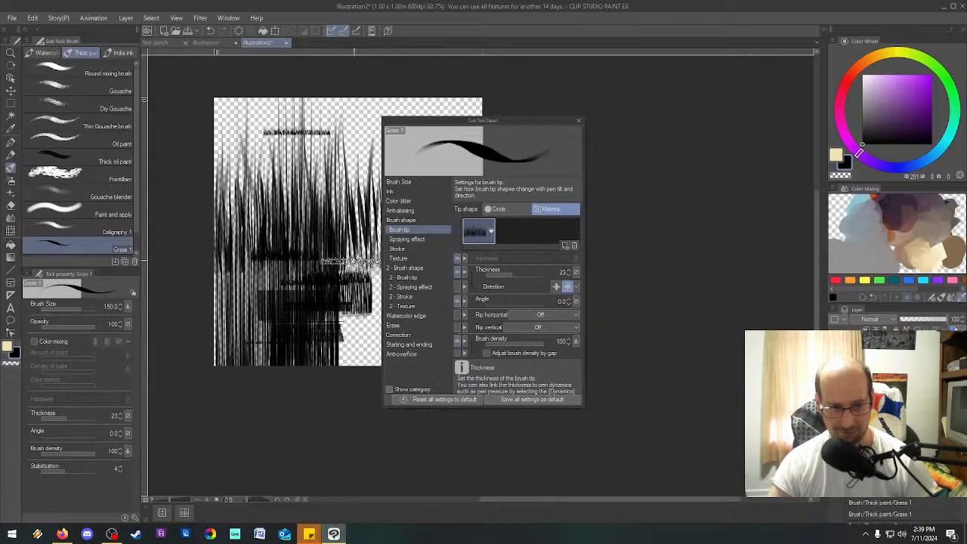
pyautogui.click(517, 274)
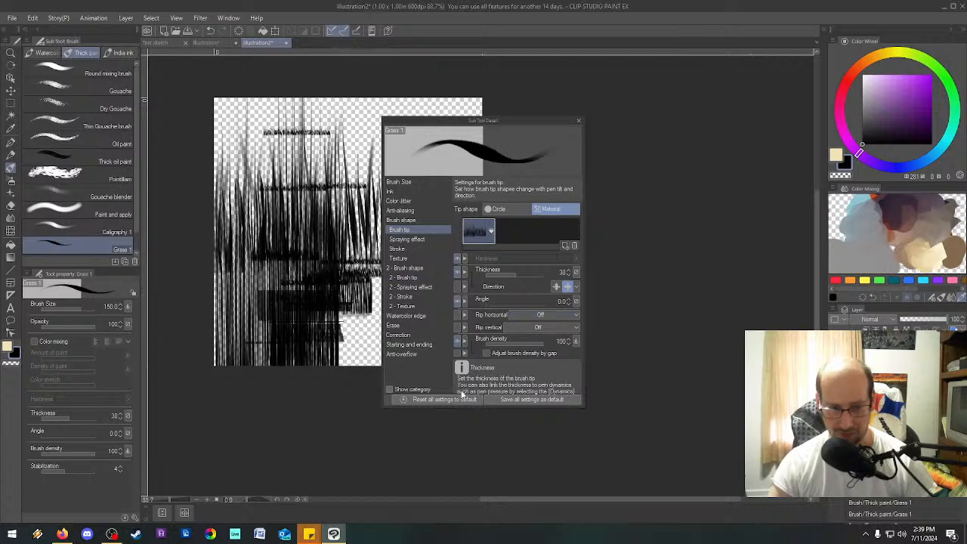
# Set the brush tip's vertical flip to Flip on reversed strokes and close the sub tool's detailed settings.
pyautogui.click(542, 327)
pyautogui.click(582, 333)
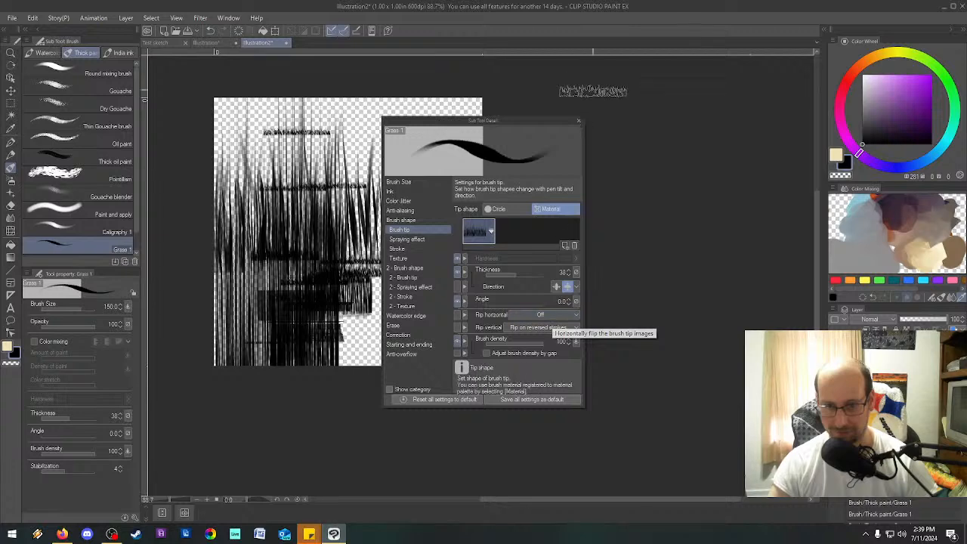
pyautogui.click(579, 121)
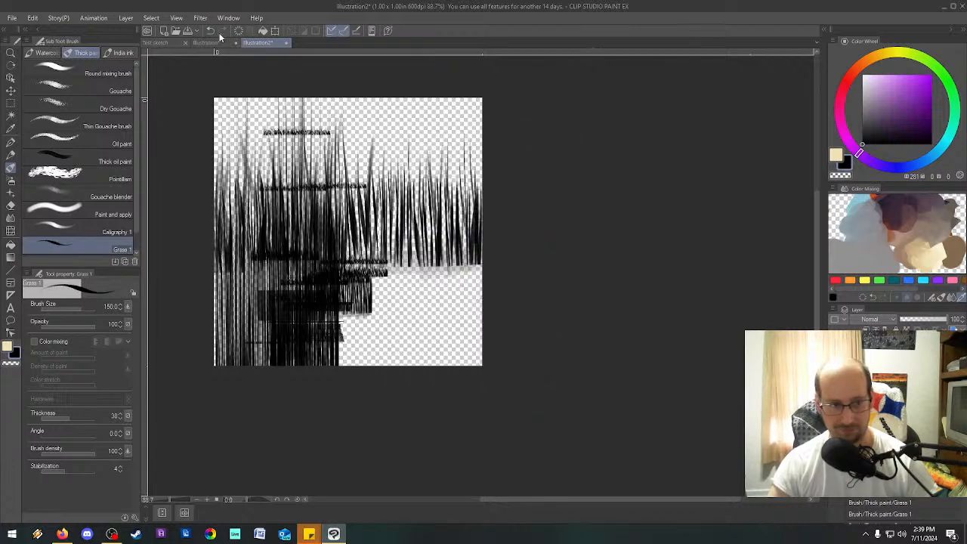
# Close both illustration documents without saving and try the Grass 1 brush on the Test sketch canyon painting.
pyautogui.click(287, 43)
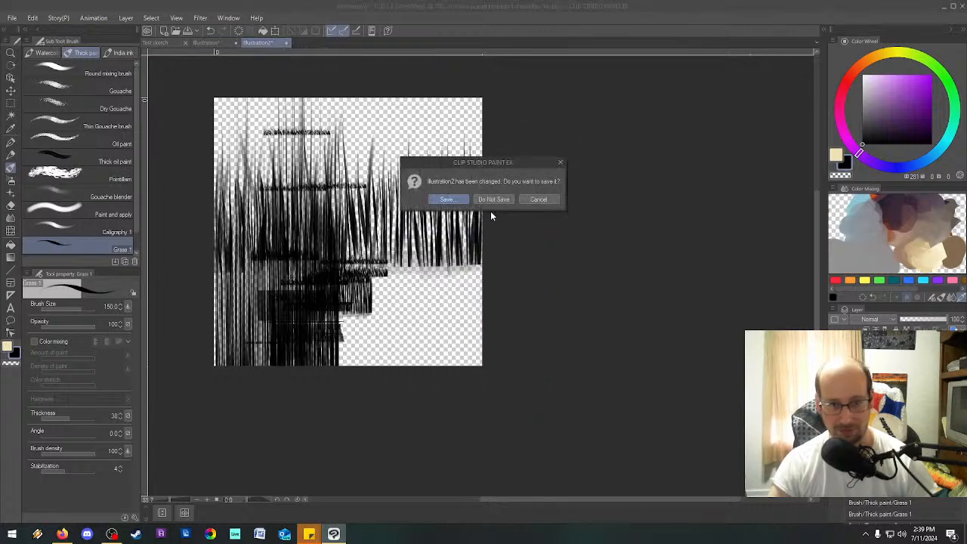
pyautogui.click(493, 198)
pyautogui.click(493, 199)
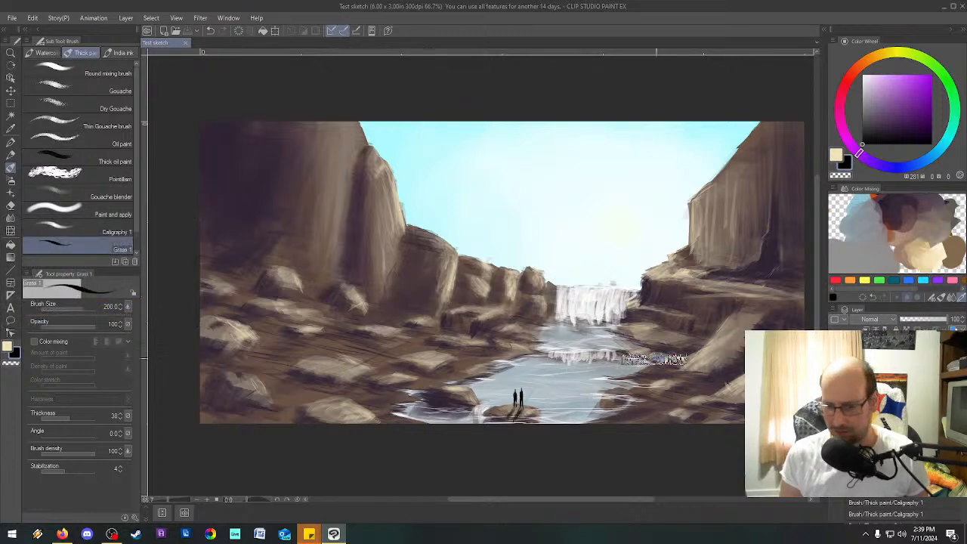
pyautogui.click(457, 335)
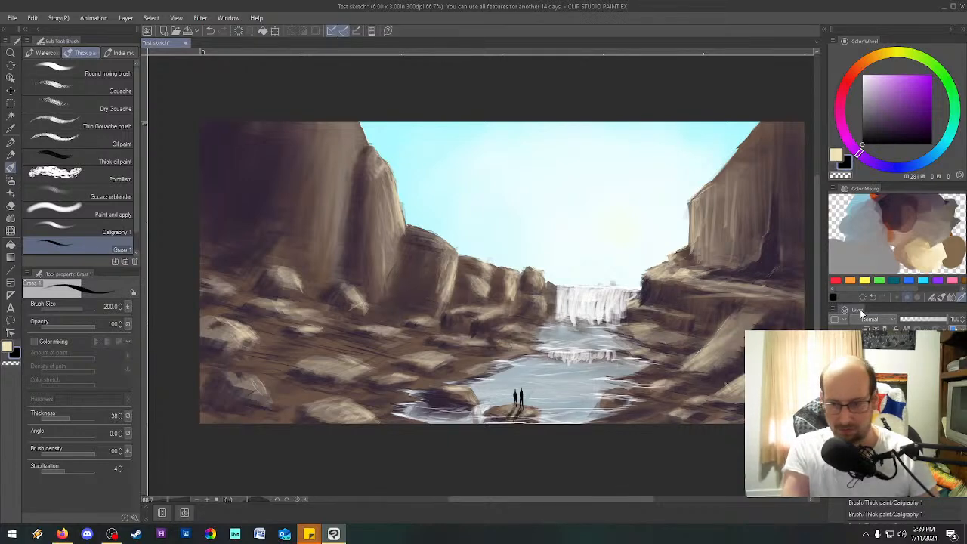
# Make blank mixing space available on the color mixing palette and add a new raster layer to the painting.
pyautogui.click(951, 89)
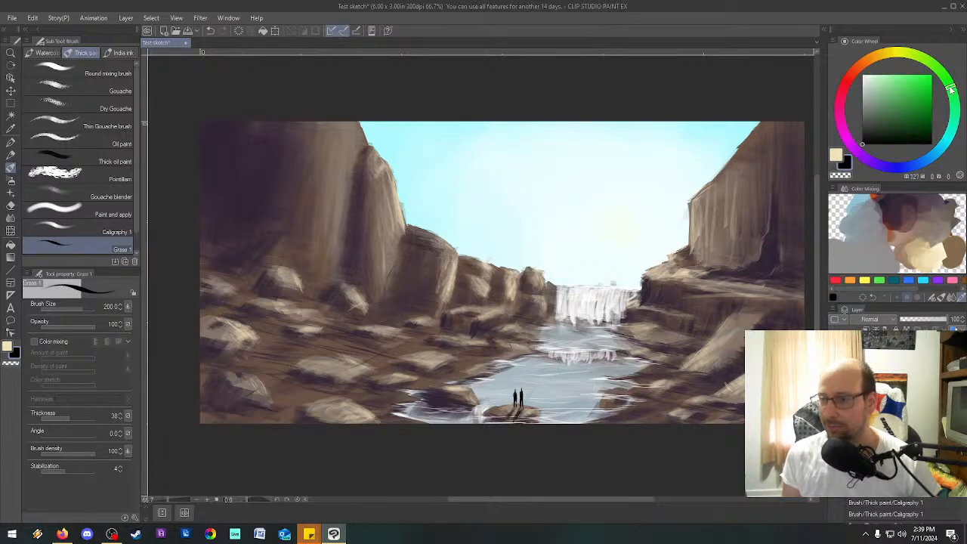
pyautogui.click(924, 124)
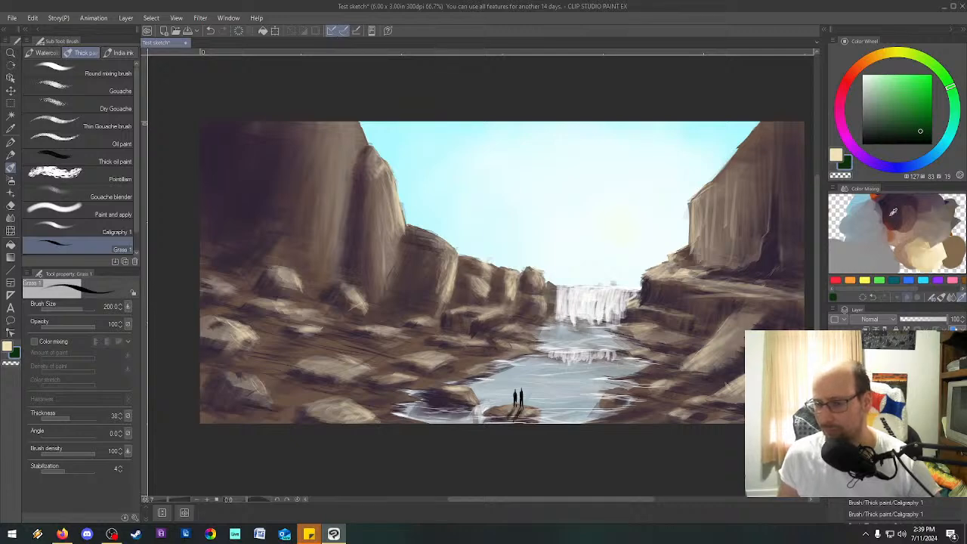
pyautogui.scroll(-4, 892, 213)
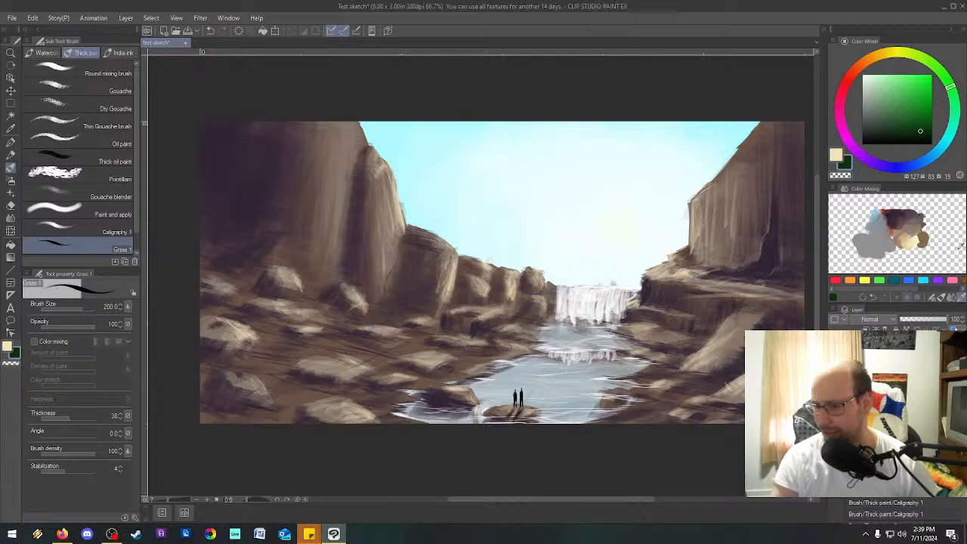
pyautogui.moveTo(933, 242)
pyautogui.mouseDown()
pyautogui.moveTo(924, 241)
pyautogui.moveTo(933, 245)
pyautogui.mouseUp()
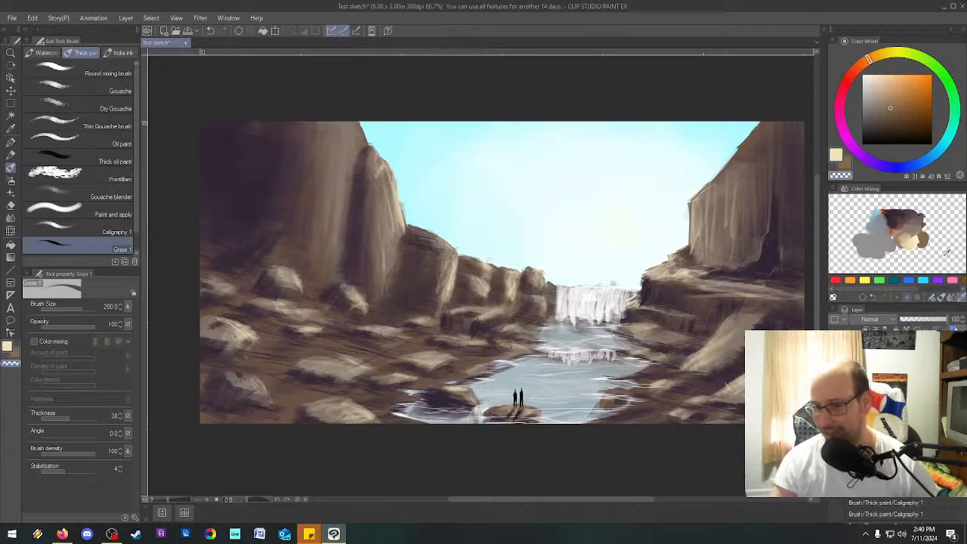
pyautogui.scroll(-1, 949, 240)
pyautogui.moveTo(836, 248); pyautogui.dragTo(856, 244)
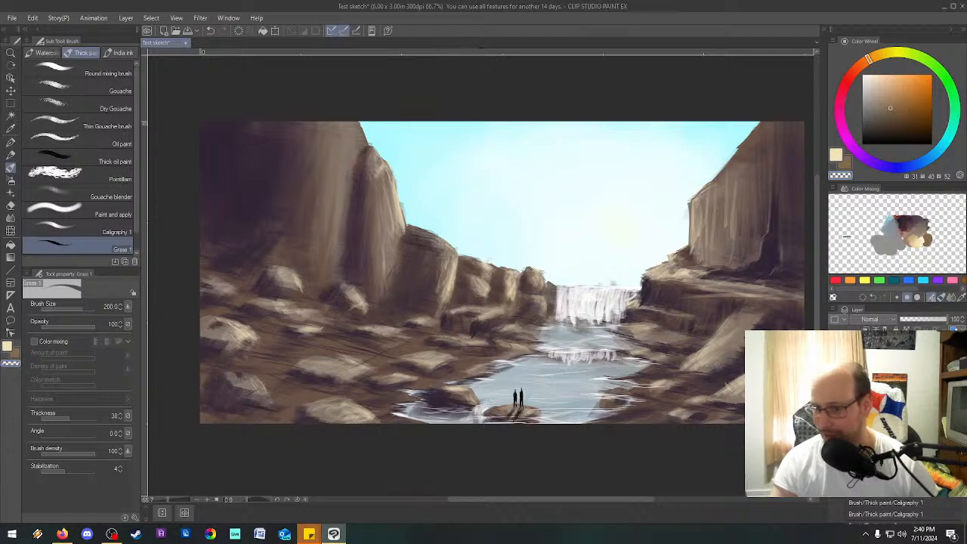
pyautogui.scroll(2, 881, 242)
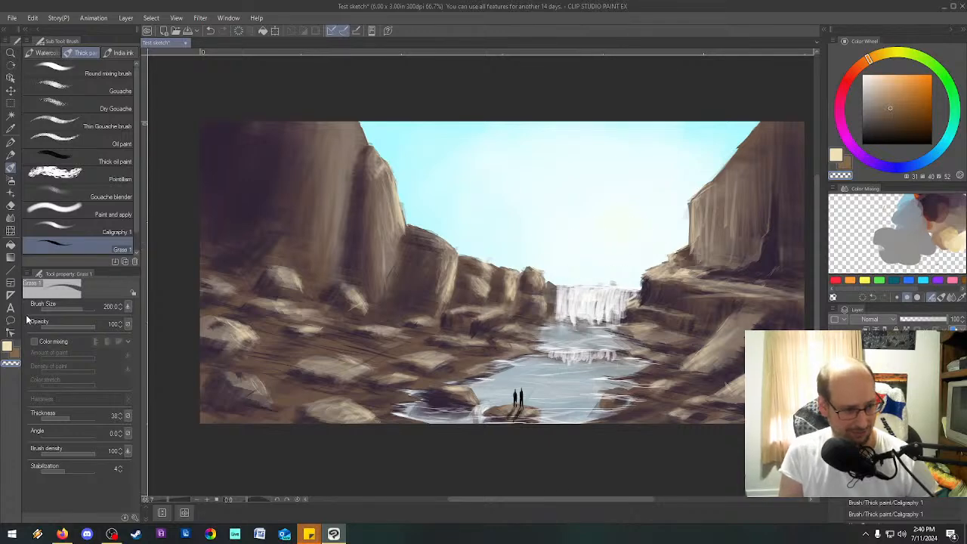
pyautogui.hotkey('ctrl', 'shift', 'n')
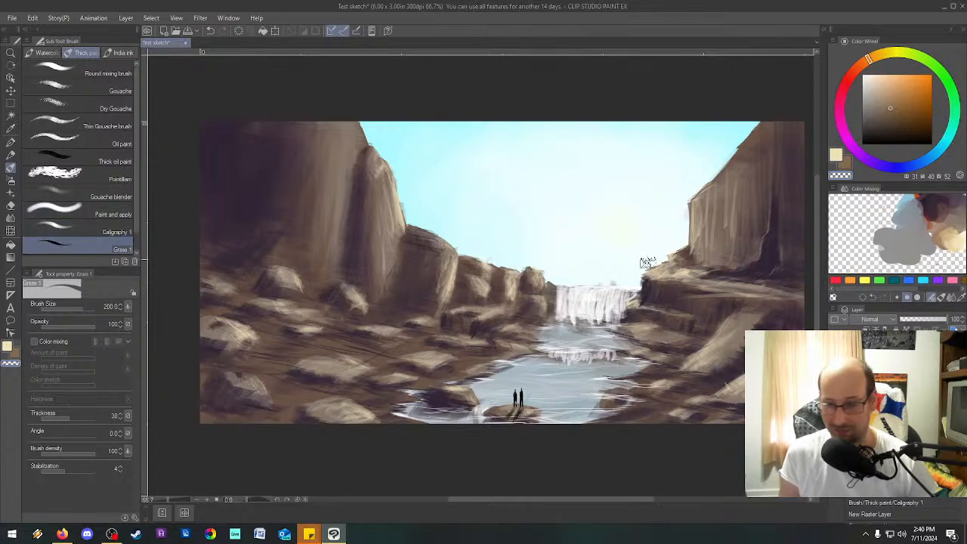
# Sample a dark plum from the mixed paints and paint a patch of it on the palette's empty area.
pyautogui.click(937, 280)
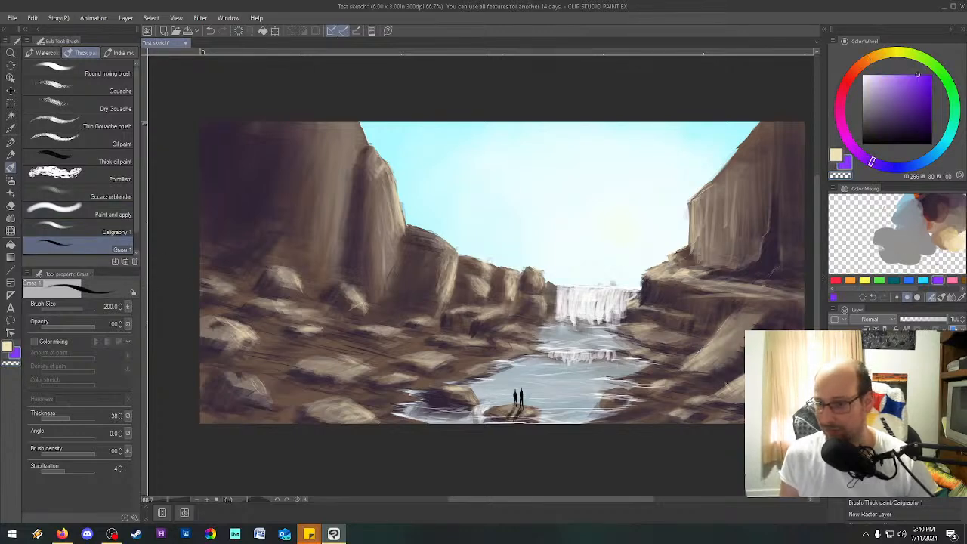
pyautogui.click(961, 299)
pyautogui.moveTo(927, 222); pyautogui.dragTo(933, 212)
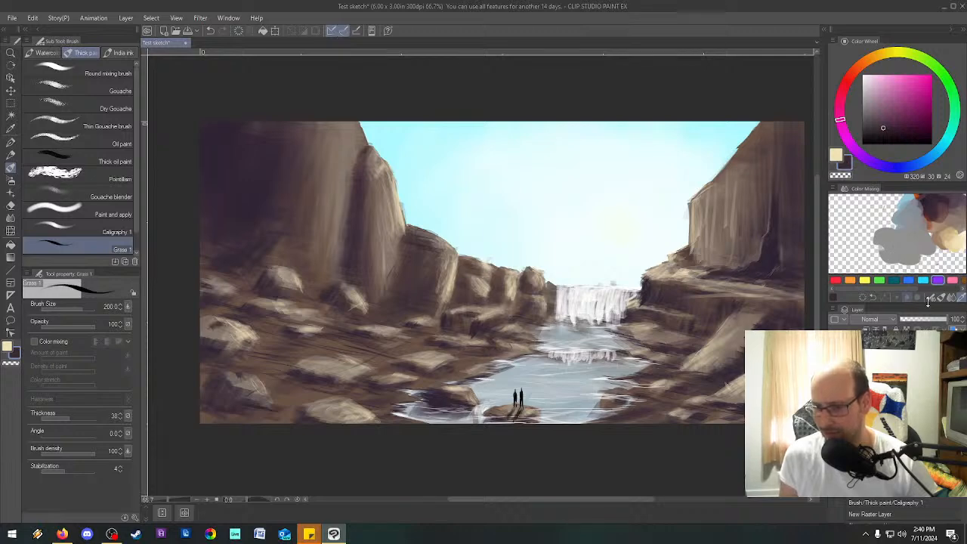
pyautogui.click(908, 297)
pyautogui.moveTo(880, 240)
pyautogui.mouseDown()
pyautogui.moveTo(852, 234)
pyautogui.moveTo(872, 221)
pyautogui.moveTo(882, 262)
pyautogui.mouseUp()
# Paint a green of hue 126 over the plum patch, blend the two, and sample a dark muted green from the mix.
pyautogui.click(953, 89)
pyautogui.click(909, 120)
pyautogui.moveTo(874, 204)
pyautogui.mouseDown()
pyautogui.moveTo(869, 227)
pyautogui.moveTo(890, 241)
pyautogui.mouseUp()
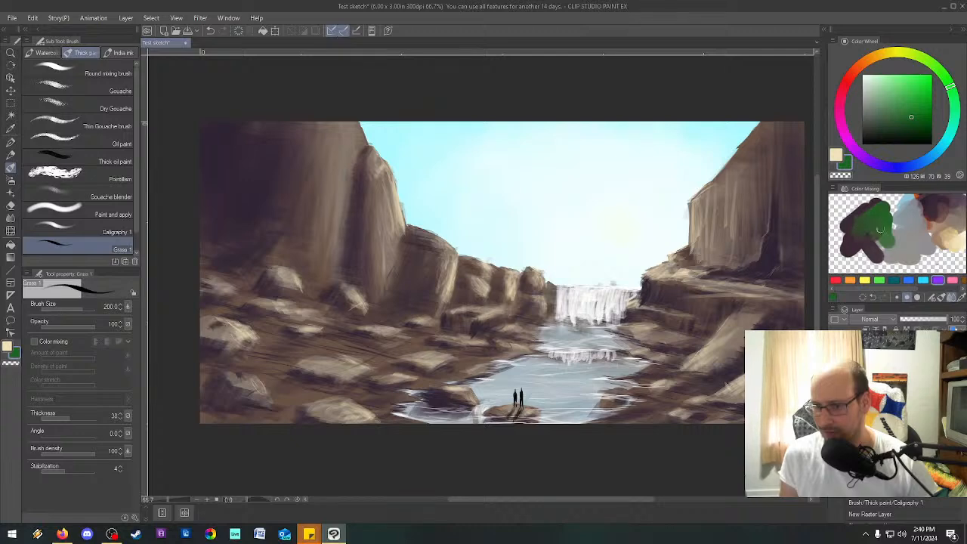
pyautogui.moveTo(859, 230); pyautogui.dragTo(861, 257)
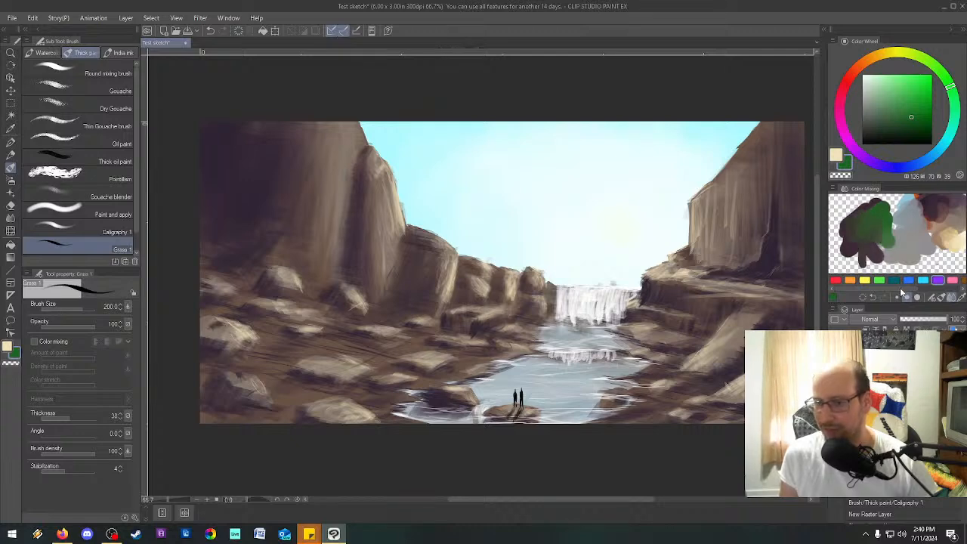
pyautogui.click(961, 298)
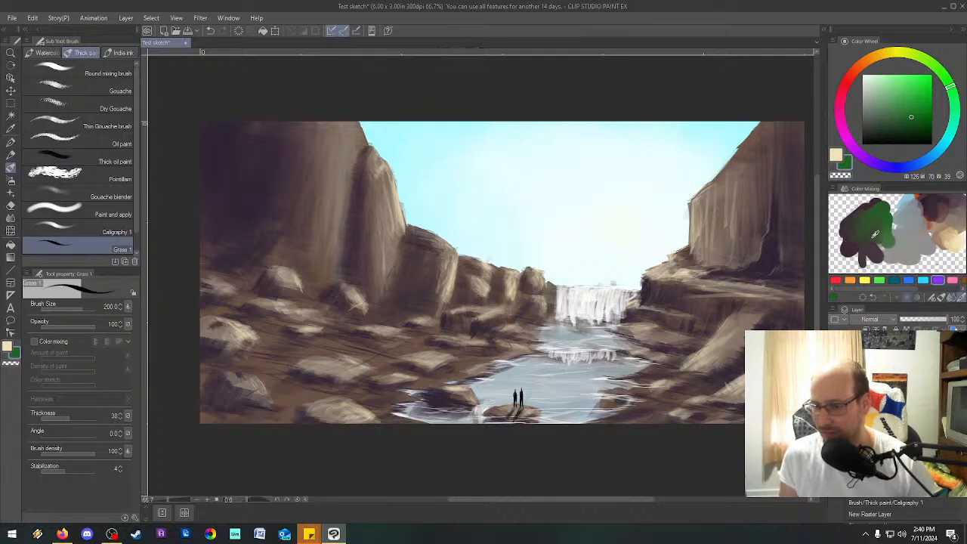
pyautogui.click(858, 220)
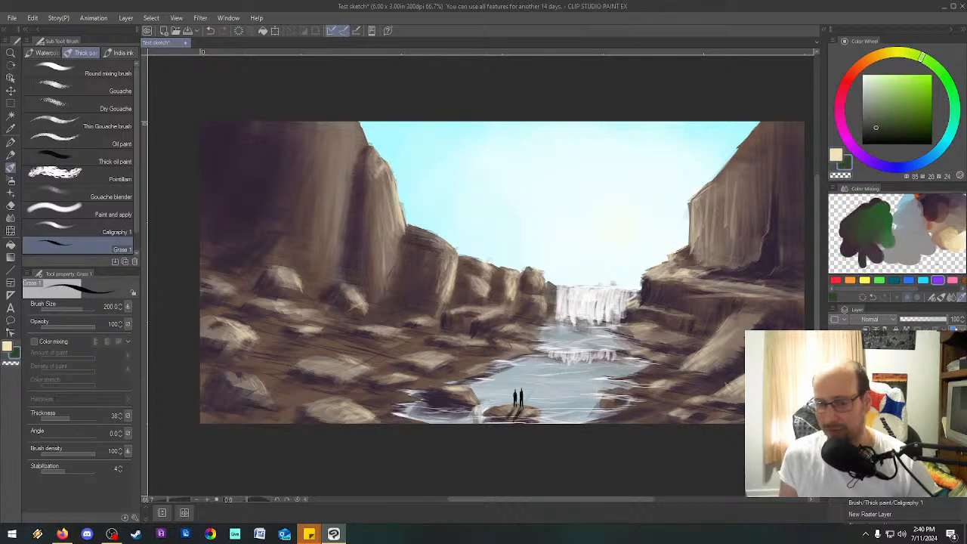
# Paint the first dark grass strokes on the rocky bank left of the pool and enlarge the Grass 1 brush to 250.
pyautogui.press('-')
pyautogui.moveTo(422, 335)
pyautogui.mouseDown()
pyautogui.moveTo(410, 343)
pyautogui.moveTo(438, 346)
pyautogui.moveTo(458, 334)
pyautogui.moveTo(418, 343)
pyautogui.moveTo(497, 353)
pyautogui.mouseUp()
pyautogui.moveTo(420, 348); pyautogui.dragTo(426, 350)
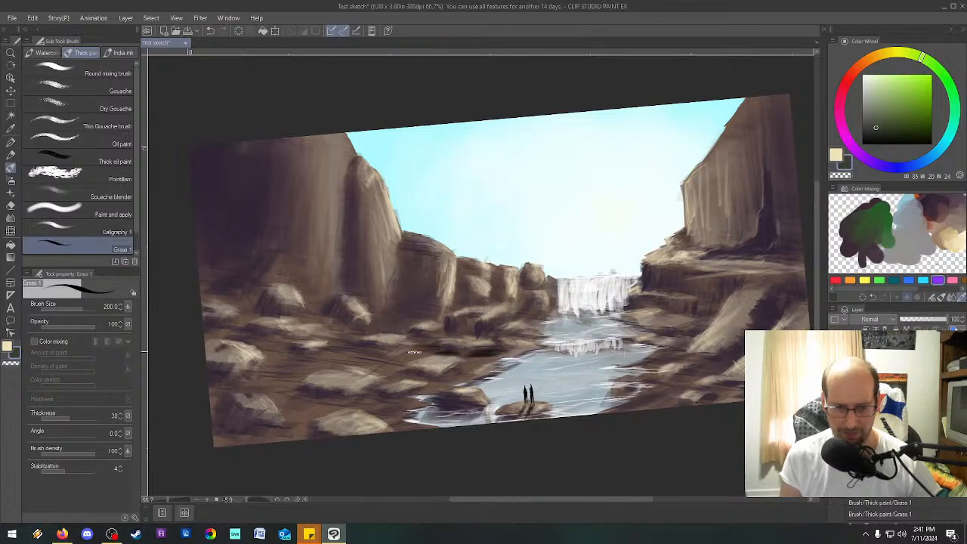
pyautogui.scroll(8, 440, 335)
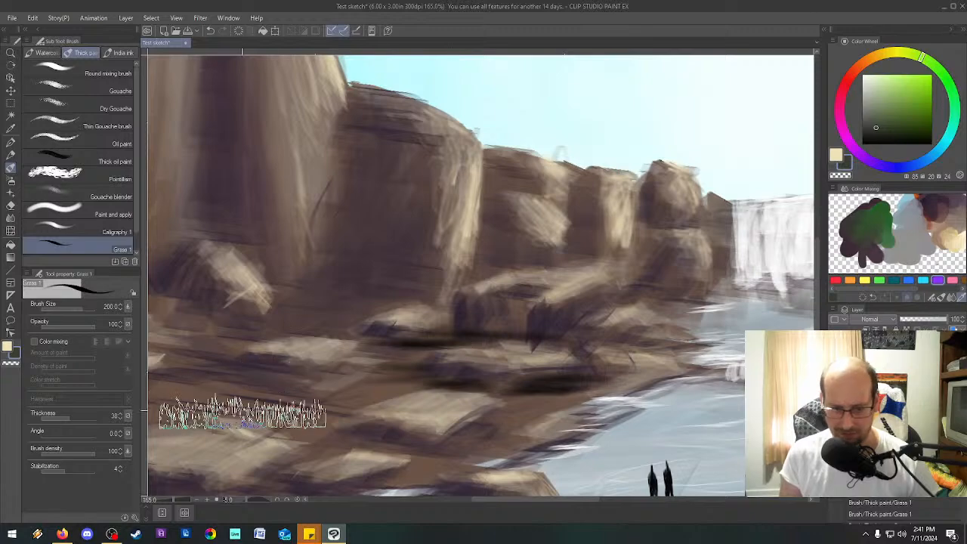
pyautogui.scroll(-4, 413, 374)
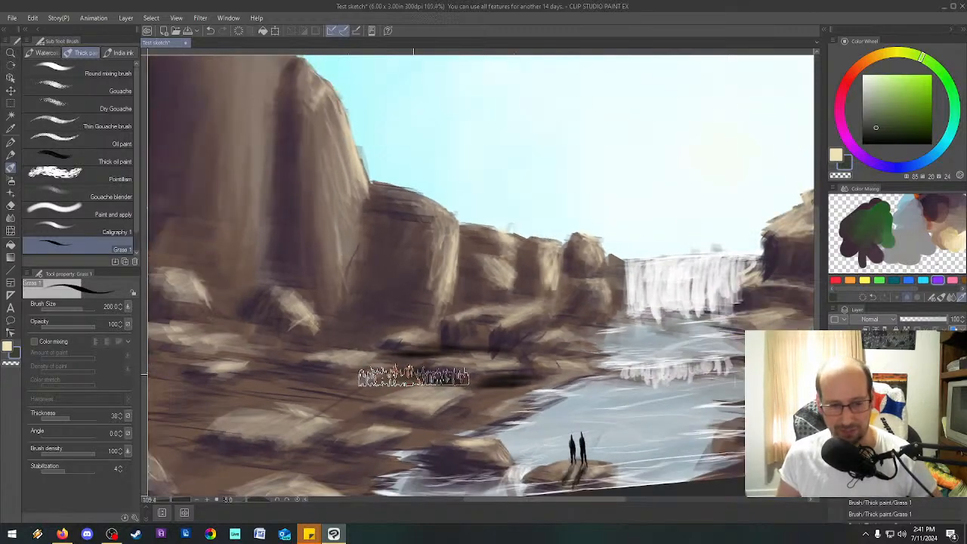
pyautogui.scroll(4, 414, 375)
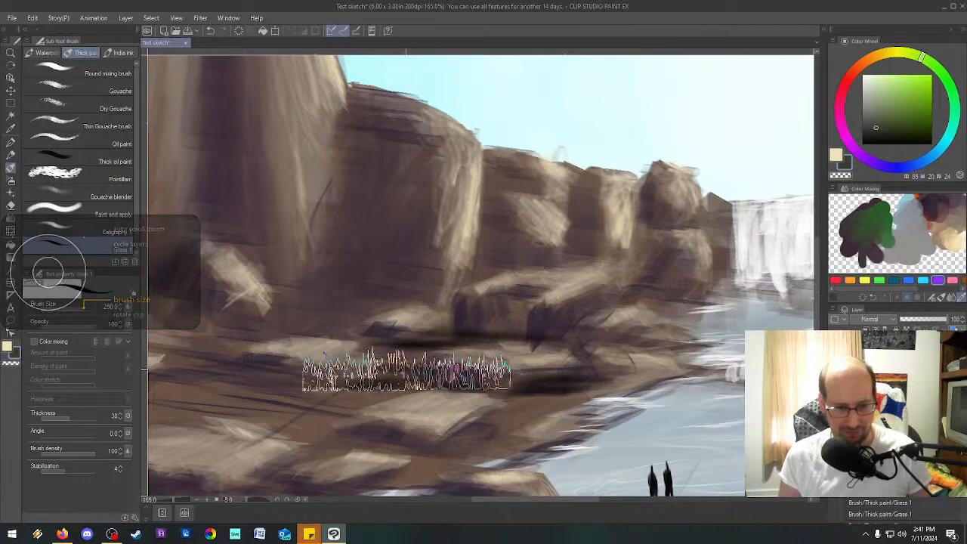
# Reset the canvas rotation to 0, set the brush density to 57, and paint a dark grass band toward the water.
pyautogui.press('^')
pyautogui.press('^')
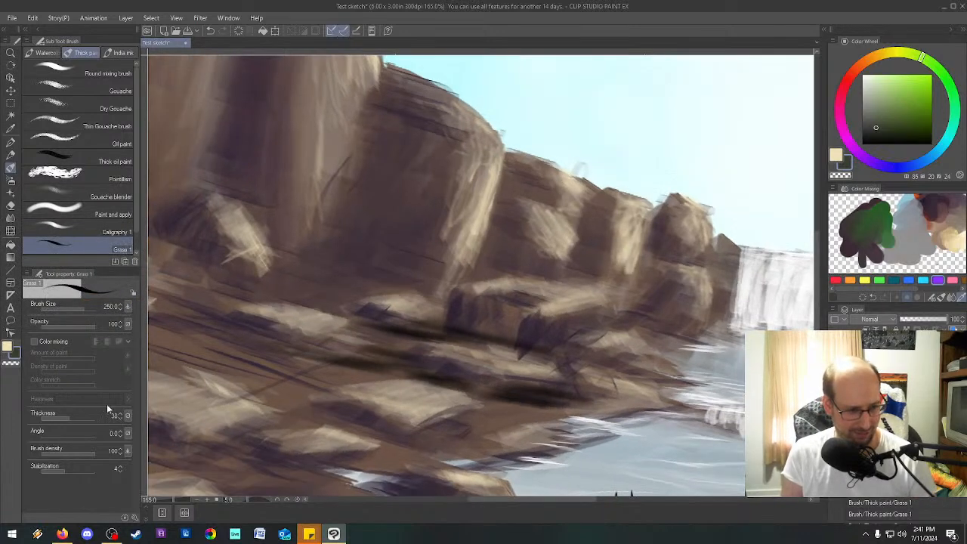
pyautogui.press('-')
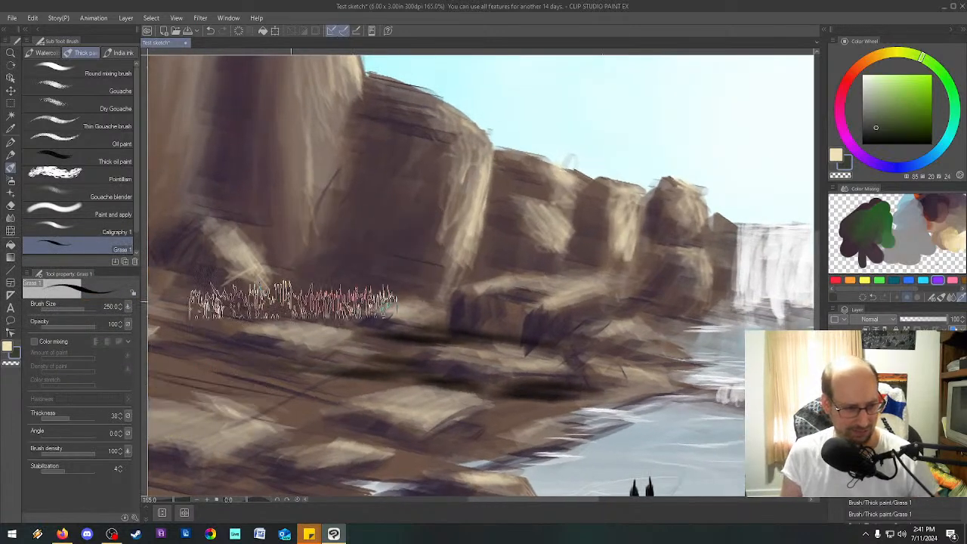
pyautogui.moveTo(79, 450); pyautogui.dragTo(71, 452)
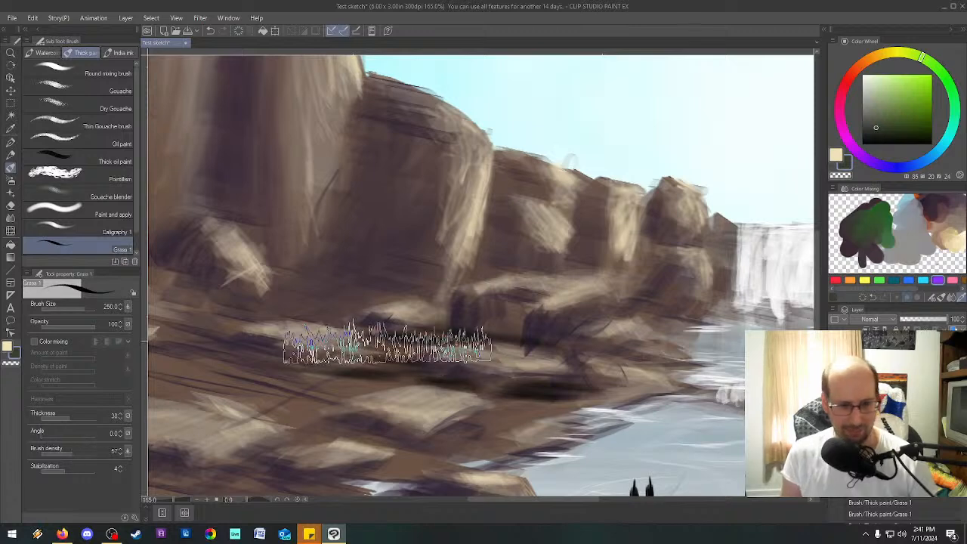
pyautogui.moveTo(346, 368)
pyautogui.mouseDown()
pyautogui.moveTo(434, 373)
pyautogui.moveTo(513, 393)
pyautogui.moveTo(498, 387)
pyautogui.moveTo(557, 394)
pyautogui.moveTo(655, 384)
pyautogui.mouseUp()
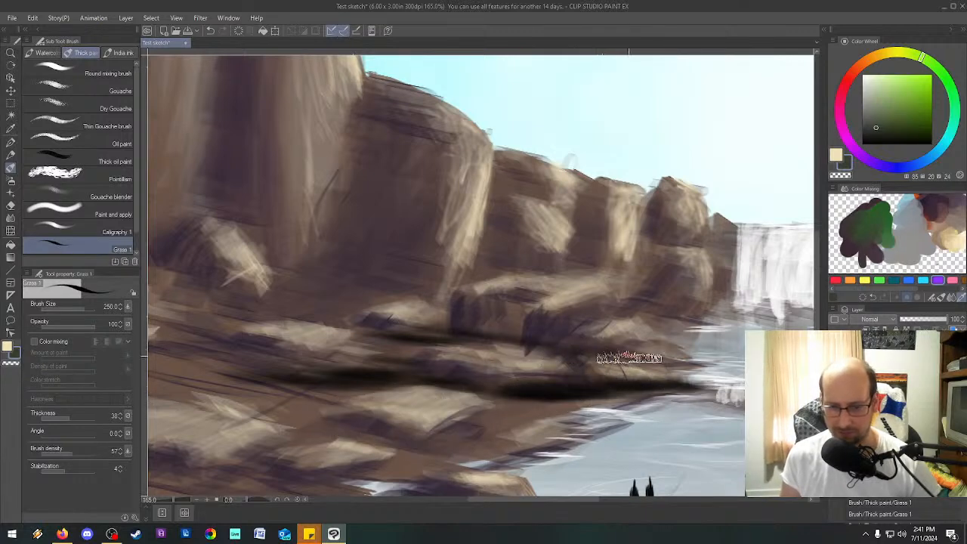
# Lower the brush density to 31 and paint dark grass bands between the rocks across the left bank.
pyautogui.moveTo(672, 363); pyautogui.dragTo(534, 344)
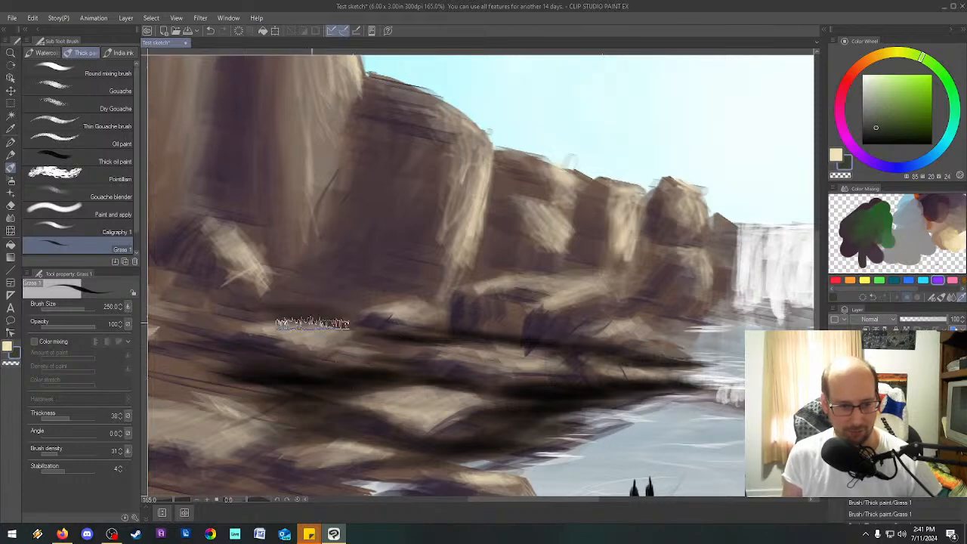
pyautogui.moveTo(310, 307)
pyautogui.mouseDown()
pyautogui.moveTo(347, 299)
pyautogui.moveTo(281, 311)
pyautogui.moveTo(397, 339)
pyautogui.moveTo(382, 341)
pyautogui.moveTo(425, 326)
pyautogui.mouseUp()
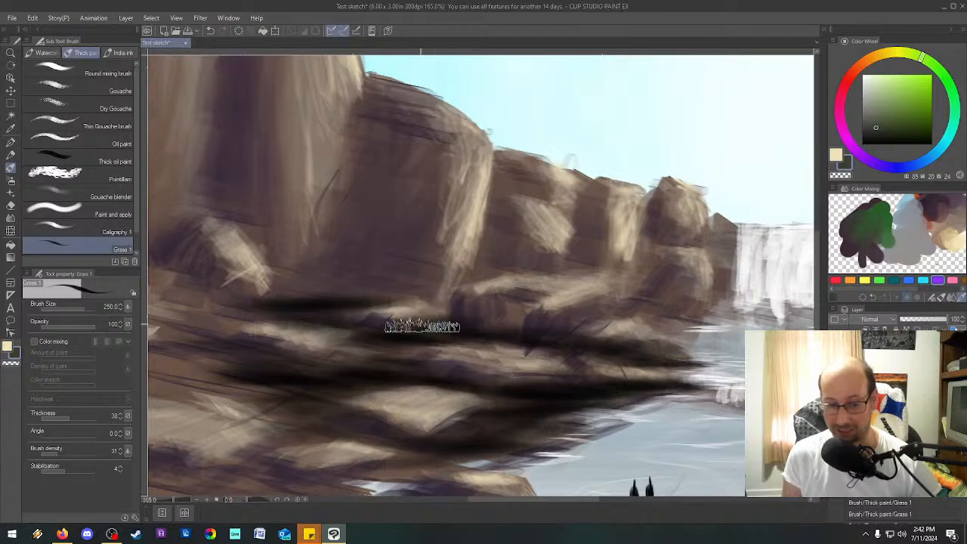
pyautogui.moveTo(815, 303); pyautogui.dragTo(815, 319)
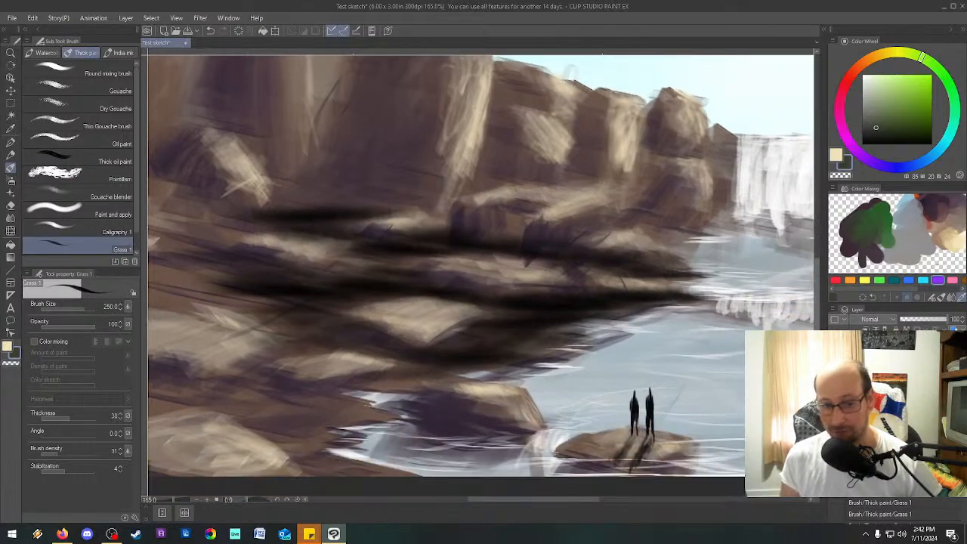
pyautogui.moveTo(572, 498); pyautogui.dragTo(536, 503)
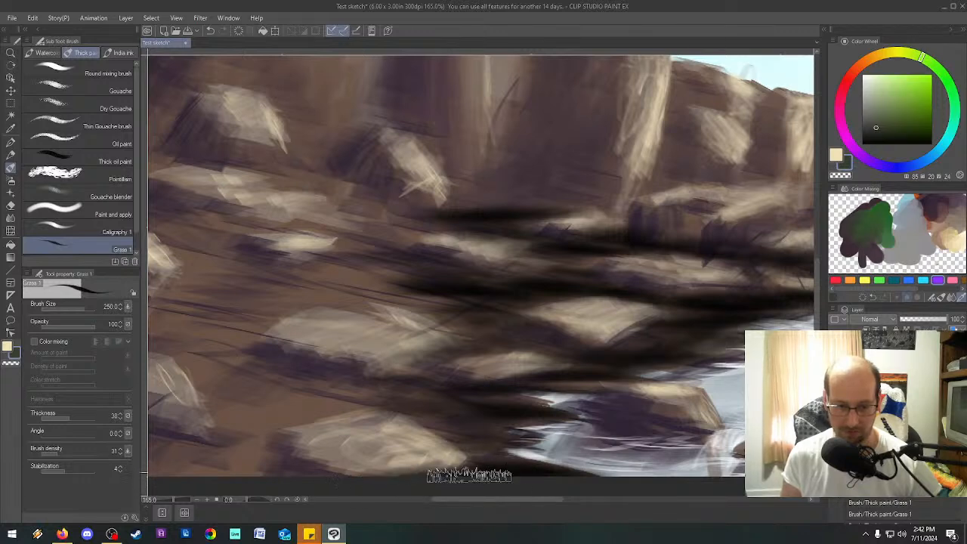
pyautogui.moveTo(281, 381)
pyautogui.mouseDown()
pyautogui.moveTo(317, 389)
pyautogui.moveTo(268, 399)
pyautogui.moveTo(291, 400)
pyautogui.moveTo(269, 427)
pyautogui.moveTo(259, 397)
pyautogui.moveTo(236, 465)
pyautogui.mouseUp()
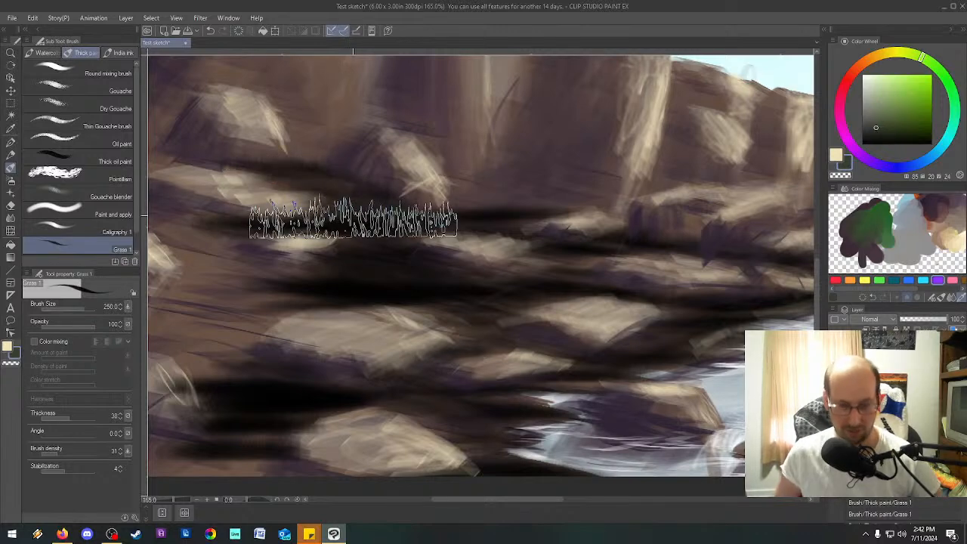
# Extend the dark grass to the painting's left edge and add it between the rocks of the lower right bank.
pyautogui.scroll(-3, 407, 229)
pyautogui.scroll(-2, 407, 229)
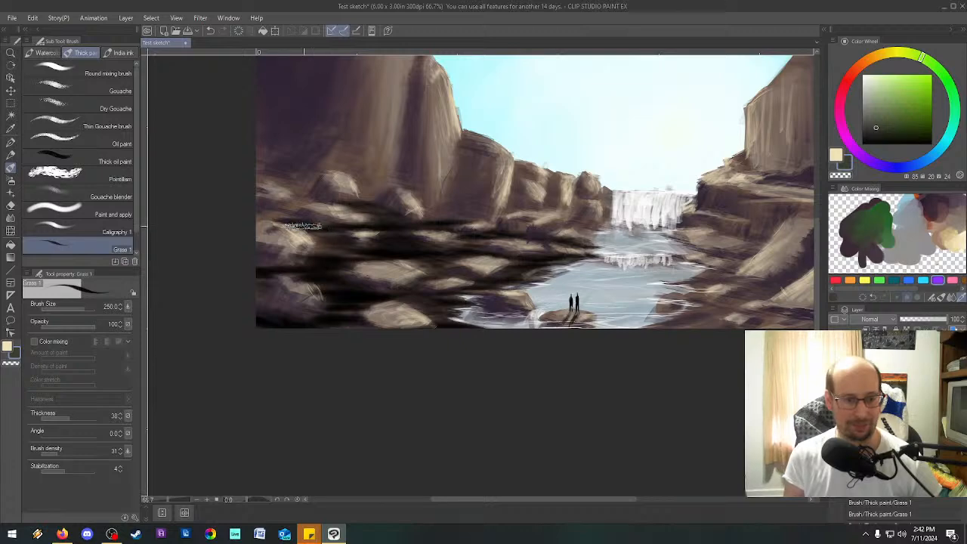
pyautogui.moveTo(265, 174); pyautogui.dragTo(292, 184)
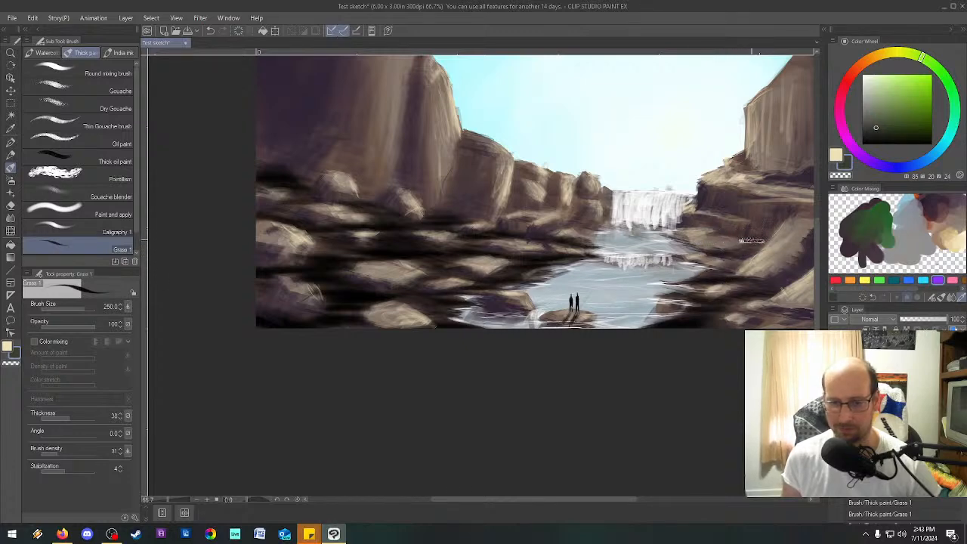
pyautogui.moveTo(605, 499); pyautogui.dragTo(647, 498)
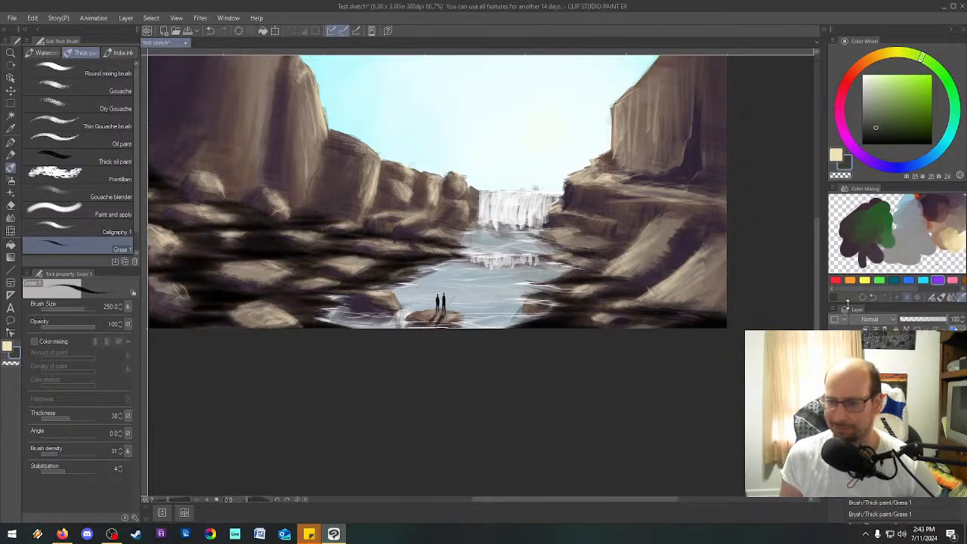
# Mix bright yellow-green into the dark green on the color mixing palette and sample a light green of hue 74 as the main color.
pyautogui.click(887, 219)
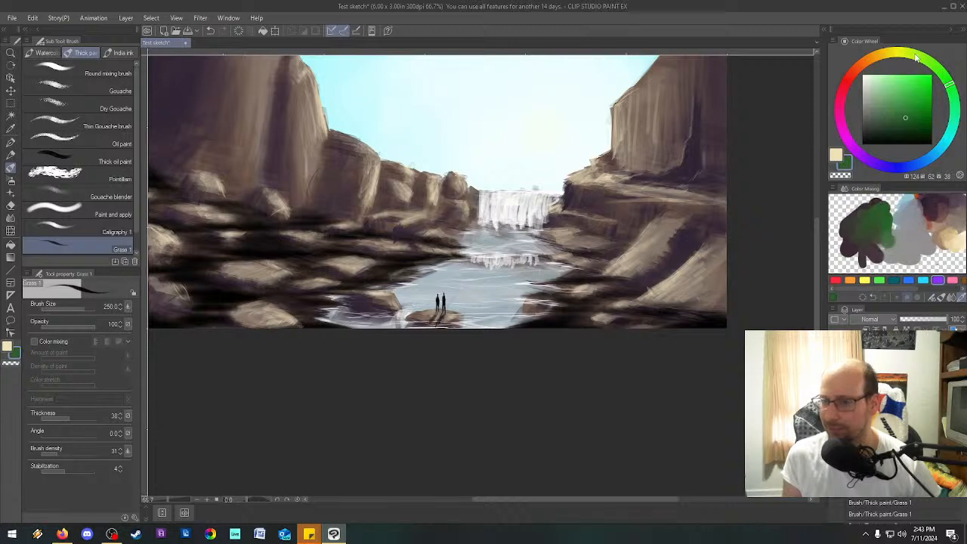
pyautogui.moveTo(912, 56); pyautogui.dragTo(905, 70)
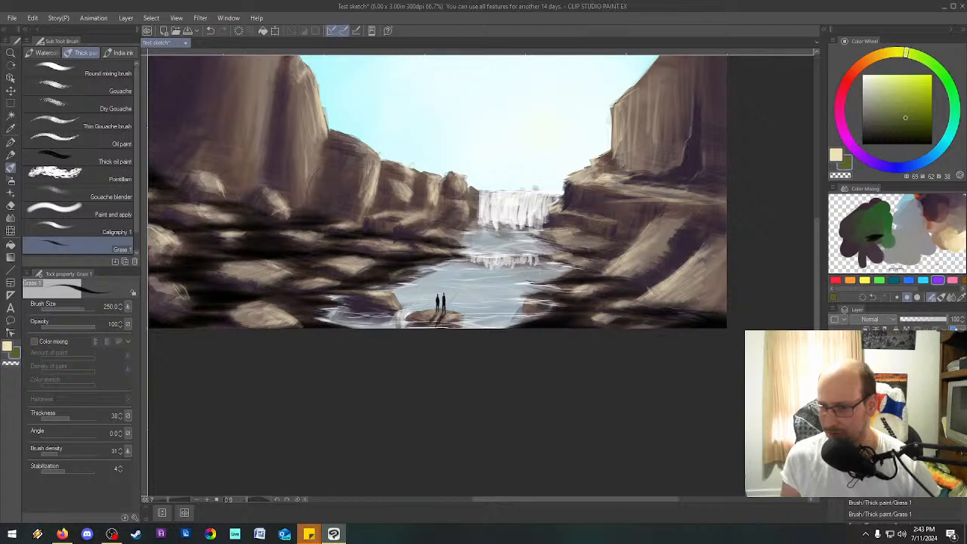
pyautogui.click(837, 155)
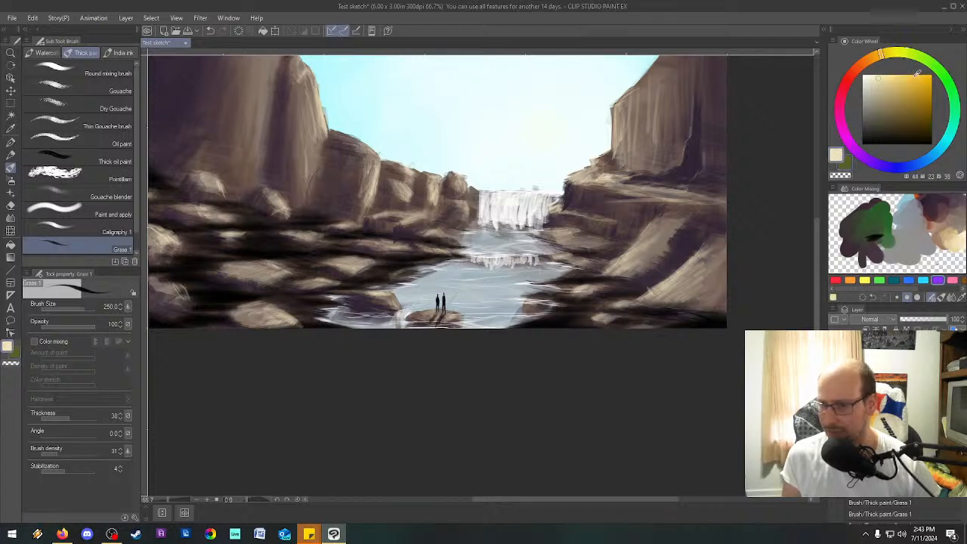
pyautogui.click(918, 60)
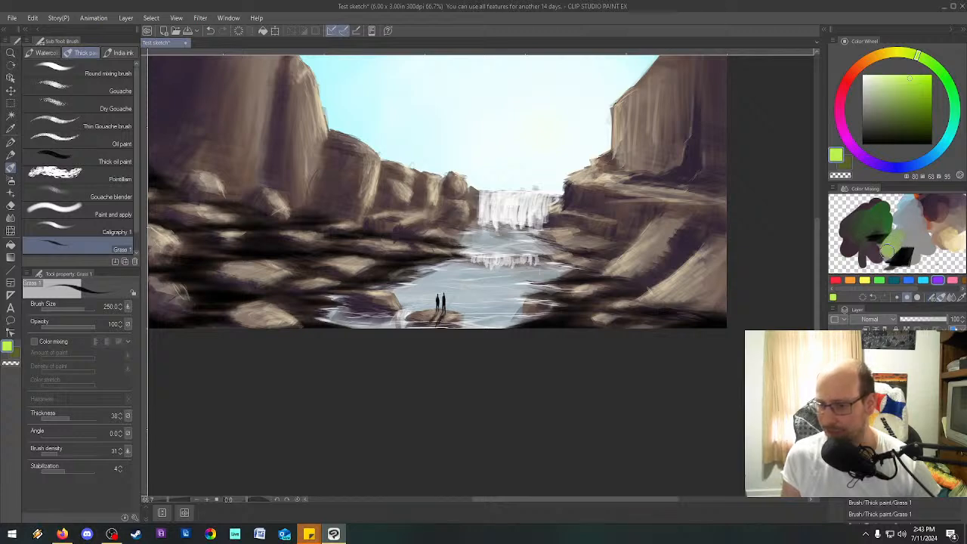
pyautogui.moveTo(873, 236); pyautogui.dragTo(899, 243)
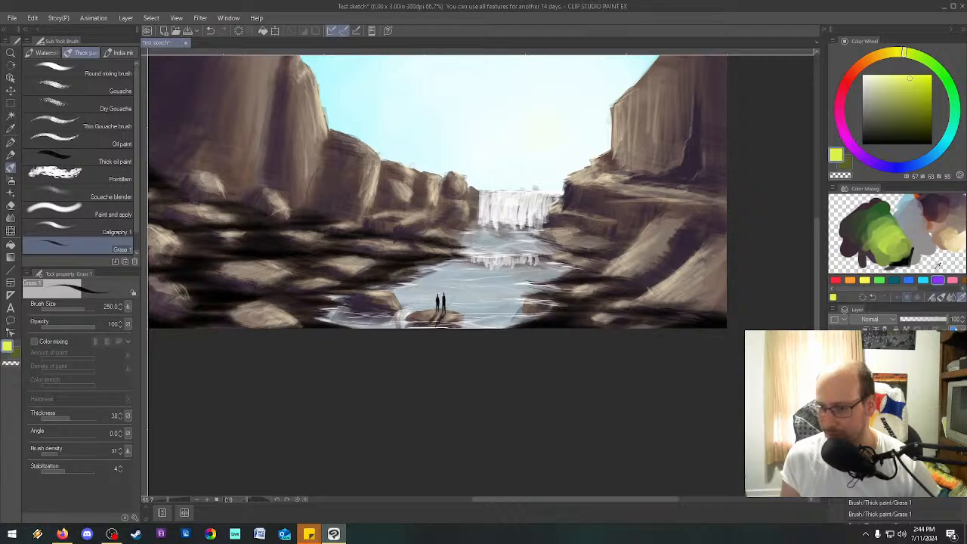
pyautogui.click(889, 239)
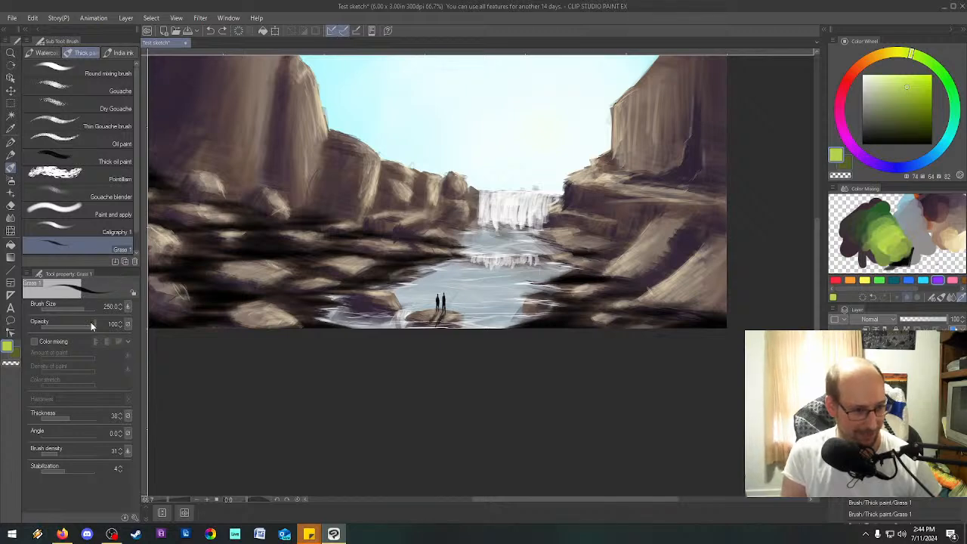
# Examine the detailed settings of the Grass 1 brush, including its ink, brush size, dual brush shape and stroke options.
pyautogui.click(135, 518)
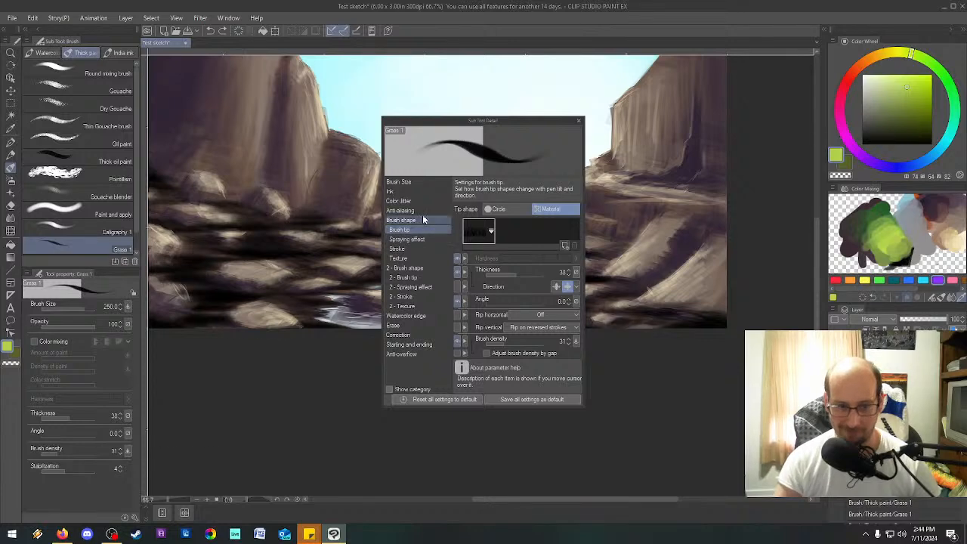
pyautogui.click(402, 194)
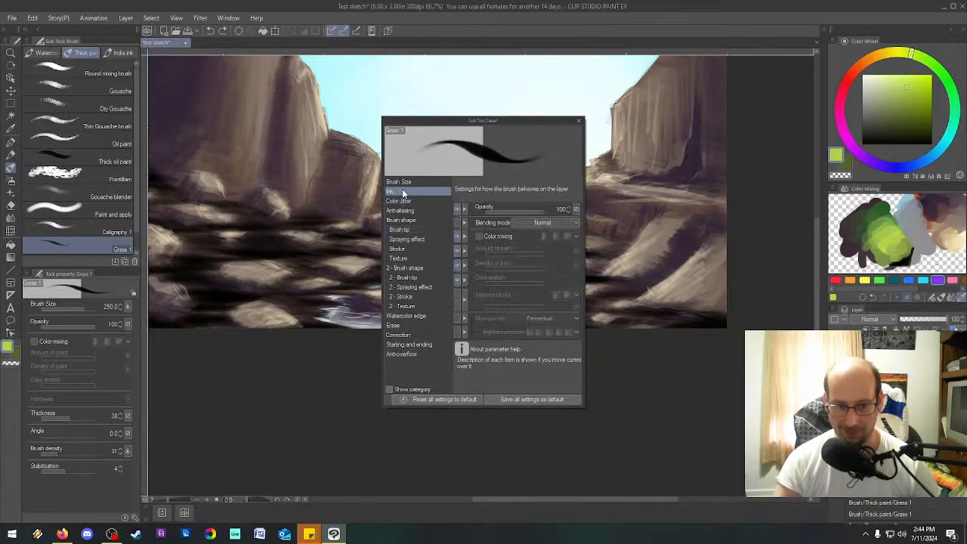
pyautogui.moveTo(474, 236)
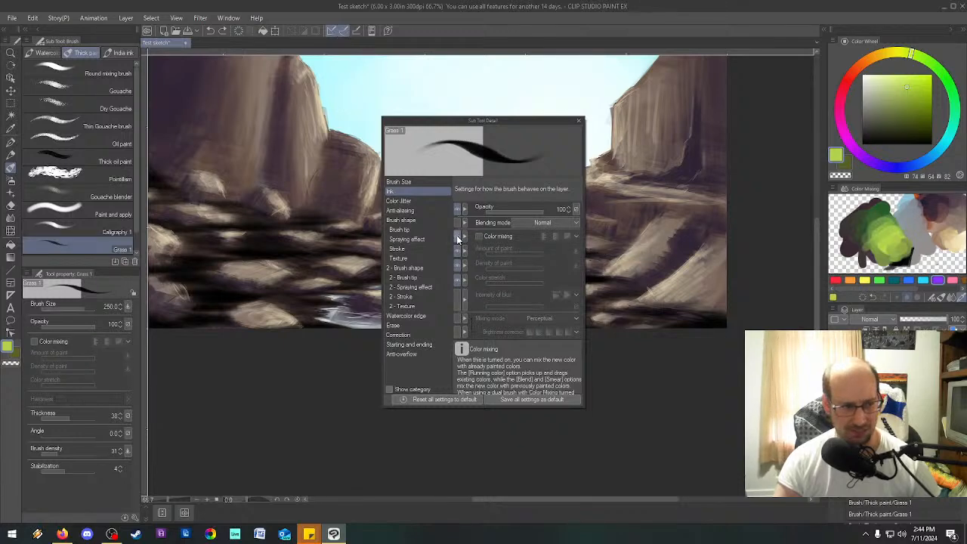
pyautogui.click(411, 181)
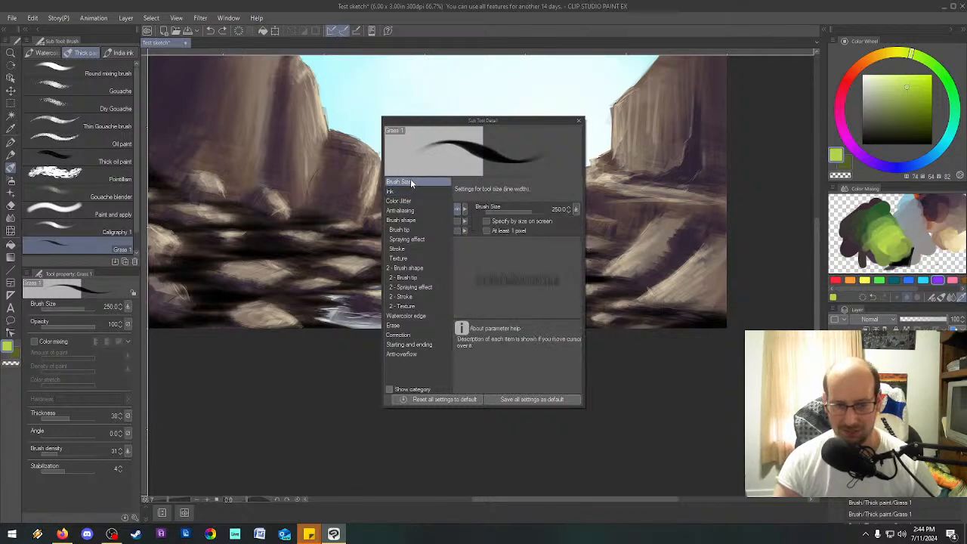
pyautogui.click(405, 192)
pyautogui.moveTo(541, 304)
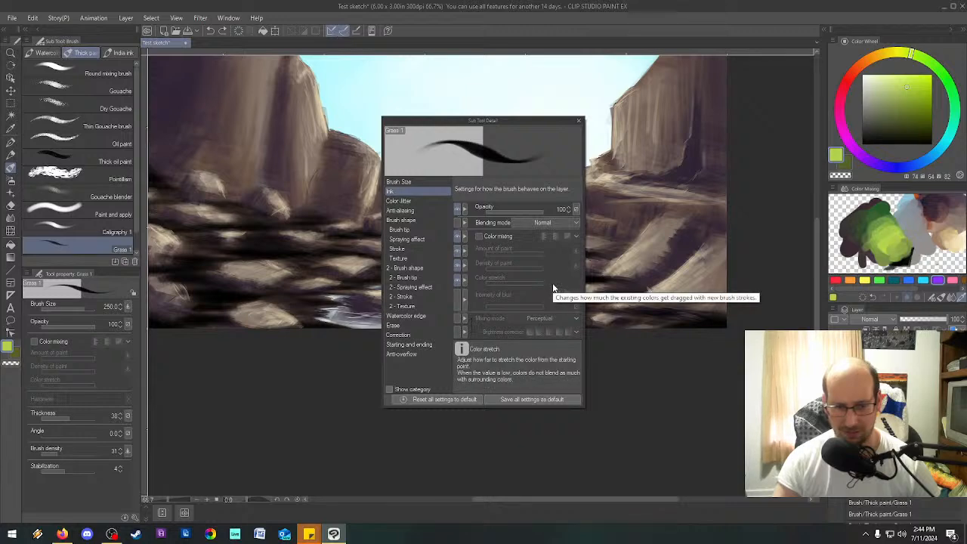
pyautogui.click(427, 277)
pyautogui.click(428, 269)
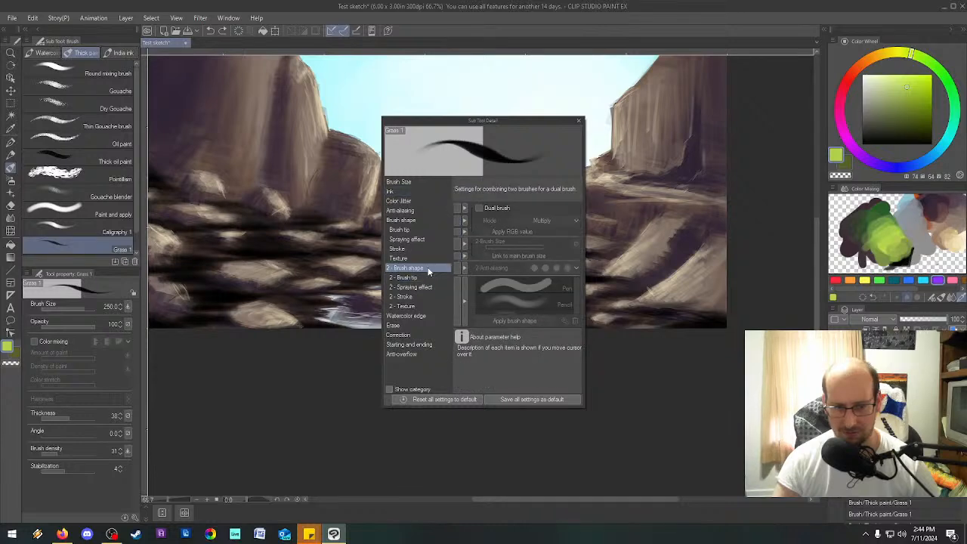
pyautogui.click(408, 249)
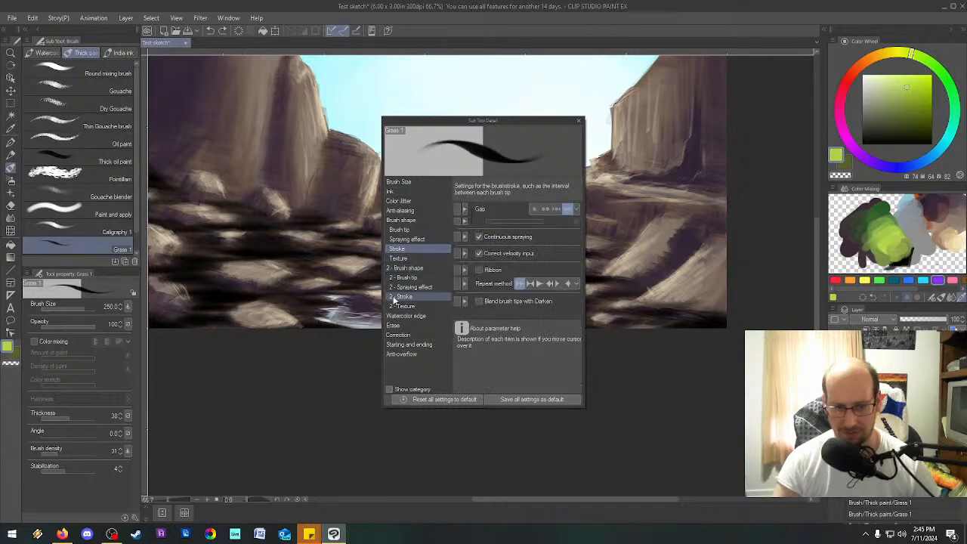
# Raise the brush density in Grass 1's brush tip settings to 65.
pyautogui.click(406, 229)
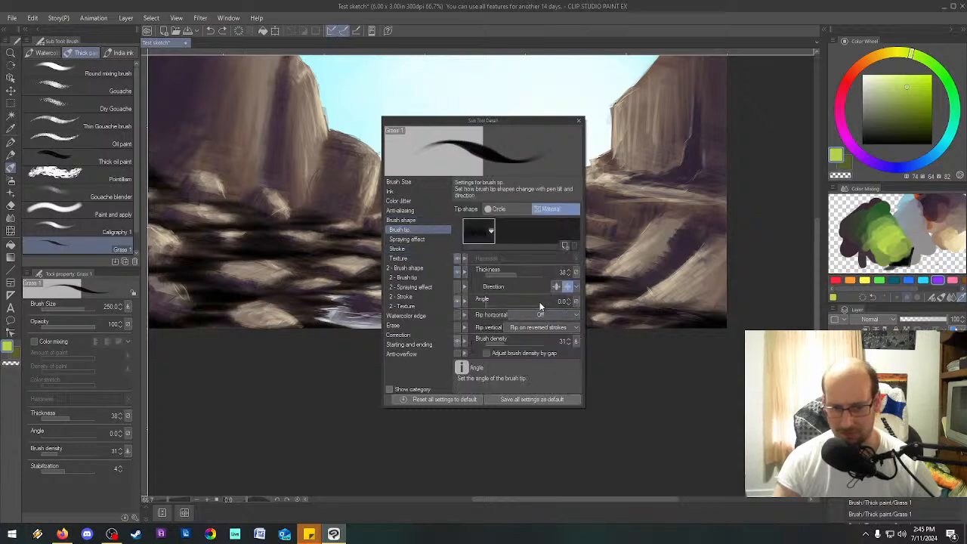
pyautogui.click(518, 347)
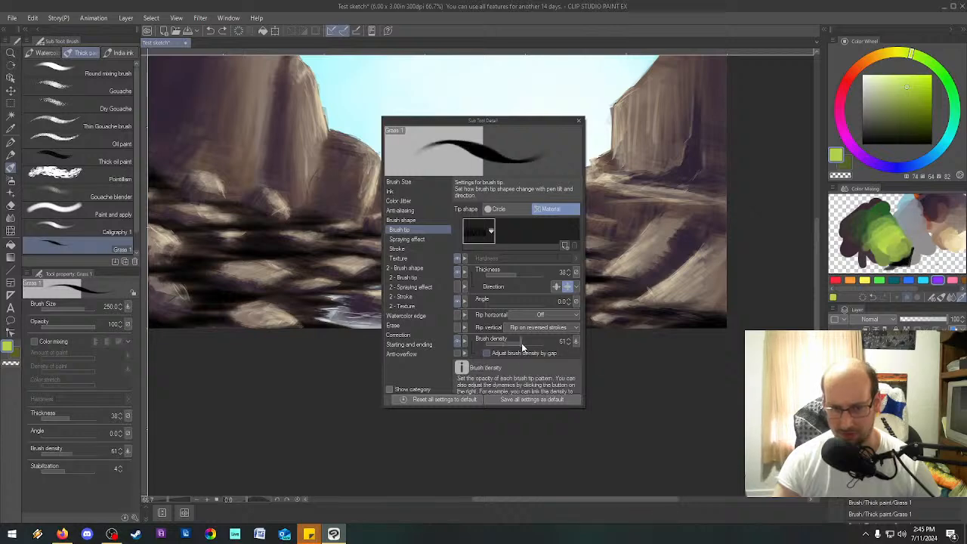
pyautogui.moveTo(489, 343); pyautogui.dragTo(522, 345)
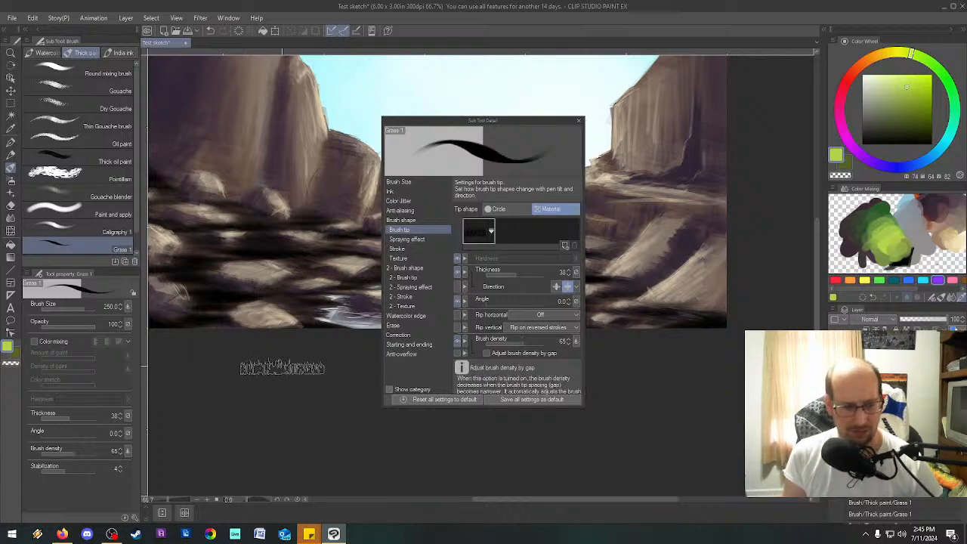
# Compare the Circle and Material tip shapes for Grass 1, keep Material, and close the detailed brush settings.
pyautogui.click(512, 214)
pyautogui.click(550, 208)
pyautogui.click(503, 210)
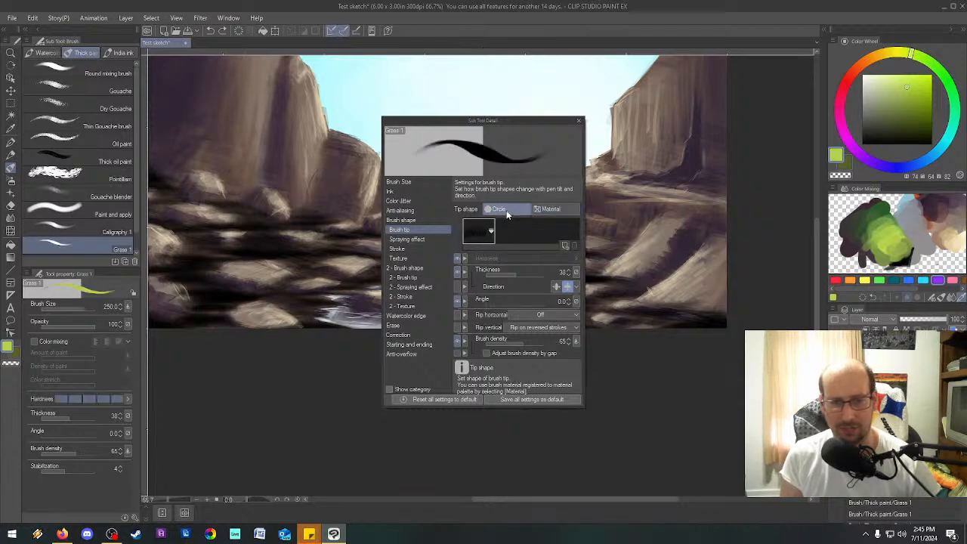
pyautogui.click(549, 211)
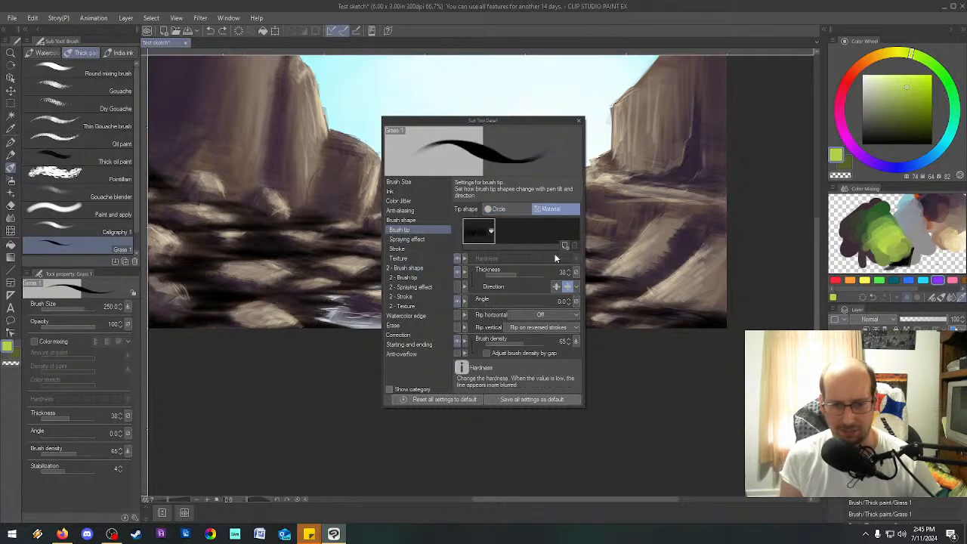
pyautogui.click(497, 210)
pyautogui.click(556, 209)
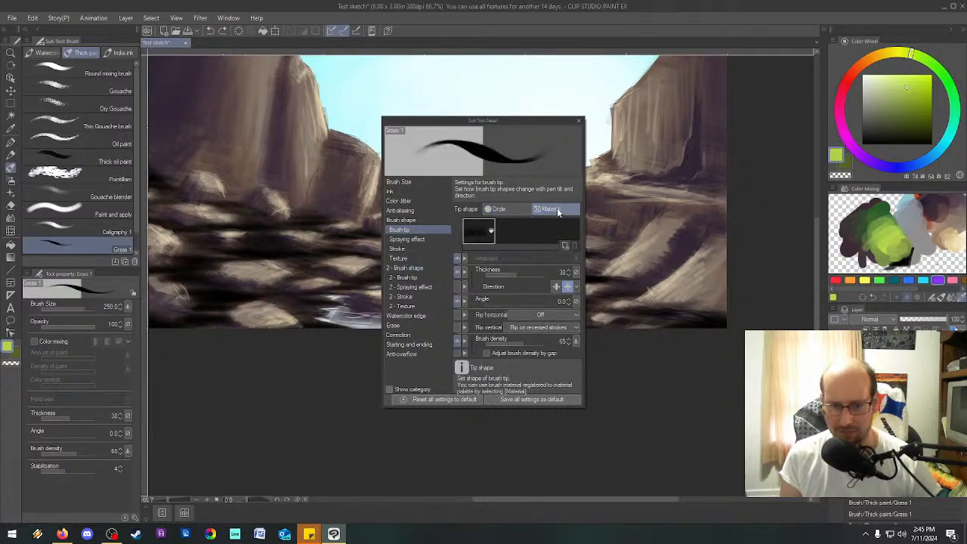
pyautogui.rightClick(466, 260)
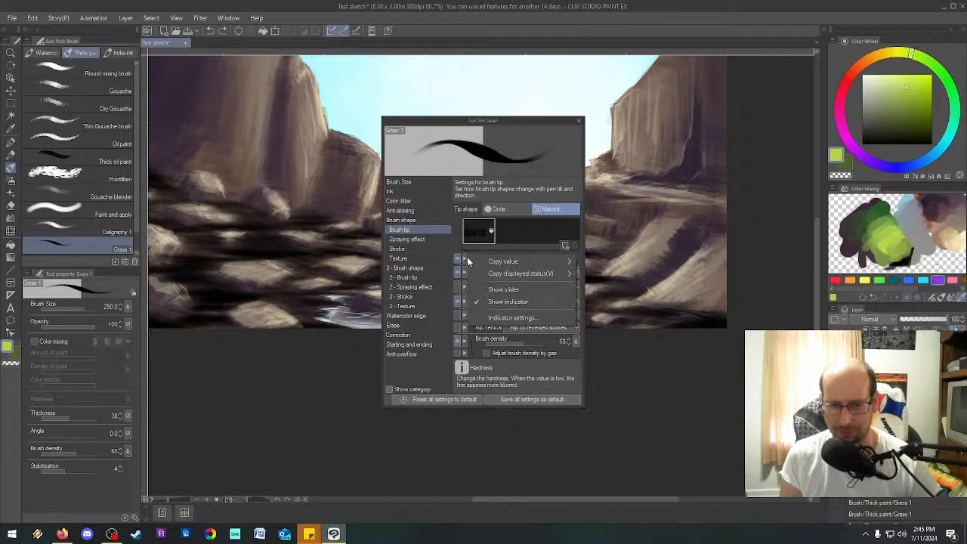
pyautogui.click(465, 261)
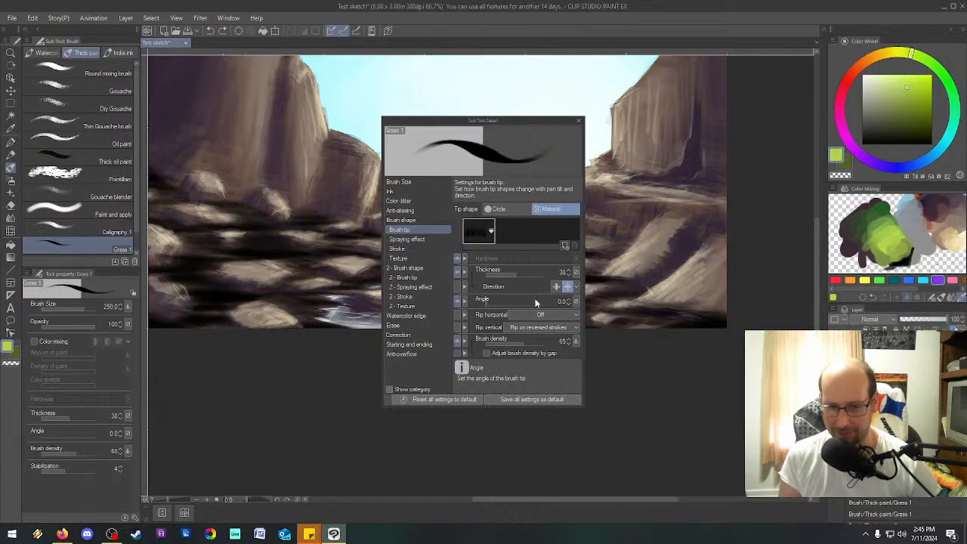
pyautogui.click(505, 210)
pyautogui.click(550, 209)
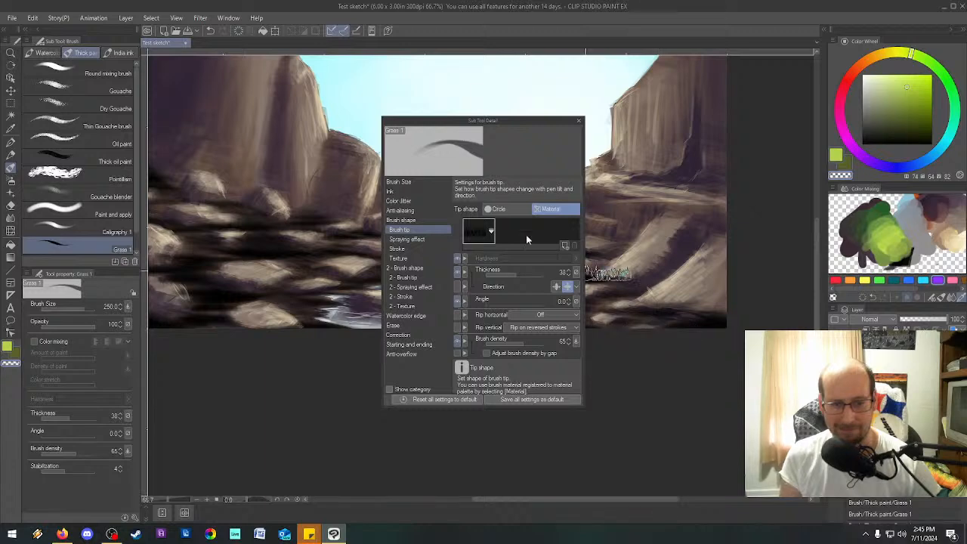
pyautogui.click(497, 209)
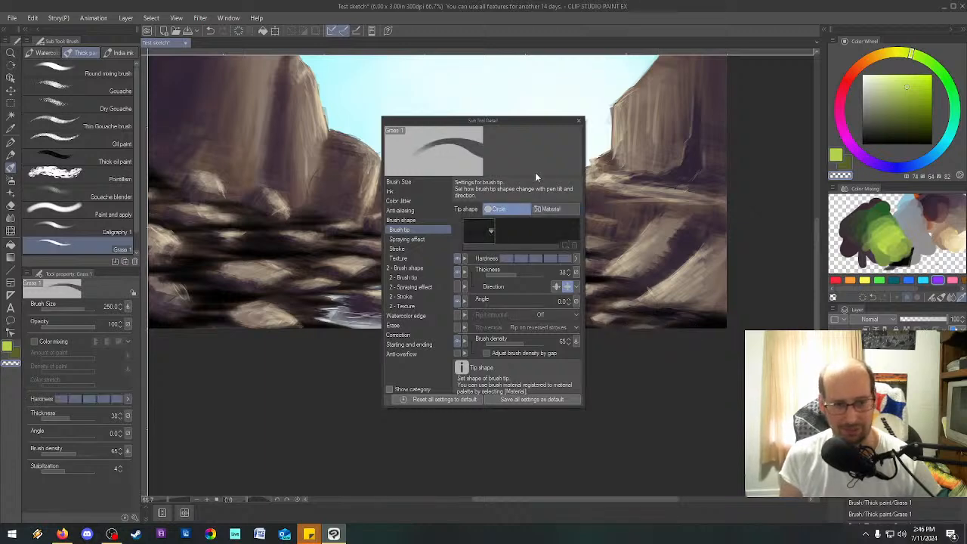
pyautogui.click(550, 209)
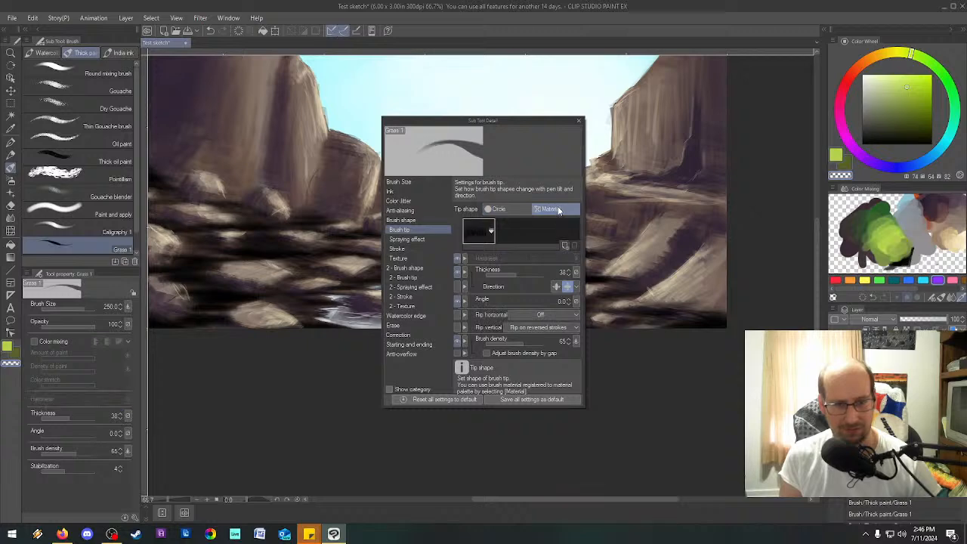
pyautogui.click(578, 121)
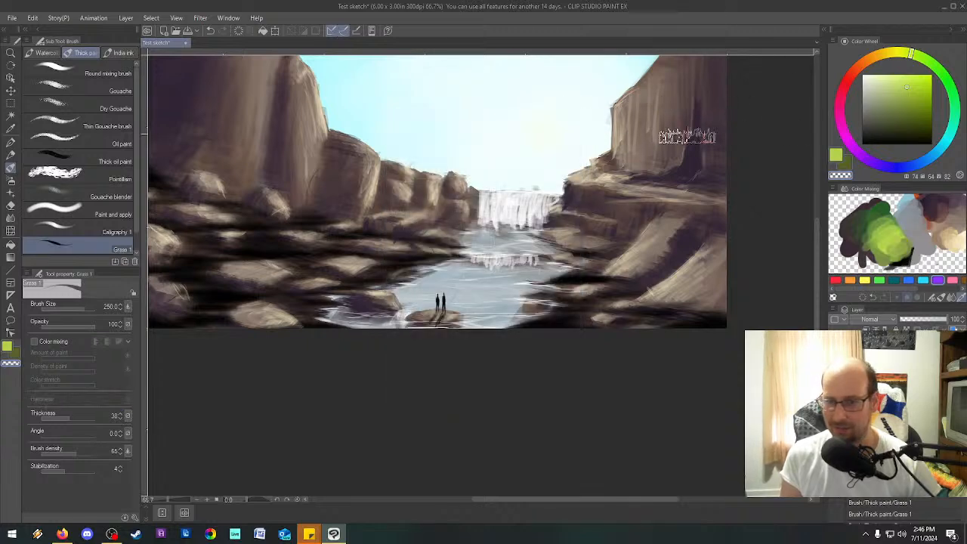
# Switch from transparent to the light green main color and turn on color mixing for Grass 1 in Blend mode.
pyautogui.click(838, 155)
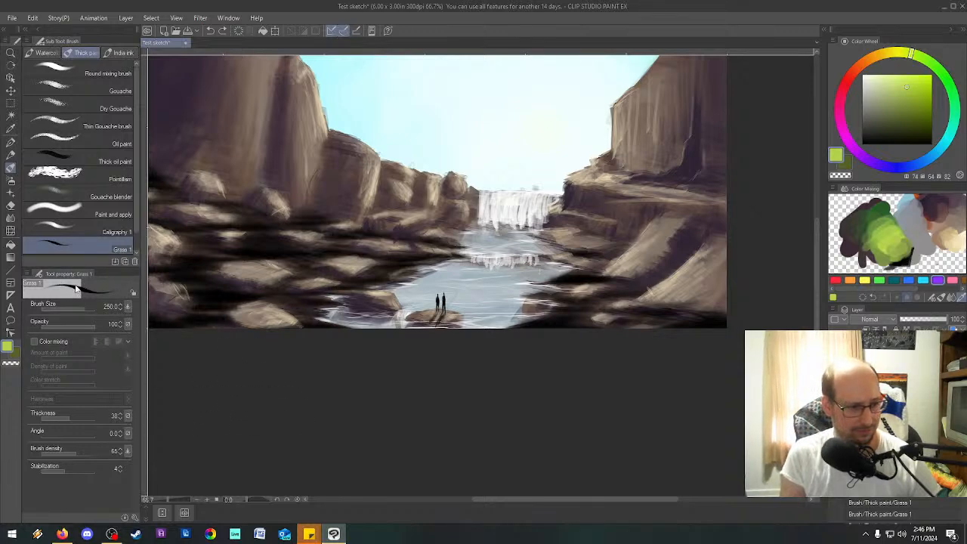
pyautogui.click(34, 342)
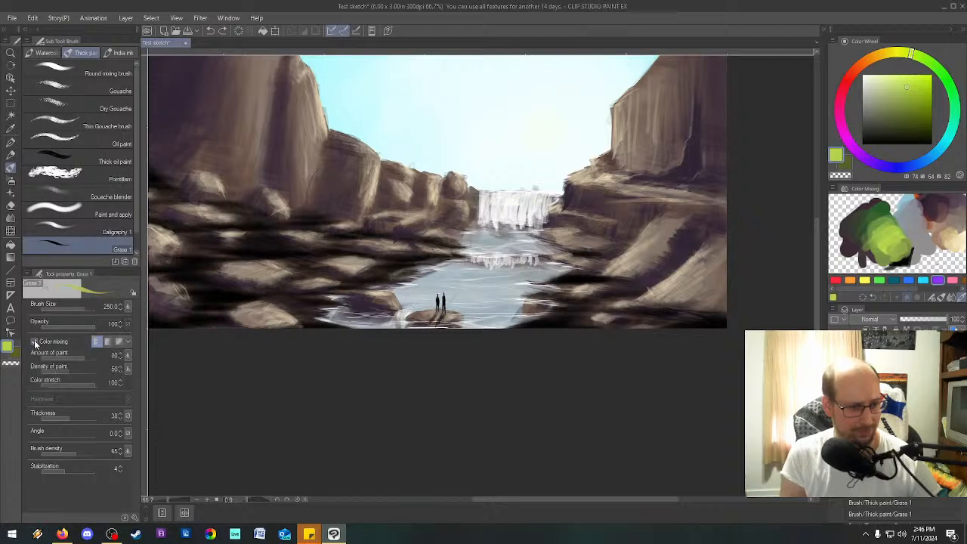
pyautogui.moveTo(647, 290); pyautogui.dragTo(567, 273)
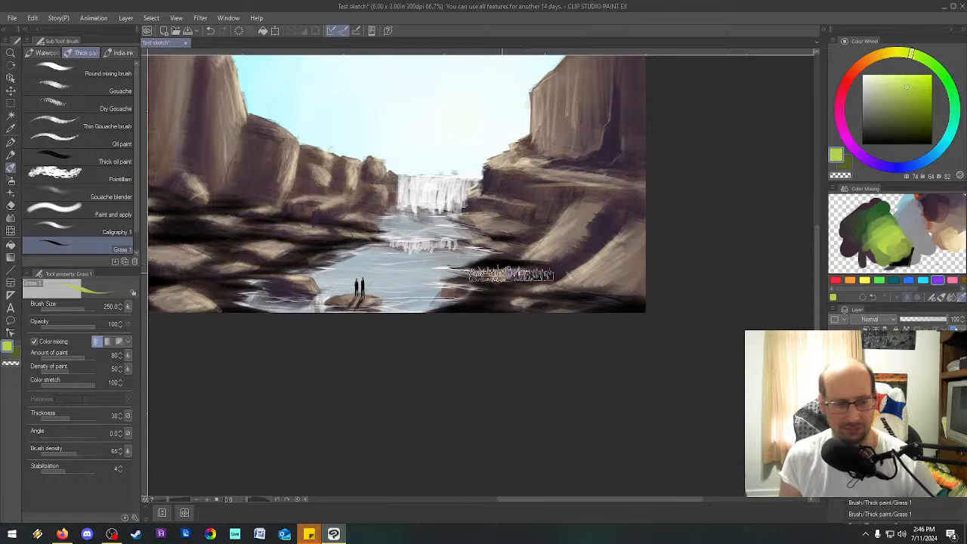
pyautogui.click(34, 342)
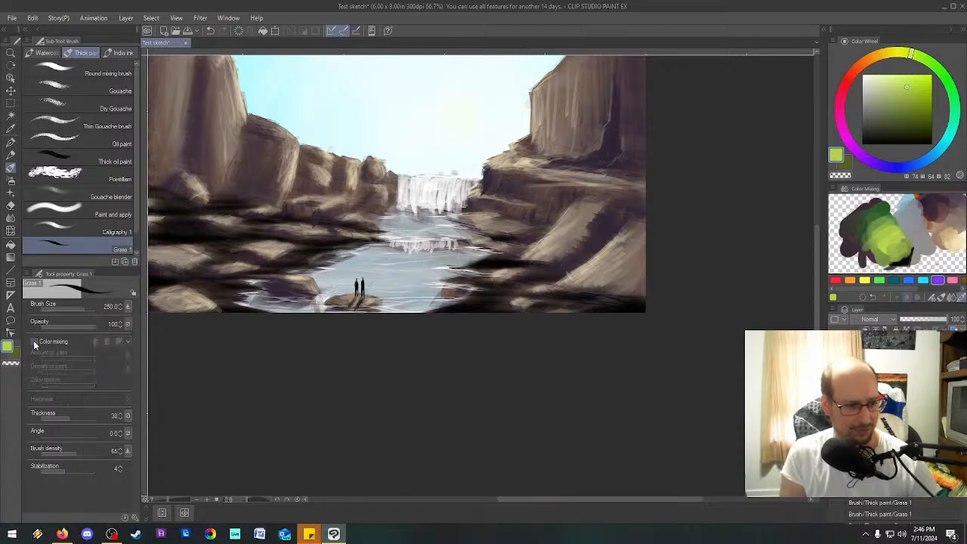
pyautogui.click(34, 343)
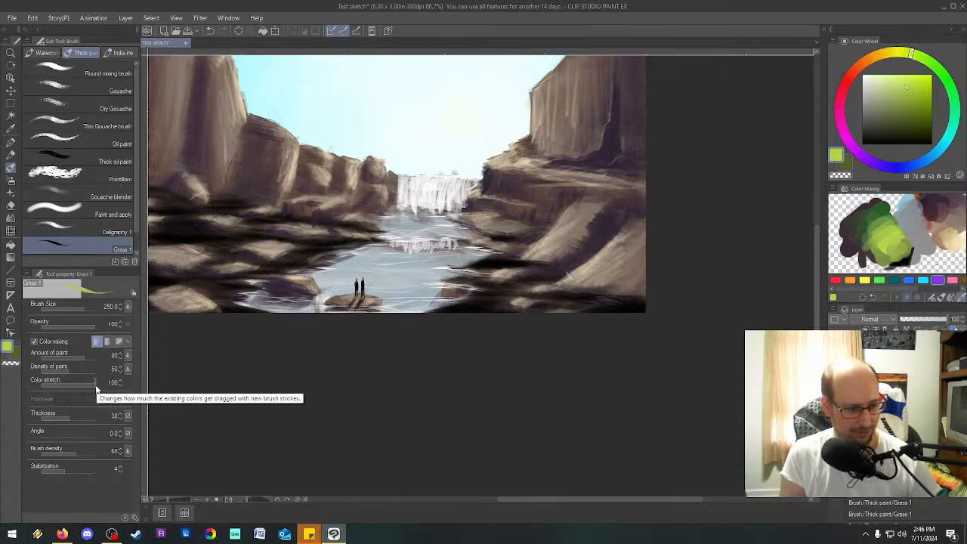
pyautogui.click(127, 340)
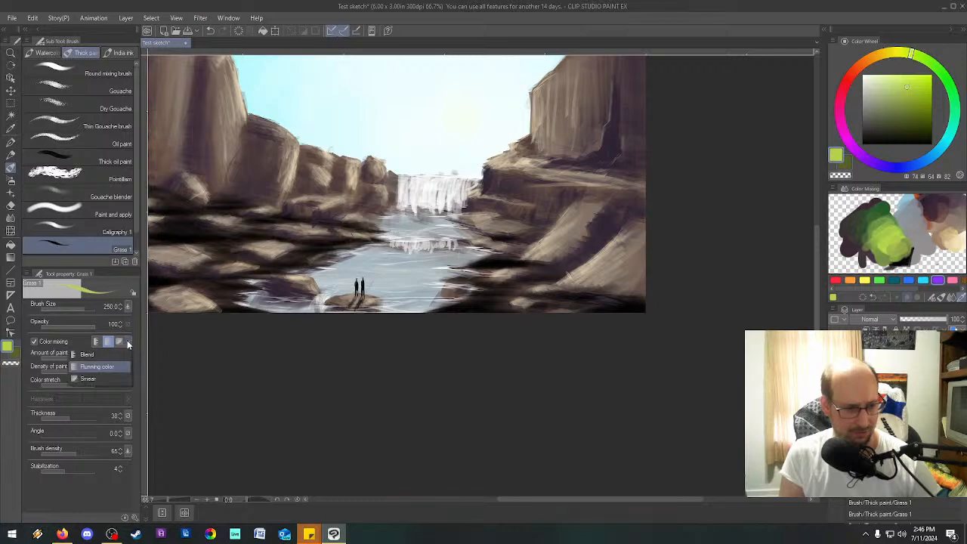
pyautogui.click(84, 355)
# Sample a light green of hue 73 from the color mixing palette and dab it on the palette's lower right.
pyautogui.click(920, 257)
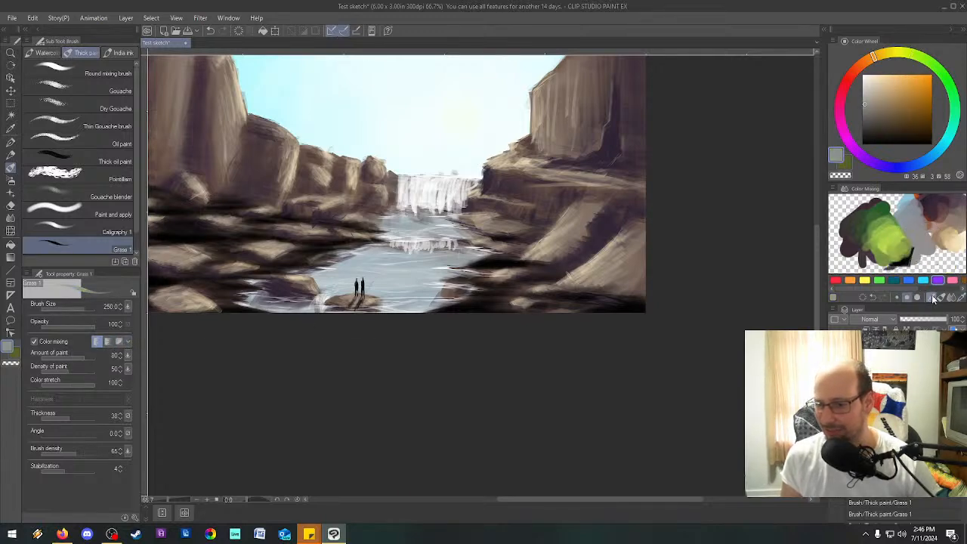
pyautogui.moveTo(957, 302); pyautogui.dragTo(957, 301)
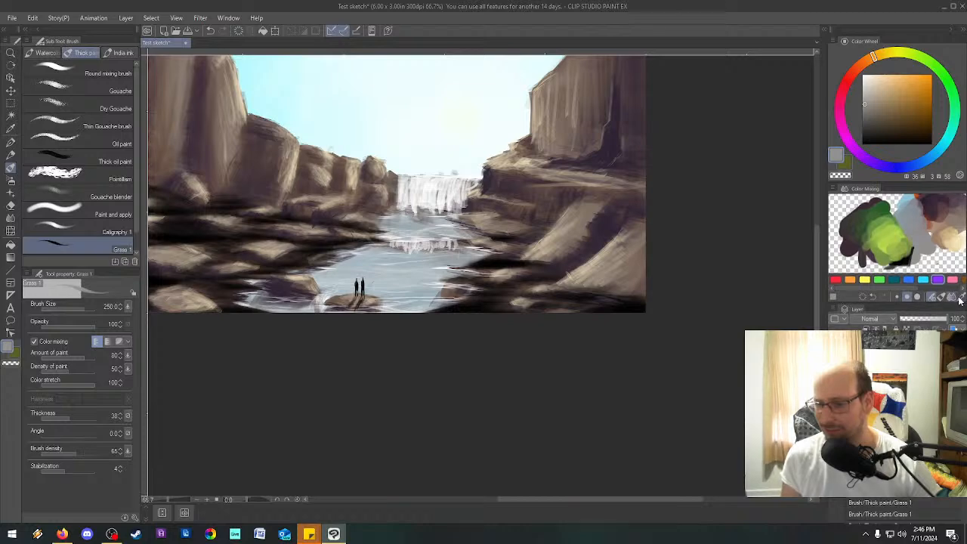
pyautogui.moveTo(892, 235); pyautogui.dragTo(896, 250)
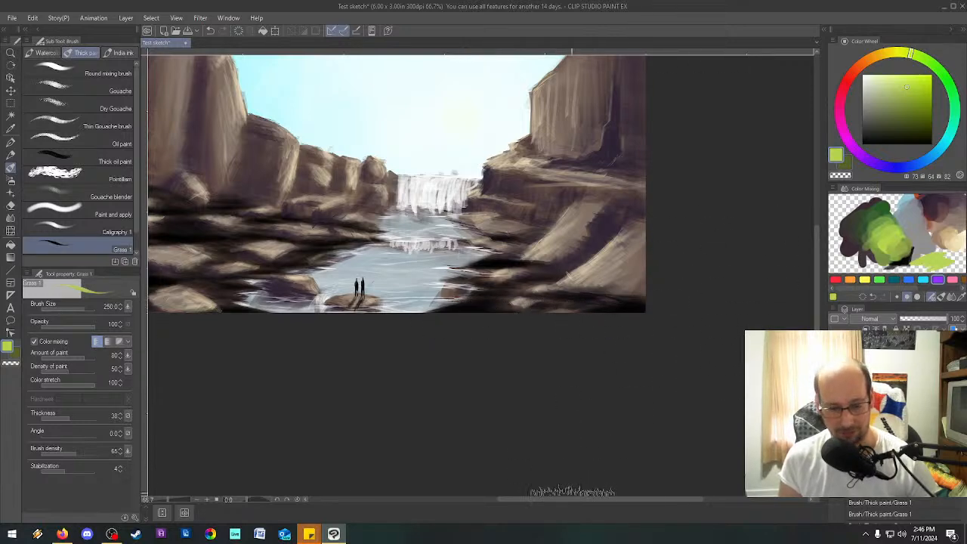
# Try a light green grass stroke with color mixing on over the right bank beside the water, and undo it.
pyautogui.moveTo(572, 499); pyautogui.dragTo(536, 492)
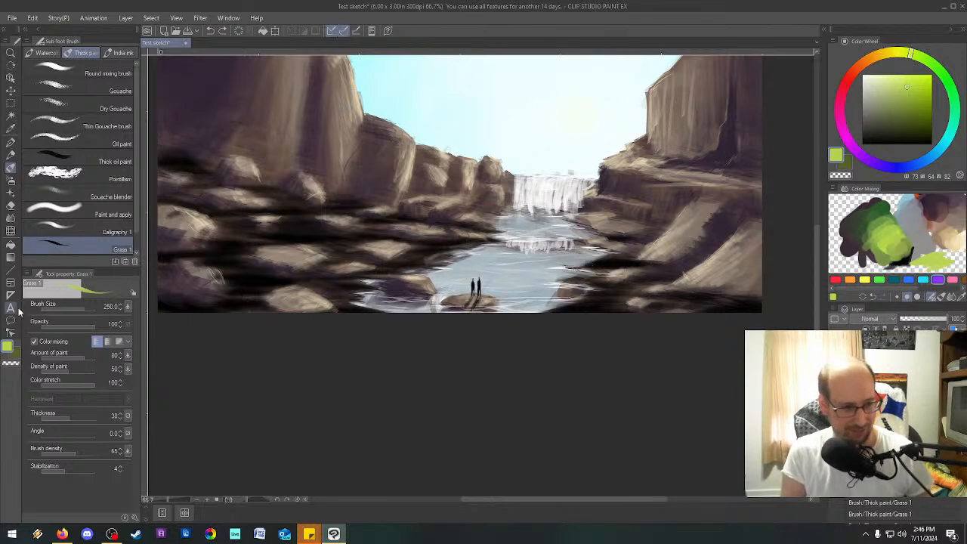
pyautogui.click(34, 341)
pyautogui.click(34, 342)
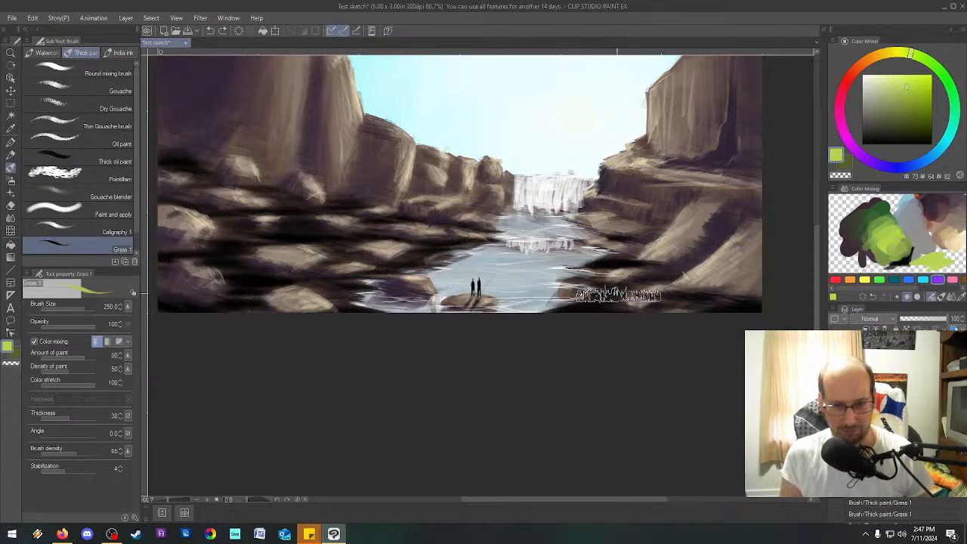
pyautogui.moveTo(598, 267); pyautogui.dragTo(613, 262)
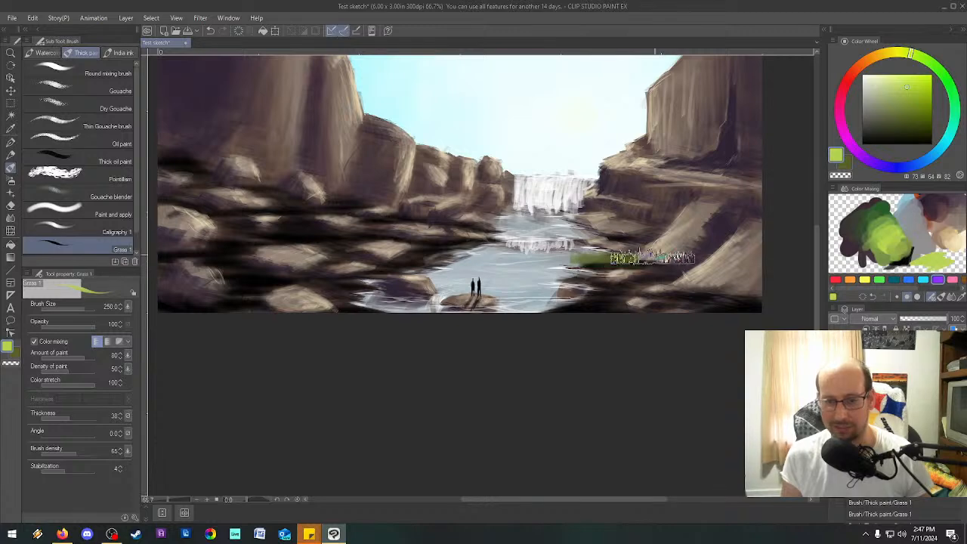
pyautogui.hotkey('ctrl', 'z')
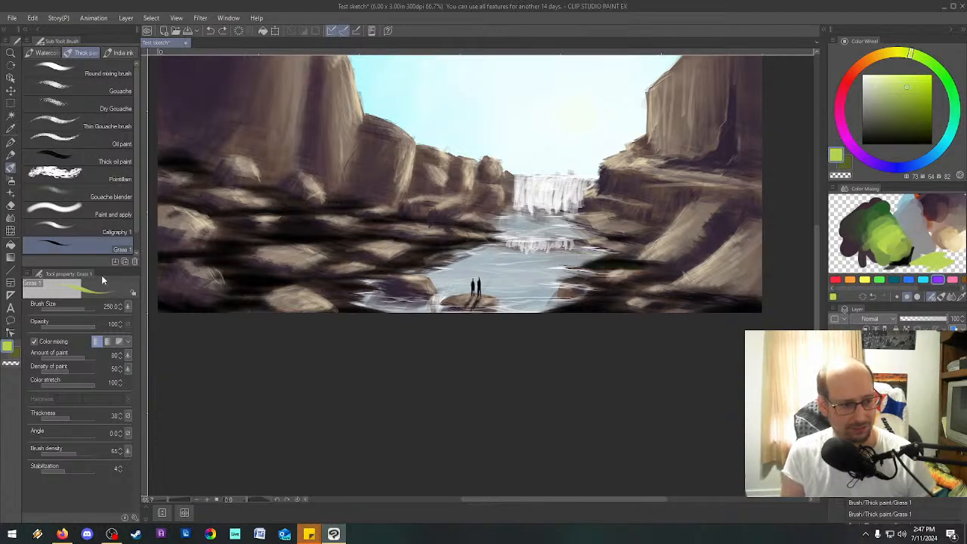
# Turn off color mixing for the Grass 1 brush.
pyautogui.click(34, 342)
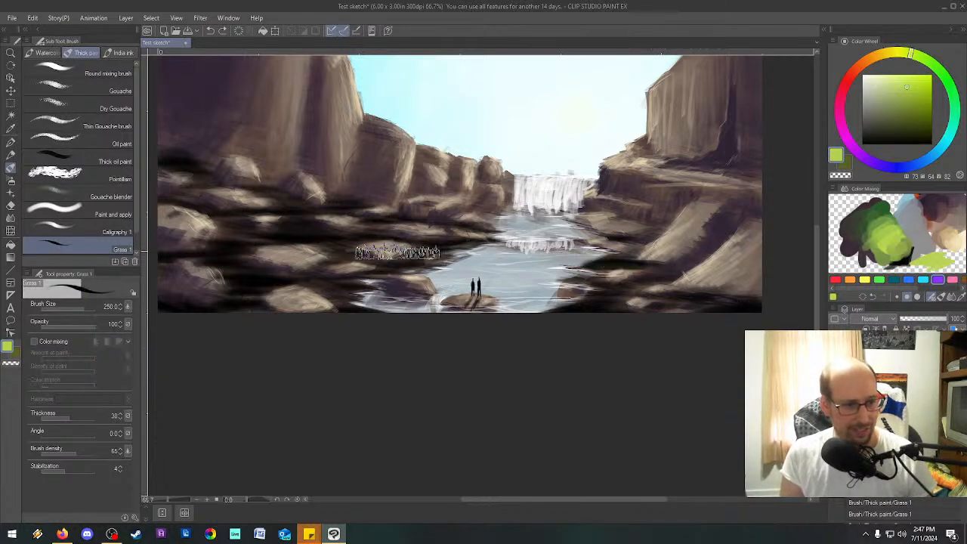
pyautogui.click(34, 341)
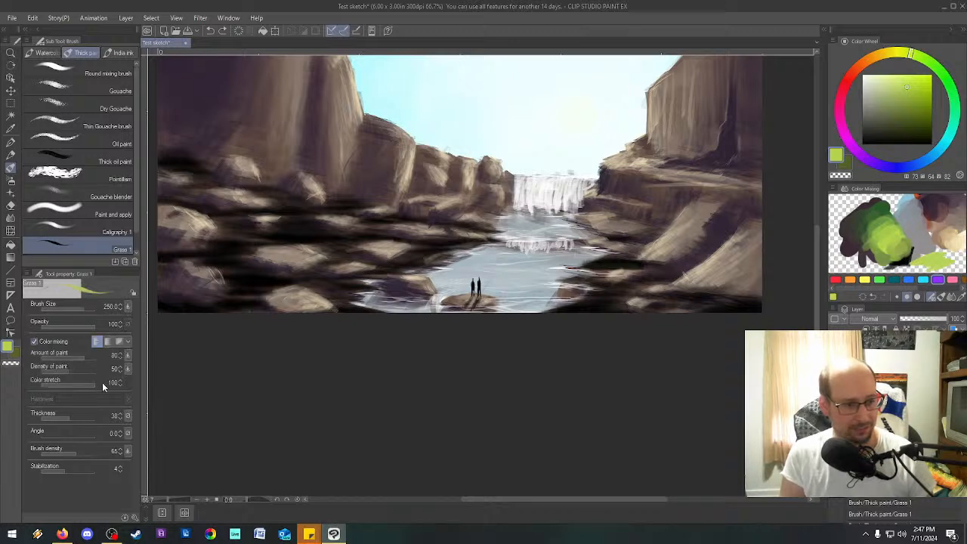
pyautogui.click(34, 342)
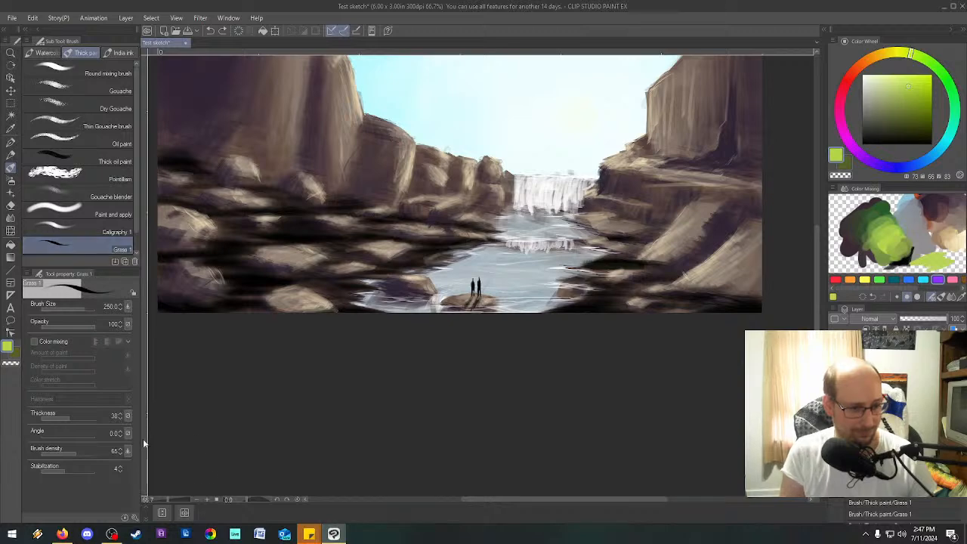
# Add the created material Grass 1 as a second brush tip in the Grass 1 brush's tip settings.
pyautogui.click(135, 519)
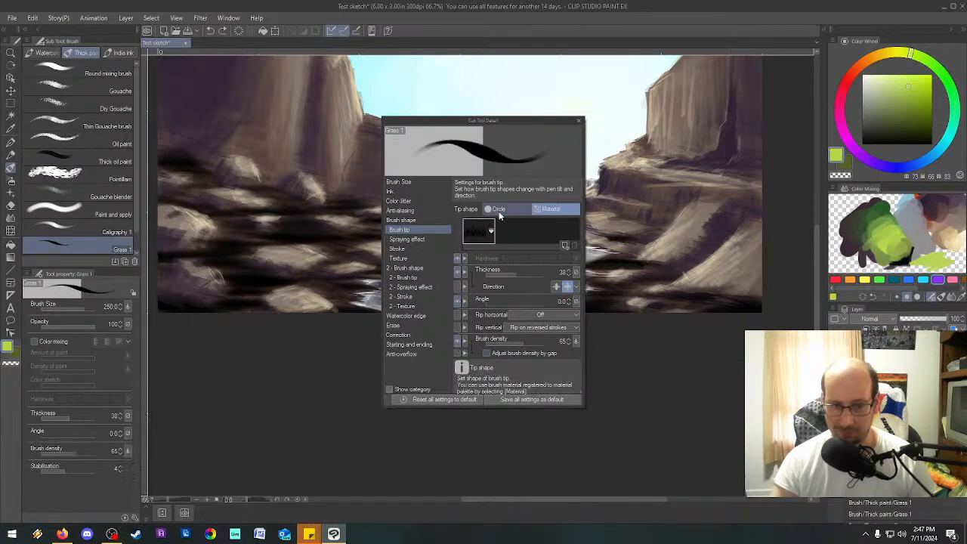
pyautogui.click(563, 245)
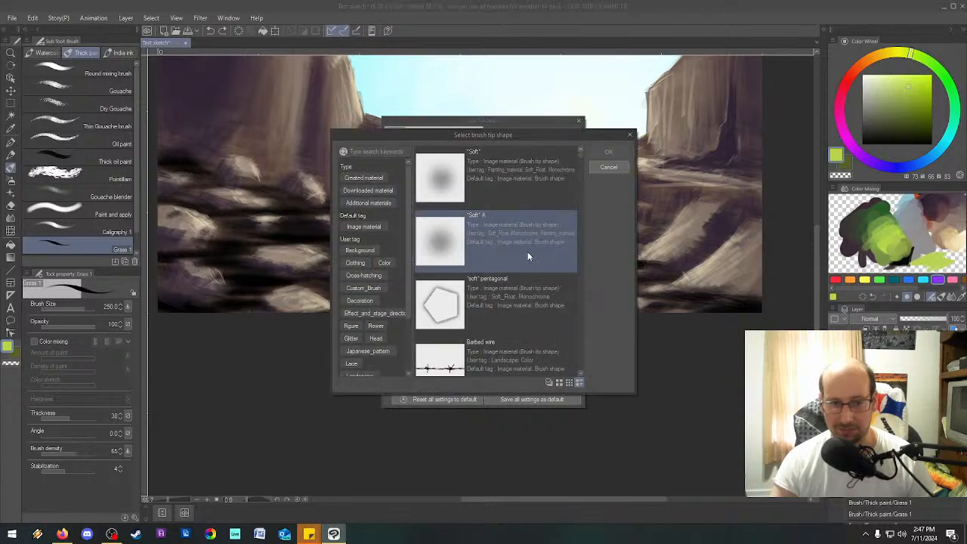
pyautogui.click(361, 175)
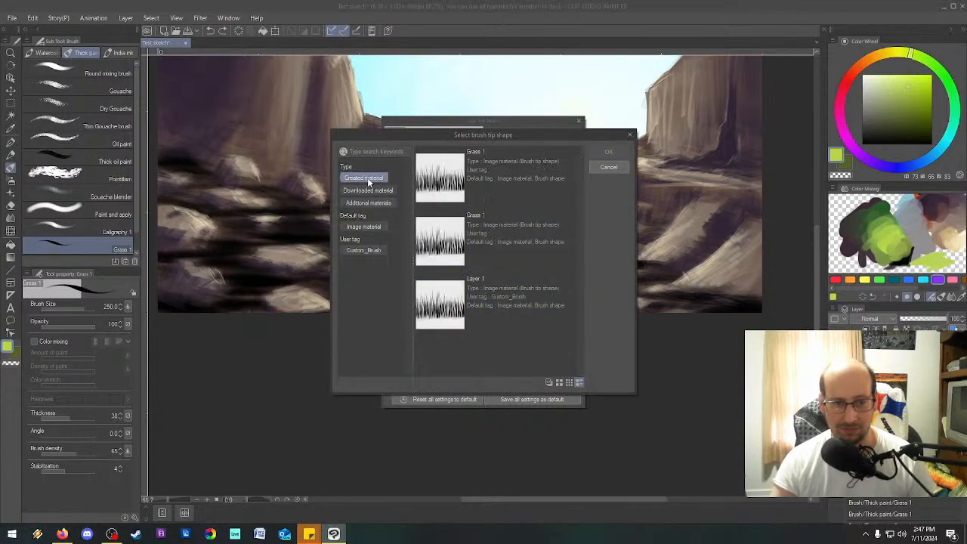
pyautogui.click(534, 250)
pyautogui.doubleClick(534, 255)
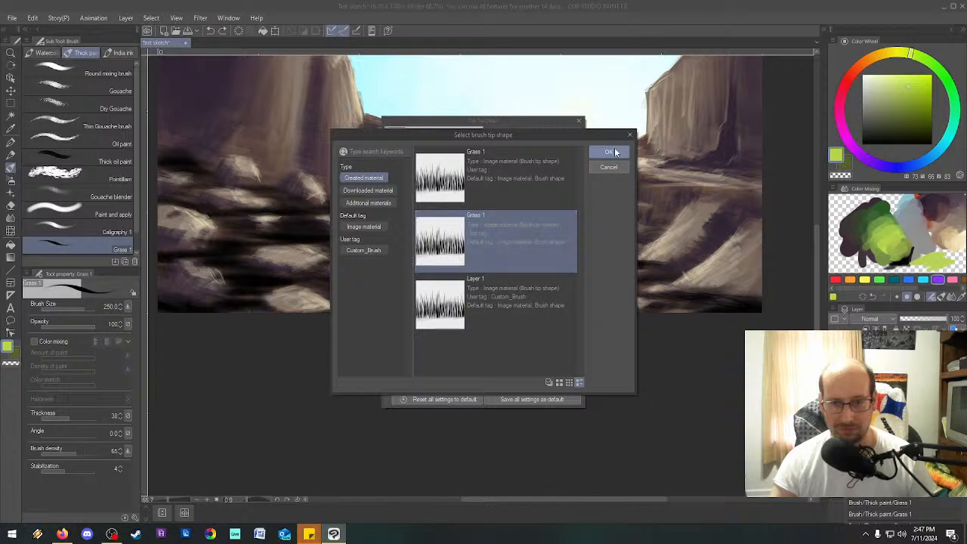
pyautogui.click(495, 238)
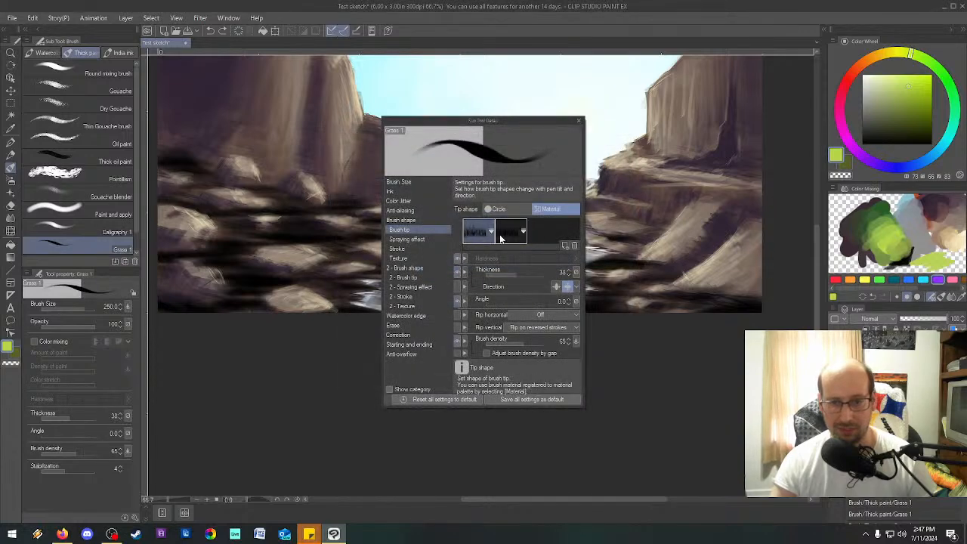
# Cancel choosing a replacement tip shape and remove the second brush tip from Grass 1.
pyautogui.doubleClick(520, 240)
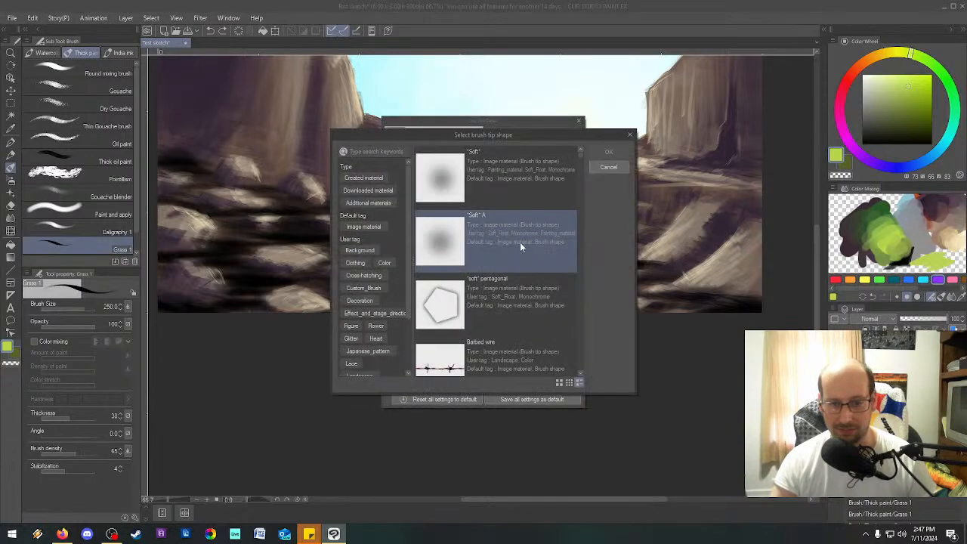
pyautogui.click(610, 169)
pyautogui.click(572, 247)
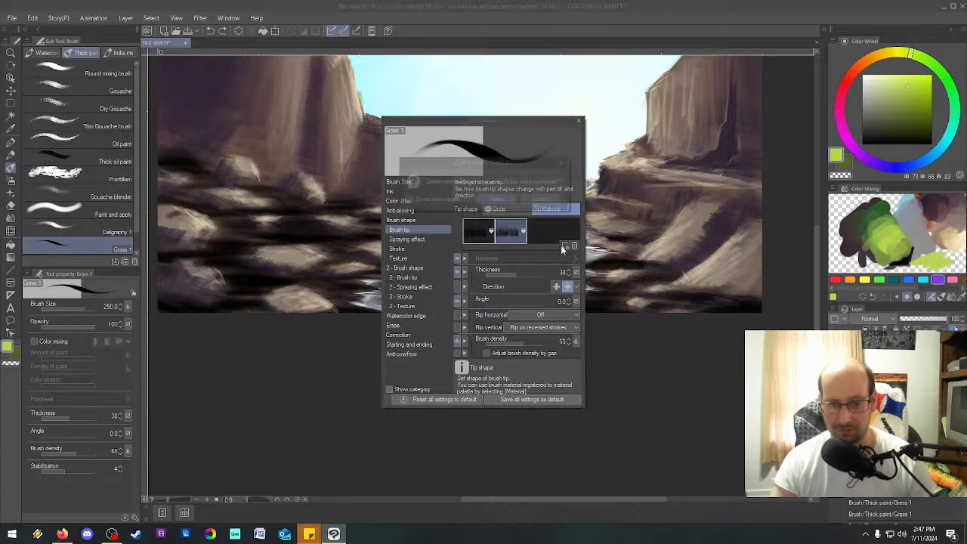
pyautogui.click(499, 201)
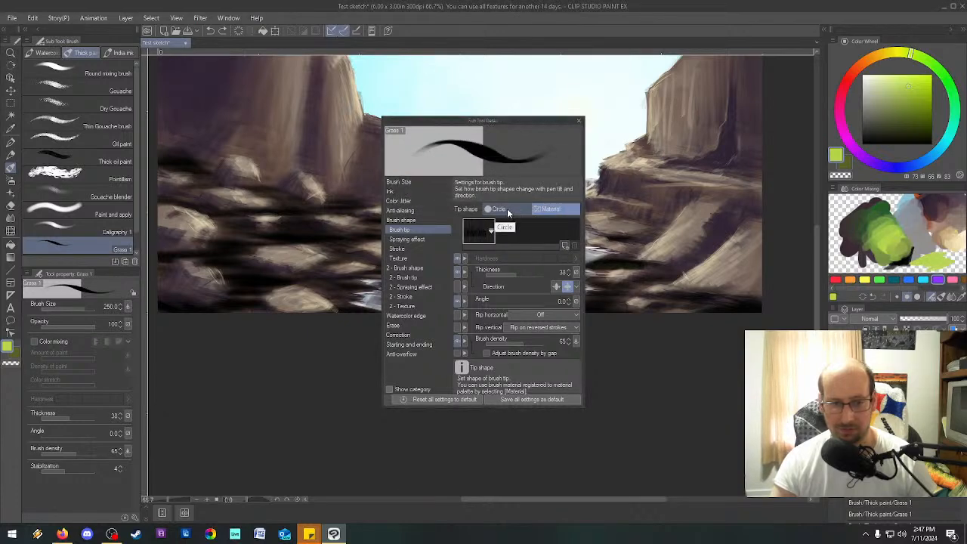
# Try the Circle tip shape for Grass 1 and switch back to the Material tip.
pyautogui.click(506, 211)
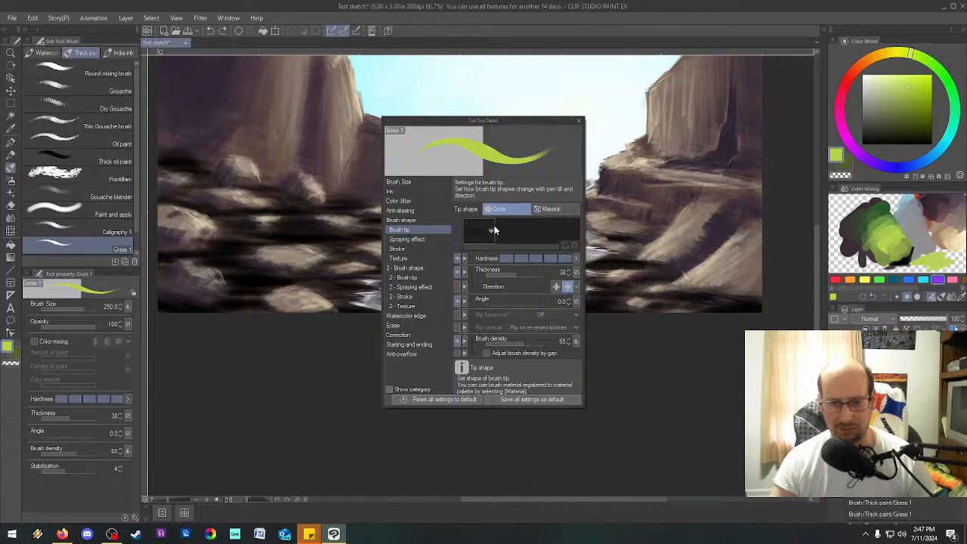
pyautogui.click(546, 209)
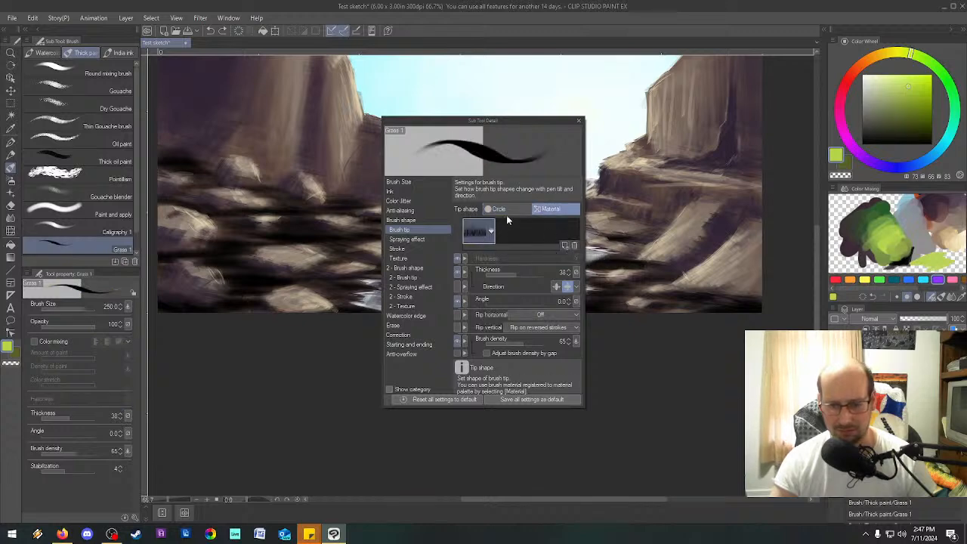
pyautogui.click(508, 211)
pyautogui.click(553, 210)
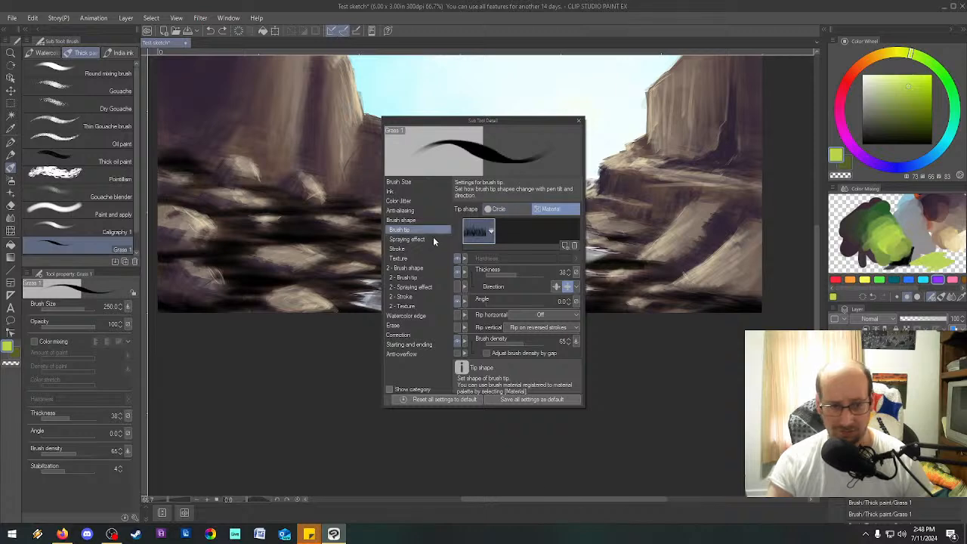
# Look through the Color Jitter, Ink and Brush Size settings of Grass 1, toggling the tool property display of color mixing off and on.
pyautogui.click(404, 202)
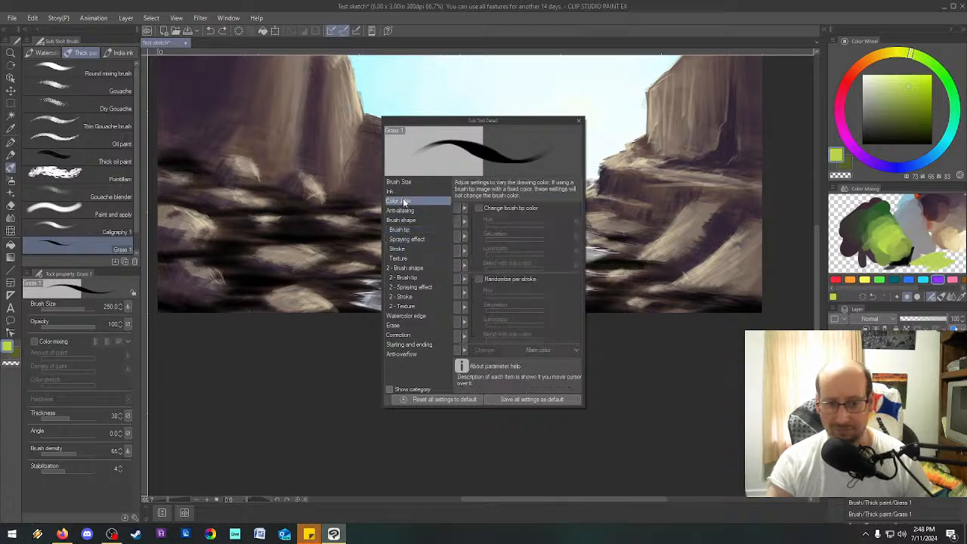
pyautogui.click(406, 191)
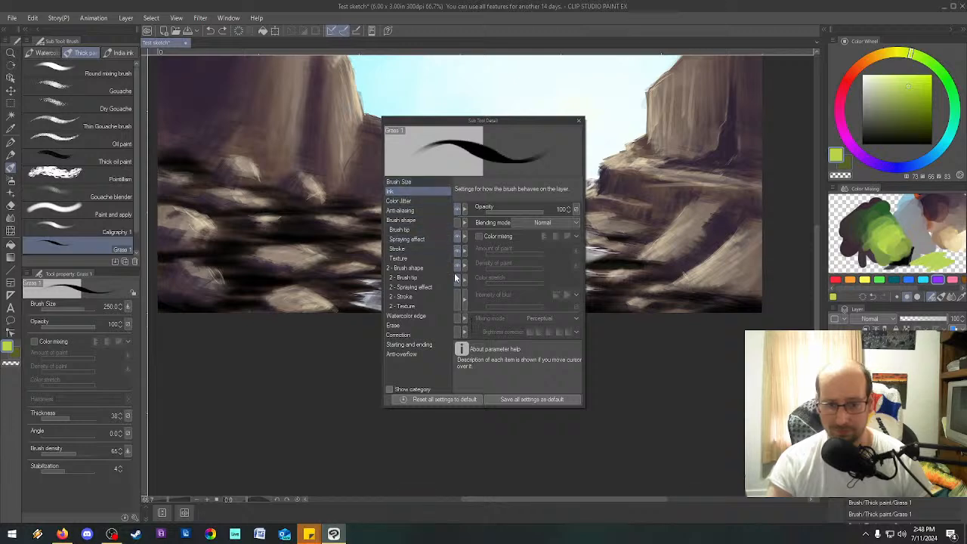
pyautogui.click(457, 237)
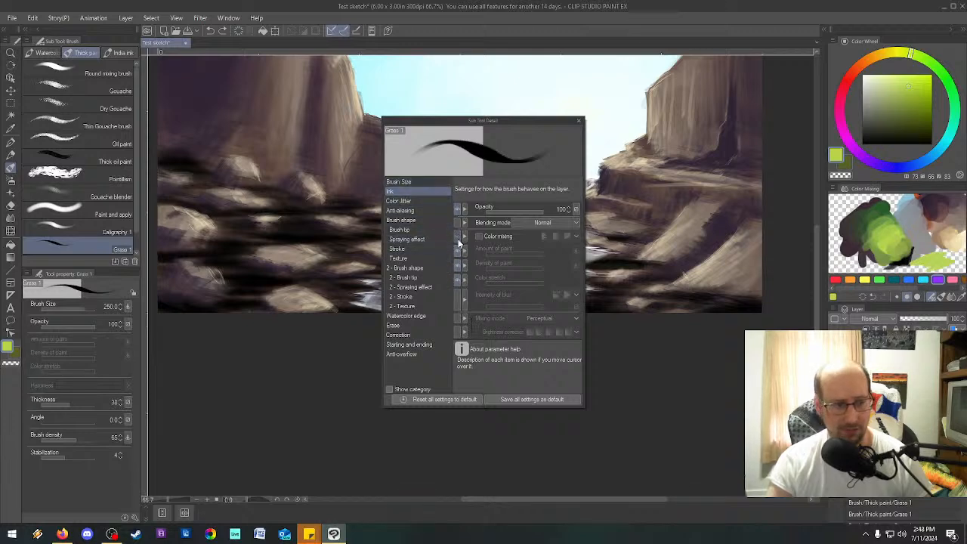
pyautogui.click(458, 237)
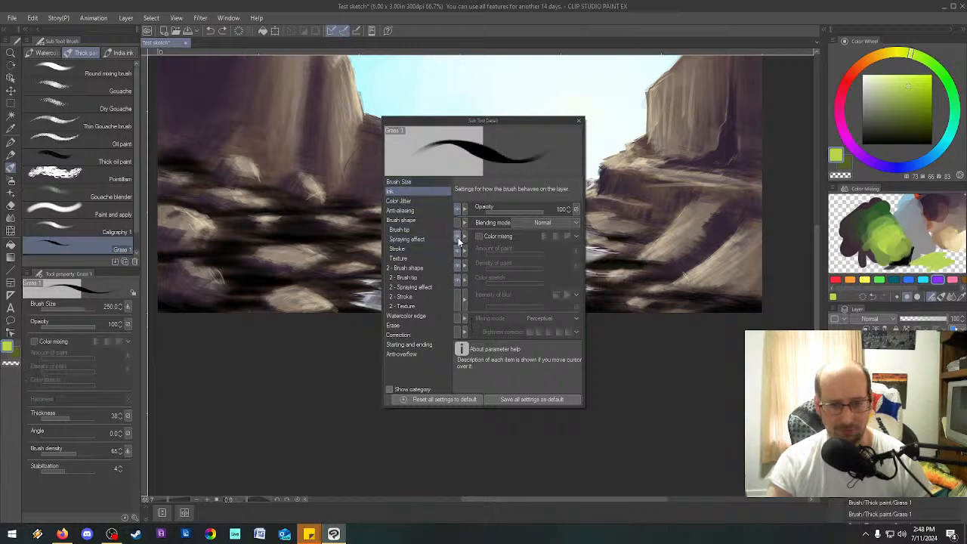
pyautogui.click(411, 181)
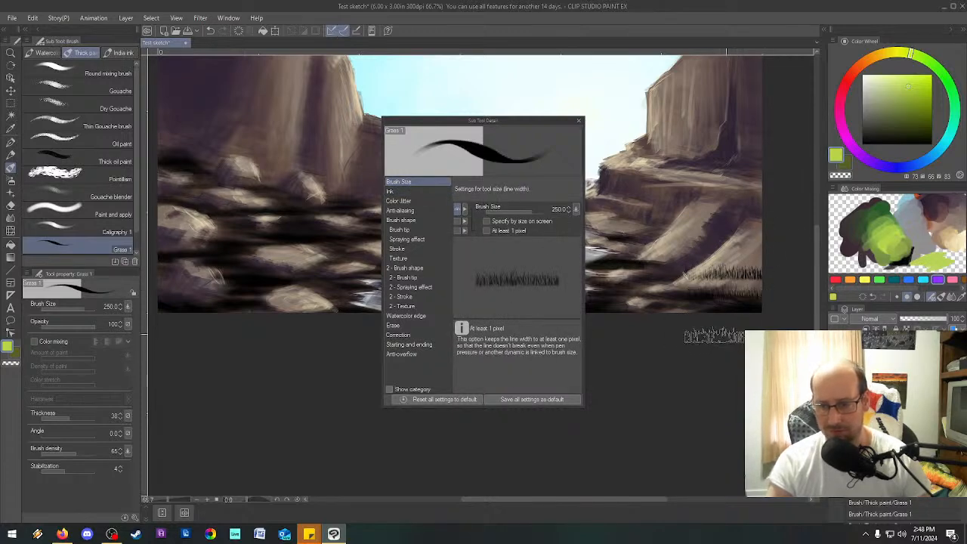
# Try a Grass 1 stroke across the lower right rocks and undo it.
pyautogui.moveTo(669, 279)
pyautogui.mouseDown()
pyautogui.moveTo(759, 277)
pyautogui.moveTo(683, 290)
pyautogui.moveTo(761, 293)
pyautogui.mouseUp()
pyautogui.hotkey('ctrl', 'z')
pyautogui.hotkey('ctrl', 'z')
pyautogui.hotkey('ctrl', 'z')
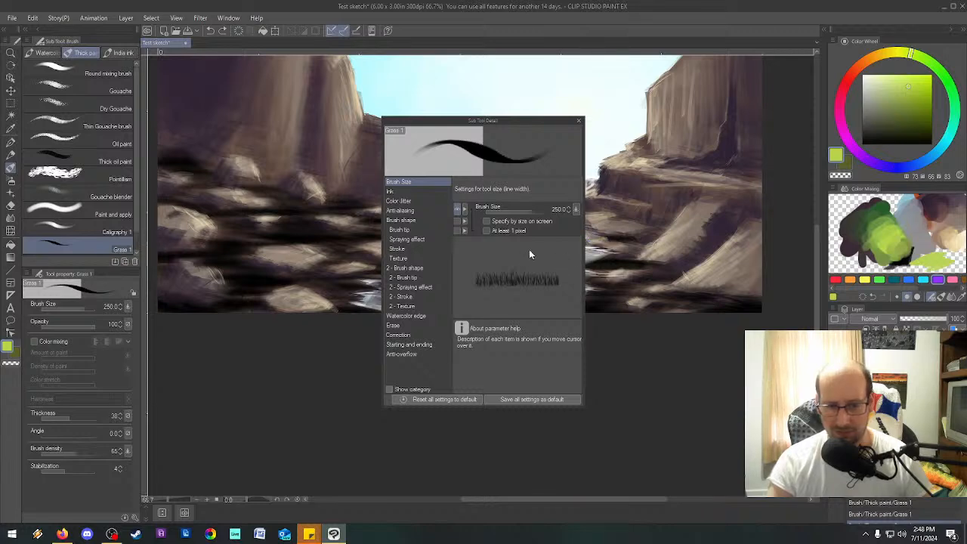
# Examine the watercolor edge, dual brush, texture, stroke and brush tip settings of Grass 1, and close the brush details.
pyautogui.click(405, 316)
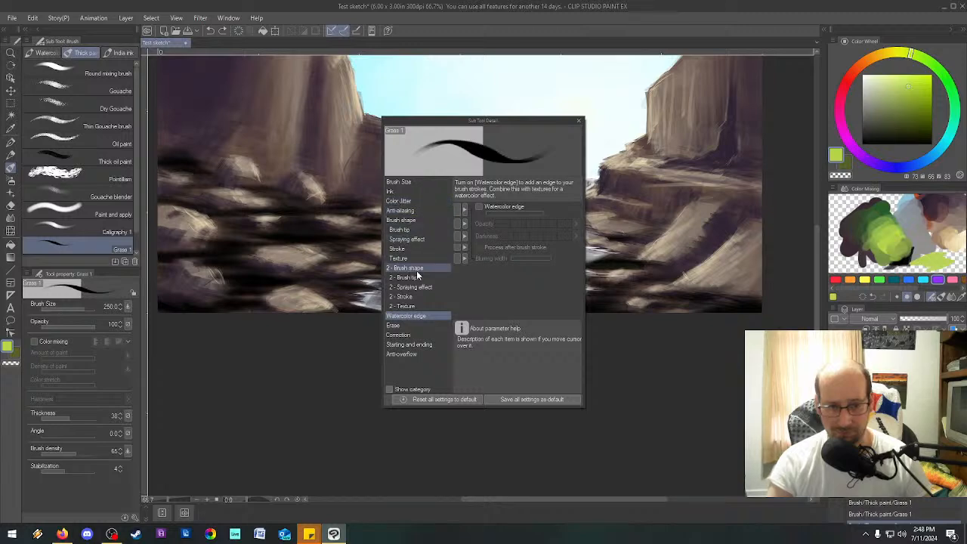
pyautogui.click(417, 276)
pyautogui.click(422, 289)
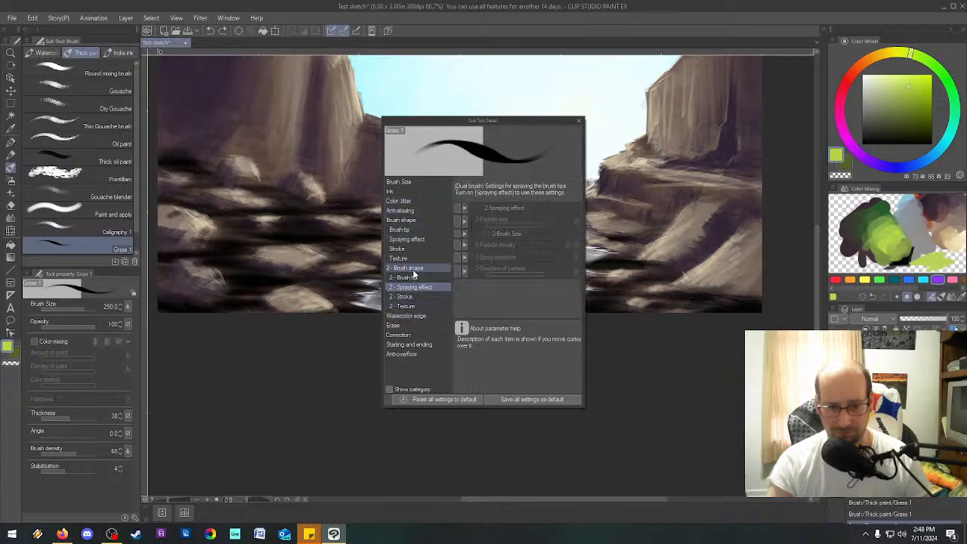
pyautogui.click(416, 268)
pyautogui.click(412, 257)
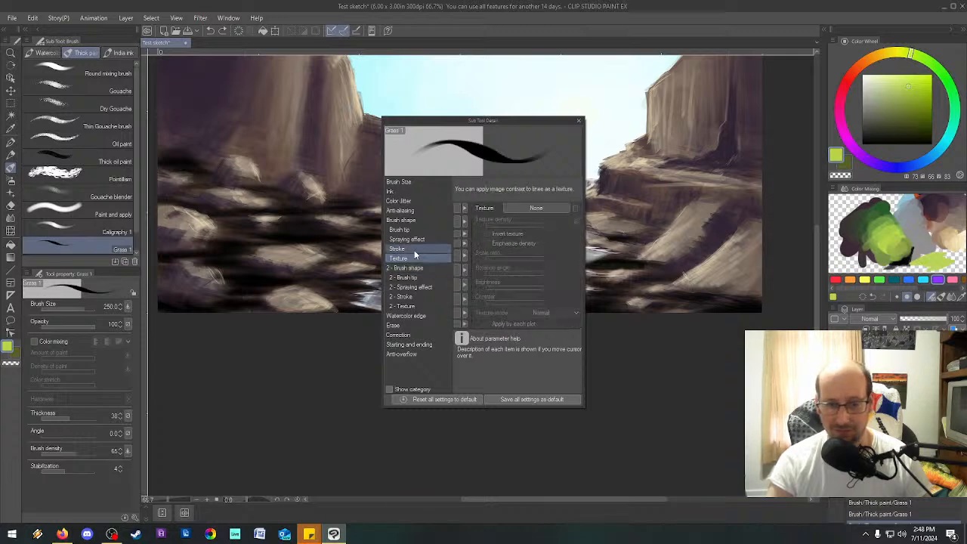
pyautogui.click(414, 249)
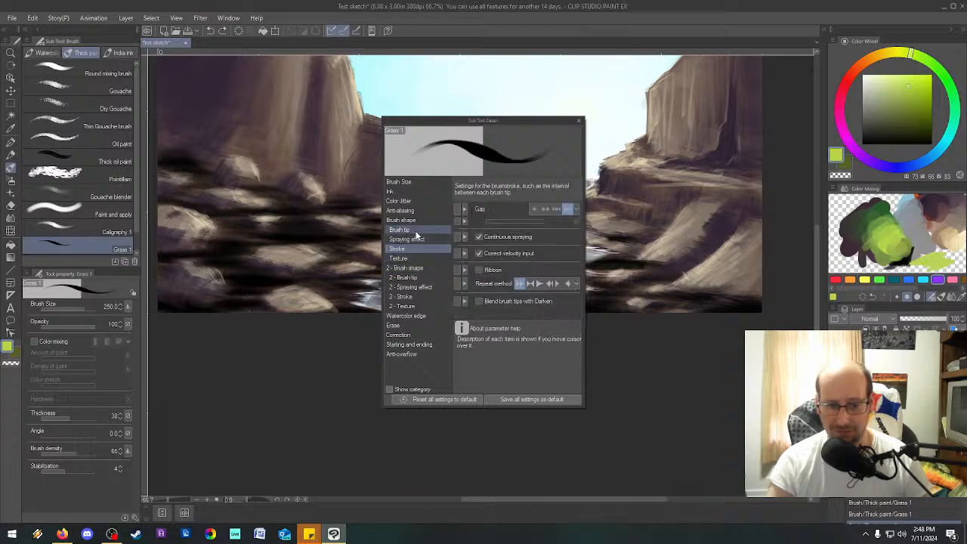
pyautogui.click(415, 230)
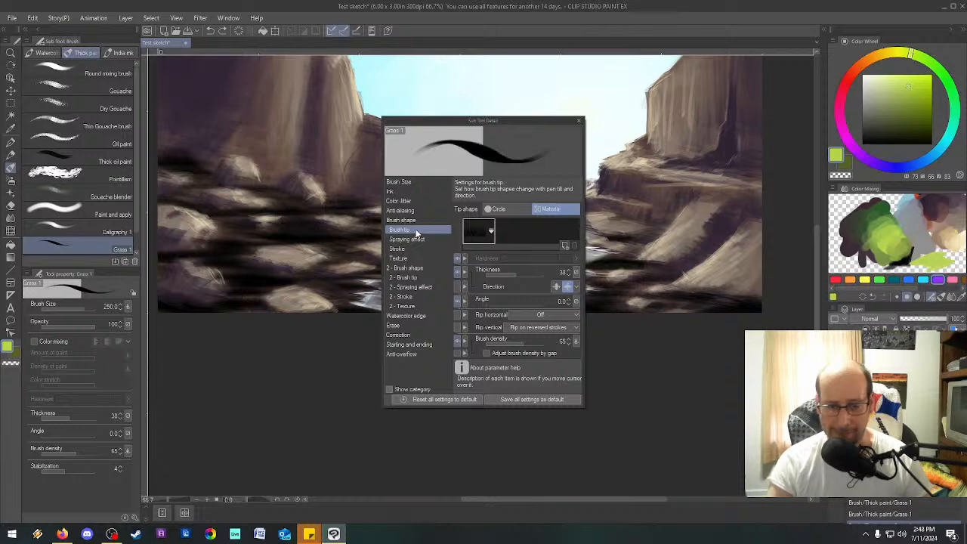
pyautogui.click(578, 121)
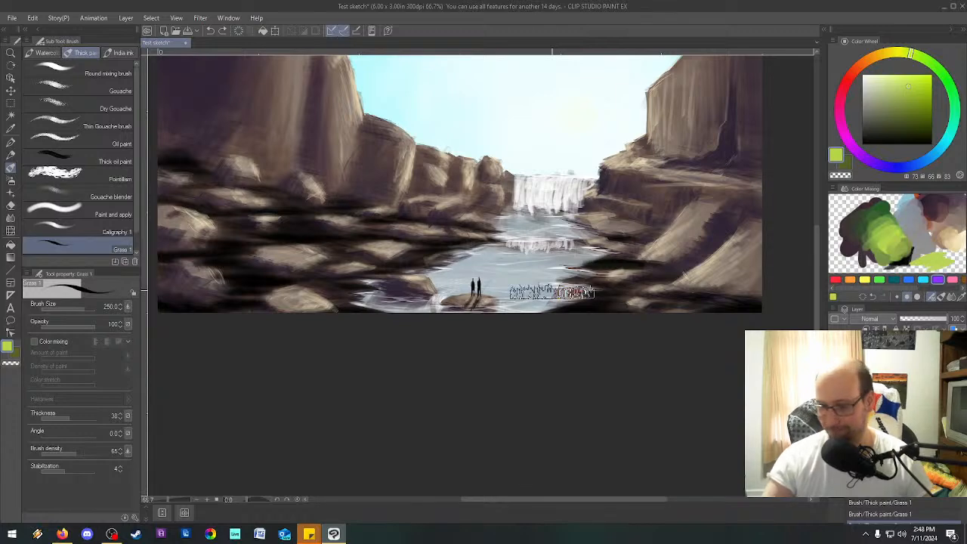
# Try a Hue/Saturation/Luminosity adjustment on the dark bank shading with saturation 20 and luminosity 24.
pyautogui.hotkey('ctrl', 'u')
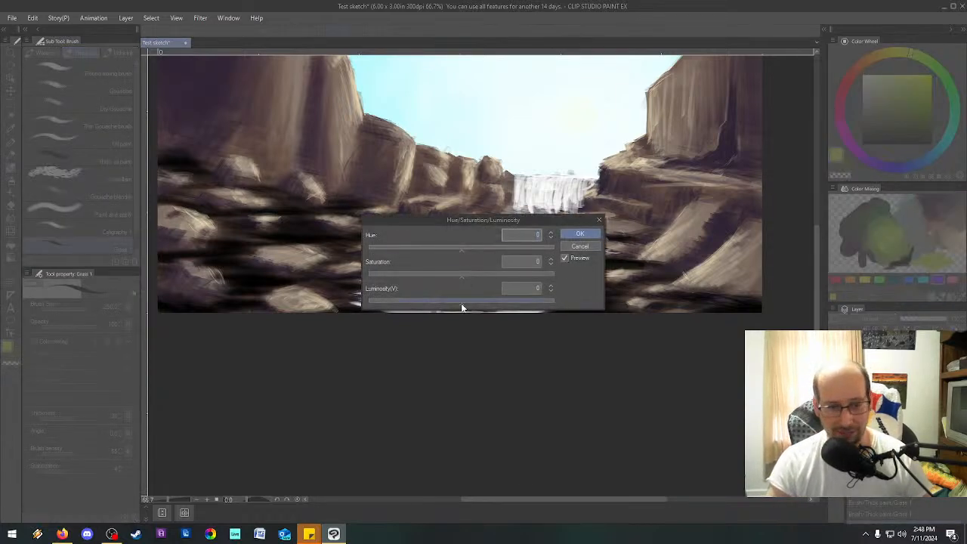
pyautogui.moveTo(464, 302); pyautogui.dragTo(493, 304)
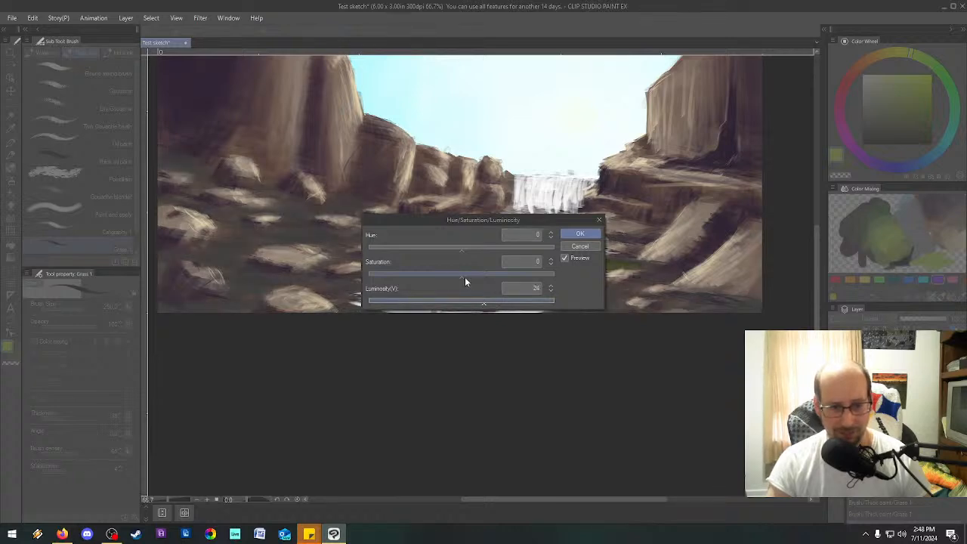
pyautogui.moveTo(460, 274); pyautogui.dragTo(475, 255)
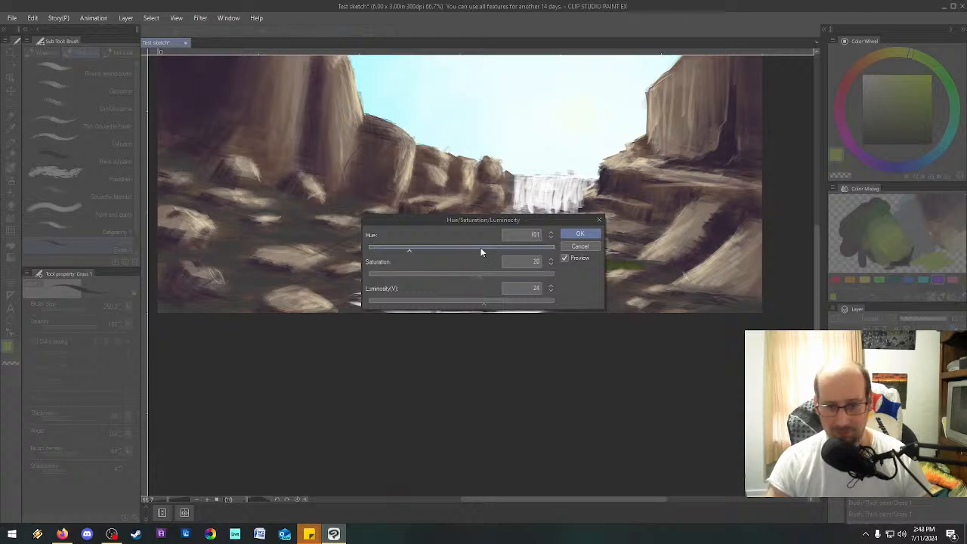
pyautogui.click(580, 233)
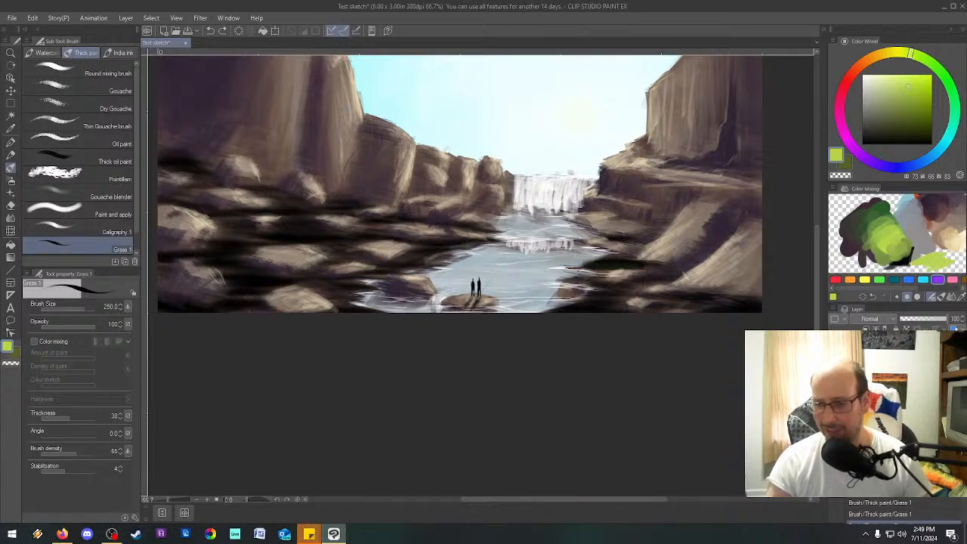
# Try light green Thick oil paint strokes on the left bank, undo them, and return to the Grass 1 brush.
pyautogui.click(89, 229)
pyautogui.click(68, 243)
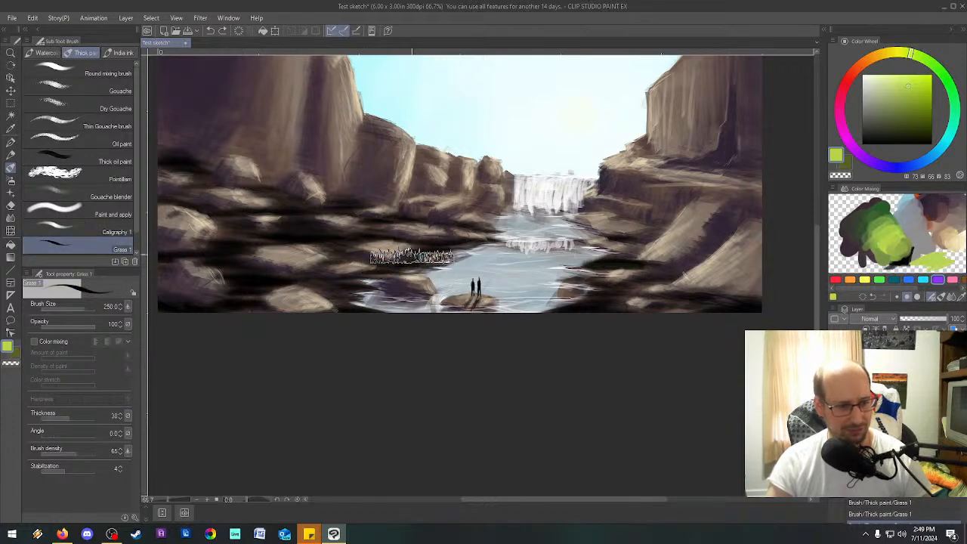
pyautogui.click(83, 227)
pyautogui.click(69, 155)
pyautogui.moveTo(306, 263)
pyautogui.mouseDown()
pyautogui.moveTo(300, 273)
pyautogui.moveTo(329, 244)
pyautogui.moveTo(366, 301)
pyautogui.mouseUp()
pyautogui.moveTo(414, 240); pyautogui.dragTo(400, 278)
pyautogui.hotkey('ctrl', 'z')
pyautogui.hotkey('ctrl', 'z')
pyautogui.click(83, 246)
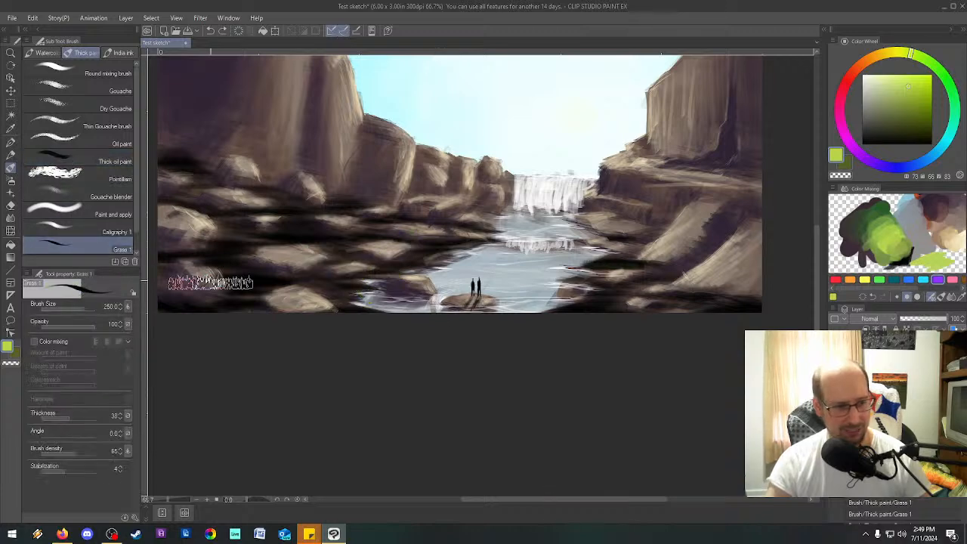
# Compare the Thick oil paint and Pointillism brush settings with those of Grass 1.
pyautogui.click(83, 163)
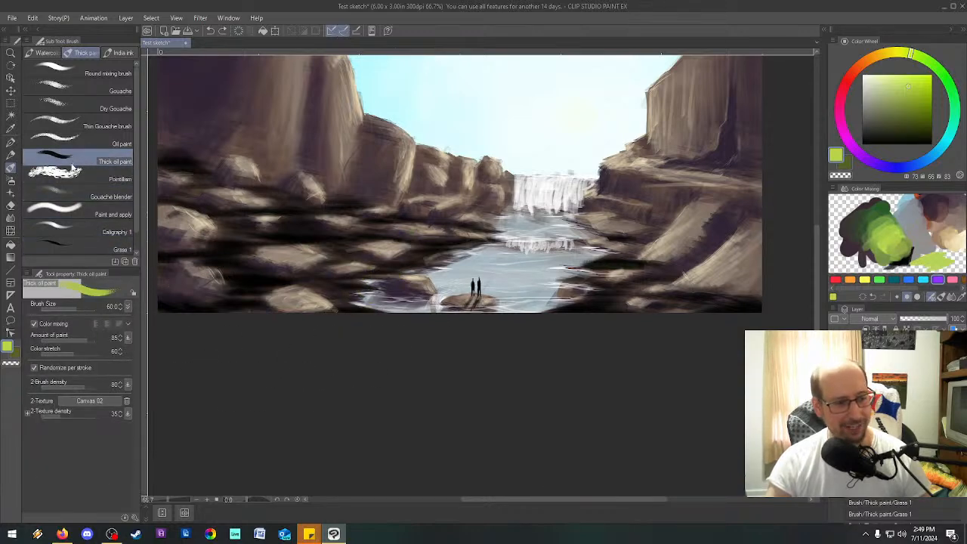
pyautogui.click(65, 249)
pyautogui.click(65, 179)
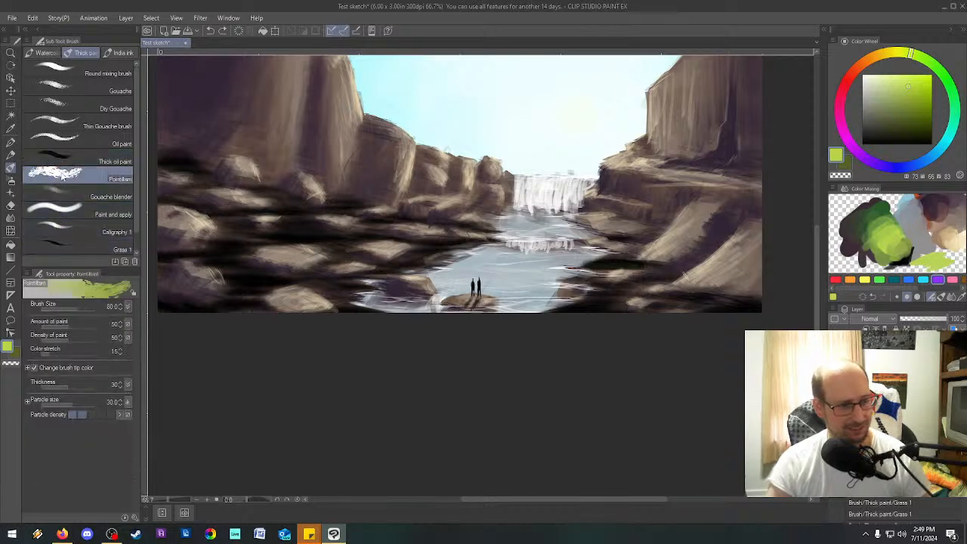
pyautogui.click(66, 249)
pyautogui.moveTo(261, 261); pyautogui.dragTo(344, 260)
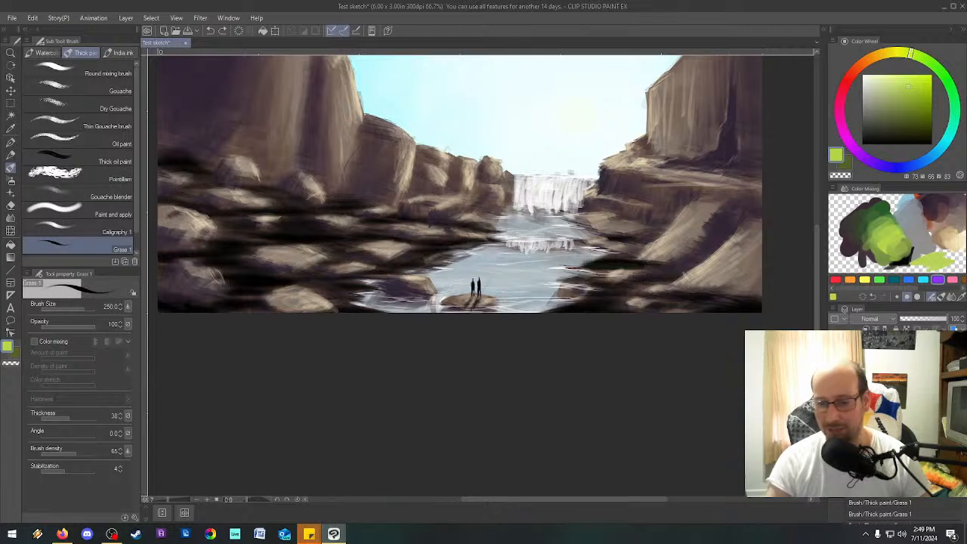
# Hide the layer holding the black shading over the rocky banks.
pyautogui.click(834, 363)
pyautogui.scroll(-2, 532, 276)
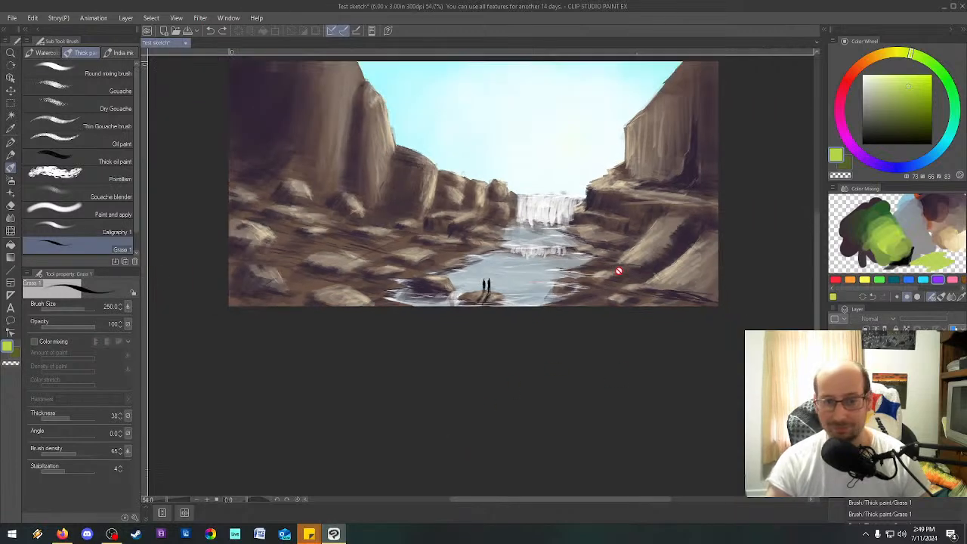
pyautogui.moveTo(816, 382); pyautogui.dragTo(816, 342)
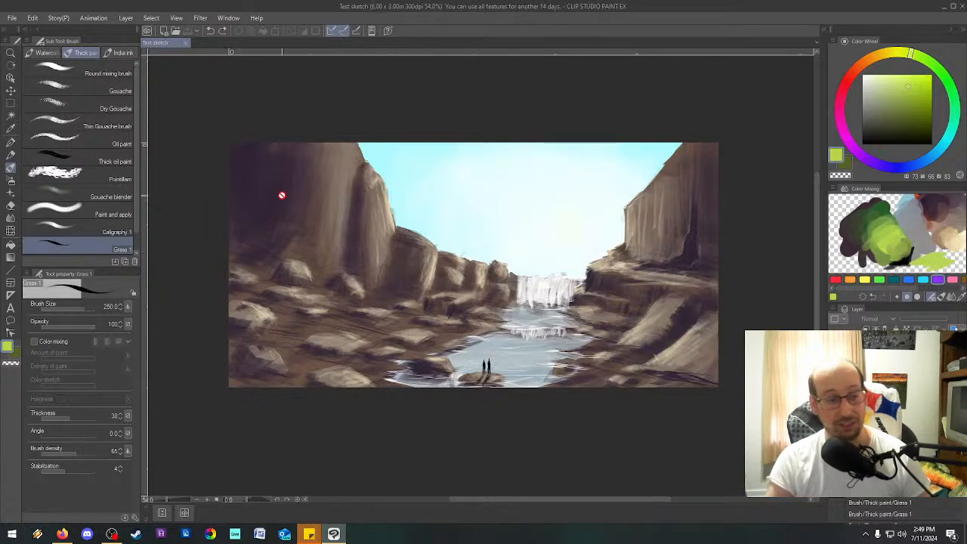
# Save a JPEG copy of the painting as Test sketch.jpg in the Digital folder, accepting the loss of layer information.
pyautogui.hotkey('ctrl', 'shift', 's')
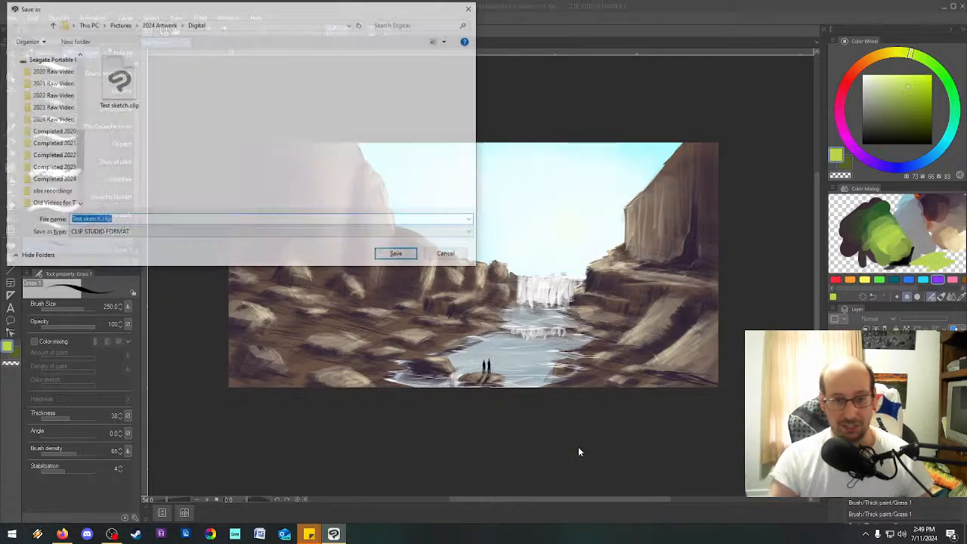
pyautogui.click(98, 233)
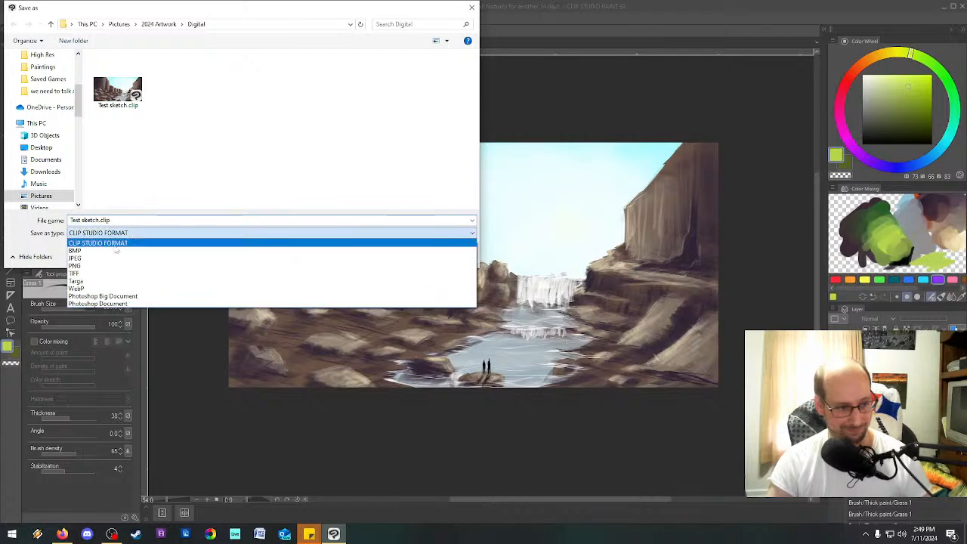
pyautogui.click(100, 259)
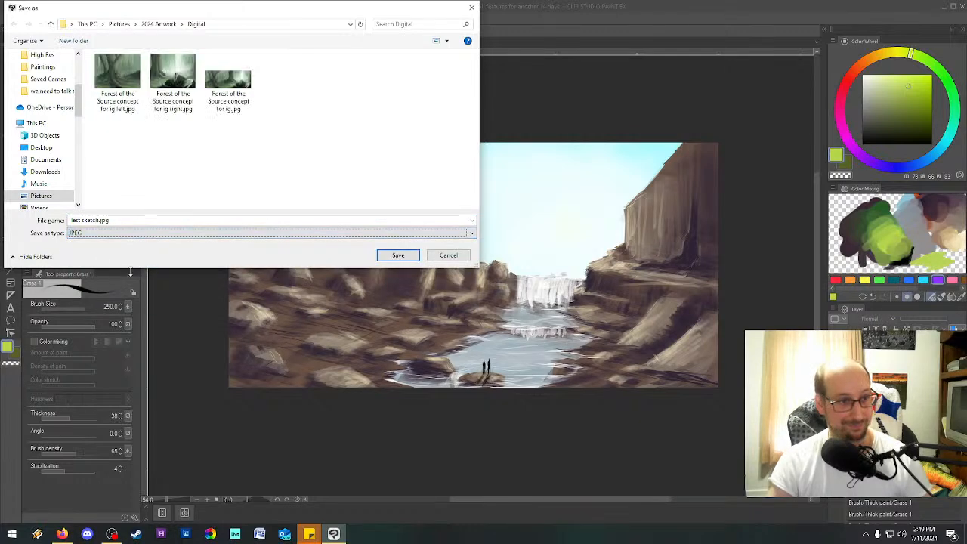
pyautogui.click(398, 255)
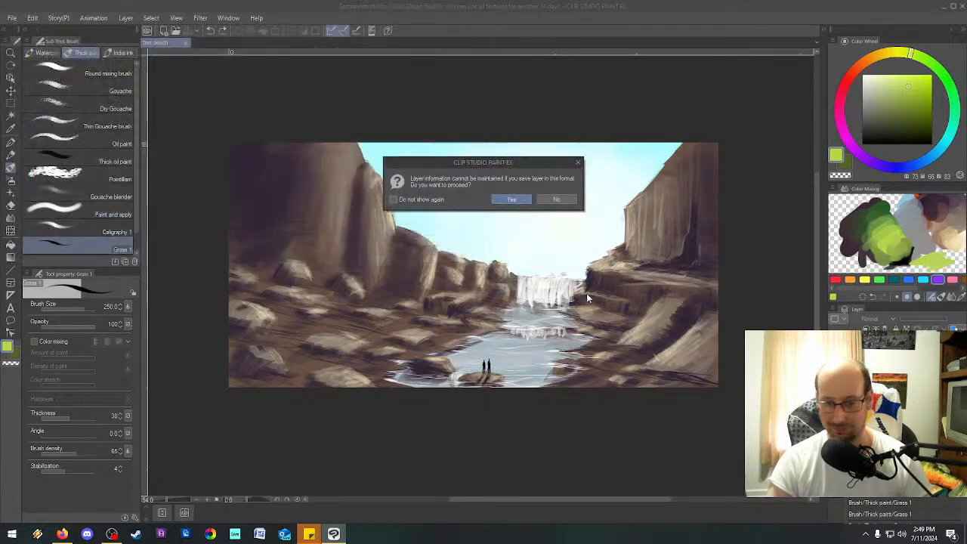
pyautogui.click(513, 200)
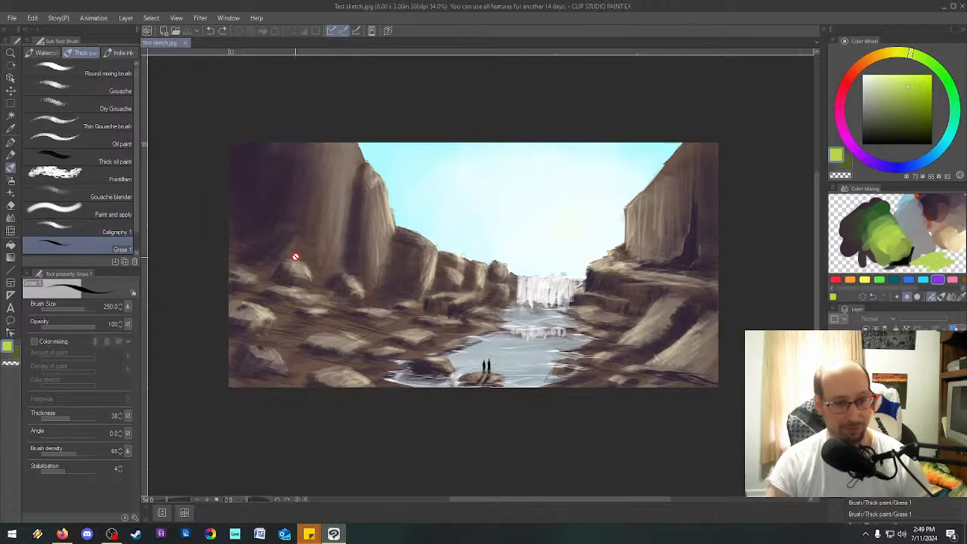
# Restore the black shading over the rocky banks, try several Grass 1 strokes across the canyon, and undo them.
pyautogui.hotkey('ctrl', 'y')
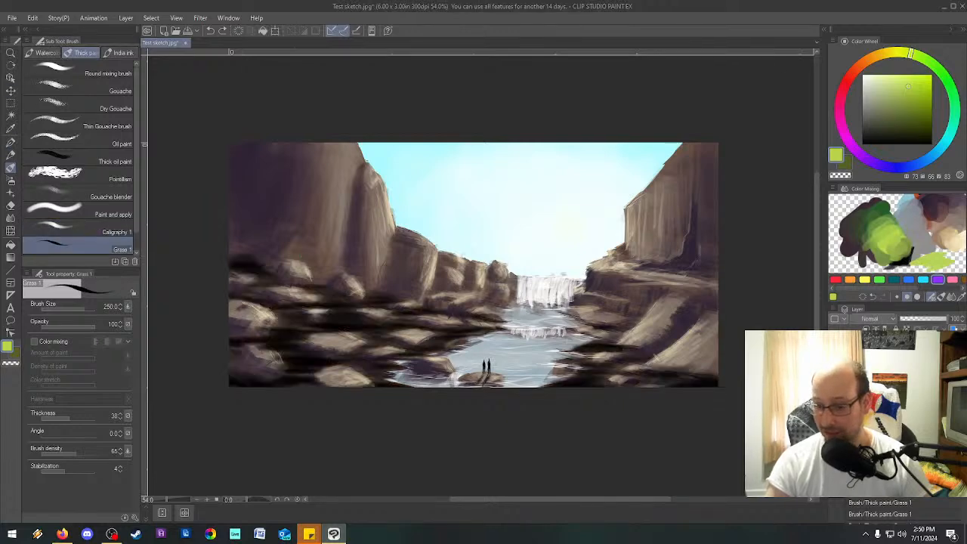
pyautogui.moveTo(648, 325)
pyautogui.mouseDown()
pyautogui.moveTo(667, 359)
pyautogui.moveTo(650, 368)
pyautogui.moveTo(651, 321)
pyautogui.moveTo(596, 358)
pyautogui.moveTo(567, 266)
pyautogui.moveTo(403, 266)
pyautogui.moveTo(437, 341)
pyautogui.moveTo(499, 372)
pyautogui.mouseUp()
pyautogui.hotkey('ctrl', 'z')
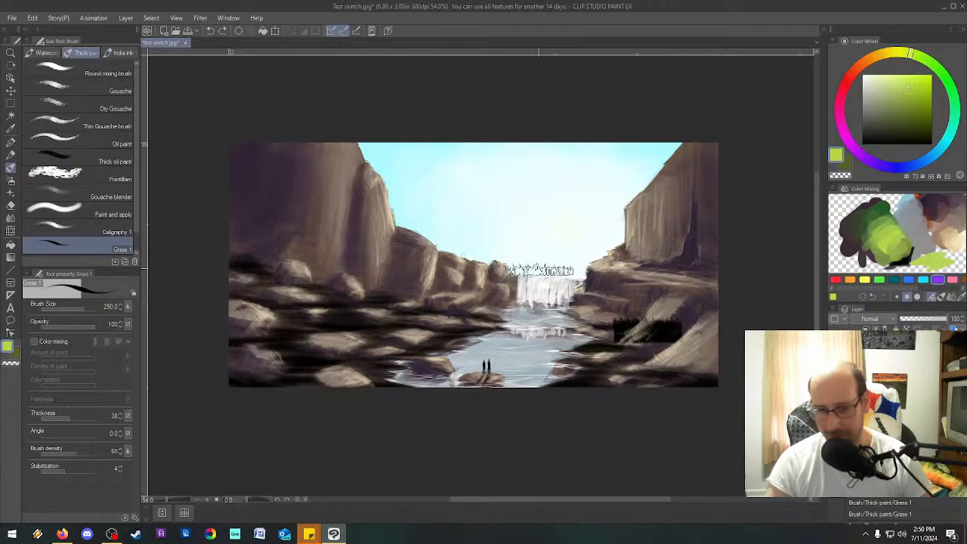
pyautogui.moveTo(401, 161)
pyautogui.mouseDown()
pyautogui.moveTo(443, 294)
pyautogui.moveTo(675, 327)
pyautogui.moveTo(692, 278)
pyautogui.moveTo(396, 180)
pyautogui.moveTo(419, 340)
pyautogui.moveTo(519, 349)
pyautogui.mouseUp()
pyautogui.hotkey('ctrl', 'z')
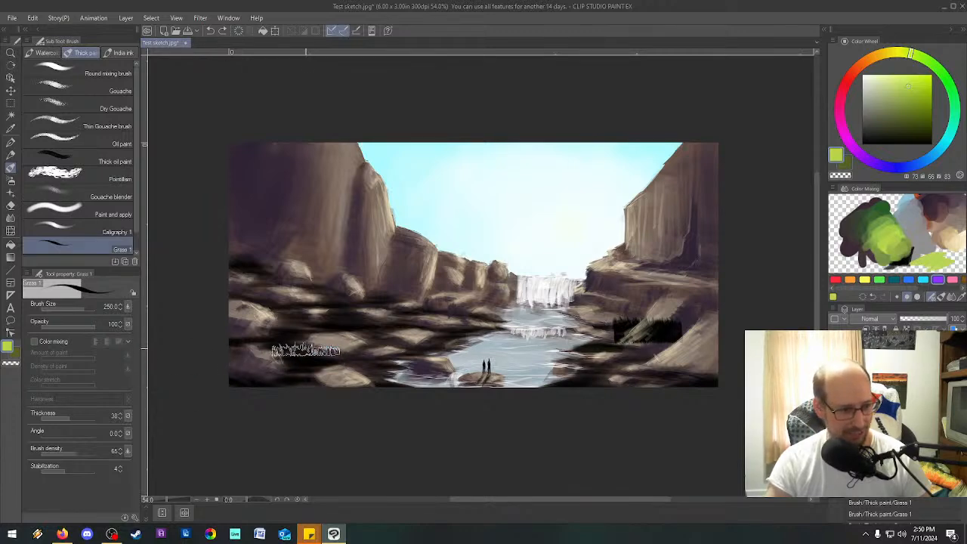
pyautogui.moveTo(410, 209)
pyautogui.mouseDown()
pyautogui.moveTo(340, 249)
pyautogui.moveTo(400, 265)
pyautogui.moveTo(418, 197)
pyautogui.moveTo(305, 414)
pyautogui.moveTo(429, 355)
pyautogui.moveTo(435, 340)
pyautogui.moveTo(593, 347)
pyautogui.moveTo(673, 310)
pyautogui.moveTo(509, 332)
pyautogui.moveTo(644, 231)
pyautogui.moveTo(614, 411)
pyautogui.moveTo(693, 367)
pyautogui.moveTo(684, 416)
pyautogui.mouseUp()
pyautogui.hotkey('ctrl', 'z')
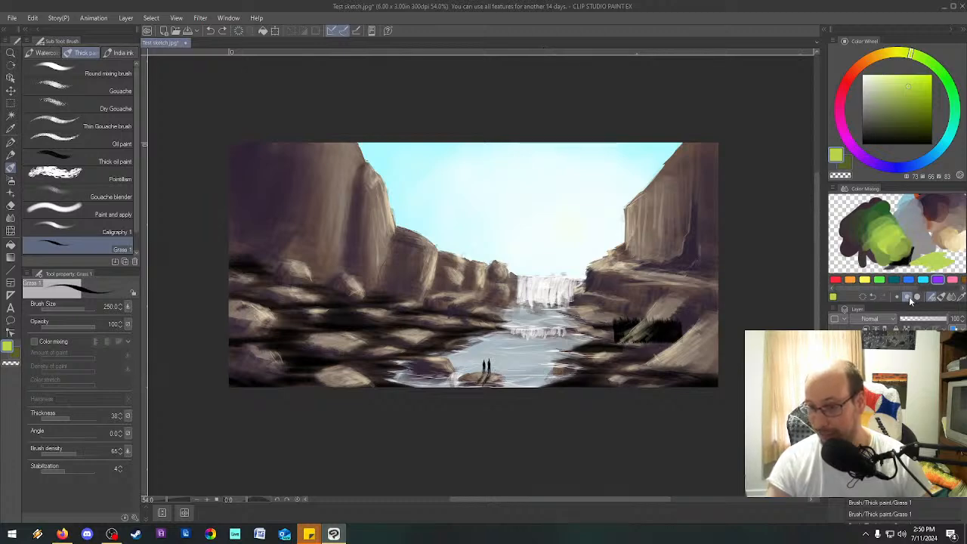
# Enable Color mixing for the Grass 1 brush, try light green strokes over the river and the sky, and undo them.
pyautogui.click(35, 342)
pyautogui.moveTo(379, 319)
pyautogui.mouseDown()
pyautogui.moveTo(410, 319)
pyautogui.moveTo(458, 343)
pyautogui.moveTo(529, 332)
pyautogui.mouseUp()
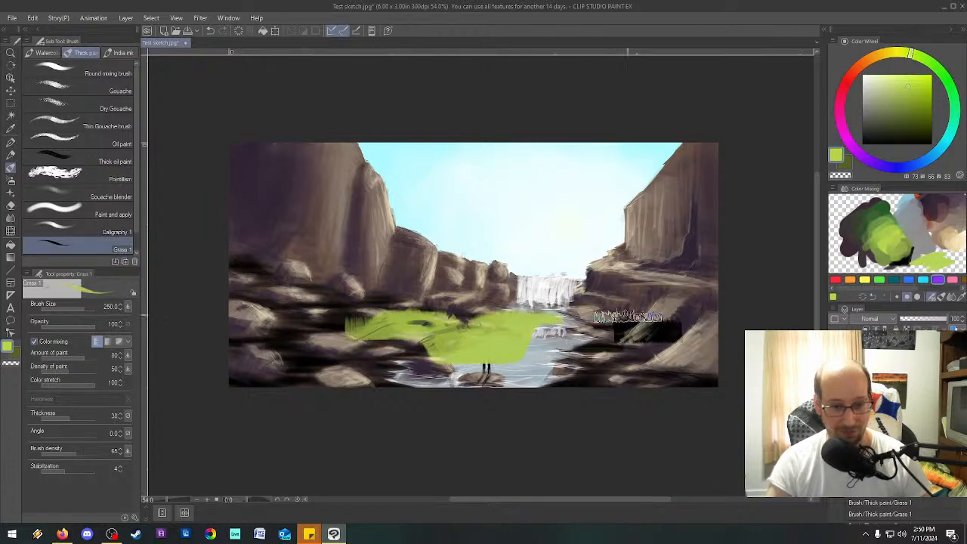
pyautogui.hotkey('ctrl', 'z')
pyautogui.moveTo(529, 219)
pyautogui.mouseDown()
pyautogui.moveTo(498, 175)
pyautogui.moveTo(560, 231)
pyautogui.moveTo(456, 162)
pyautogui.moveTo(491, 275)
pyautogui.mouseUp()
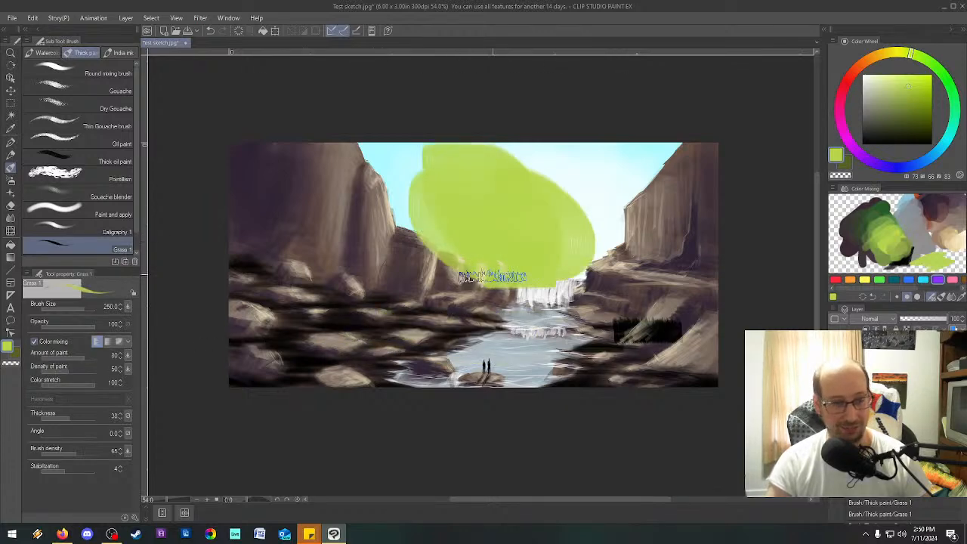
pyautogui.hotkey('ctrl', 'z')
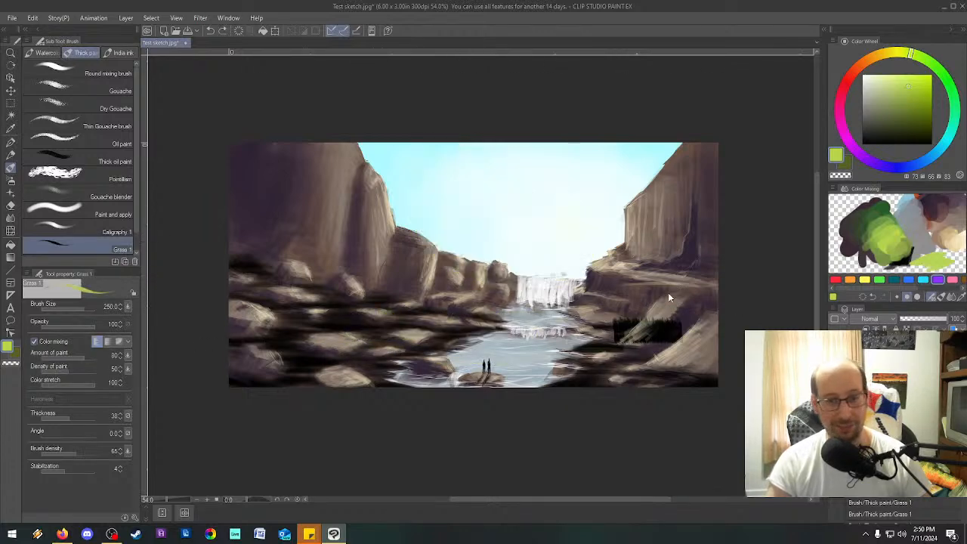
# Disable Color mixing for the Grass 1 brush, try one more stroke across the river, and undo it.
pyautogui.click(35, 342)
pyautogui.moveTo(355, 275)
pyautogui.mouseDown()
pyautogui.moveTo(378, 332)
pyautogui.moveTo(563, 315)
pyautogui.mouseUp()
pyautogui.hotkey('ctrl', 'z')
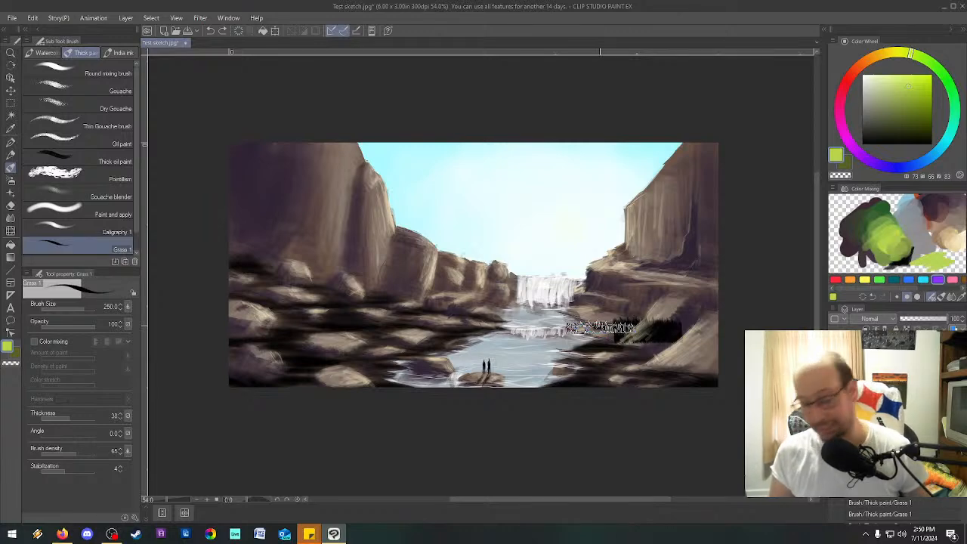
# Cancel saving over Test sketch.jpg and close the painting program without saving the latest changes.
pyautogui.hotkey('ctrl', 's')
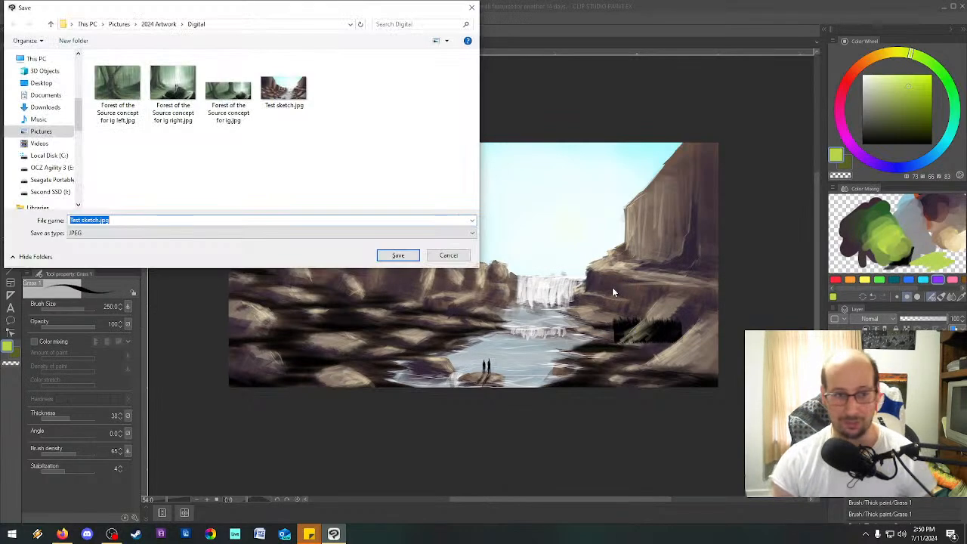
pyautogui.click(446, 255)
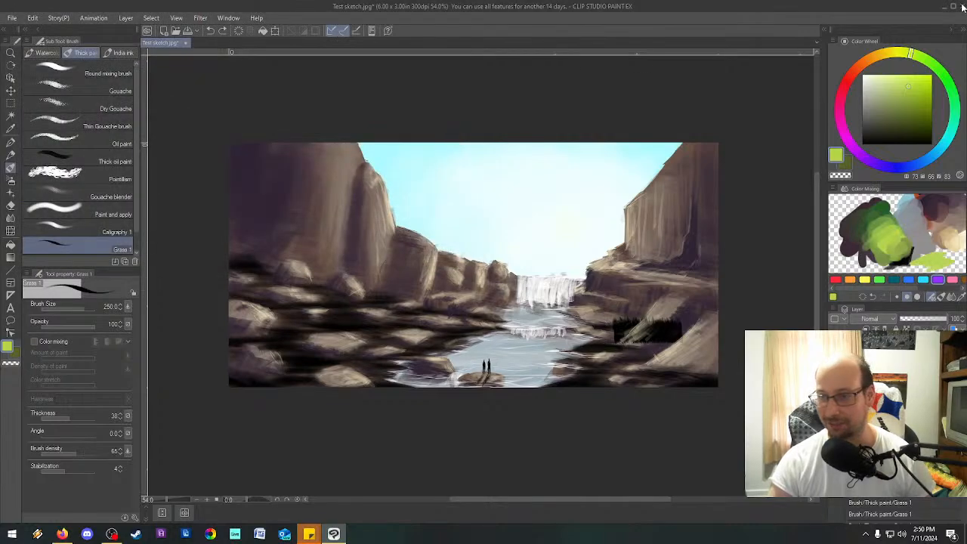
pyautogui.click(962, 7)
pyautogui.click(501, 200)
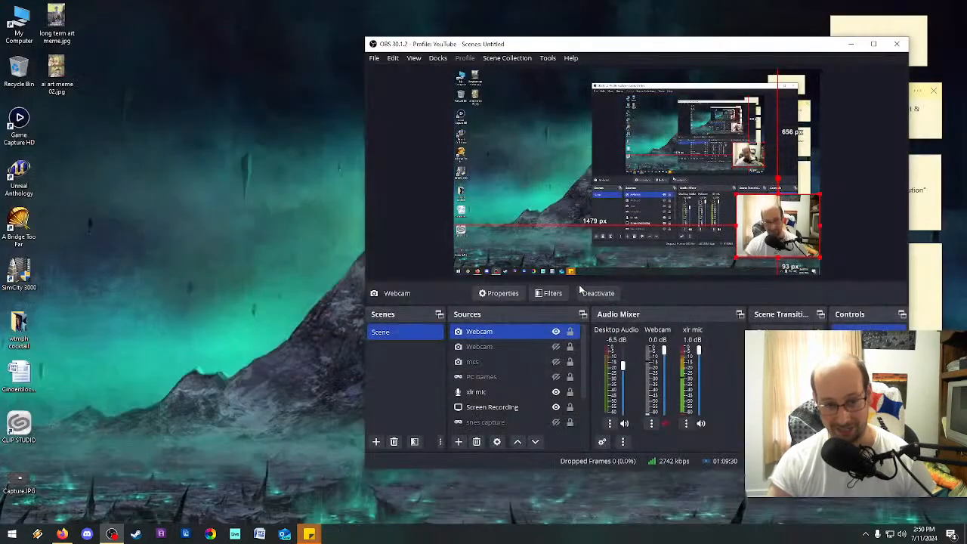